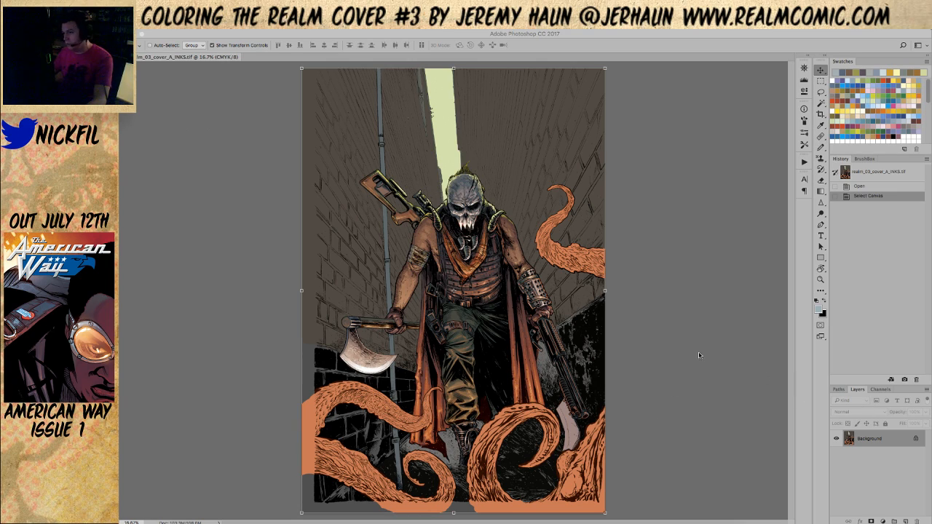
Target only the cyan, magenta and yellow channels for editing while keeping the black channel visible.
click(567, 307)
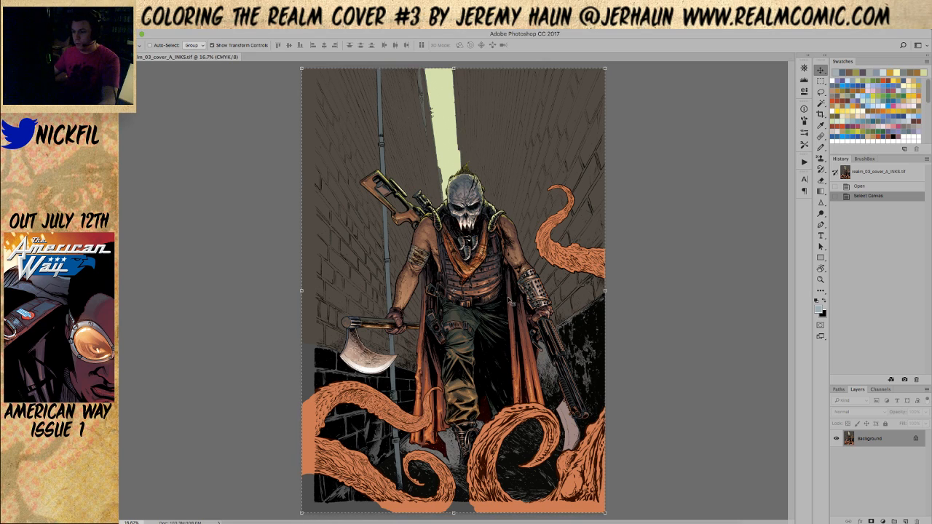
key(z)
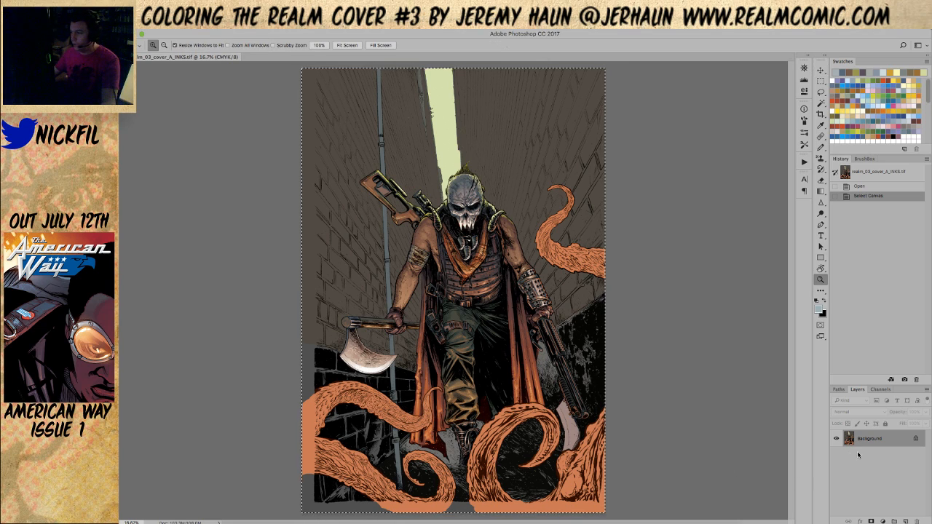
click(881, 389)
click(835, 465)
click(835, 464)
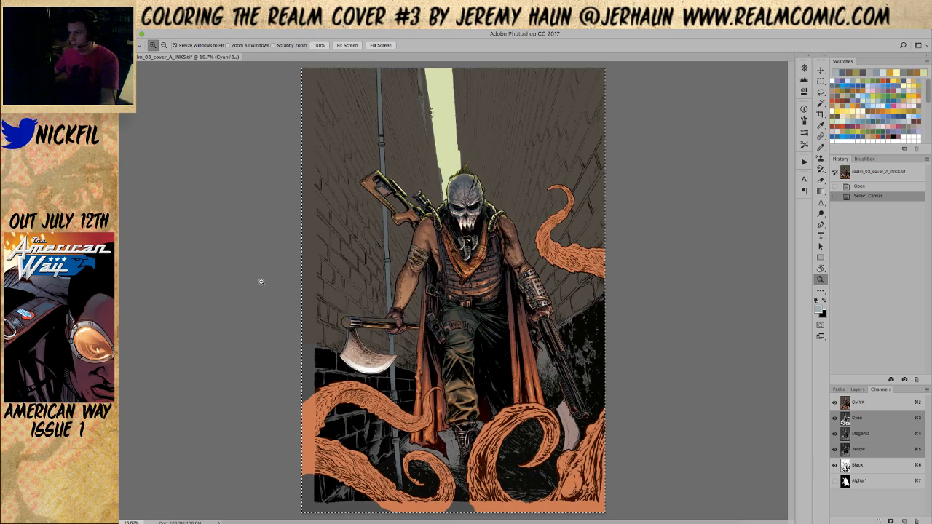
Clear the selection around the whole canvas and check the upper part of the artwork.
key(super+equal)
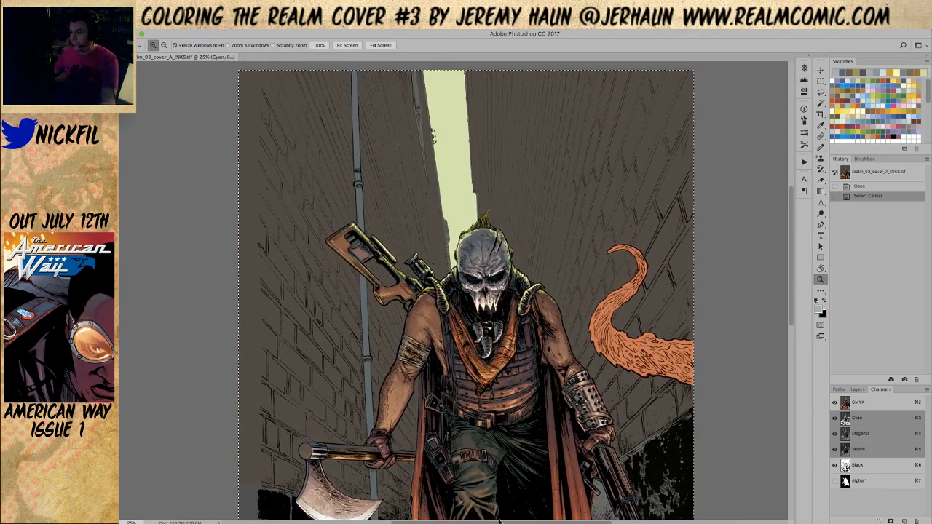
scroll(482, 309, down, 3)
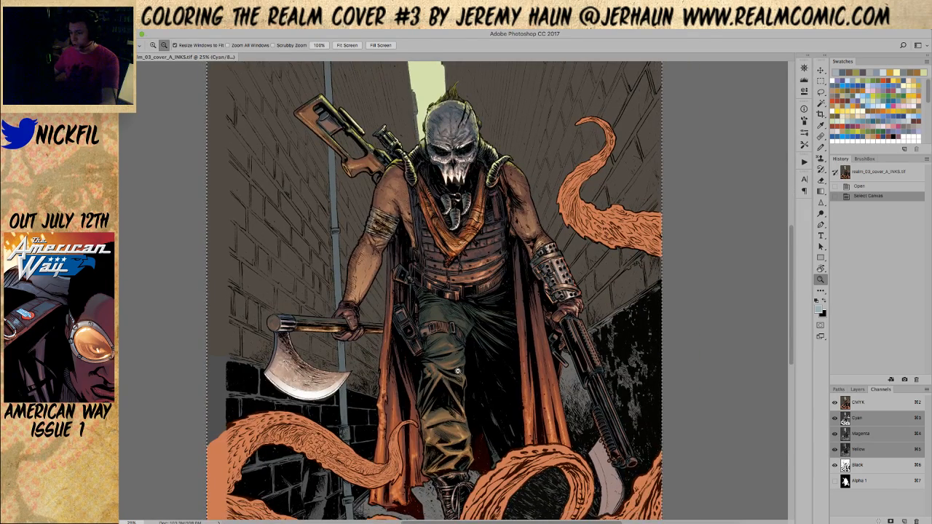
key(super+minus)
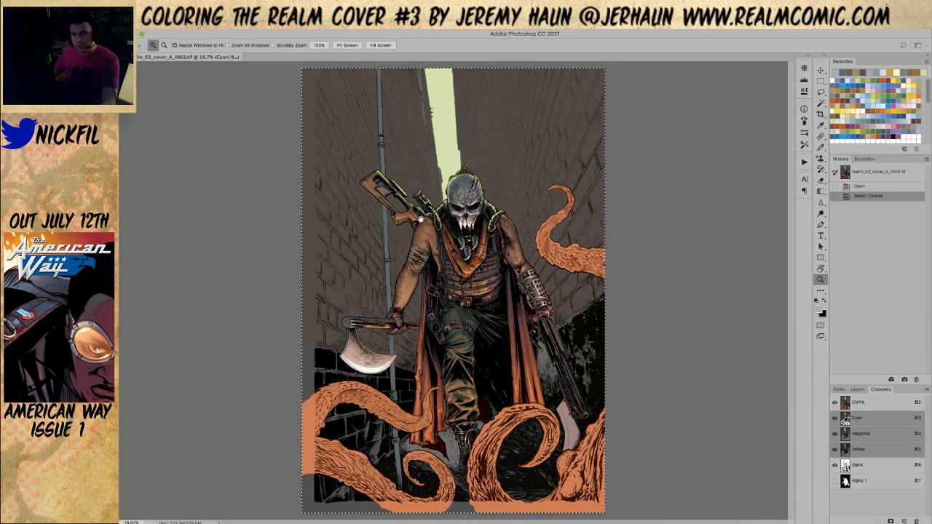
key(w)
click(440, 217)
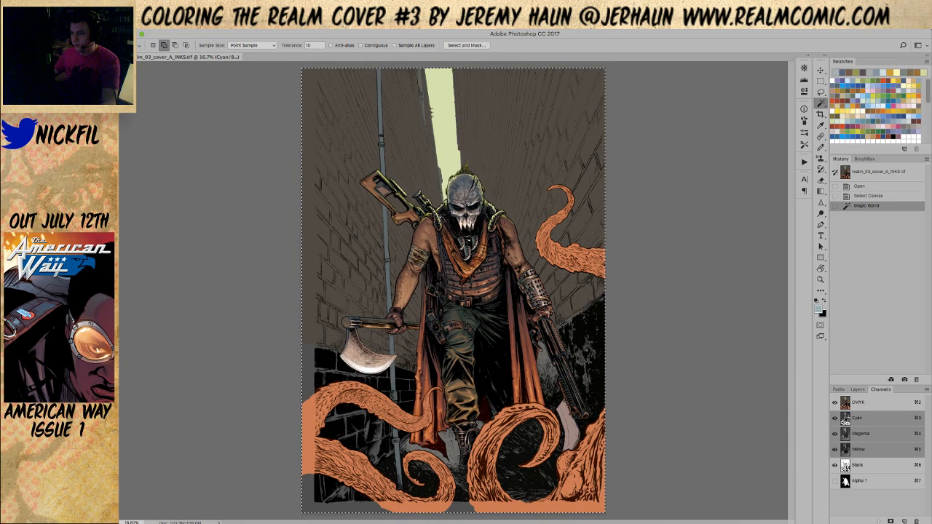
key(super+d)
key(z)
click(439, 142)
click(439, 143)
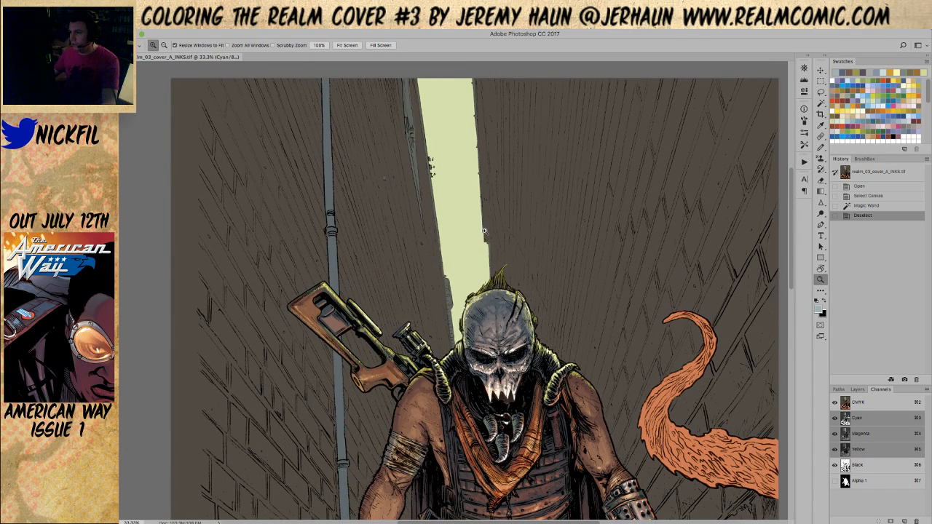
alt+click(463, 210)
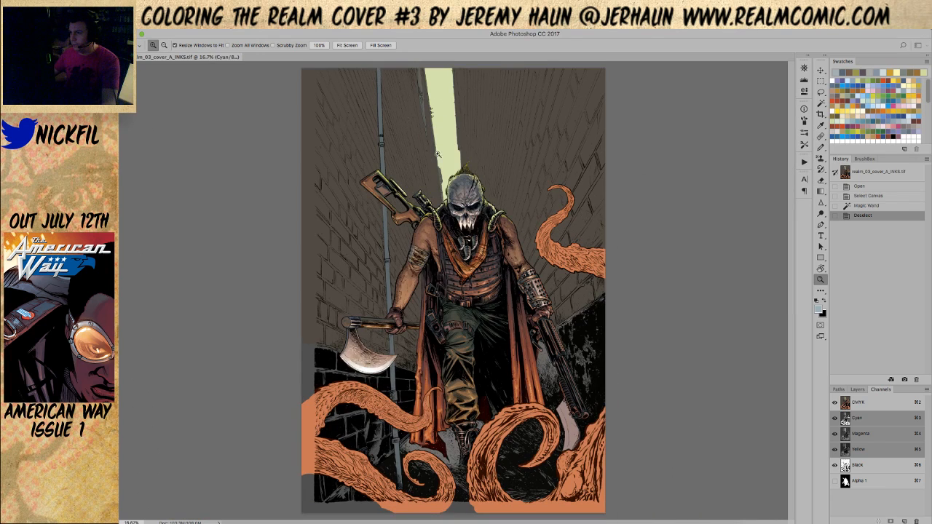
Try selecting the brown alley walls and the grey-blue drainpipe with the Magic Wand, and clear the selection.
key(w)
click(518, 166)
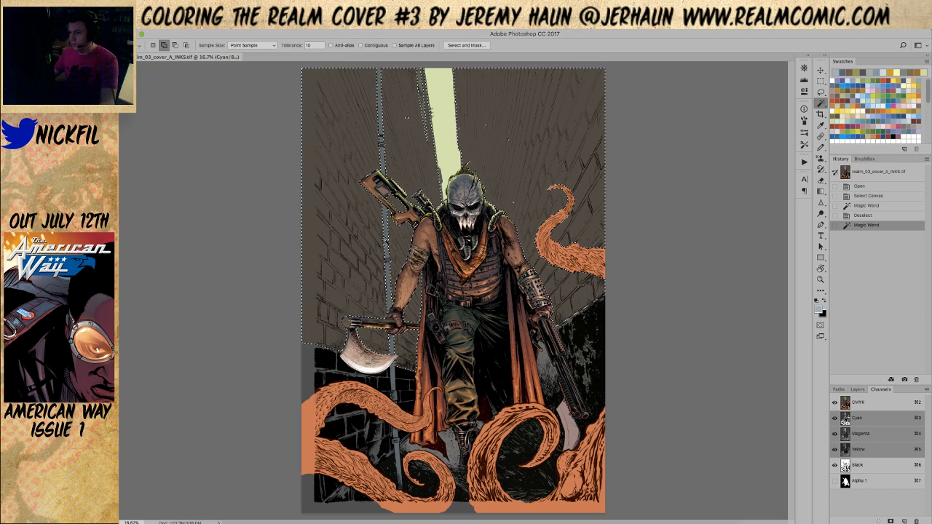
click(384, 219)
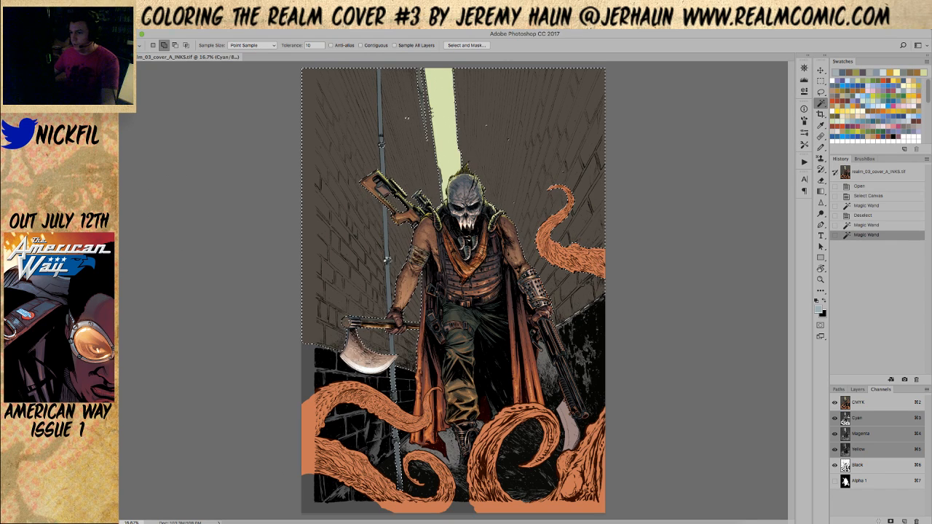
click(387, 264)
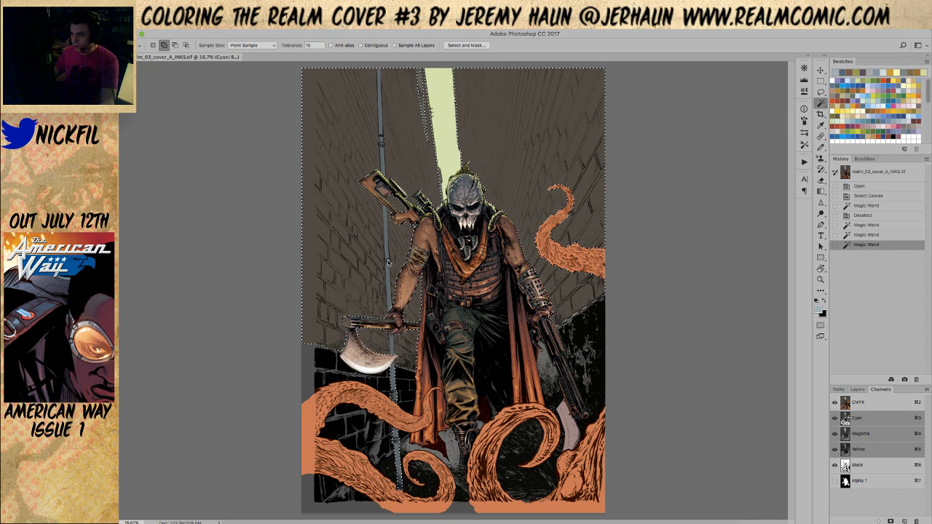
key(ctrl+d)
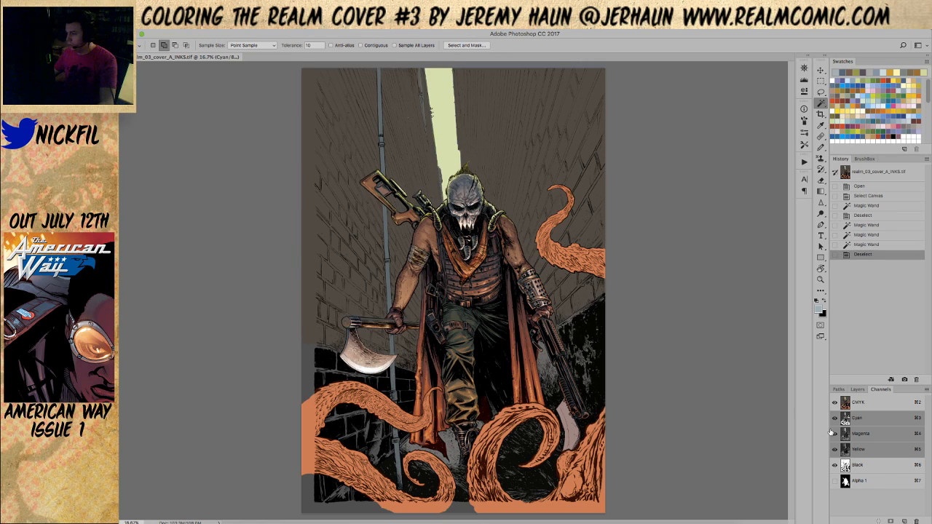
Select the whole canvas, subtract the white figure silhouette in the Alpha 1 channel, and return to the CMYK composite.
key(ctrl+a)
click(857, 483)
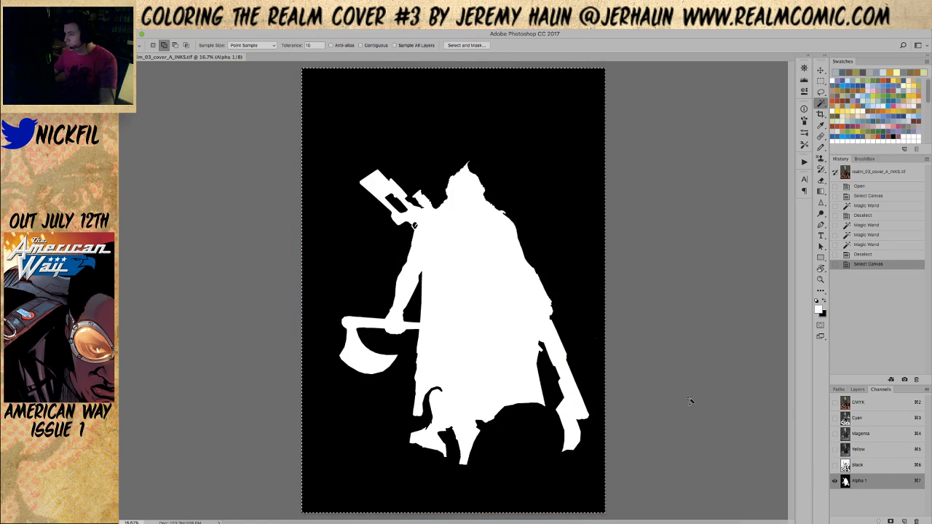
click(472, 264)
click(858, 402)
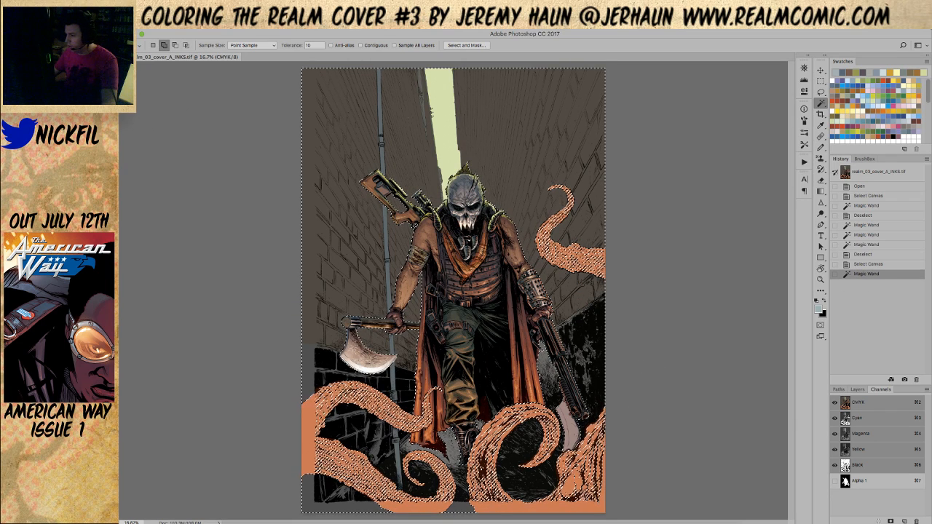
Target the cyan, magenta and yellow channels with black visible, and subtract the orange tentacles from the selection.
click(836, 465)
click(835, 465)
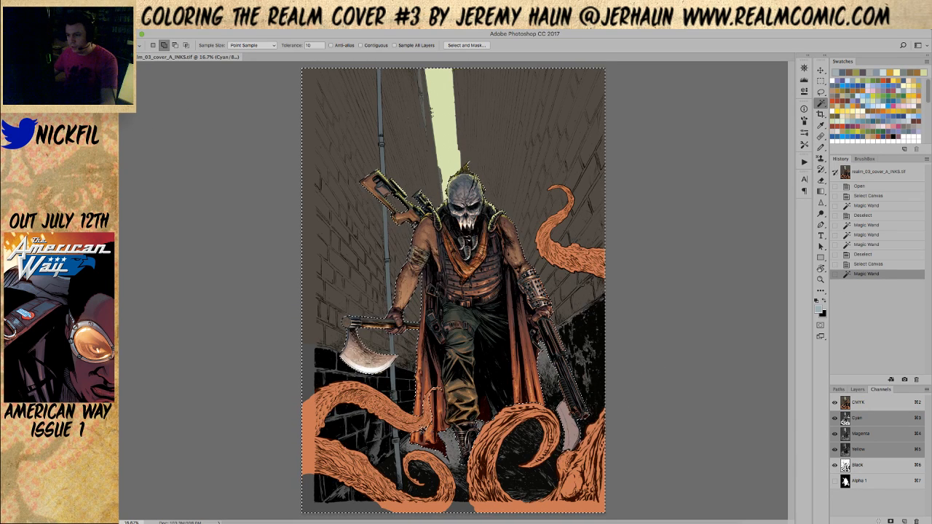
alt+click(475, 495)
Examine the alley walls, the sky strip and the figure's edges at several magnifications.
key(z)
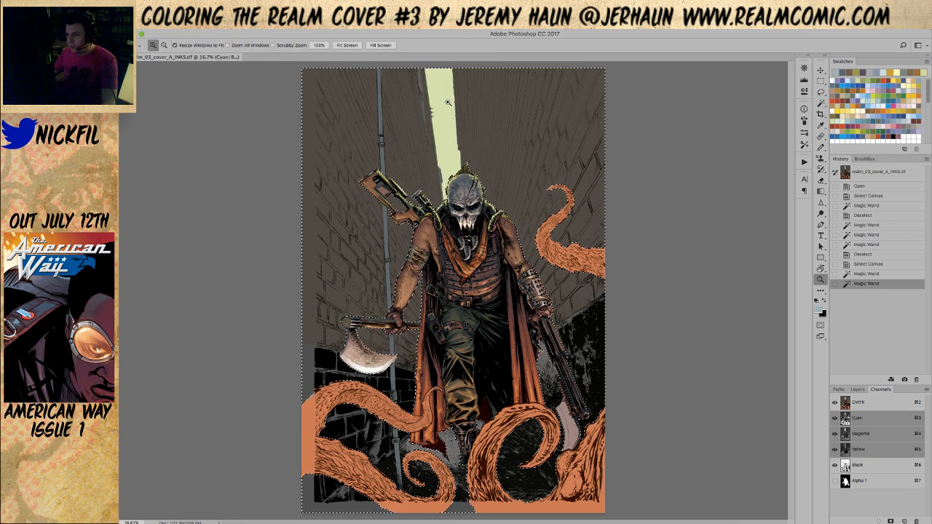
click(476, 266)
key(w)
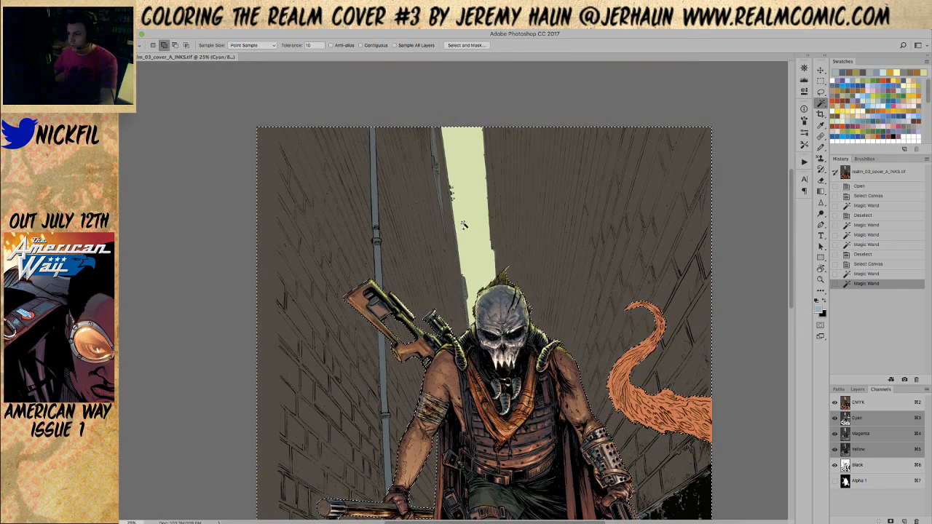
key(z)
click(523, 217)
click(523, 216)
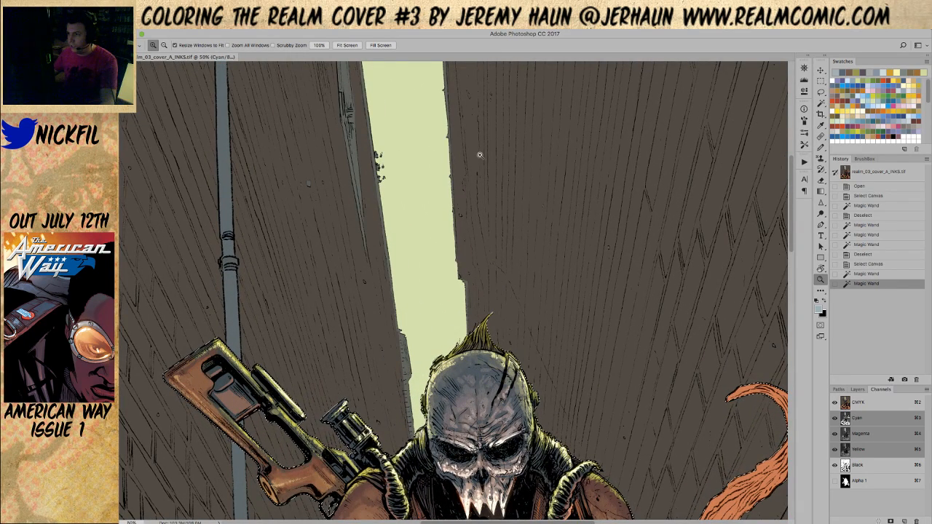
click(498, 289)
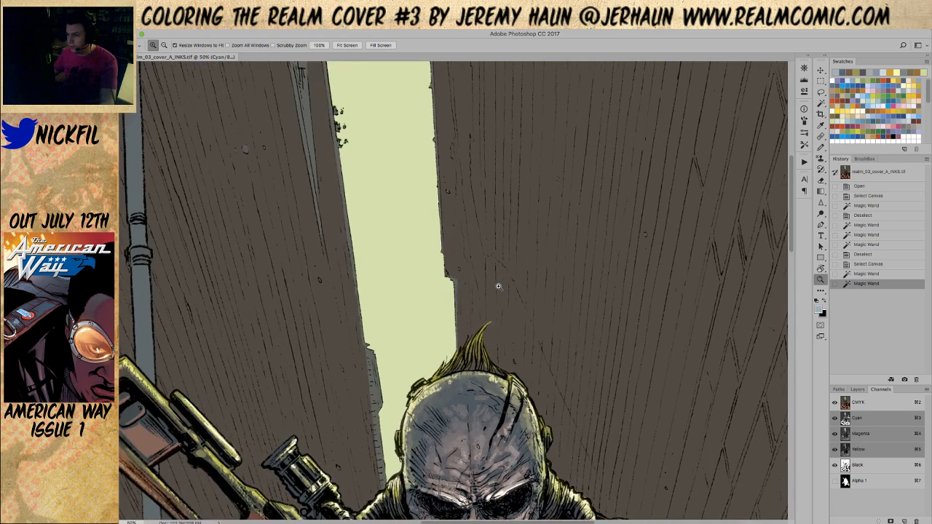
click(862, 391)
click(881, 391)
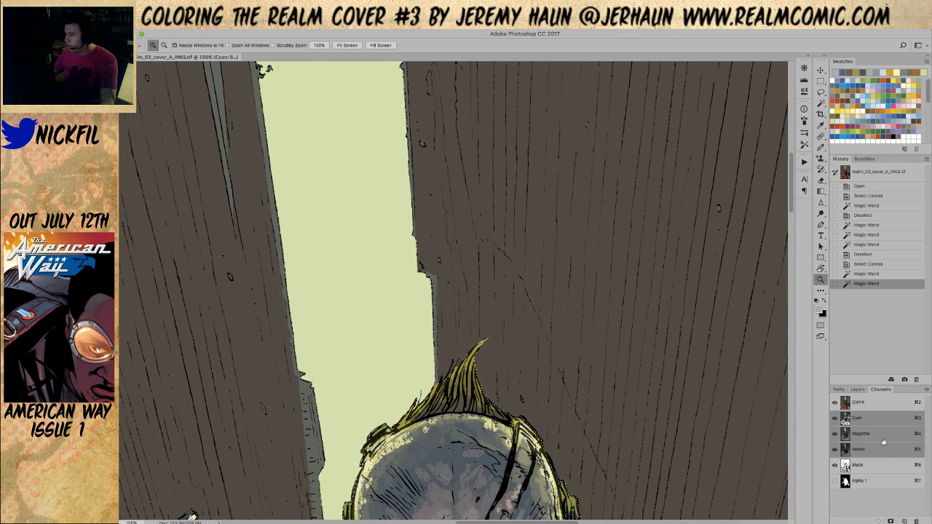
drag(465, 375, 562, 335)
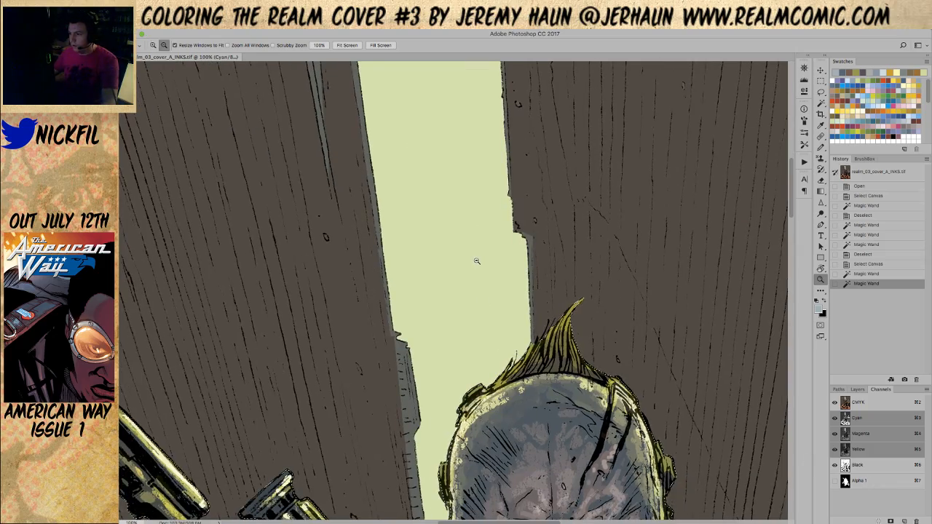
key(ctrl+minus)
key(ctrl+minus)
key(ctrl+minus)
drag(506, 268, 500, 289)
alt+click(500, 289)
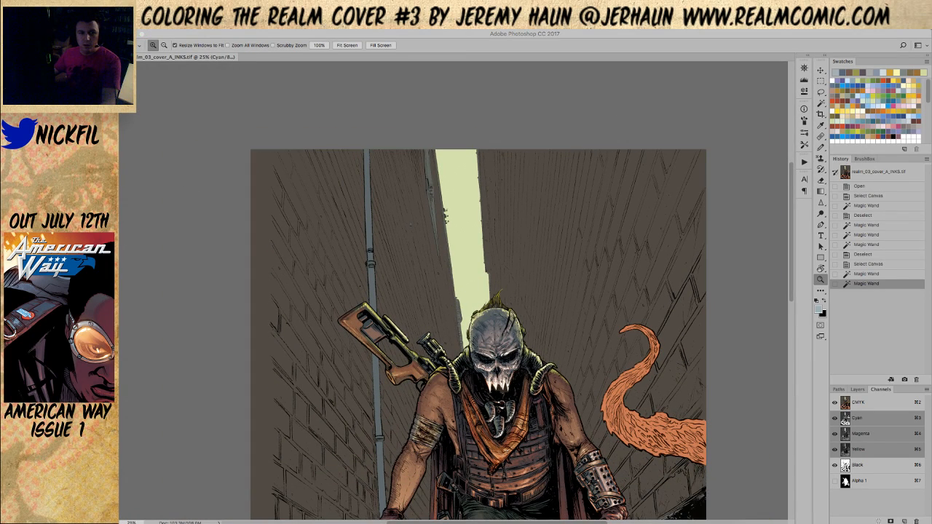
click(561, 198)
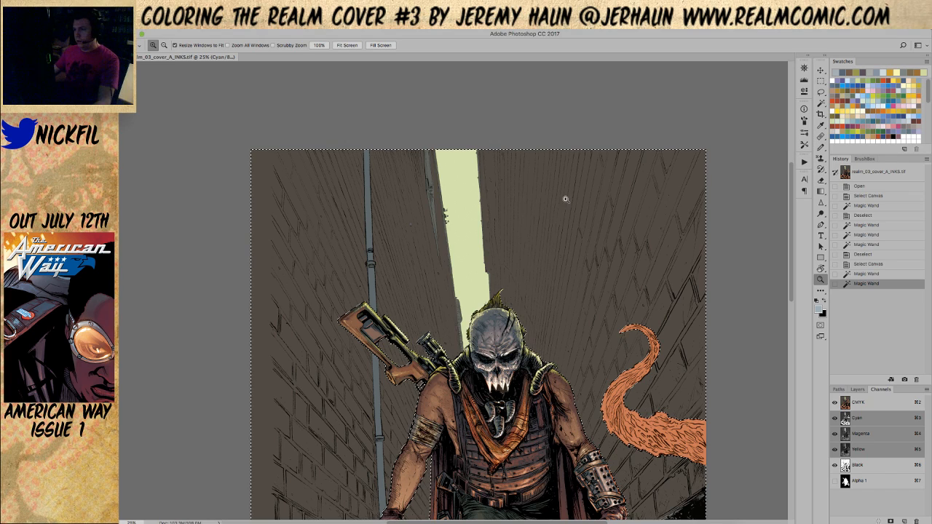
drag(593, 272, 604, 183)
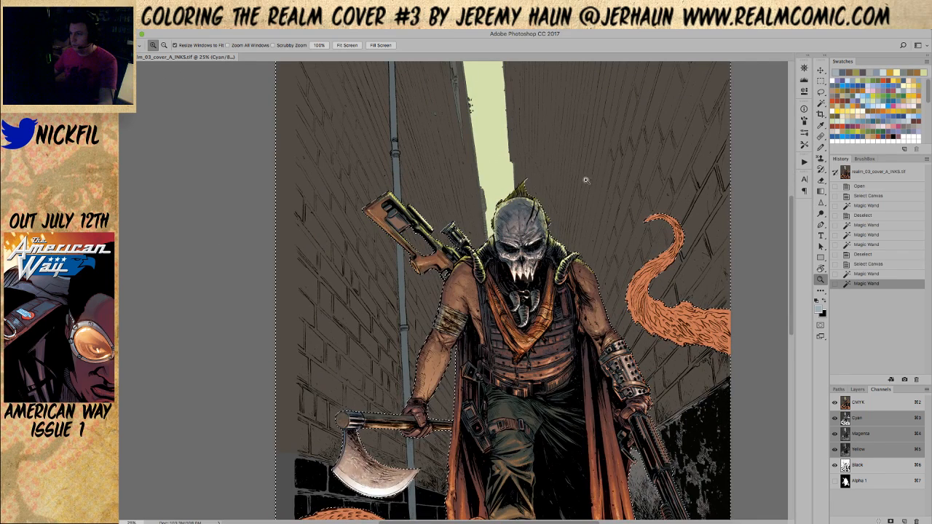
alt+click(452, 139)
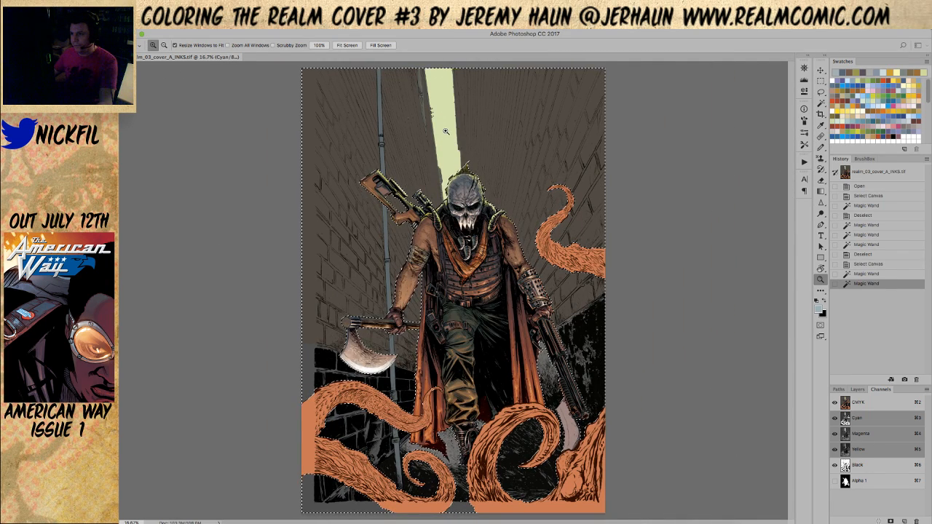
Clear the background selection and select the pale green sky strip between the walls with the Magic Wand.
key(ctrl+d)
key(w)
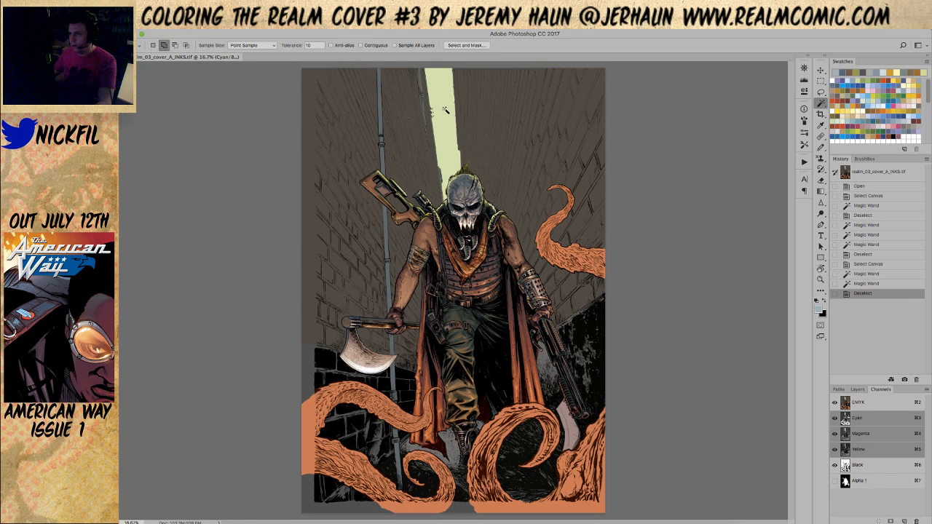
click(453, 169)
key(z)
click(453, 168)
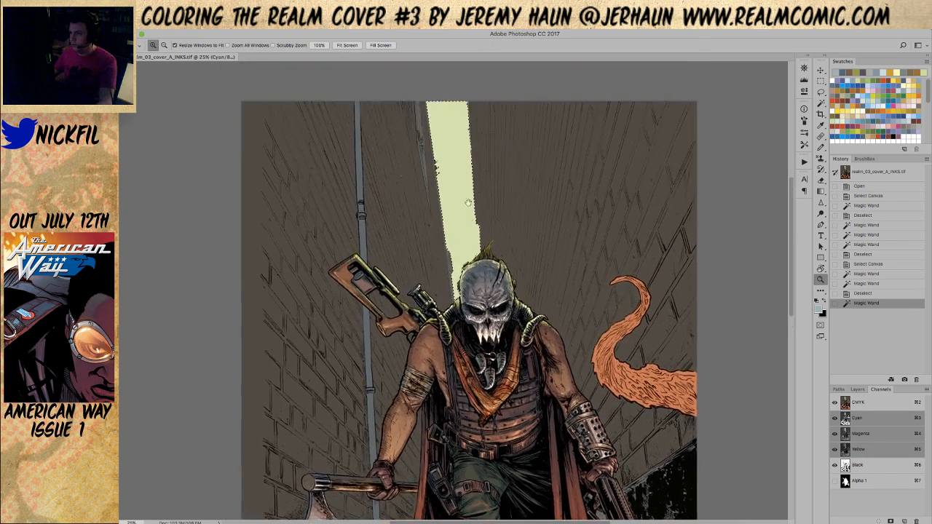
Pick an orange foreground colour and load the irregular 1250 px cloud-shaped brush tip for the Brush tool.
click(901, 72)
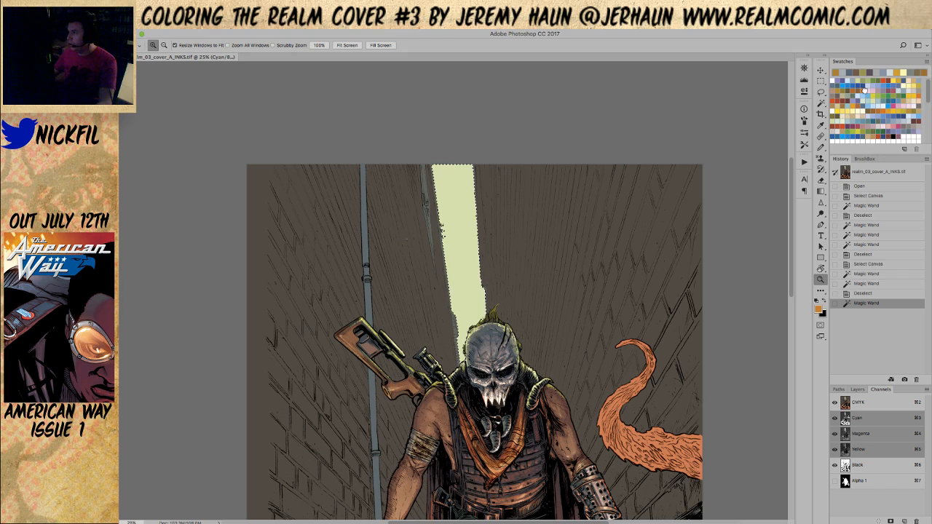
click(821, 148)
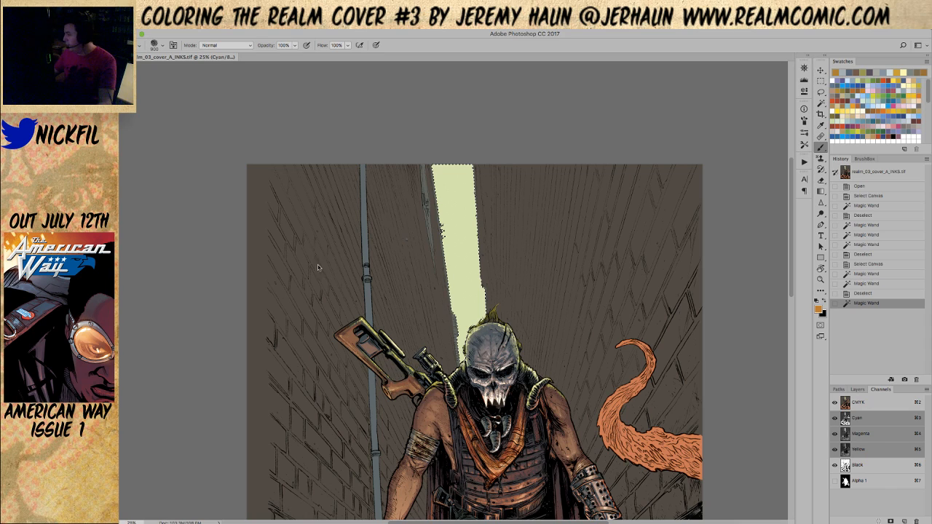
right_click(416, 285)
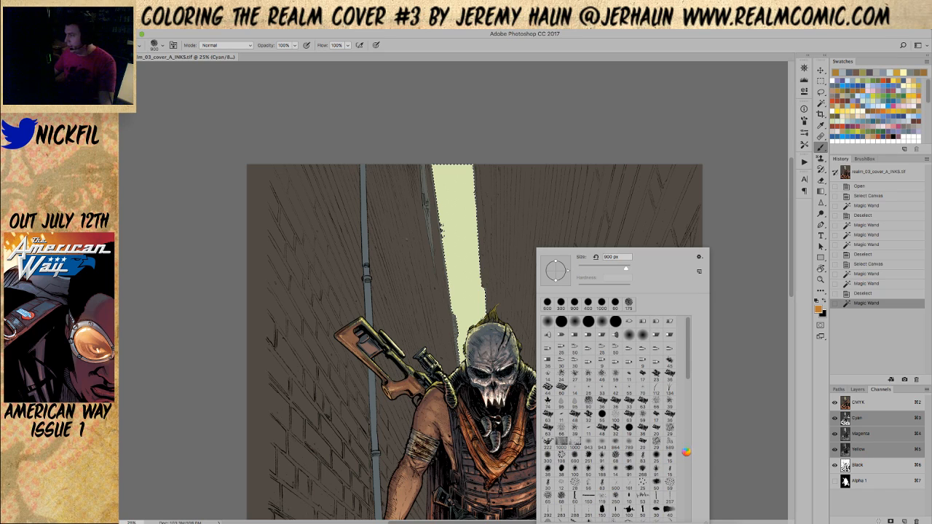
scroll(685, 452, down, 3)
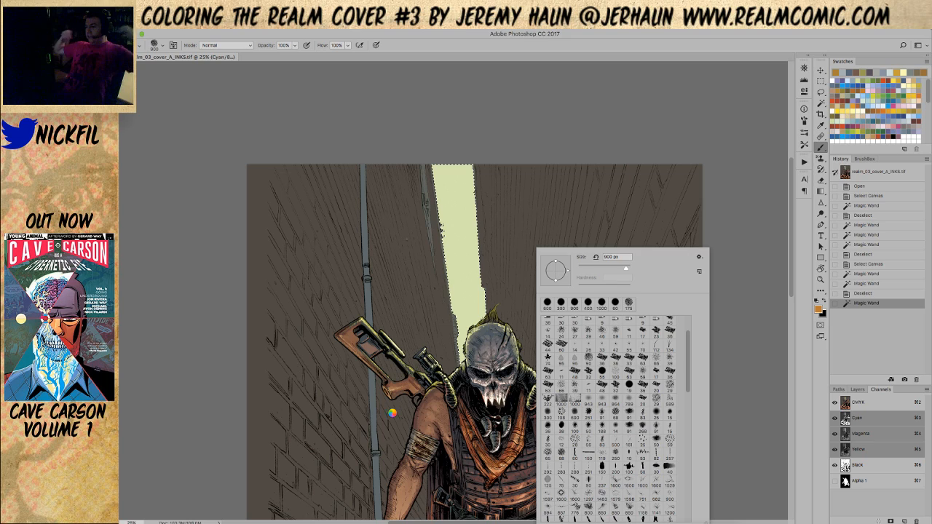
scroll(684, 416, down, 5)
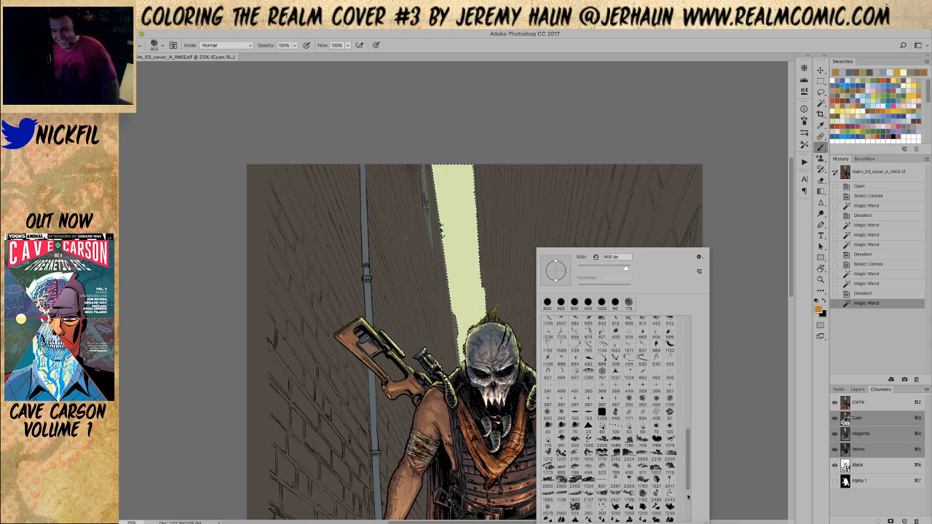
scroll(611, 415, down, 2)
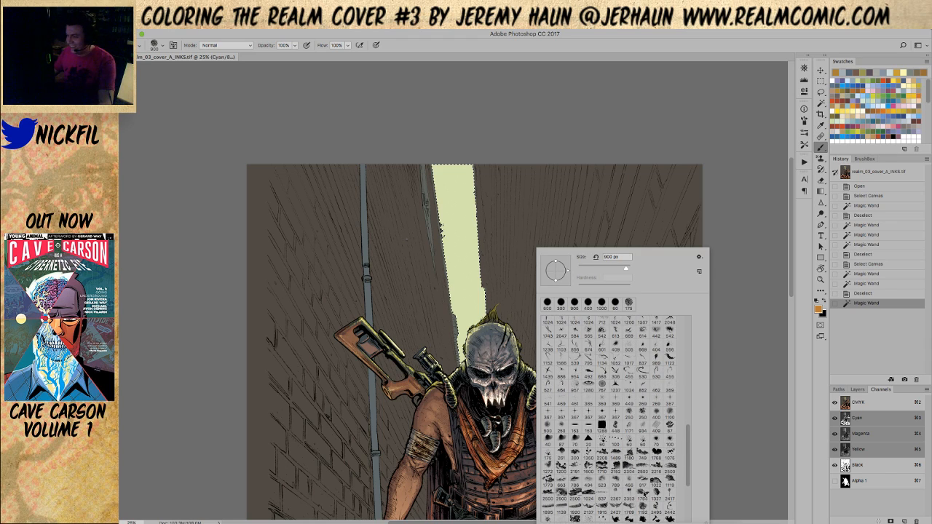
scroll(674, 504, down, 3)
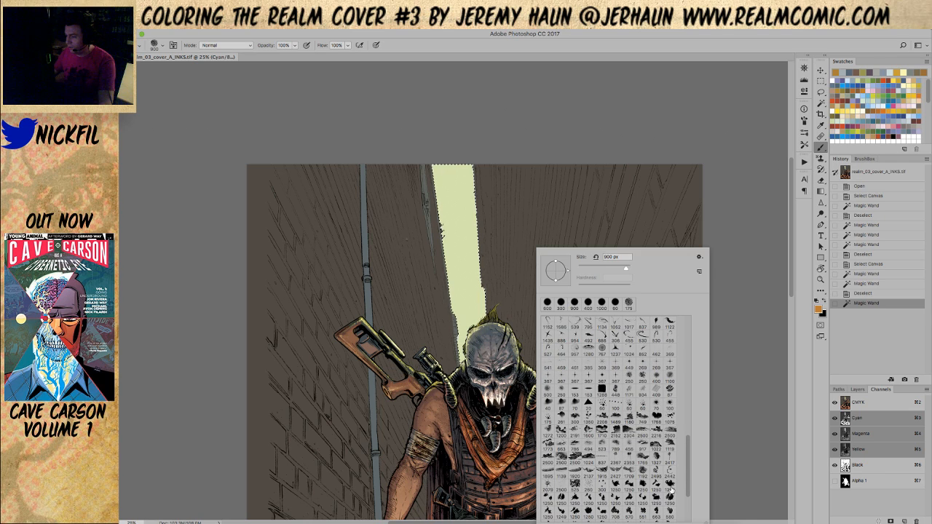
click(671, 489)
click(652, 418)
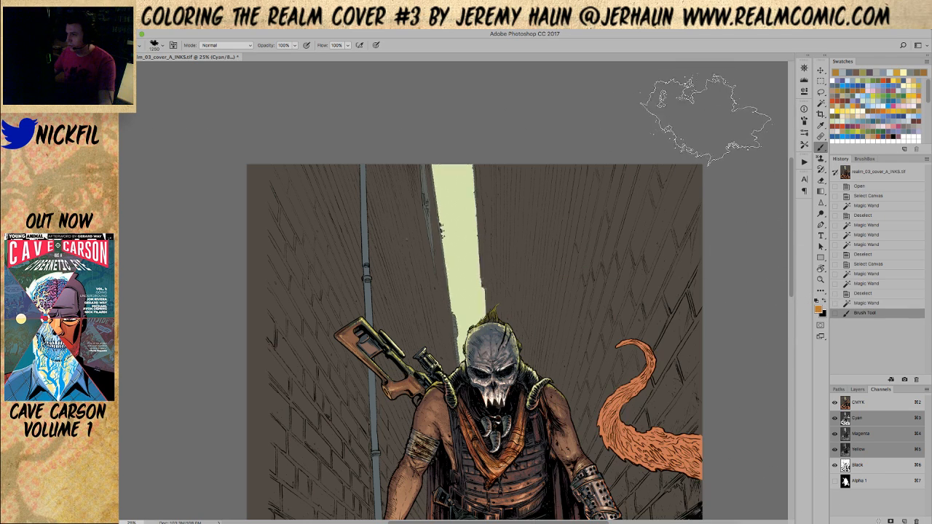
Paint mottled orange clouds over the selected sky strip with the textured brush in Normal mode at 20% opacity.
key(z)
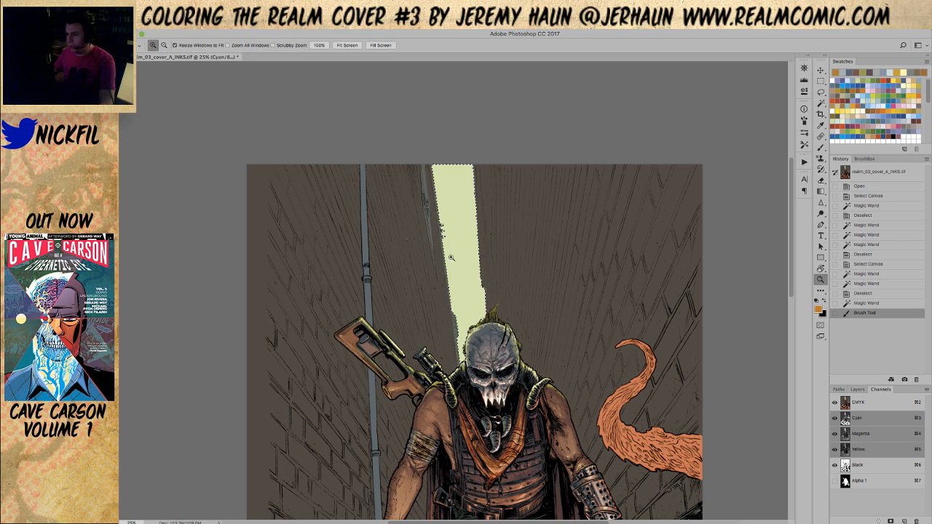
click(451, 262)
scroll(466, 265, left, 2)
scroll(510, 226, up, 1)
key(b)
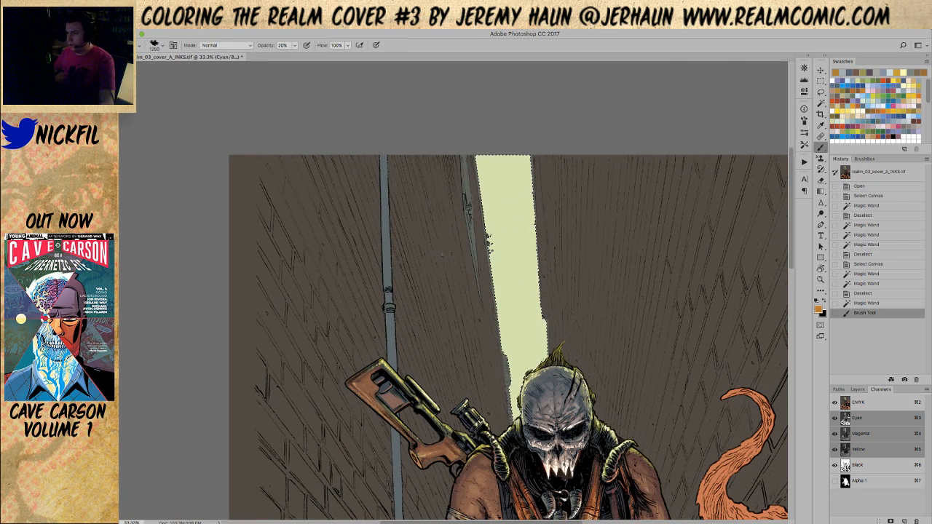
mouse_move(656, 215)
mouse_down()
mouse_move(572, 209)
mouse_move(625, 175)
mouse_move(600, 200)
mouse_up()
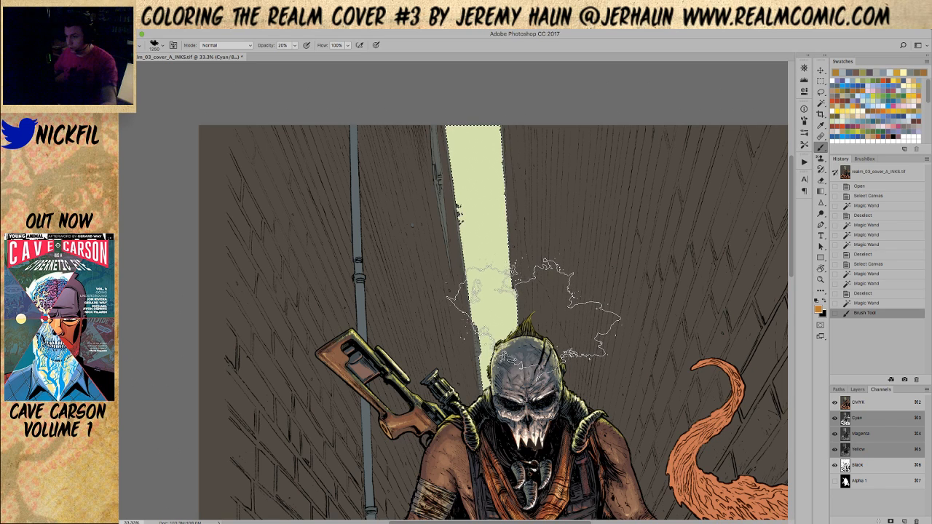
drag(501, 266, 487, 291)
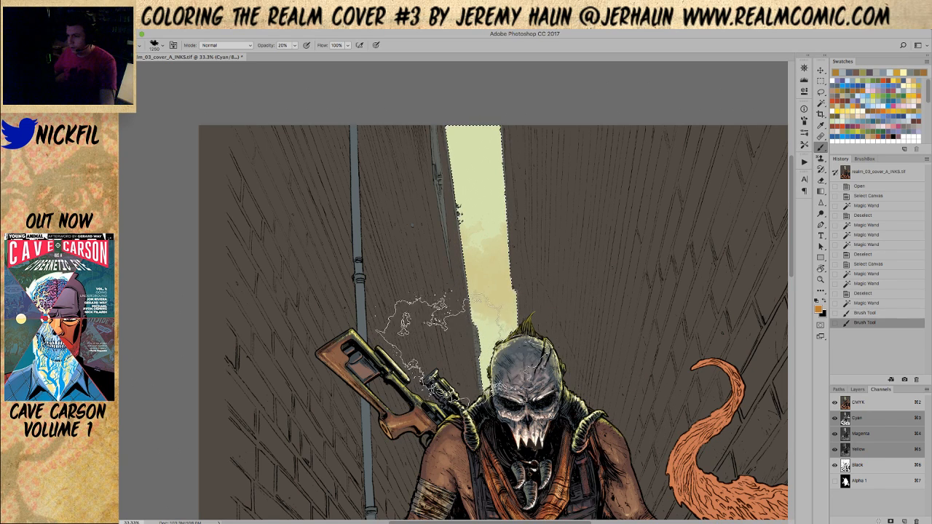
drag(466, 241, 495, 306)
drag(502, 116, 707, 291)
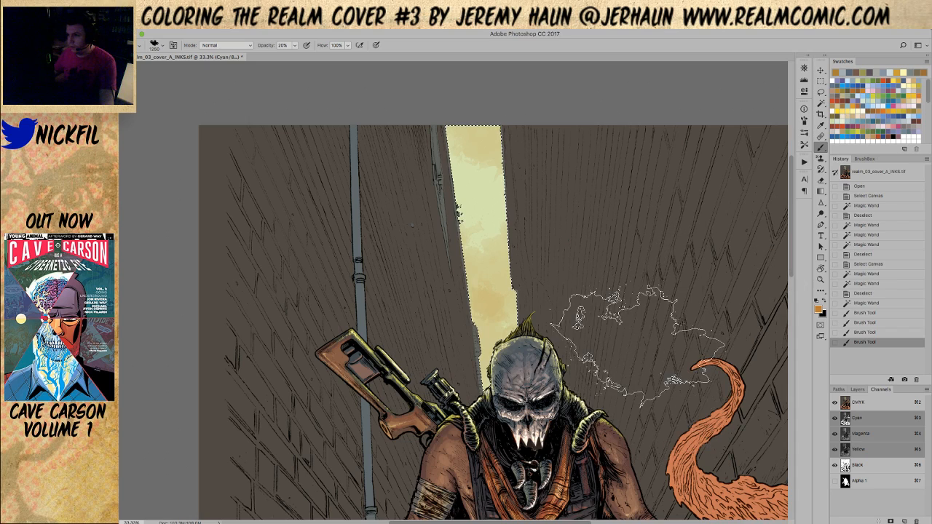
Sample the pale green from the sky strip and set the brush blending mode to Screen.
alt+click(488, 204)
click(225, 47)
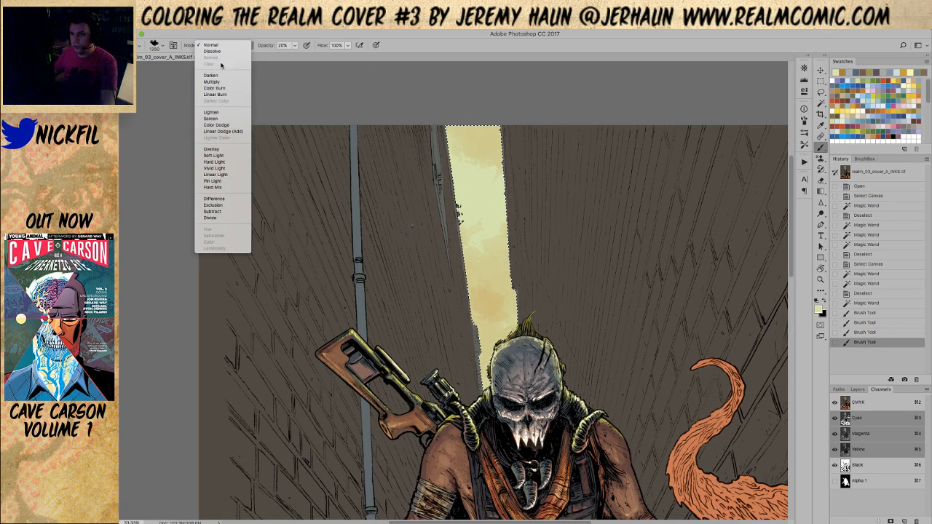
click(210, 84)
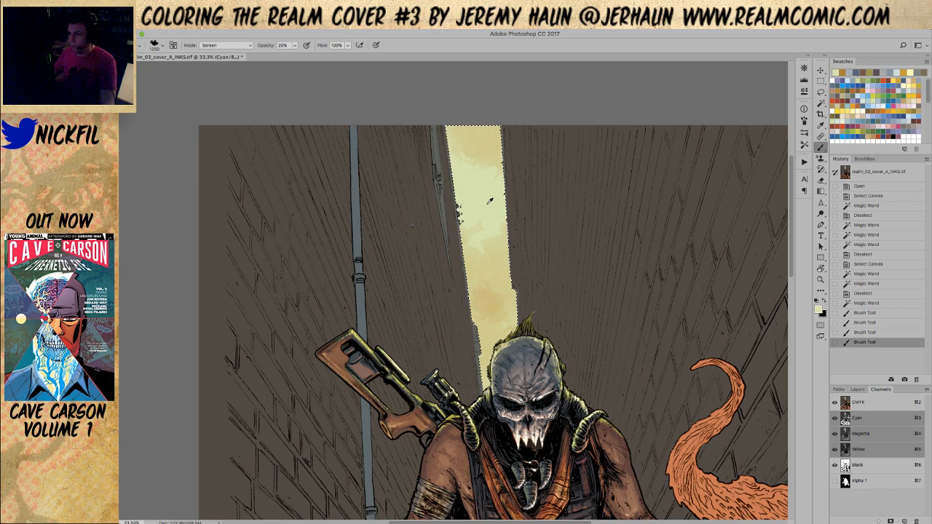
scroll(488, 203, down, 1)
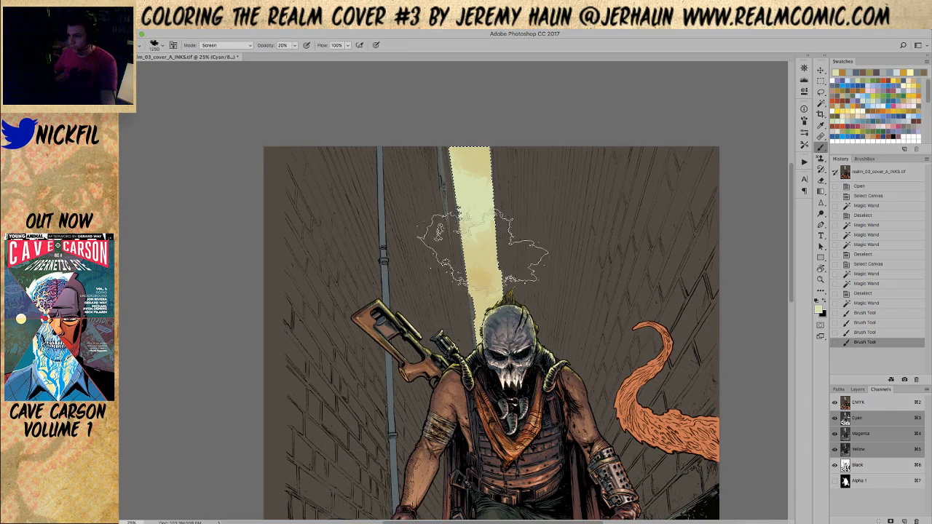
Brush pale green highlights along the sky strip in Screen mode, raising the brush opacity to 50%.
drag(495, 240, 605, 291)
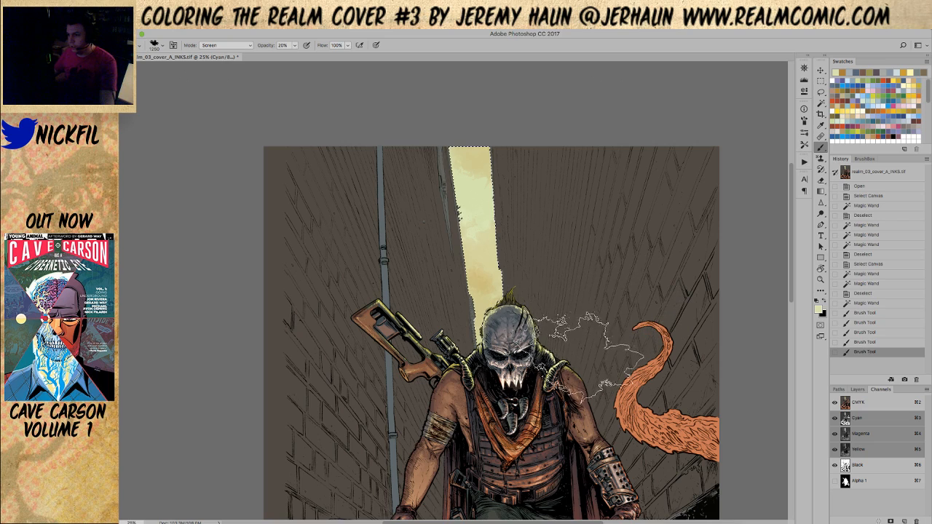
drag(597, 349, 466, 236)
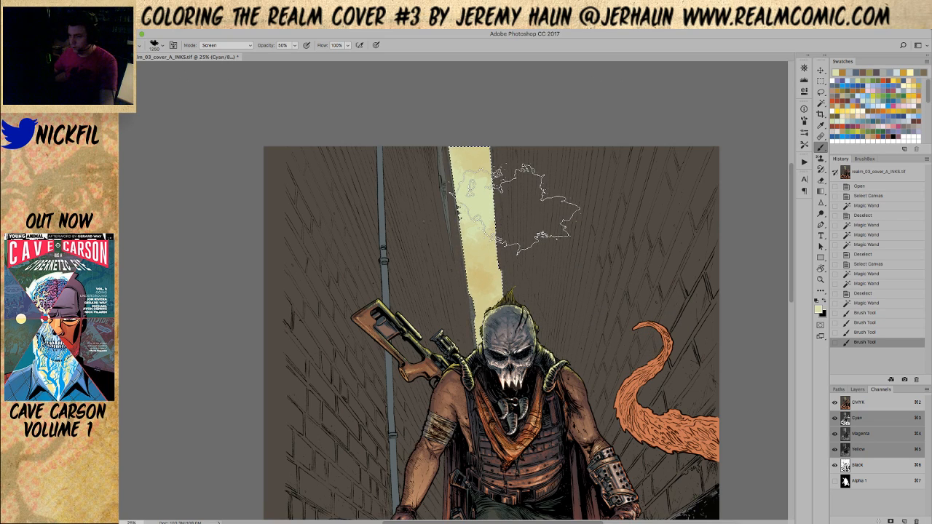
drag(543, 218, 568, 321)
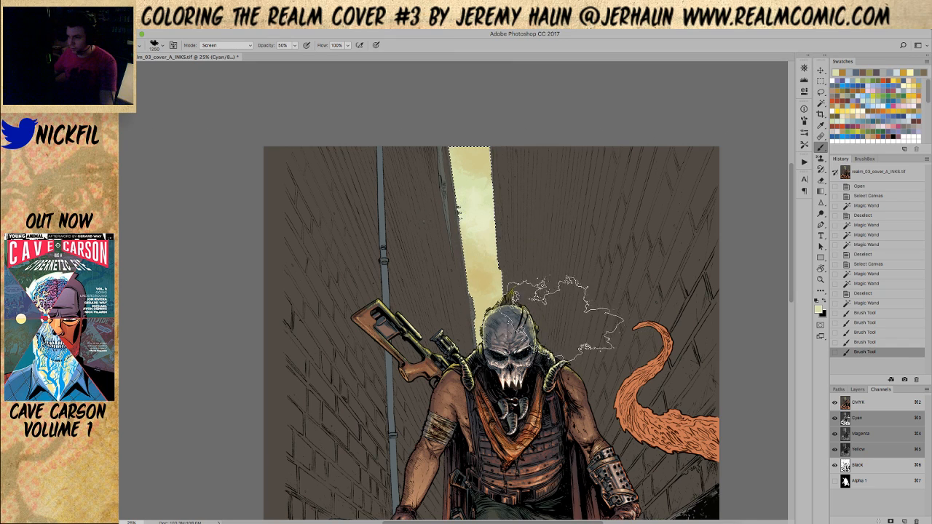
drag(457, 211, 466, 219)
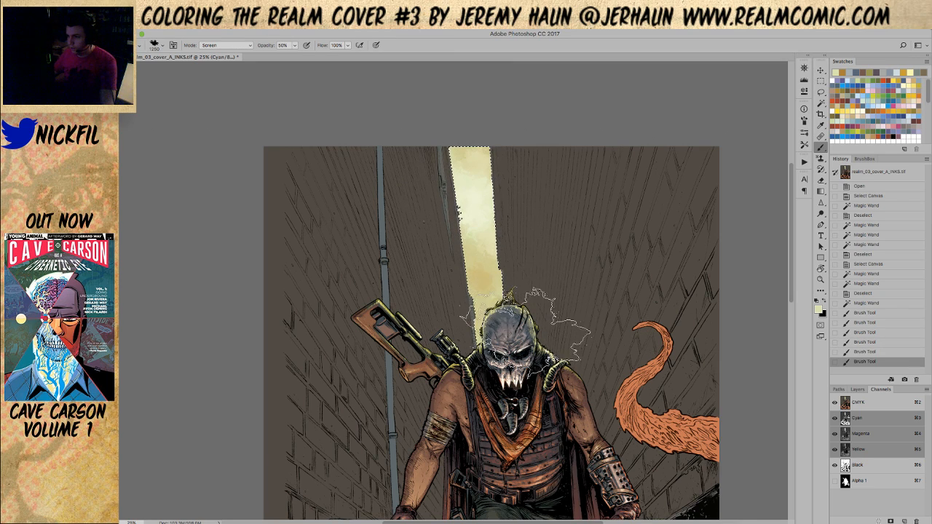
mouse_move(551, 281)
mouse_down()
mouse_move(604, 404)
mouse_move(481, 400)
mouse_up()
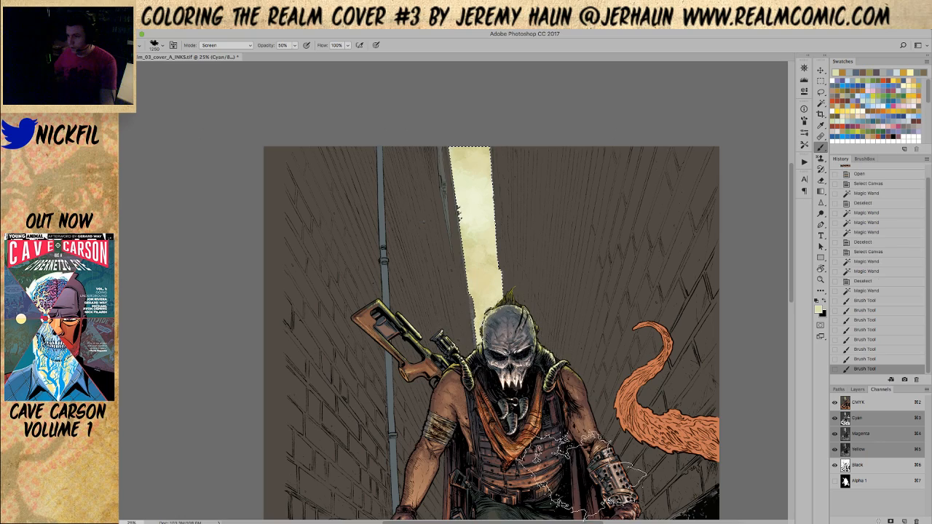
drag(470, 113, 604, 324)
Examine the painted cloud texture in the sky strip at several magnifications up to 100%.
key(z)
click(518, 240)
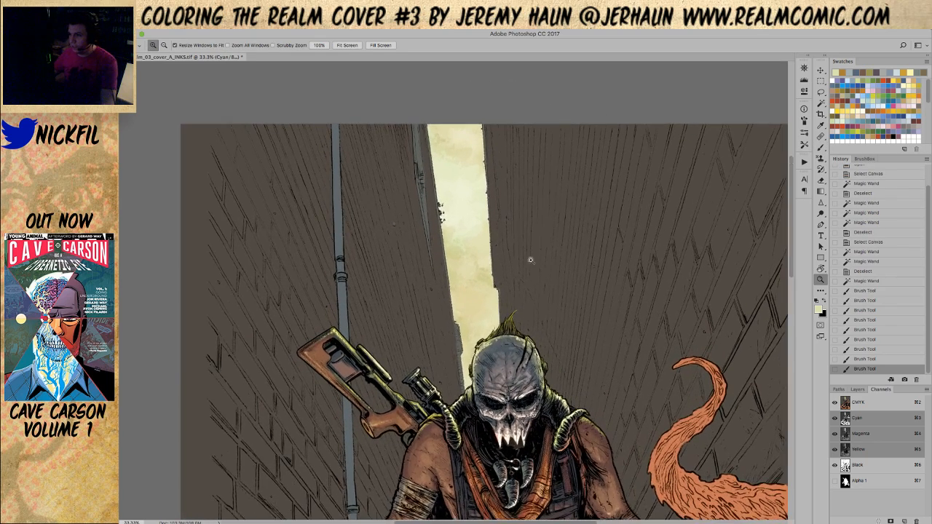
drag(521, 249, 567, 294)
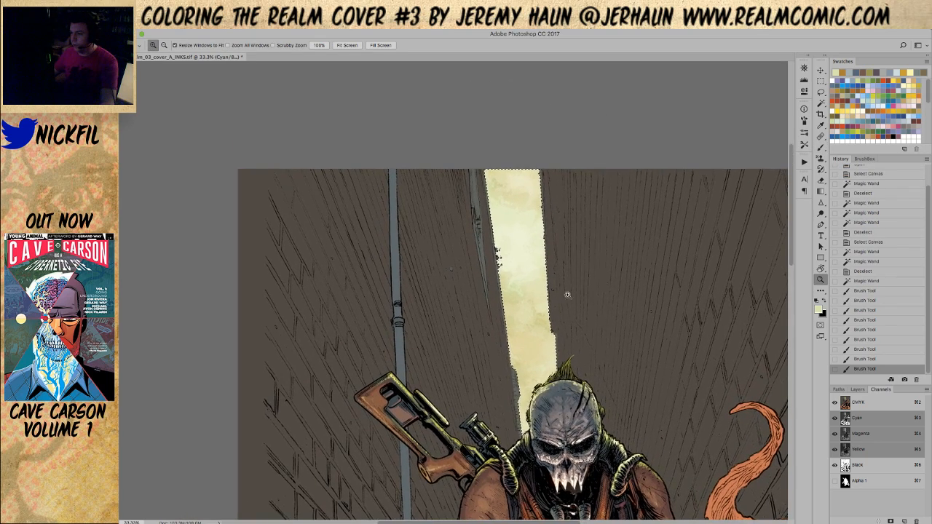
click(524, 328)
click(525, 328)
click(524, 328)
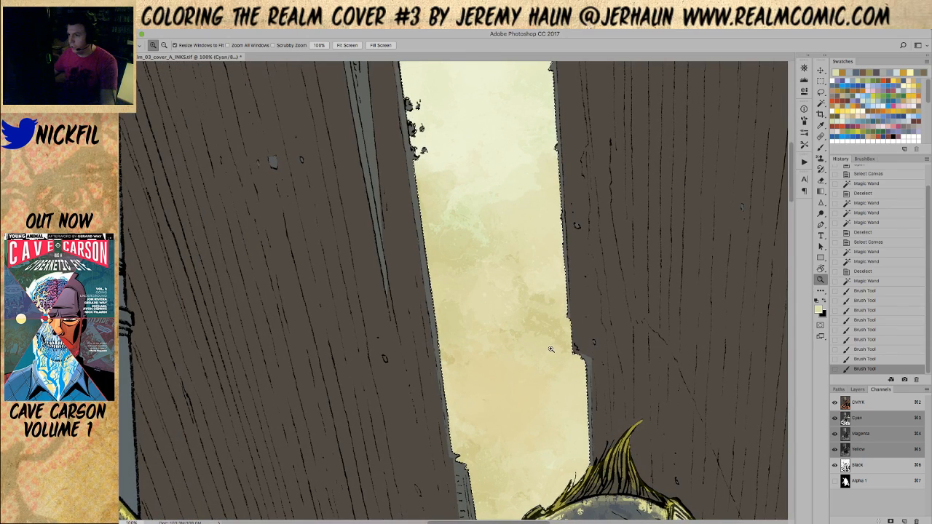
alt+click(545, 347)
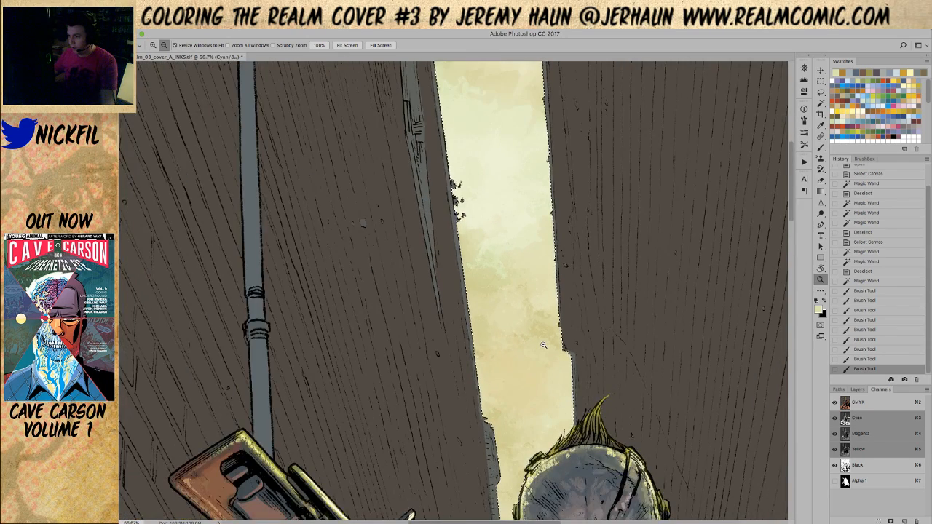
alt+click(544, 345)
alt+click(543, 344)
drag(580, 394, 554, 354)
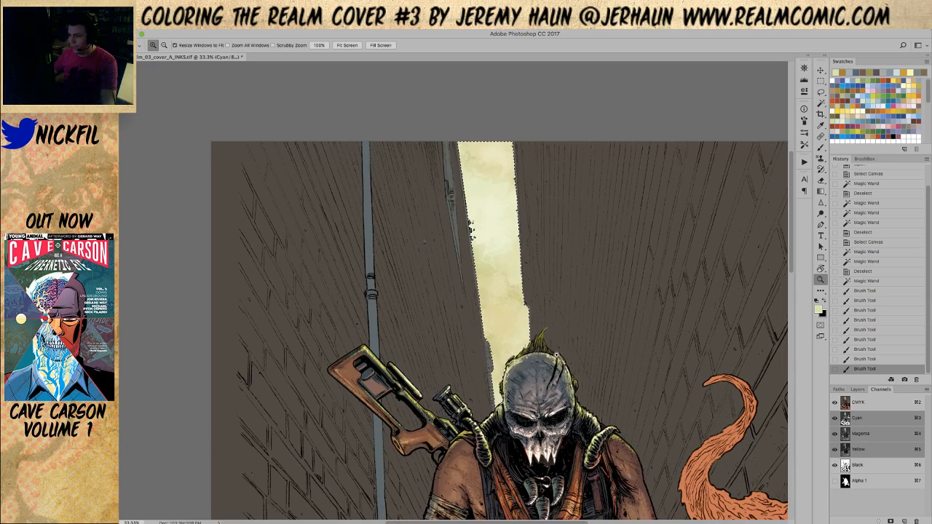
alt+click(553, 319)
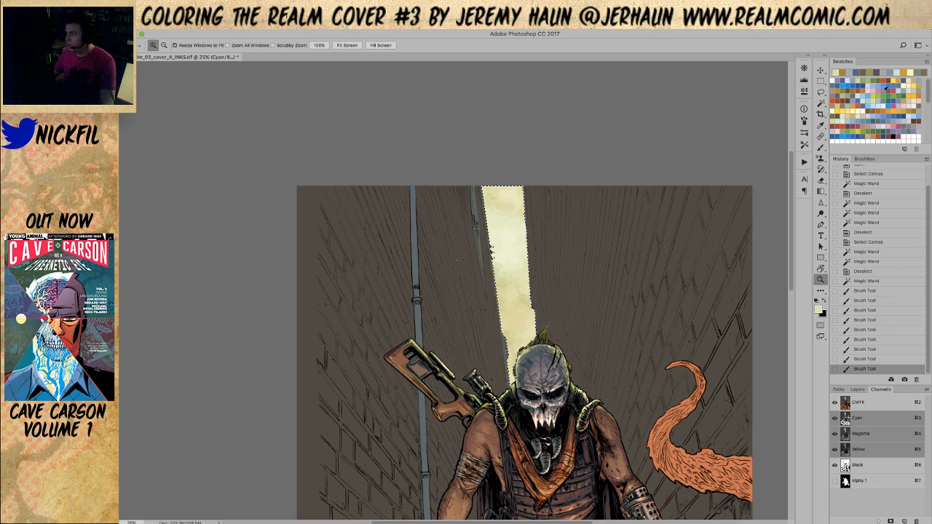
Lighten the sky strip with a pale green radial gradient in Screen mode at 100% opacity.
key(g)
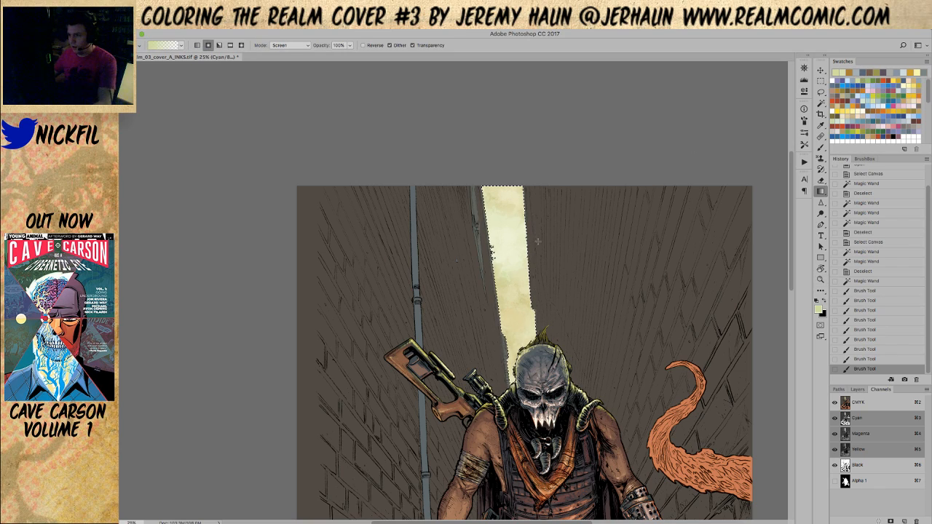
click(291, 45)
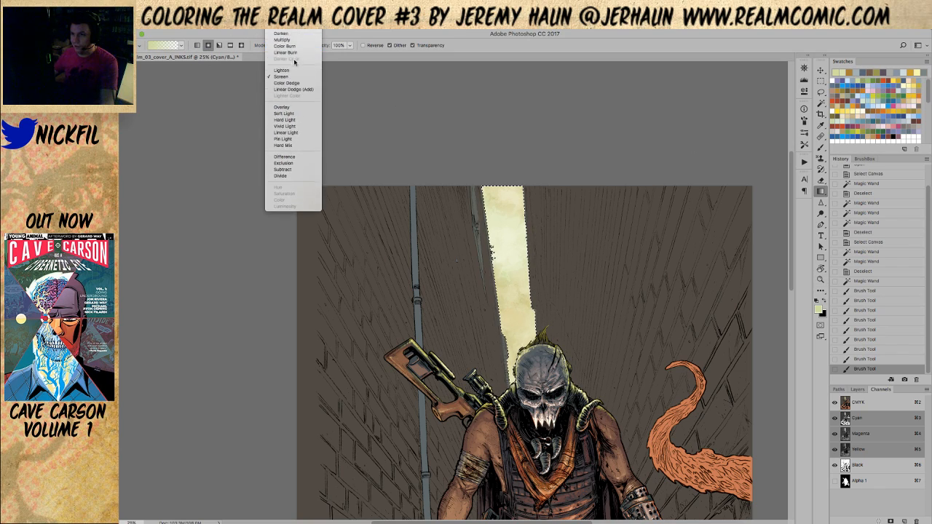
click(295, 62)
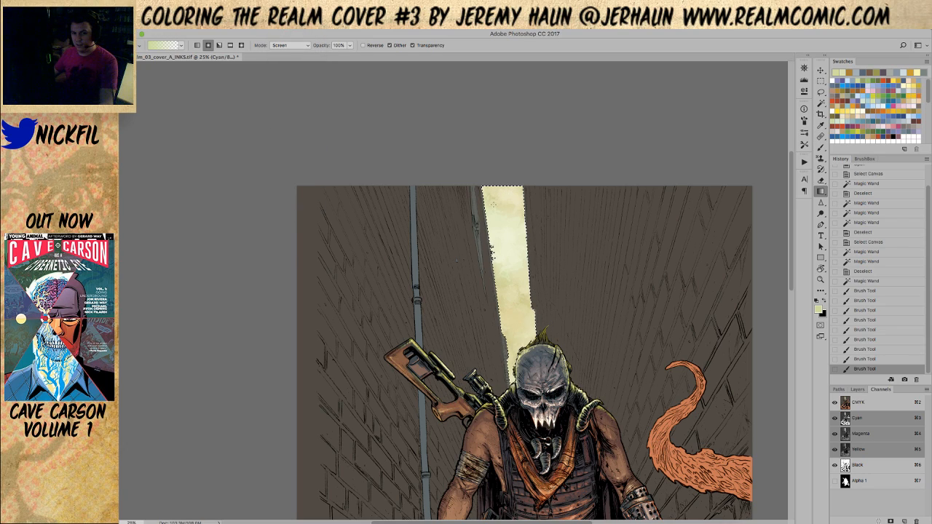
drag(513, 181, 514, 183)
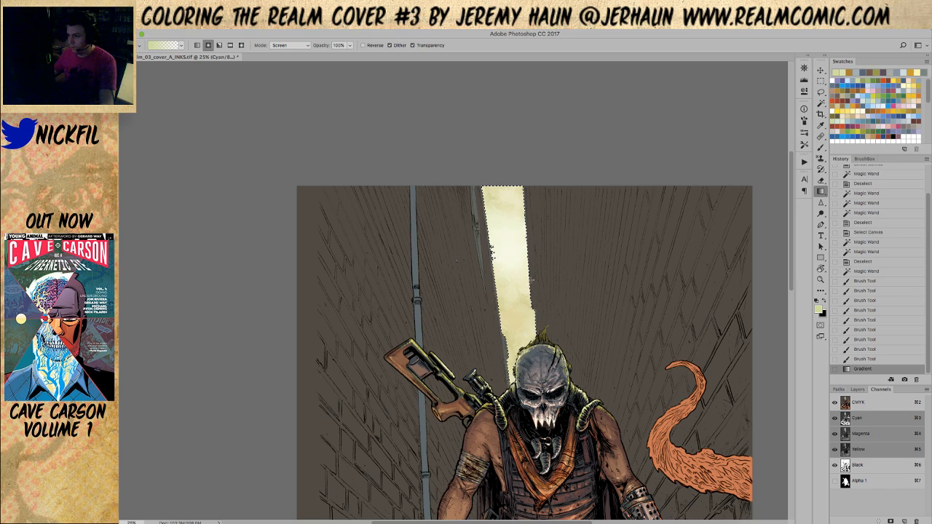
Try an olive green radial gradient in Multiply mode from the figure's lower body, and undo it.
key(z)
click(493, 252)
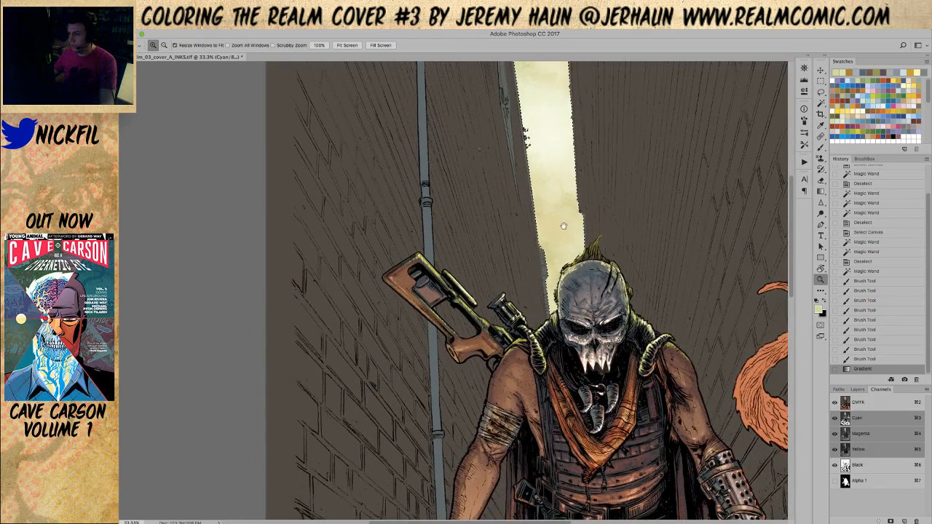
scroll(563, 227, up, 2)
alt+click(563, 226)
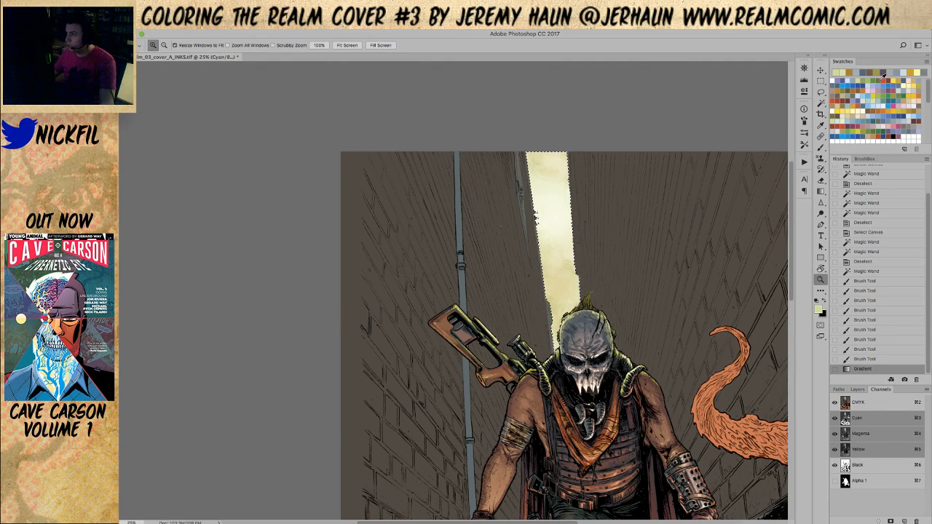
key(g)
click(293, 47)
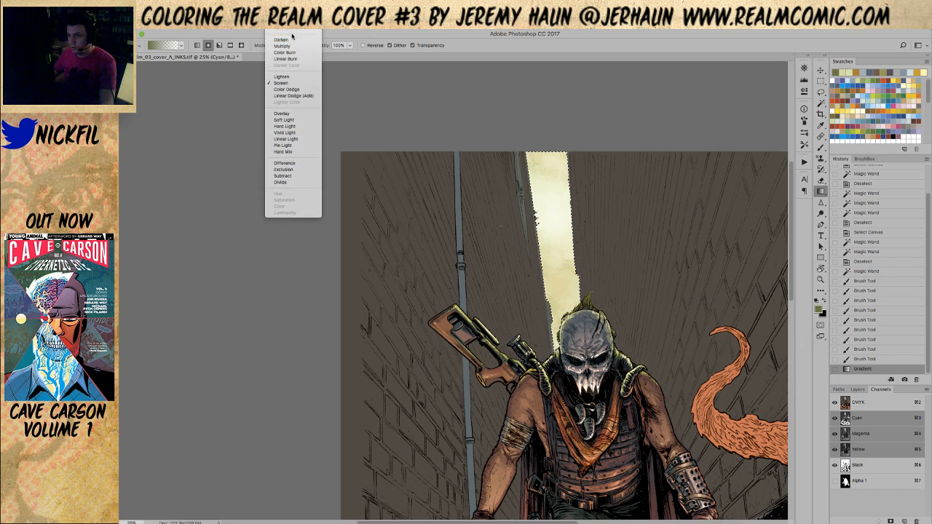
click(282, 46)
drag(566, 458, 549, 488)
key(super+z)
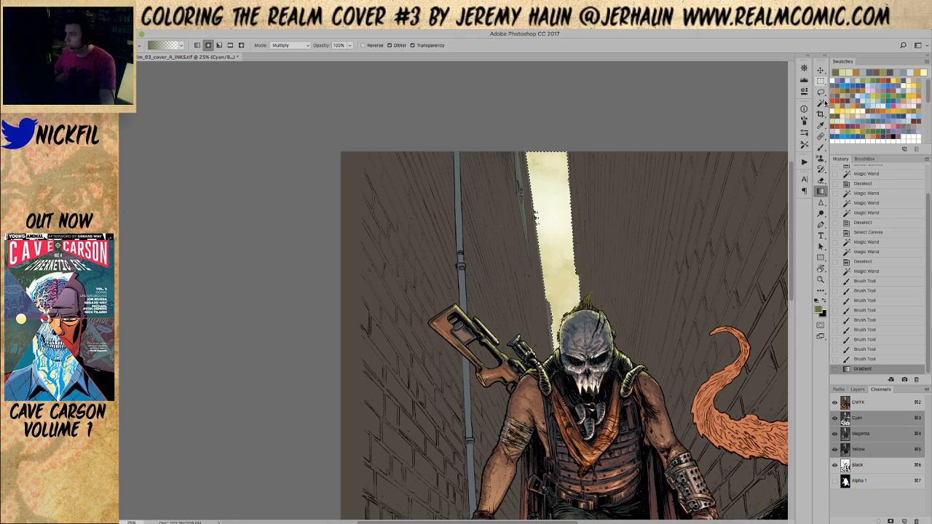
Try a reddish brown radial gradient in Multiply mode from the figure's lower body, and undo it.
click(889, 81)
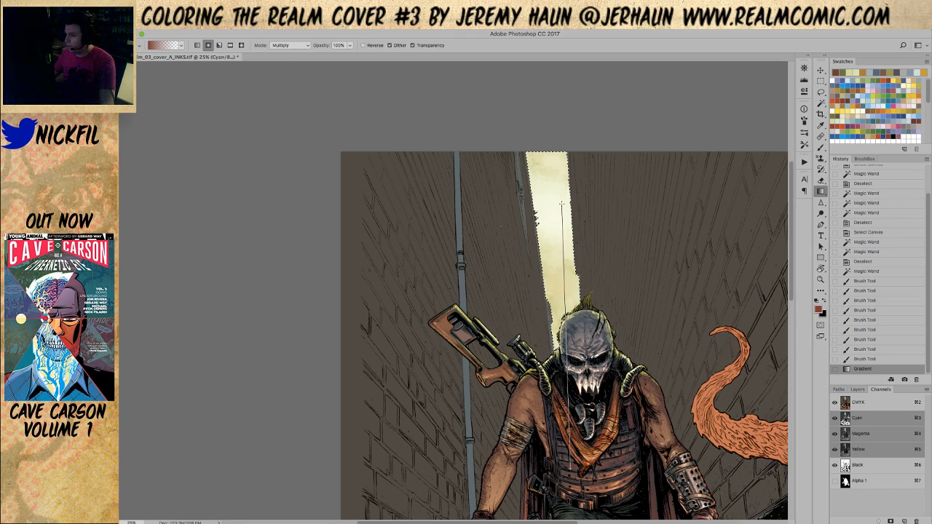
drag(570, 470, 570, 472)
key(super+z)
drag(553, 266, 554, 266)
Darken the lower sky strip with a grey-brown radial gradient in Multiply mode at 100% opacity, and clear the selection.
click(842, 93)
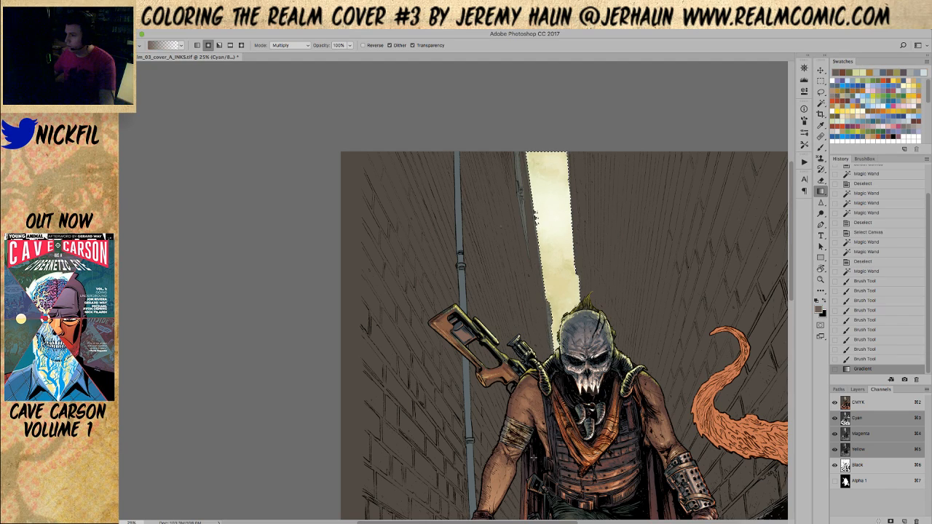
drag(562, 421, 562, 421)
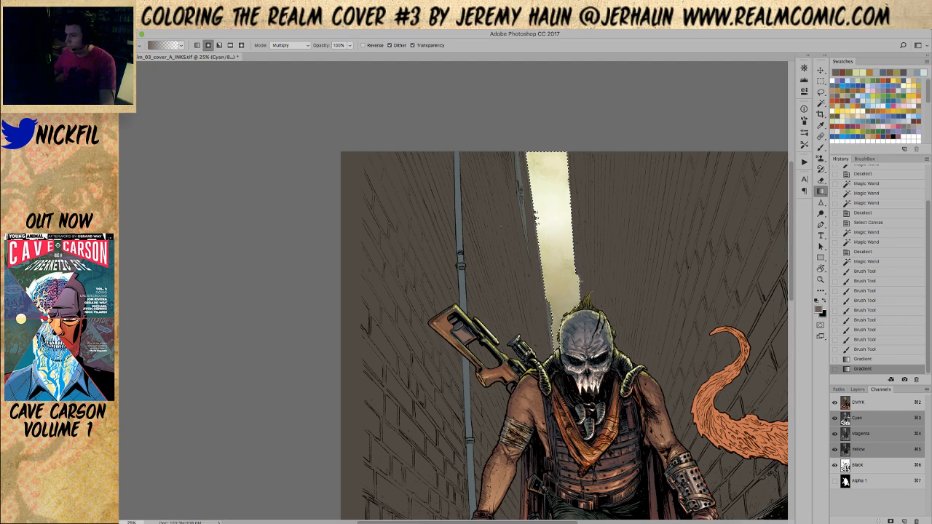
key(super+d)
Select the cloud patches in the lower sky strip above the skull using the Magic Wand at tolerance 10.
key(z)
click(552, 239)
click(553, 240)
drag(603, 314, 552, 245)
key(w)
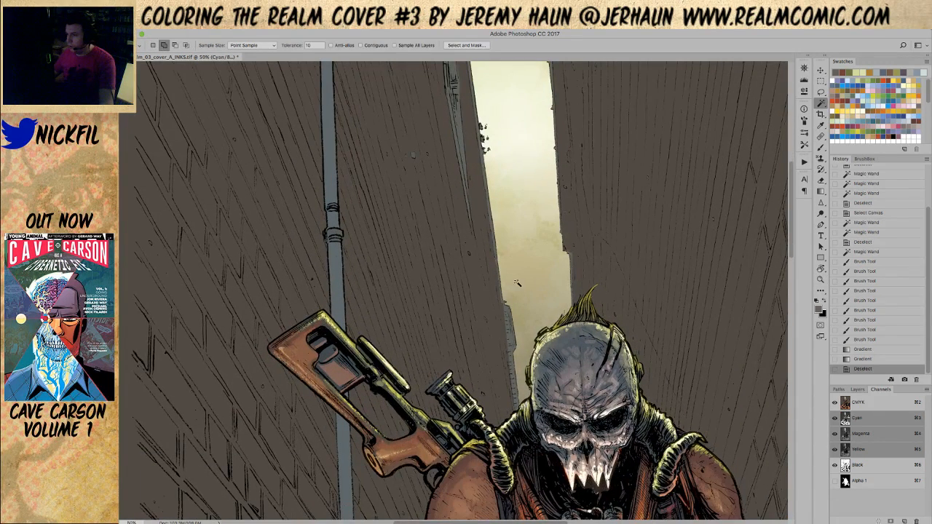
click(509, 255)
shift+click(560, 309)
shift+click(506, 218)
drag(699, 197, 684, 277)
Fill the selected cloud patches with orange, fade the fill to 20% in Normal mode, and clear the selection.
click(895, 73)
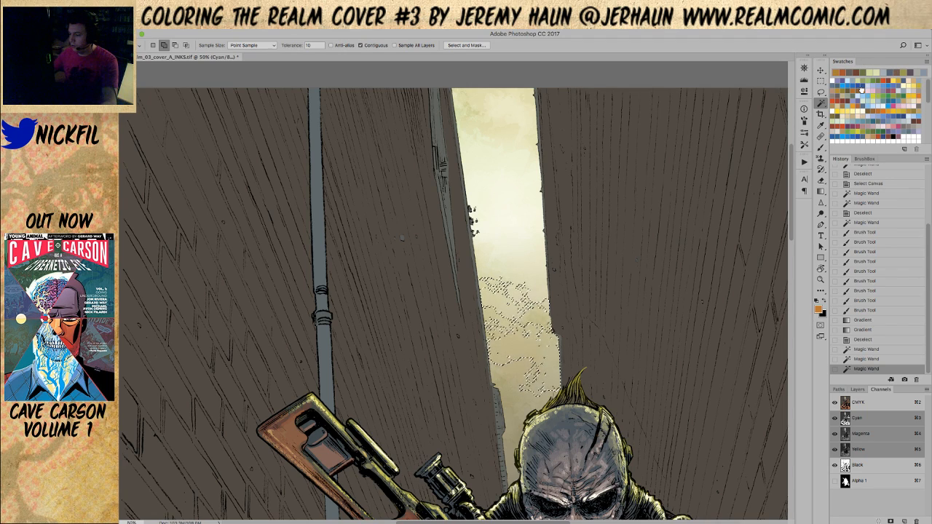
key(alt+BackSpace)
key(super+shift+f)
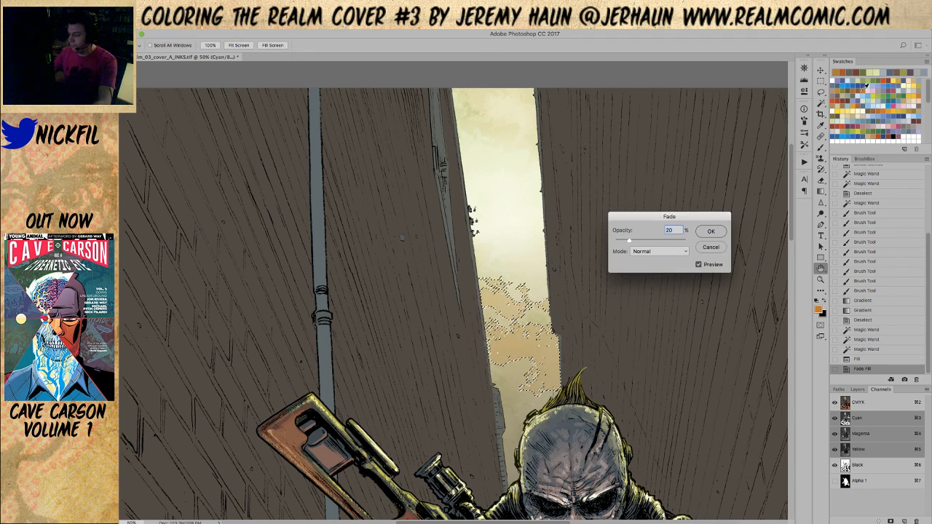
key(Return)
key(super+d)
Restore the cloud patch selection, brush a pale highlight over the orange-tinted clouds, and deselect.
key(z)
scroll(540, 267, down, 2)
alt+click(540, 267)
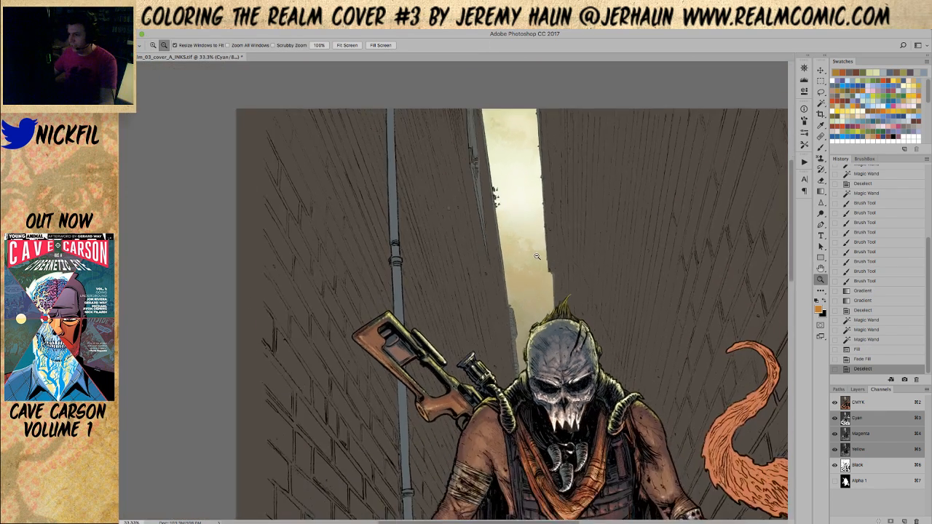
alt+click(538, 318)
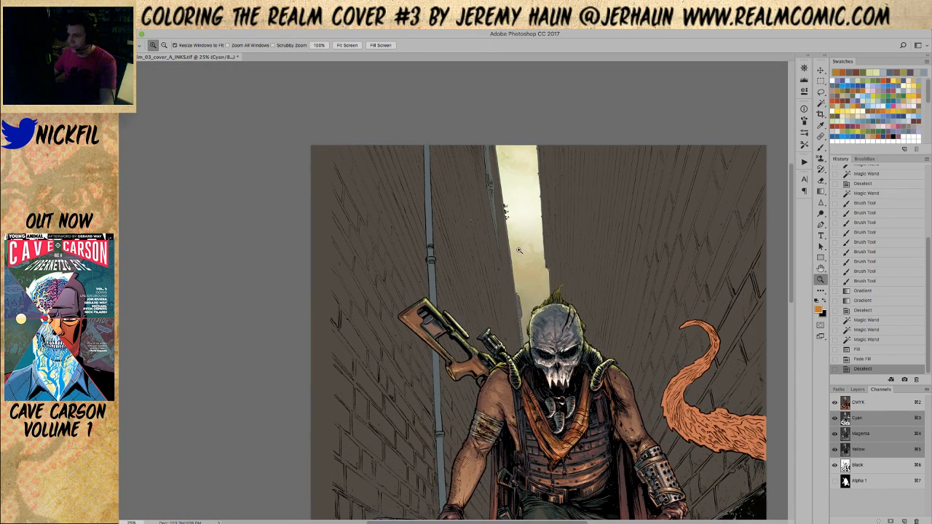
click(546, 243)
click(545, 242)
click(545, 241)
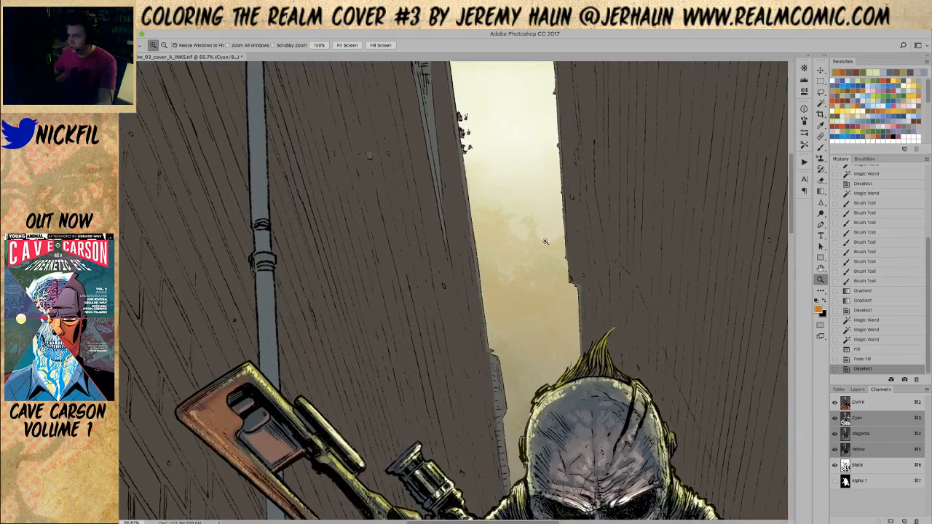
key(b)
key(ctrl+z)
click(581, 182)
key(super+d)
Revert the image to the history state just before the orange fill, with the cloud patches still selected.
key(z)
alt+click(651, 255)
alt+click(651, 255)
alt+click(658, 264)
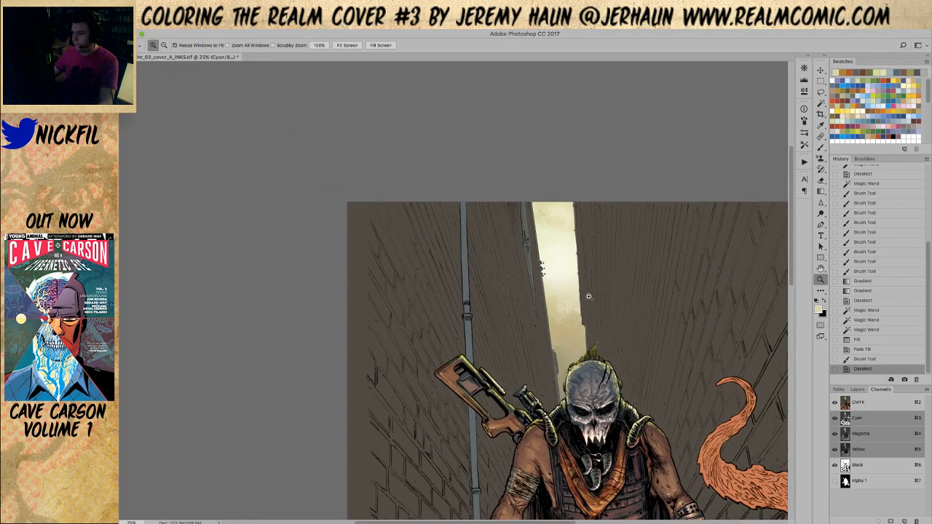
mouse_move(629, 316)
mouse_down()
mouse_move(607, 241)
mouse_move(610, 255)
mouse_up()
click(881, 359)
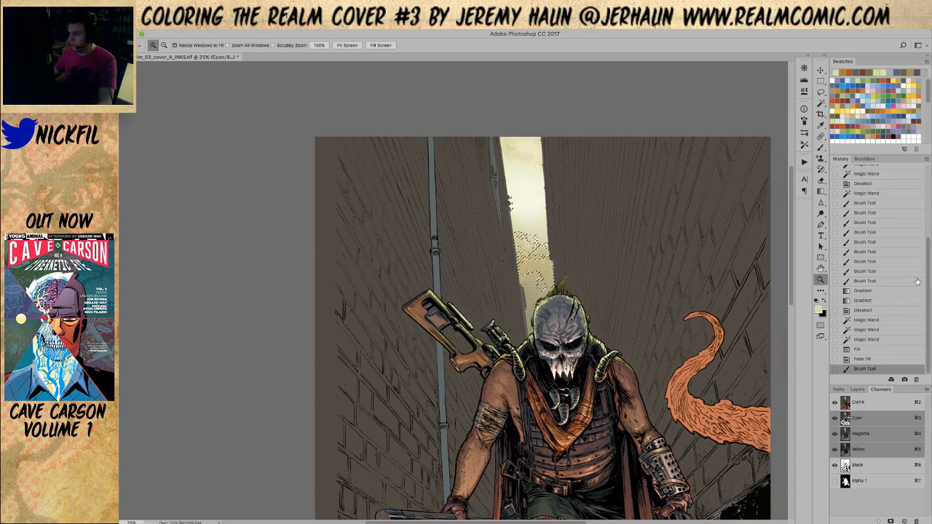
click(868, 339)
Brush a pale highlight over the selected cloud patches in Screen mode at 50% opacity, and fade the stroke to 50%.
key(b)
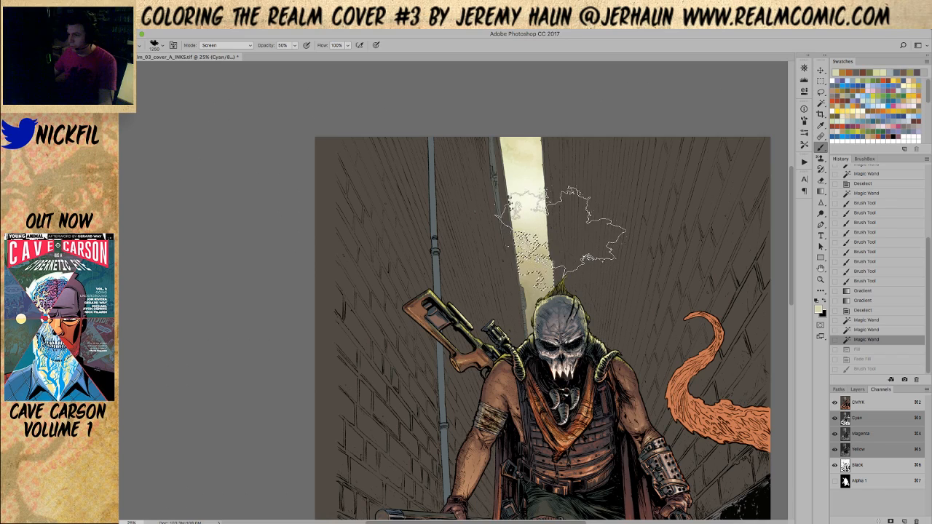
drag(593, 240, 639, 260)
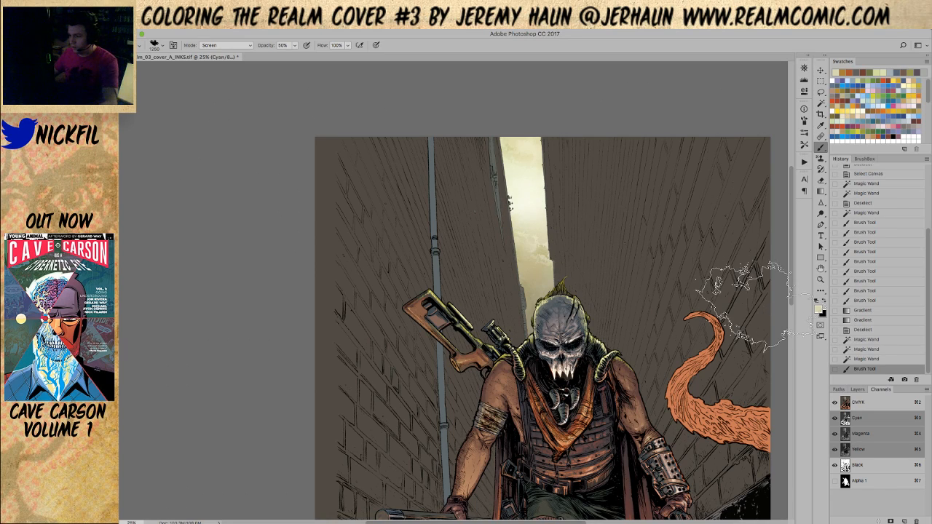
key(super+shift+f)
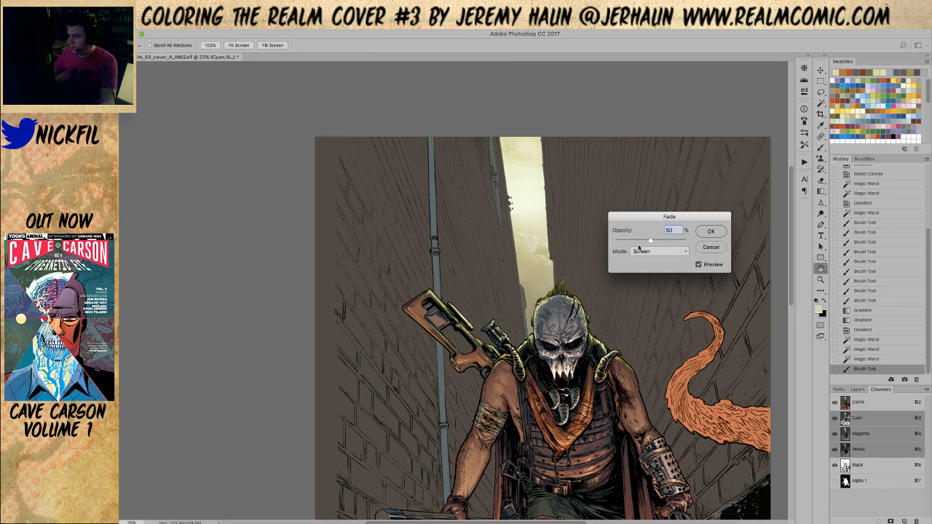
click(721, 230)
Check the highlighted clouds at magnifications up to 100%, and clear the cloud patch selection.
key(z)
drag(557, 294, 564, 296)
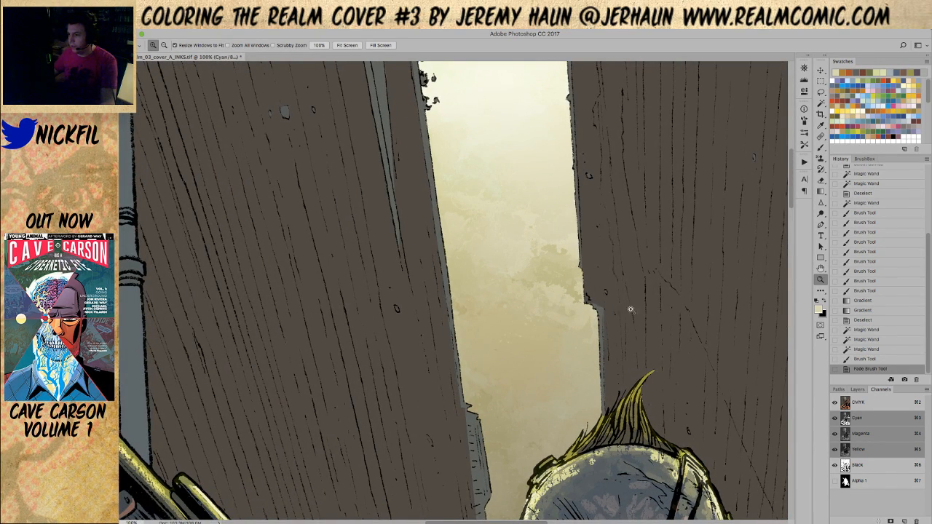
alt+click(559, 295)
alt+click(559, 297)
alt+click(564, 312)
alt+click(601, 328)
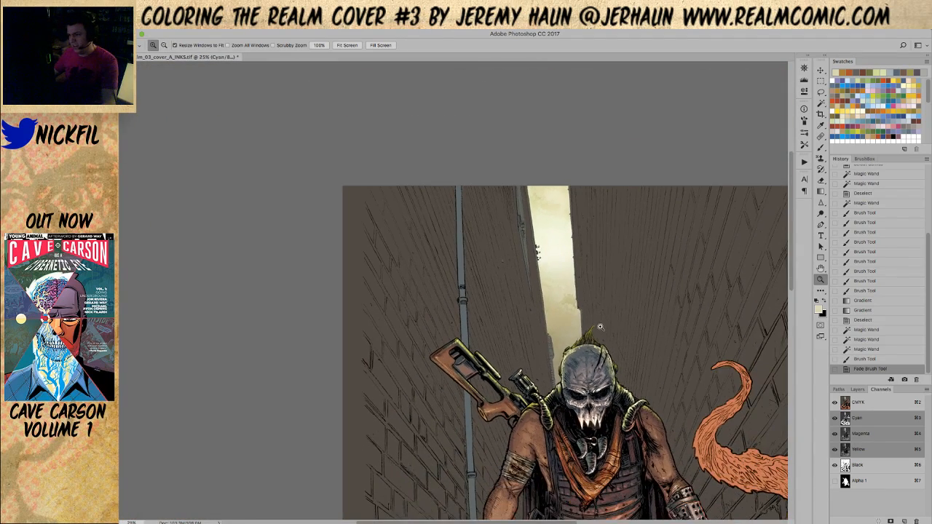
drag(630, 322, 585, 341)
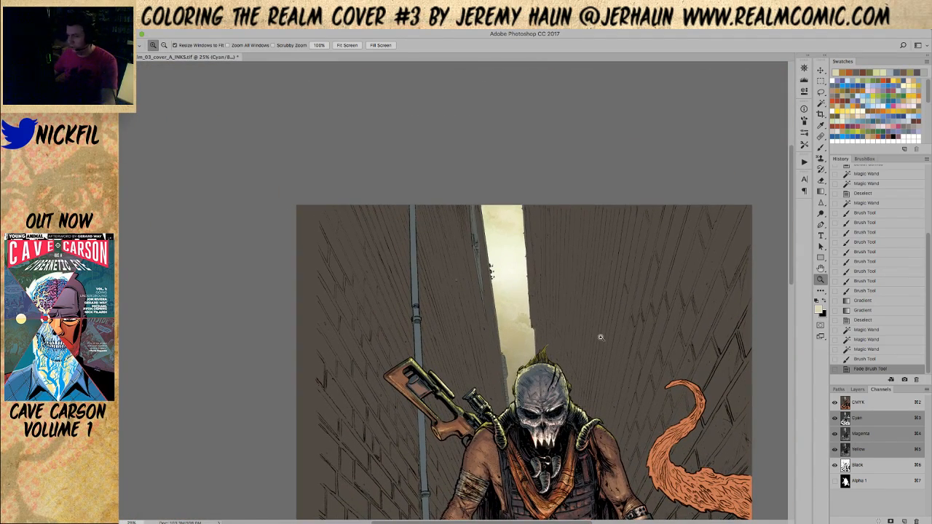
key(ctrl+d)
Examine the sky strip and the whole cover, comparing the colours with the Black channel hidden and shown.
click(502, 255)
drag(528, 316, 547, 312)
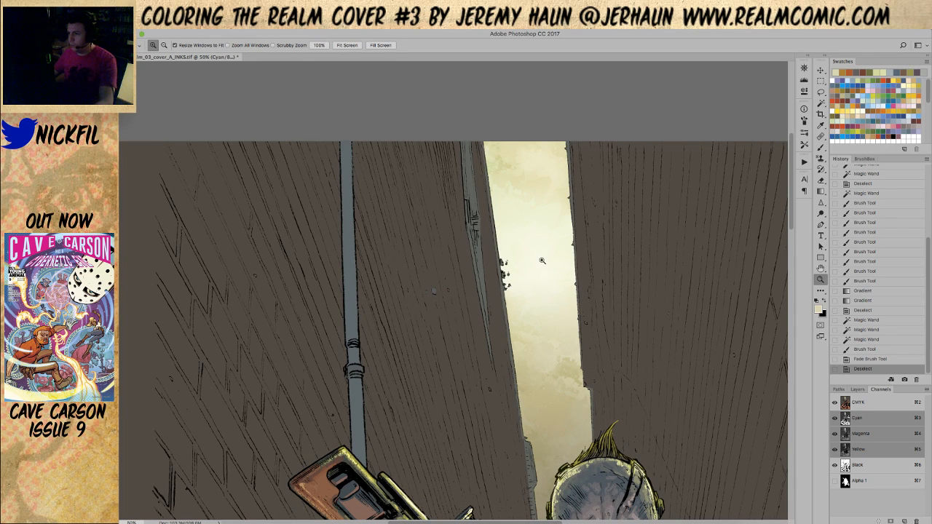
alt+click(545, 286)
drag(552, 297, 556, 202)
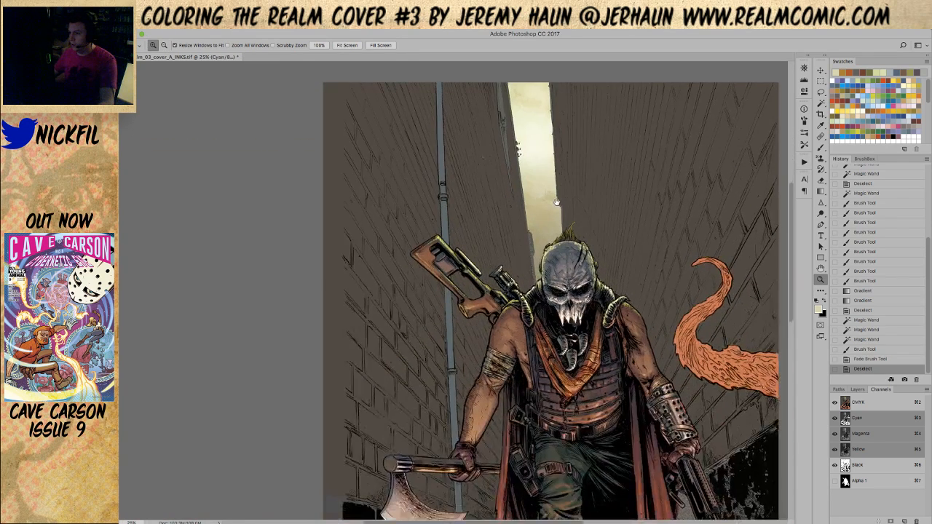
alt+click(545, 216)
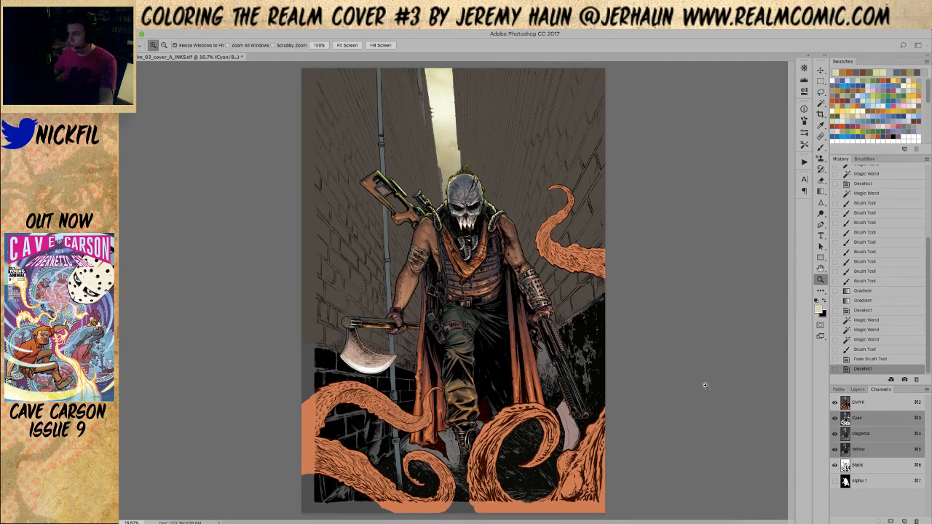
key(w)
click(836, 465)
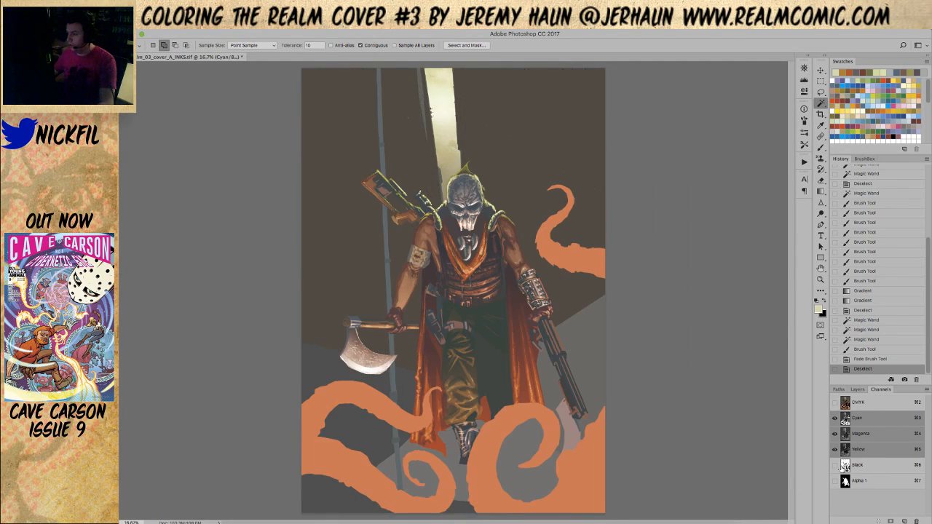
click(836, 465)
key(z)
click(481, 197)
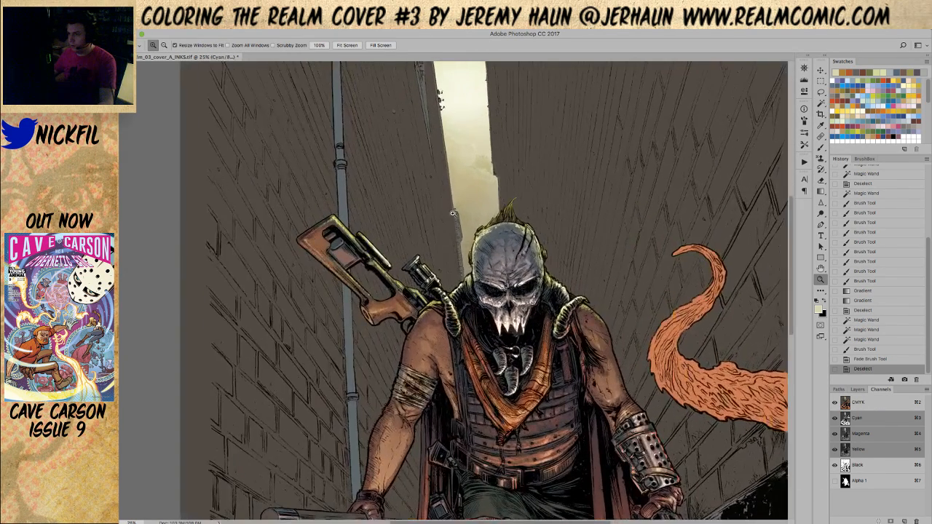
Display only the Black channel and examine the line art of the alley walls around the skull.
click(858, 466)
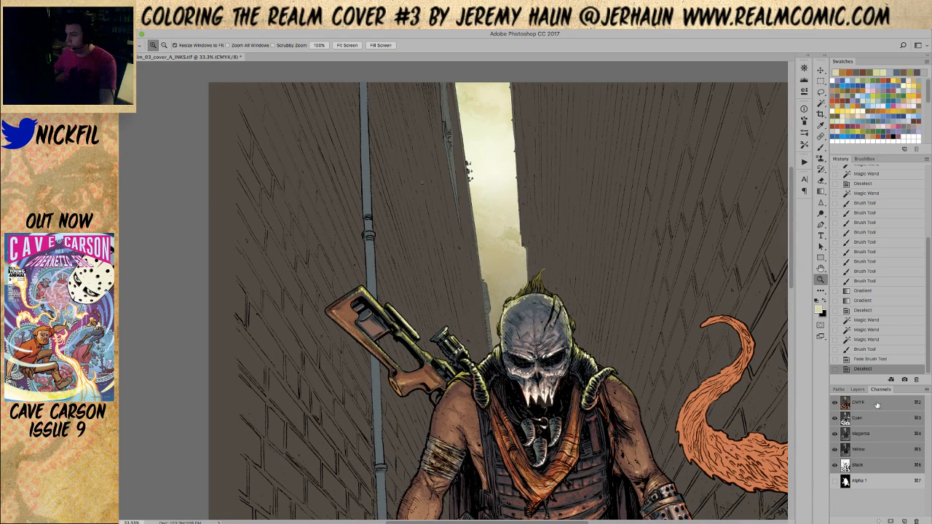
click(861, 466)
click(407, 195)
drag(456, 258, 507, 97)
drag(477, 207, 384, 356)
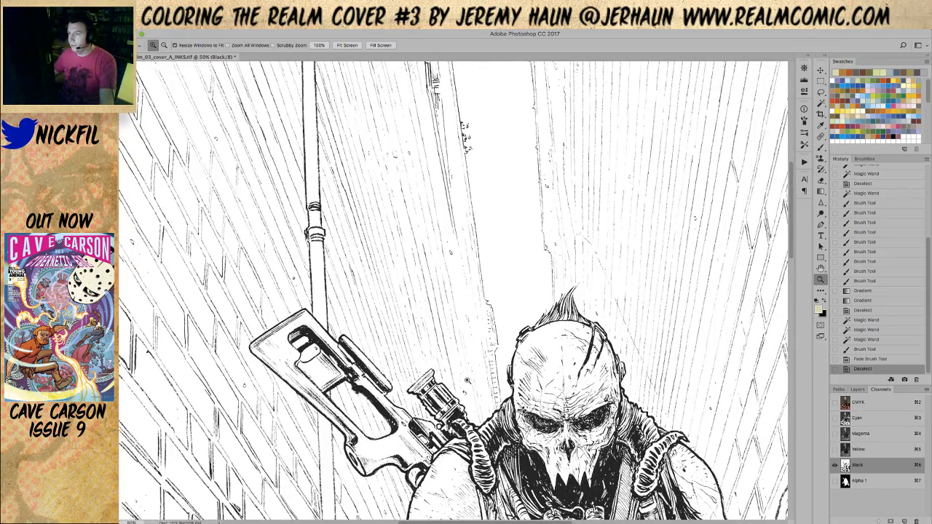
alt+click(417, 180)
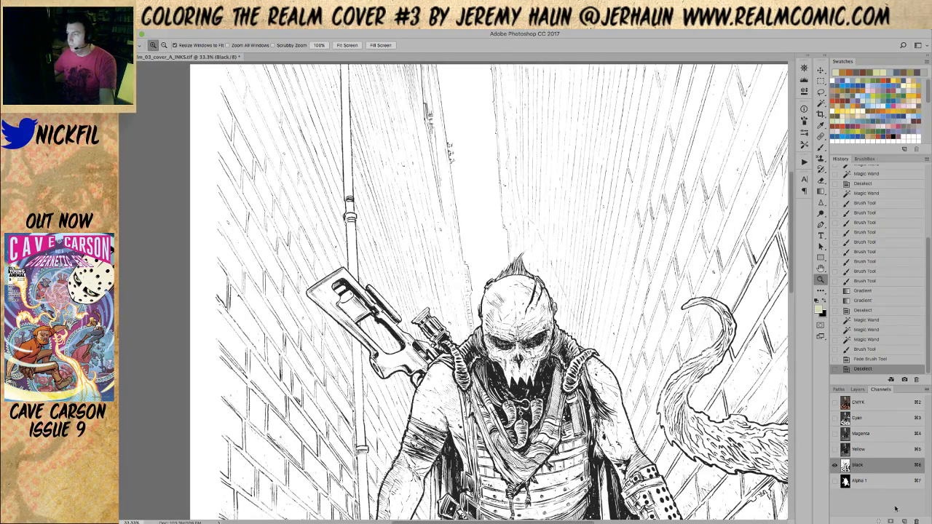
Show all the CMYK channels again and view the full cover in colour.
click(836, 403)
click(834, 465)
click(835, 464)
alt+click(557, 406)
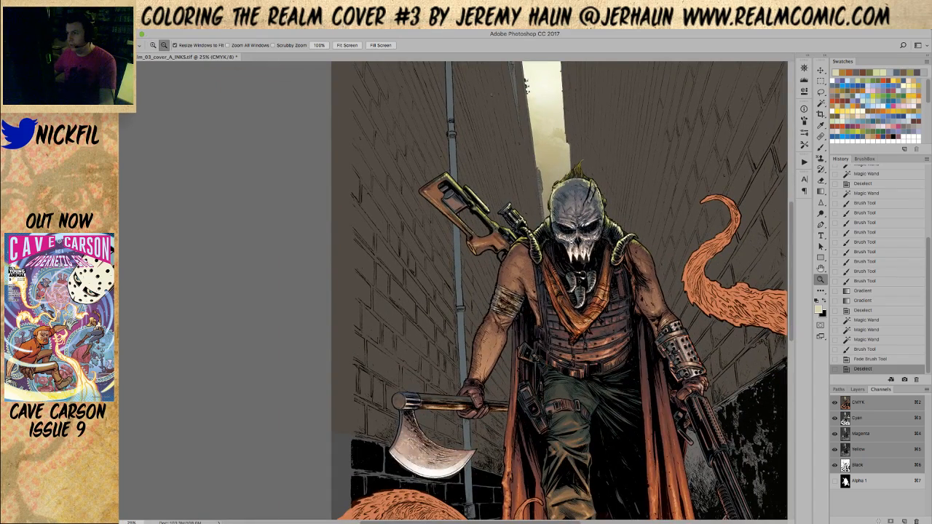
alt+click(579, 382)
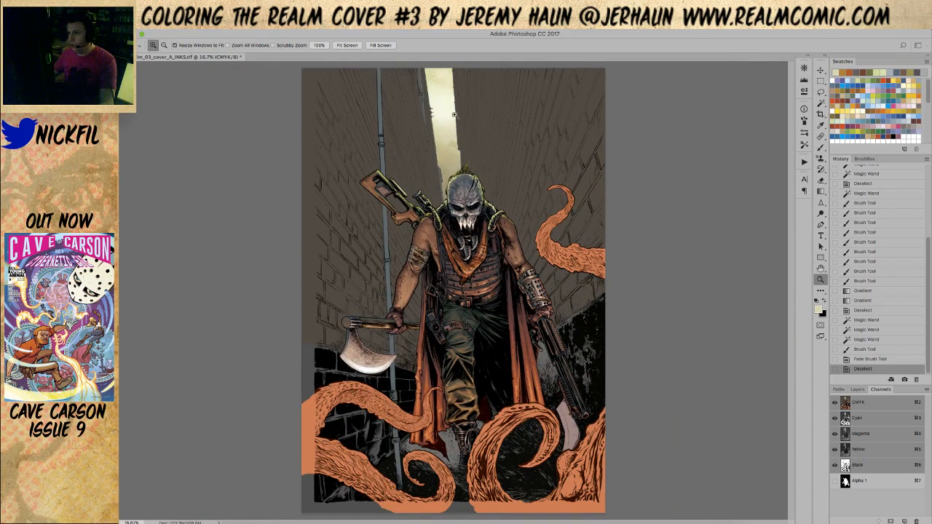
click(459, 168)
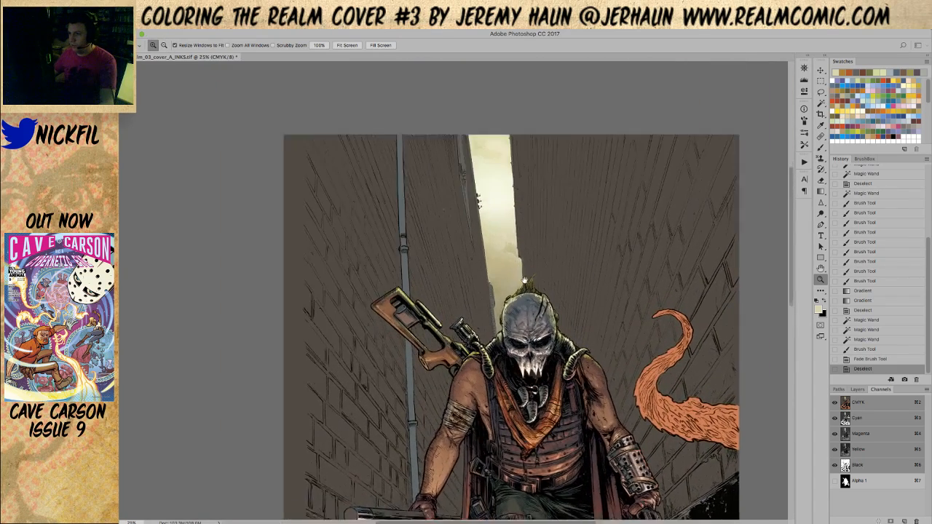
click(518, 248)
click(529, 277)
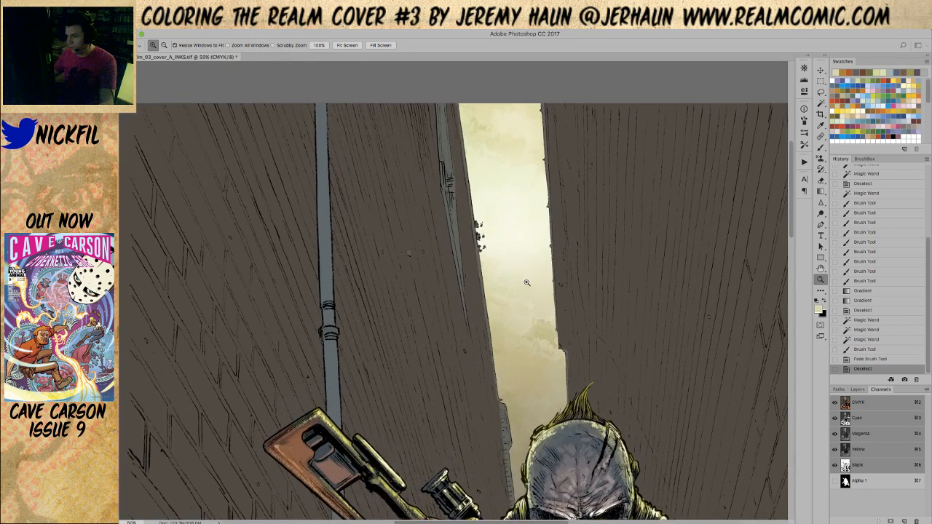
key(w)
click(457, 249)
key(super+d)
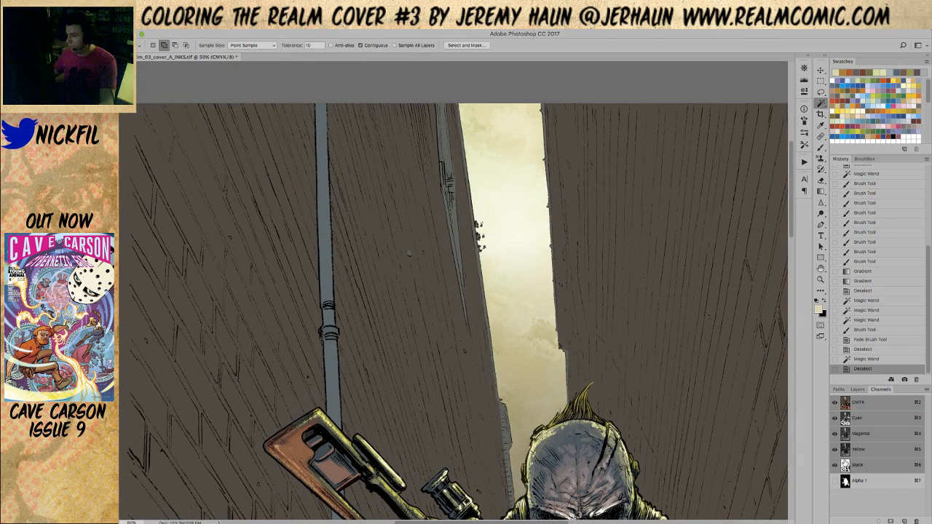
Target the Cyan, Magenta and Yellow channels with Black visible, and select the left alley wall and pipe areas with the Magic Wand.
shift+click(851, 468)
click(835, 465)
click(403, 262)
click(326, 254)
click(447, 214)
click(462, 273)
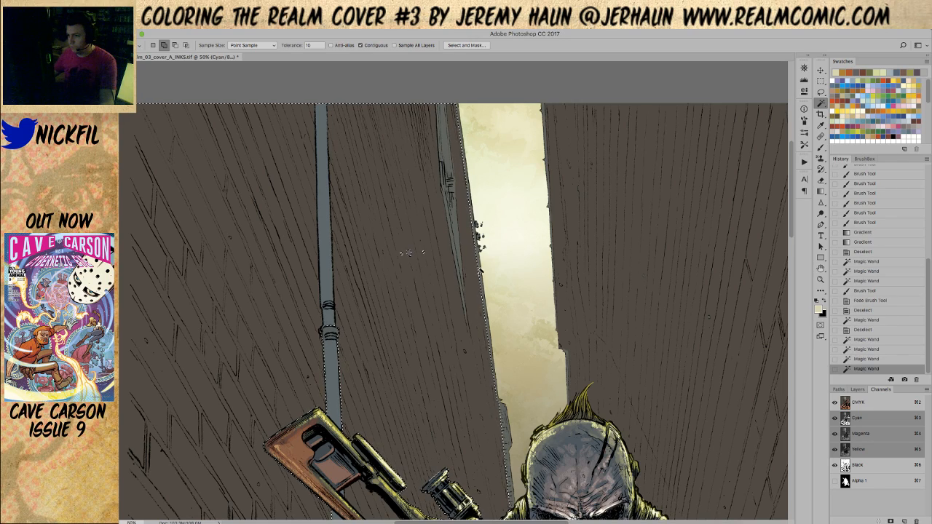
Select the whole canvas and subtract the figure's white silhouette in the Alpha 1 channel with the Magic Wand.
key(z)
scroll(495, 290, down, 5)
alt+click(505, 291)
alt+click(504, 291)
alt+click(505, 292)
key(w)
key(super+a)
click(863, 481)
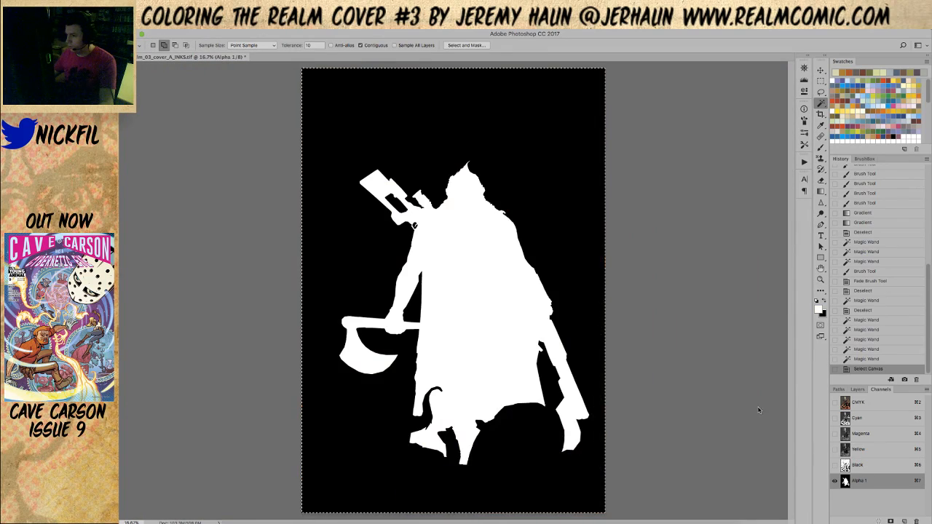
click(466, 255)
Return to the Cyan, Magenta and Yellow channels with Black visible, and subtract the orange tentacles from the selection with the Magic Wand.
click(871, 405)
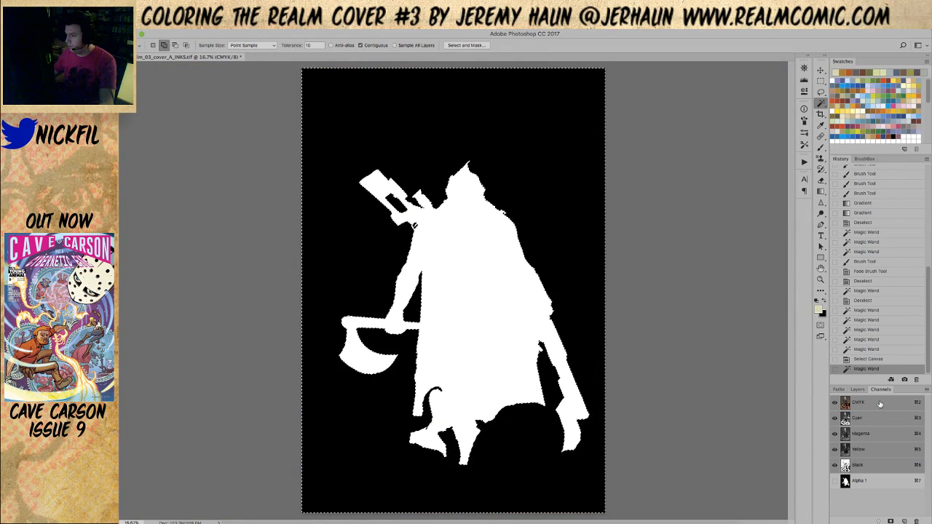
key(super+z)
click(836, 466)
click(835, 466)
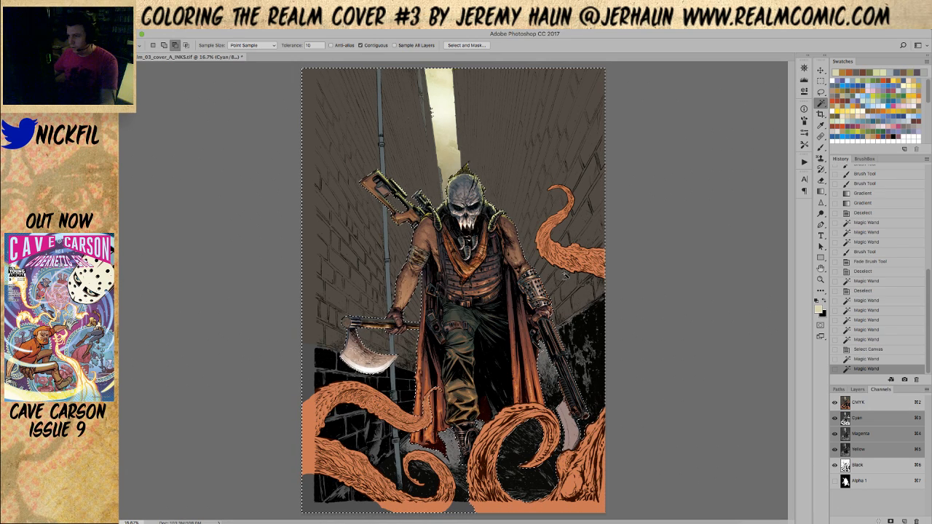
click(584, 259)
click(576, 489)
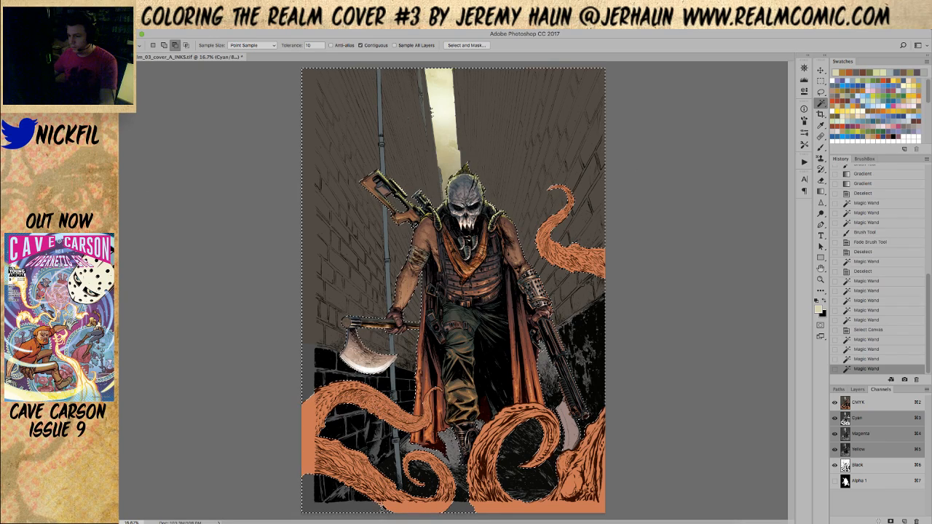
Subtract a rough area around the sky strip between the alley walls from the selection with the Lasso.
key(z)
click(440, 172)
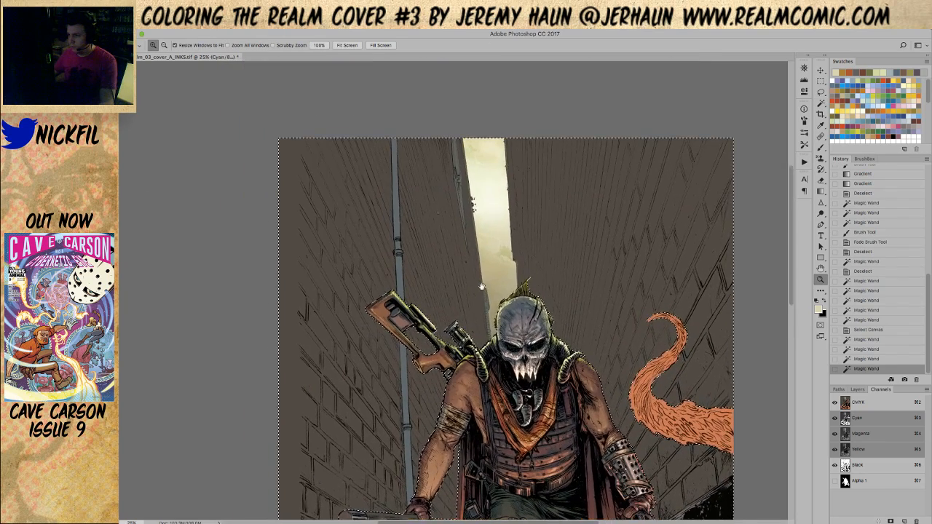
click(449, 217)
key(w)
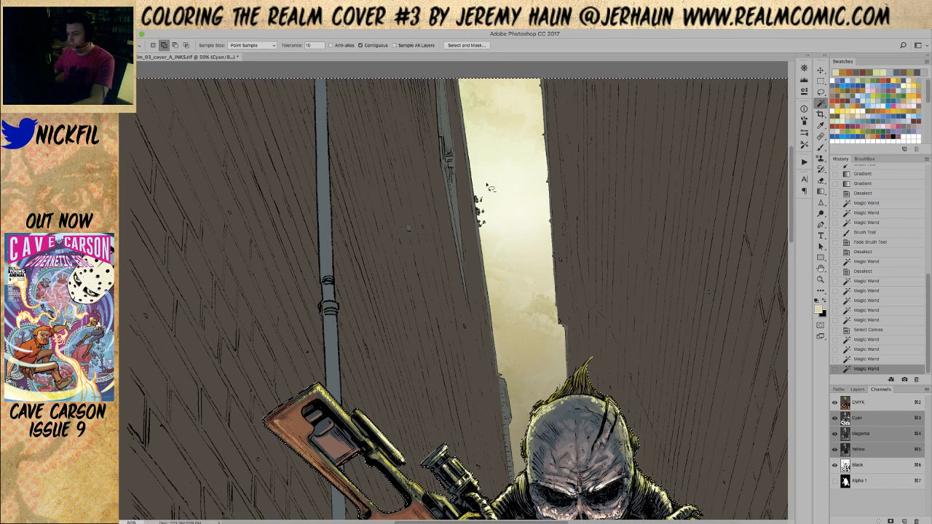
key(l)
mouse_move(565, 248)
mouse_down()
mouse_move(554, 223)
mouse_move(552, 245)
mouse_up()
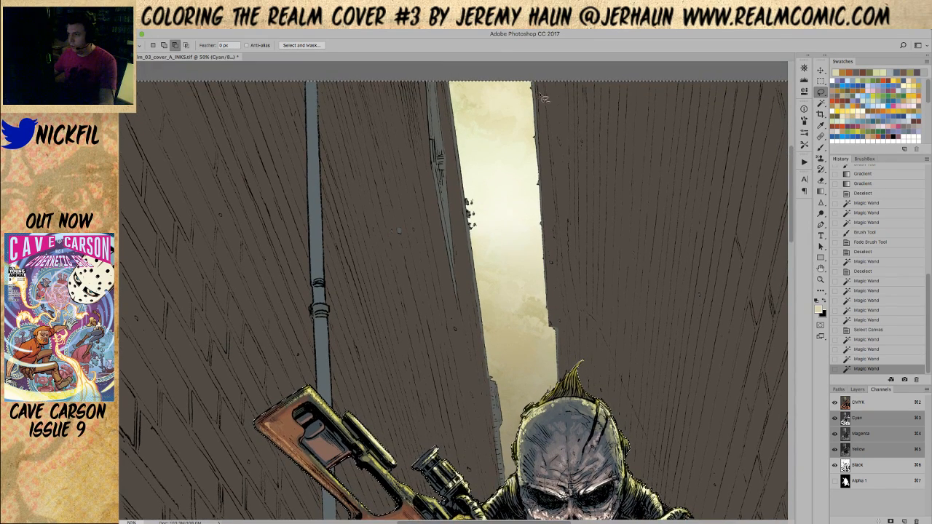
click(441, 77)
click(582, 490)
scroll(553, 146, up, 2)
double_click(553, 116)
key(w)
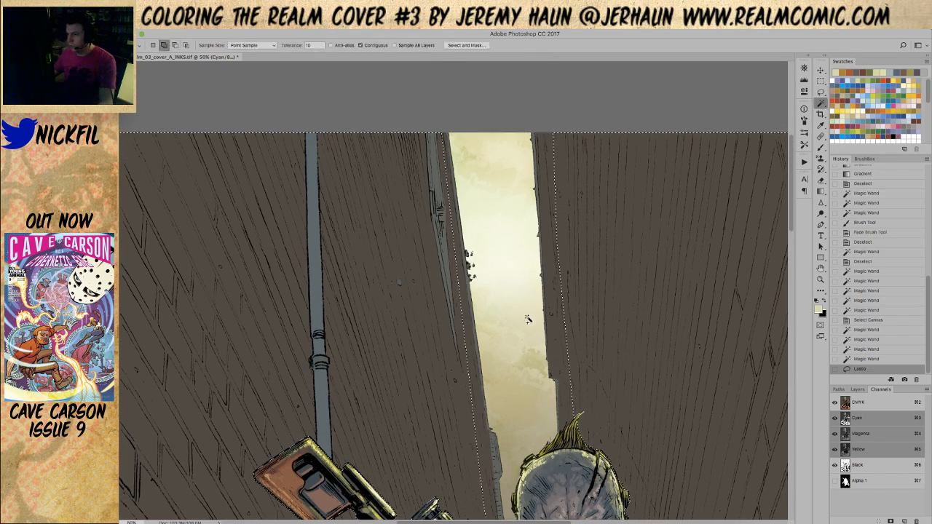
Add the wall edges on both sides of the sky strip back to the selection with the Magic Wand.
click(374, 46)
shift+click(481, 348)
shift+click(481, 348)
drag(481, 348, 453, 202)
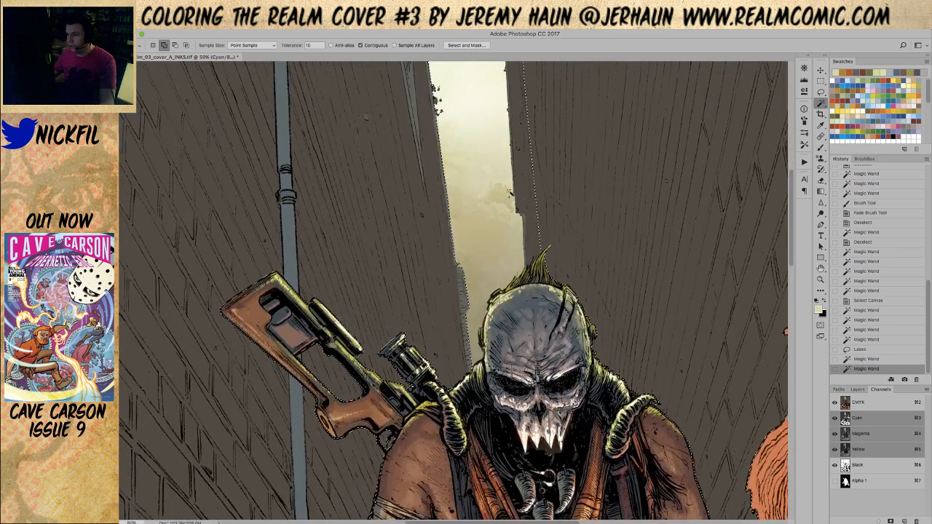
shift+click(511, 151)
shift+click(512, 153)
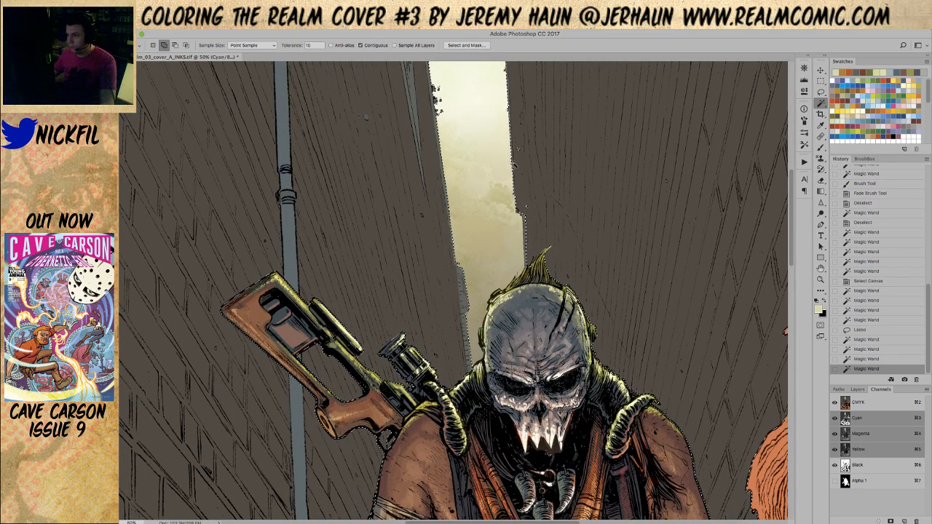
shift+click(522, 190)
Clean up the selection with the Lasso along the right wall's edge beside the sky, above the skull.
key(l)
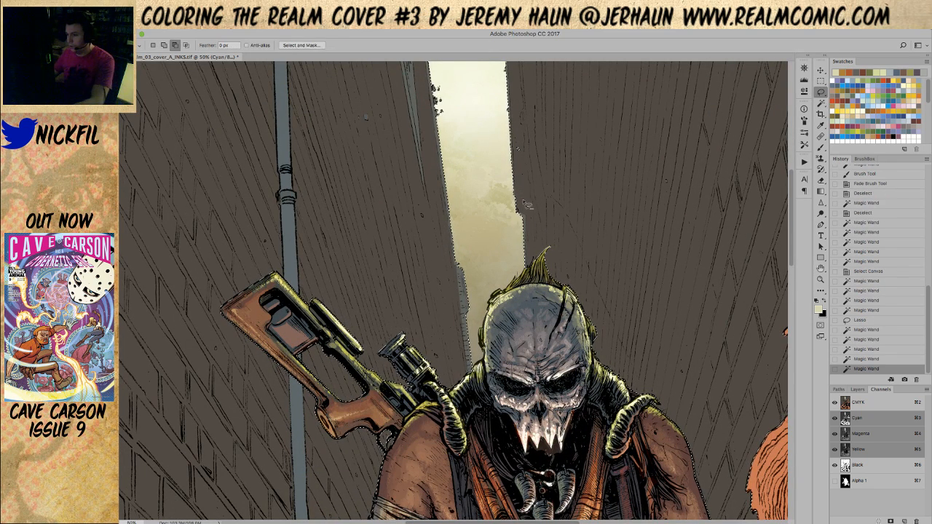
mouse_move(520, 210)
mouse_down()
mouse_move(522, 146)
mouse_move(520, 154)
mouse_up()
drag(546, 134, 562, 285)
key(z)
click(583, 264)
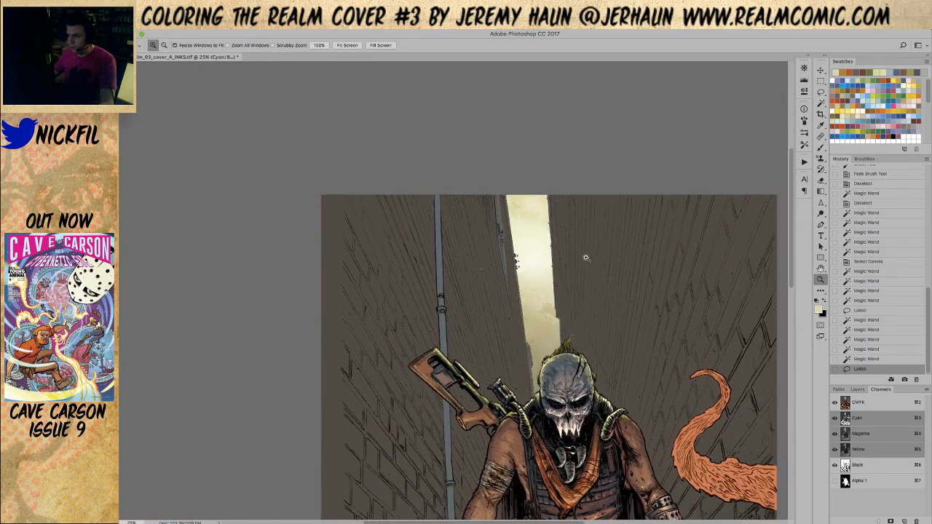
drag(535, 349, 560, 193)
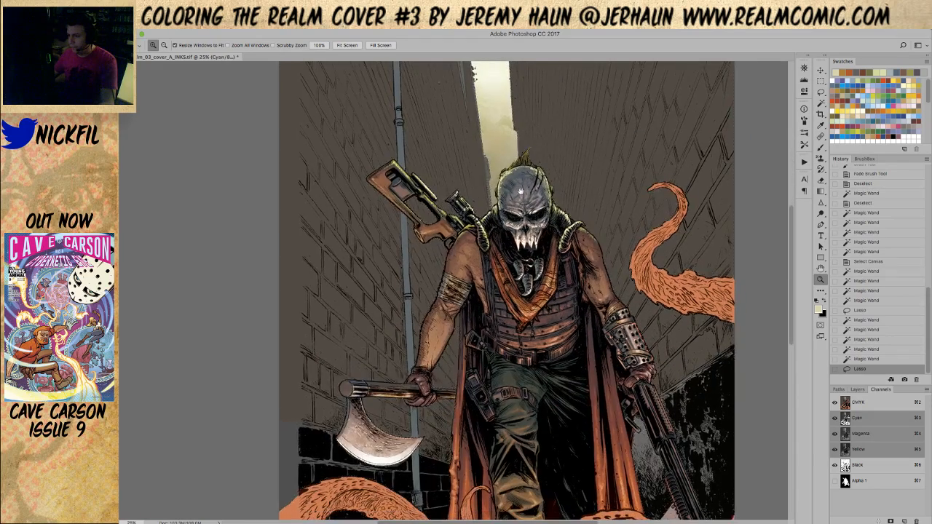
alt+click(557, 240)
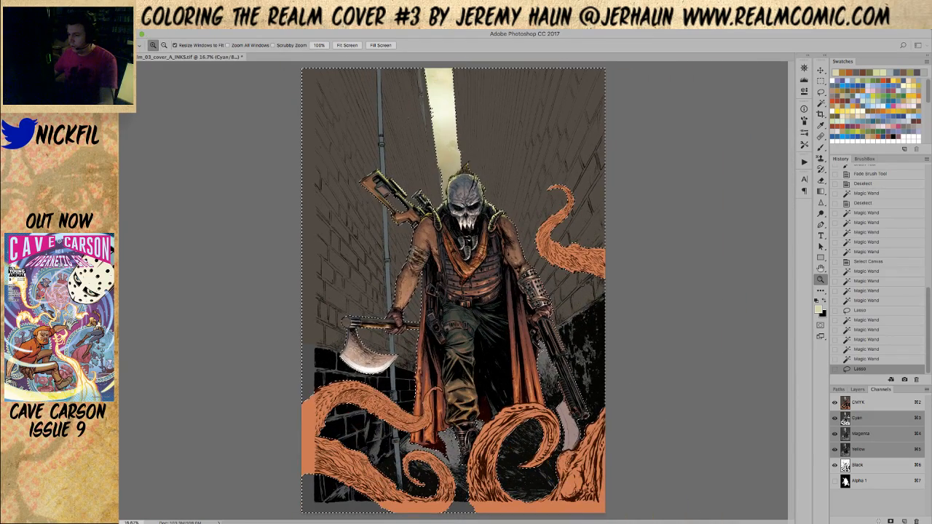
Save the background selection as white in a new alpha channel, and target the Cyan, Magenta and Yellow channels again.
click(905, 521)
key(alt+BackSpace)
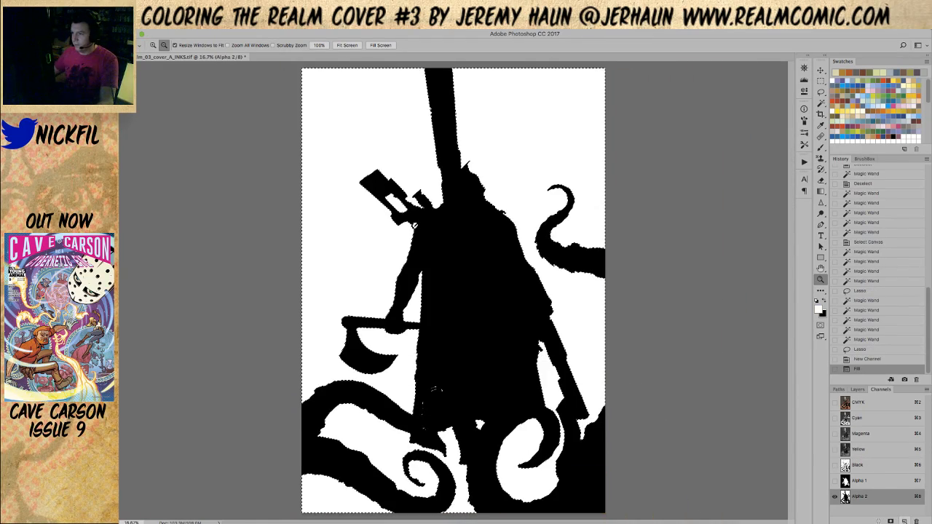
click(859, 403)
shift+click(859, 467)
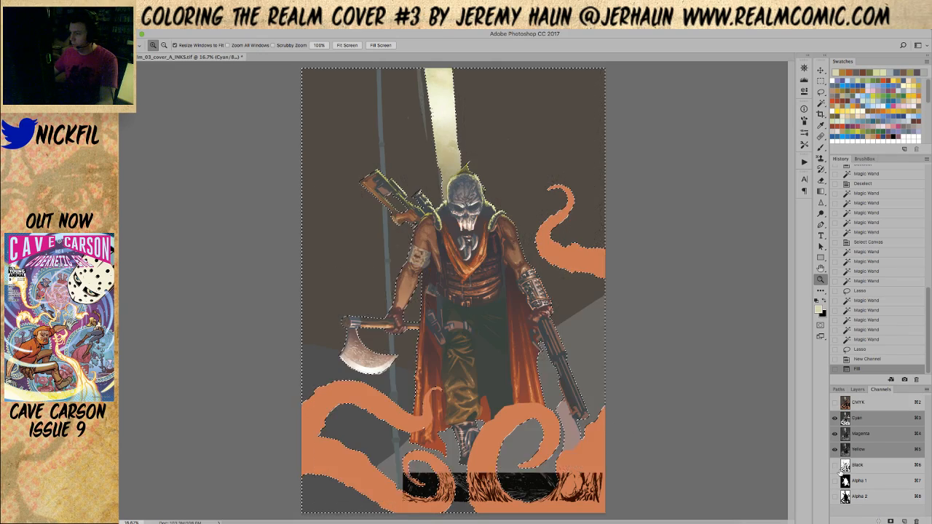
Open daredevil_internet.tif, view its spiral-lit artwork as a reference, and close it to return to the Realm cover.
click(434, 125)
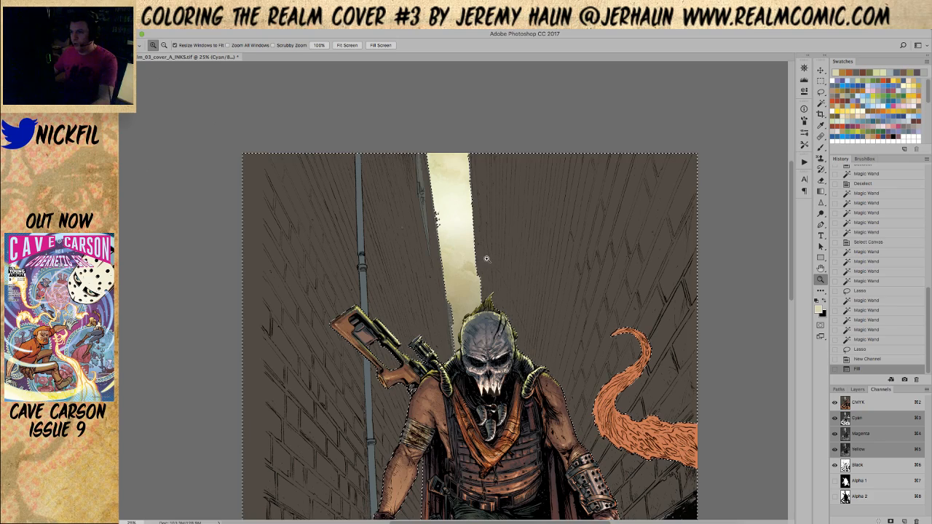
click(465, 206)
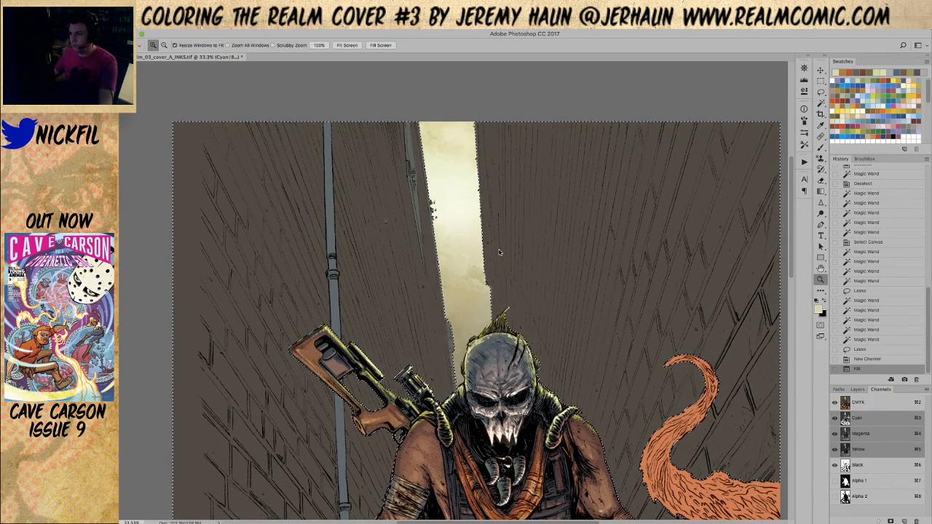
key(super+o)
key(Escape)
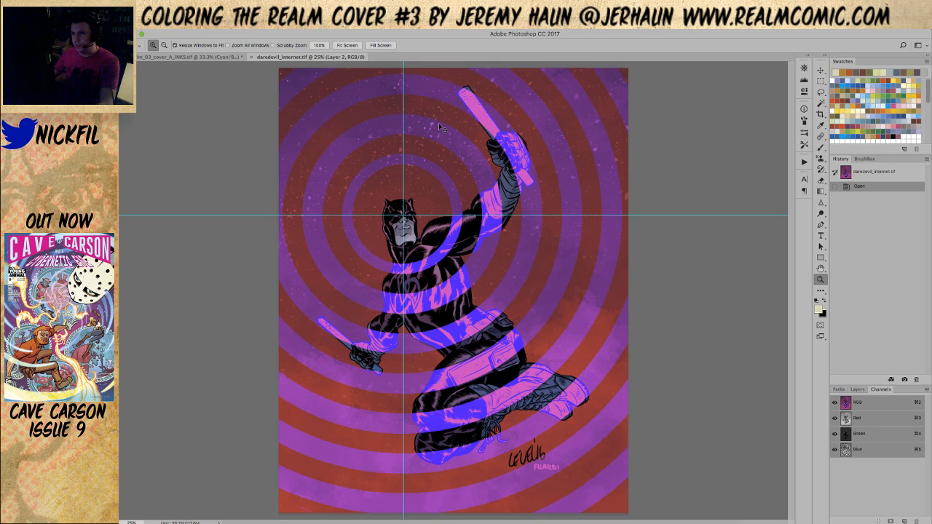
key(super+w)
scroll(497, 190, up, 2)
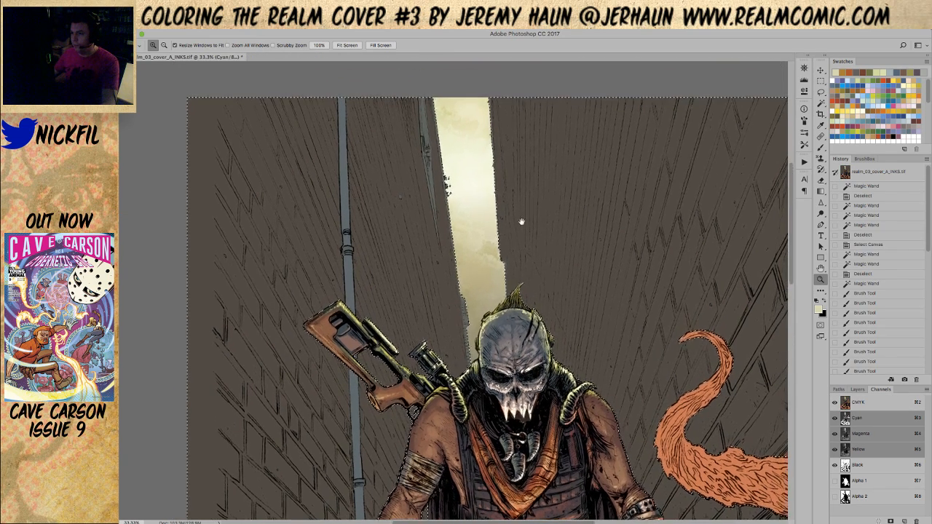
Examine the selected alley background around the figure, sky strip and tentacles, both close up and over the whole cover.
alt+click(433, 286)
drag(556, 314, 516, 275)
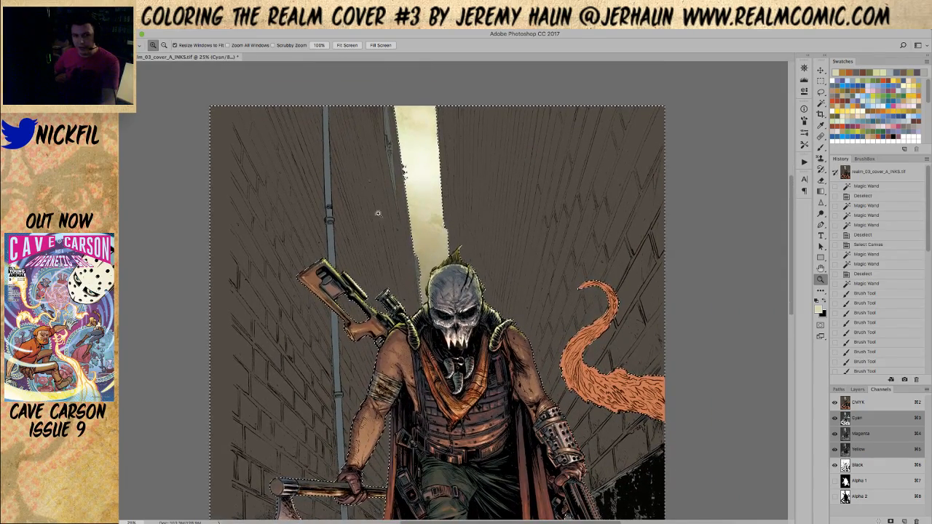
click(423, 290)
scroll(435, 292, up, 3)
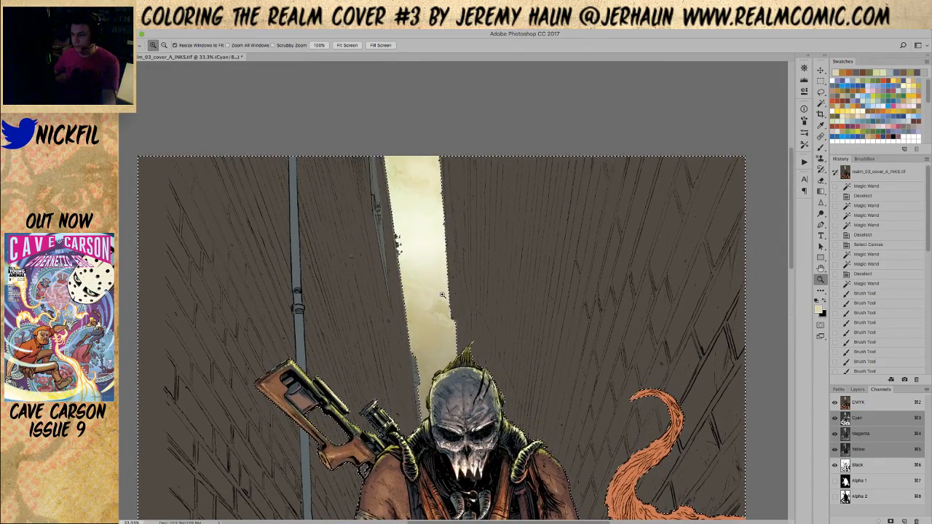
scroll(503, 310, down, 3)
scroll(502, 310, left, 3)
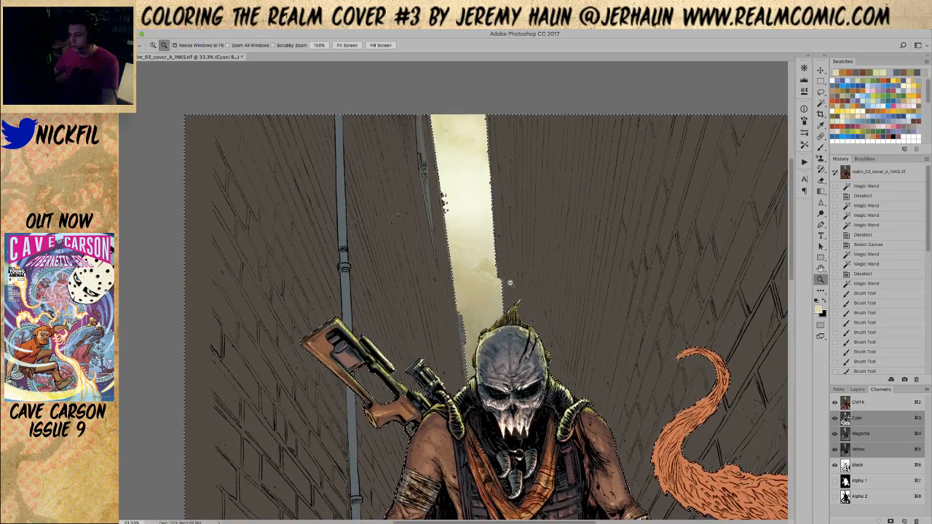
alt+click(510, 278)
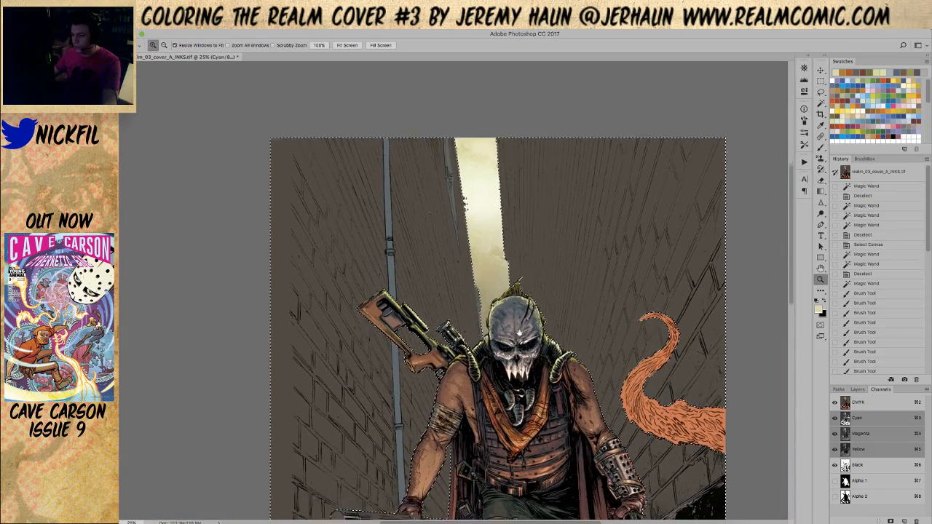
scroll(509, 269, down, 5)
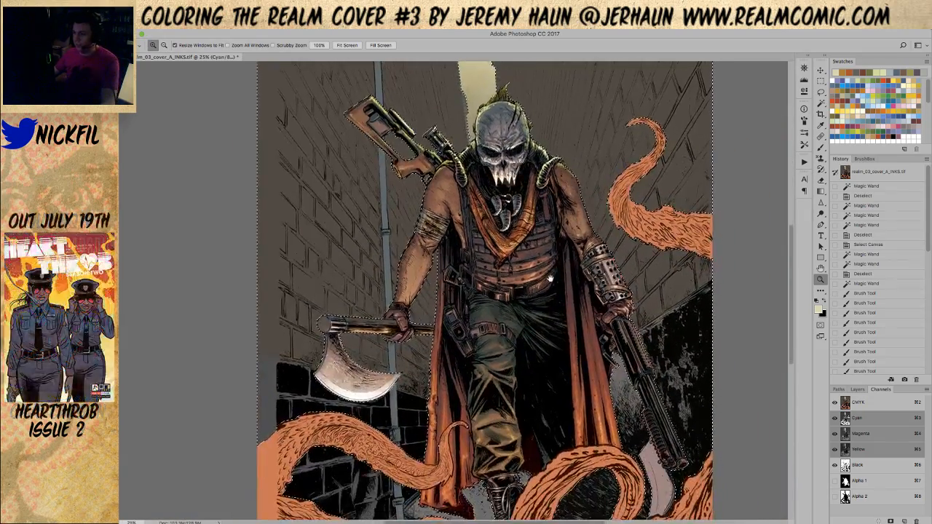
drag(549, 277, 470, 299)
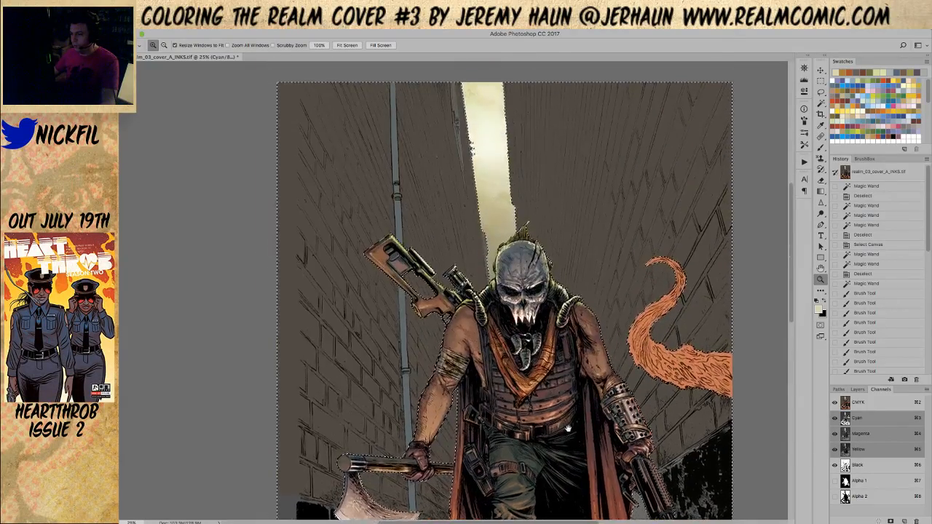
alt+click(469, 299)
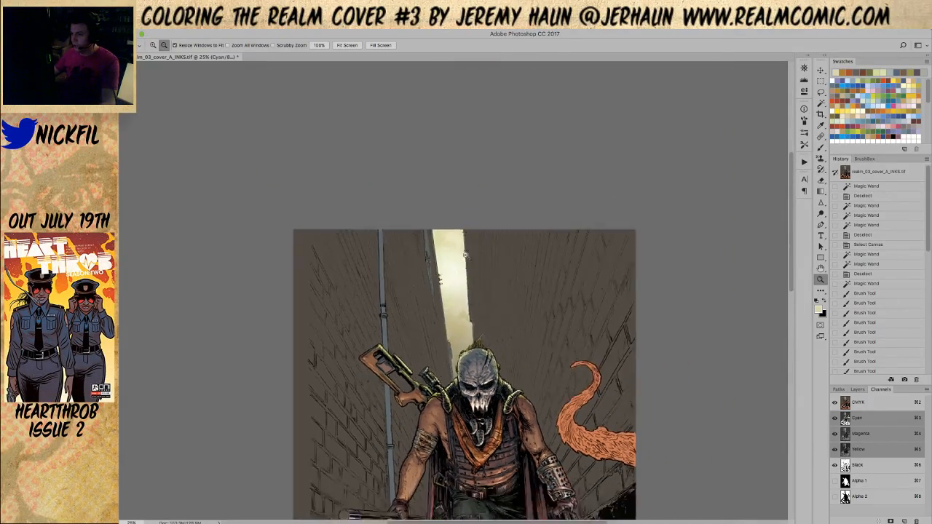
Apply a yellow-green radial gradient in Screen mode at 50% opacity from the sky strip down to the chest, and hide the selection edges.
key(g)
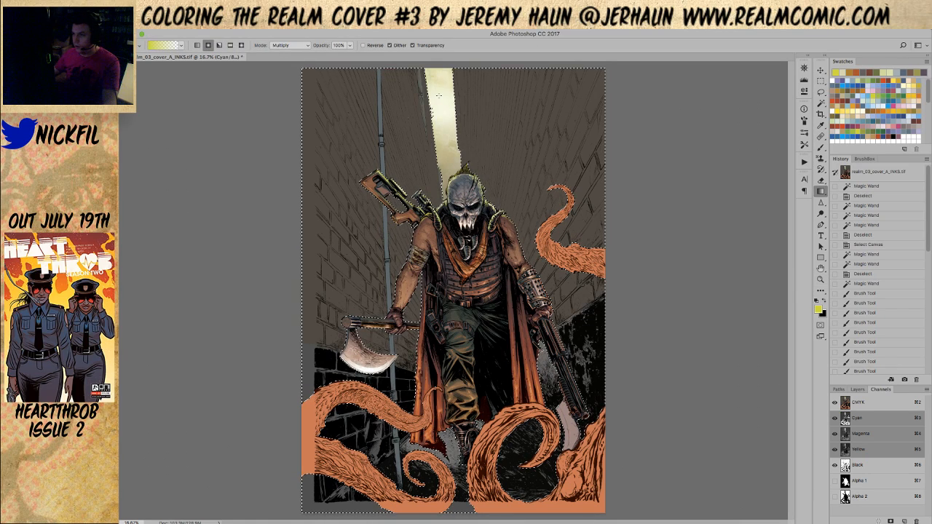
click(290, 45)
click(281, 50)
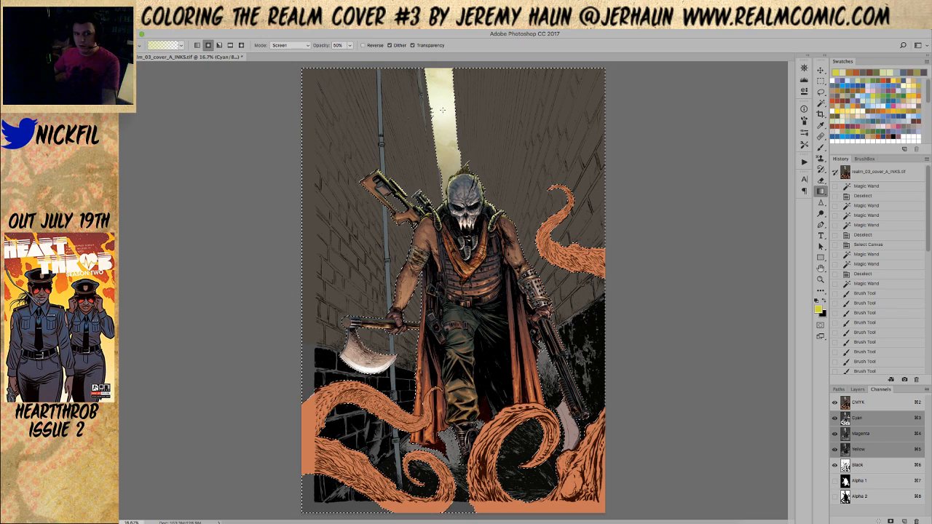
drag(442, 109, 443, 280)
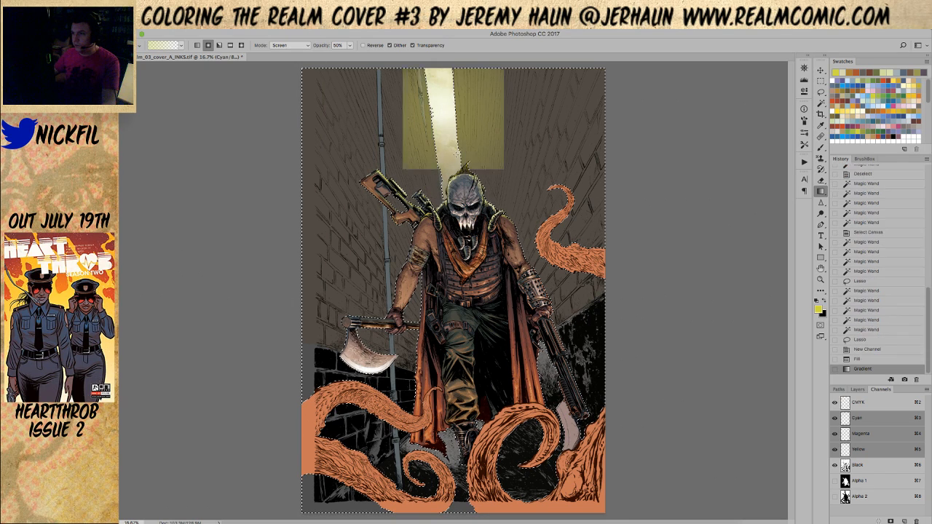
key(ctrl+h)
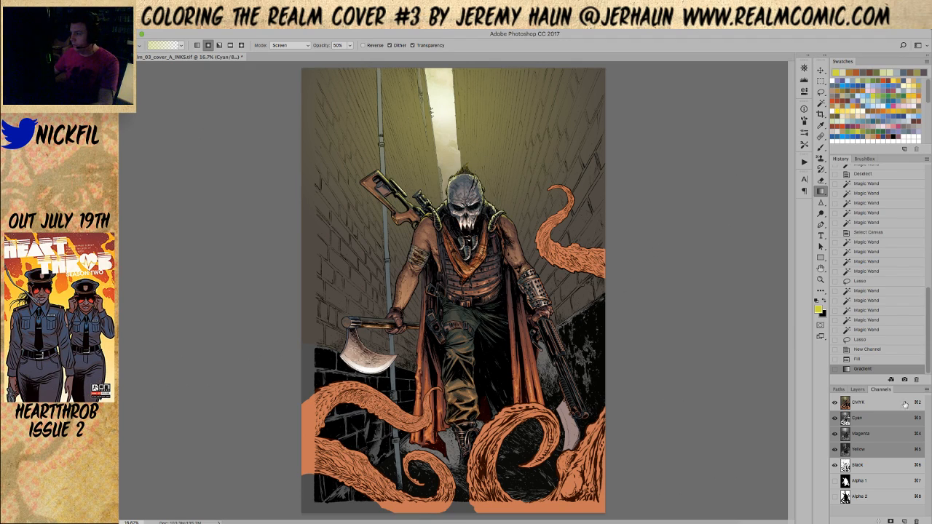
Target all CMYK channels and apply a midtone Color Balance of +54, 0, -34 to the selected background.
click(860, 402)
key(ctrl+b)
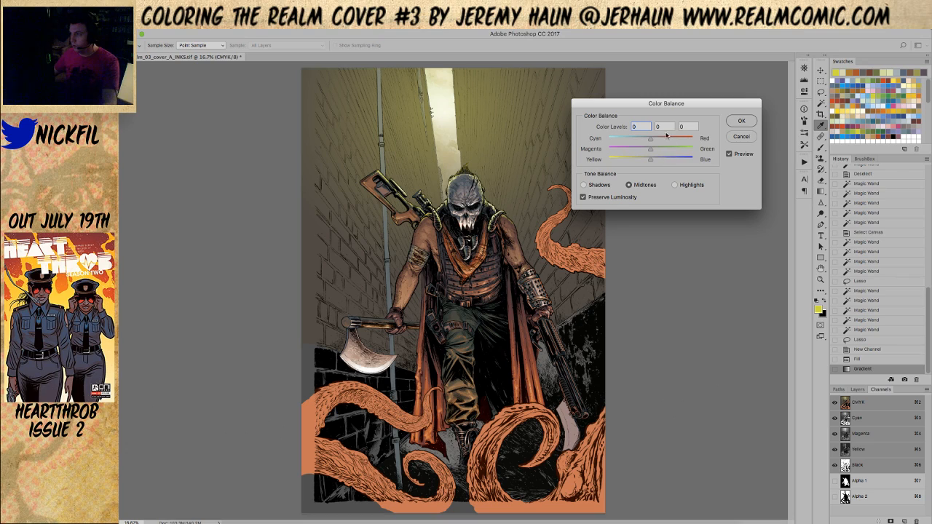
drag(656, 140, 637, 162)
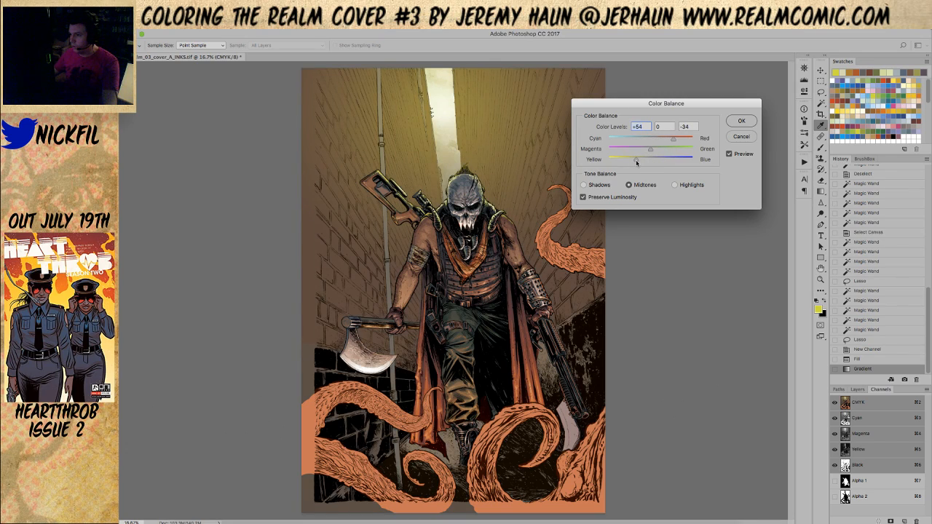
click(740, 121)
key(z)
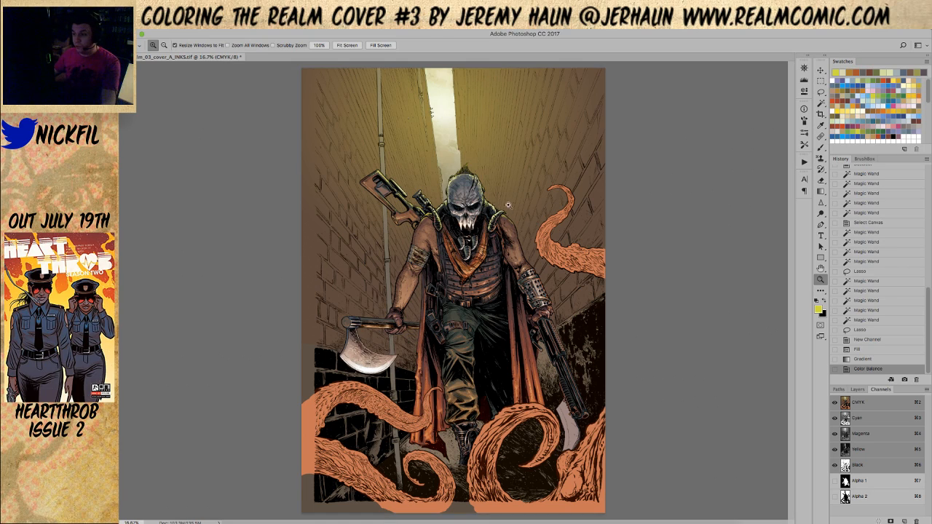
Set the Gradient tool to a linear gradient in Multiply mode with a slate-blue foreground colour.
click(840, 84)
key(g)
click(287, 46)
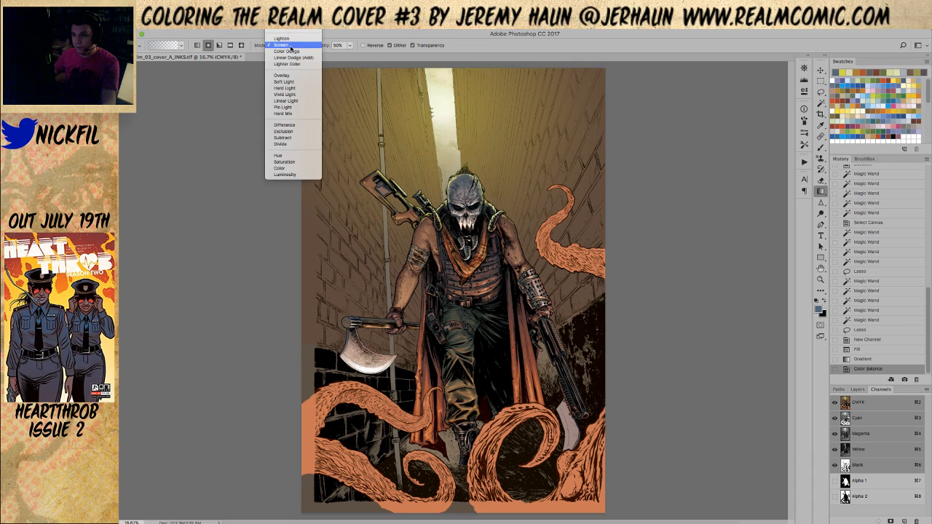
click(286, 46)
click(197, 46)
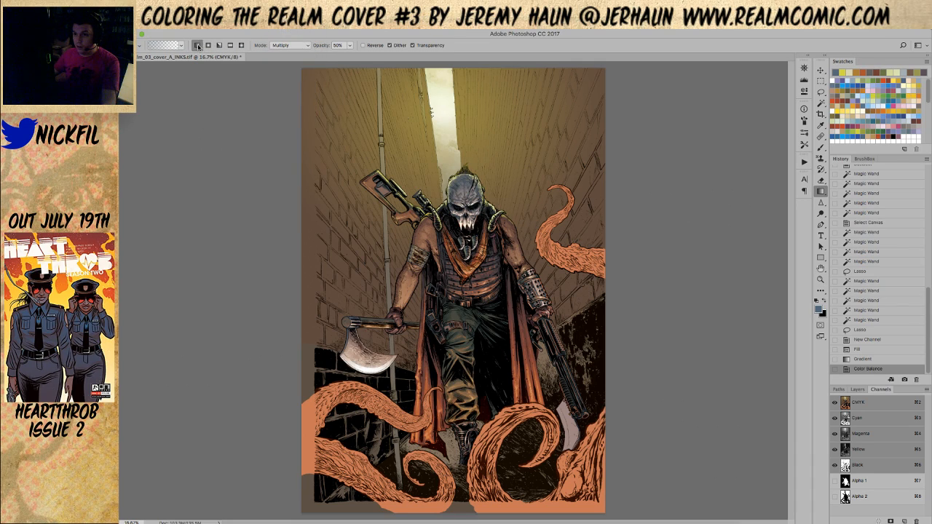
key(z)
alt+click(466, 255)
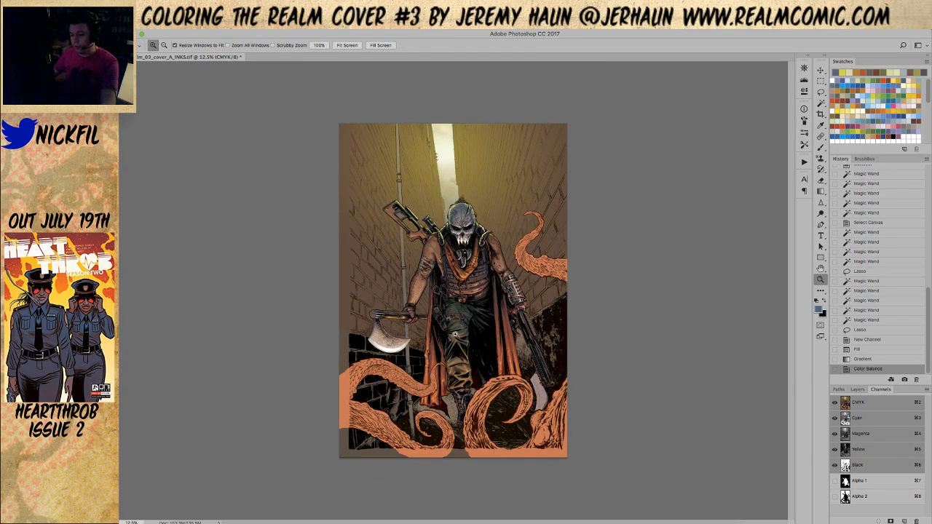
key(g)
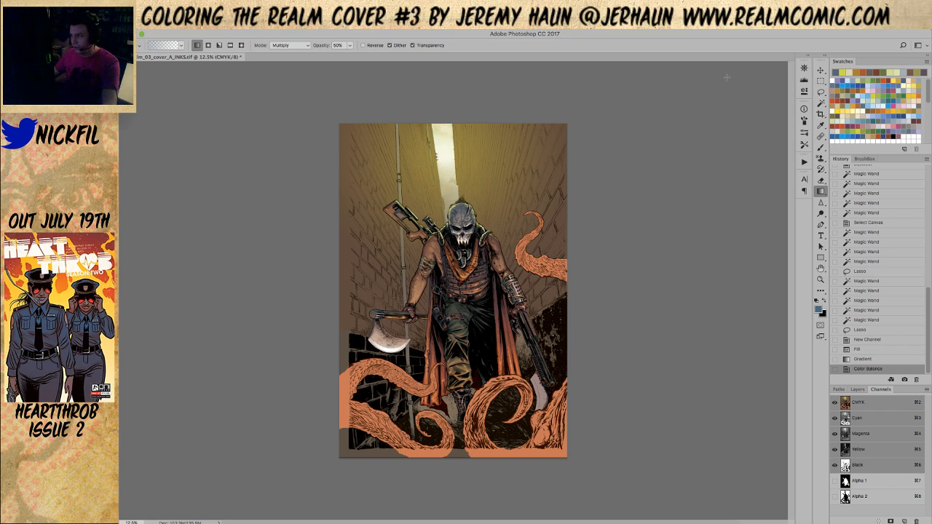
key(ctrl+minus)
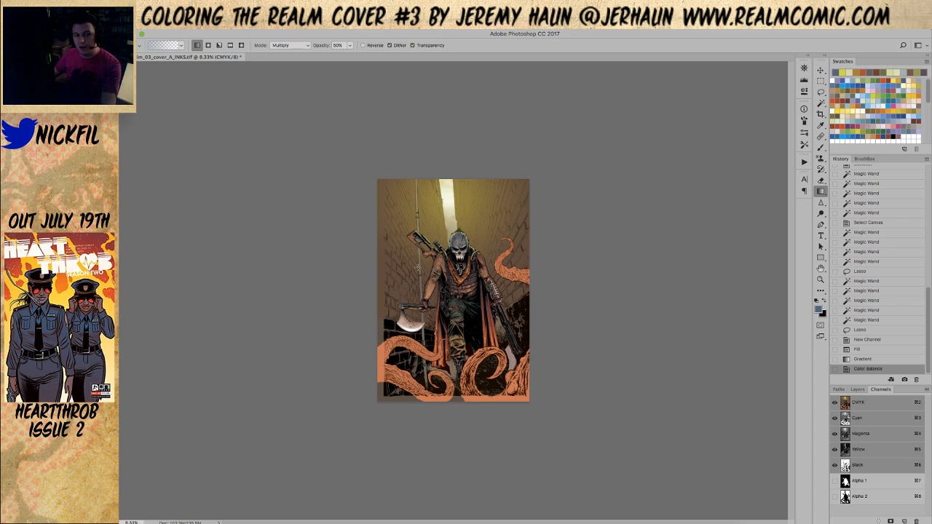
key(z)
click(447, 284)
key(g)
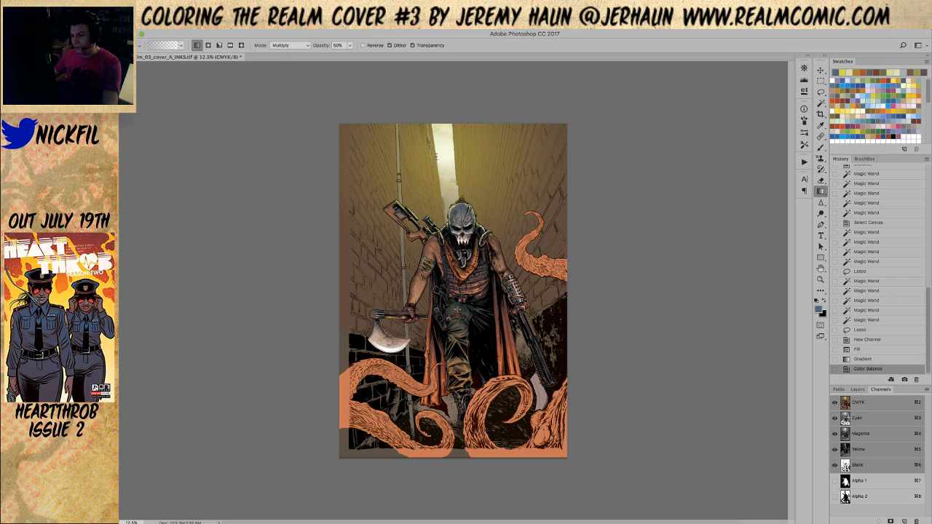
Try slate-blue and darker blue linear Multiply gradients at 50% opacity up the alley background, undoing each one.
drag(449, 350, 448, 101)
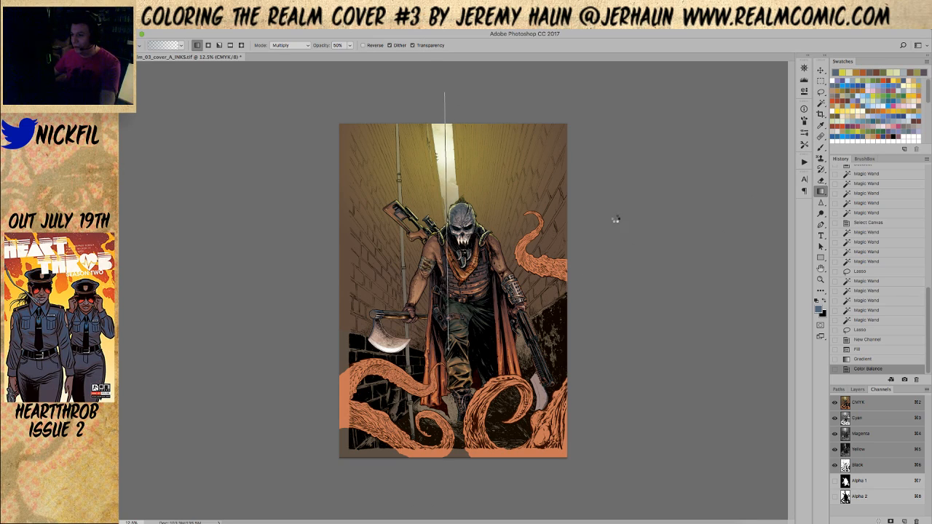
key(super+z)
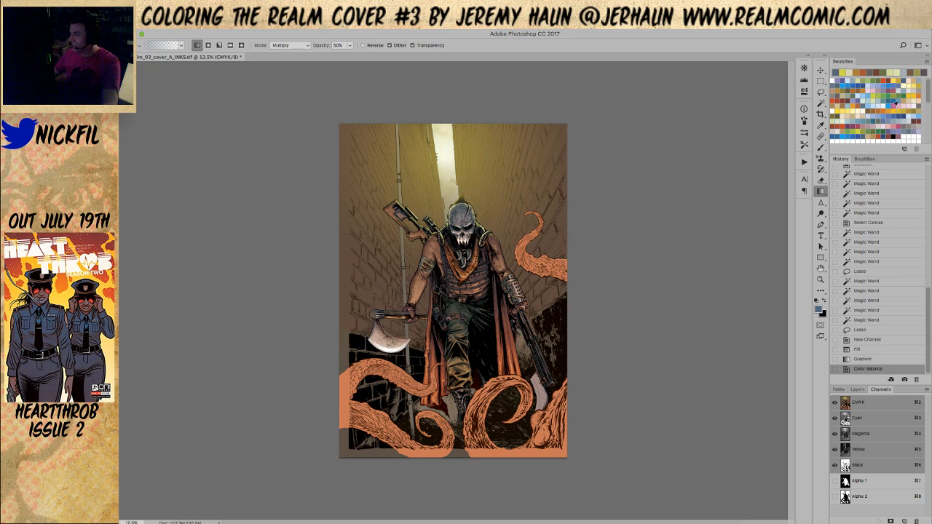
click(901, 115)
drag(449, 503, 449, 89)
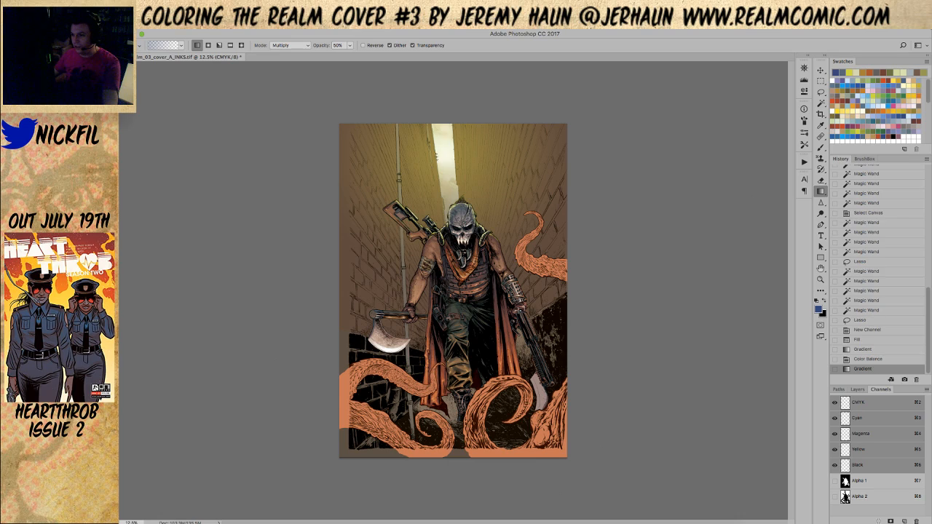
key(super+z)
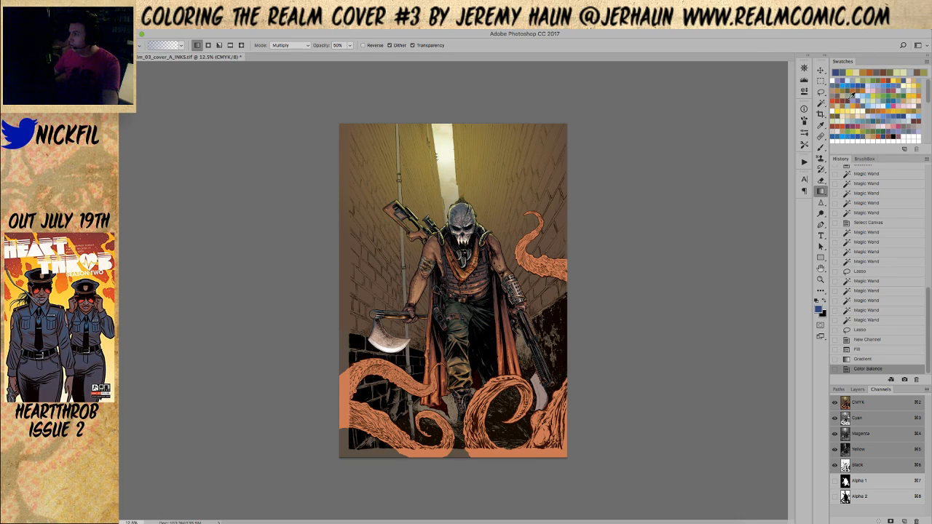
Raise the gradient opacity to 70%, try two grey-brown linear Multiply gradients over the alley background, and undo both.
click(862, 92)
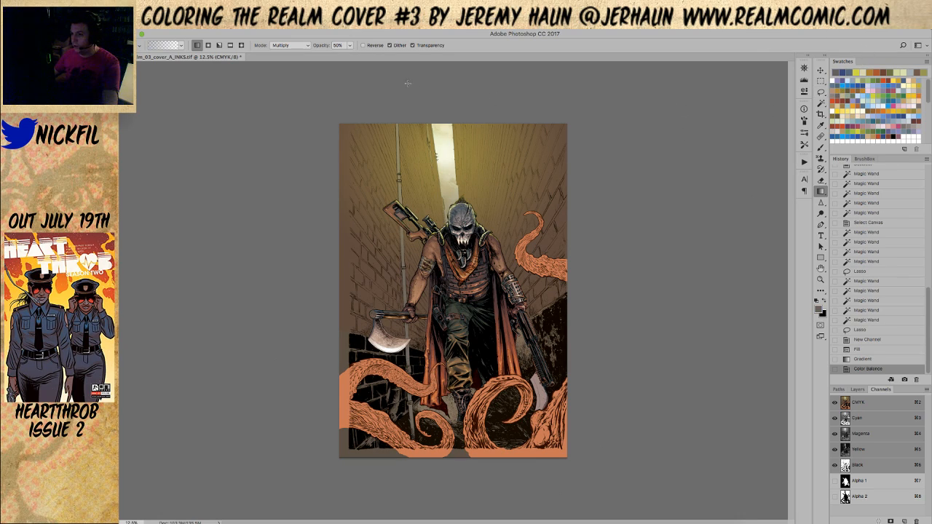
key(7)
drag(452, 122, 453, 402)
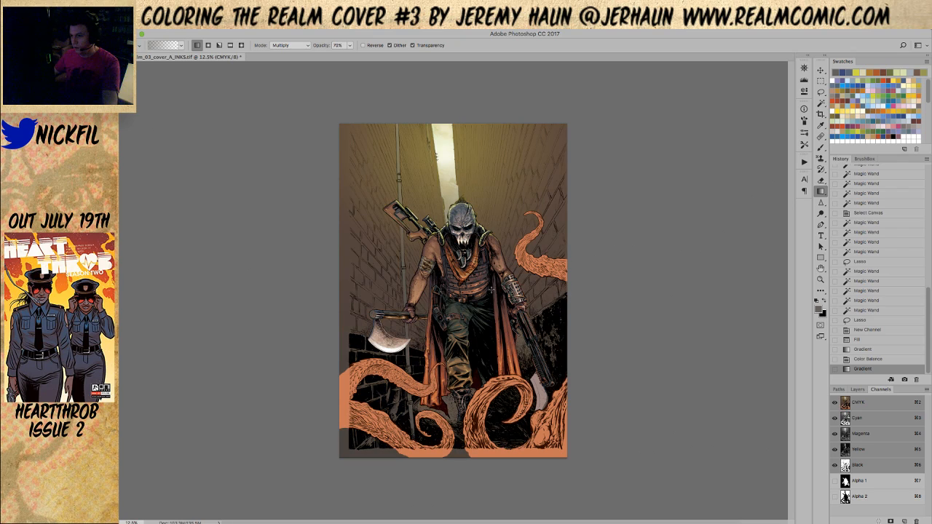
key(super+z)
drag(459, 170, 466, 326)
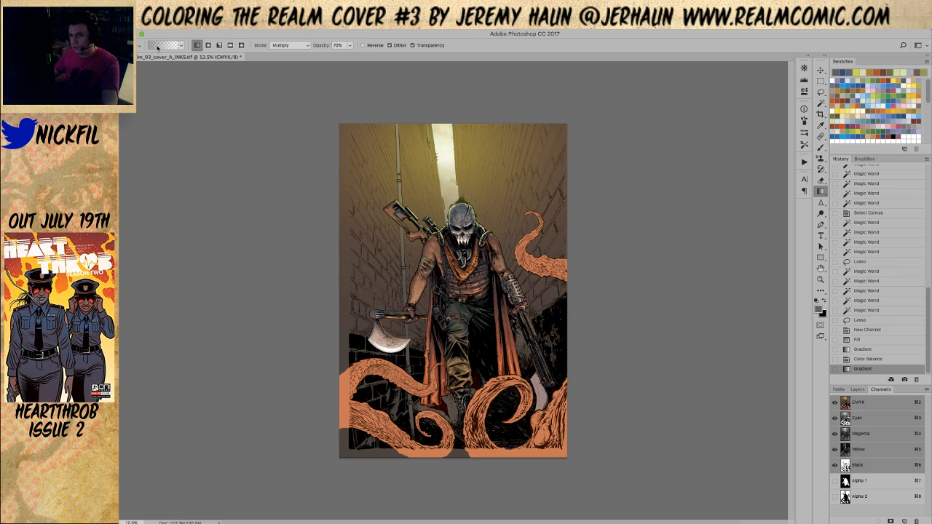
key(super+z)
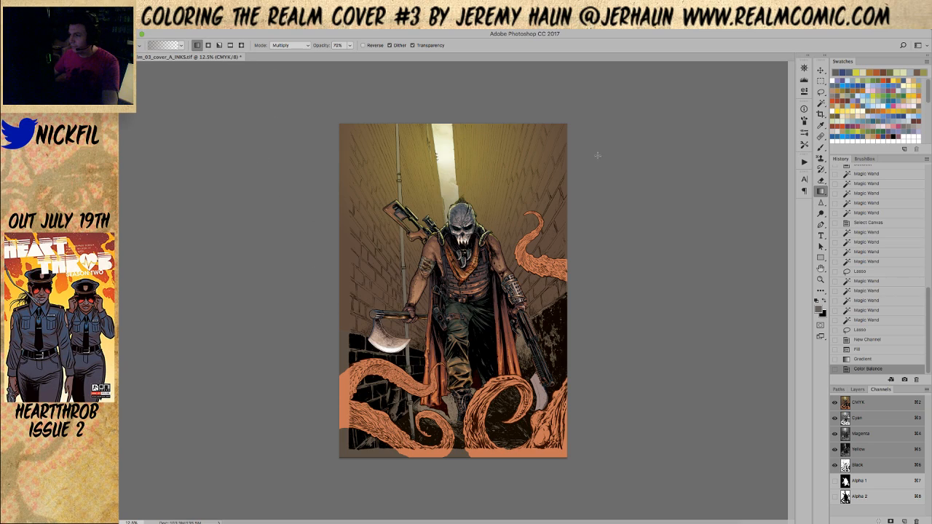
Darken the lower alley and side walls with three slate-blue linear gradients in Multiply mode at 70% opacity.
click(841, 81)
drag(340, 330, 373, 137)
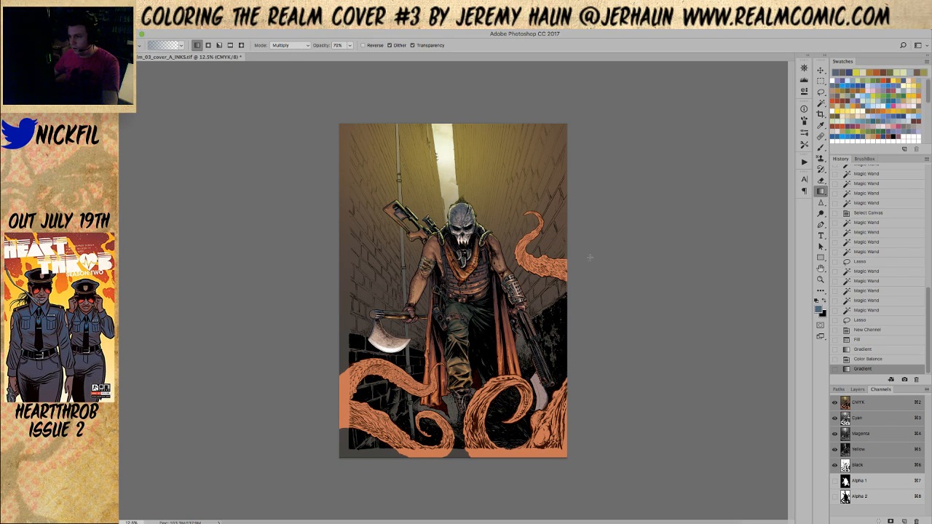
drag(466, 131, 552, 271)
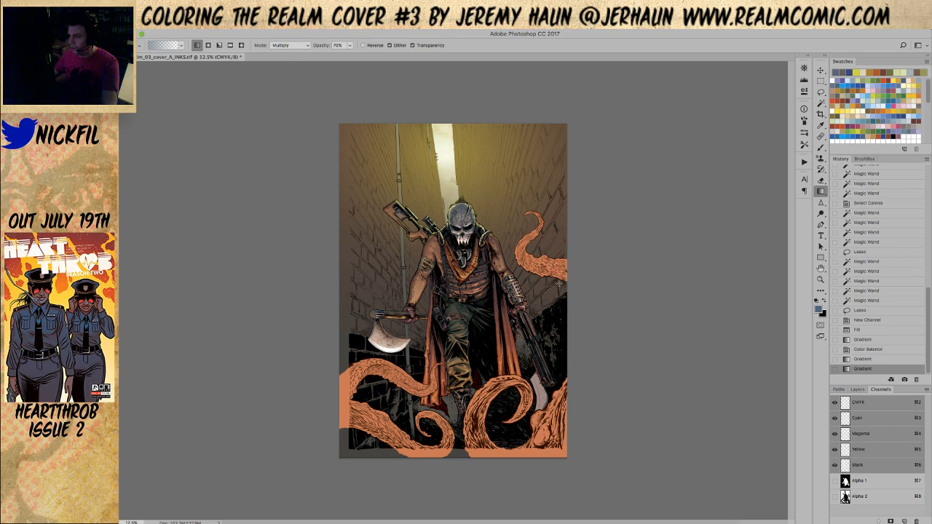
drag(328, 291, 381, 217)
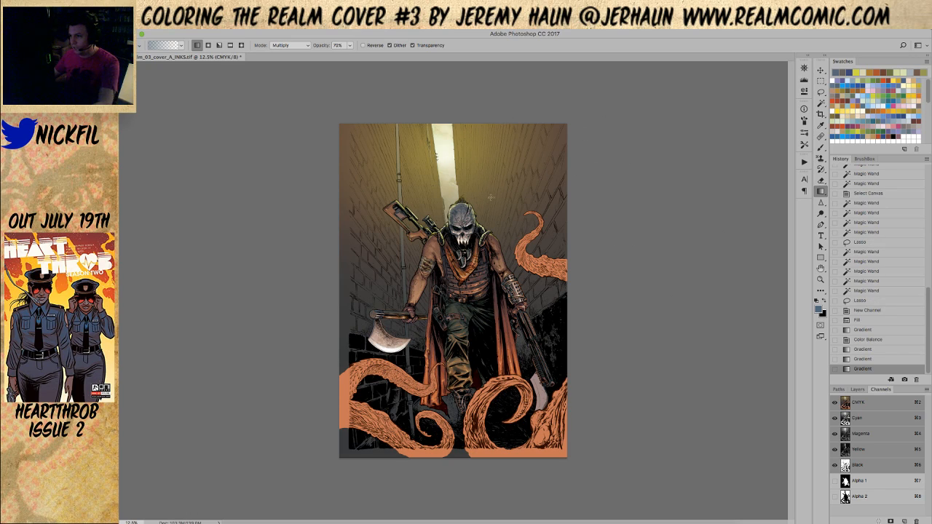
Switch to a yellow-green radial gradient in Screen mode, try it at 70% opacity around the sky strip, and undo it.
click(290, 45)
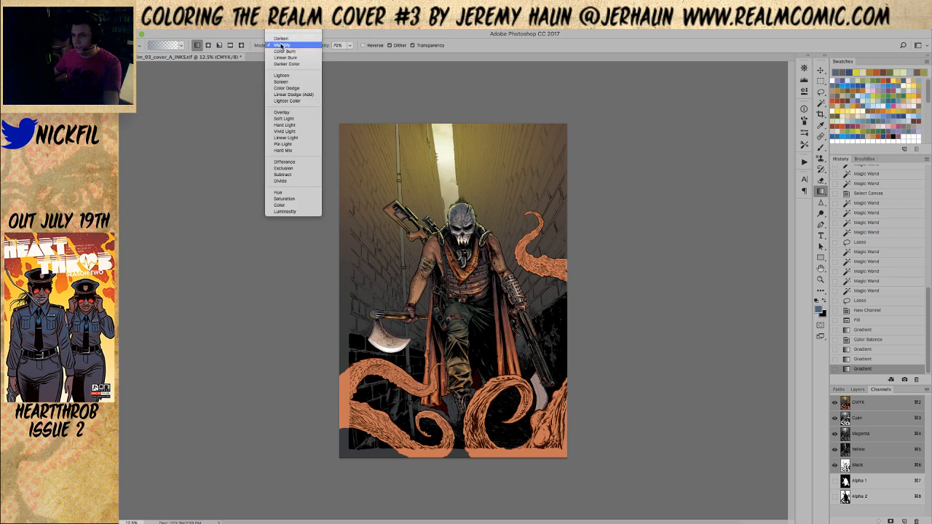
click(288, 85)
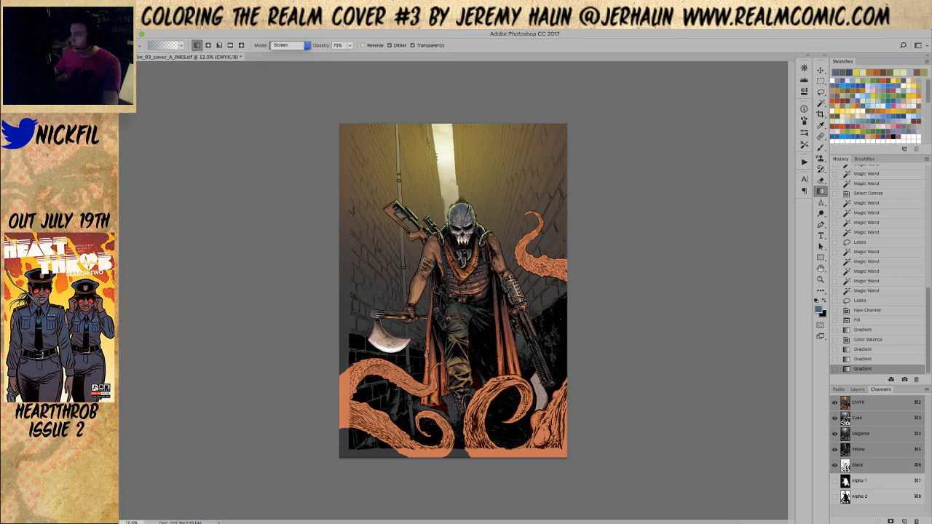
click(876, 93)
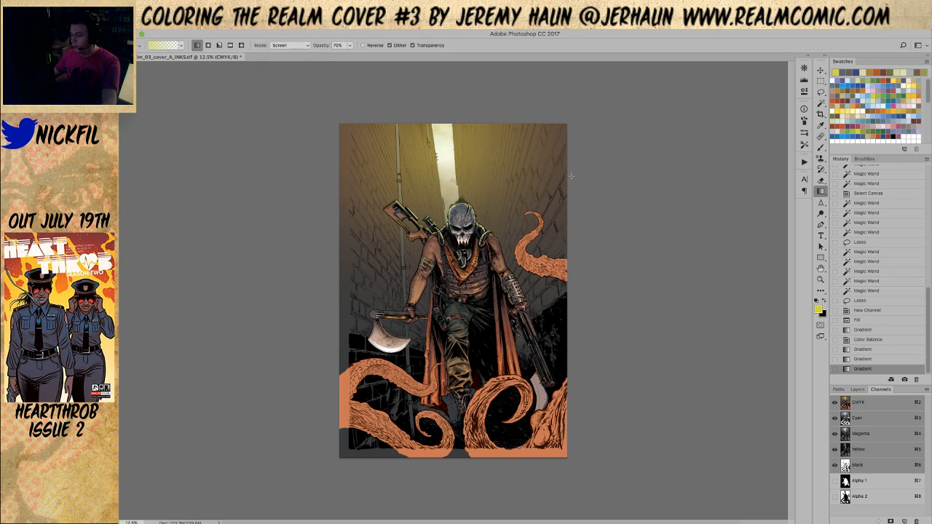
click(300, 45)
click(230, 45)
click(208, 45)
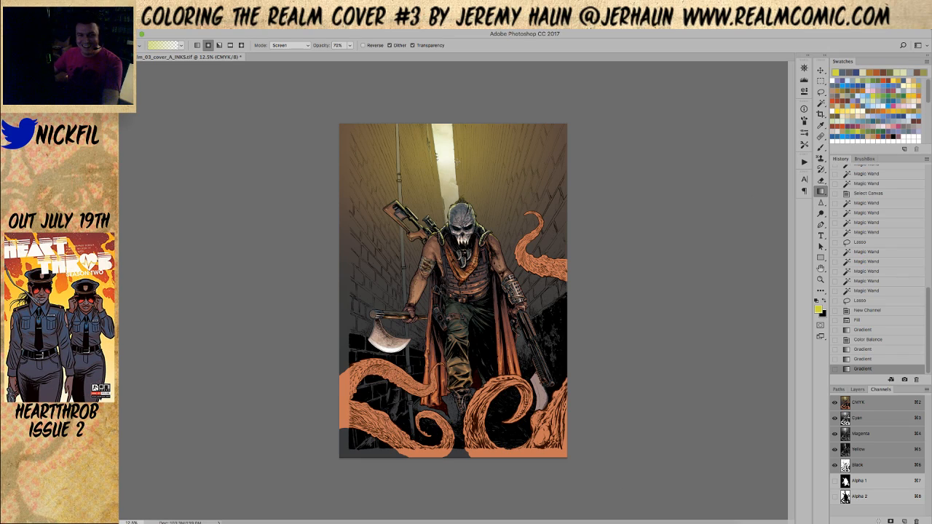
mouse_move(451, 160)
mouse_down()
mouse_move(464, 206)
mouse_move(450, 177)
mouse_up()
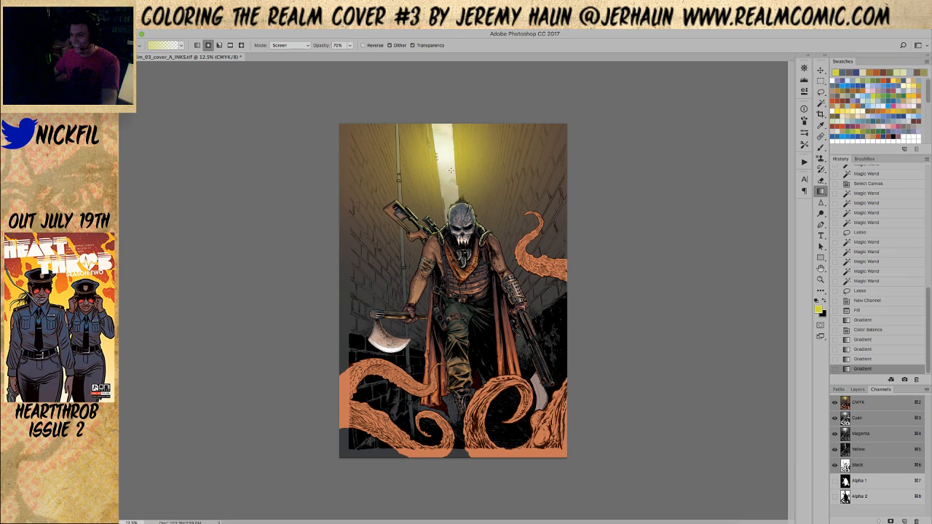
key(super+z)
Add a yellow-green and an off-white radial gradient in Screen mode at 50% opacity around the upper sky strip.
key(5)
drag(446, 165, 458, 181)
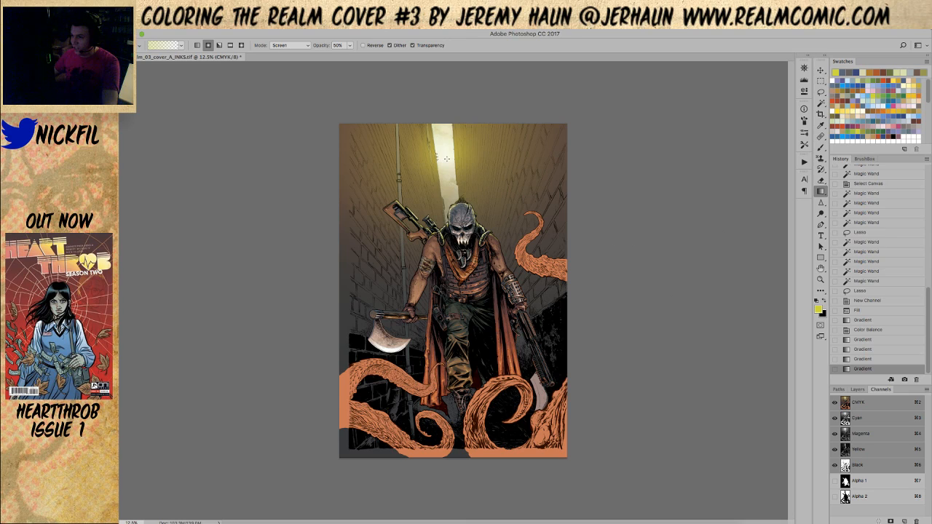
click(863, 110)
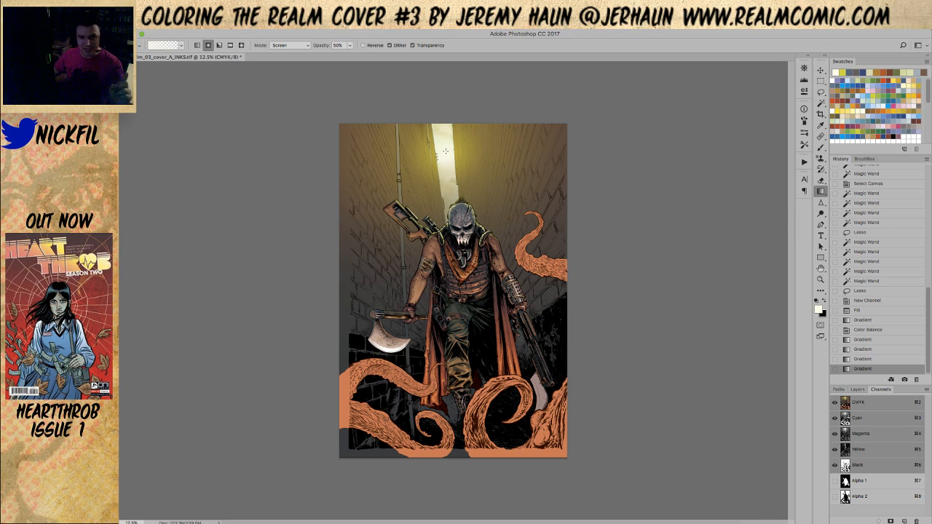
drag(447, 154, 494, 200)
Choose a scattered speckle brush preset for the standard Brush tool to paint close up around the sky strip.
key(z)
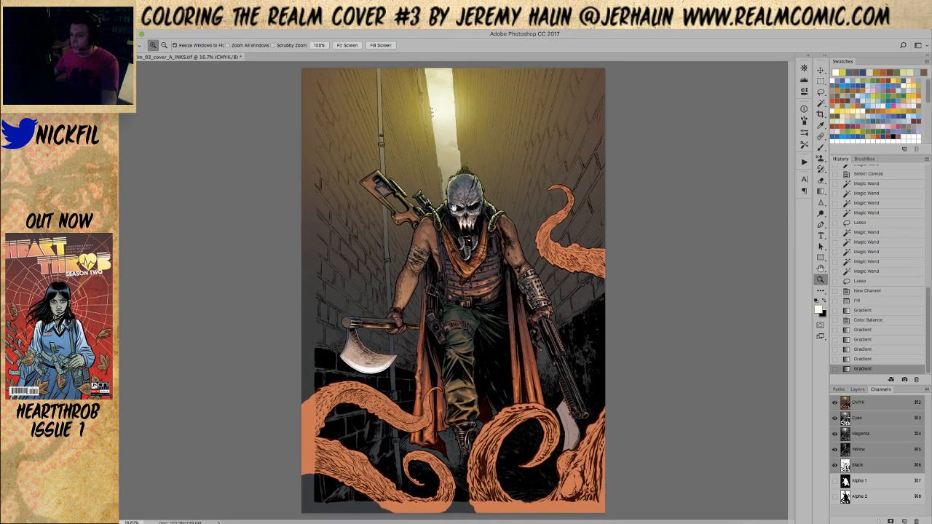
click(442, 125)
mouse_move(443, 121)
mouse_down()
mouse_move(419, 241)
mouse_move(423, 220)
mouse_move(514, 243)
mouse_move(486, 234)
mouse_up()
key(b)
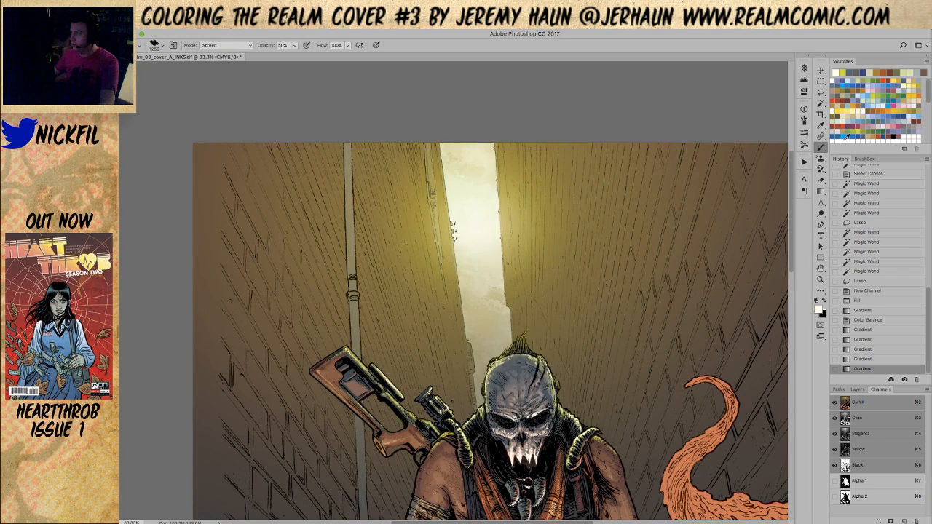
key(shift+b)
key(shift+b)
key(shift+b)
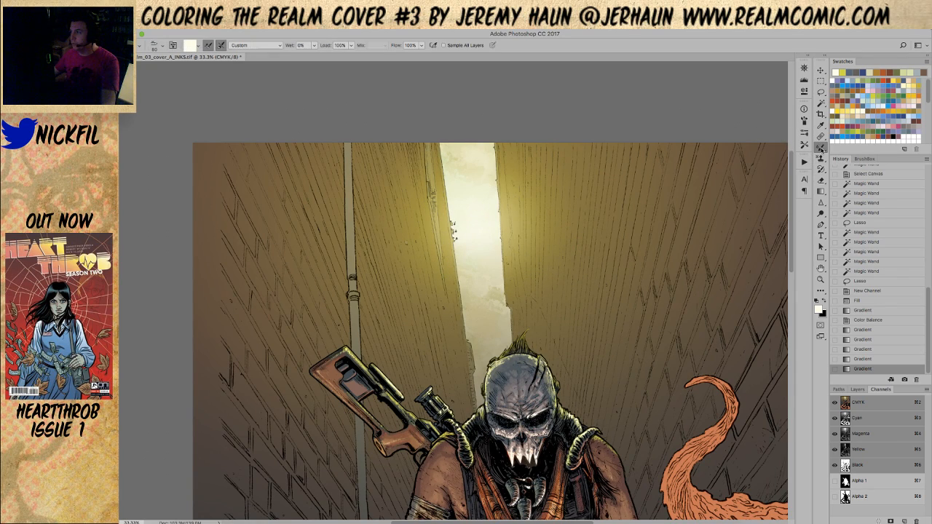
key(shift+b)
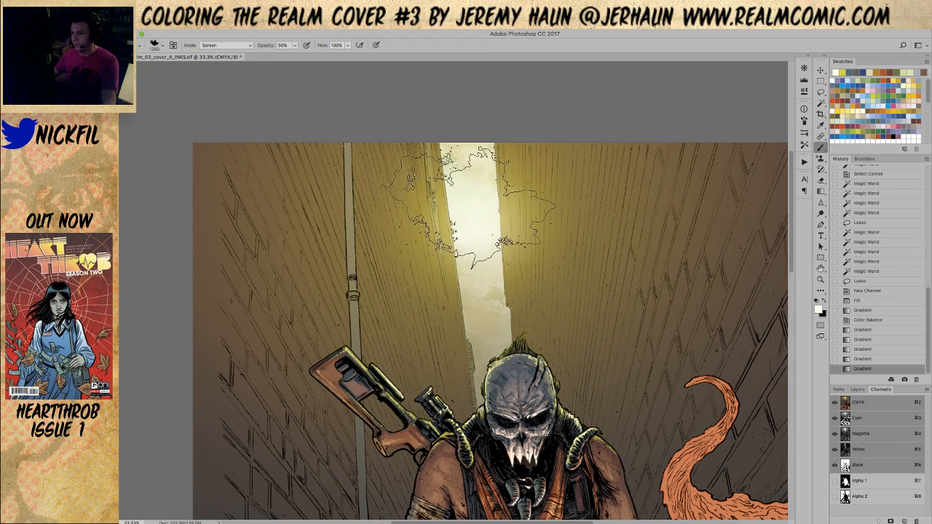
right_click(469, 210)
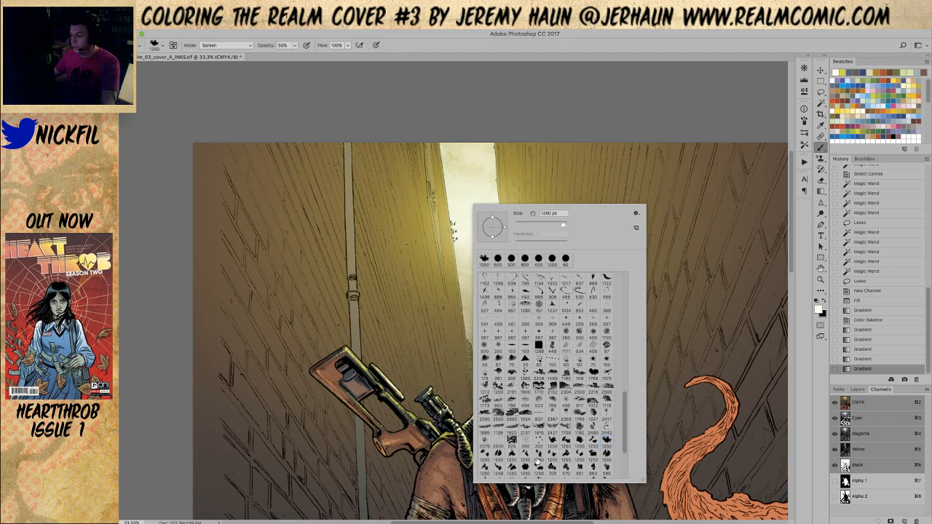
scroll(625, 373, up, 2)
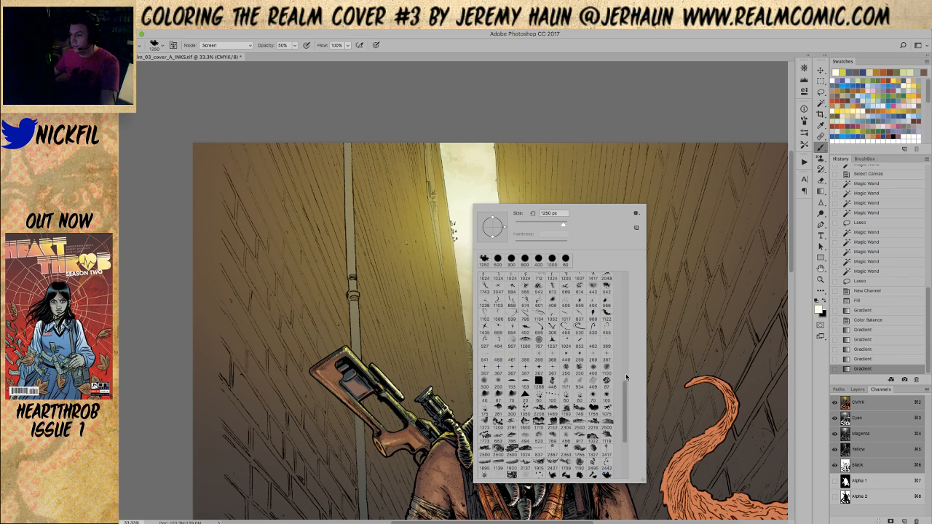
scroll(627, 365, up, 5)
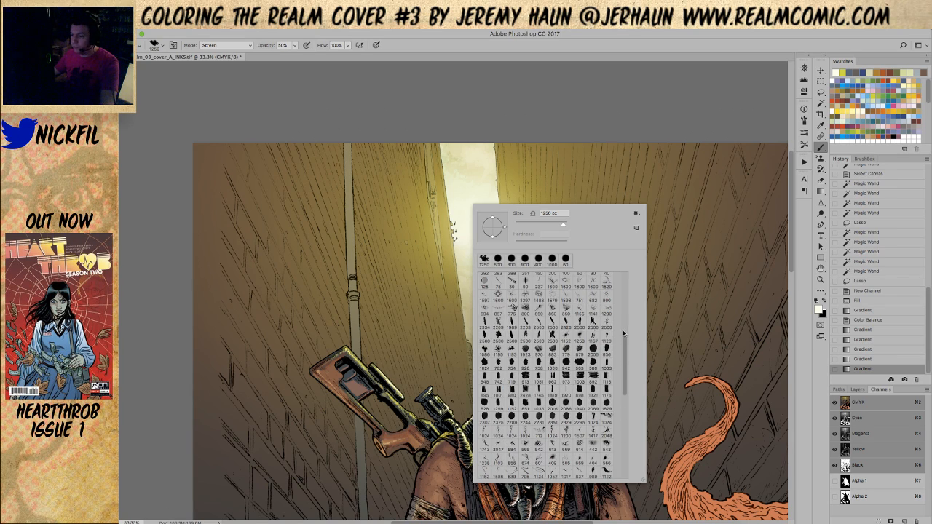
scroll(624, 334, up, 2)
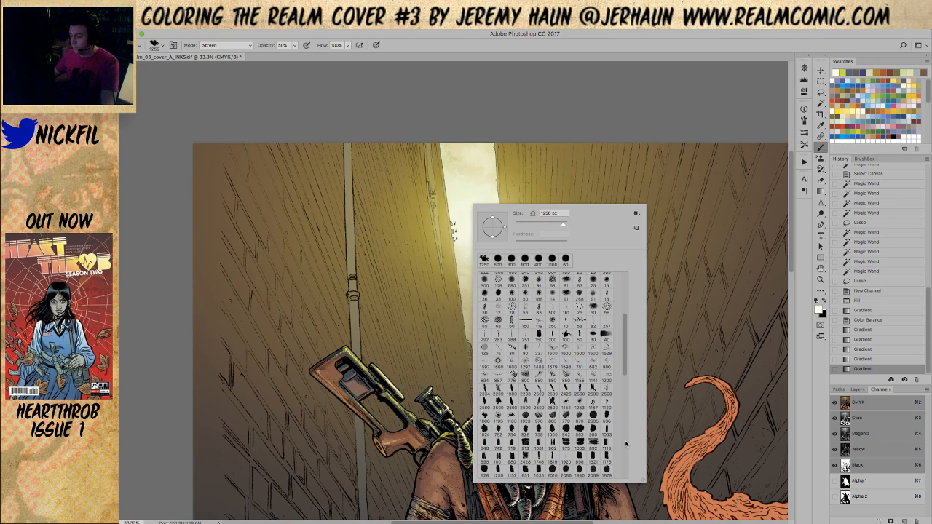
scroll(626, 444, down, 10)
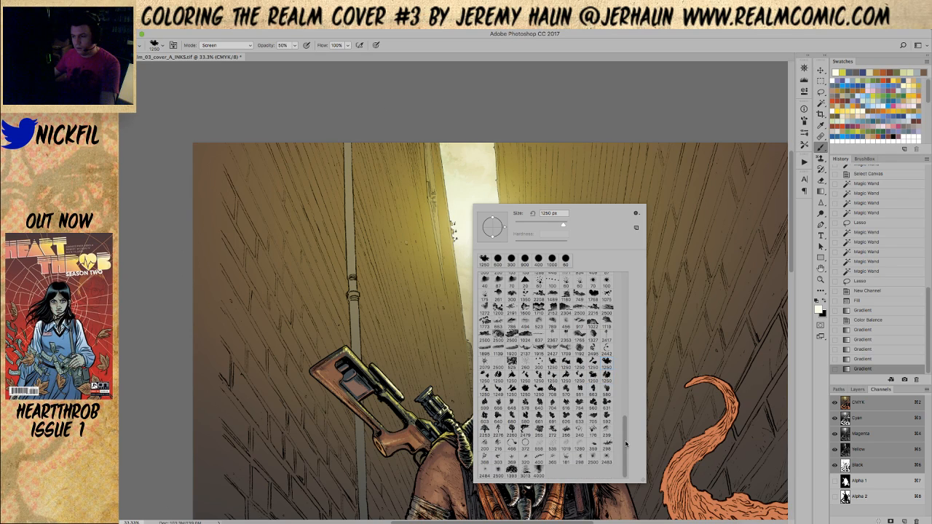
click(552, 444)
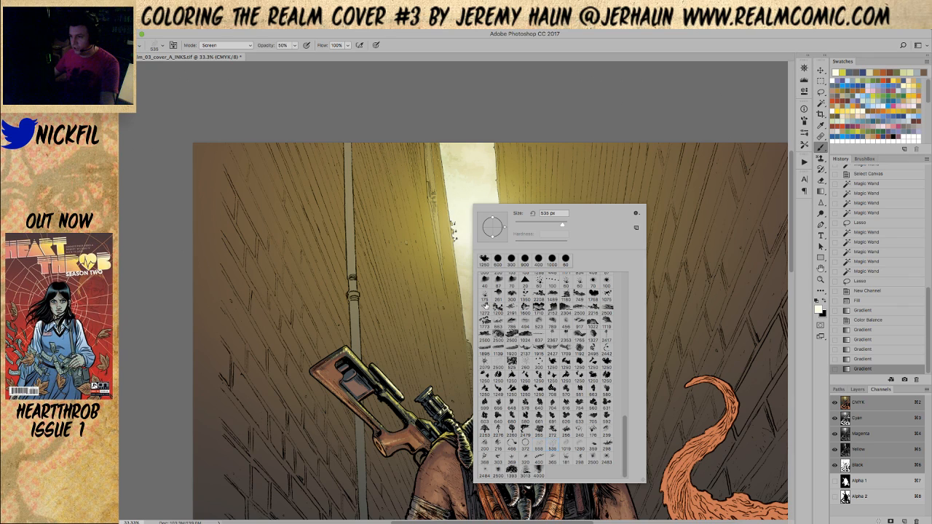
Stamp off-white speckles along both edges of the upper sky strip in Screen mode, at 50% and at 100% opacity.
click(465, 213)
click(470, 266)
click(463, 210)
key(ctrl+minus)
click(473, 268)
click(463, 207)
click(475, 267)
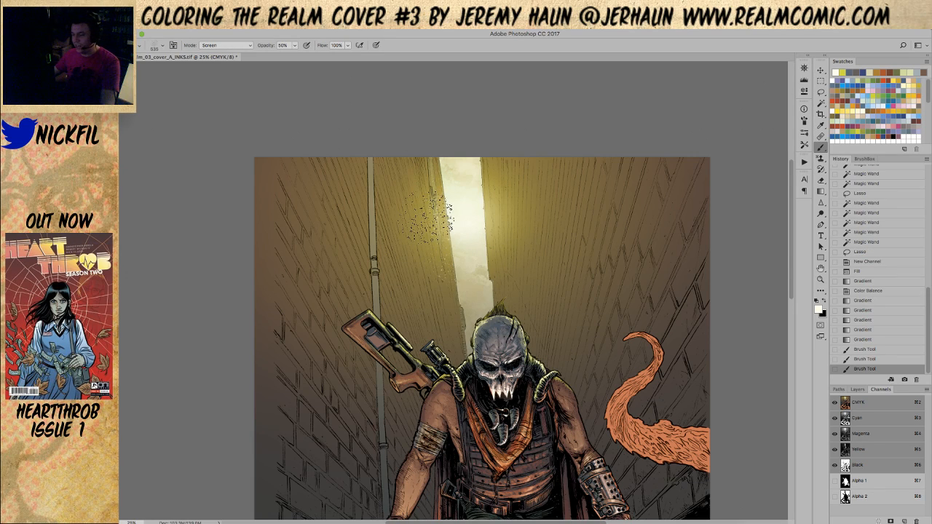
key(0)
click(435, 215)
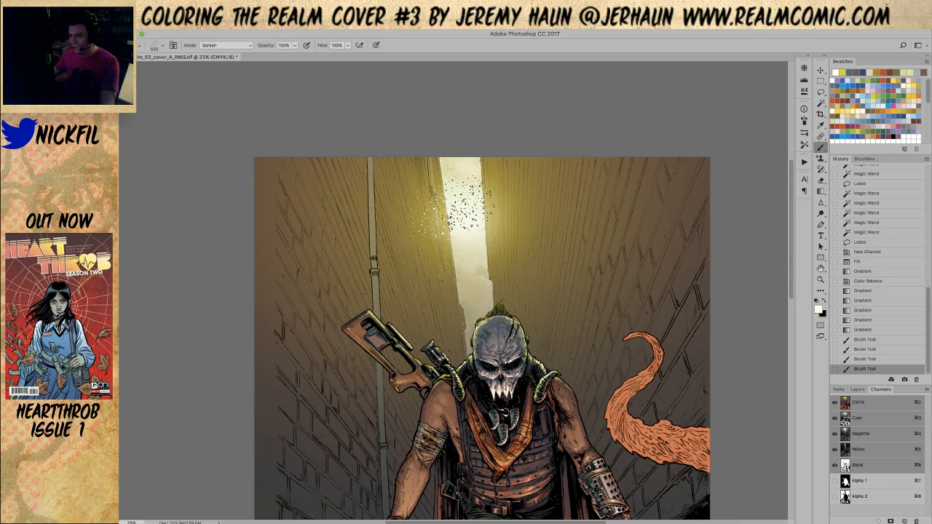
click(462, 218)
click(474, 207)
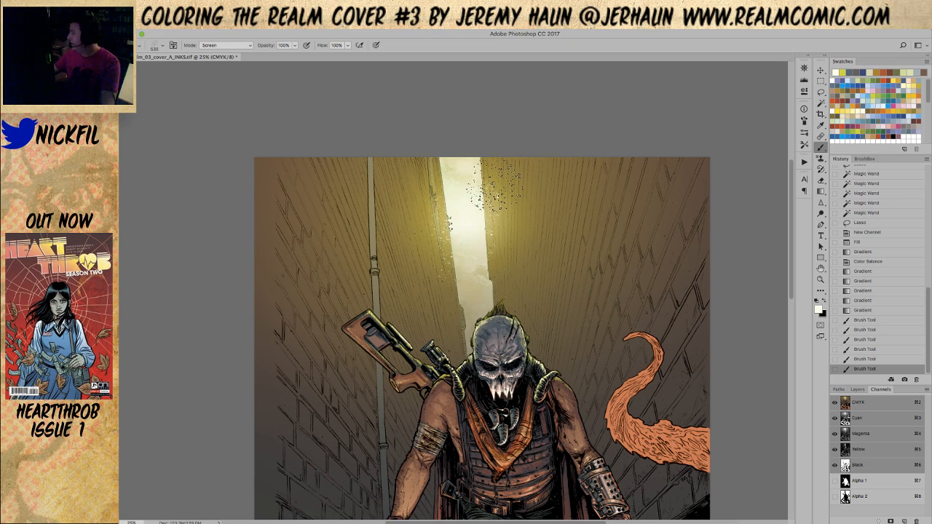
Set the brush opacity to 50% and scatter more off-white speckles over the walls on both sides of the sky strip.
key(5)
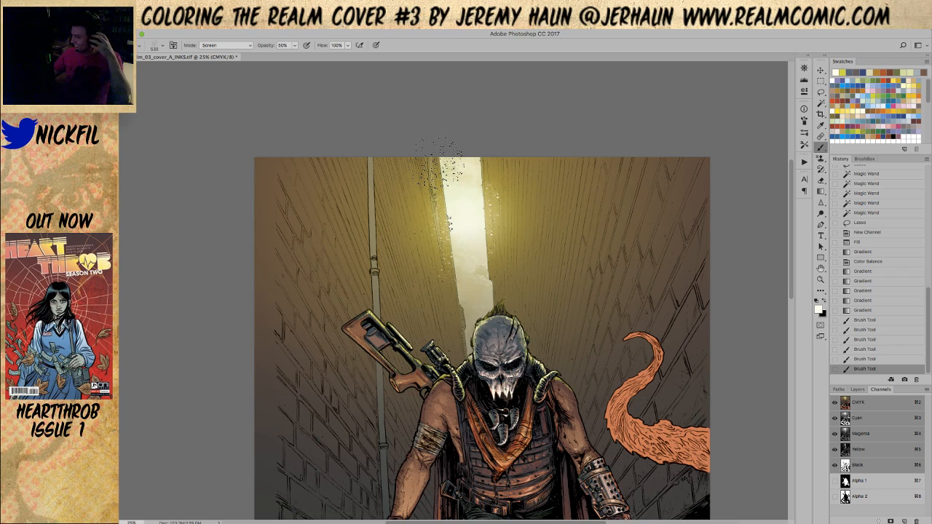
drag(439, 162, 438, 154)
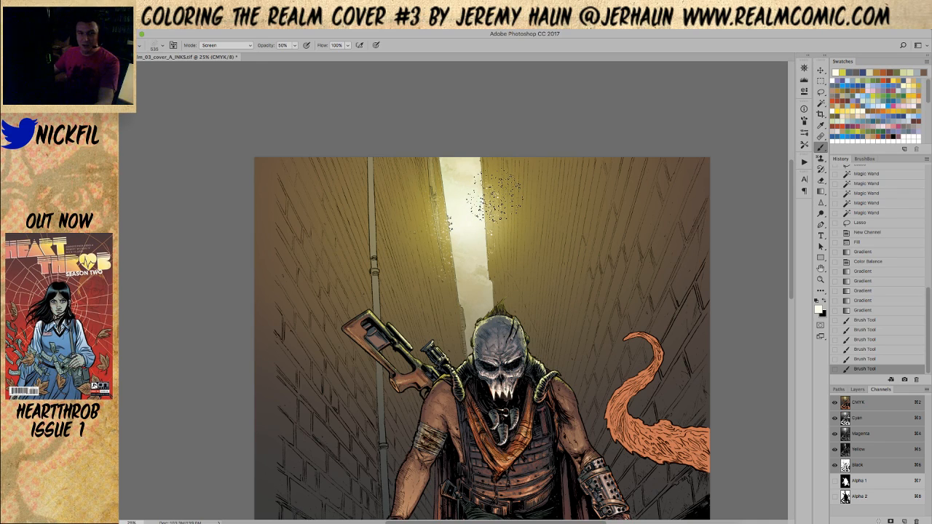
click(501, 195)
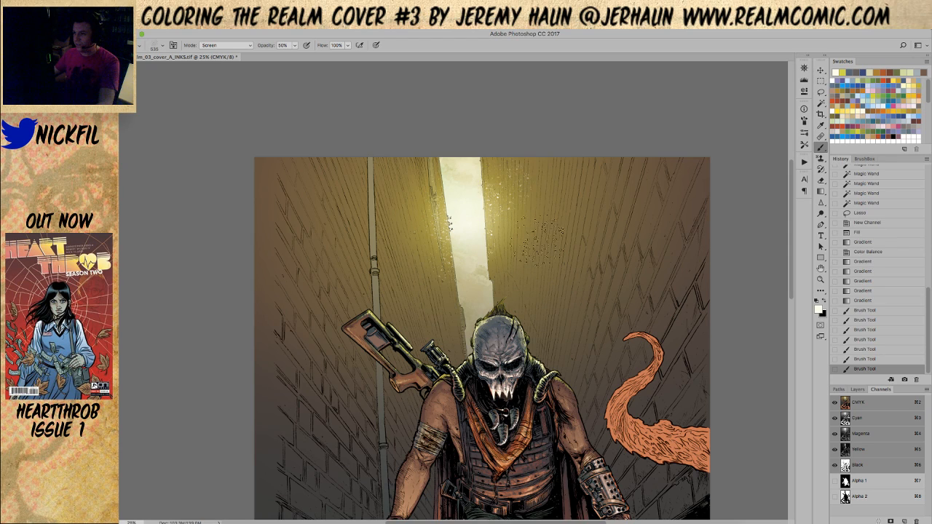
click(493, 238)
click(512, 255)
click(429, 179)
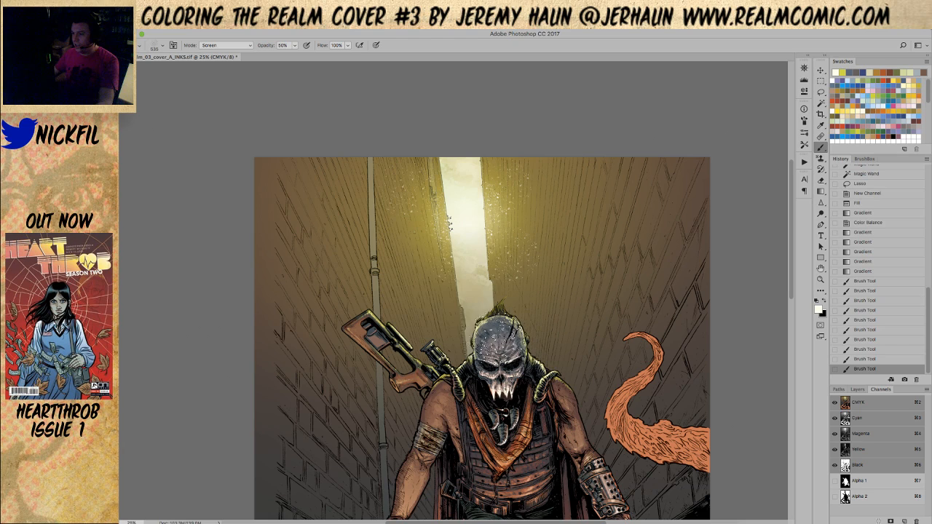
Sample a golden yellow from the glow and spread speckles in that colour further across both walls around the sky strip.
click(437, 271)
alt+click(443, 198)
click(444, 244)
click(457, 249)
click(444, 240)
click(495, 219)
click(526, 224)
click(528, 186)
click(522, 154)
click(516, 302)
click(557, 292)
click(438, 295)
click(400, 230)
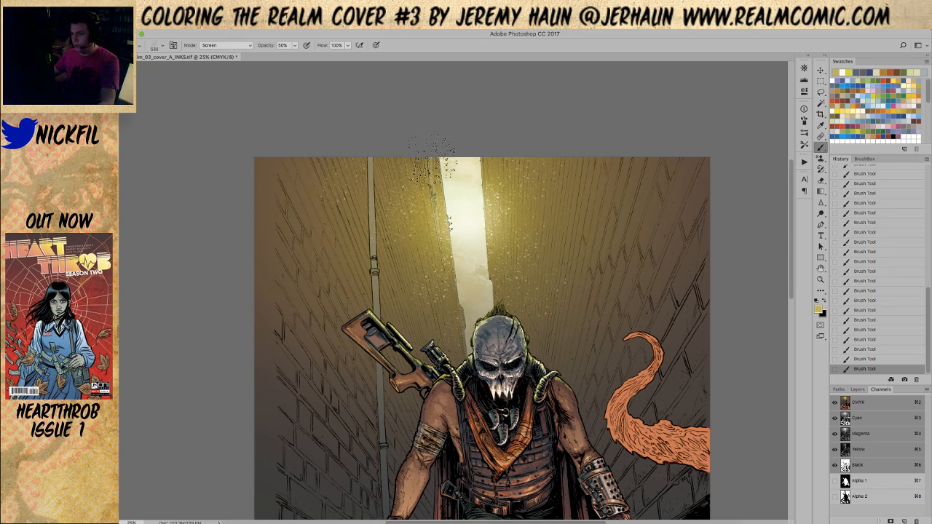
Sample a brown from the right wall, choose the ragged 1250 px texture brush and set its blending mode to Normal.
key(z)
alt+click(458, 337)
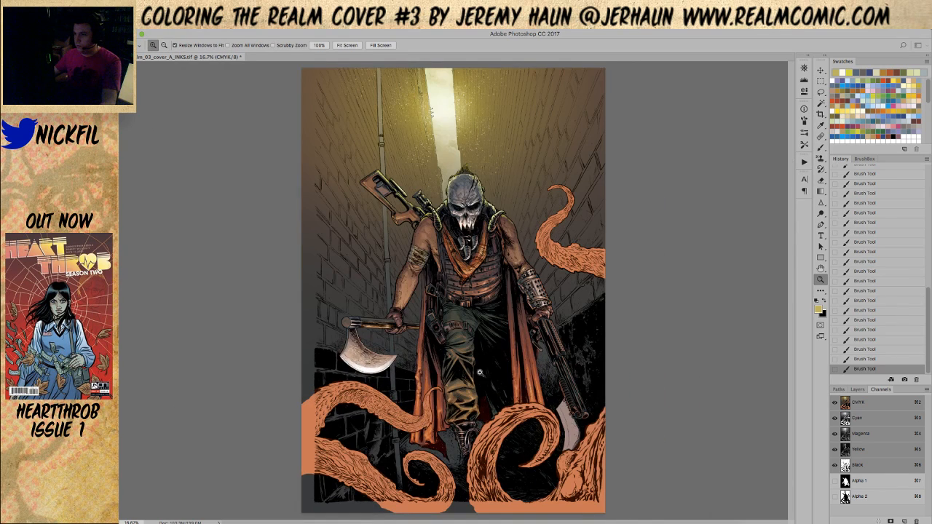
click(449, 104)
key(b)
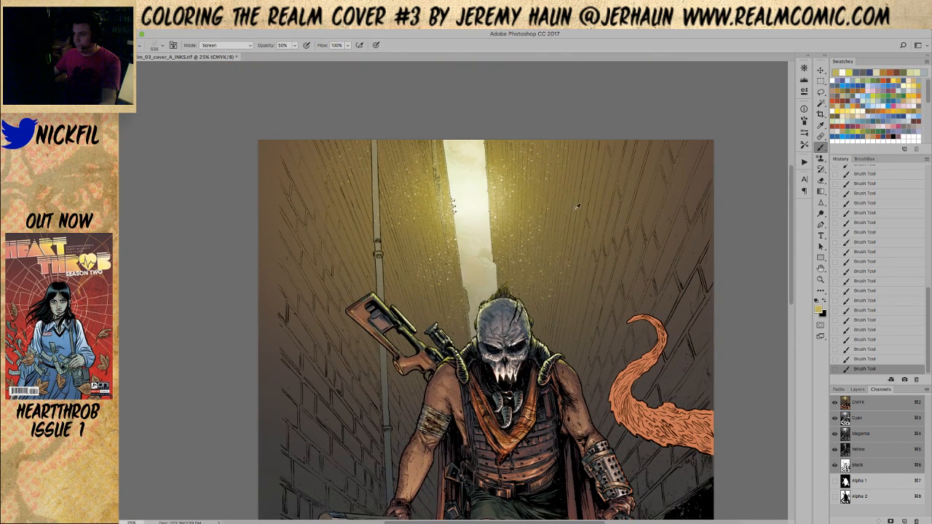
alt+click(576, 208)
drag(642, 348, 677, 331)
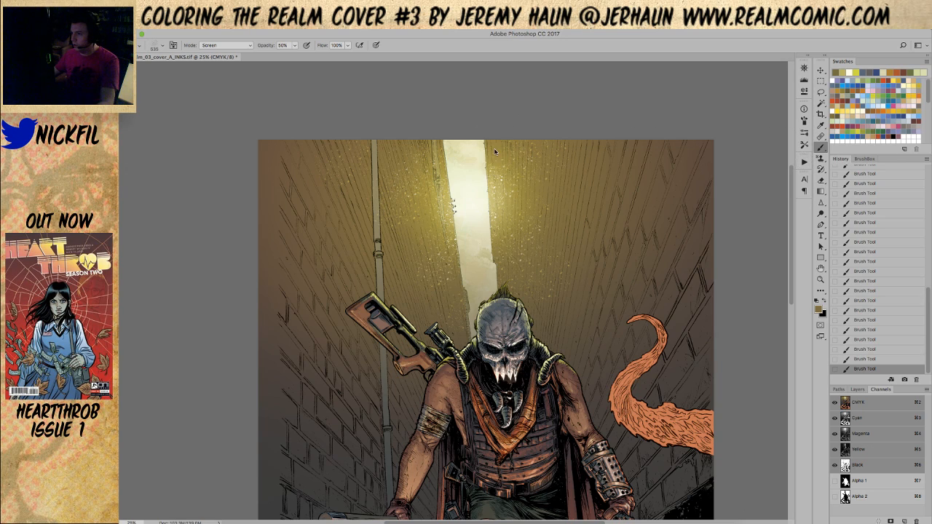
right_click(496, 152)
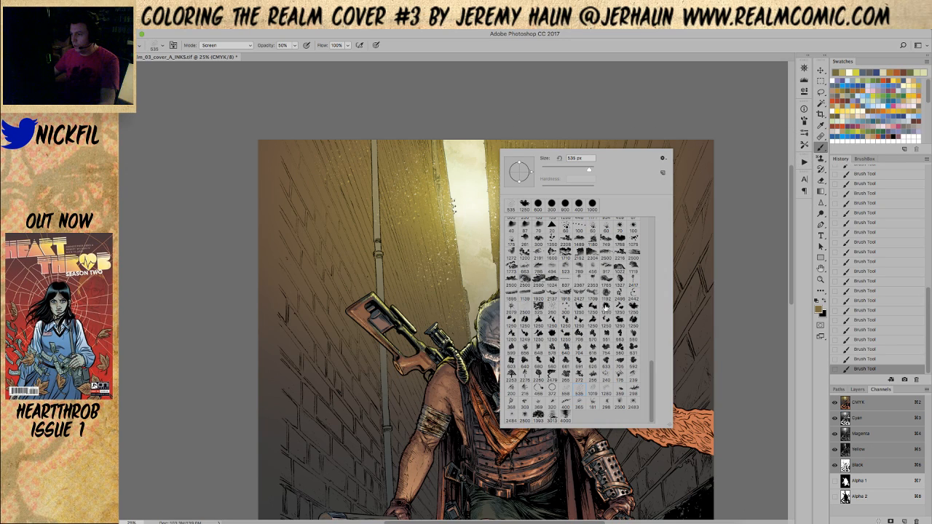
click(636, 306)
key(Return)
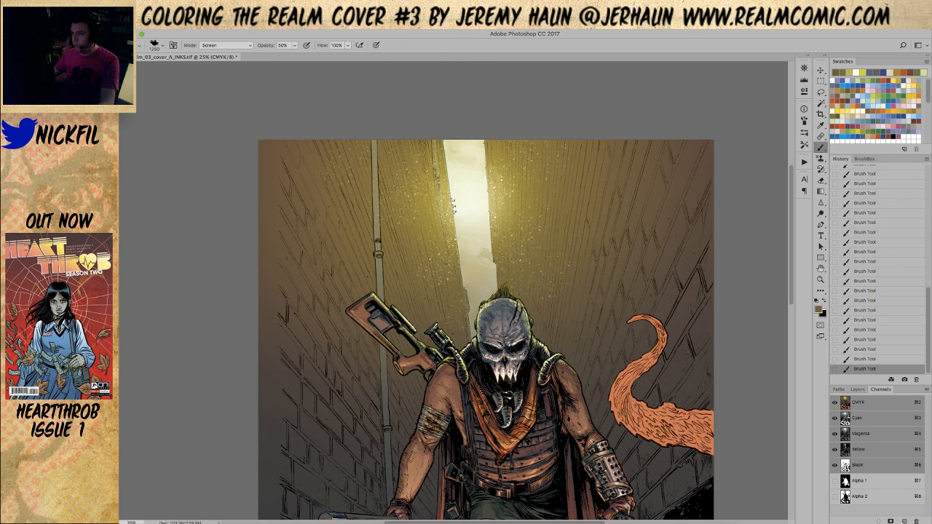
click(226, 45)
click(215, 33)
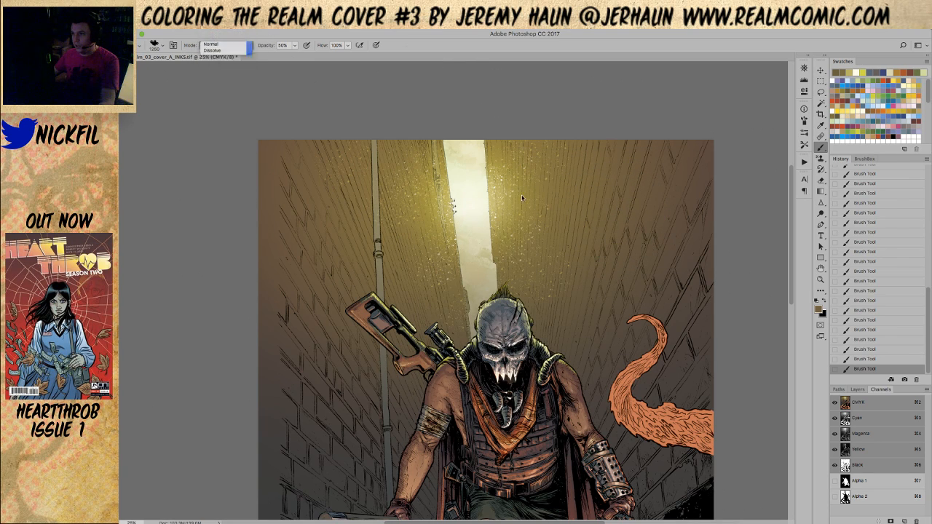
Paint murky brown texture over the walls beside the sky strip at 30% and 50% opacity, rotating the canvas to vary the brush marks.
mouse_move(554, 160)
mouse_down()
mouse_move(557, 224)
mouse_move(582, 277)
mouse_move(586, 348)
mouse_move(521, 123)
mouse_up()
key(r)
drag(552, 156, 543, 396)
key(b)
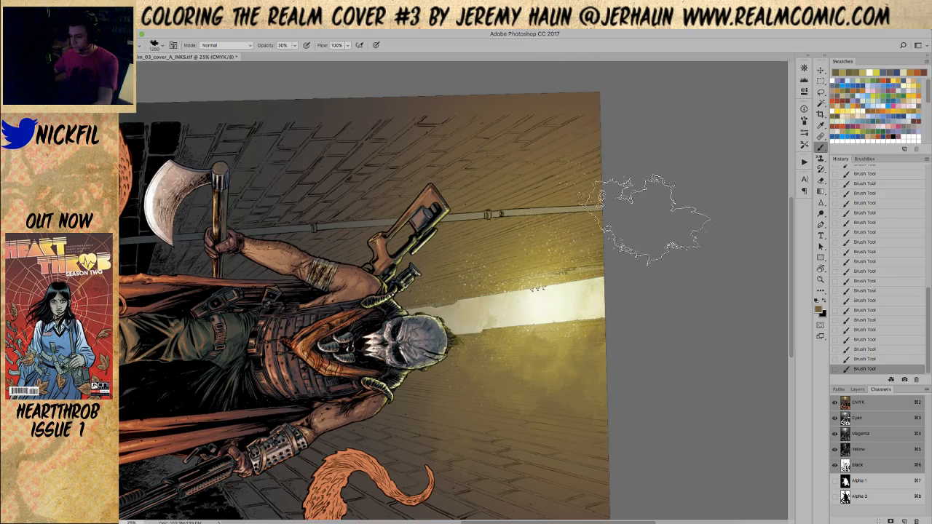
key(r)
drag(658, 252, 328, 241)
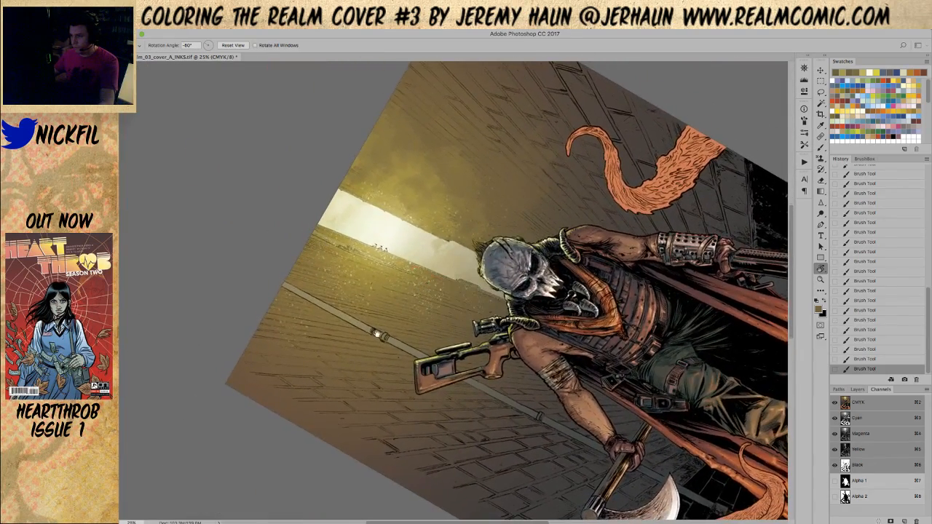
drag(349, 288, 452, 320)
key(b)
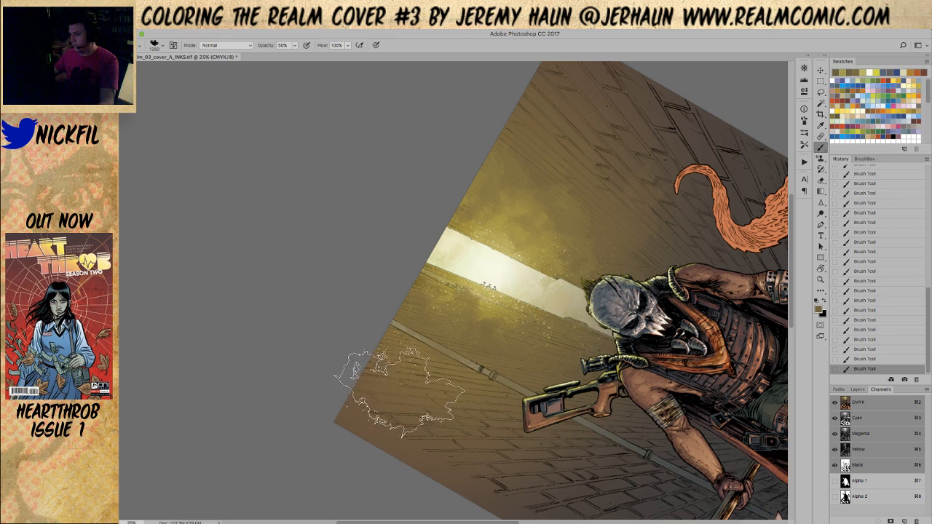
Sample a darker brown and continue the cloudy texture over the upper walls at 50% opacity, working from the full-page view.
key(r)
key(ctrl+minus)
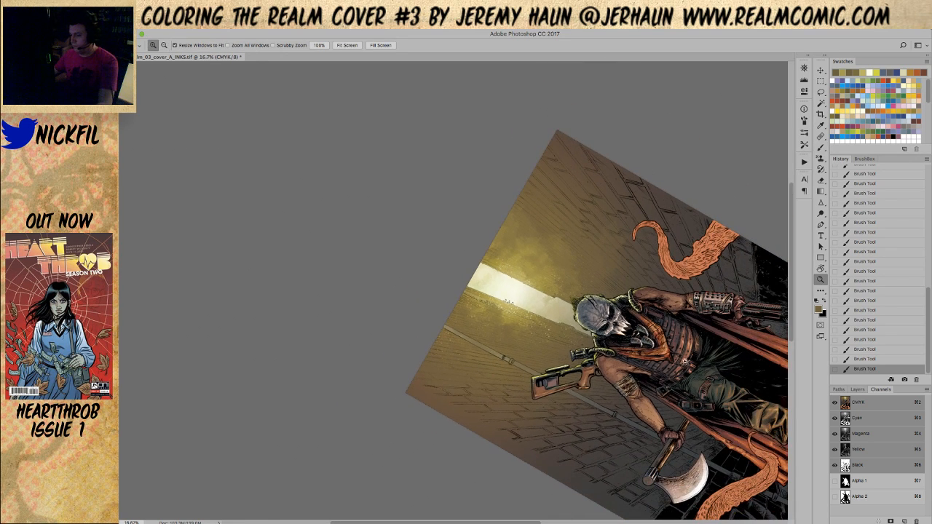
mouse_move(597, 219)
mouse_down()
mouse_move(613, 313)
mouse_move(590, 373)
mouse_up()
key(b)
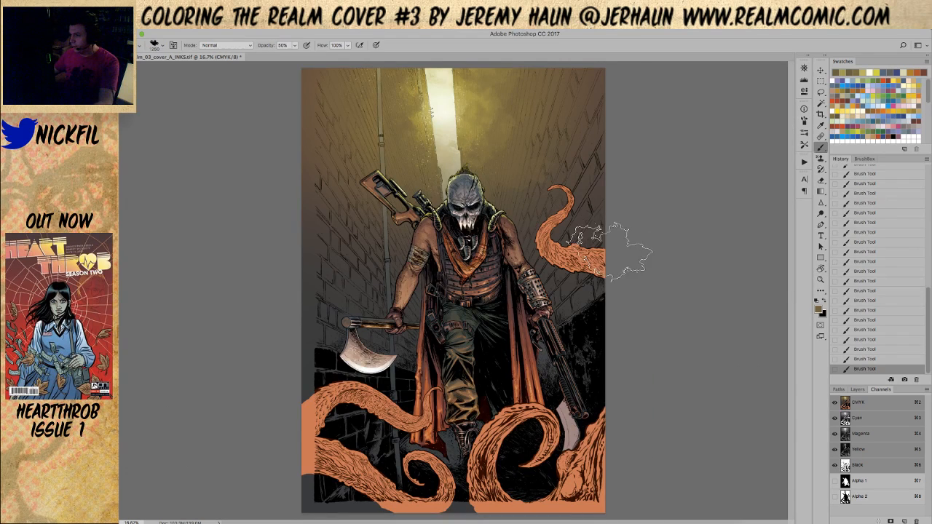
key(r)
drag(541, 264, 554, 328)
key(b)
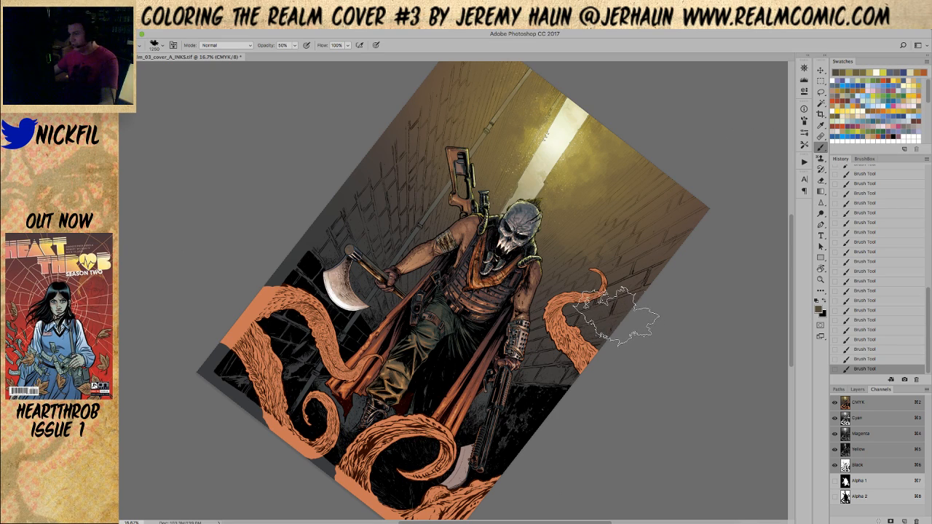
Enlarge the texture brush to 1800 px and paint dark brown over the outer upper walls from several canvas angles.
key(bracketright)
key(bracketright)
key(bracketright)
key(bracketright)
key(bracketright)
key(bracketright)
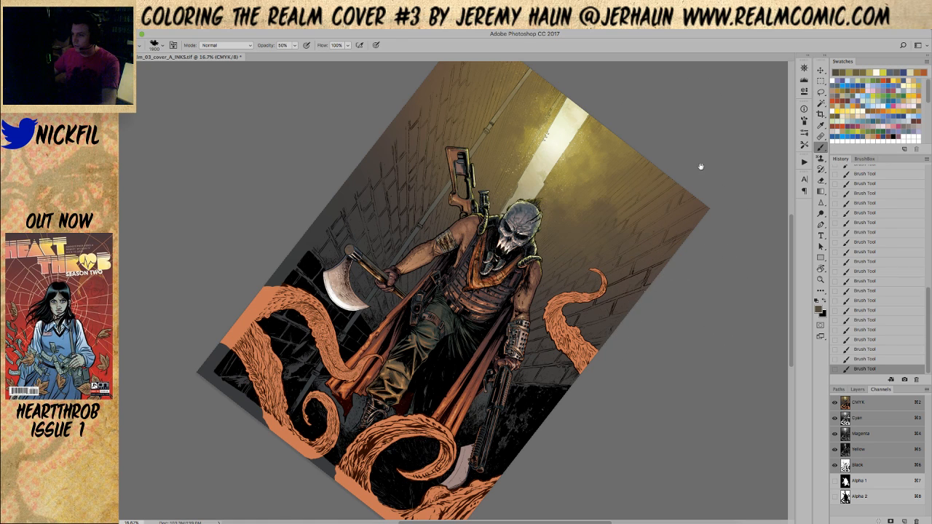
key(r)
drag(699, 167, 641, 241)
drag(656, 204, 639, 335)
key(b)
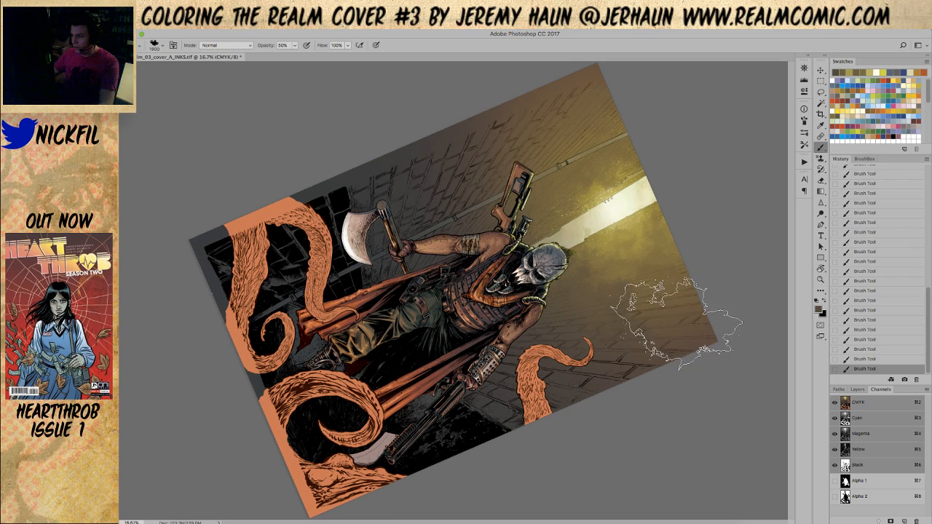
key(r)
mouse_move(571, 363)
mouse_down()
mouse_move(568, 214)
mouse_move(477, 130)
mouse_up()
key(b)
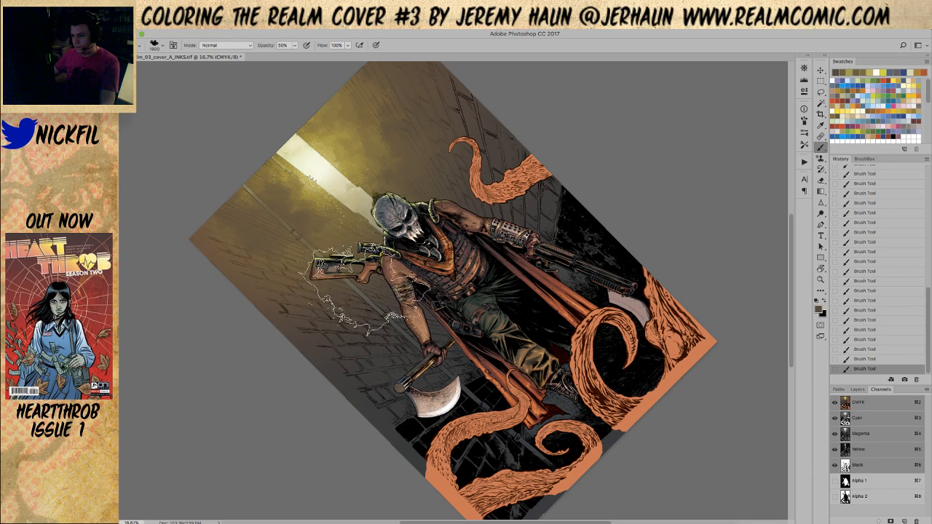
Straighten the canvas, change the gradient's blending mode and add a yellow-green radial gradient at 50% opacity over the sky strip.
key(r)
mouse_move(583, 168)
mouse_down()
mouse_move(619, 214)
mouse_move(612, 324)
mouse_move(609, 313)
mouse_up()
key(z)
click(402, 143)
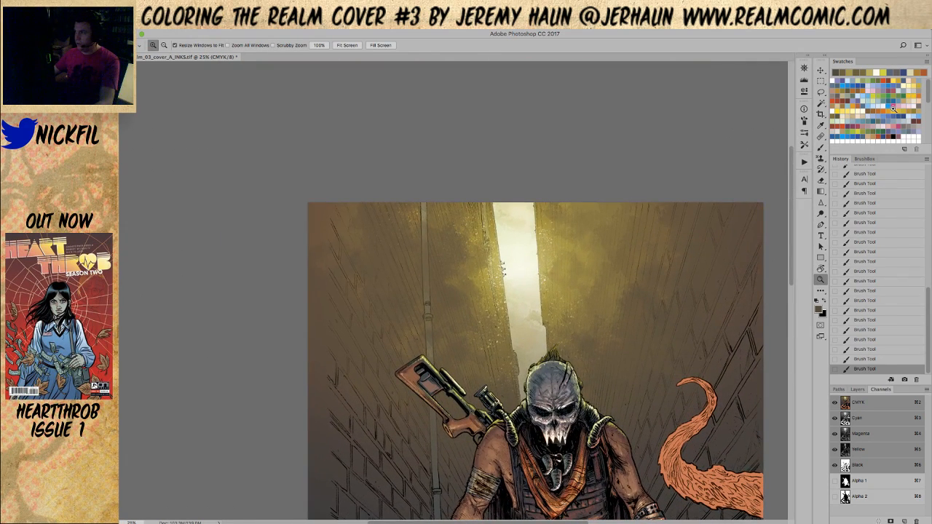
key(g)
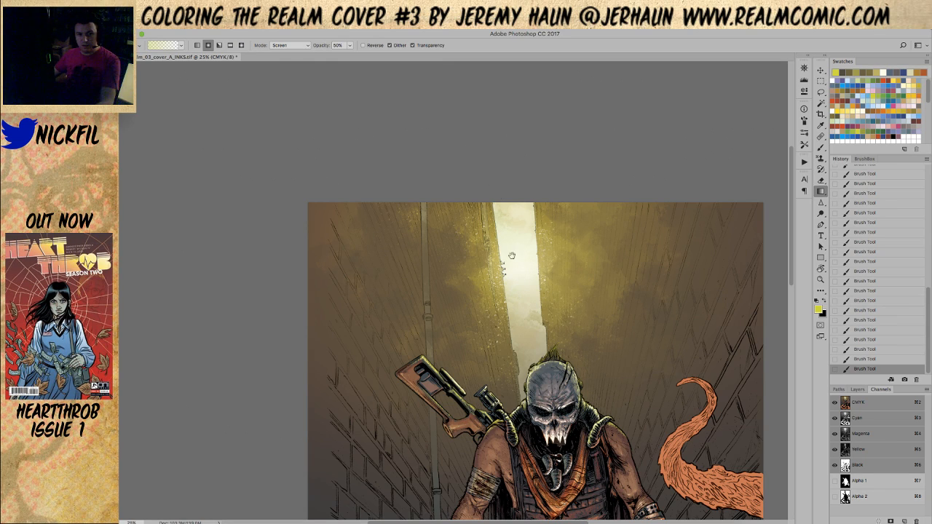
drag(509, 250, 434, 190)
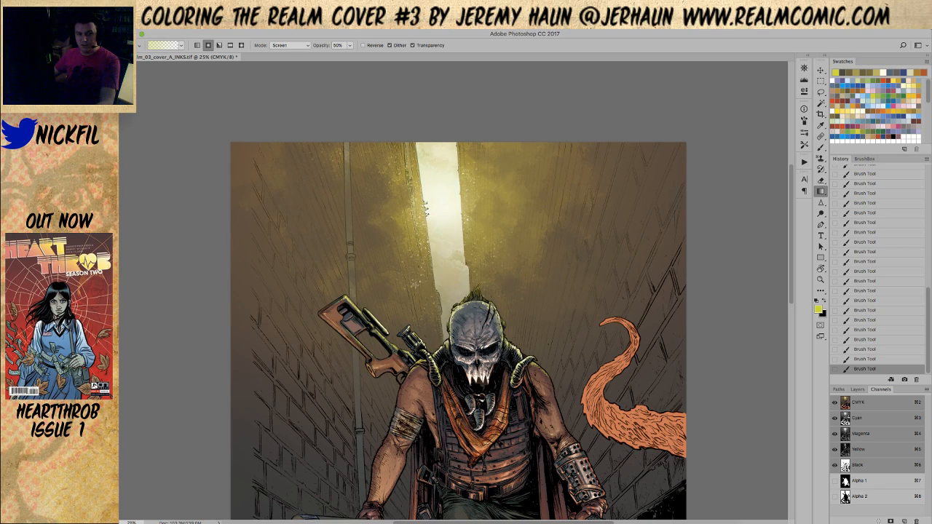
click(299, 45)
click(292, 42)
drag(464, 295, 464, 295)
Return to the texture brush in the full-page view and sample a golden yellow from the glow around the sky strip.
key(z)
alt+click(465, 212)
alt+click(465, 212)
key(b)
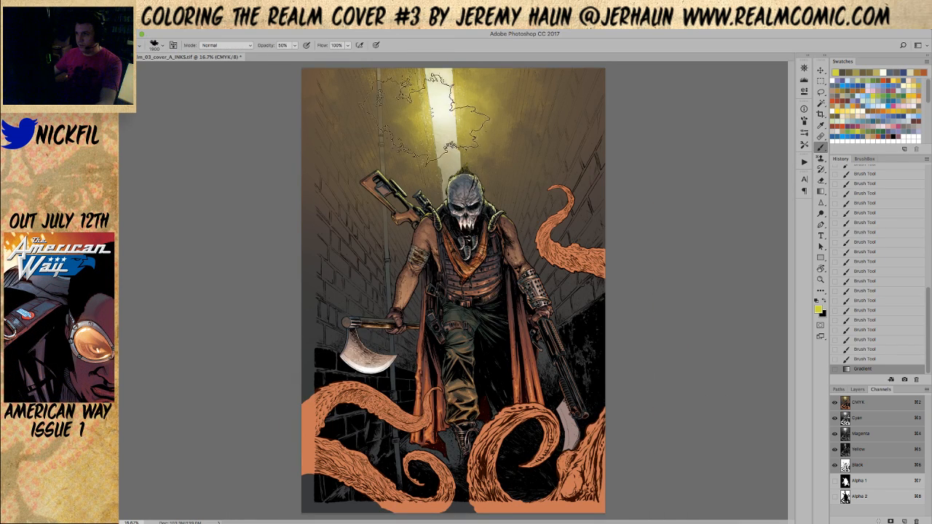
alt+click(448, 113)
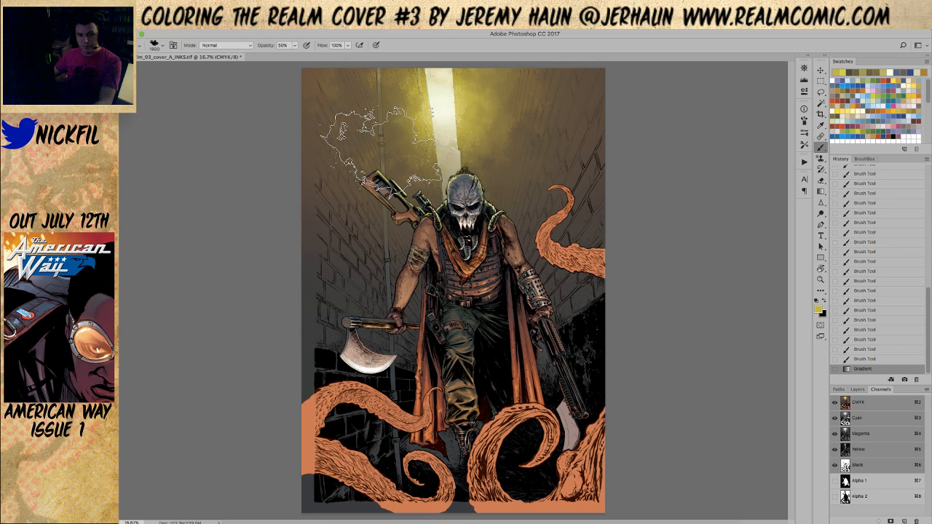
Rotate the canvas and try golden-yellow texture strokes beside the sky strip, undoing the first and retrying at 30% opacity.
key(r)
mouse_move(393, 182)
mouse_down()
mouse_move(428, 273)
mouse_move(404, 309)
mouse_up()
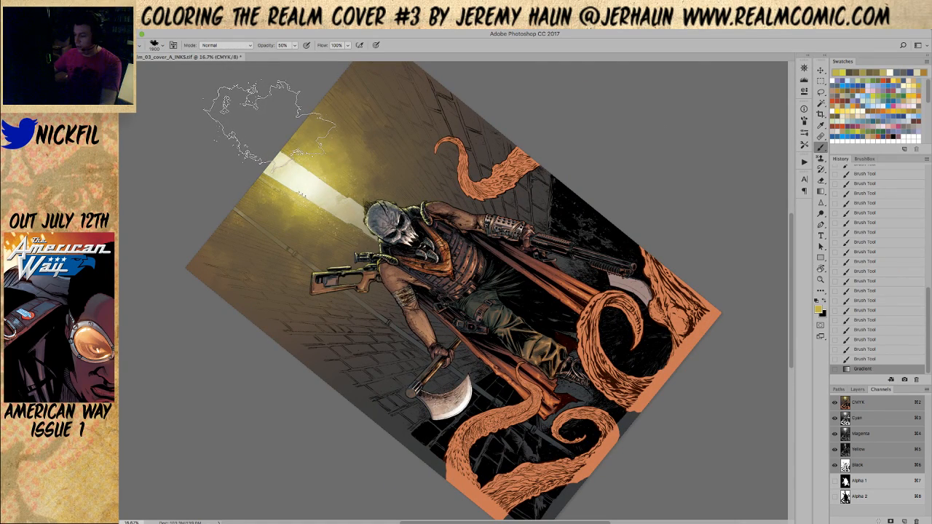
mouse_move(309, 186)
mouse_down()
mouse_move(285, 195)
mouse_move(314, 200)
mouse_up()
key(ctrl+z)
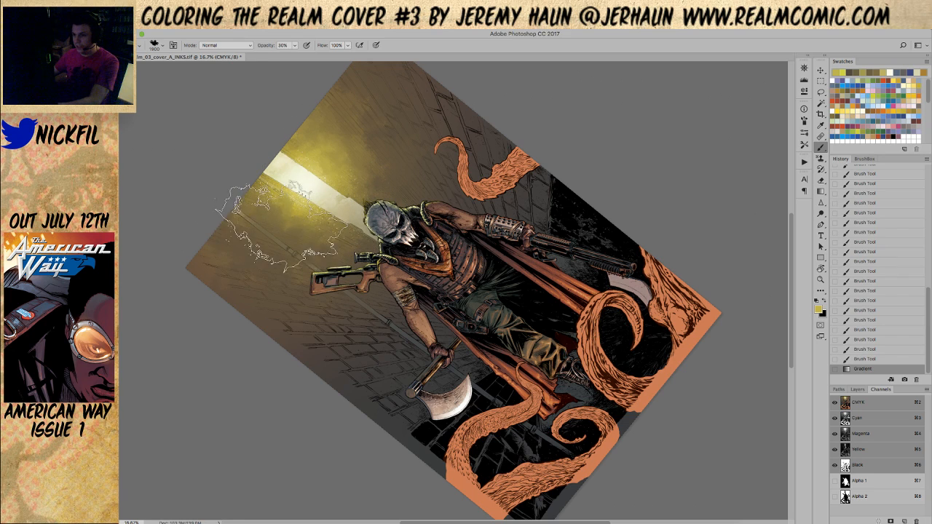
drag(325, 201, 305, 198)
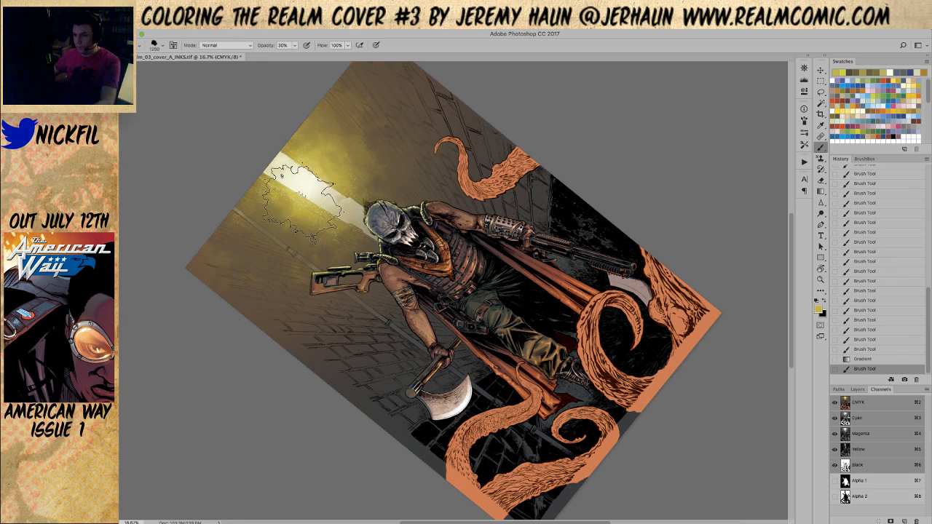
Shrink the texture brush and paint golden-yellow texture along the left edge of the sky strip at 20% opacity.
key(bracketleft)
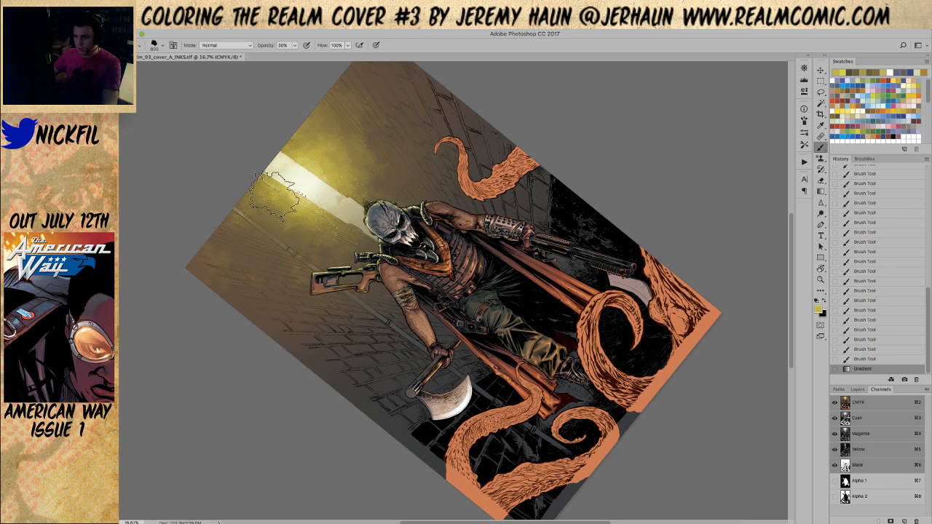
mouse_move(241, 189)
mouse_down()
mouse_move(305, 165)
mouse_move(295, 208)
mouse_move(324, 240)
mouse_move(301, 195)
mouse_up()
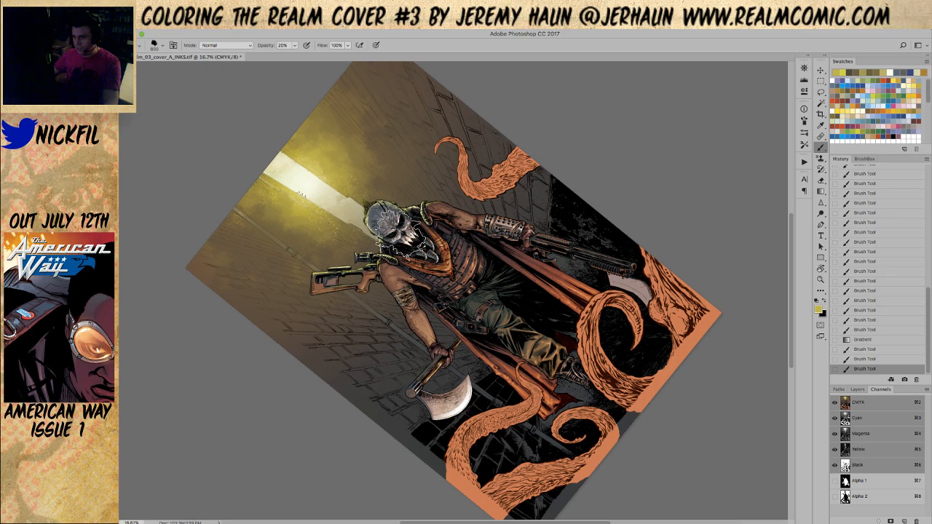
Turn the canvas closer to upright, sample an olive yellow and paint soft texture on both sides of the sky strip at 20% opacity.
key(r)
mouse_move(473, 166)
mouse_down()
mouse_move(510, 179)
mouse_move(553, 219)
mouse_move(541, 207)
mouse_up()
key(b)
alt+click(345, 167)
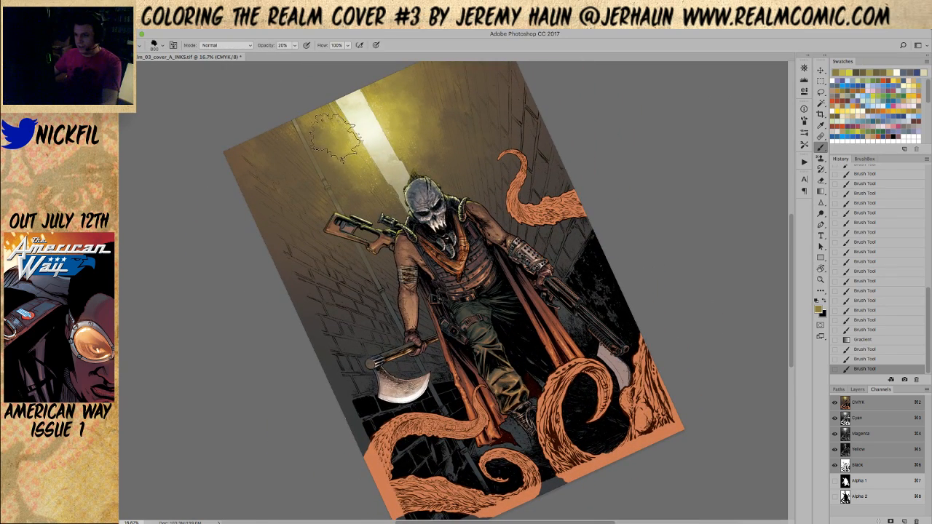
drag(344, 158, 375, 208)
mouse_move(353, 174)
mouse_down()
mouse_move(386, 213)
mouse_move(335, 124)
mouse_up()
mouse_move(405, 95)
mouse_down()
mouse_move(416, 142)
mouse_move(412, 120)
mouse_up()
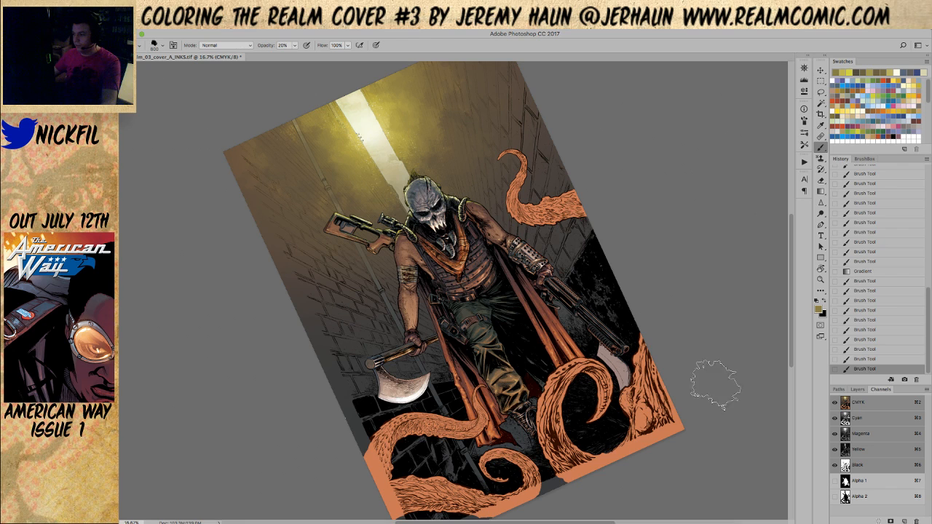
Restrict editing to the cyan, magenta and yellow channels with black still visible, and clear the selection on the uprighted canvas.
click(835, 464)
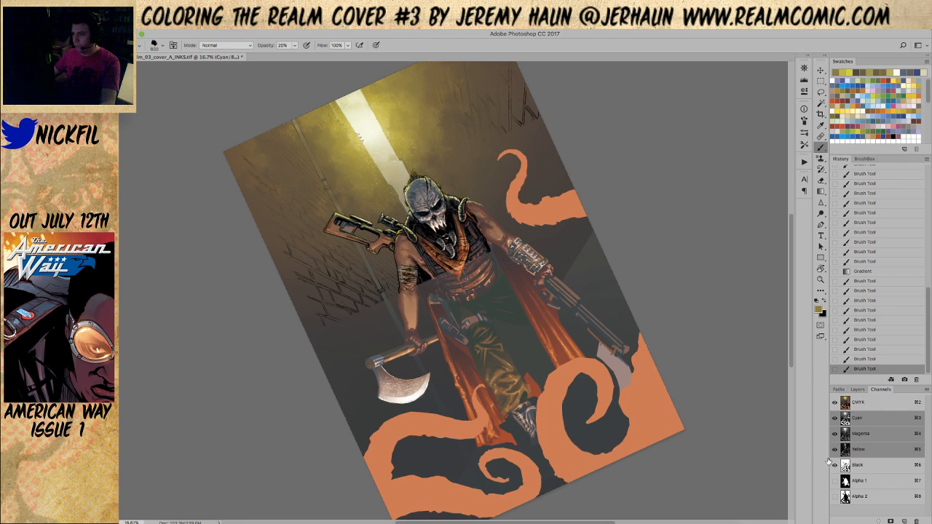
click(835, 464)
key(r)
drag(631, 223, 661, 308)
key(ctrl+d)
key(z)
click(483, 264)
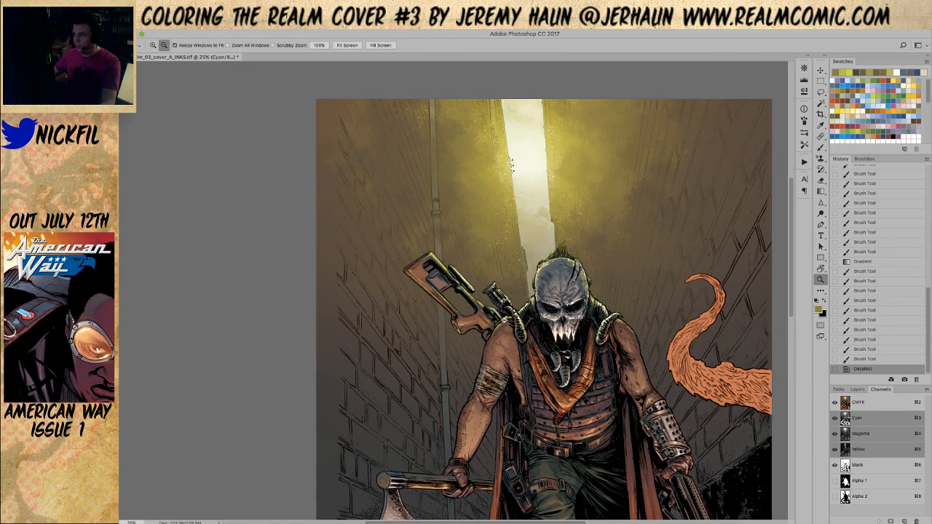
alt+click(552, 286)
alt+click(553, 286)
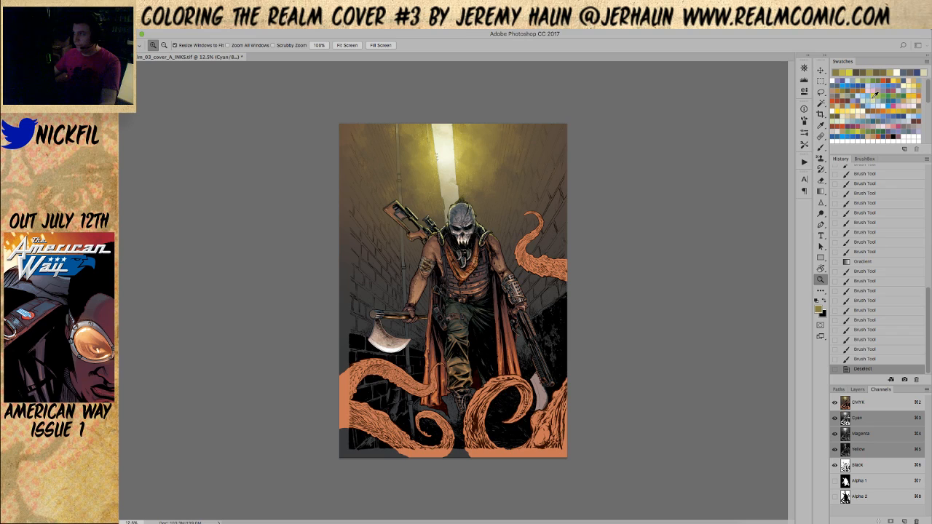
Try a bright yellow Screen gradient at 50% opacity over the sky strip, undo it and apply pale yellow gradients there instead.
key(g)
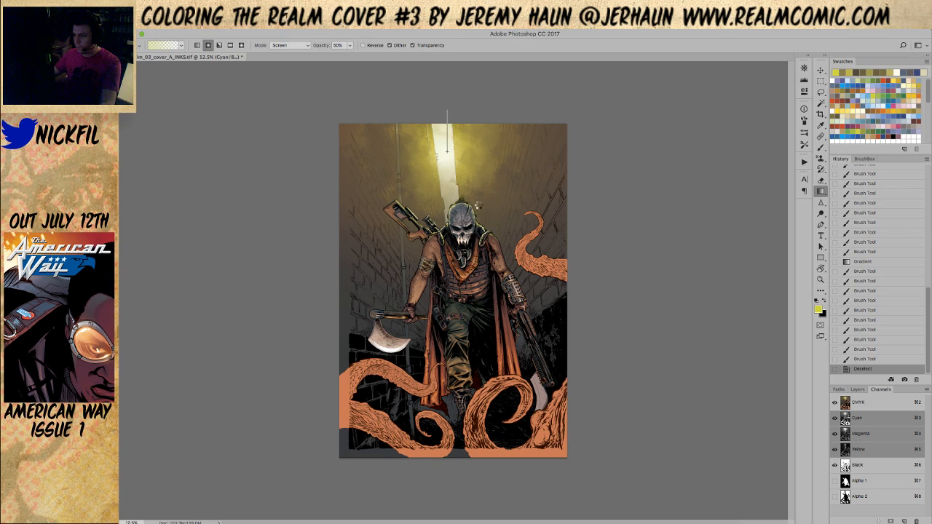
drag(447, 153, 447, 154)
key(super+z)
click(873, 95)
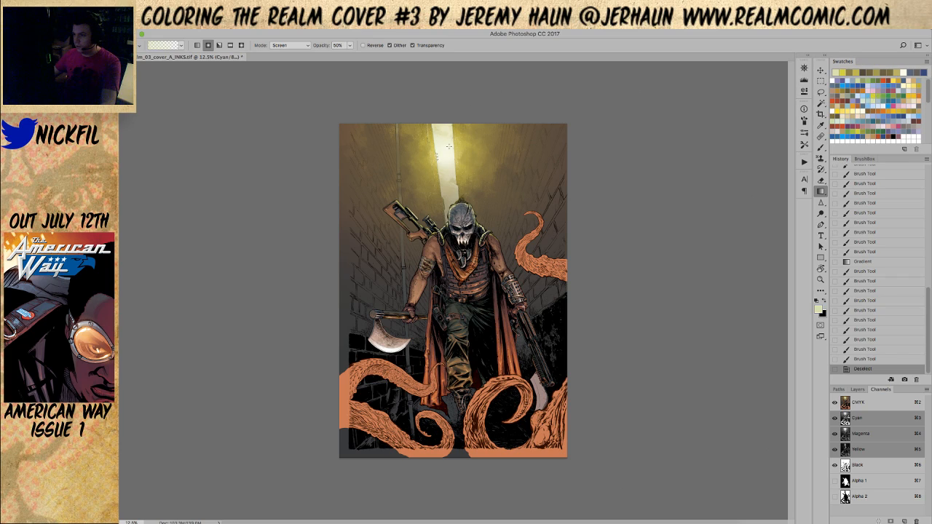
drag(447, 155, 447, 155)
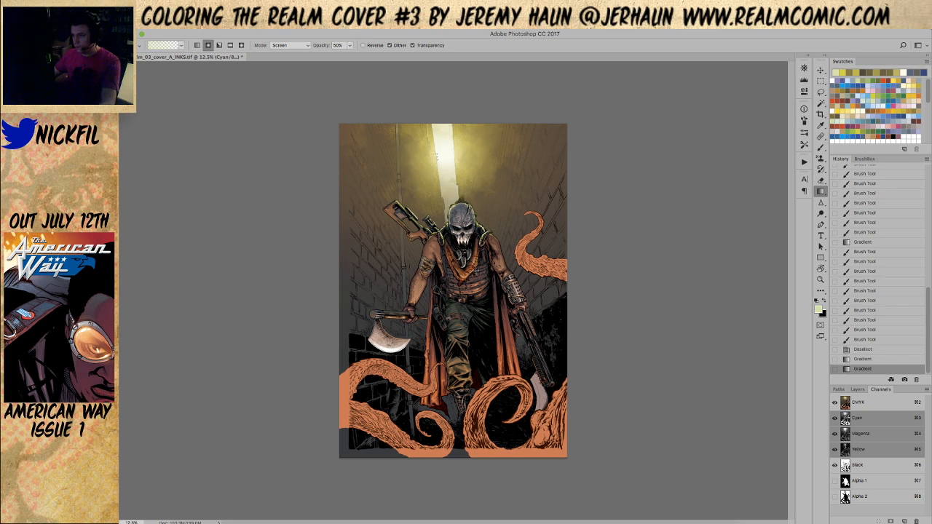
Target all the CMYK channels and lower the artwork's saturation to -19 with Hue/Saturation.
click(865, 403)
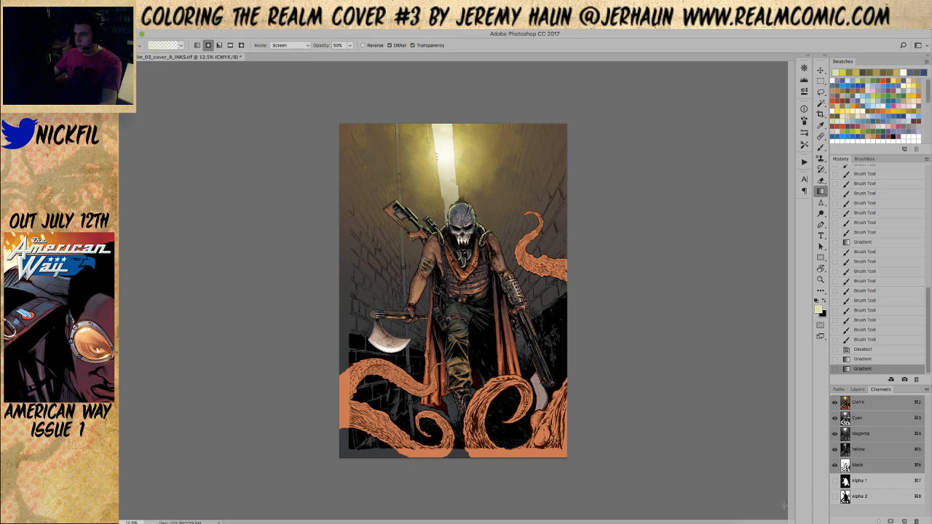
key(super+u)
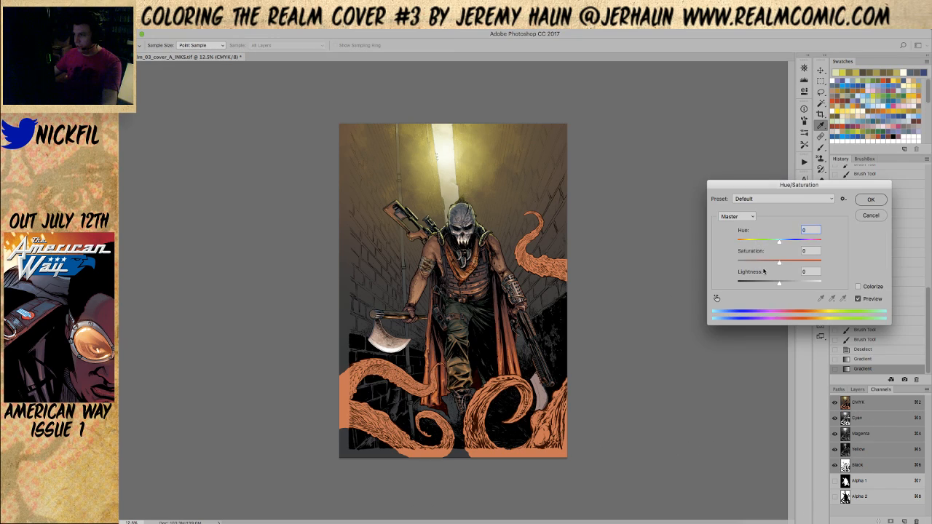
click(766, 262)
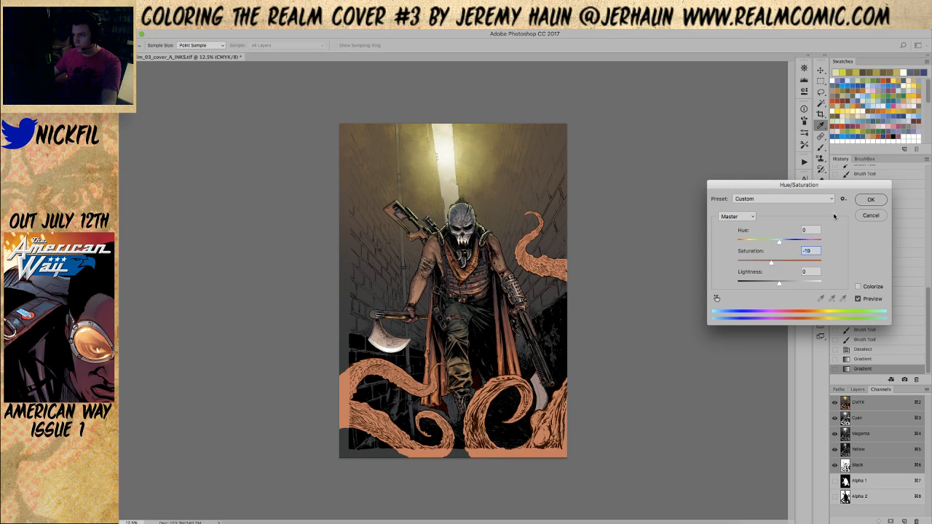
key(Return)
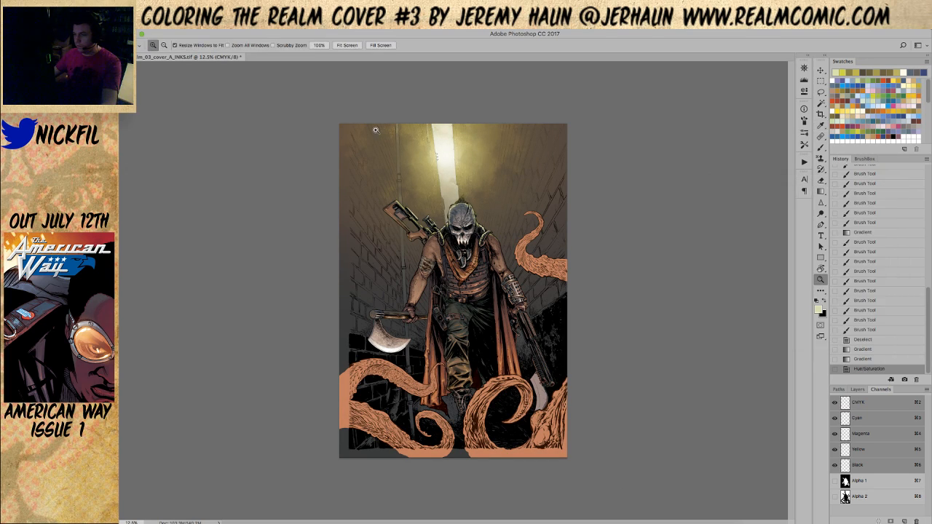
key(super+plus)
key(super+plus)
drag(417, 181, 459, 253)
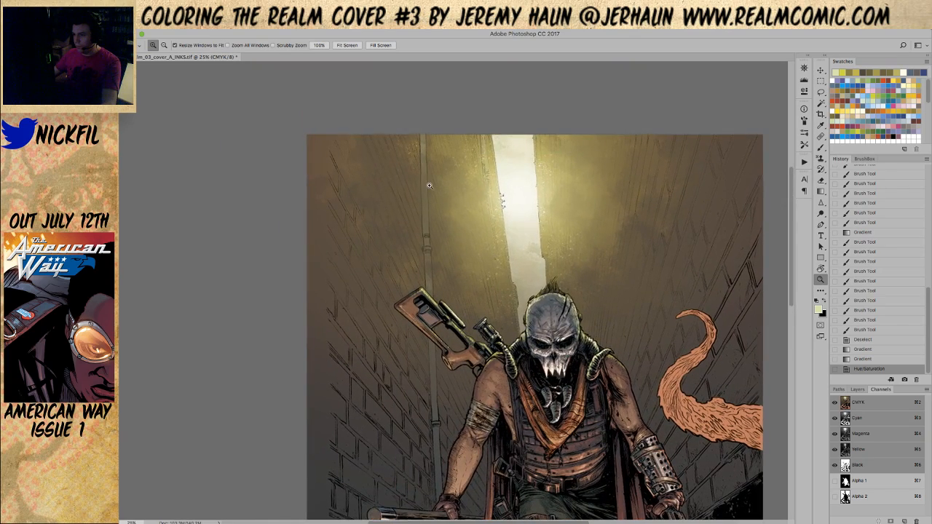
double_click(430, 186)
alt+click(468, 243)
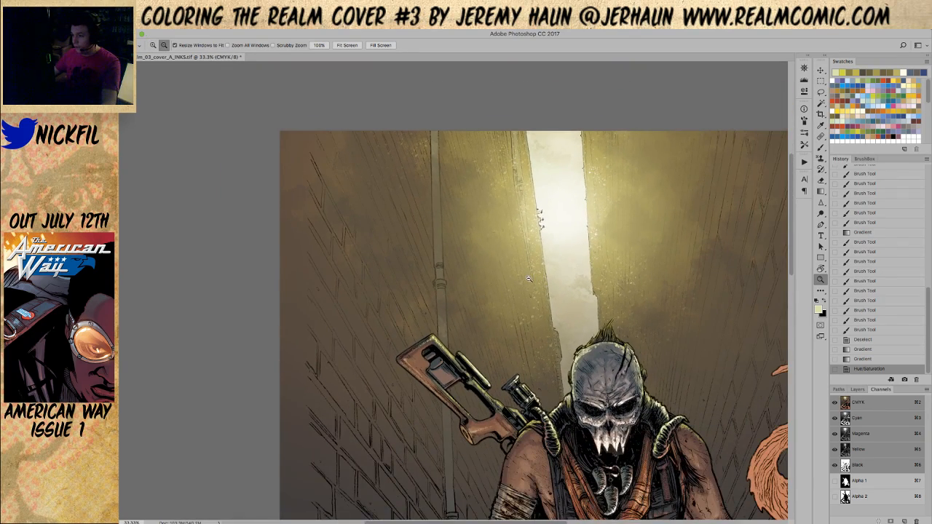
alt+click(561, 297)
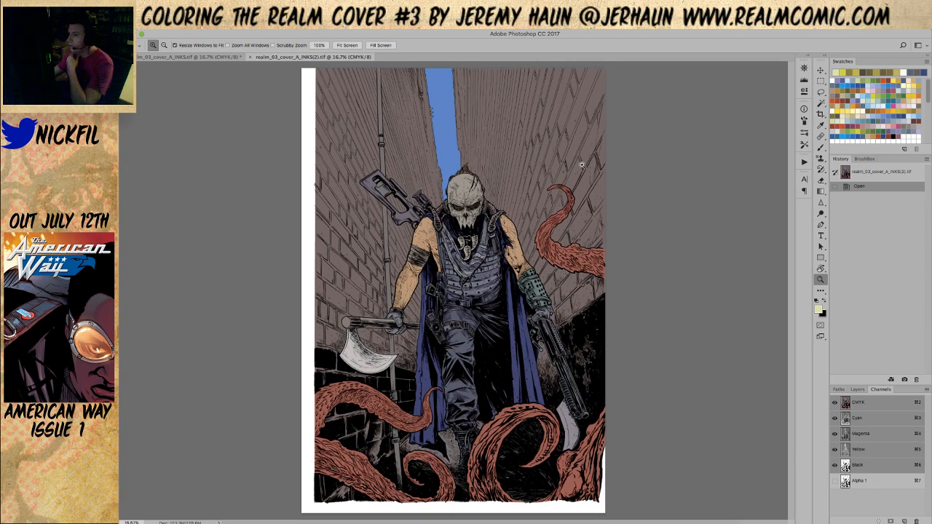
Copy the Alpha 1 line art from realm_03_cover_A_INKS(2).tif into the coloured cover's Black channel and return to the CMYK composite.
key(super+7)
key(super+a)
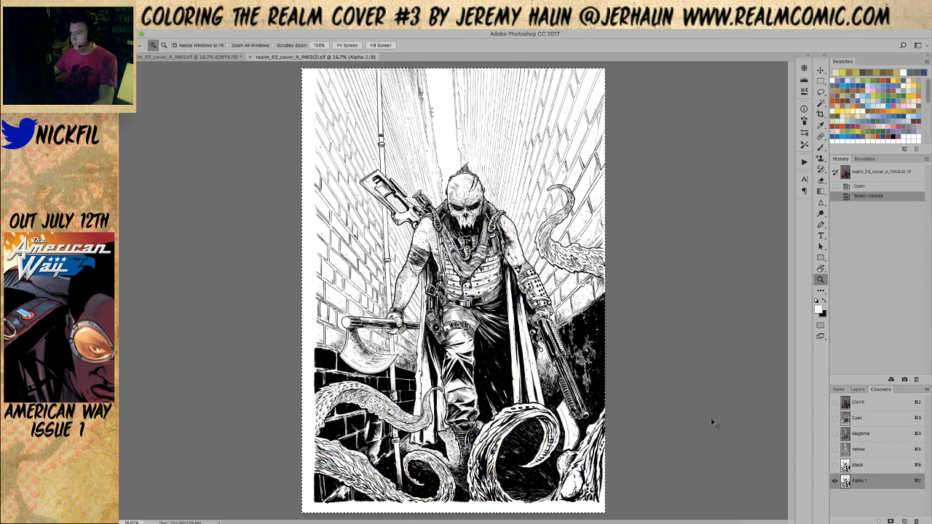
click(227, 57)
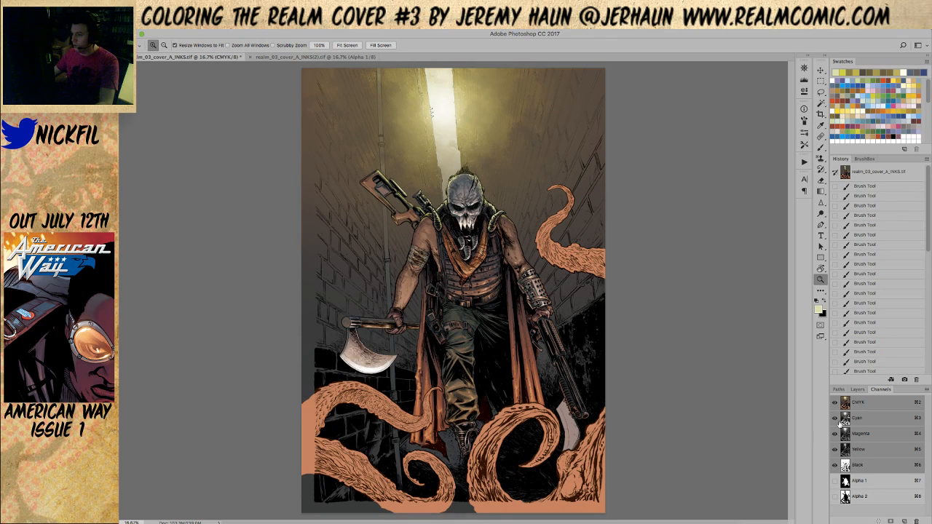
click(858, 466)
key(super+v)
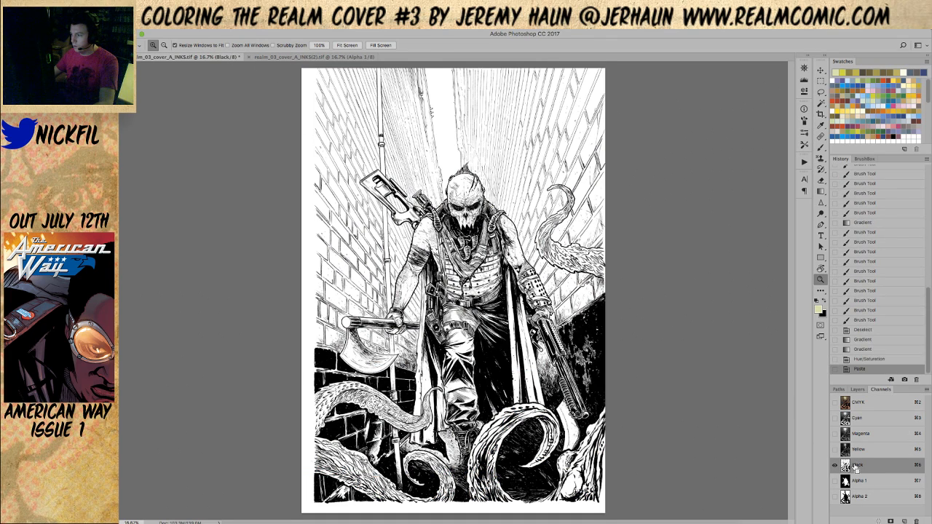
click(871, 402)
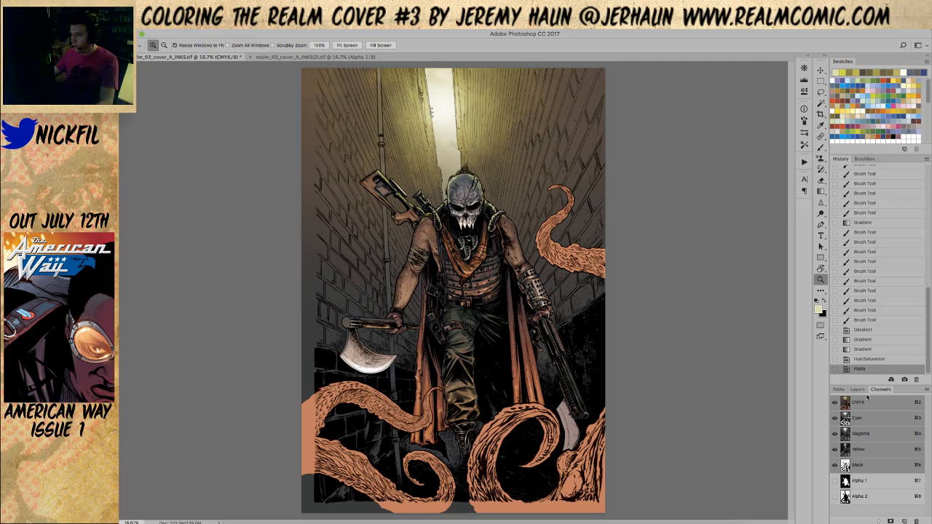
Examine the pasted inks around the sky strip and brick walls up close, comparing the states before and after the paste.
click(424, 164)
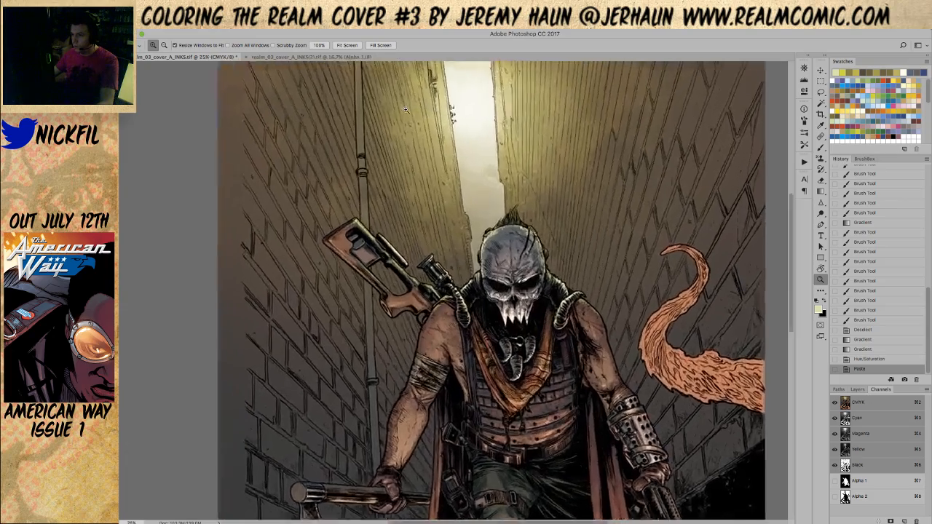
click(423, 165)
click(499, 200)
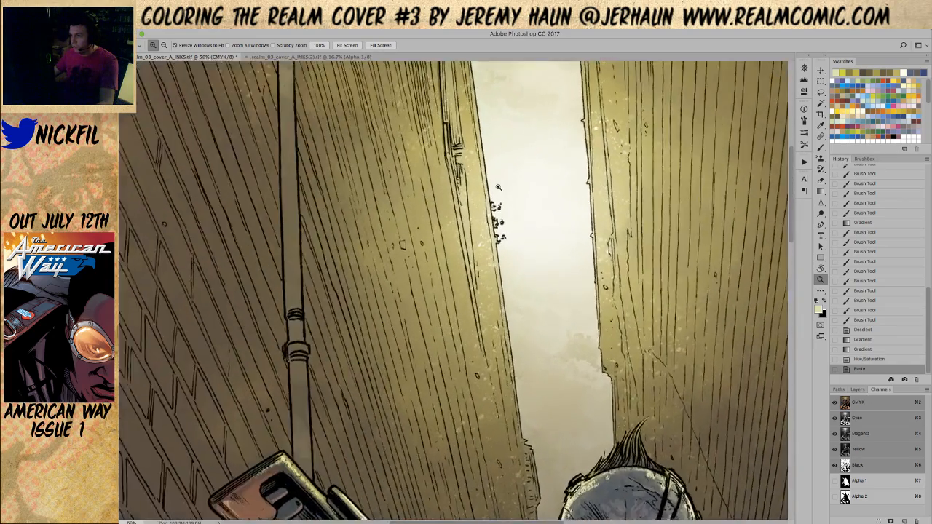
click(498, 200)
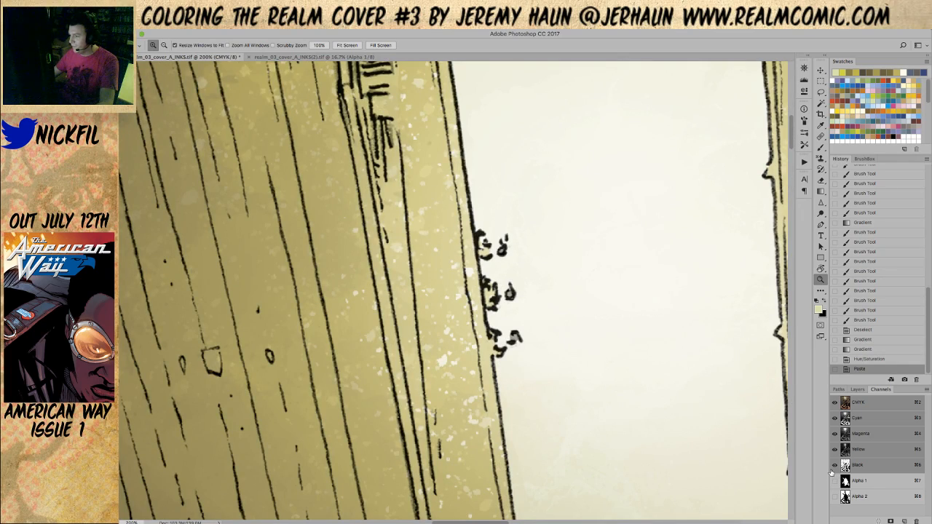
alt+click(576, 344)
alt+click(576, 344)
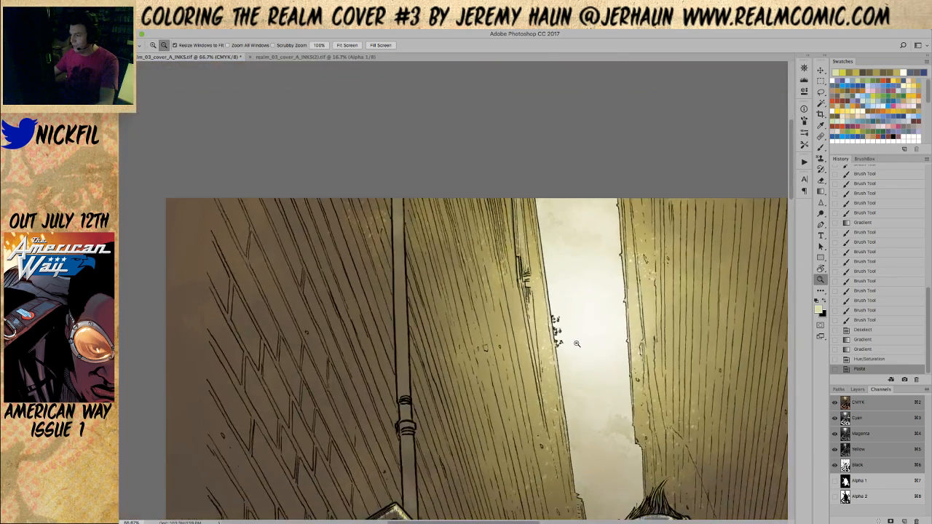
alt+click(577, 344)
alt+click(577, 344)
drag(544, 312, 531, 230)
click(531, 230)
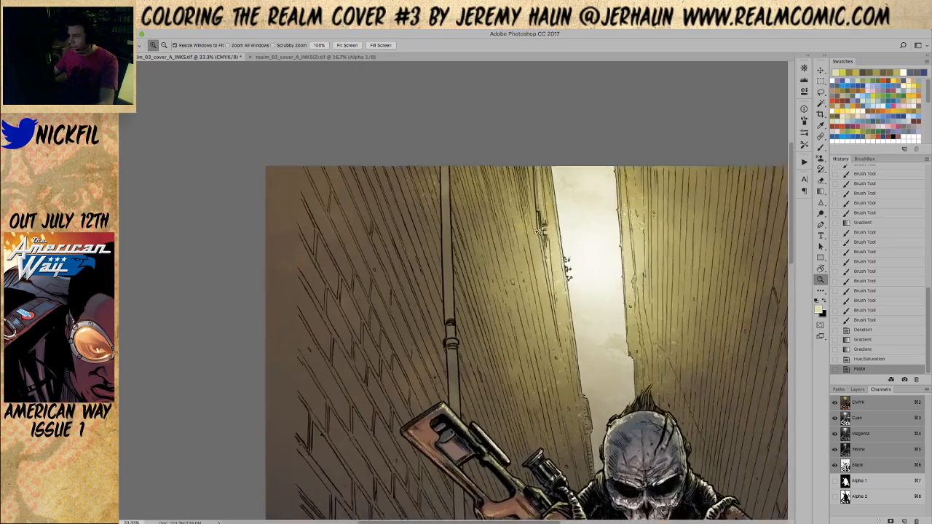
click(876, 360)
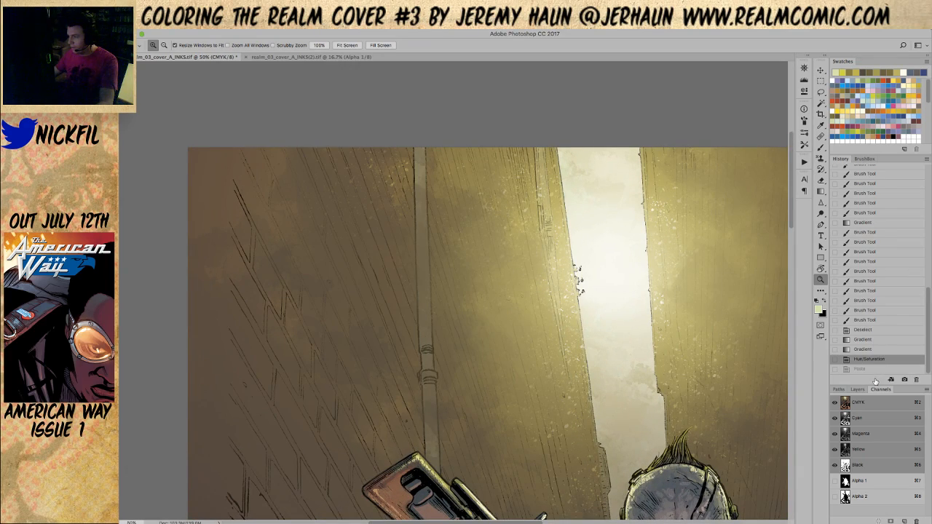
click(871, 370)
key(ctrl+0)
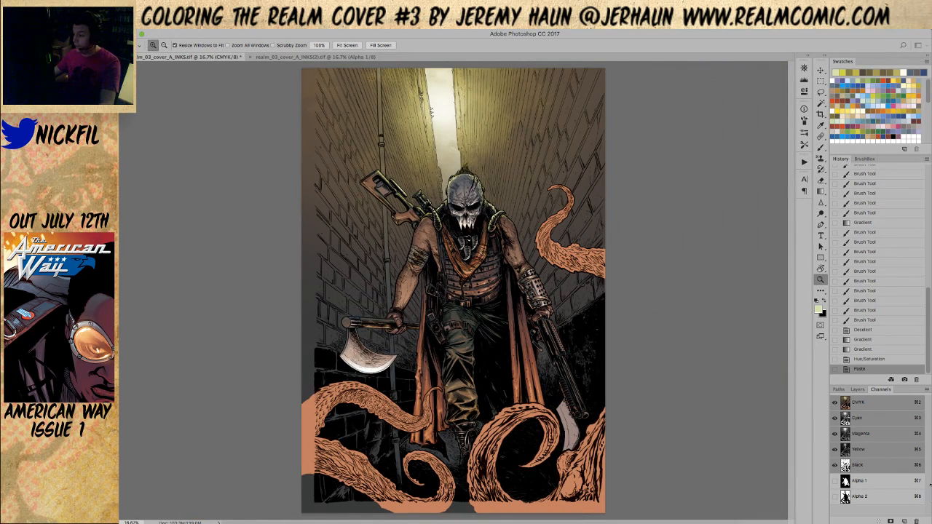
Paste the copied line art into a new alpha channel and return to the CMYK composite.
click(869, 482)
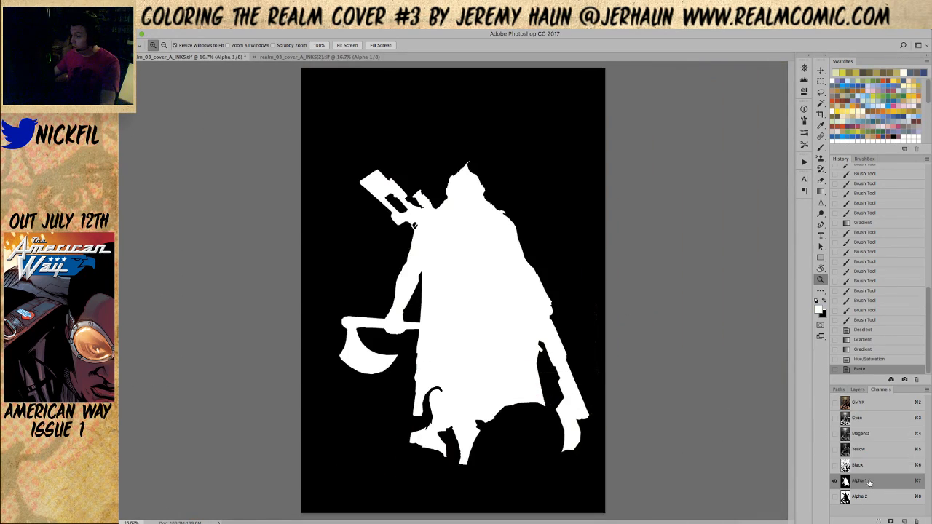
click(892, 520)
key(ctrl+v)
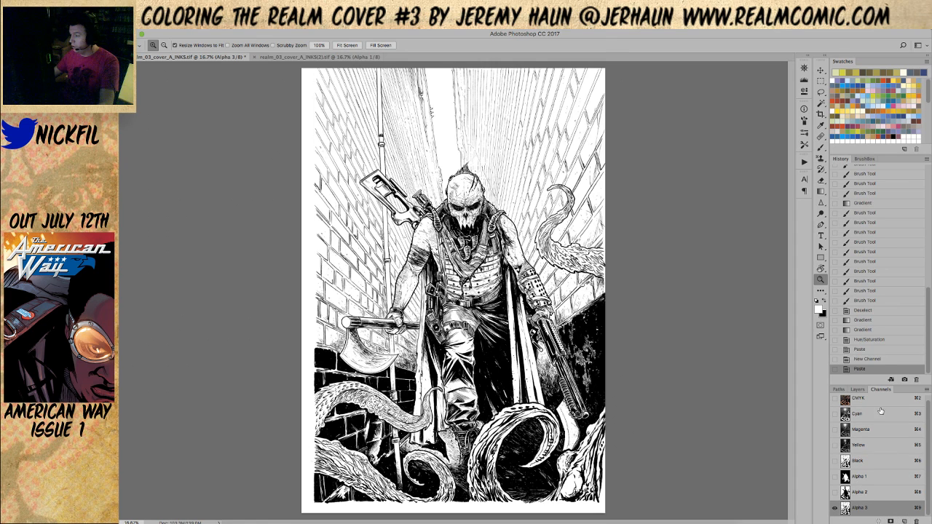
click(872, 401)
Close the realm_03_cover_A_INKS(2).tif document and show the whole coloured cover.
click(432, 172)
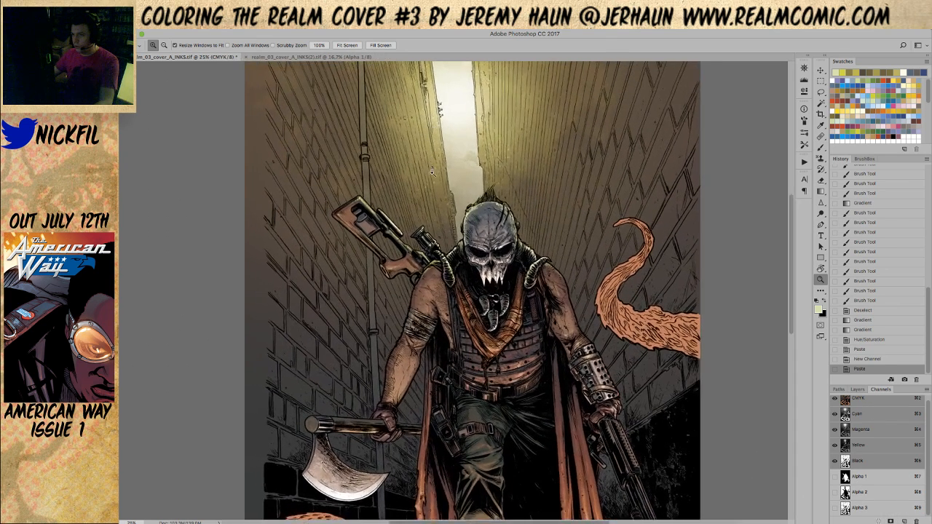
click(247, 57)
drag(453, 229, 505, 315)
alt+click(486, 272)
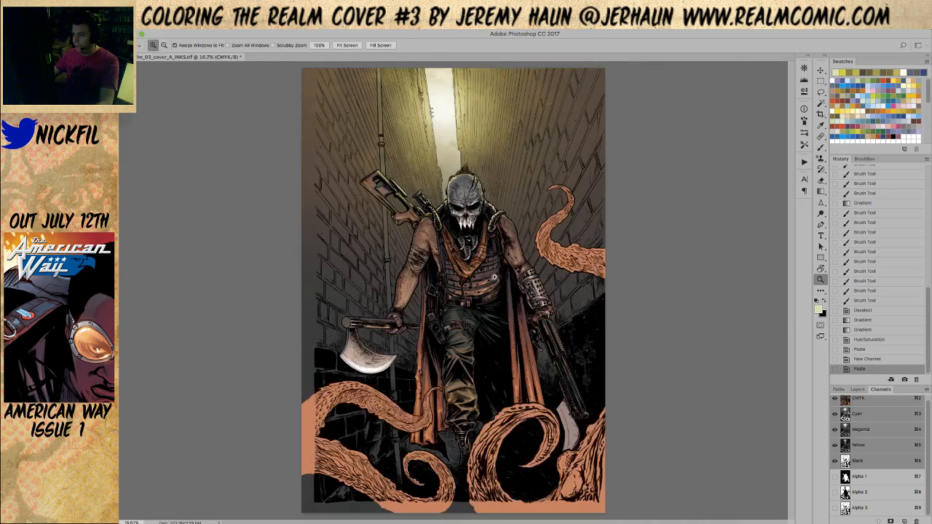
Set up the Pencil in Screen mode with a sampled khaki brown, and limit editing to the cyan, magenta and yellow channels.
click(398, 128)
click(454, 199)
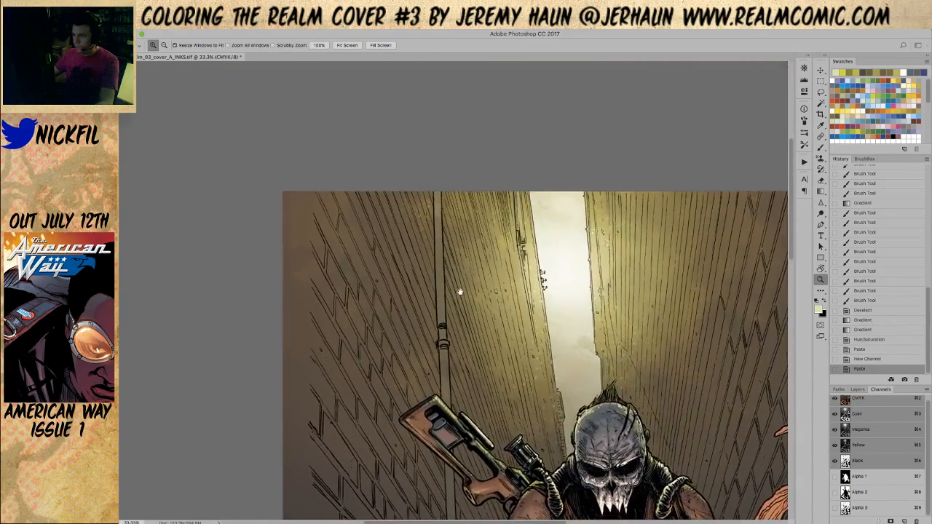
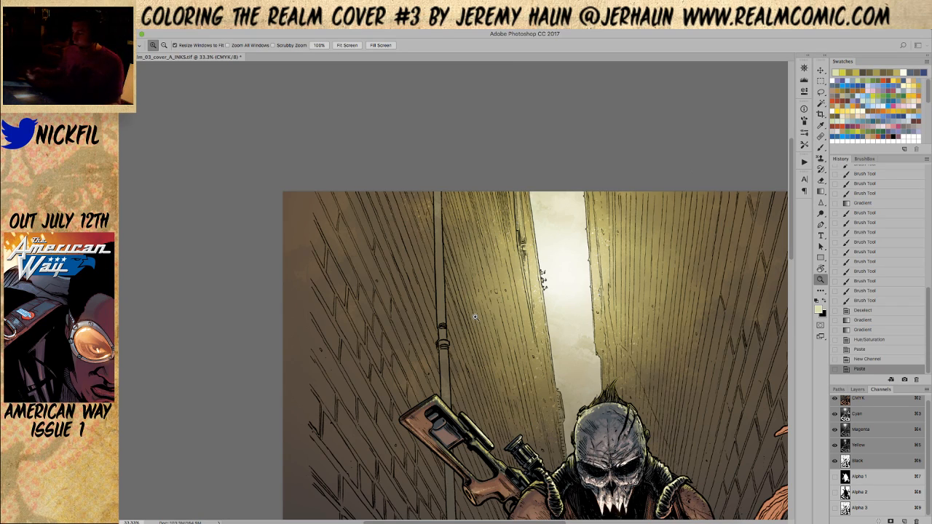
click(821, 146)
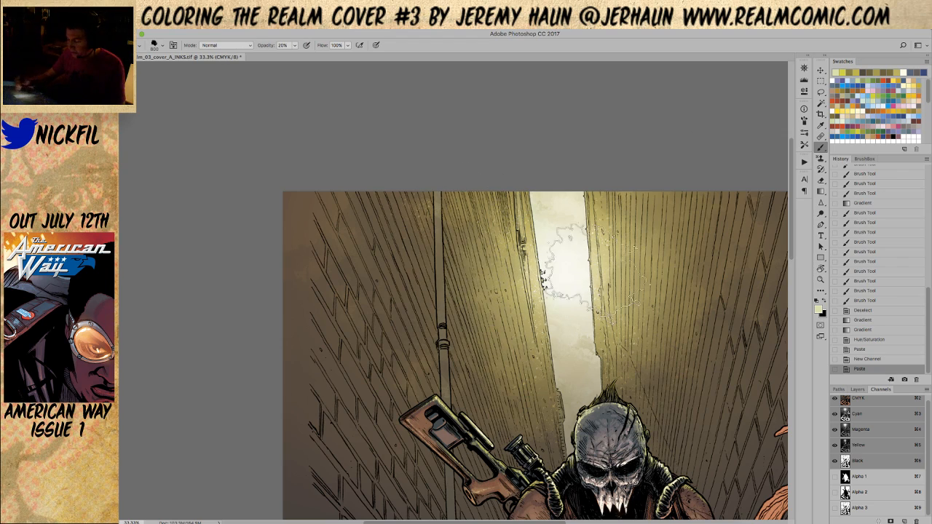
alt+click(570, 265)
key(shift+b)
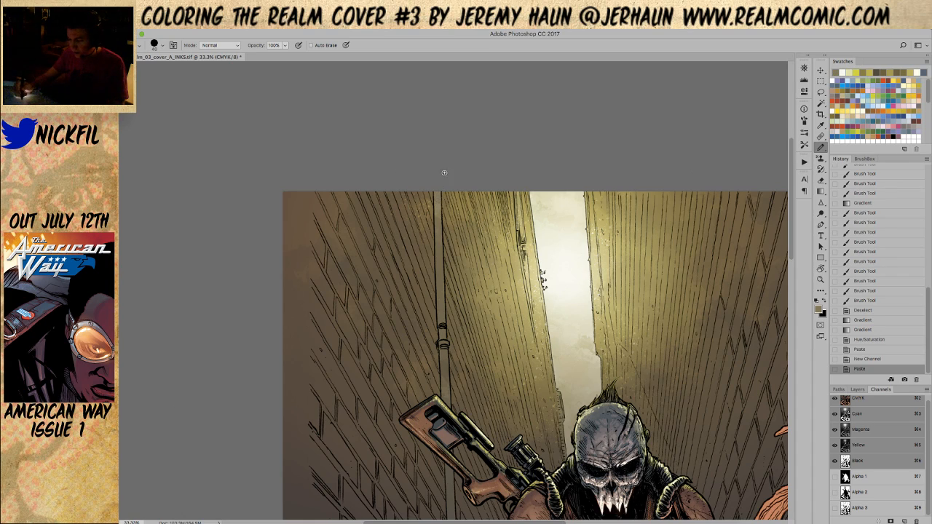
click(220, 45)
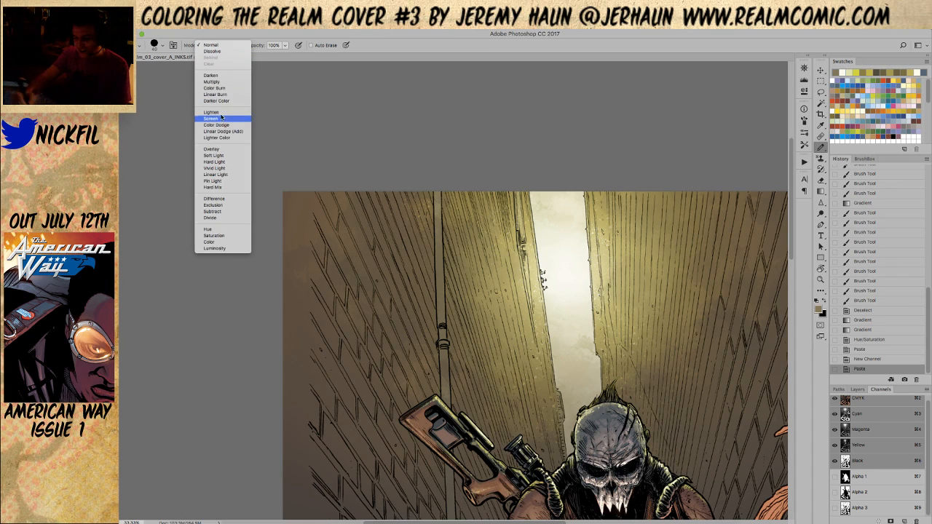
click(221, 119)
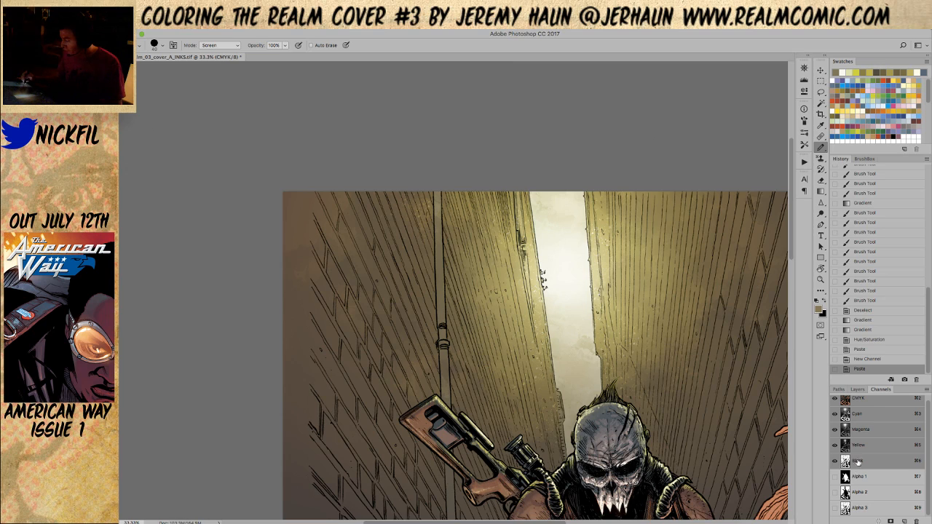
click(835, 461)
click(835, 461)
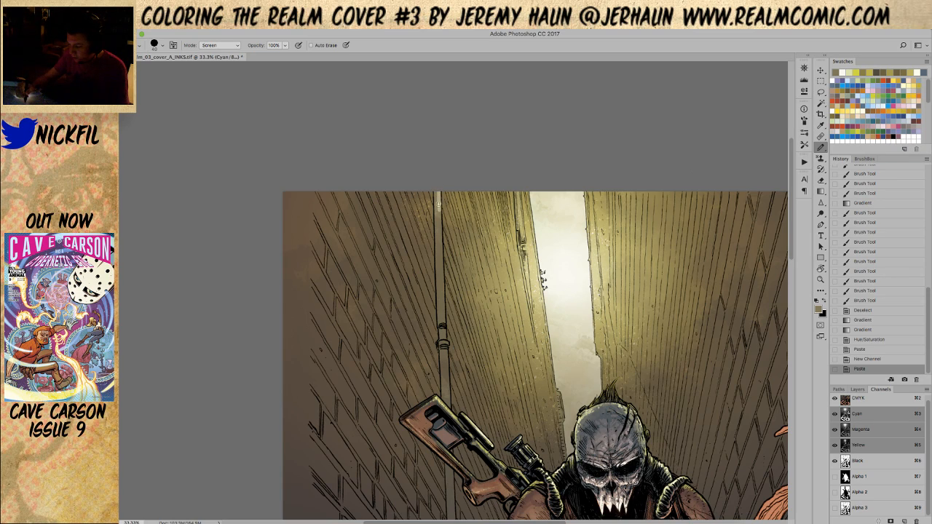
Paint khaki highlights down the wall pipe from the page's upper edge, past the rifle, to the section beside the bandaged forearm.
drag(438, 230, 438, 197)
drag(439, 261, 445, 348)
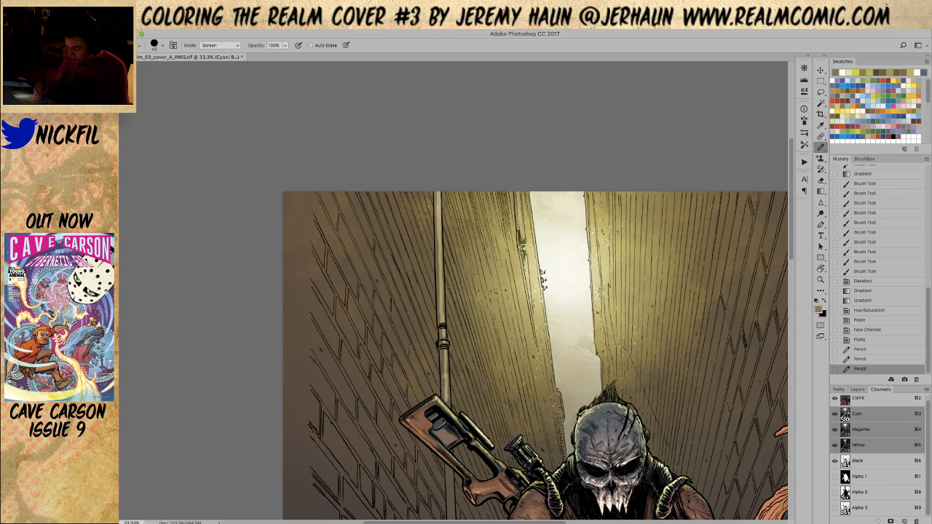
click(445, 399)
key(space)
drag(623, 443, 588, 280)
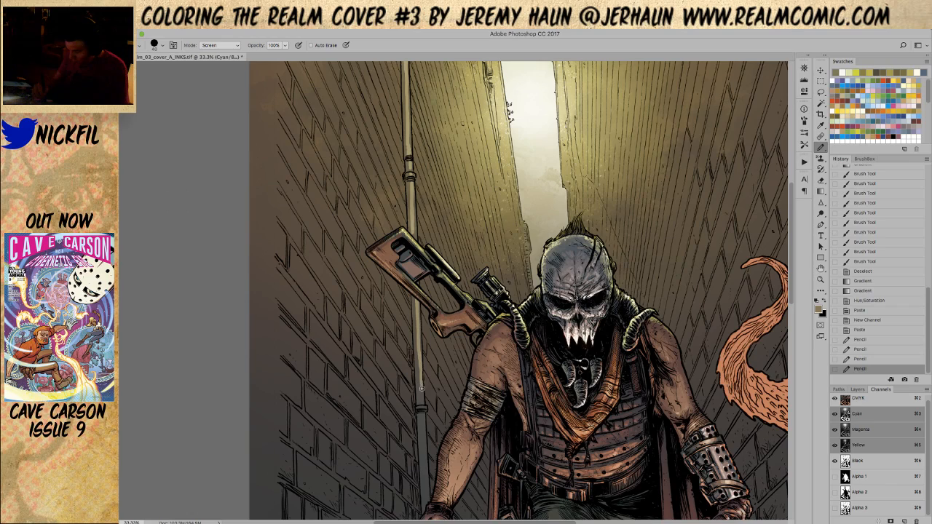
click(420, 402)
drag(421, 406, 421, 426)
click(427, 492)
Sample a dark grey from the pipe, lower the Pencil's opacity to 18%, and paint the pipe around the axe handle.
alt+click(421, 424)
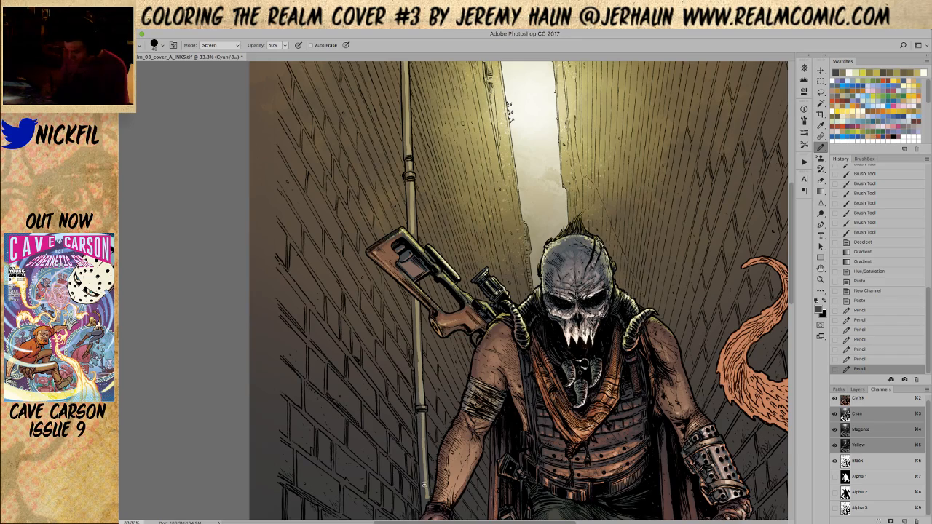
key(space)
drag(423, 483, 401, 338)
drag(401, 291, 408, 495)
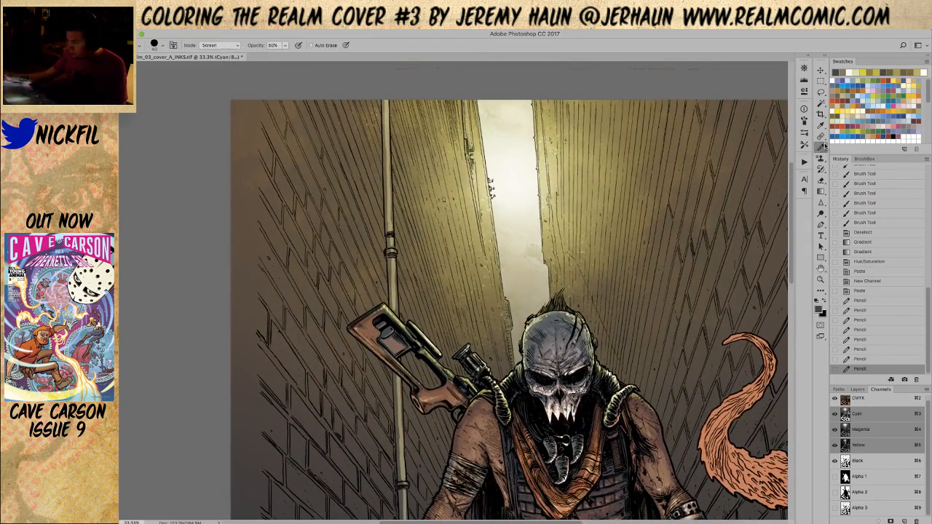
click(284, 45)
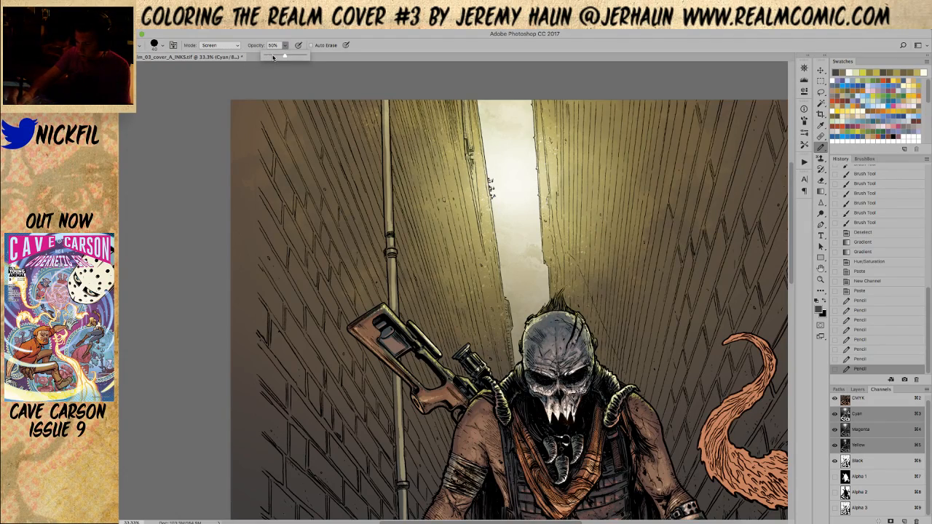
key(space)
drag(584, 397, 584, 49)
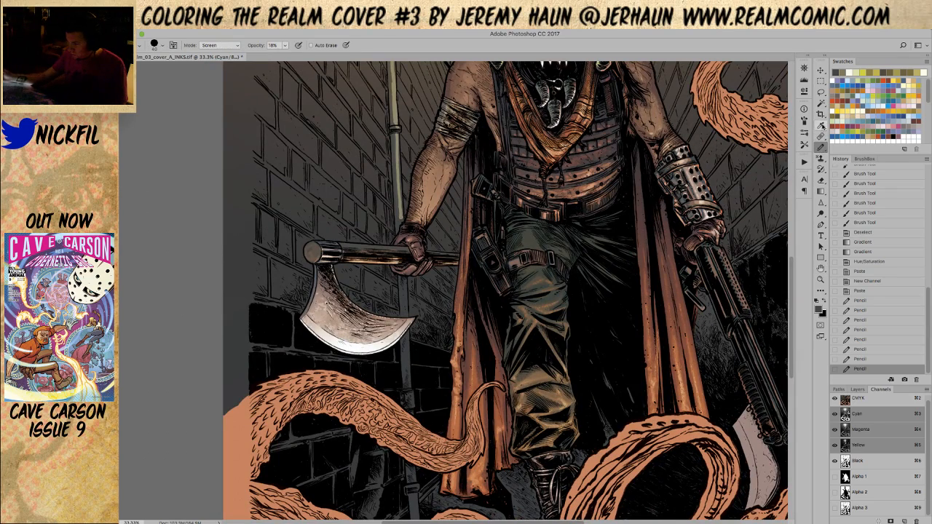
drag(404, 289, 408, 257)
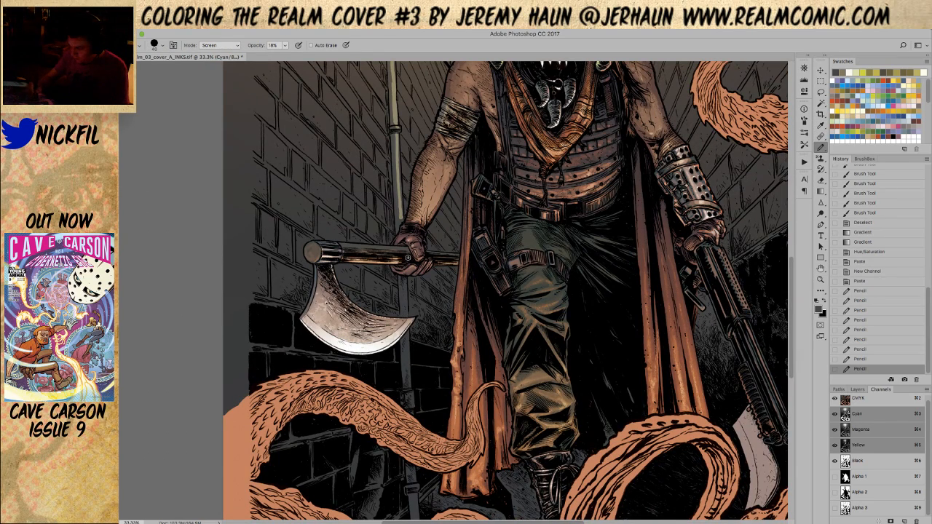
Sample the pipe's lighter khaki and, at 100% opacity, paint highlights on the pipe section behind and below the axe blade.
alt+click(399, 178)
mouse_move(405, 299)
mouse_down()
mouse_move(404, 282)
mouse_move(406, 311)
mouse_up()
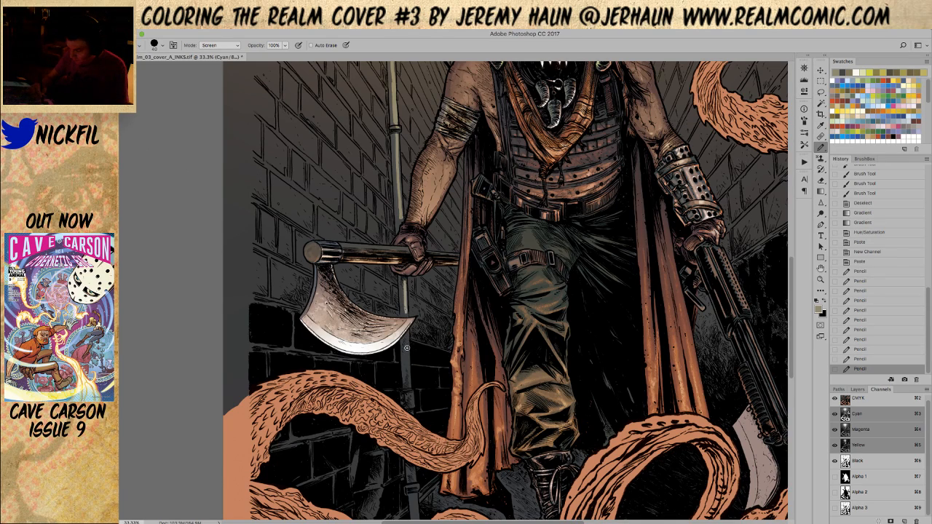
click(407, 370)
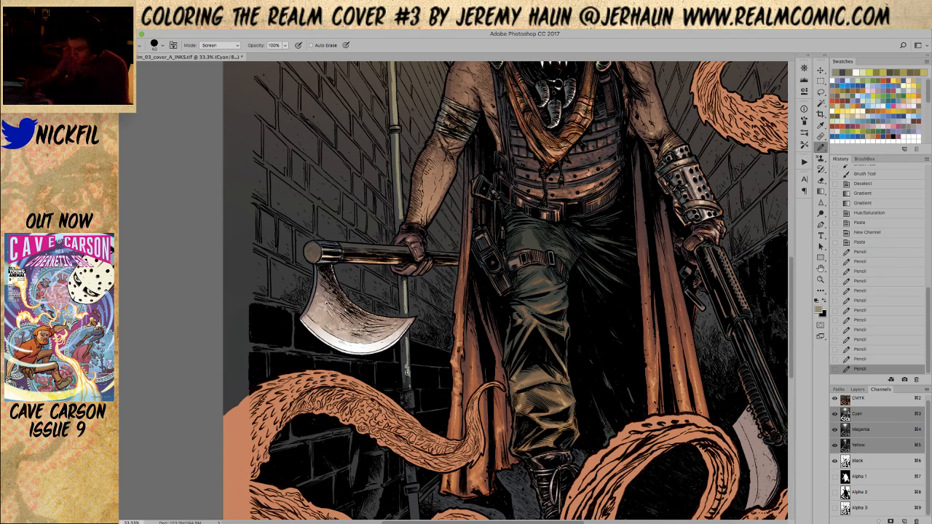
Set the Pencil's blending mode to Normal and switch to the Brush tool.
click(220, 45)
click(221, 33)
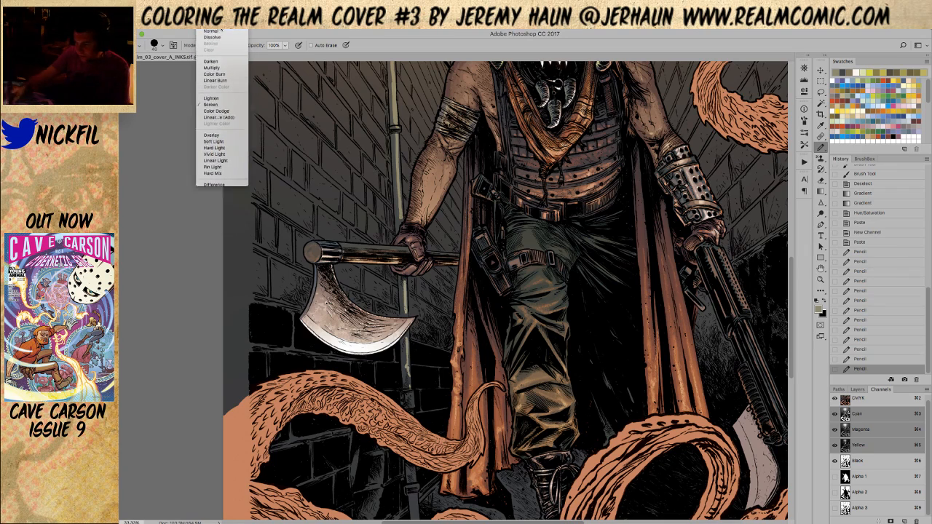
alt+click(823, 149)
alt+click(823, 149)
alt+click(822, 149)
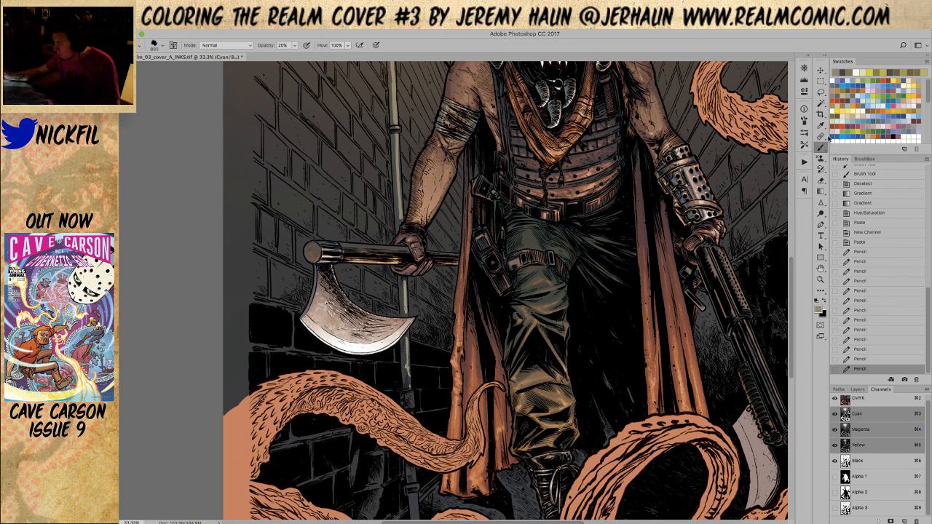
key(super+d)
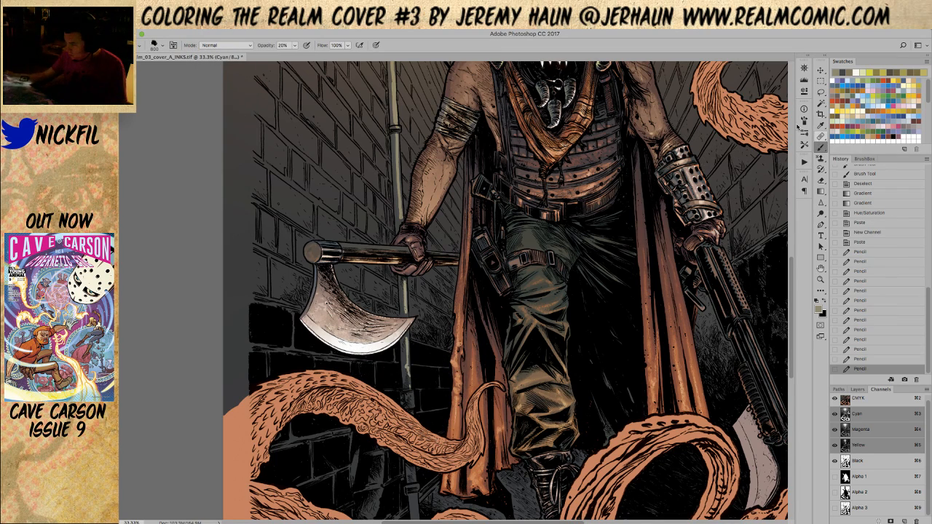
Load the Kyle's Dry Media - Conte 2 brush preset and set its opacity to 50%.
click(806, 134)
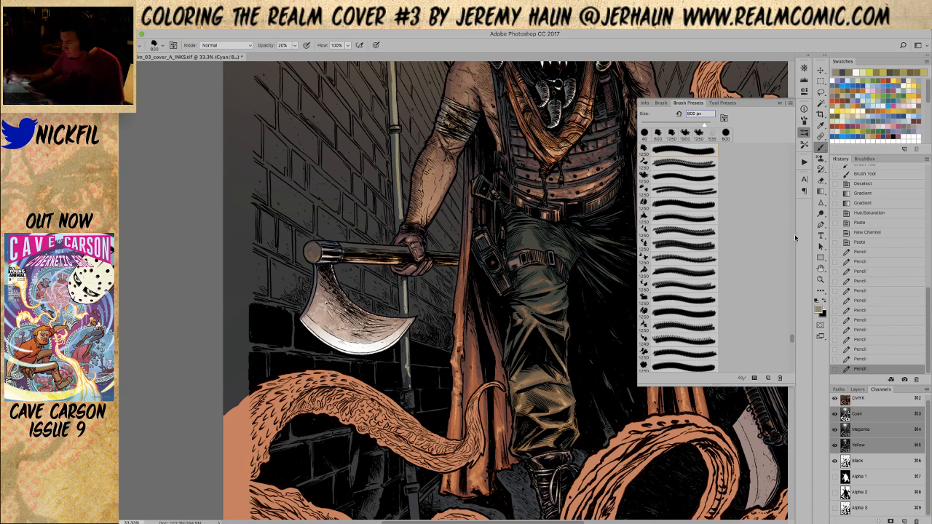
click(804, 145)
scroll(791, 241, down, 10)
scroll(791, 181, up, 8)
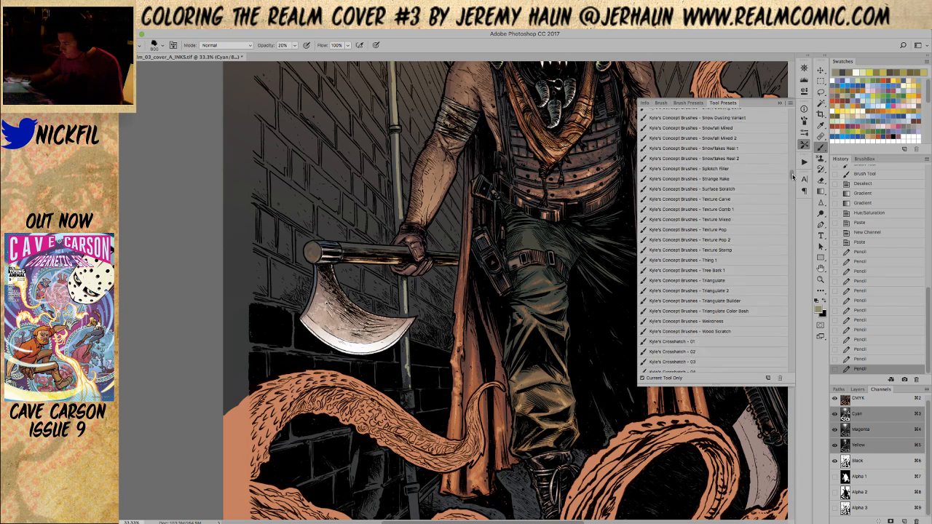
drag(793, 164, 795, 208)
scroll(763, 254, down, 5)
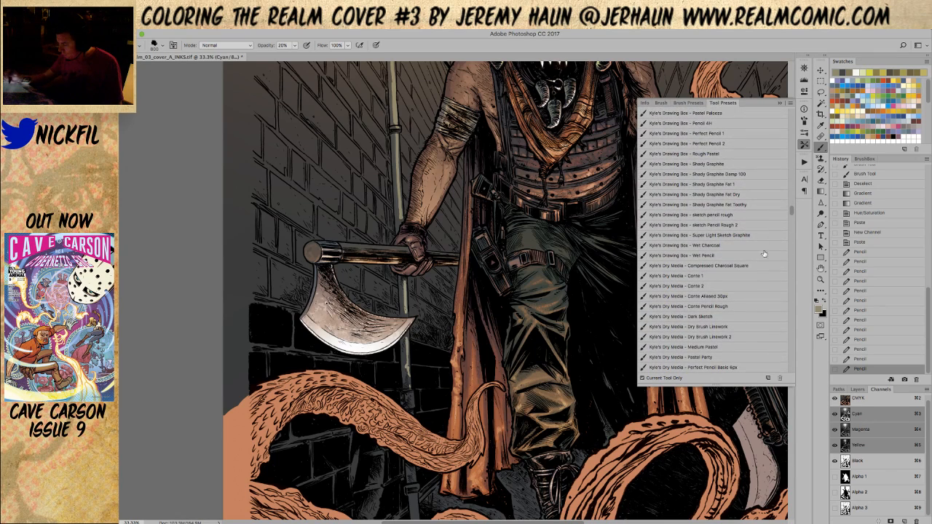
click(752, 287)
drag(793, 212, 792, 213)
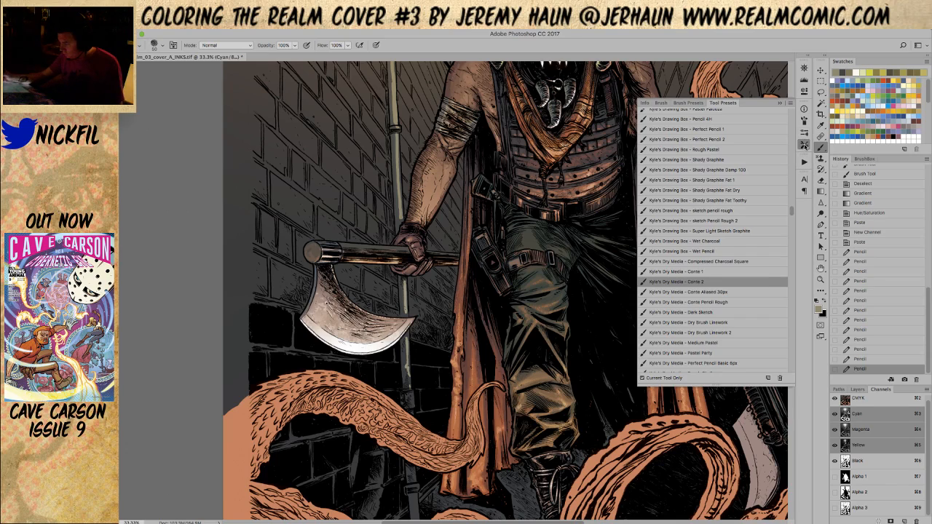
click(804, 145)
key(5)
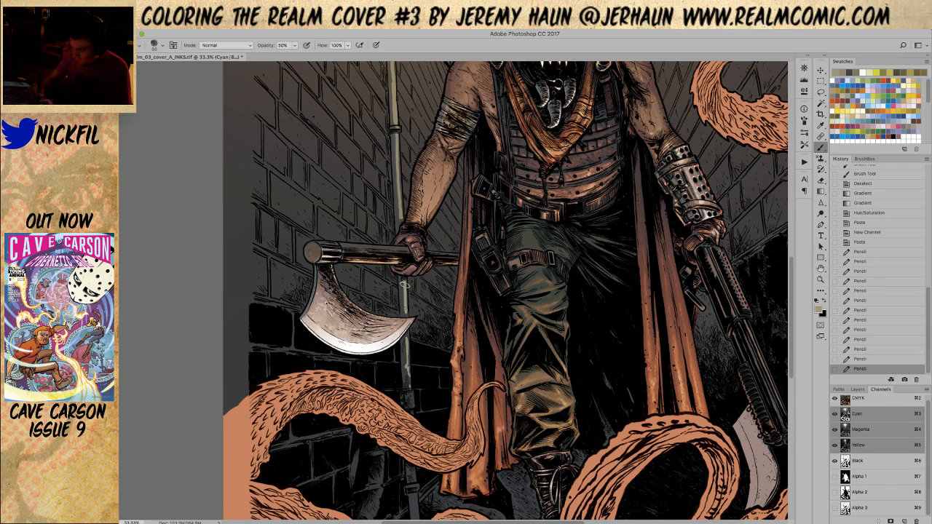
Texture the pipe around the axe blade with conte strokes, using the khaki and a dark grey sampled from the pipe.
click(406, 291)
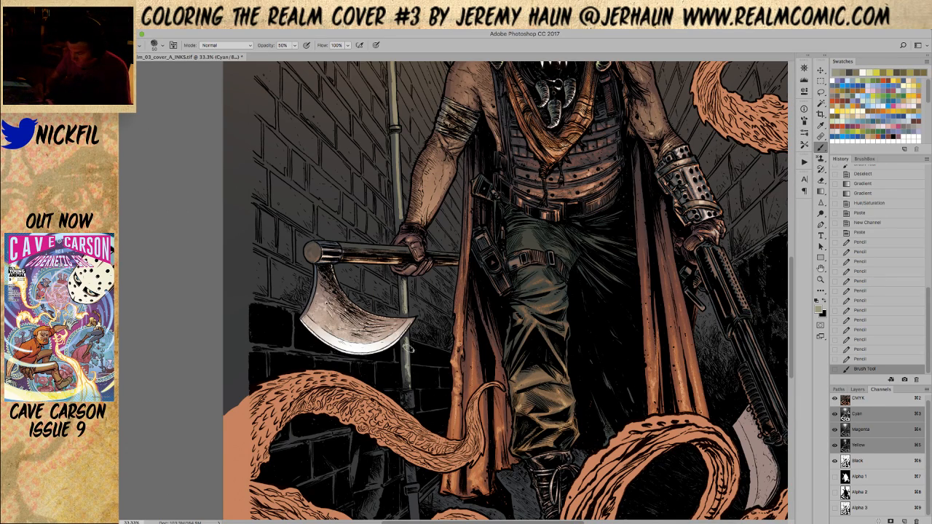
drag(410, 391, 410, 386)
alt+click(404, 357)
mouse_move(406, 346)
mouse_down()
mouse_move(411, 389)
mouse_move(410, 343)
mouse_up()
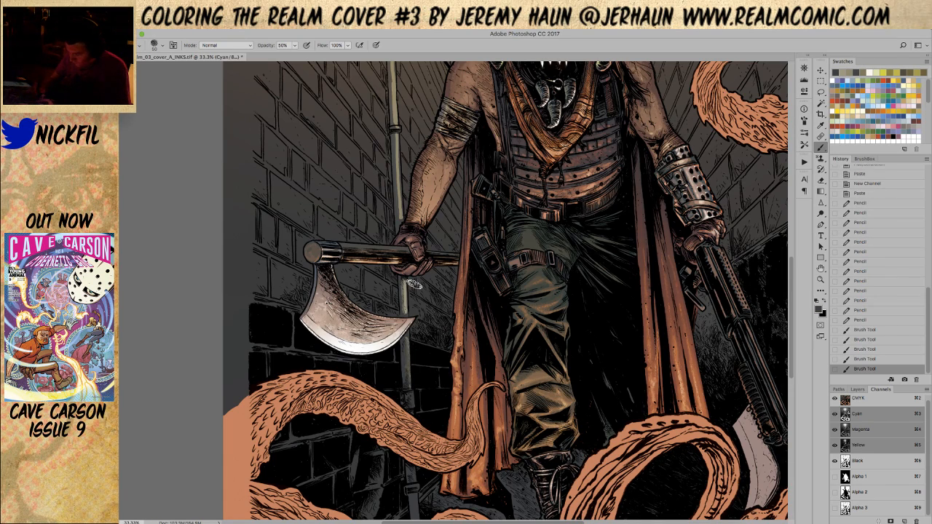
drag(409, 284, 407, 313)
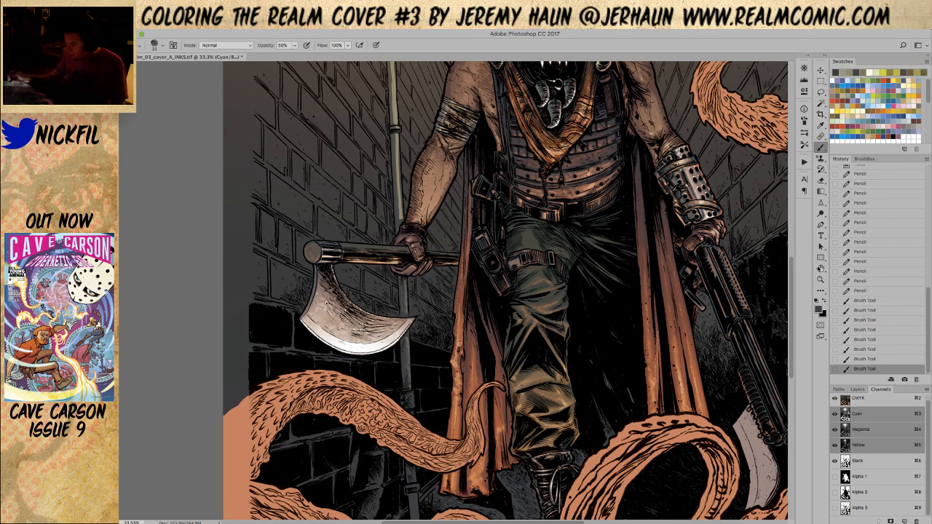
Brush dark grey conte shading onto the pipe between the joint beside the bandaged forearm and the axe hand.
key(h)
drag(516, 297, 554, 474)
click(821, 147)
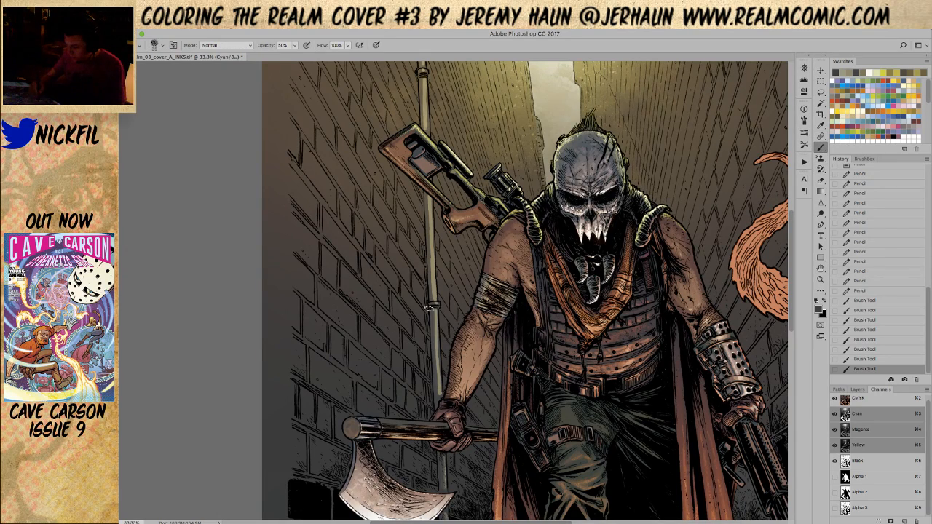
mouse_move(434, 309)
mouse_down()
mouse_move(441, 393)
mouse_move(435, 315)
mouse_up()
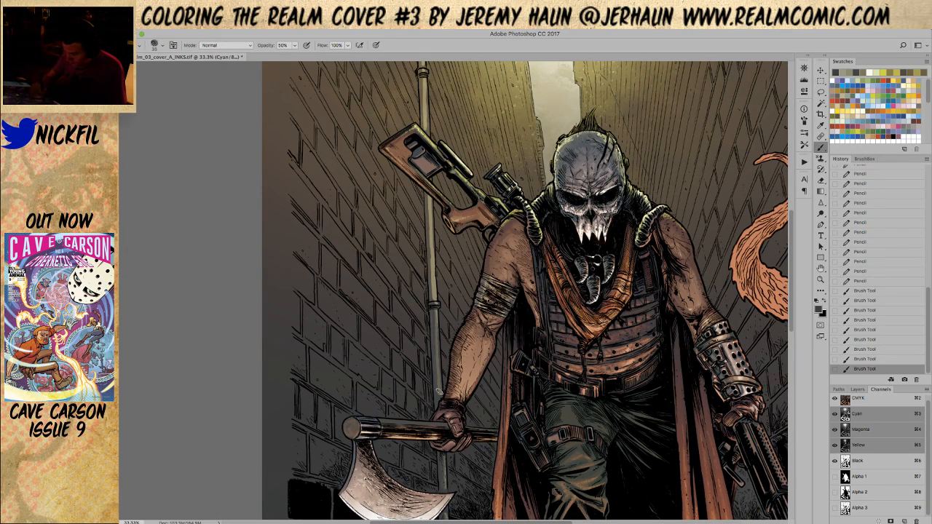
drag(439, 378, 440, 340)
drag(439, 391, 438, 394)
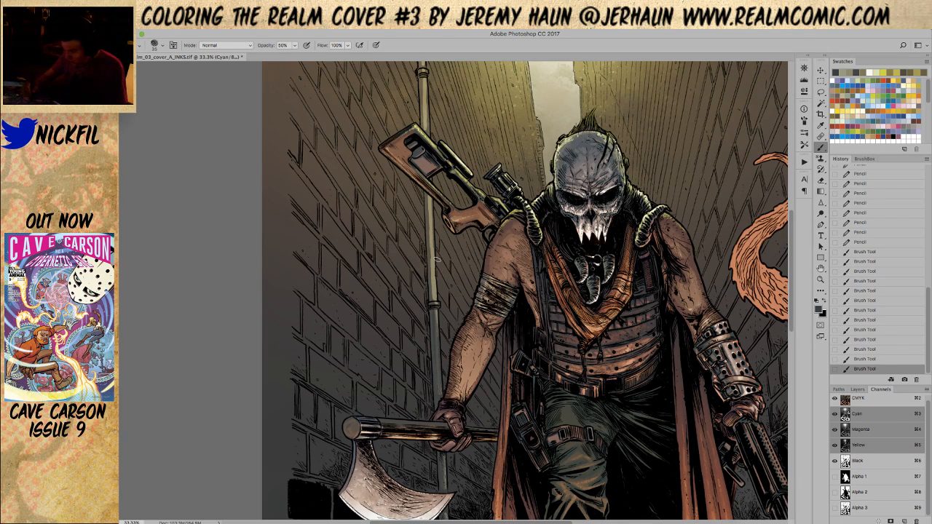
Shade the pipe between the rifle and the joint by the forearm, using brown and grey tones sampled from the artwork.
key(space)
drag(543, 280, 514, 386)
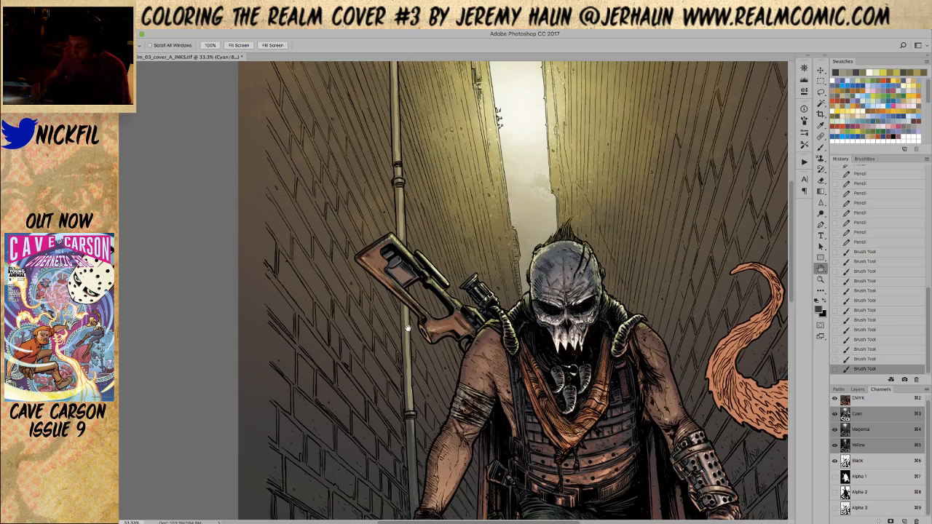
drag(404, 310, 399, 297)
key(b)
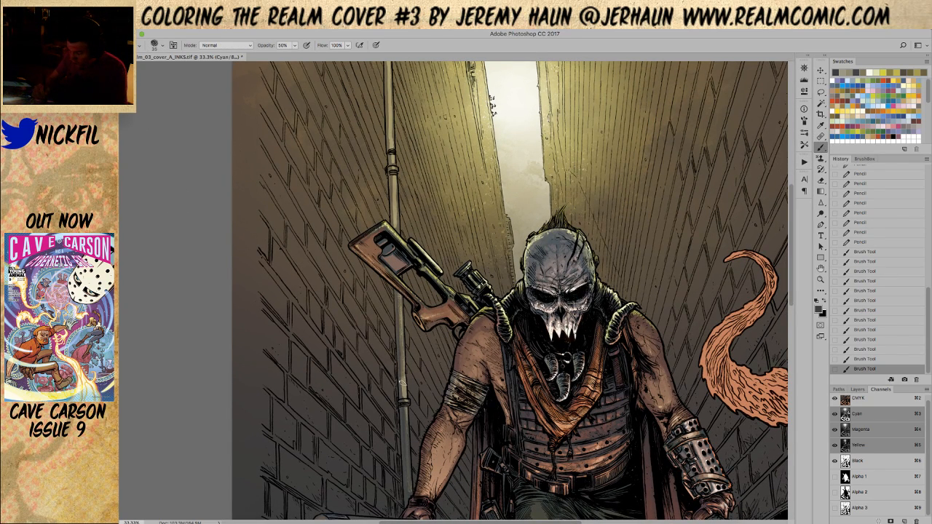
alt+click(397, 298)
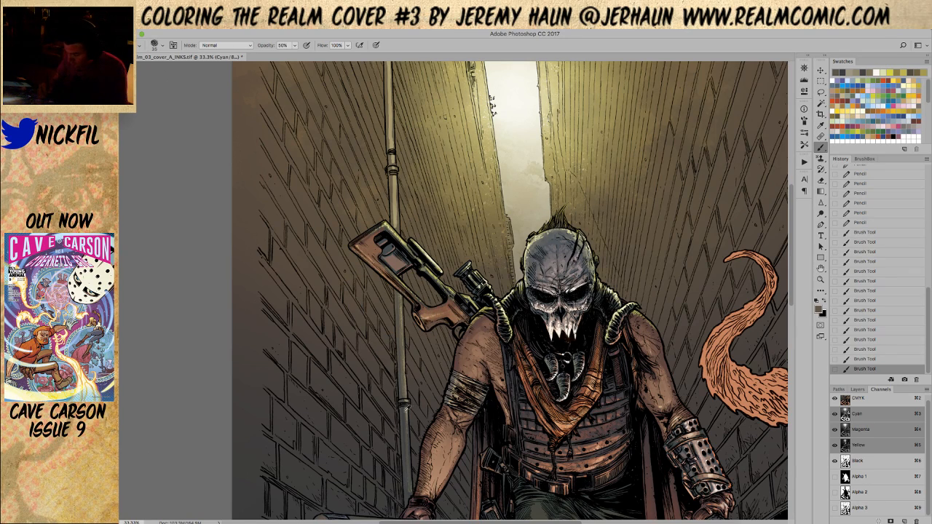
alt+click(403, 409)
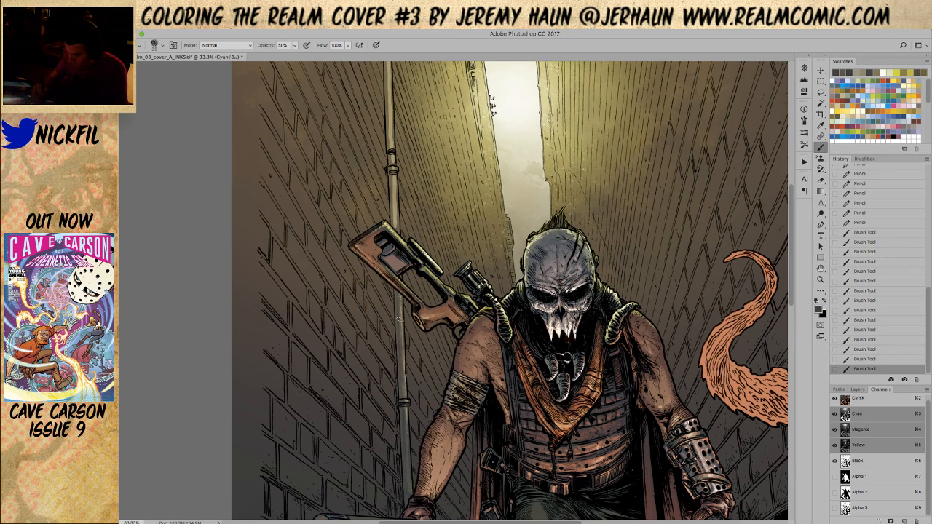
drag(400, 295, 402, 283)
Brush dark grey conte shading onto the pipe section between the upper coupling and the rifle stock.
click(821, 279)
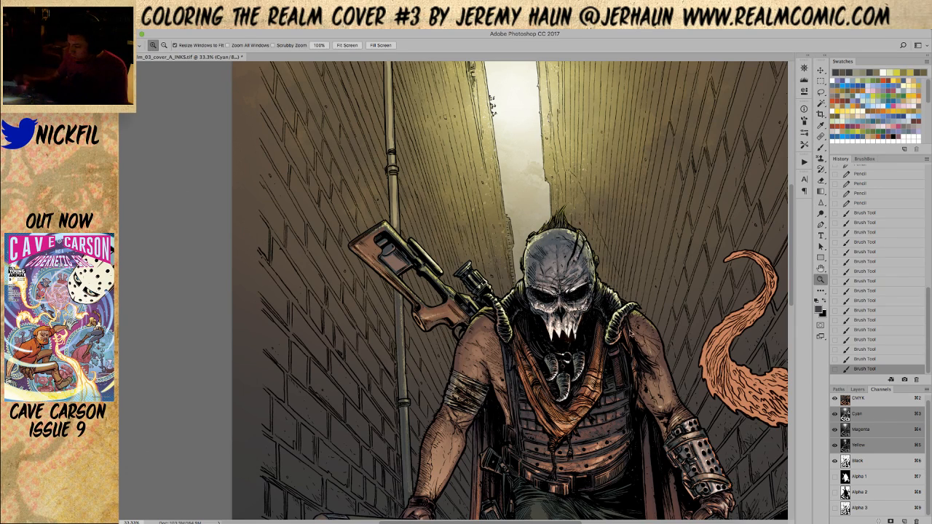
click(465, 428)
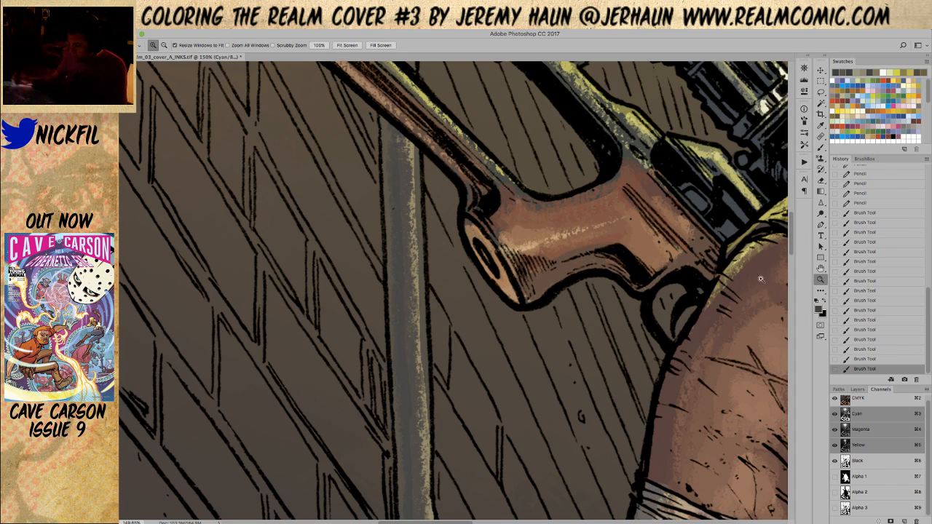
alt+click(524, 355)
alt+click(523, 355)
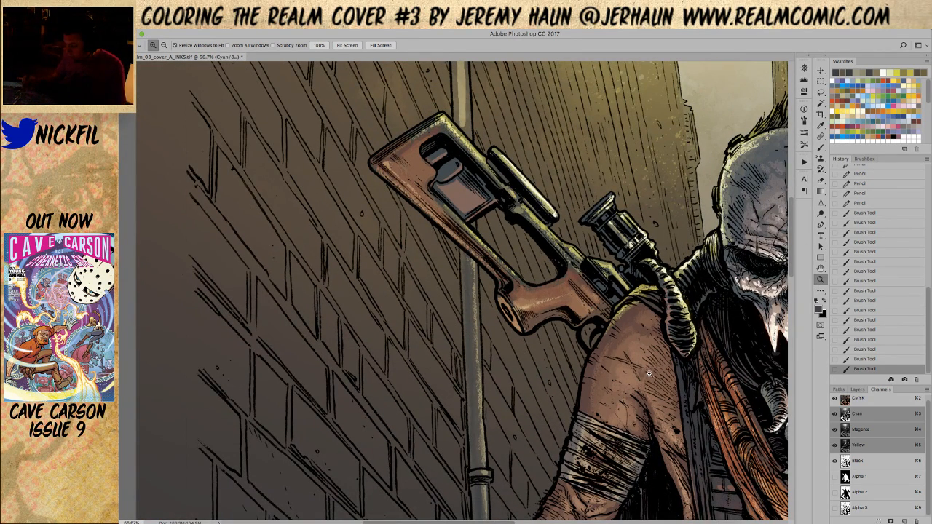
click(821, 268)
drag(575, 313, 551, 315)
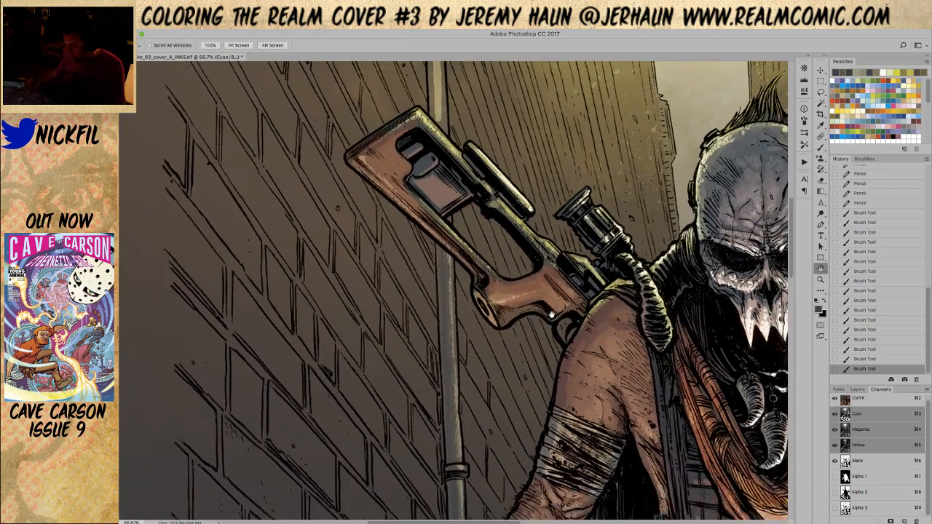
drag(573, 273, 562, 366)
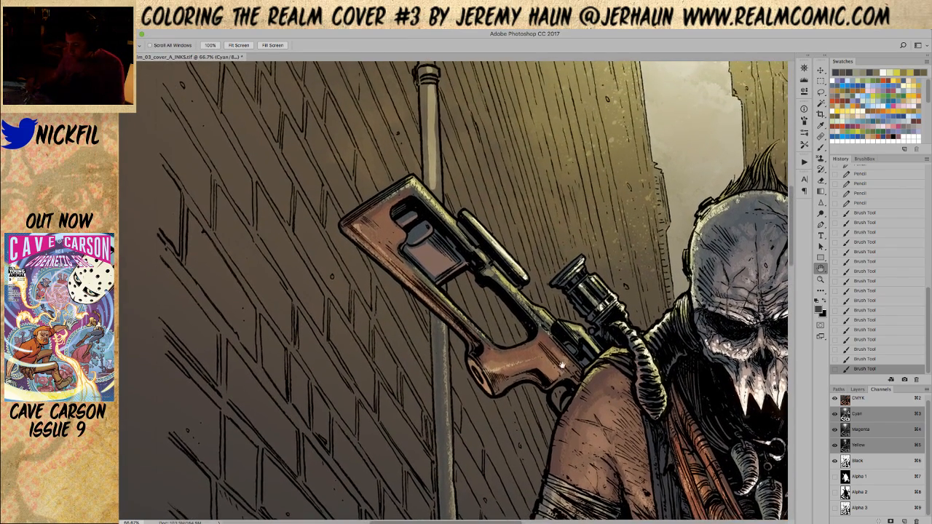
drag(561, 288, 562, 421)
key(b)
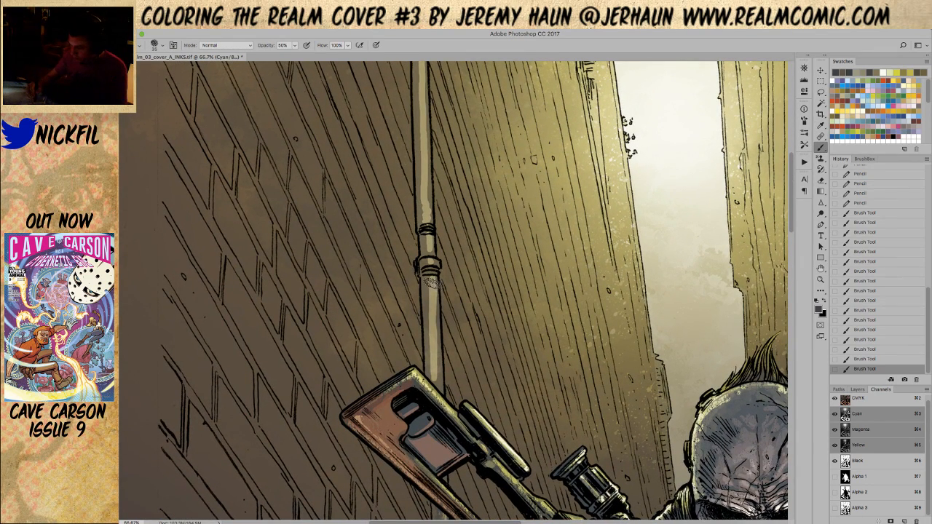
drag(431, 321, 433, 378)
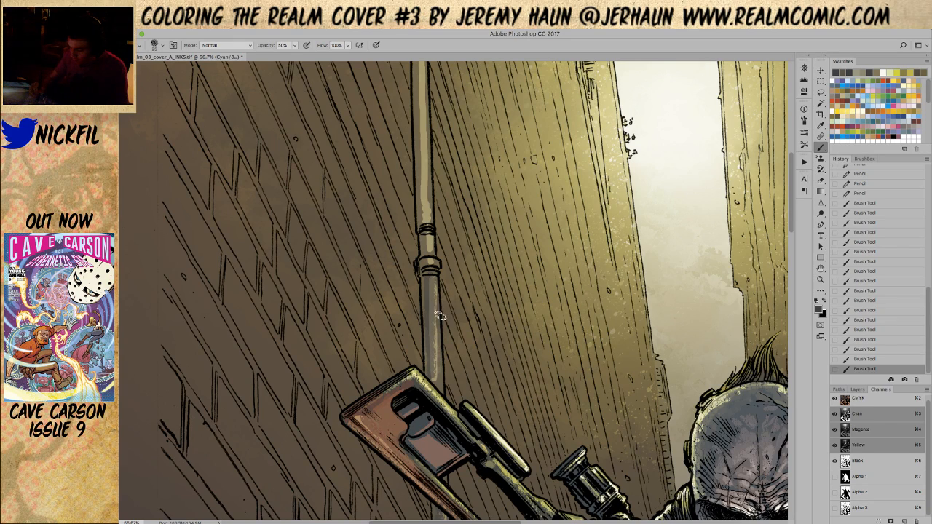
click(441, 284)
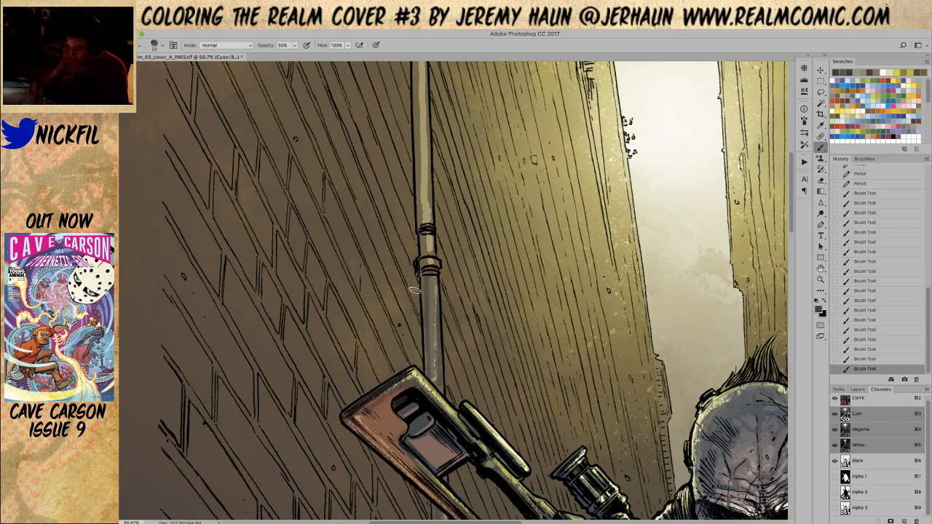
Brush dark grey conte shading onto the upper pipe coupling and the pipe section above it, up to the page edge.
click(431, 235)
click(431, 267)
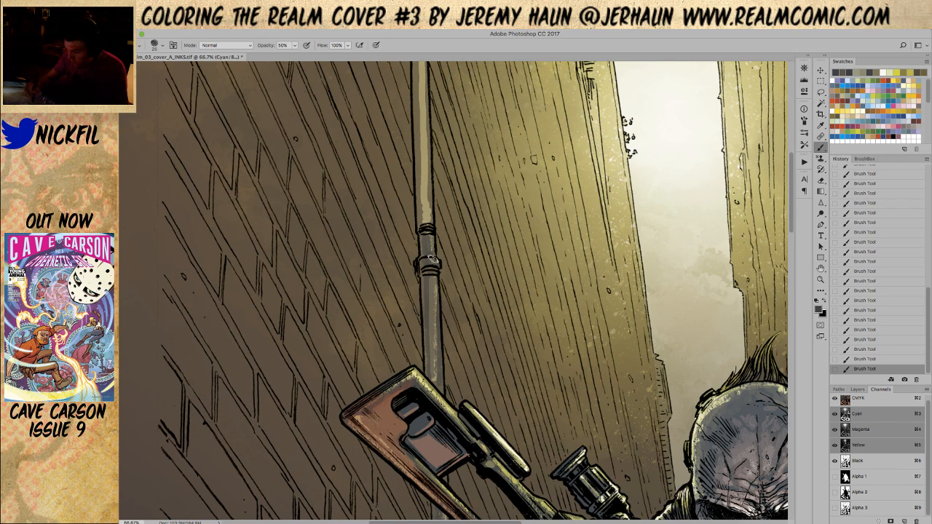
drag(566, 276, 563, 345)
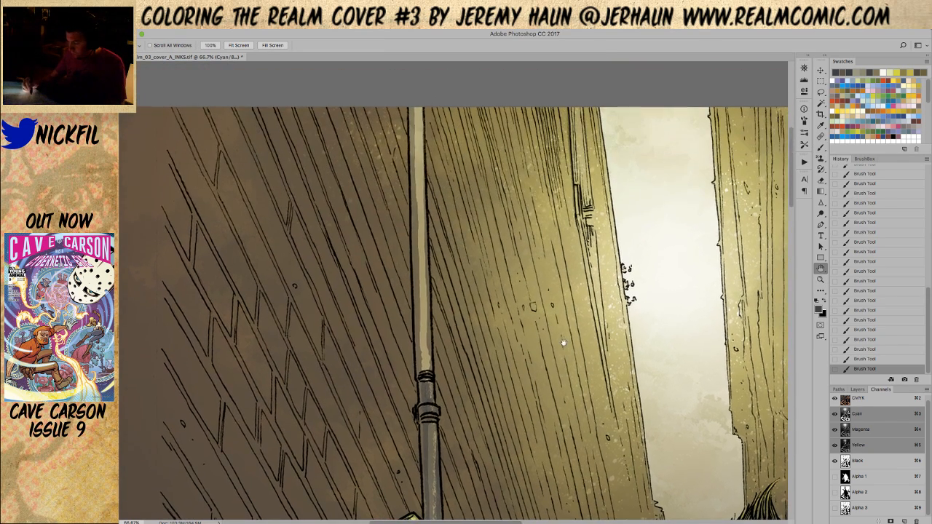
key(b)
drag(418, 119, 419, 161)
drag(418, 115, 421, 262)
drag(420, 204, 425, 356)
mouse_move(424, 323)
mouse_down()
mouse_move(426, 372)
mouse_move(426, 358)
mouse_up()
Sample the khaki at the pipe's top end and brush a 50% opacity highlight down the pipe past the upper coupling.
alt+click(416, 118)
alt+click(422, 120)
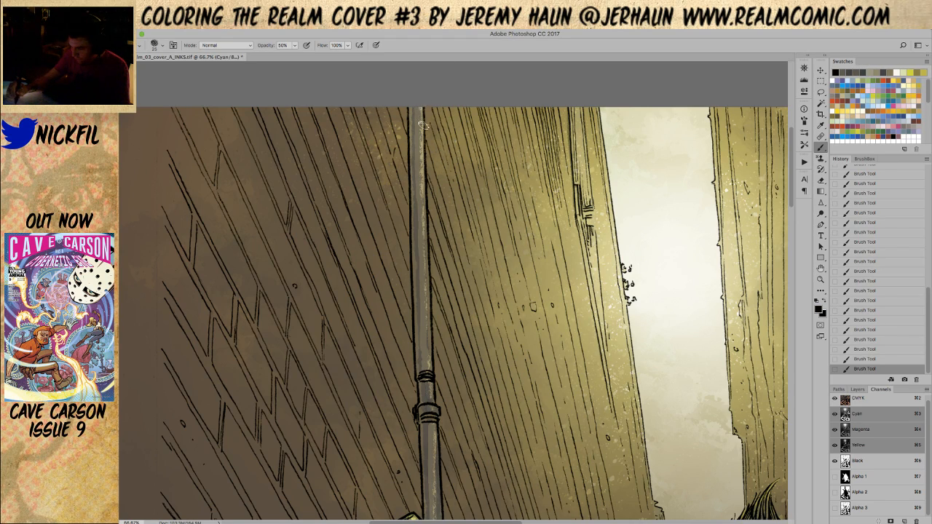
key(0)
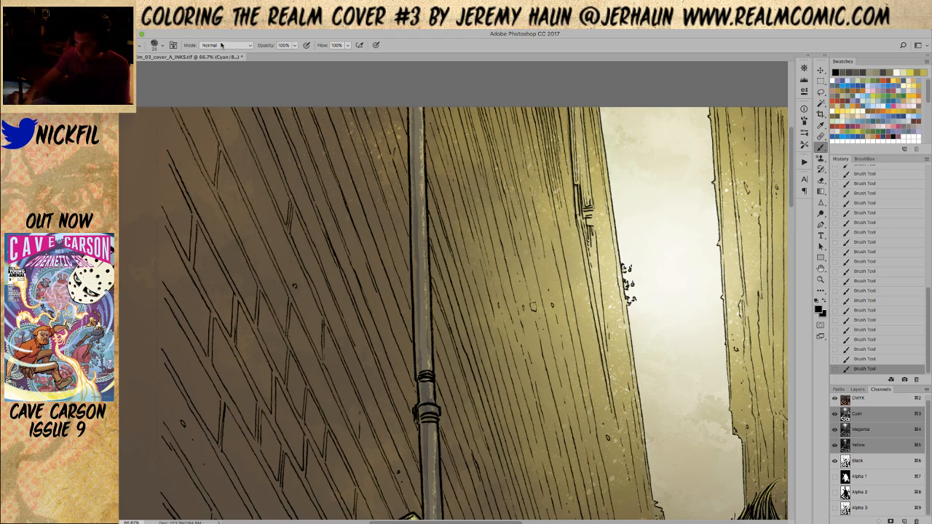
alt+click(422, 106)
key(5)
mouse_move(421, 111)
mouse_down()
mouse_move(426, 317)
mouse_move(439, 398)
mouse_move(432, 413)
mouse_move(445, 421)
mouse_move(432, 436)
mouse_move(430, 428)
mouse_move(440, 493)
mouse_up()
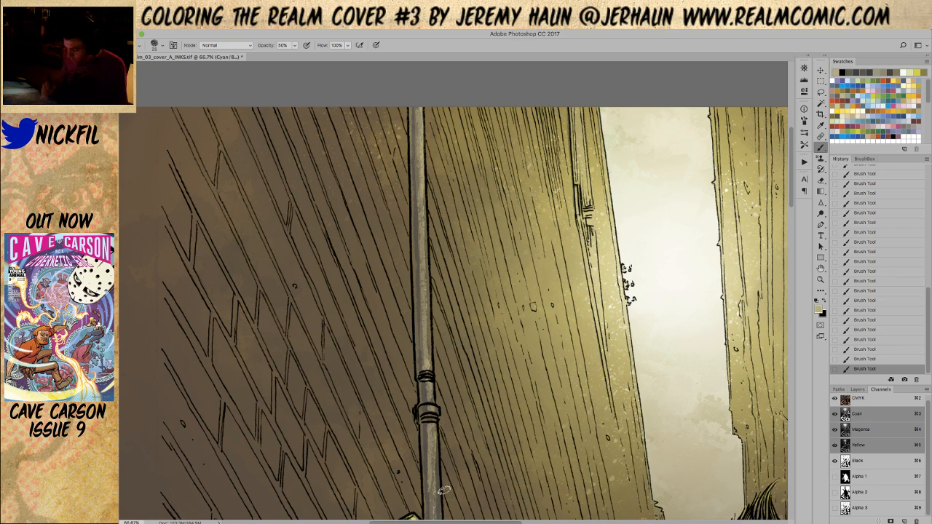
Brush a grey tone sampled just below the upper coupling down the pipe to the rifle stock.
key(space)
drag(707, 480, 683, 348)
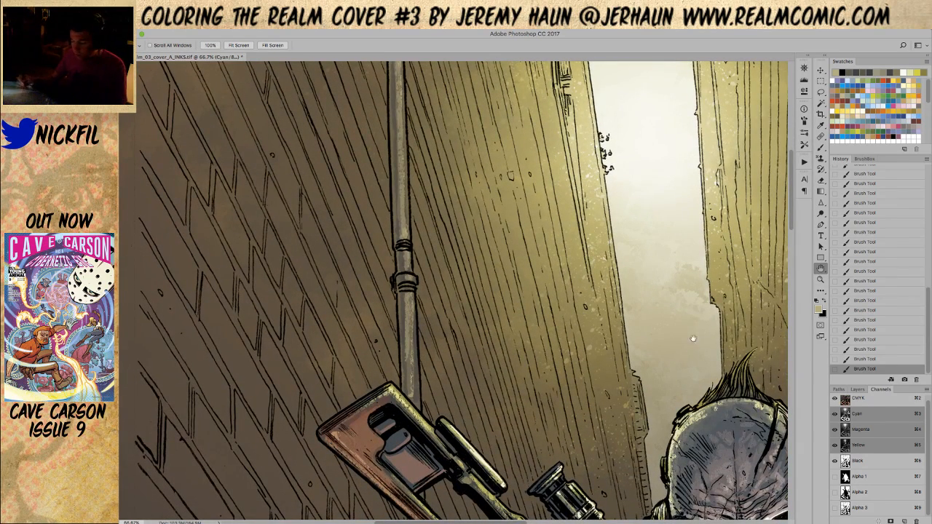
click(820, 147)
alt+click(408, 297)
drag(408, 297, 408, 364)
drag(408, 307, 408, 375)
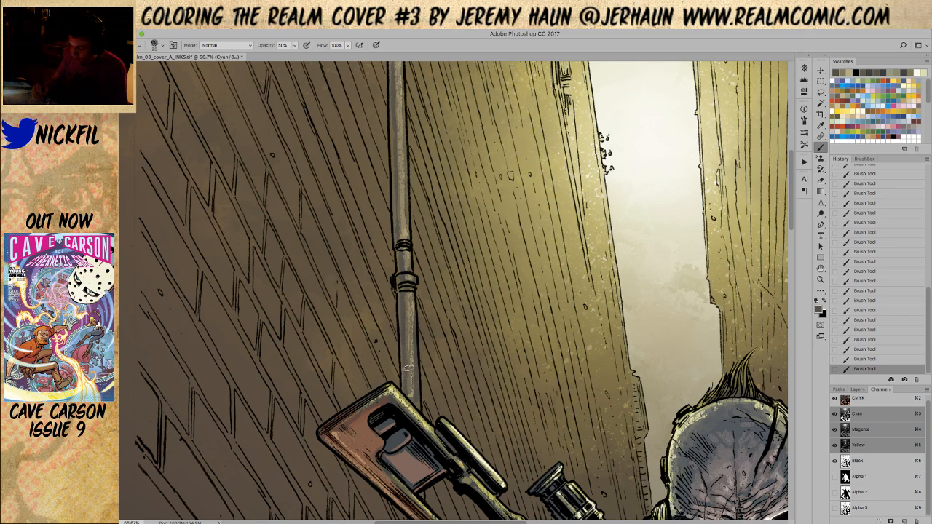
Refine the pipe shading above the rifle stock at 100% brush opacity, using tones sampled from the pipe.
alt+click(409, 294)
key(0)
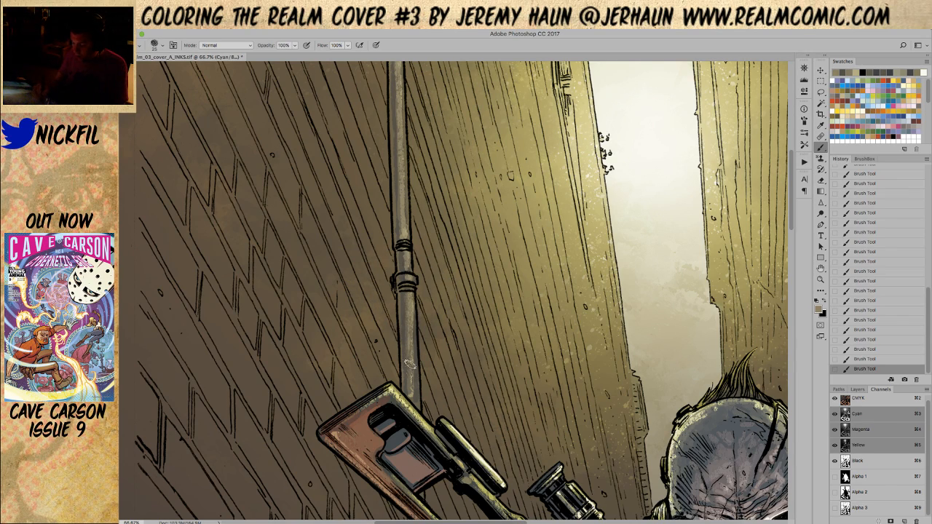
alt+click(408, 332)
drag(407, 332, 410, 389)
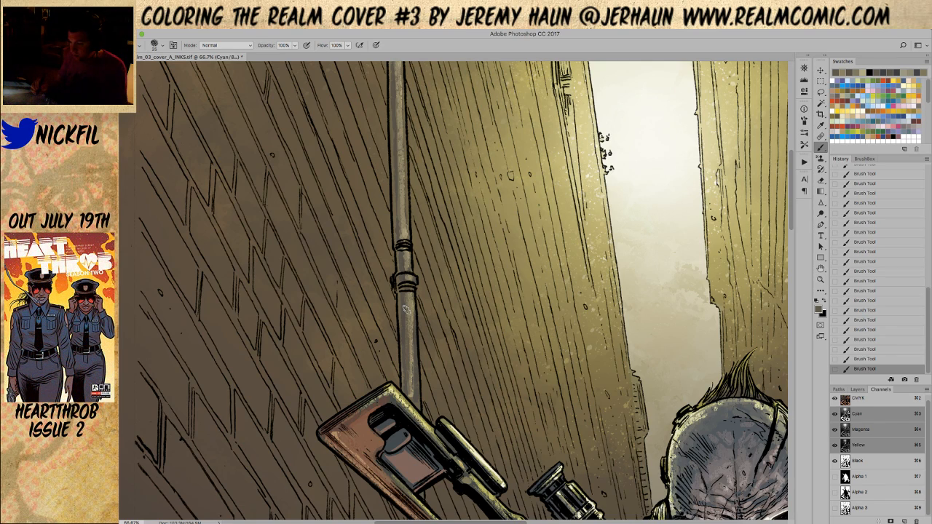
alt+click(409, 202)
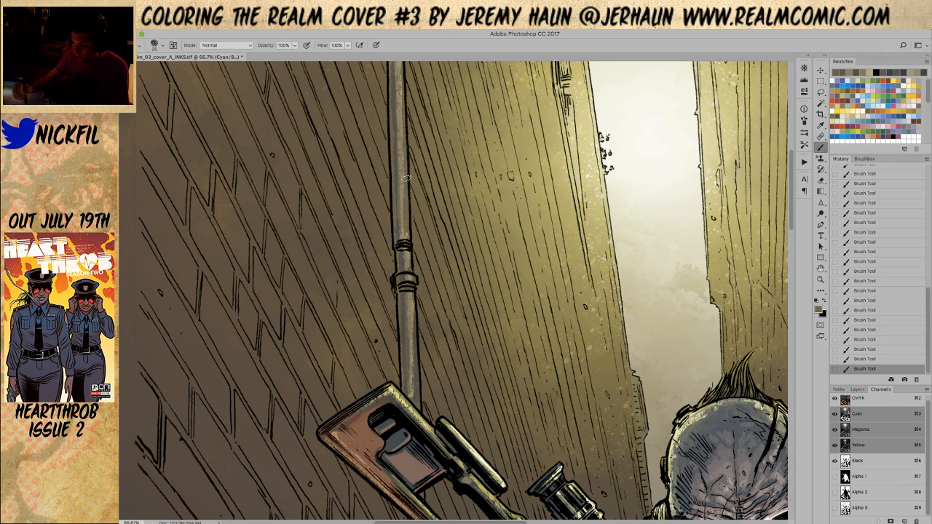
Examine the shaded pipe from the rifle down to the axe hand and back up to the top of the cover.
key(space)
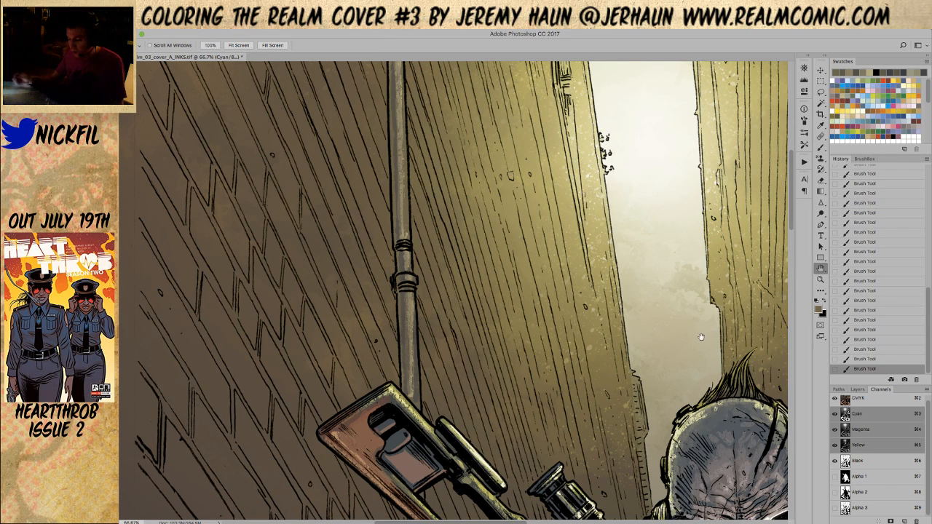
drag(506, 398, 517, 326)
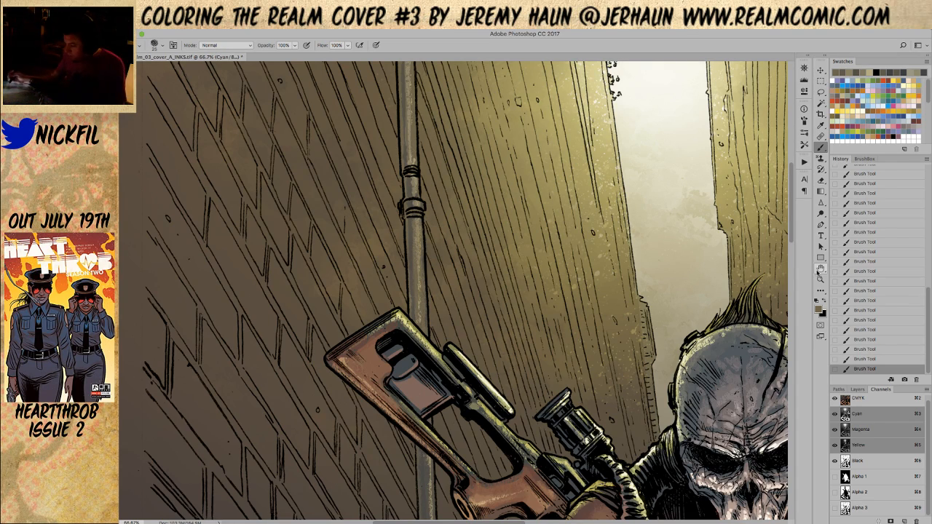
key(h)
drag(537, 409, 474, 174)
key(b)
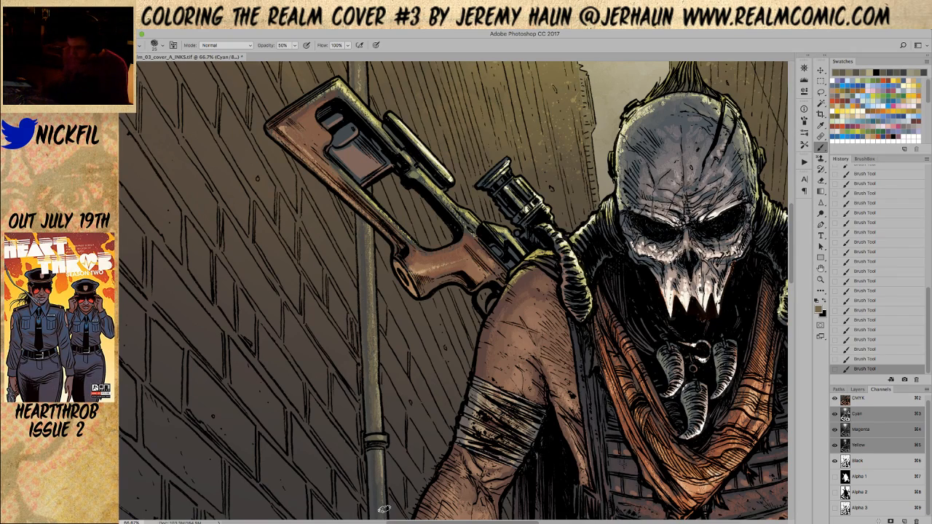
click(821, 269)
drag(483, 438, 490, 290)
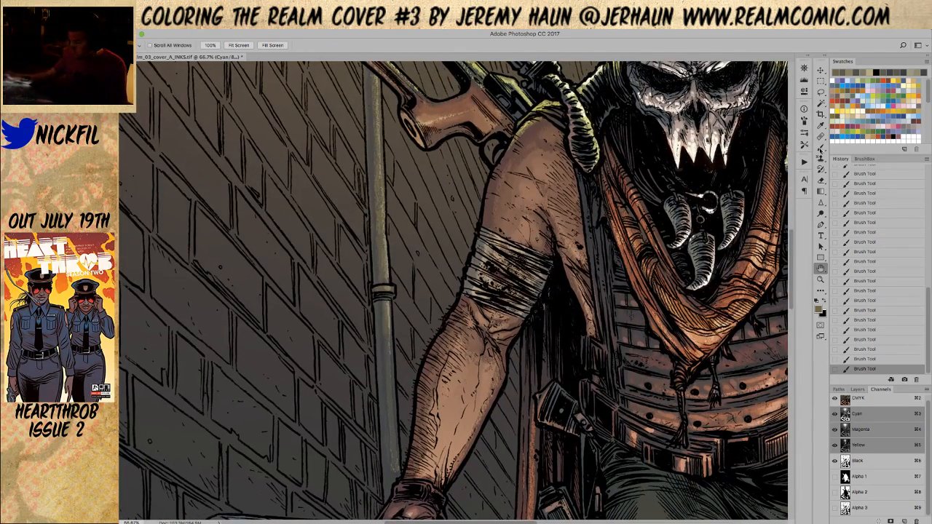
click(821, 147)
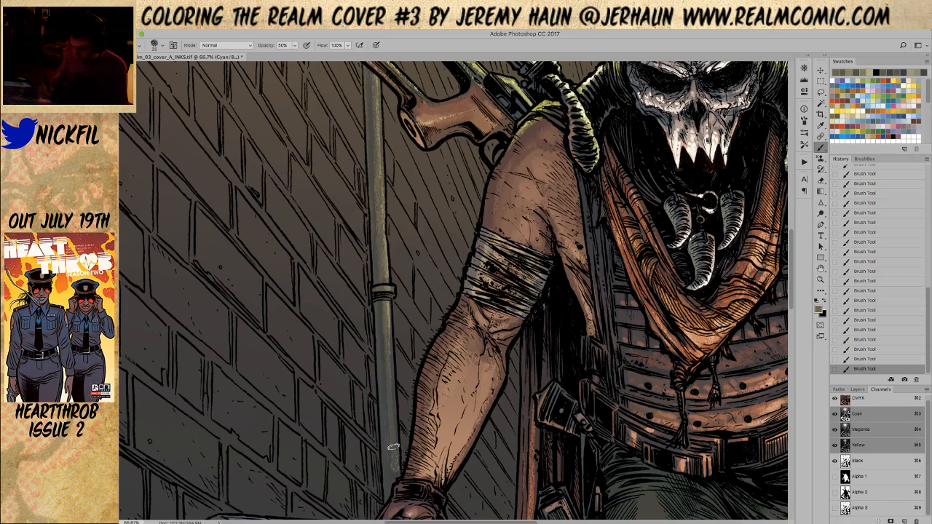
click(821, 279)
key(super+minus)
key(super+minus)
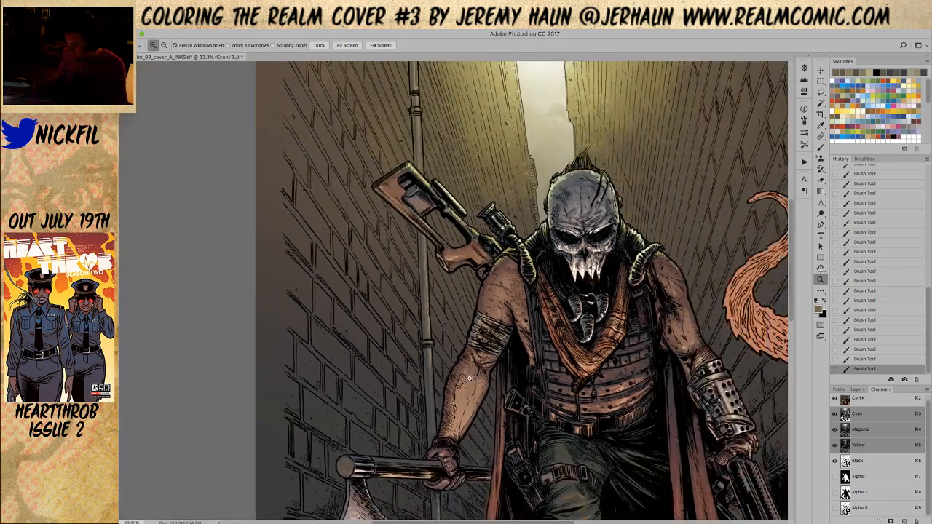
click(821, 268)
scroll(575, 338, up, 5)
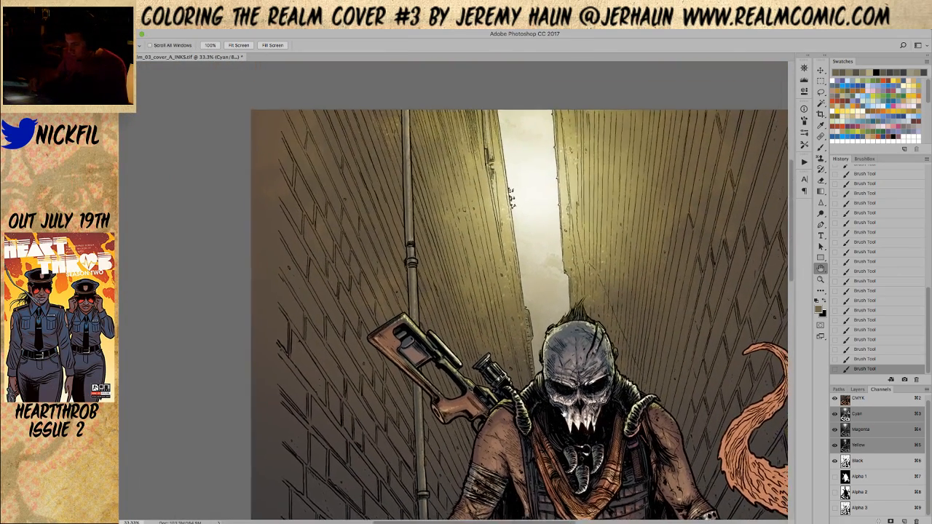
Add small khaki highlights to the upper pipe with the Pencil in Screen mode at 100% opacity.
click(821, 147)
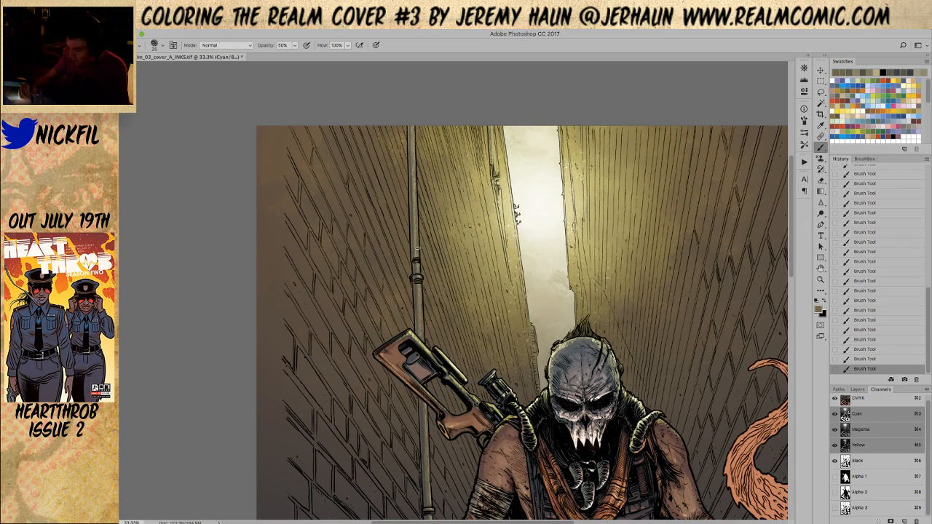
key(shift+b)
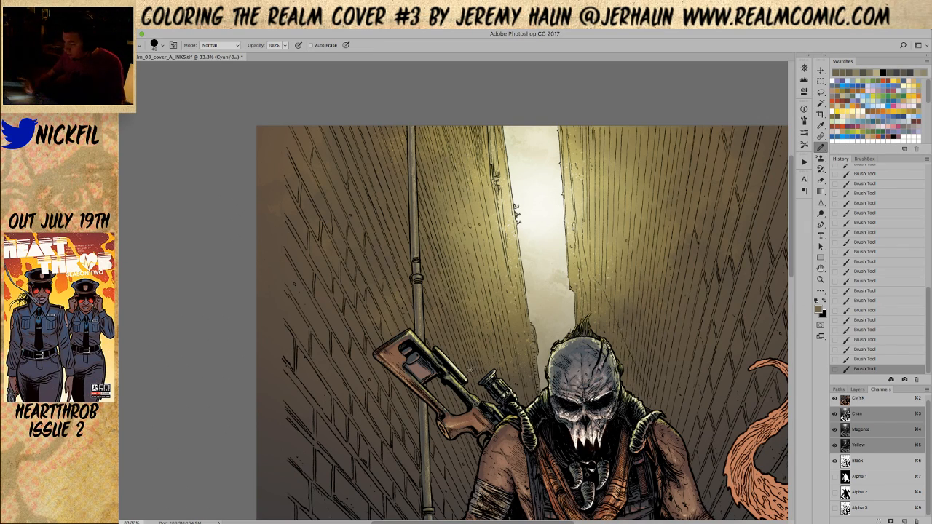
click(219, 45)
click(217, 119)
click(516, 213)
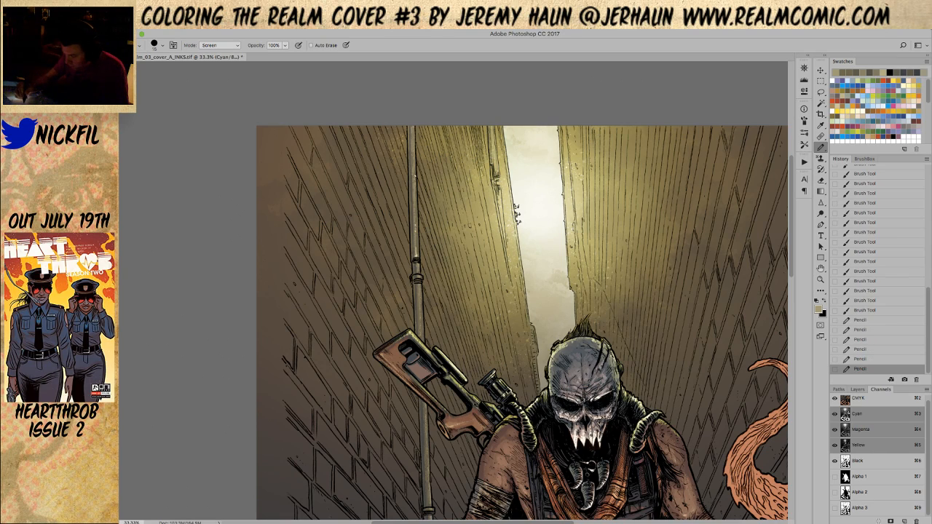
click(516, 212)
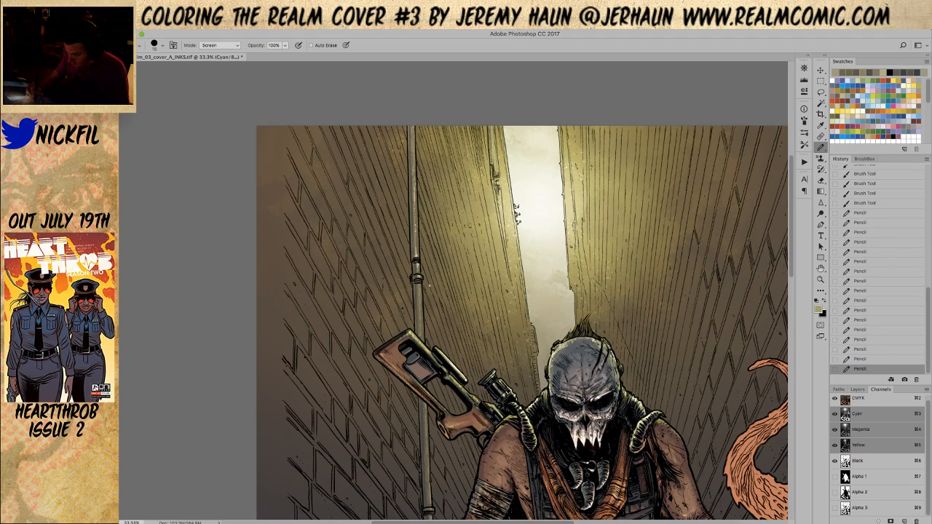
click(516, 213)
click(516, 213)
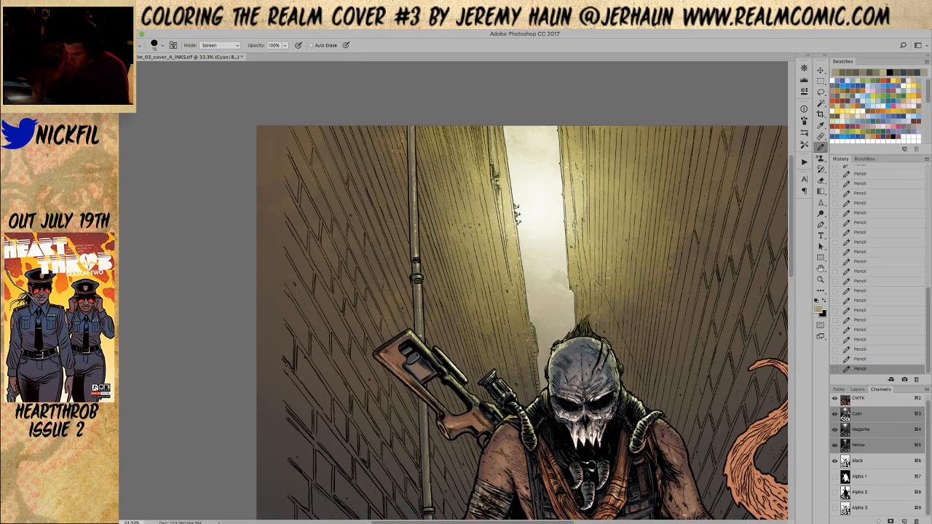
Set the Screen-mode Pencil to 50% opacity for the pipe section beside the arm and axe.
key(space)
drag(516, 212, 476, 96)
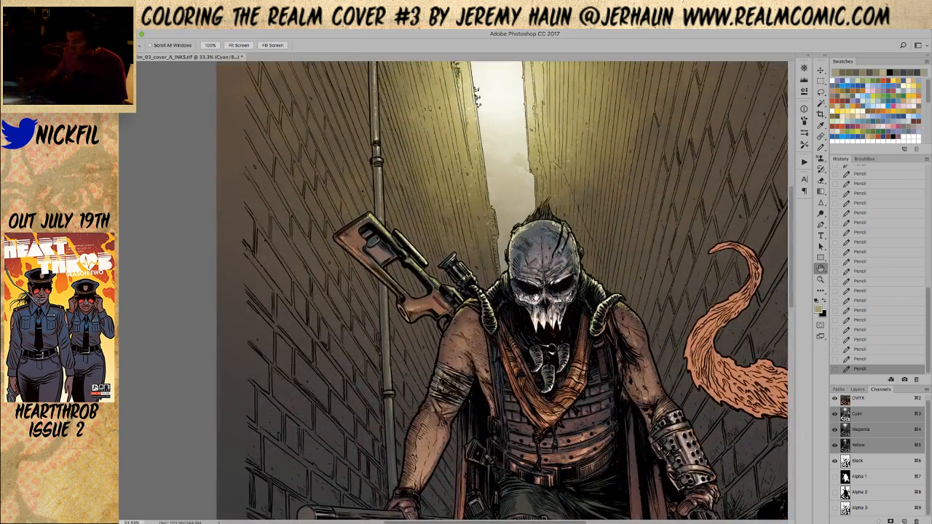
key(g)
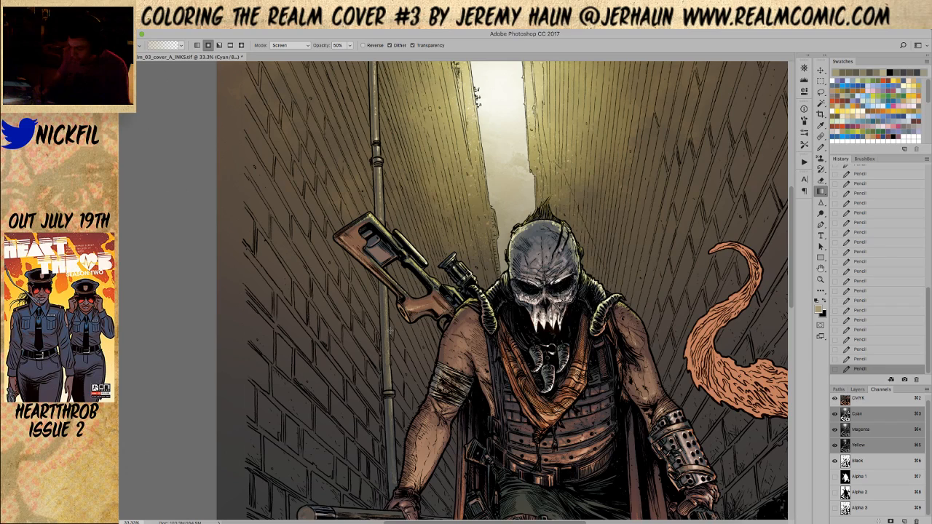
key(b)
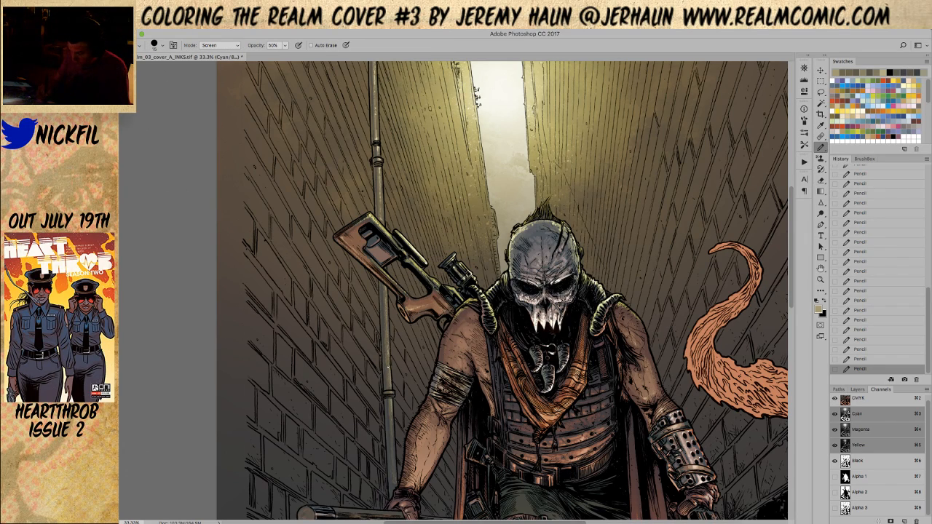
key(0)
key(space)
drag(532, 437, 532, 307)
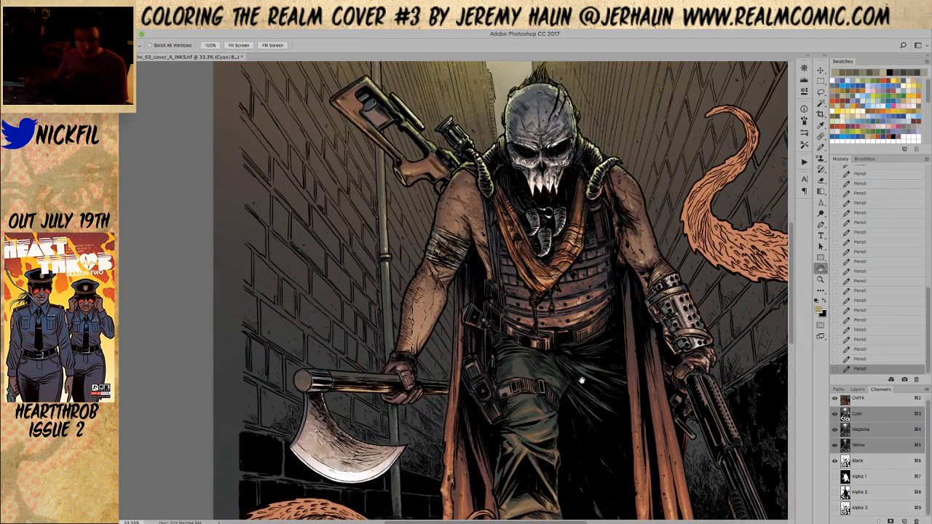
click(823, 148)
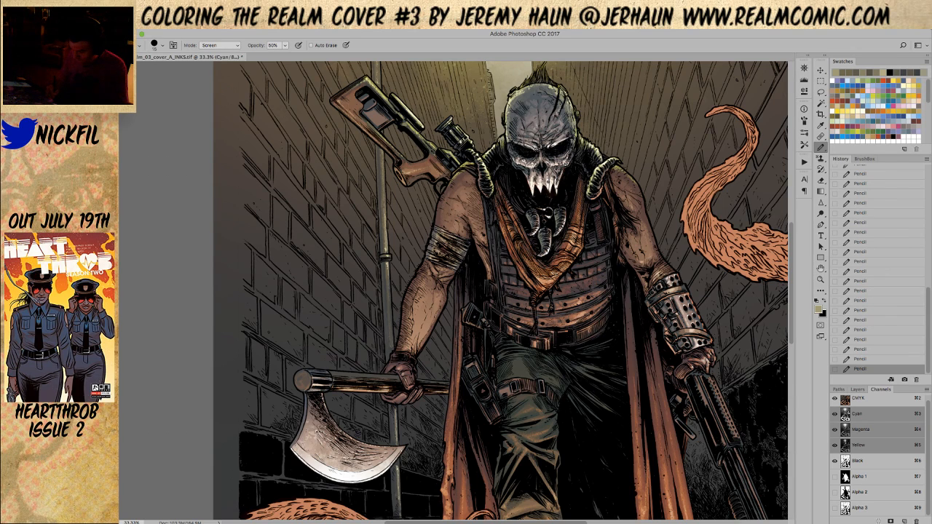
Deselect the pipe and prepare the Brush in Normal mode at 50% opacity with a dark grey sampled beside the forearm.
click(821, 279)
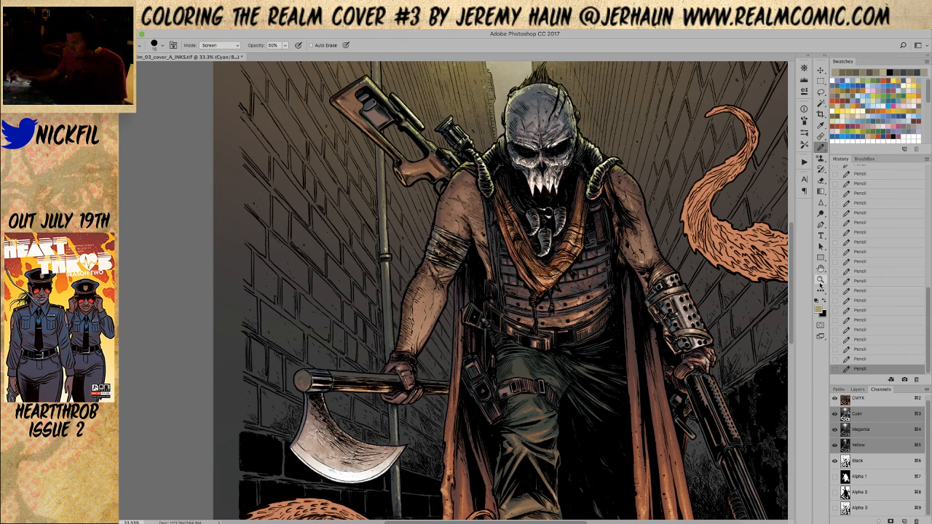
alt+click(503, 441)
alt+click(504, 441)
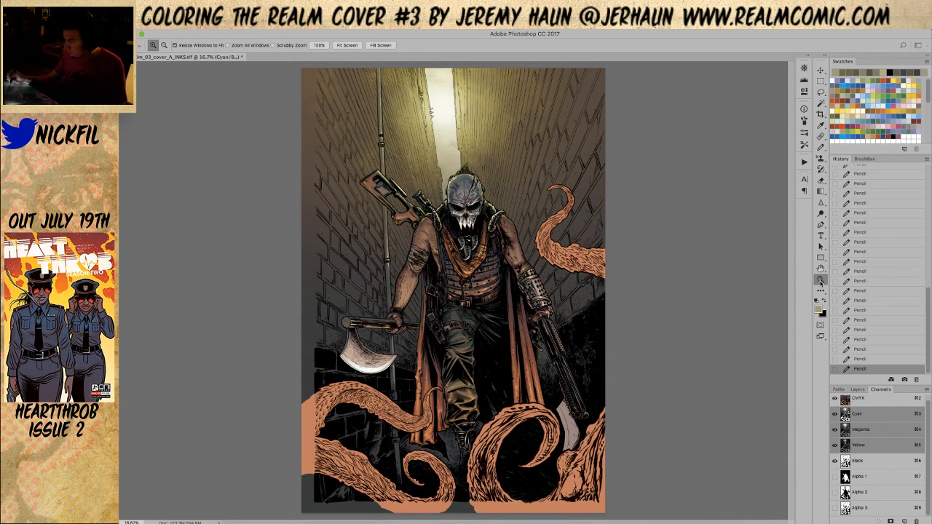
click(389, 246)
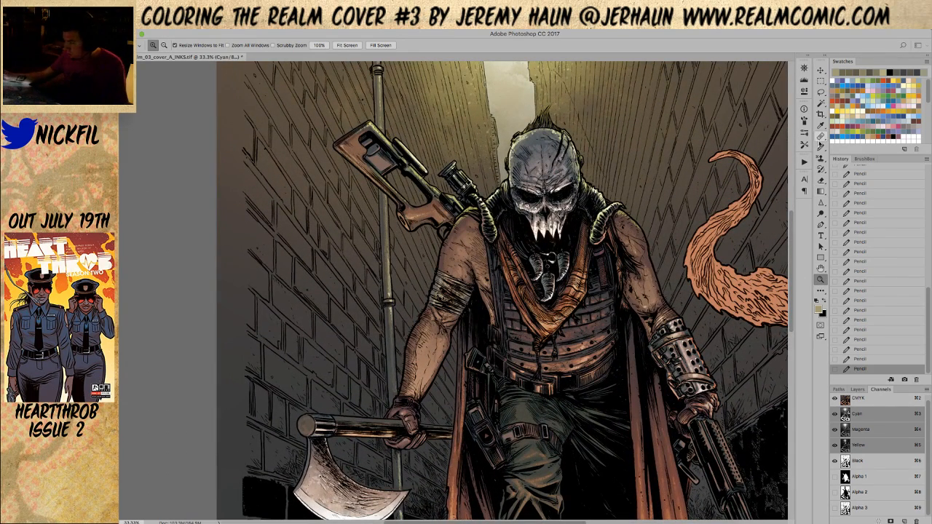
click(820, 147)
key(shift+b)
key(shift+b)
key(shift+b)
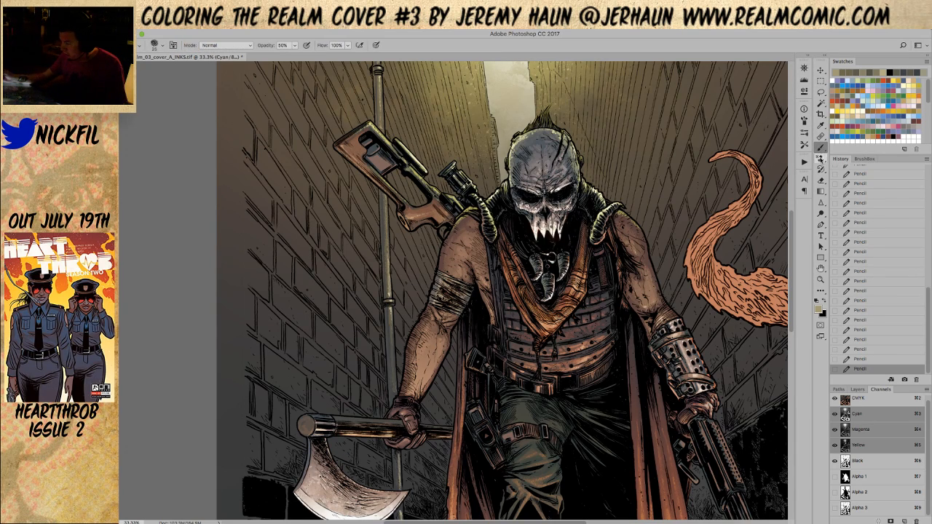
key(ctrl+d)
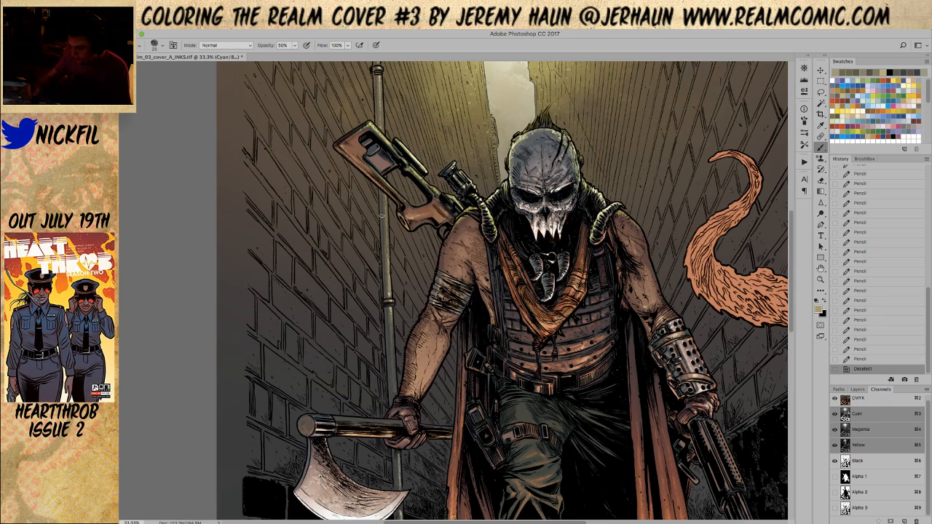
alt+click(384, 397)
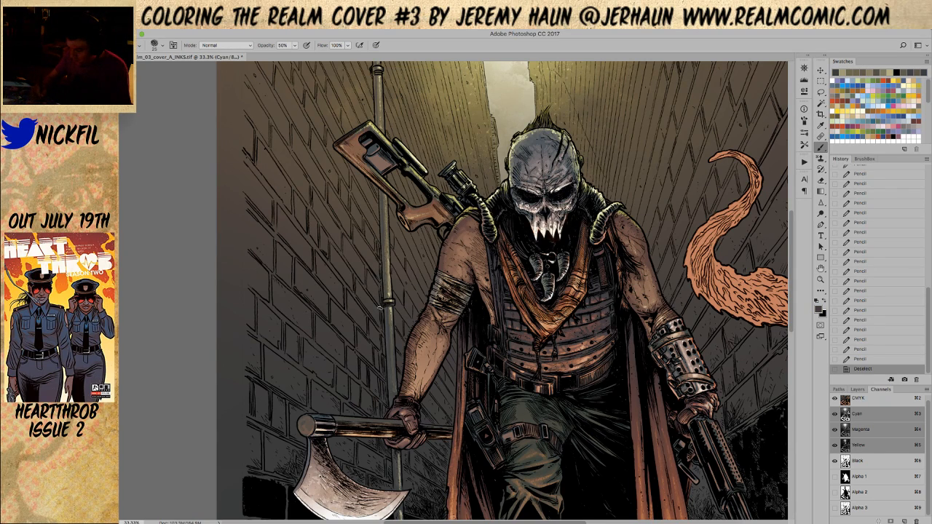
Brush shading along the tall wall pipe at 50% opacity, from beside the banded arm up to the page's upper edge.
drag(378, 257, 378, 203)
drag(379, 253, 381, 230)
key(h)
scroll(502, 291, up, 10)
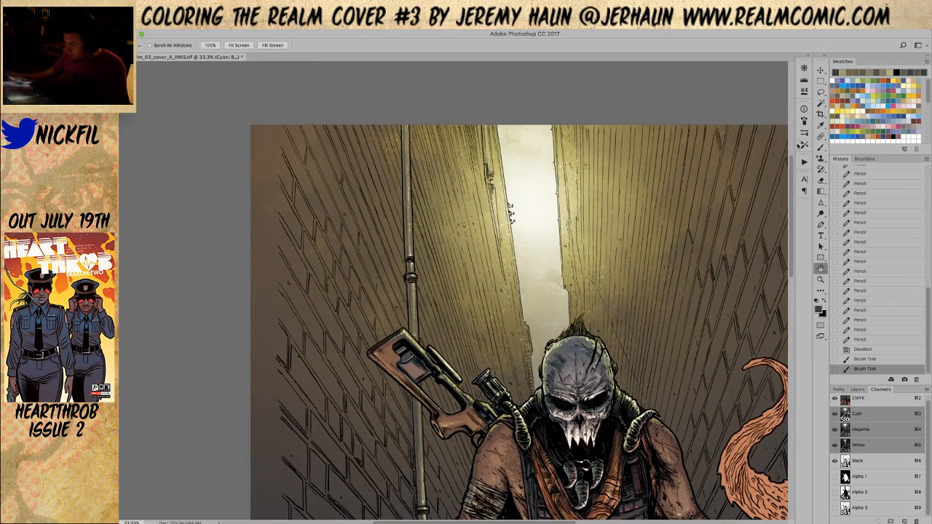
click(821, 146)
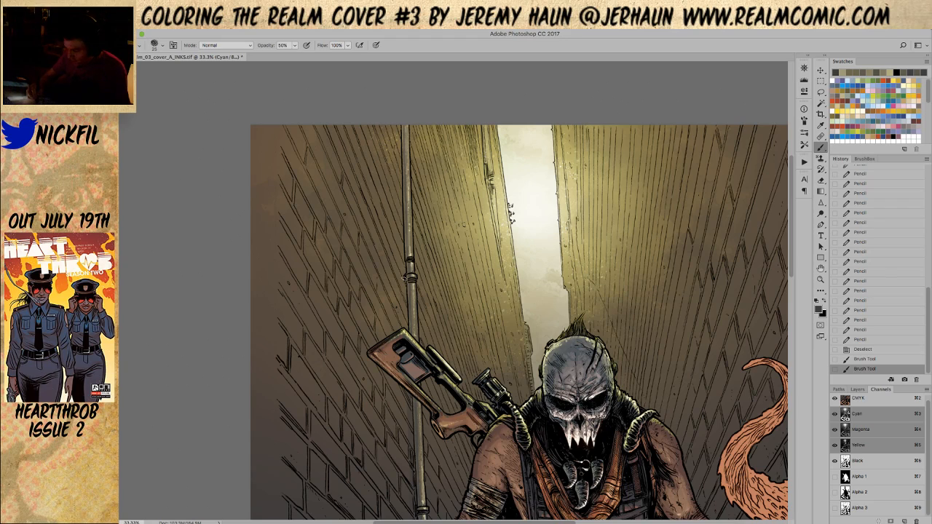
drag(408, 310, 407, 266)
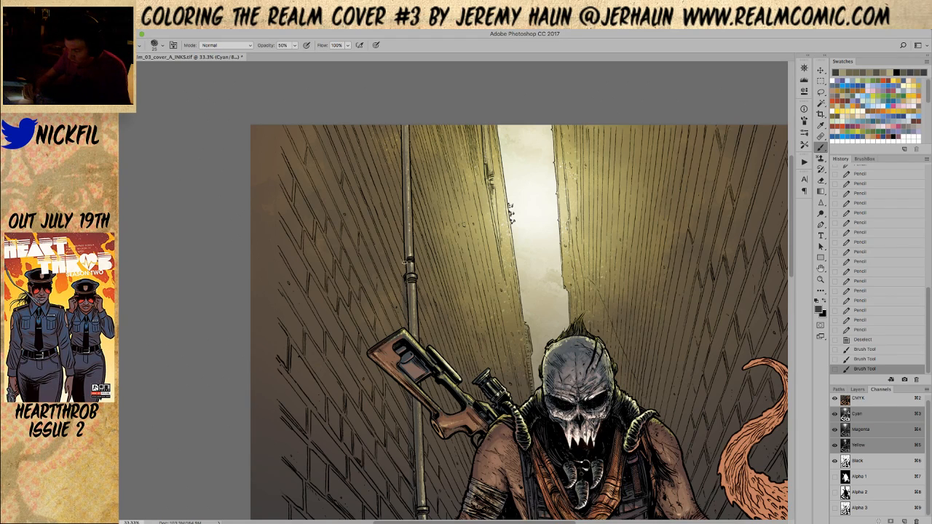
drag(402, 125, 404, 225)
drag(404, 223, 407, 255)
Sample a tone beside the pipe's joint above the rifle and brush it onto the pipe just above that joint.
click(821, 278)
alt+click(564, 408)
alt+click(564, 408)
alt+click(565, 406)
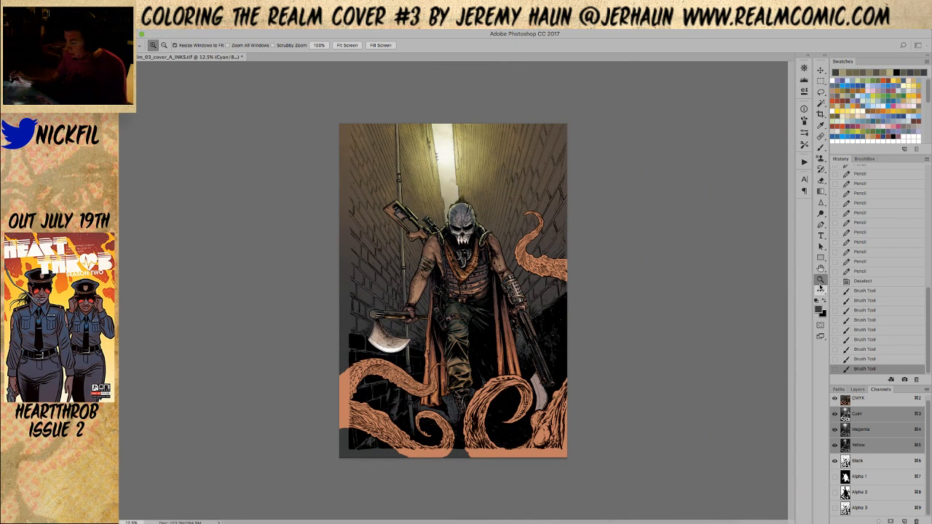
click(413, 188)
click(417, 188)
key(h)
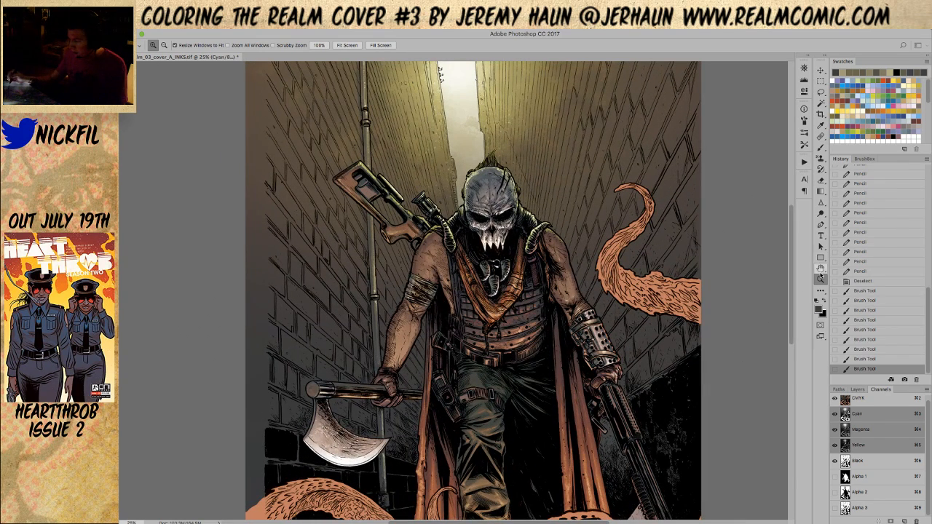
drag(577, 291, 578, 327)
key(b)
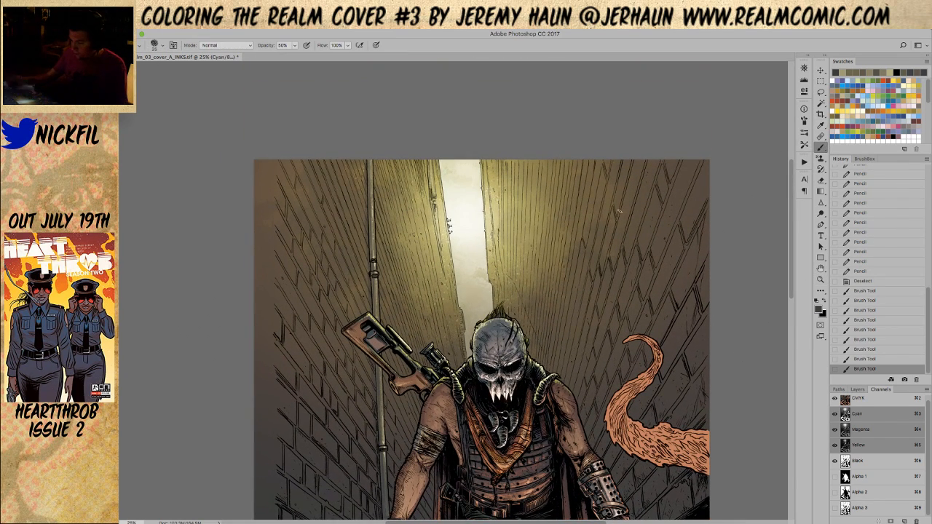
alt+click(379, 264)
click(375, 253)
click(375, 247)
Sample the pipe's tone above the joint and brush touch-ups along the upper pipe, at the joint and down behind the rifle.
alt+click(374, 247)
click(374, 244)
click(374, 224)
click(374, 199)
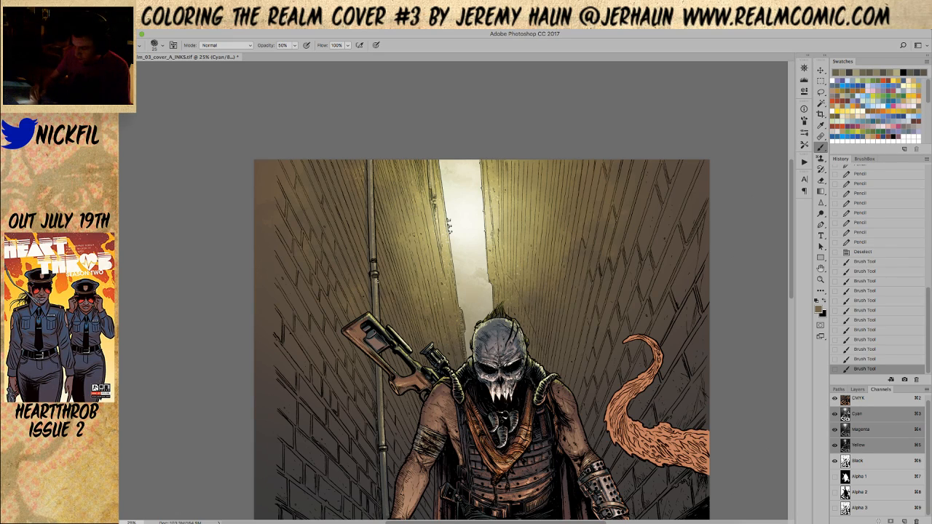
click(377, 316)
click(376, 275)
click(384, 414)
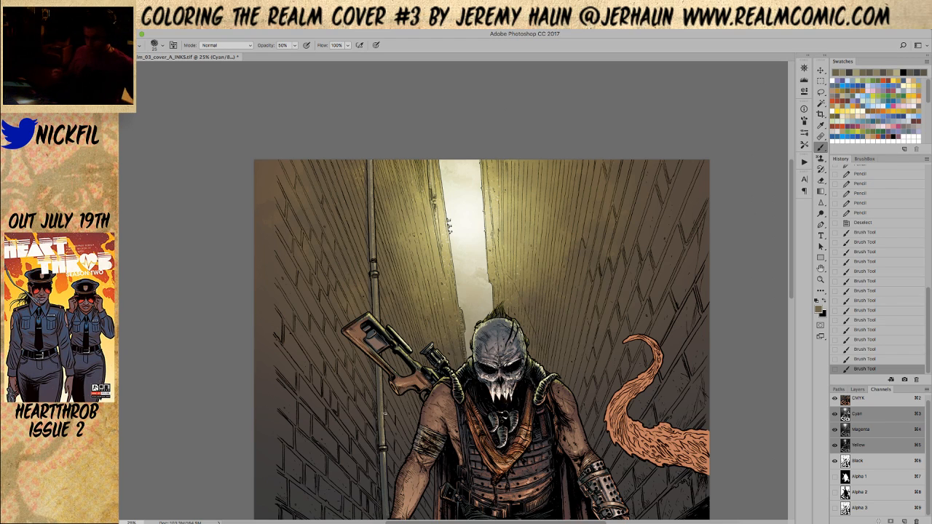
Sample the brick wall color above the raised tentacle and set the brush blending mode to Screen.
click(820, 268)
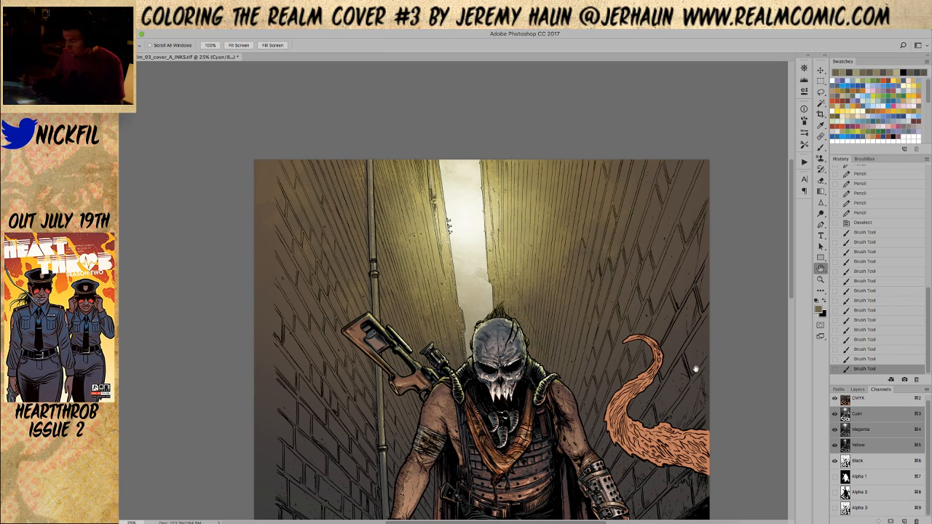
click(821, 280)
alt+click(565, 426)
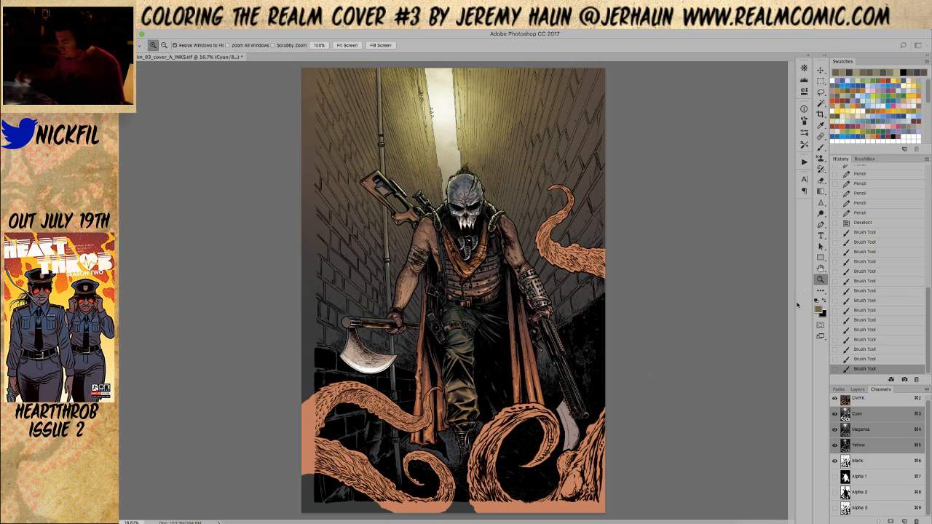
click(821, 269)
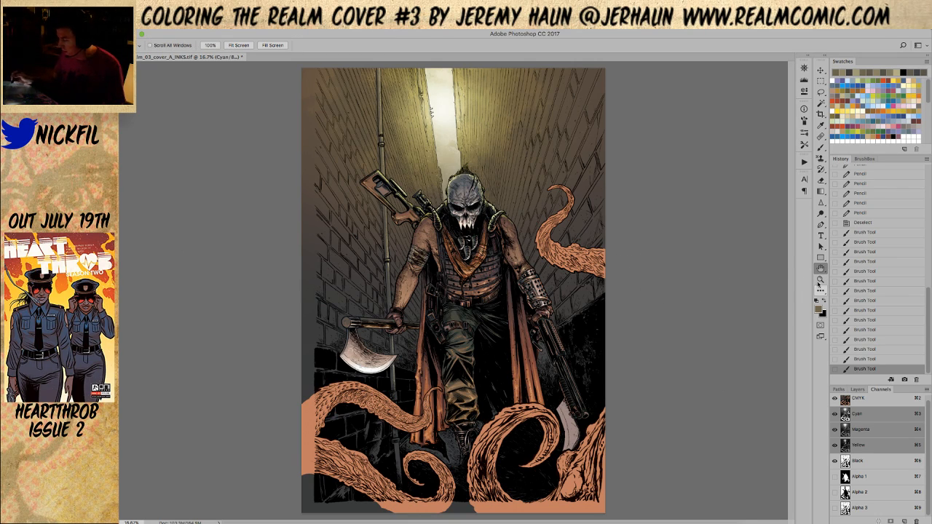
click(821, 279)
click(595, 255)
key(h)
drag(688, 271, 606, 349)
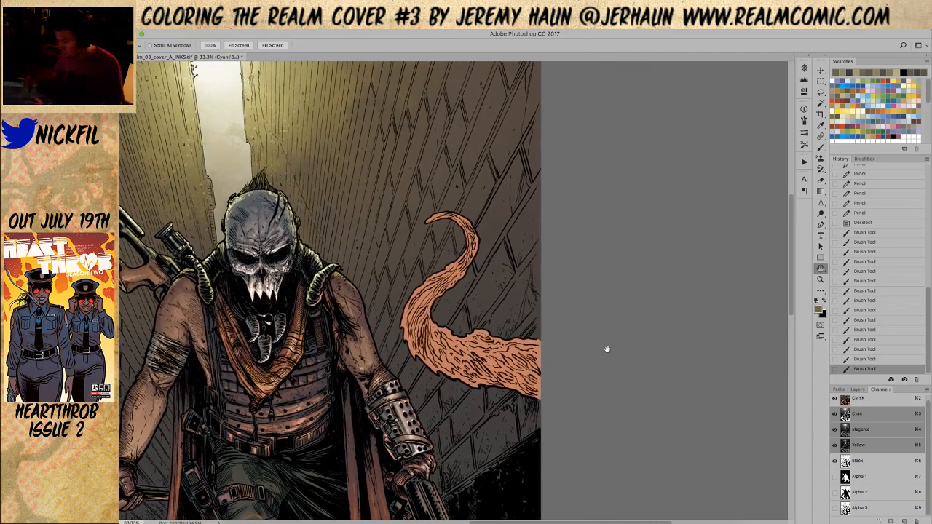
click(821, 146)
alt+click(514, 218)
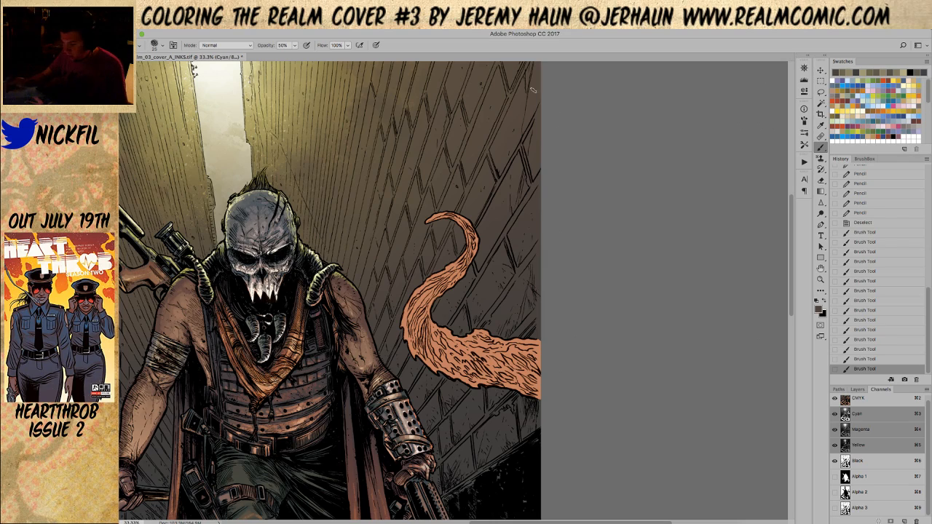
click(210, 47)
click(220, 115)
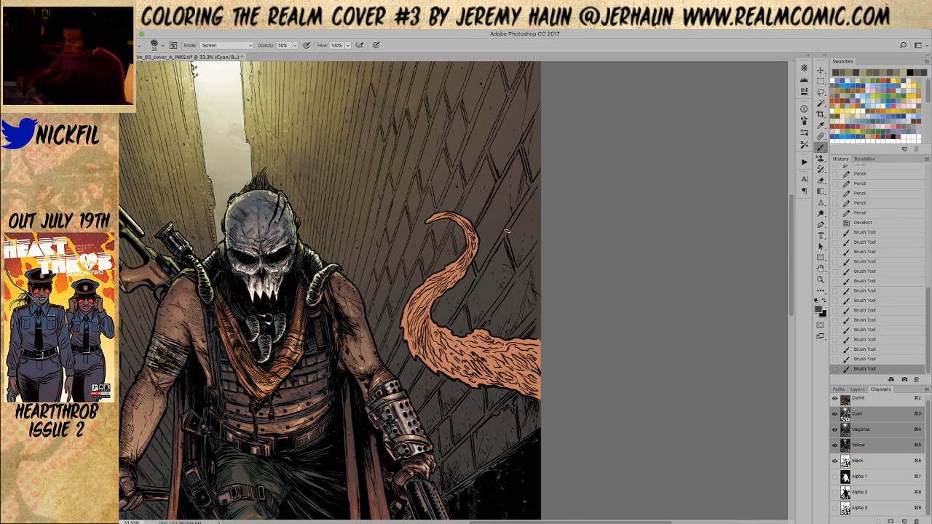
Try a Magic Wand selection on the Alpha 2 channel, turning Contiguous off, and return to the color channels.
click(859, 495)
click(820, 103)
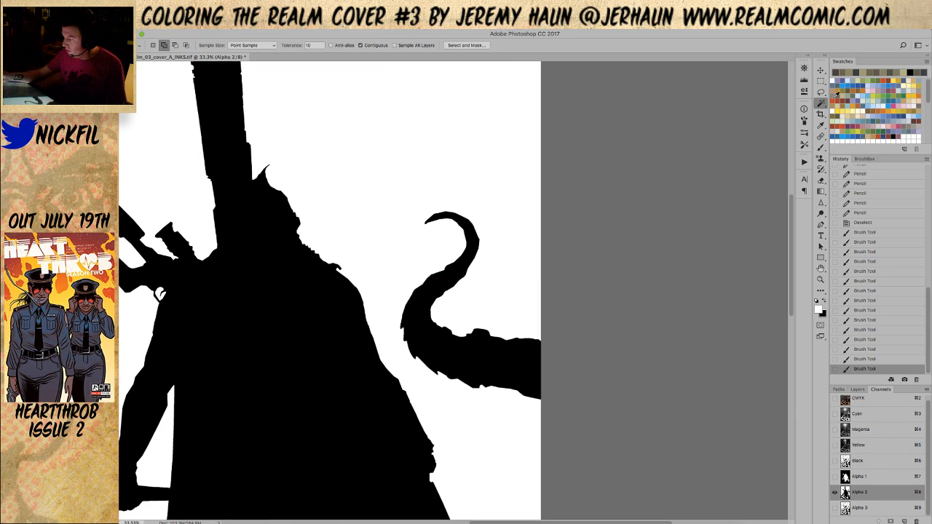
click(352, 393)
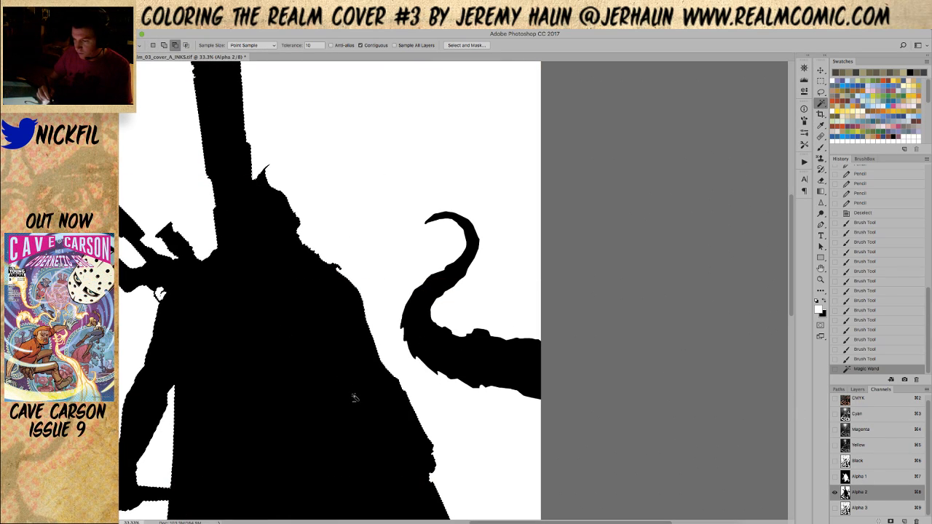
click(374, 45)
click(538, 393)
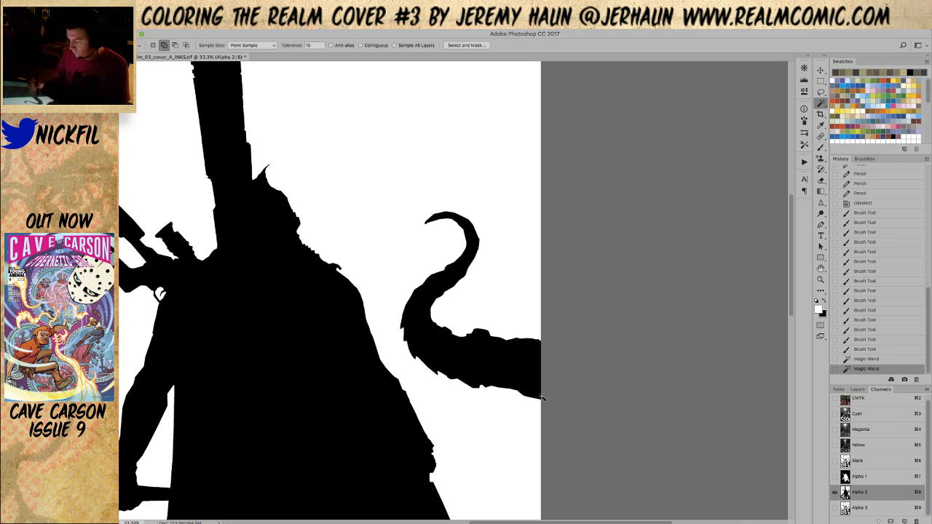
click(862, 400)
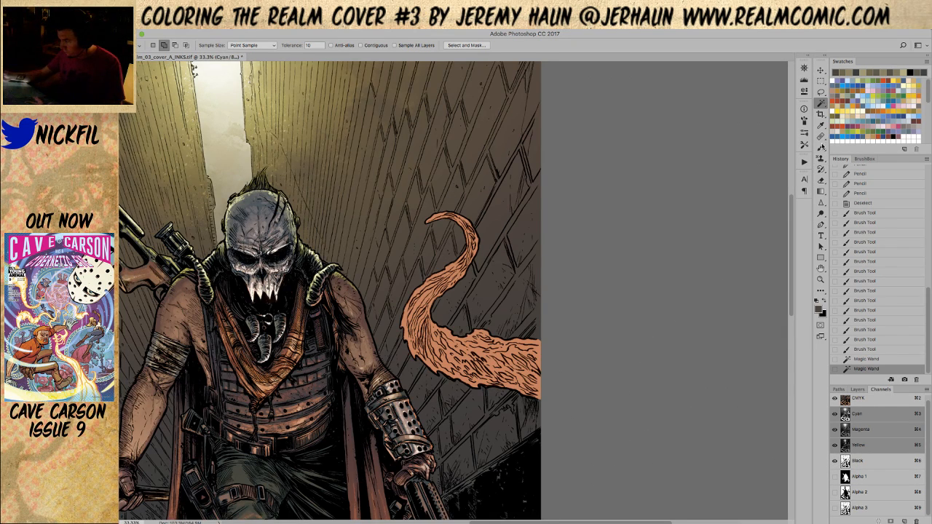
Try Screen brush strokes on the bricks around the raised tentacle, and revert the history to before the Magic Wand selections.
key(b)
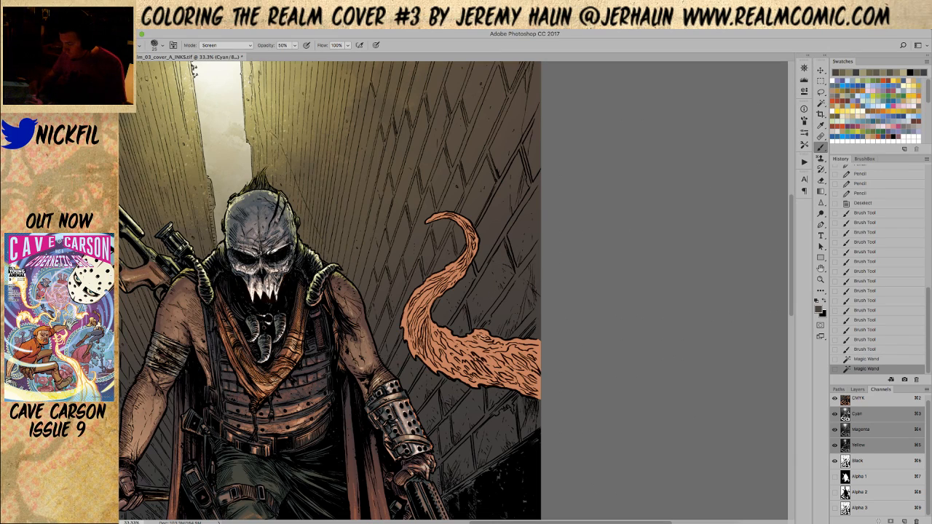
click(499, 322)
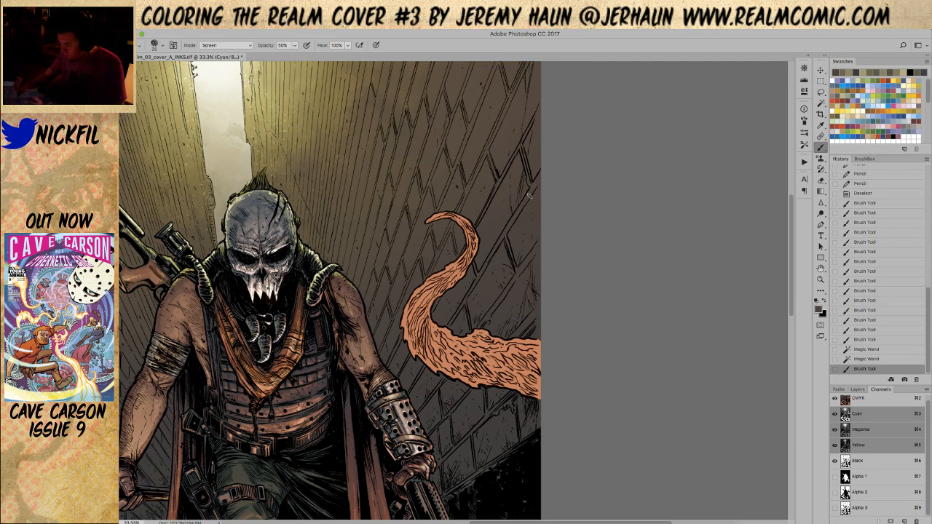
drag(526, 198, 512, 267)
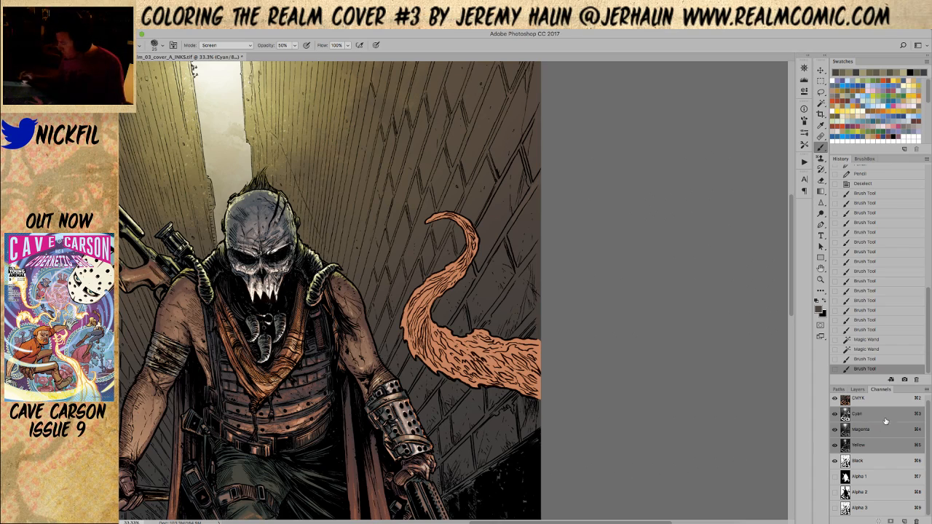
click(859, 390)
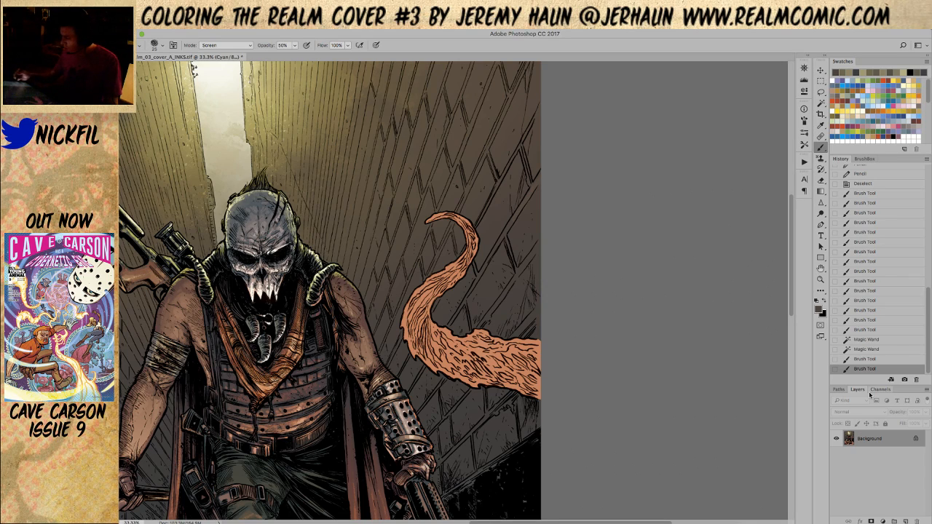
click(866, 331)
click(881, 390)
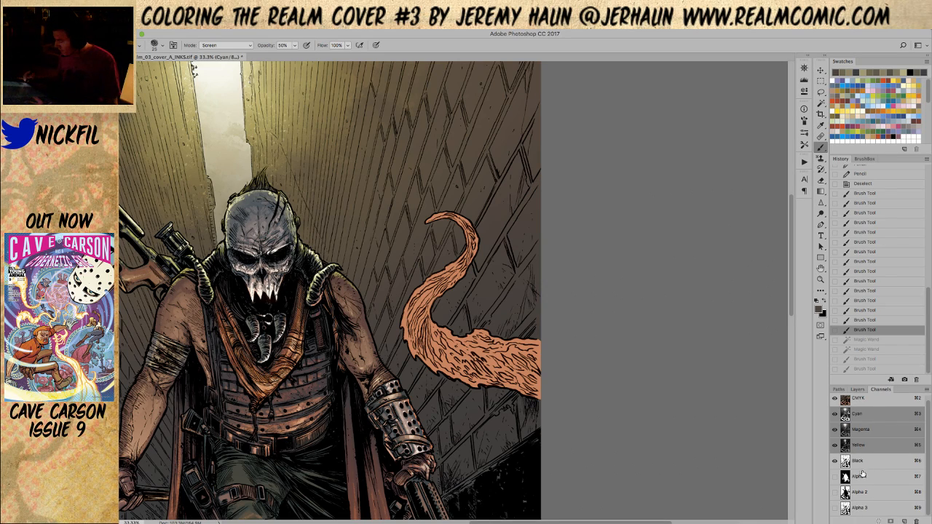
Select the white background area of the Alpha 2 channel with the Magic Wand, return to the color channels and hide the selection edges.
click(862, 475)
click(860, 492)
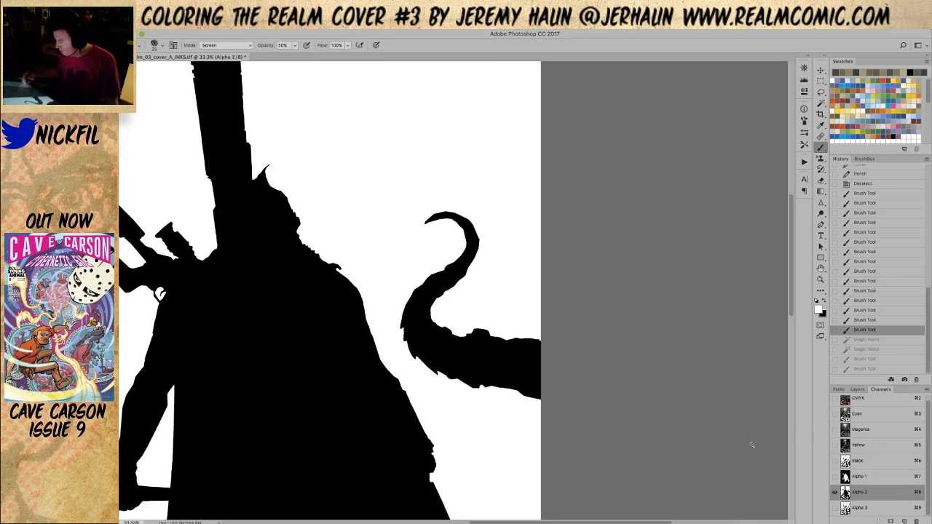
click(822, 102)
click(415, 138)
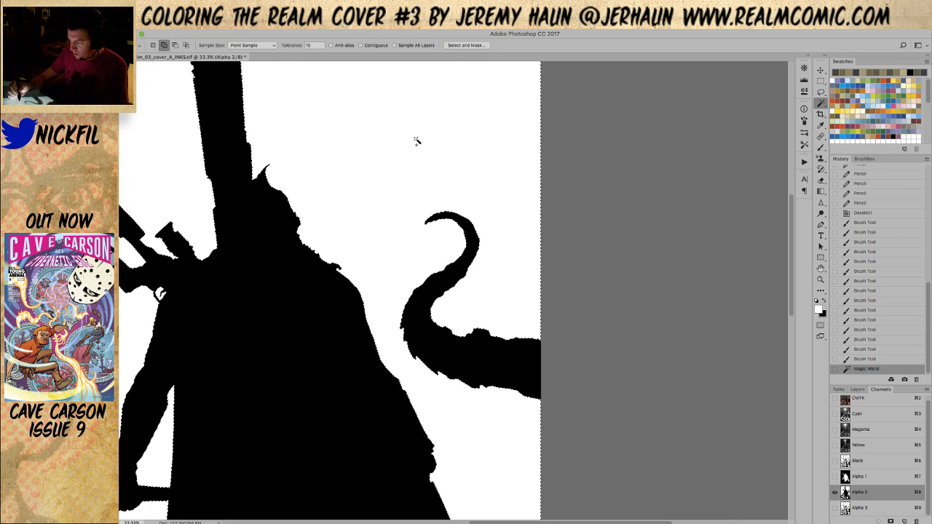
click(859, 399)
click(835, 460)
click(835, 461)
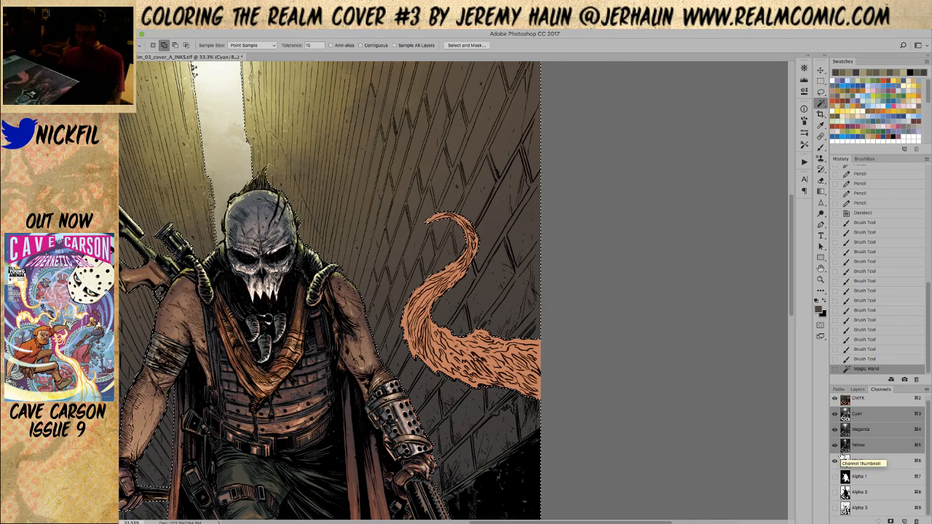
key(super+h)
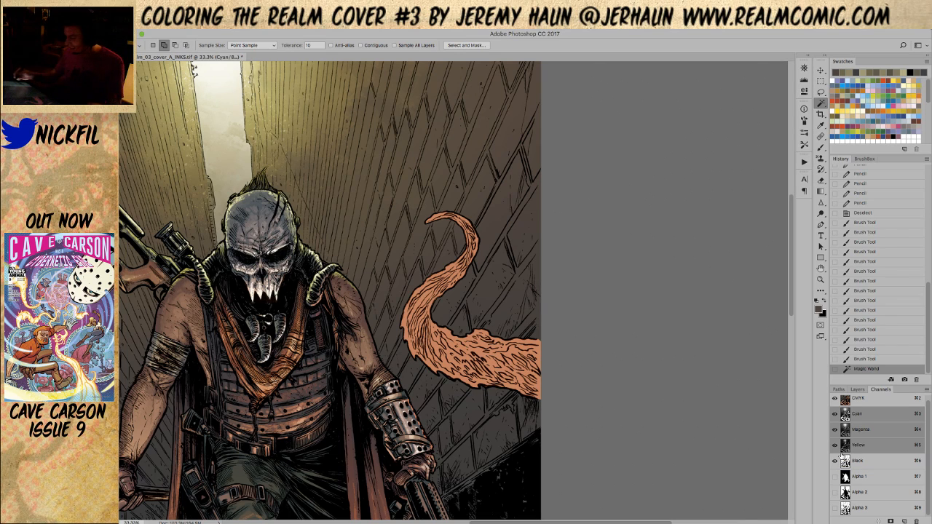
Sample a brown from the bricks above the raised tentacle and brush highlights onto the bricks between its curl and the page edge.
click(819, 268)
drag(593, 318, 577, 403)
click(821, 146)
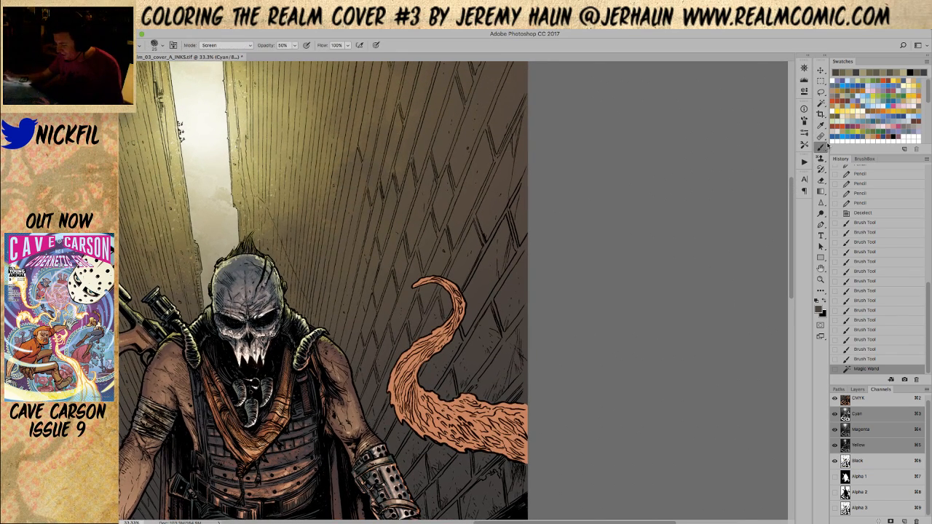
alt+click(481, 177)
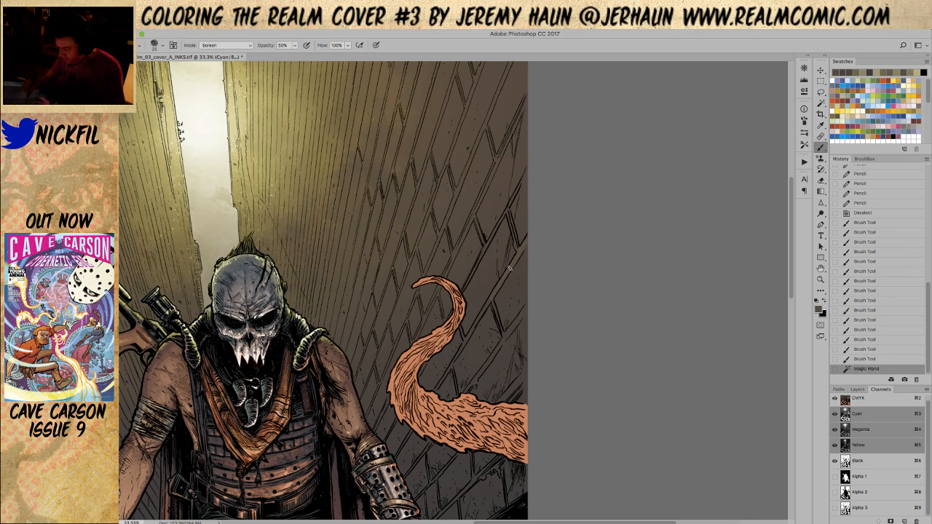
drag(479, 319, 462, 343)
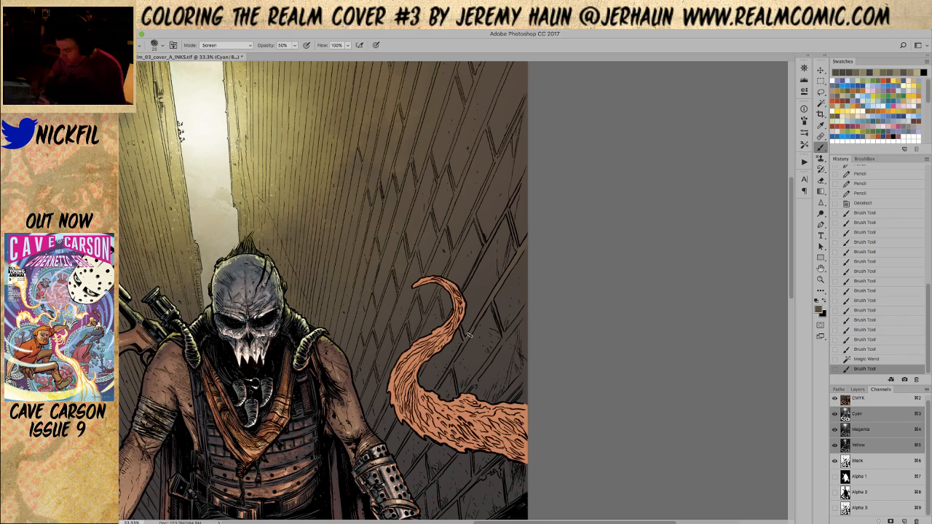
click(467, 339)
drag(504, 334, 514, 323)
drag(517, 319, 527, 310)
Brush Screen highlights onto the bricks beside the inner bend of the raised tentacle.
click(480, 352)
click(454, 362)
click(453, 367)
click(423, 369)
Brush Screen highlights onto the bricks between the raised tentacle's lower bend and the armored gauntlet.
key(space)
drag(557, 410, 593, 268)
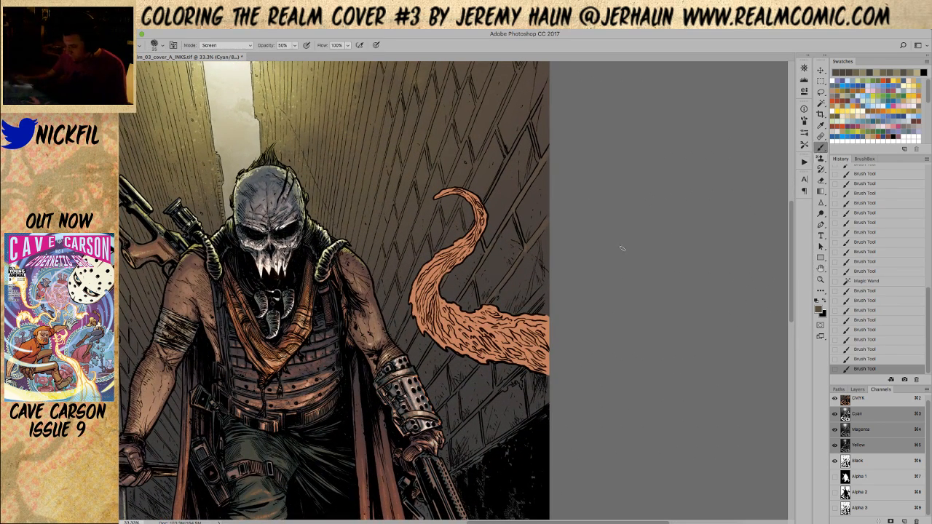
click(431, 347)
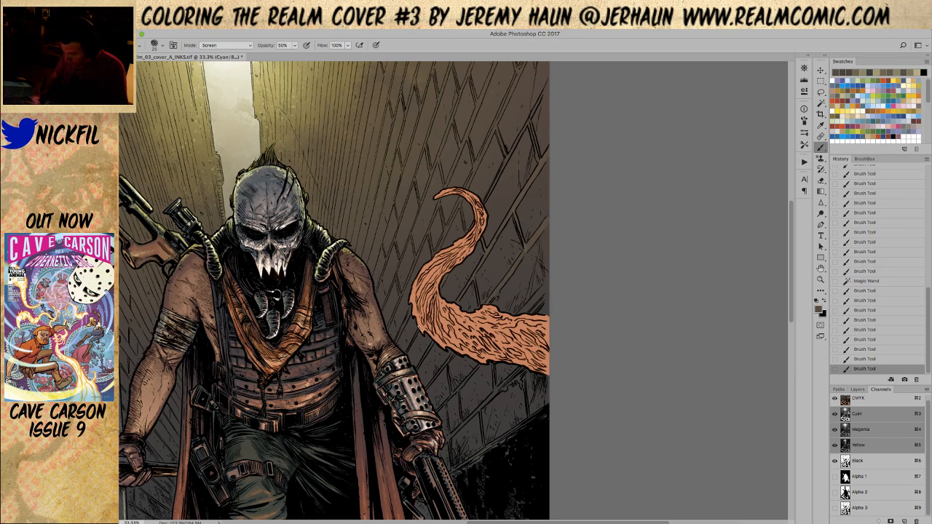
click(423, 358)
click(452, 383)
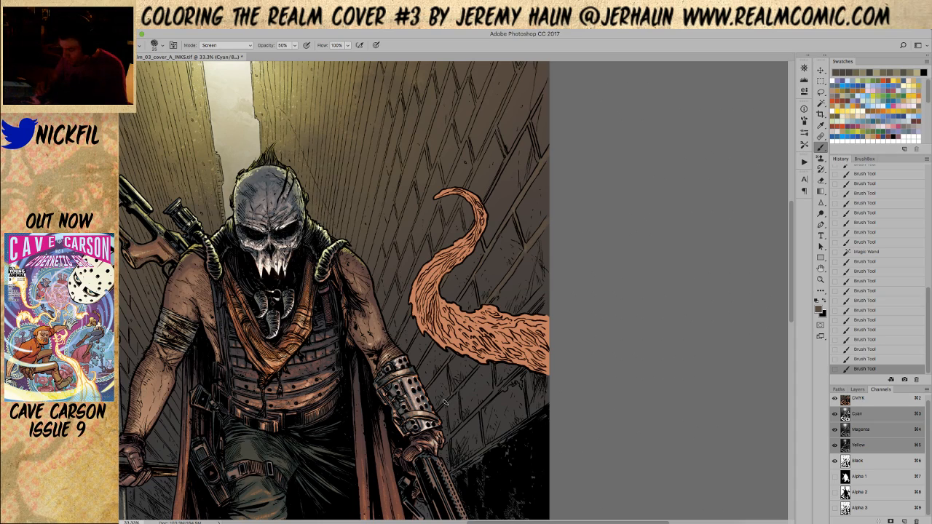
Brush Screen highlights onto the lower wall bricks beneath the tentacle and beside the gauntlet and gun.
click(459, 388)
click(457, 402)
click(446, 403)
click(466, 432)
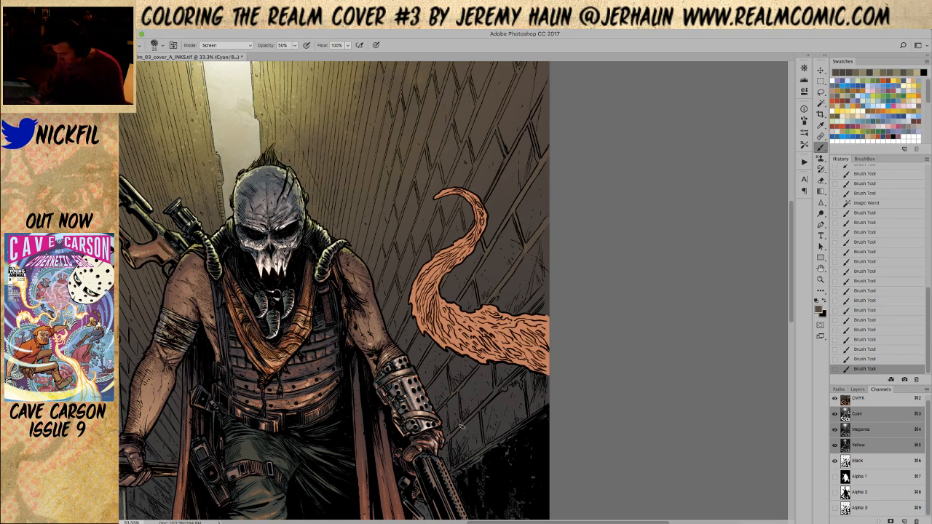
click(518, 373)
click(497, 373)
click(481, 446)
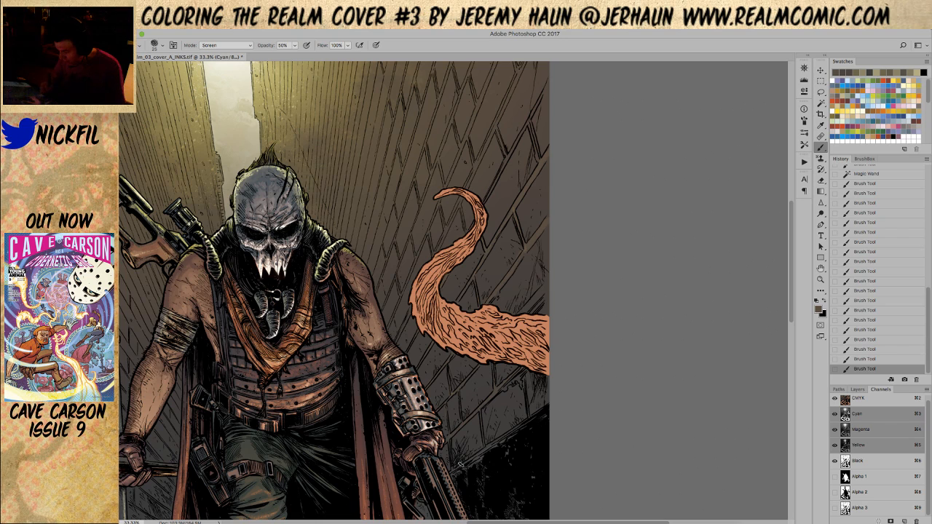
Brush Screen highlights onto the bricks beside and above the raised tentacle, up toward the page's upper edge.
click(525, 428)
key(space)
drag(522, 259, 537, 394)
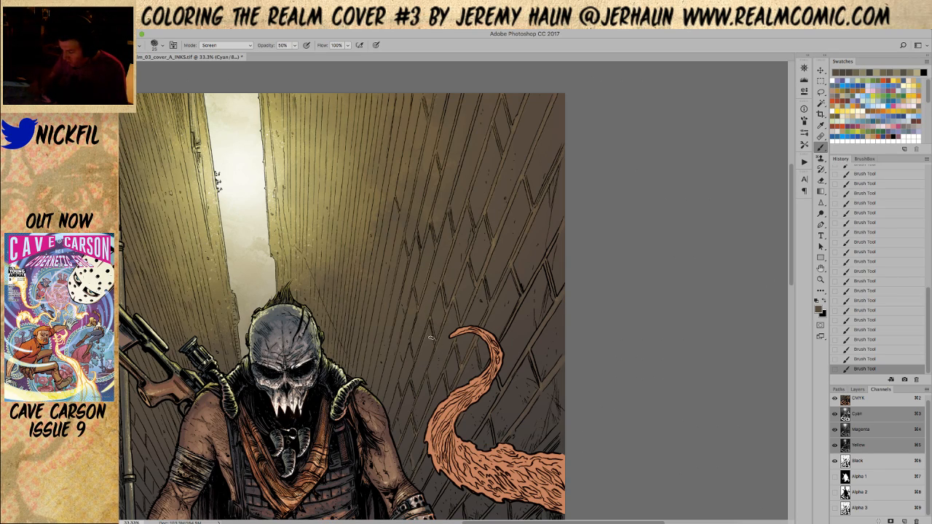
alt+click(533, 380)
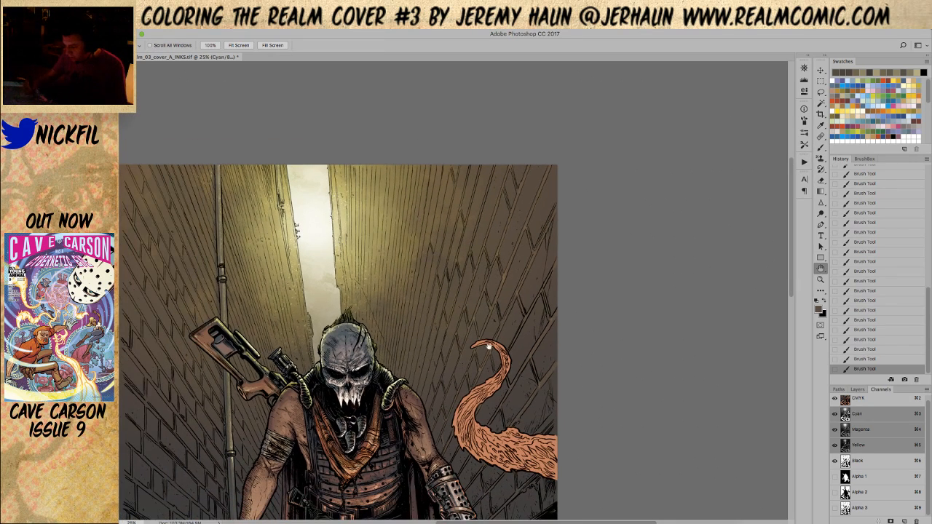
alt+click(555, 393)
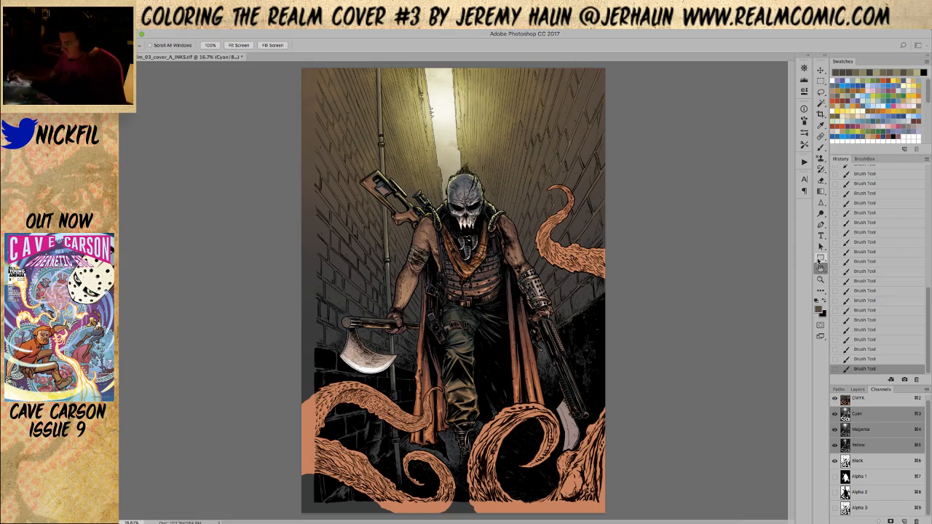
Rotate the canvas 60° and brush Screen highlights onto the bricks of the opposite wall around the axe head and handle.
click(820, 279)
key(ctrl+plus)
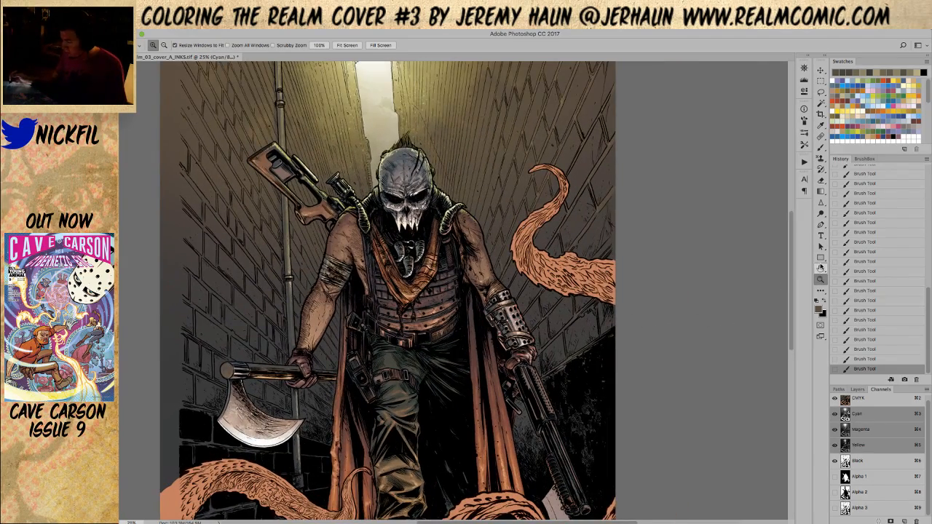
click(821, 268)
drag(619, 312, 560, 330)
click(821, 280)
click(424, 353)
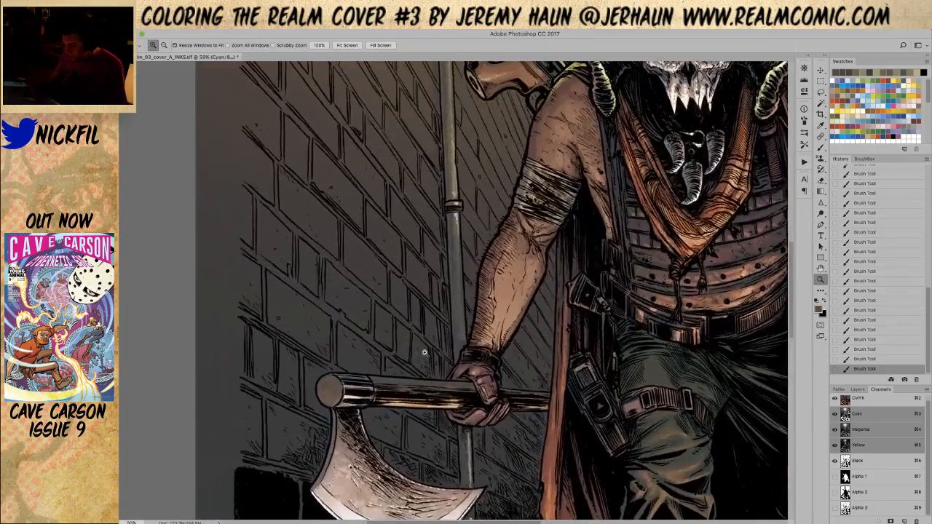
key(r)
drag(627, 302, 529, 437)
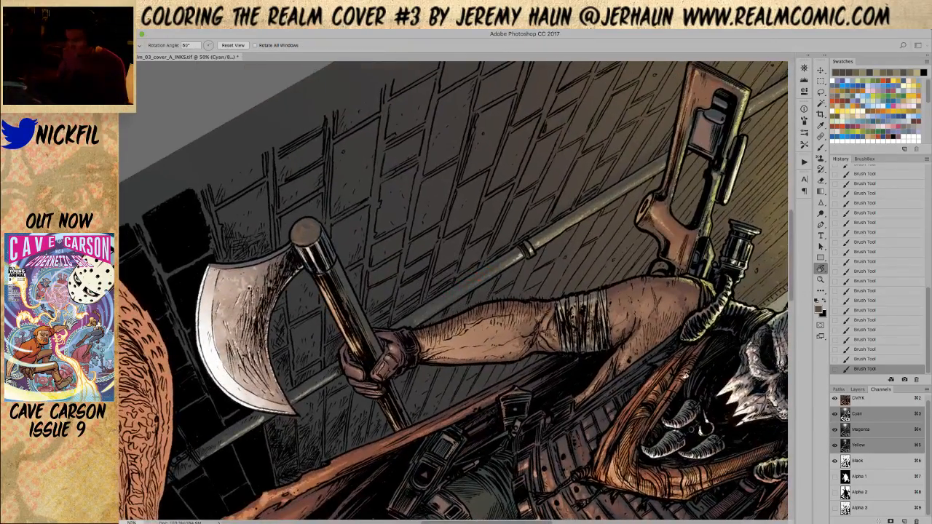
click(821, 268)
mouse_move(421, 359)
mouse_down()
mouse_move(537, 348)
mouse_move(539, 379)
mouse_up()
click(820, 147)
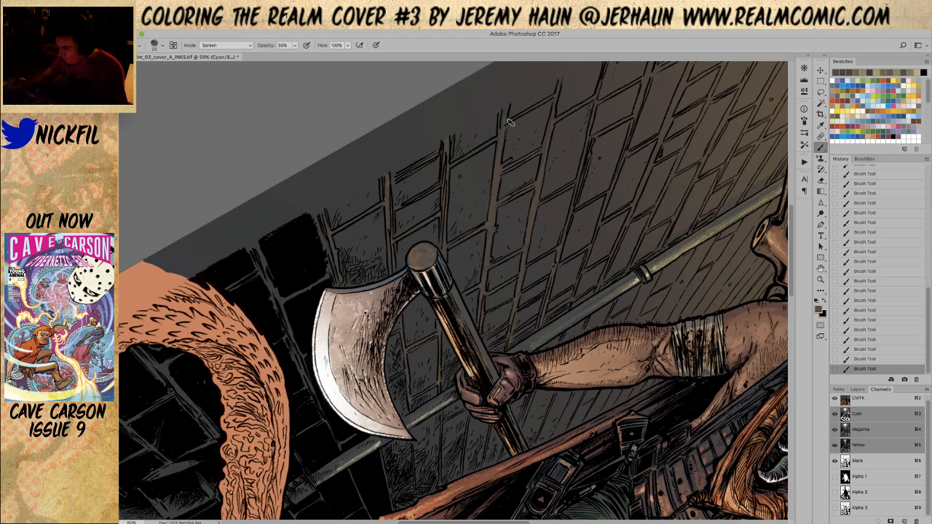
Brush Screen highlights onto the bricks along the background pipe between the axe and the slung rifle.
mouse_move(660, 278)
mouse_down()
mouse_move(596, 289)
mouse_move(526, 354)
mouse_move(499, 360)
mouse_up()
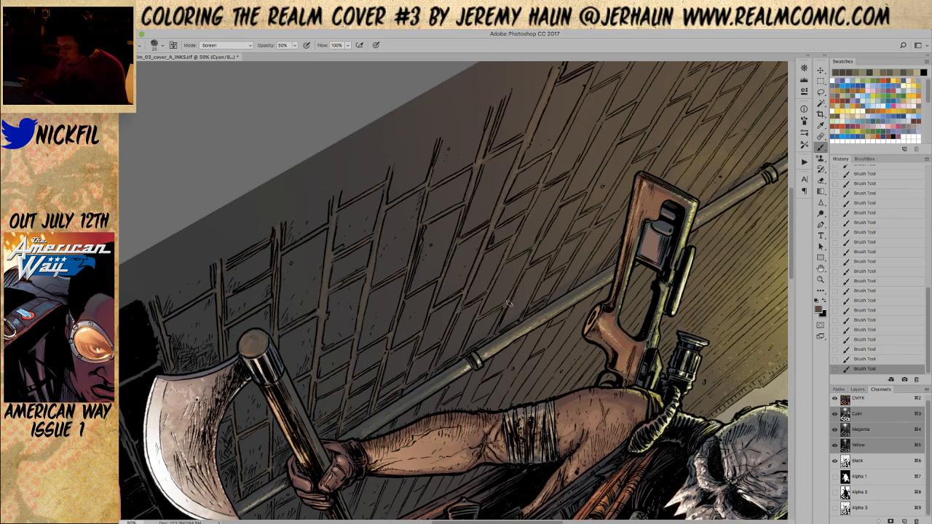
click(821, 268)
mouse_move(782, 102)
mouse_down()
mouse_move(767, 317)
mouse_move(769, 199)
mouse_up()
click(821, 148)
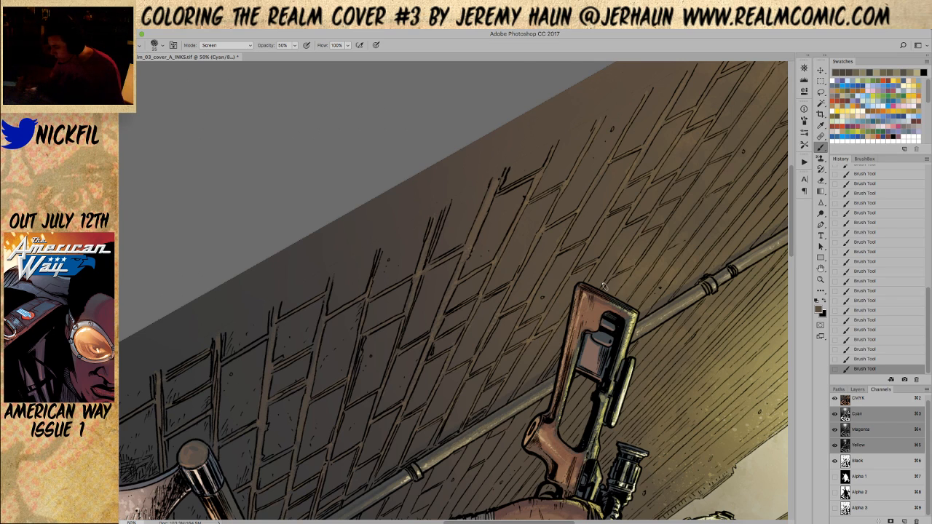
Brush Screen highlights onto the bricks above the rifle up to the page's upper edge, and return the canvas rotation to 0°.
key(space)
drag(692, 306, 567, 361)
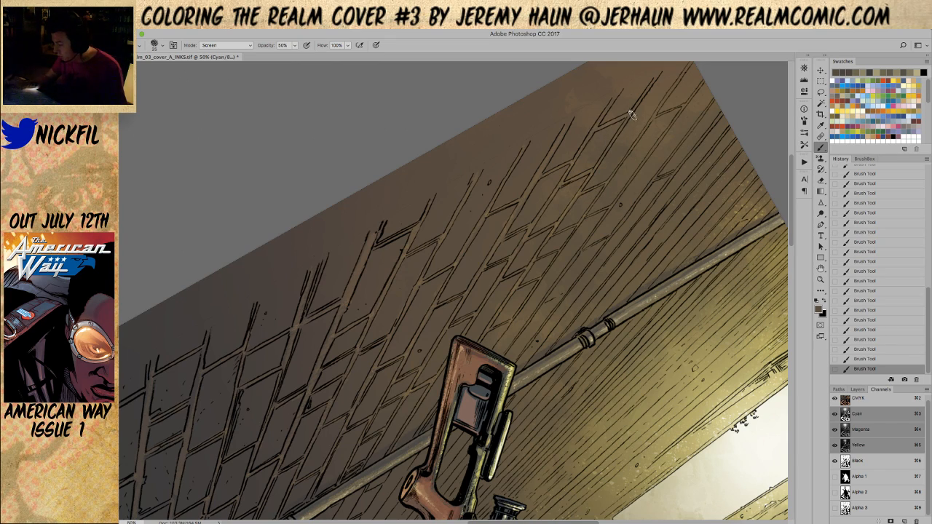
key(z)
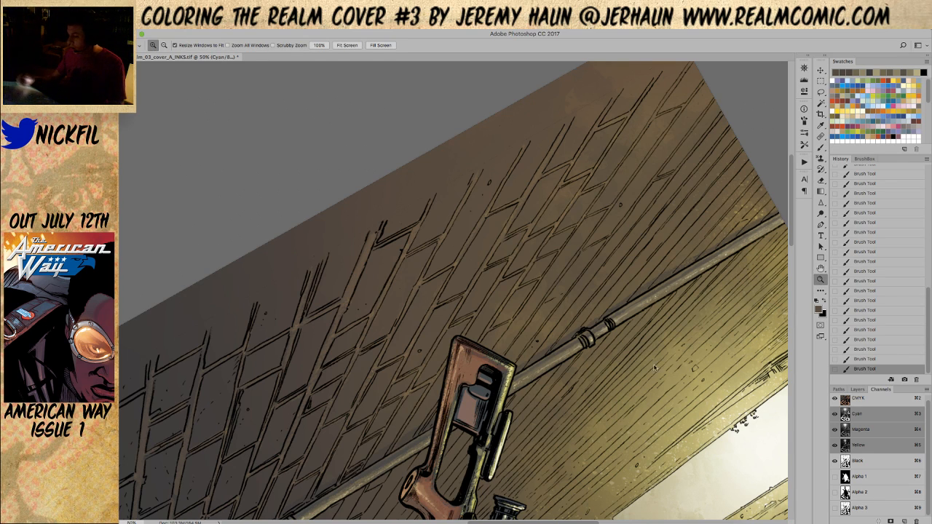
alt+click(600, 375)
alt+click(600, 375)
alt+click(600, 375)
key(r)
drag(649, 404, 602, 197)
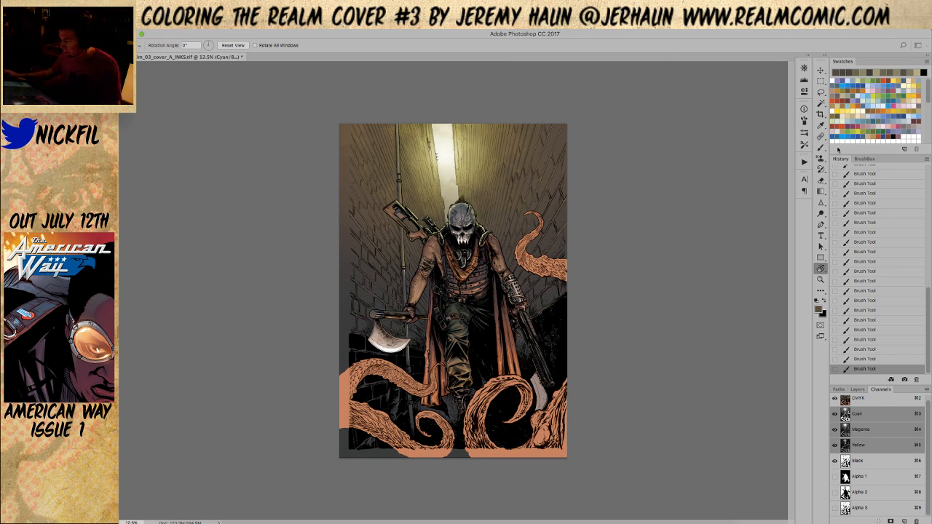
Examine the brick highlights on both alley walls and the overall cover, both close up and as a tiny thumbnail.
click(820, 280)
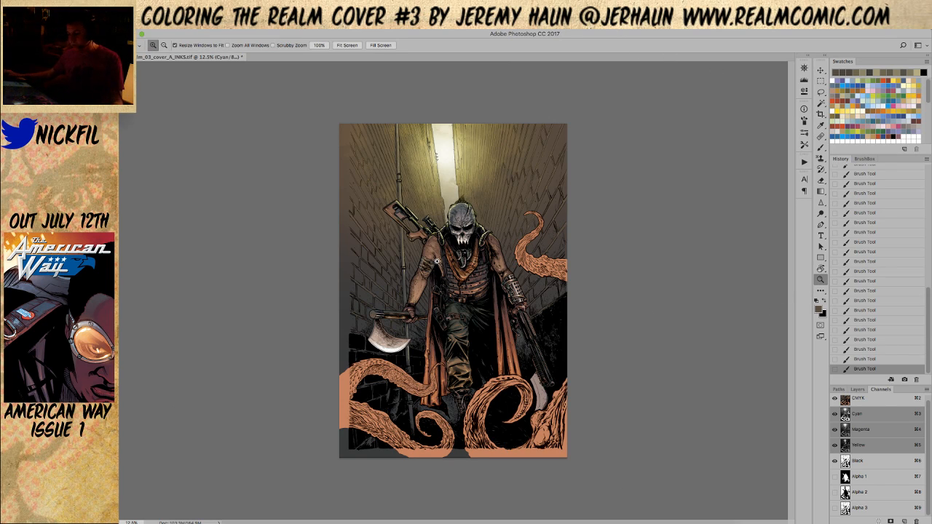
drag(470, 278, 470, 278)
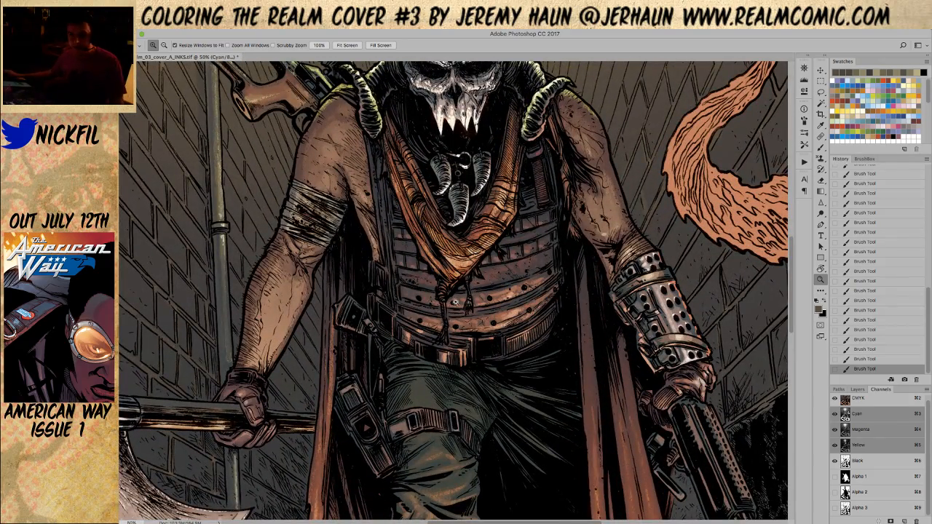
drag(446, 315, 450, 341)
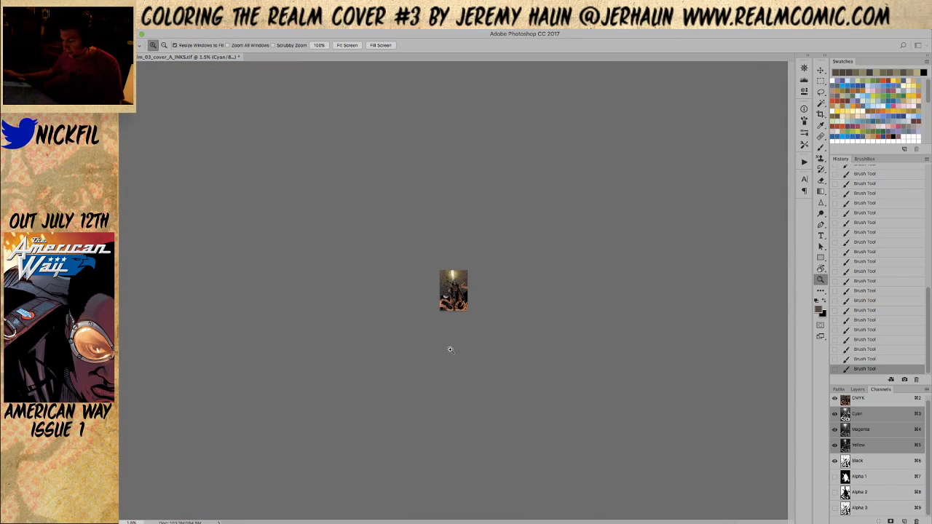
drag(453, 300, 506, 332)
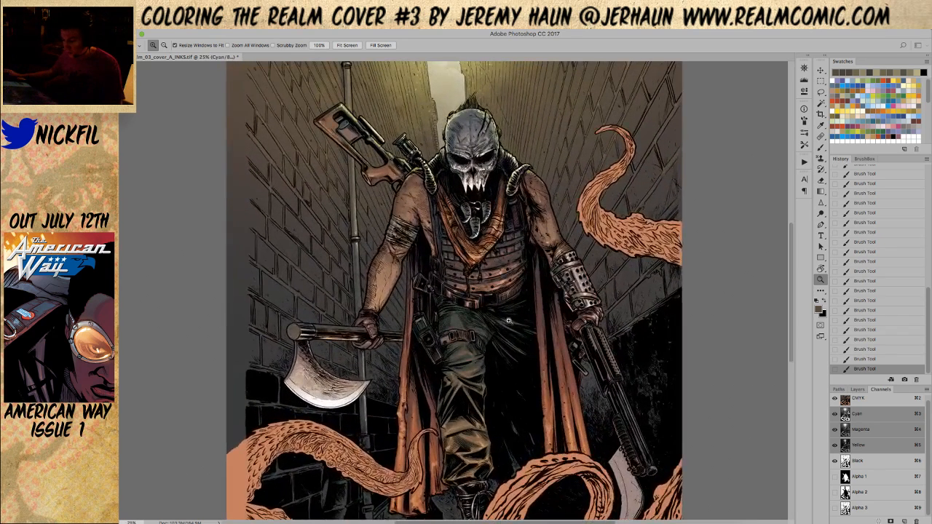
scroll(507, 331, up, 5)
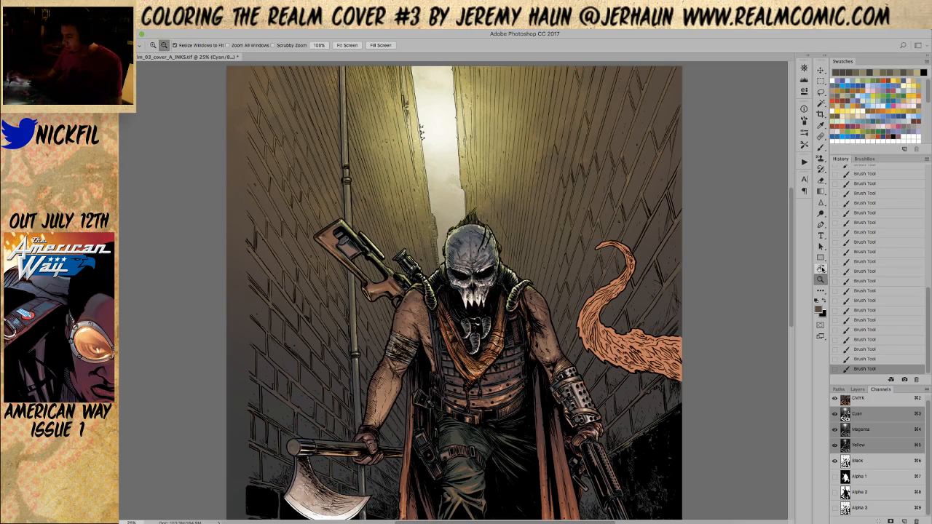
key(h)
drag(616, 404, 622, 320)
scroll(626, 332, down, 10)
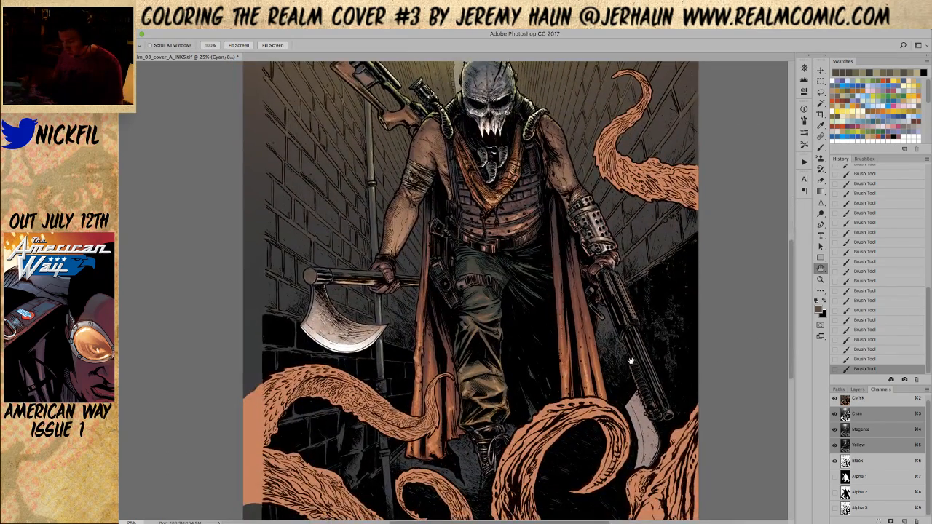
scroll(632, 342, up, 12)
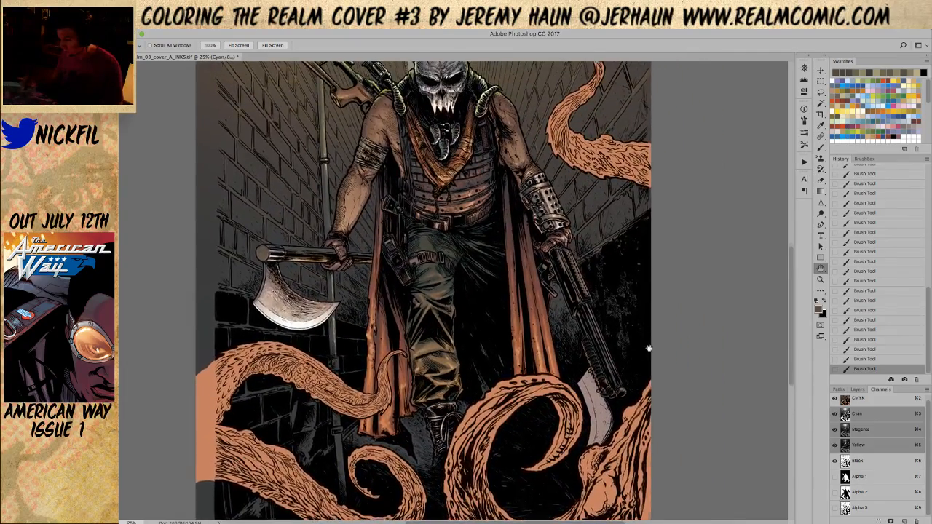
scroll(652, 355, up, 4)
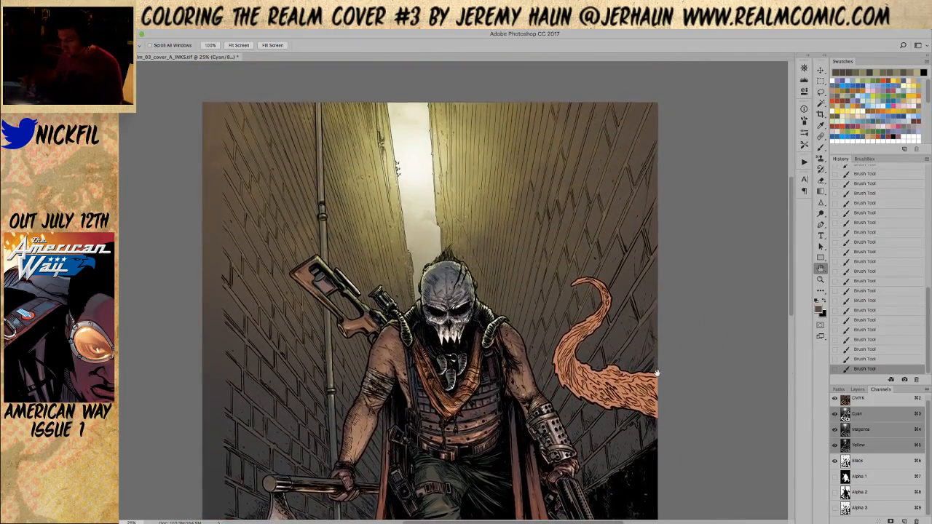
Set the brush's blending mode to Normal.
click(821, 191)
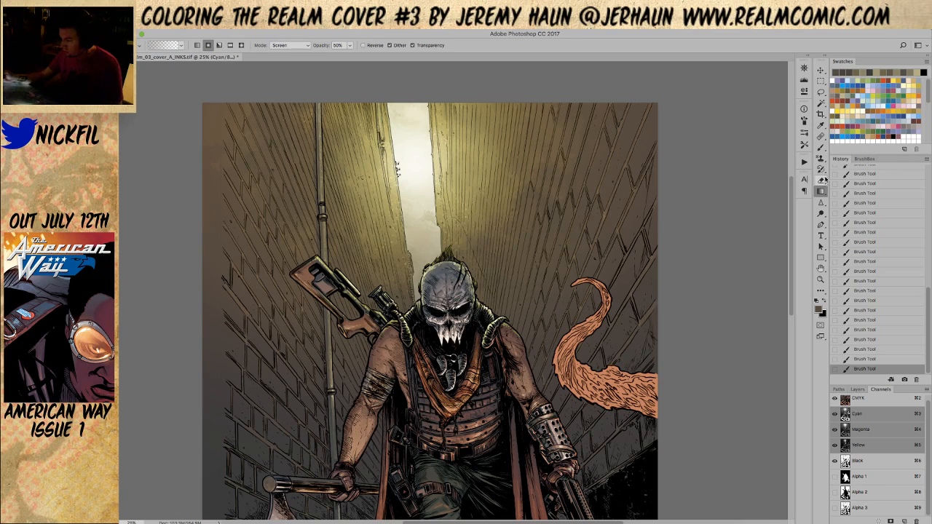
click(819, 148)
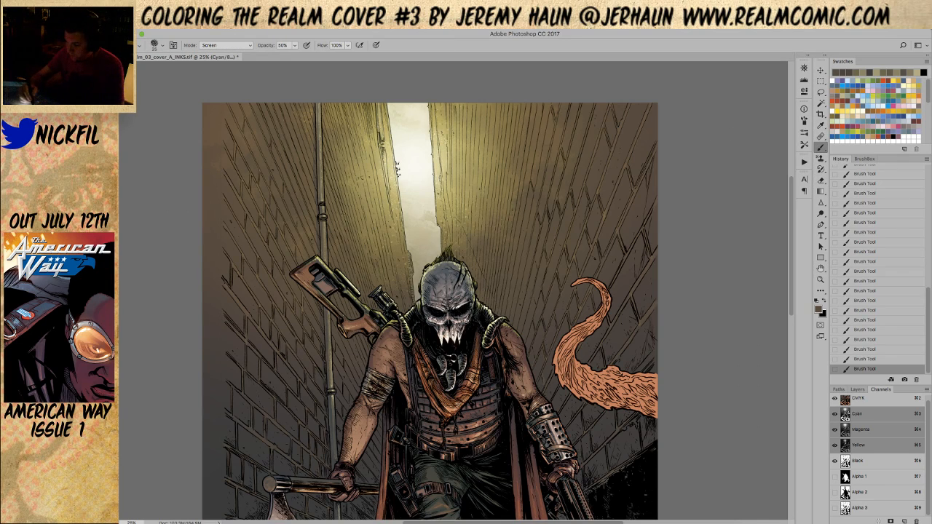
click(227, 46)
click(232, 30)
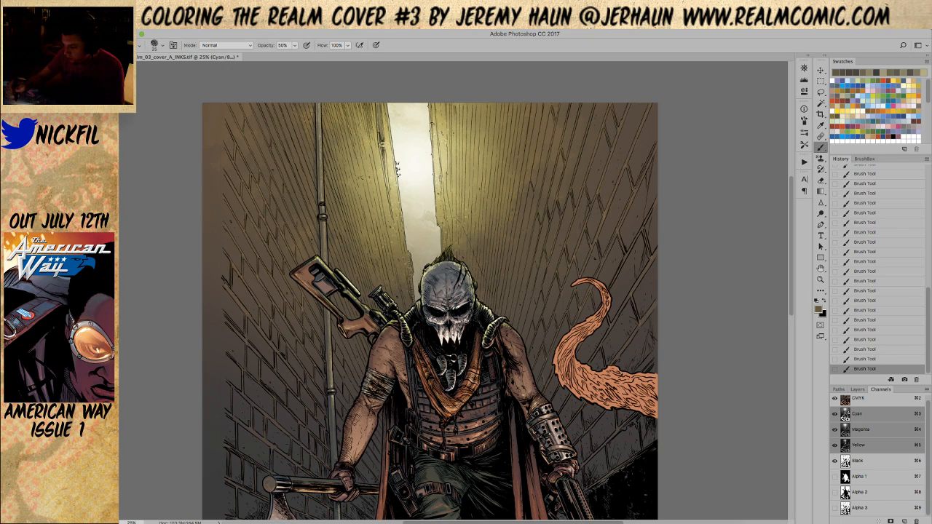
Clear the active selection and check the figure and walls against the whole cover.
click(820, 279)
alt+click(589, 364)
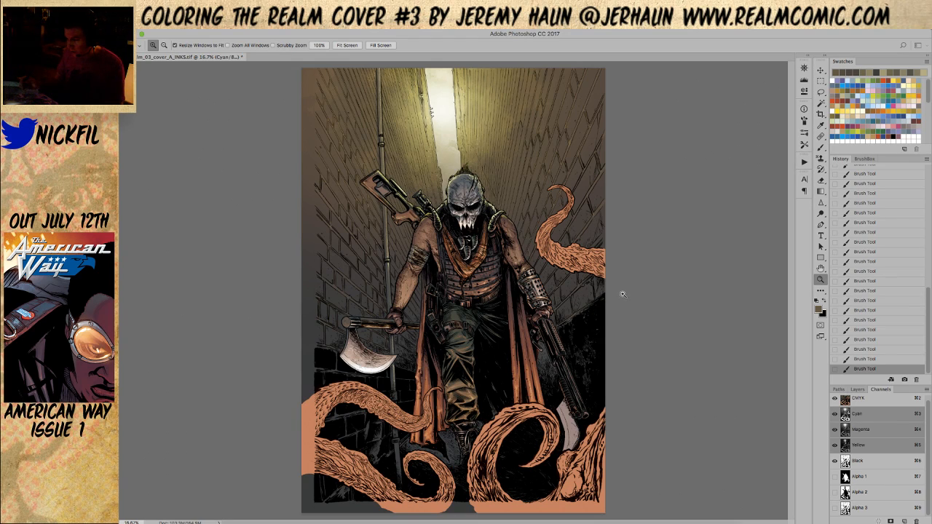
key(ctrl+d)
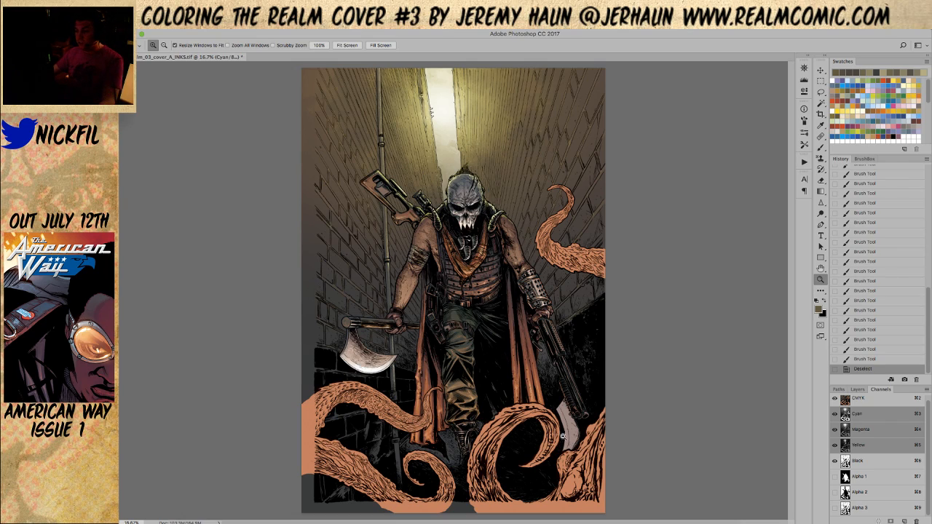
click(501, 278)
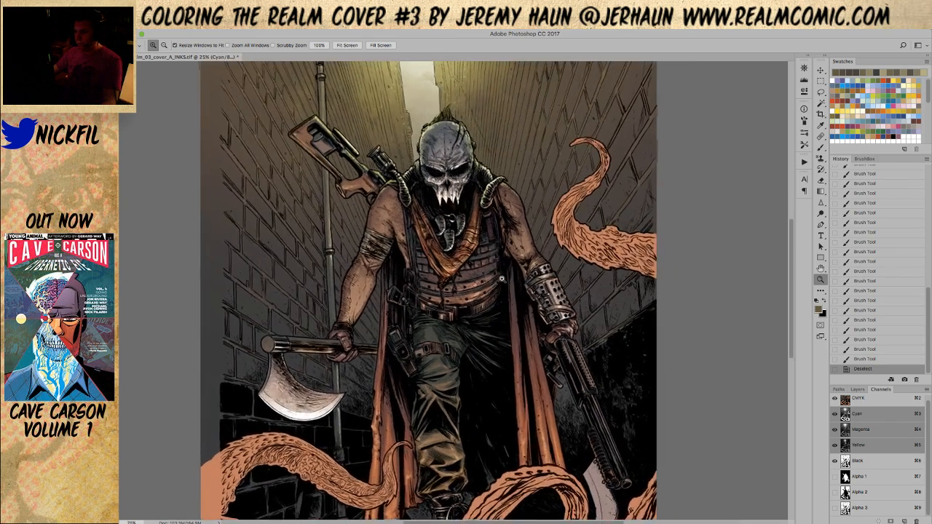
click(502, 279)
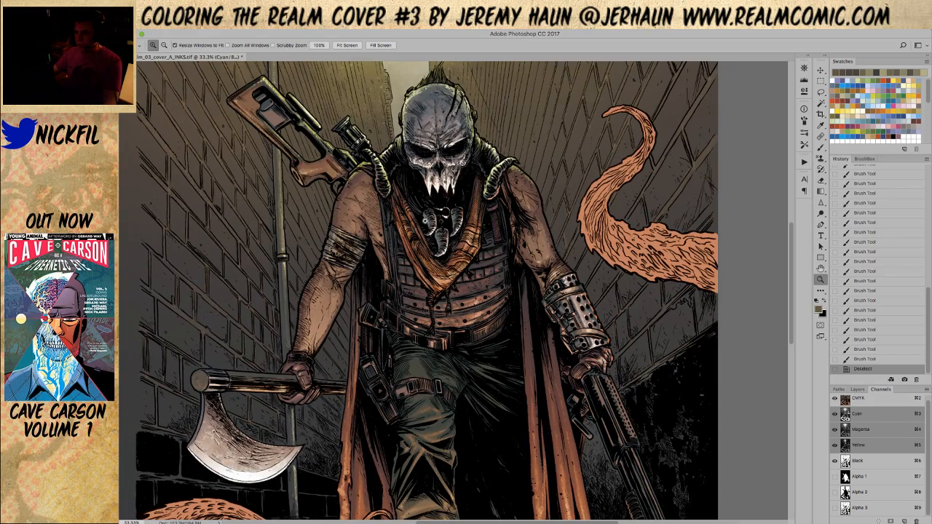
scroll(422, 336, down, 5)
alt+click(410, 345)
alt+click(412, 346)
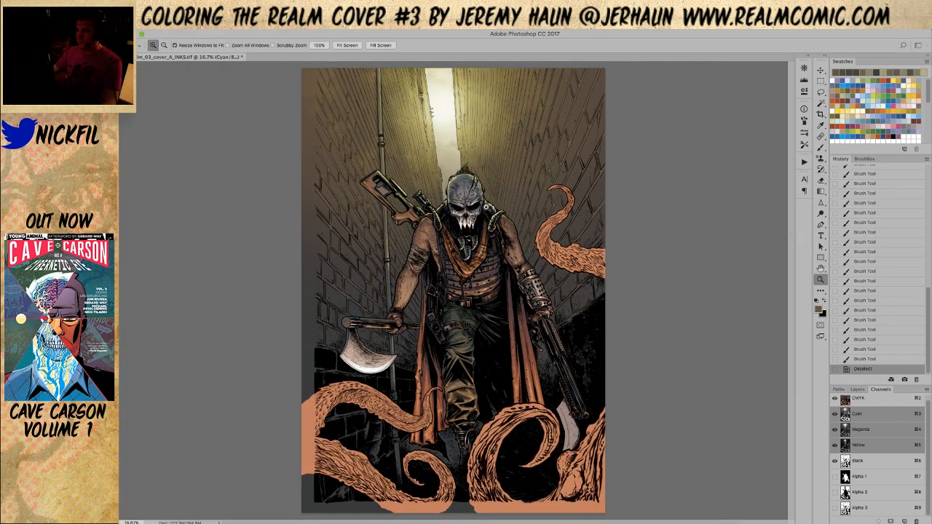
Add a new layer above the Background and choose the pale yellow-green swatch 20C 0M 40Y 0K as the foreground color.
click(858, 389)
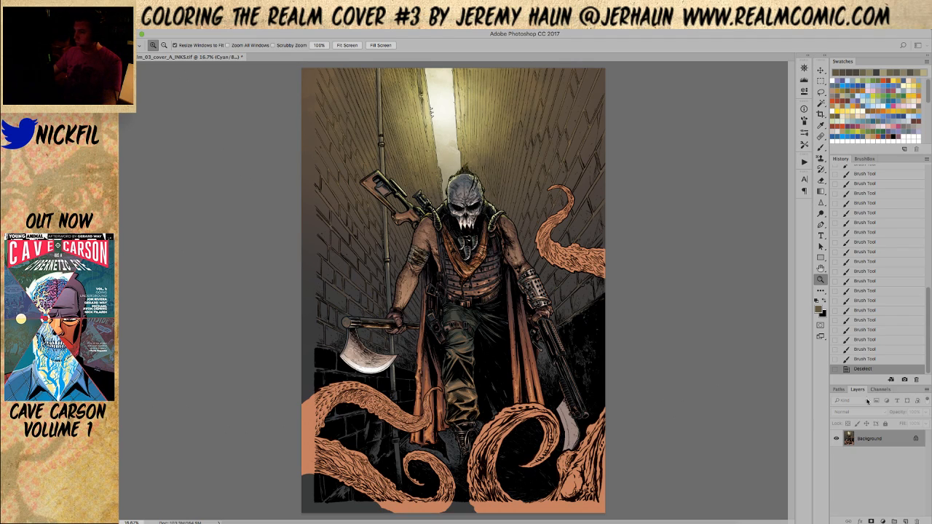
click(906, 521)
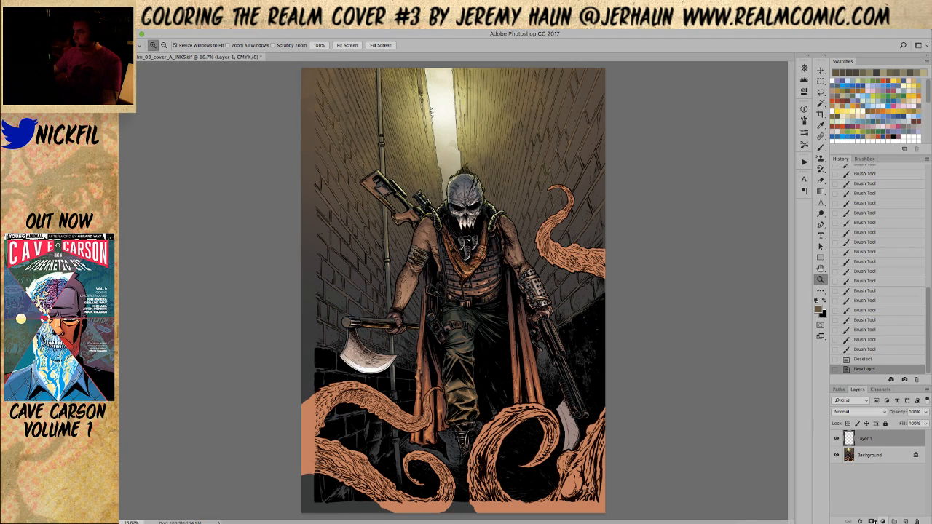
click(836, 74)
key(b)
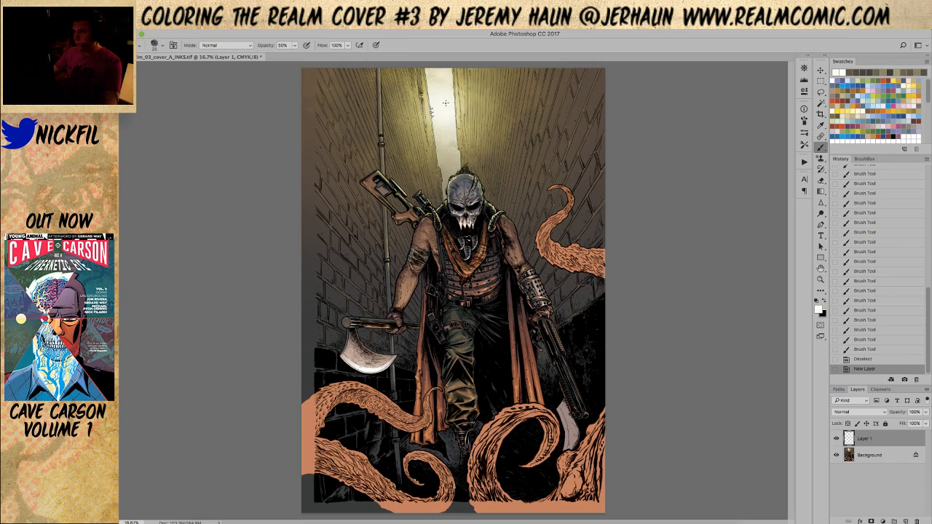
click(877, 97)
click(873, 98)
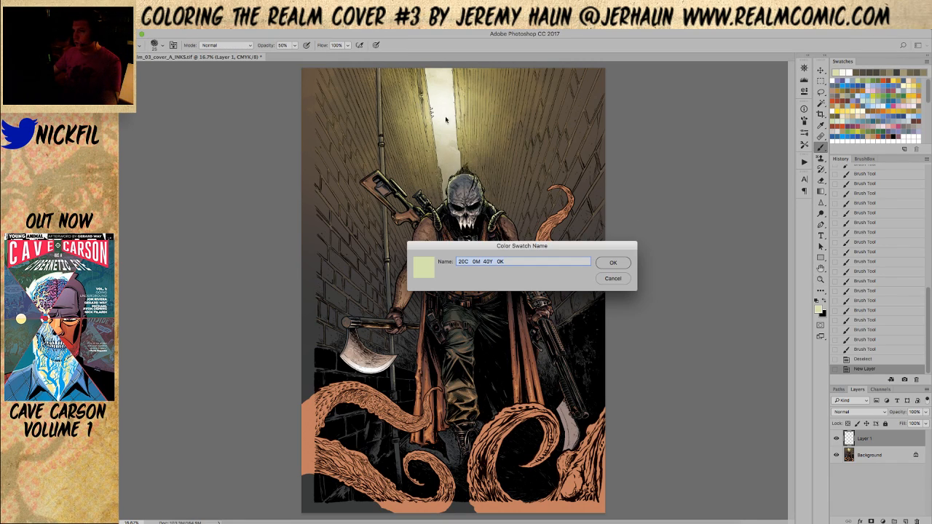
click(613, 263)
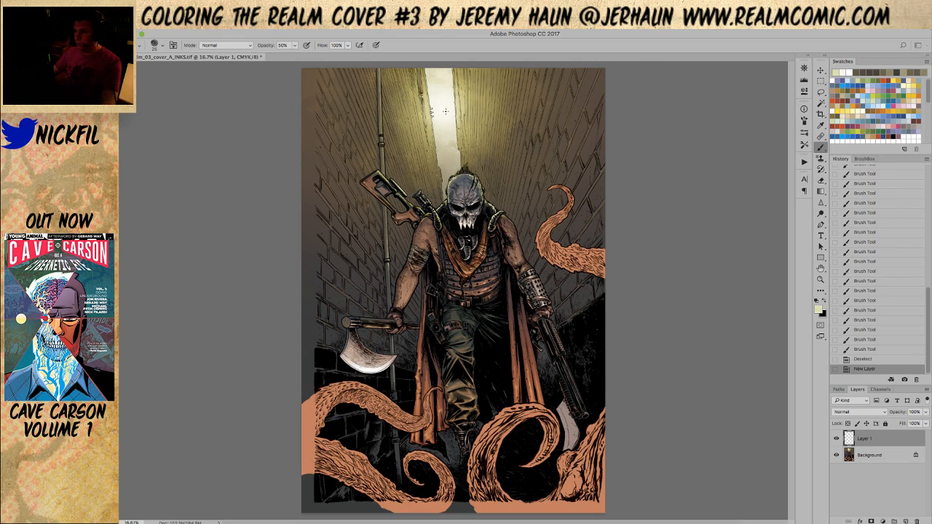
Try a radial Screen gradient at 50% opacity from the bright sky gap down past the figure's chest on the new layer.
key(g)
drag(446, 107, 499, 260)
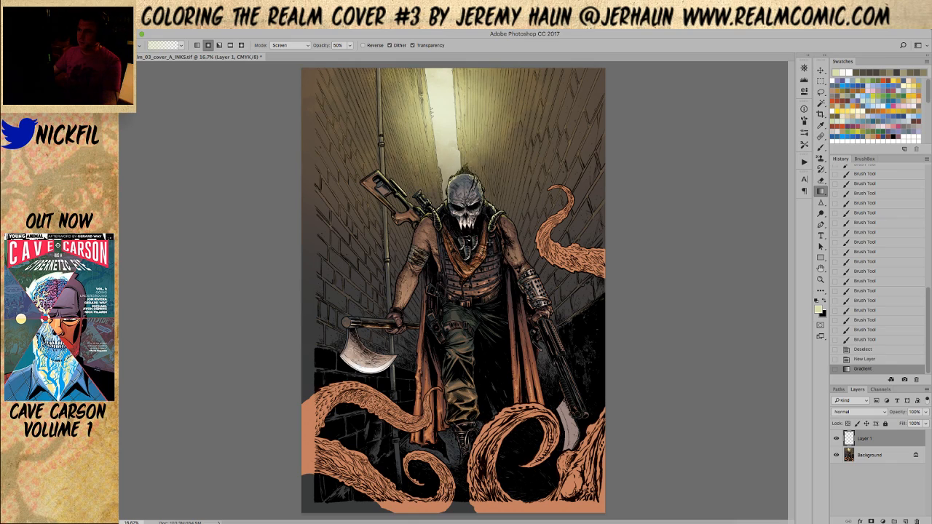
key(ctrl+z)
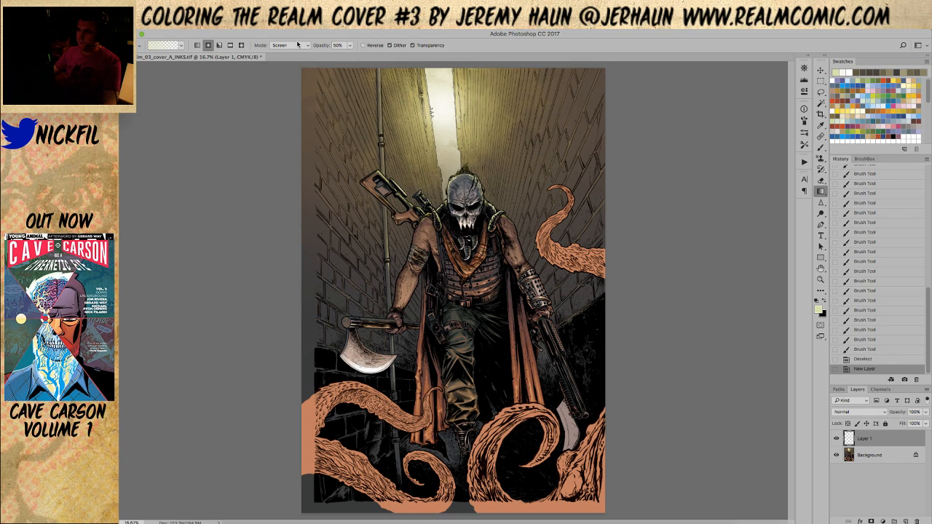
Set the new layer's blending mode to Screen.
click(849, 412)
click(846, 482)
Try radial glow gradients in pale yellow-green, bright yellow and orange from the sky gap, and revert to the state before them.
drag(448, 119, 500, 185)
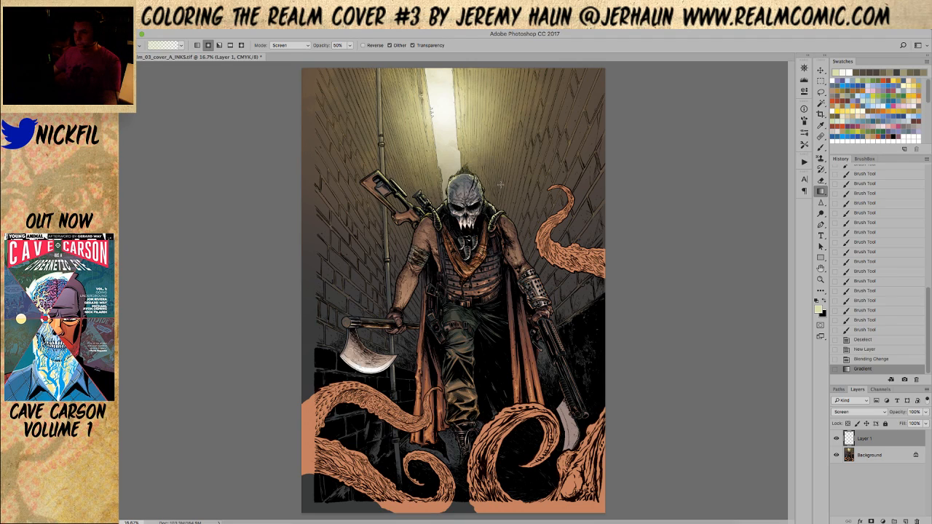
drag(459, 148, 458, 149)
click(875, 93)
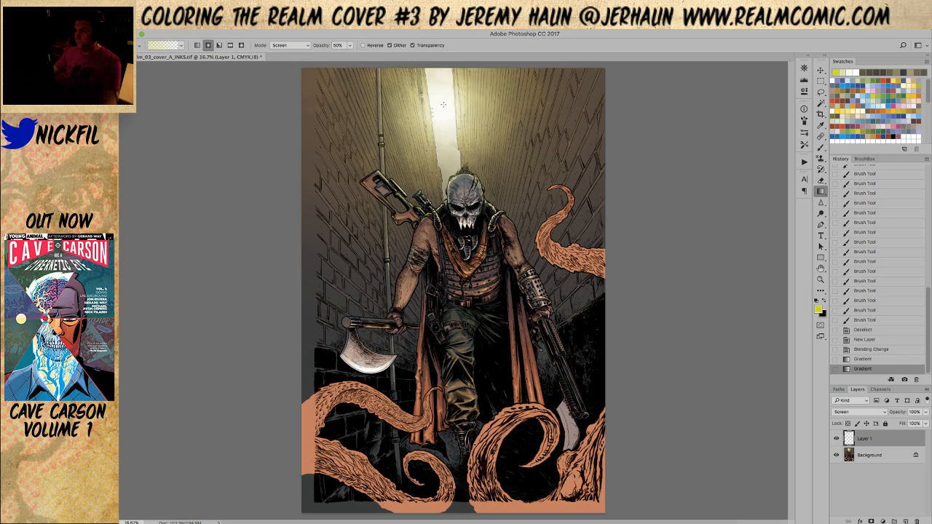
click(859, 104)
drag(445, 108, 500, 203)
key(z)
alt+click(488, 186)
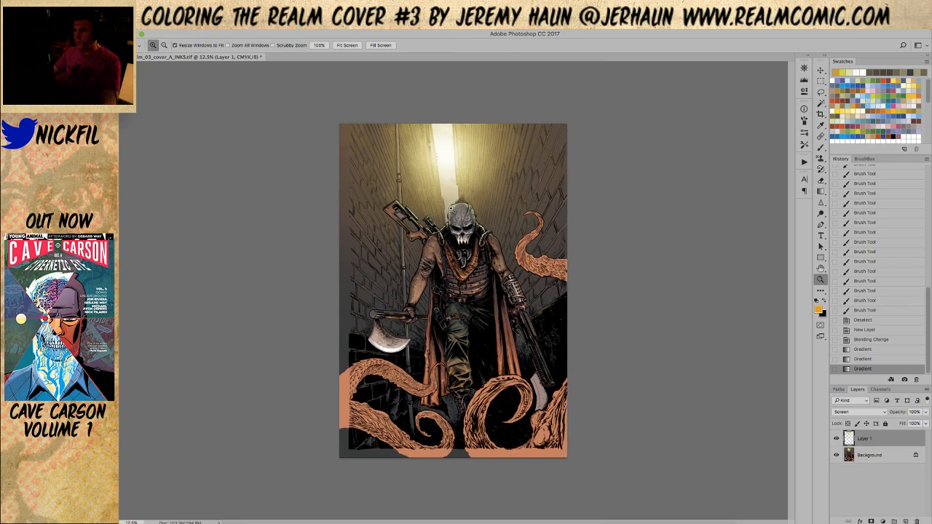
click(451, 151)
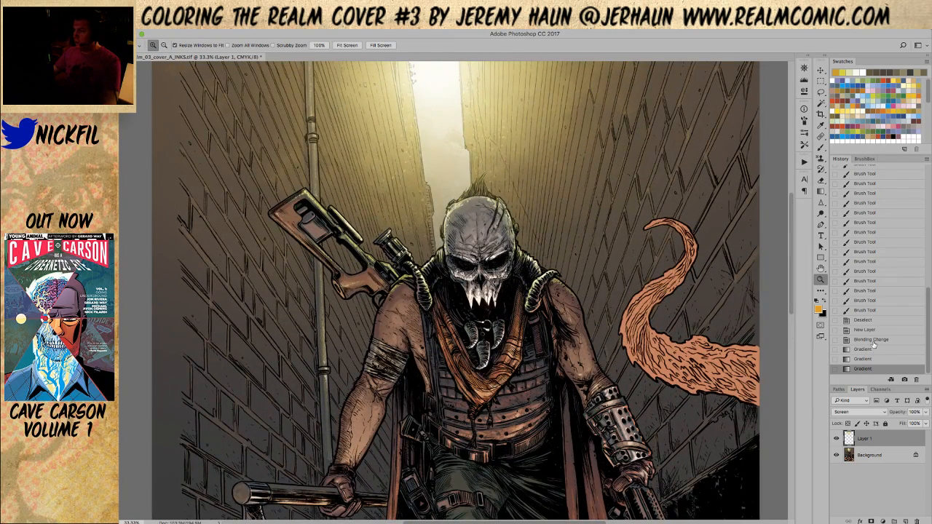
click(871, 341)
Choose a large splatter brush preset and try an orange dab on the alley wall beside the rifle.
key(r)
mouse_move(656, 306)
mouse_down()
mouse_move(466, 117)
mouse_move(437, 109)
mouse_up()
key(b)
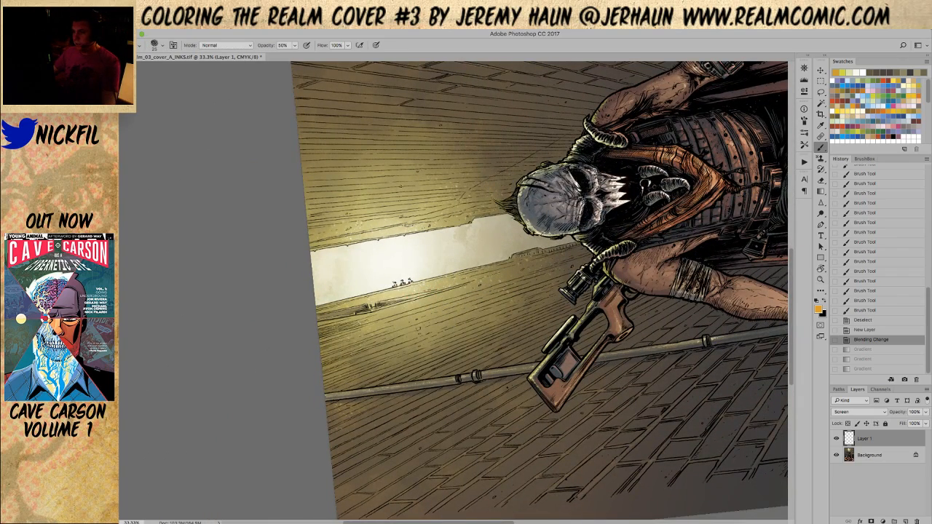
right_click(499, 245)
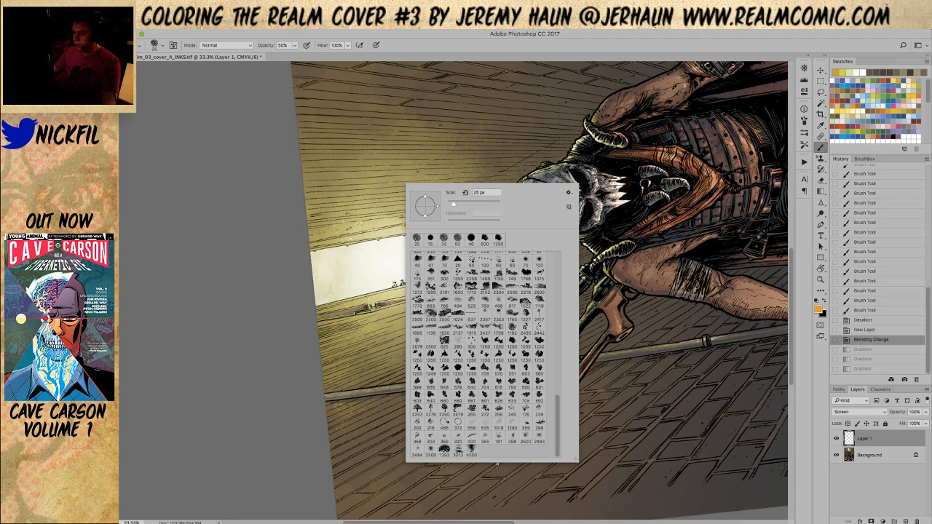
drag(560, 430, 559, 402)
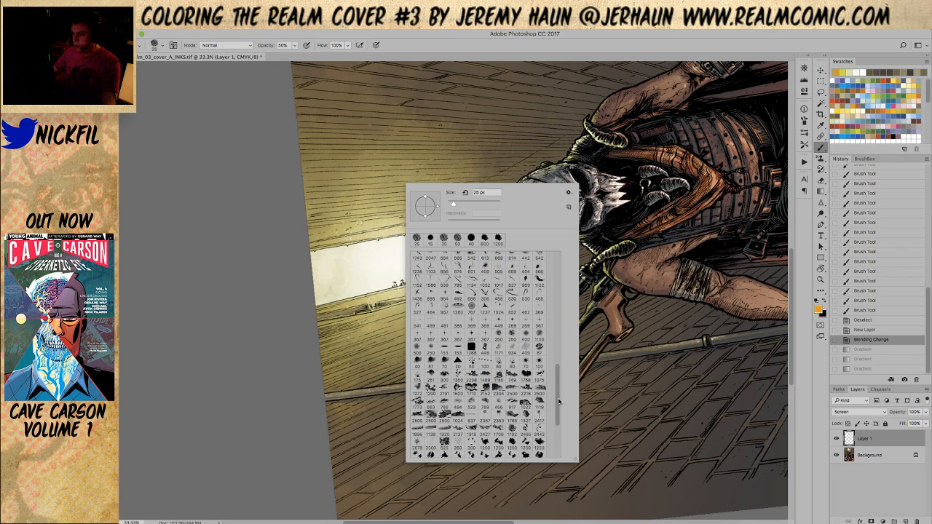
drag(559, 401, 555, 349)
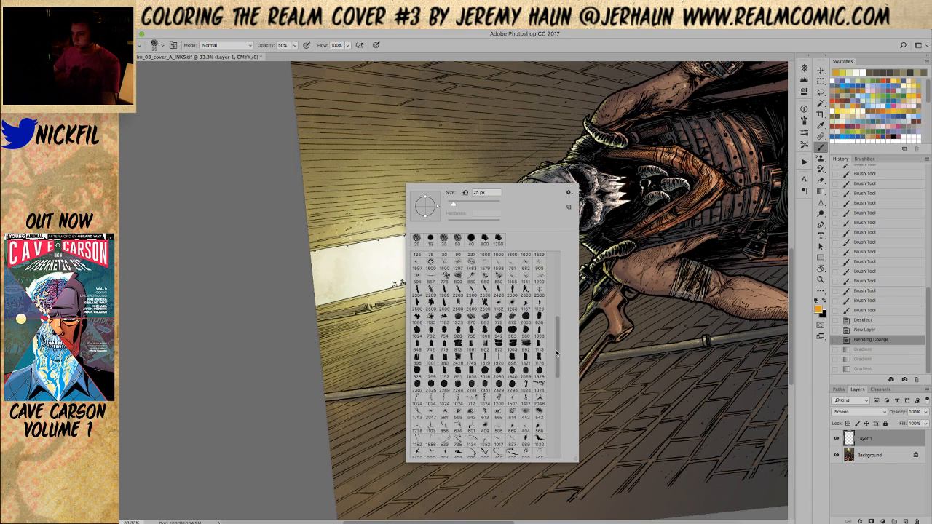
click(512, 302)
click(659, 346)
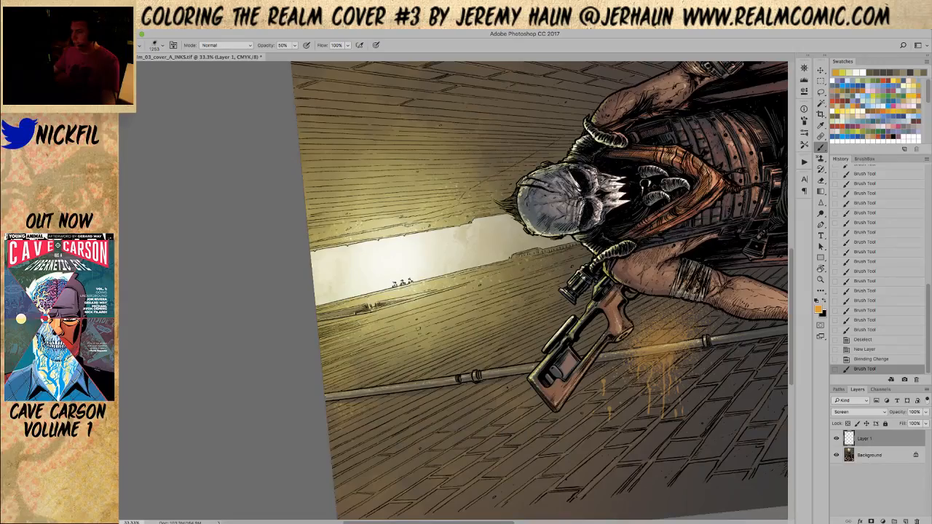
Try a bright yellow splatter at 50% opacity along the sky gap's edge and undo it.
key(r)
drag(648, 241, 507, 483)
key(b)
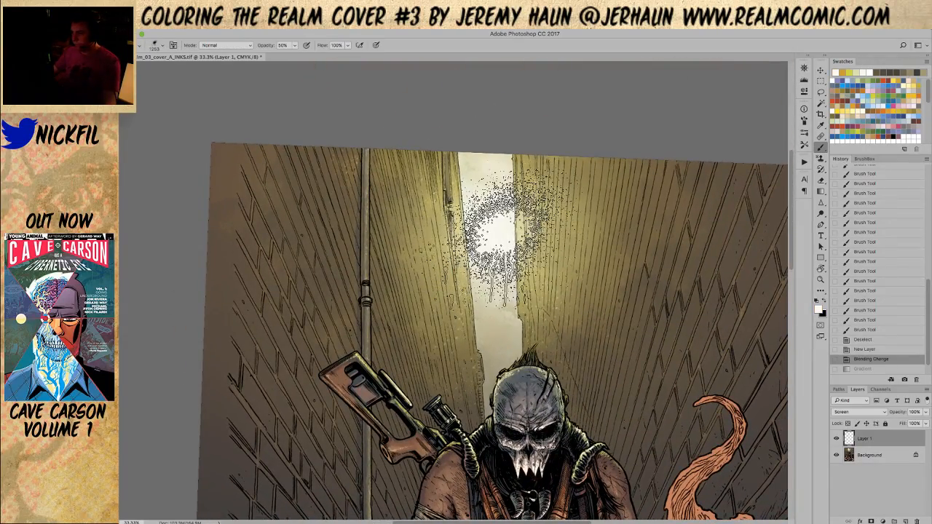
click(878, 92)
mouse_move(510, 218)
mouse_down()
mouse_move(495, 219)
mouse_move(539, 270)
mouse_up()
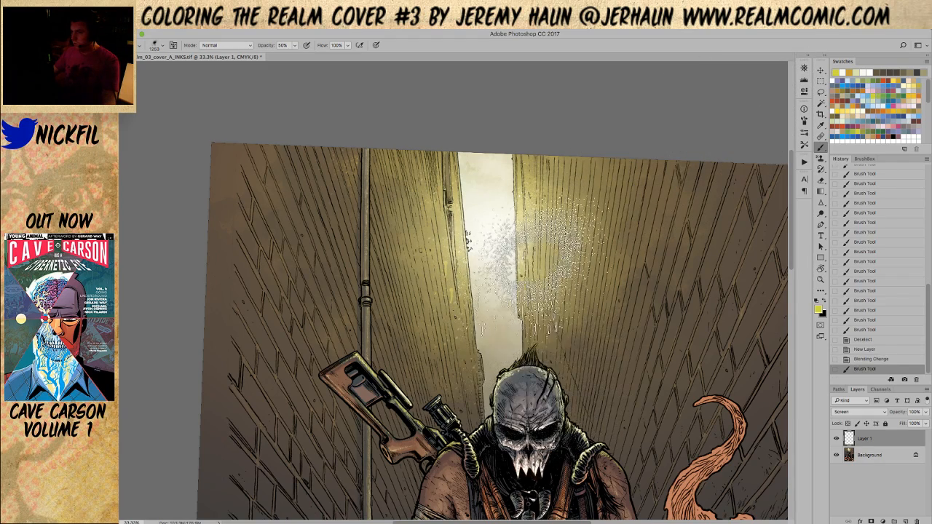
key(ctrl+z)
Lasso the wall area beside the sky gap and try splatter dabs at 100% opacity inside it, undoing the last dab.
key(ctrl+minus)
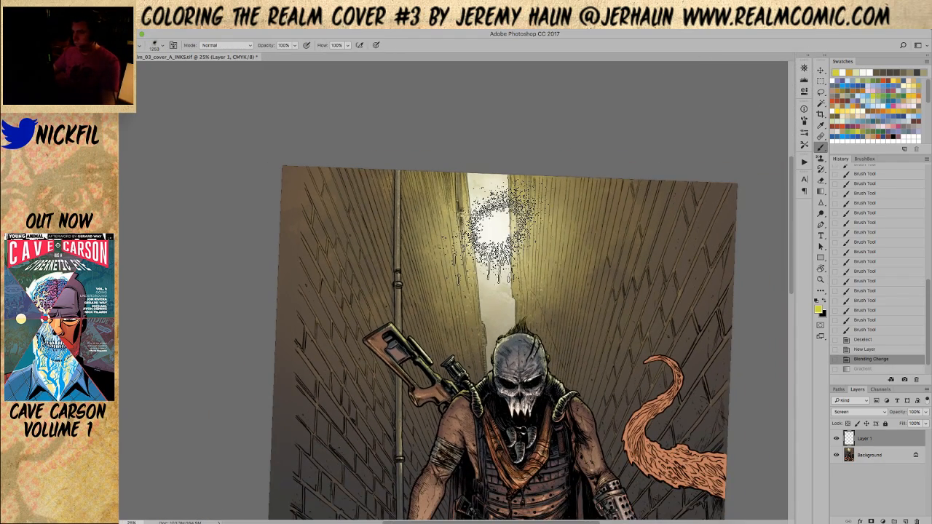
key(l)
mouse_move(499, 167)
mouse_down()
mouse_move(502, 394)
mouse_move(613, 93)
mouse_move(535, 156)
mouse_up()
key(b)
click(500, 237)
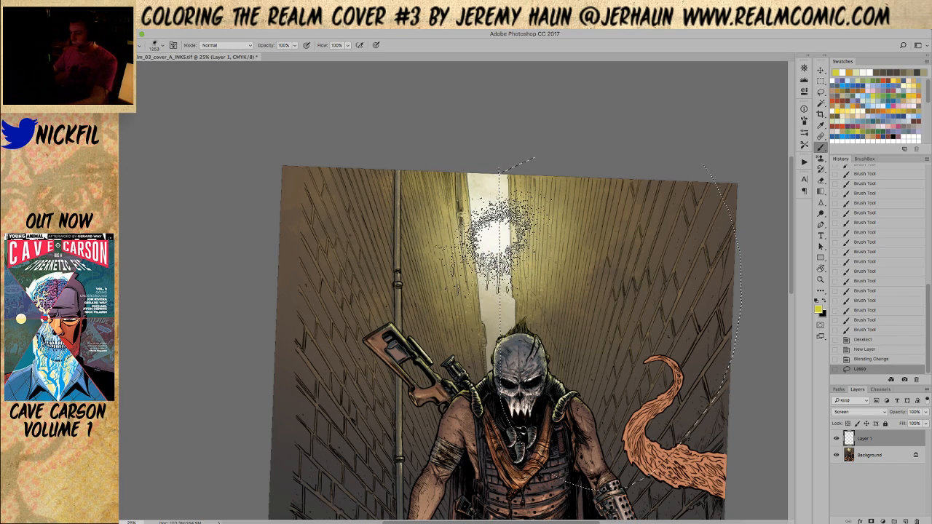
click(514, 437)
key(ctrl+z)
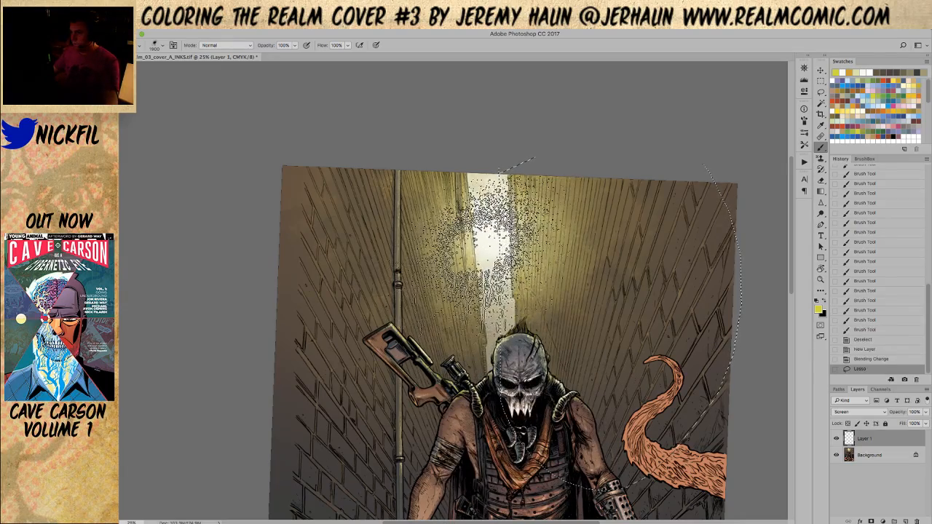
Try a bright yellow splatter down the selected wall edge, check it on the whole cover, and remove the splatter and selection.
mouse_move(528, 191)
mouse_down()
mouse_move(519, 314)
mouse_move(494, 332)
mouse_up()
scroll(493, 332, down, 2)
key(z)
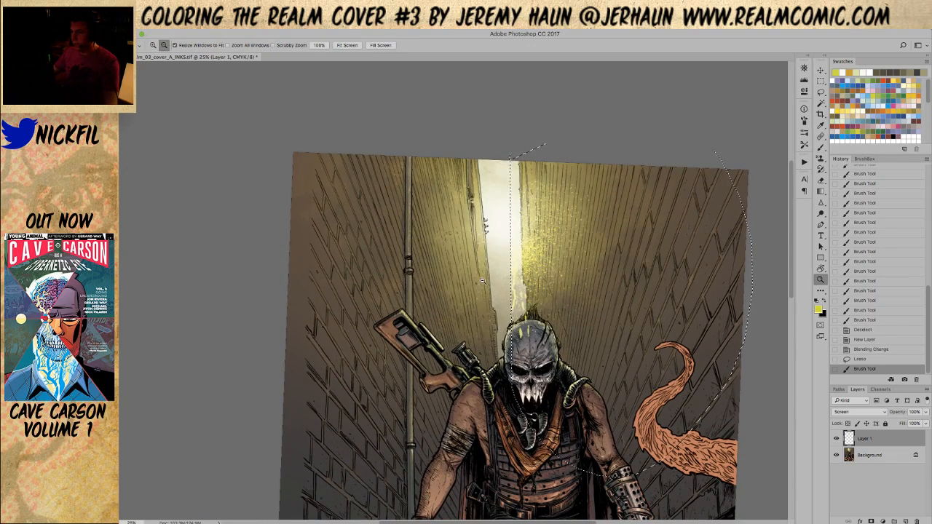
alt+click(498, 291)
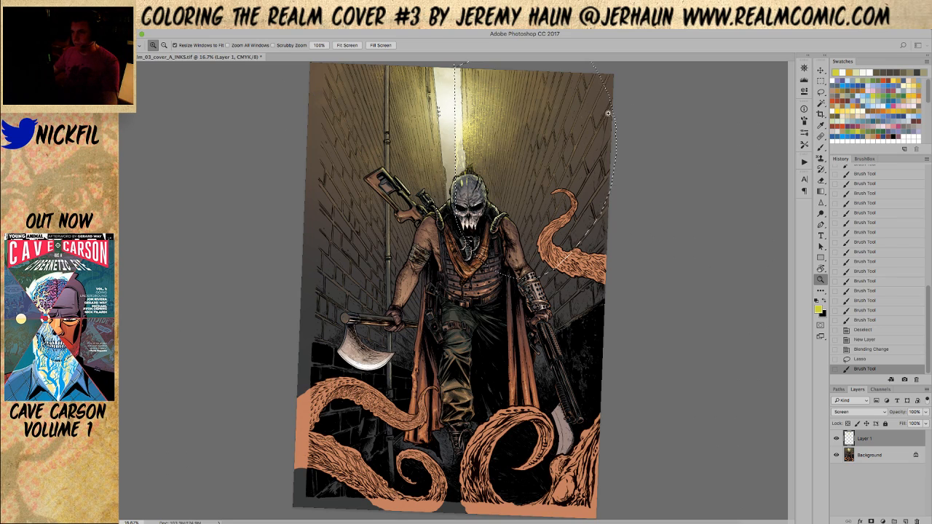
key(super+d)
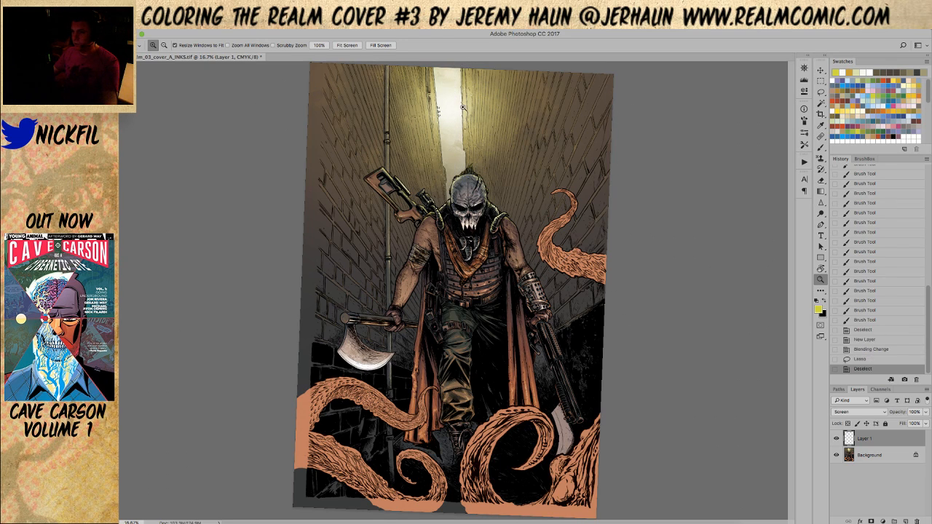
Add a new layer and fill a full-width rectangular band across the top of the cover with solid dark blue.
key(r)
drag(651, 267, 651, 264)
key(z)
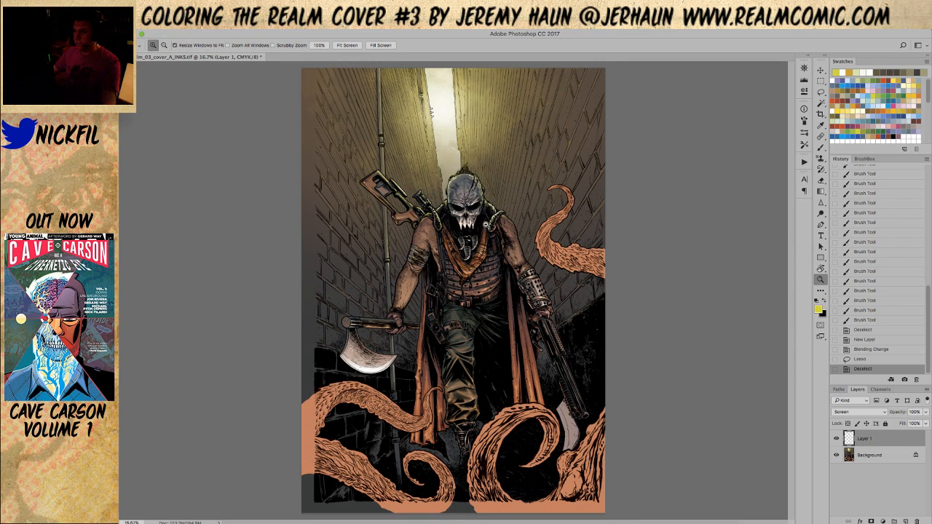
alt+click(487, 226)
click(489, 306)
key(ctrl+shift+alt+n)
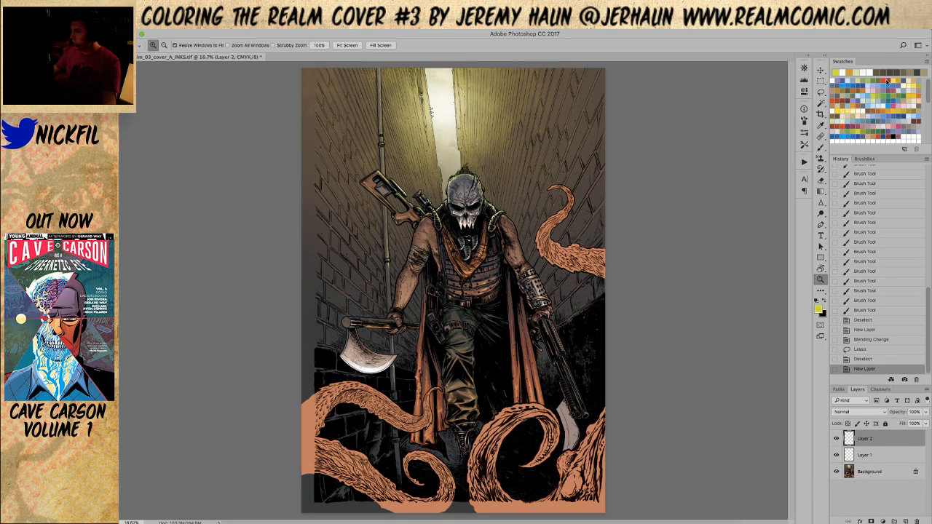
click(909, 114)
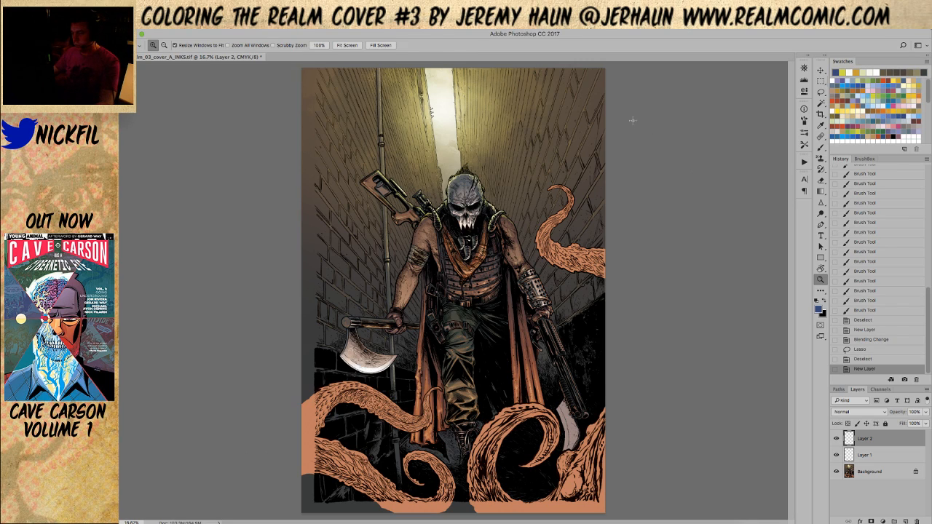
key(m)
drag(294, 65, 656, 158)
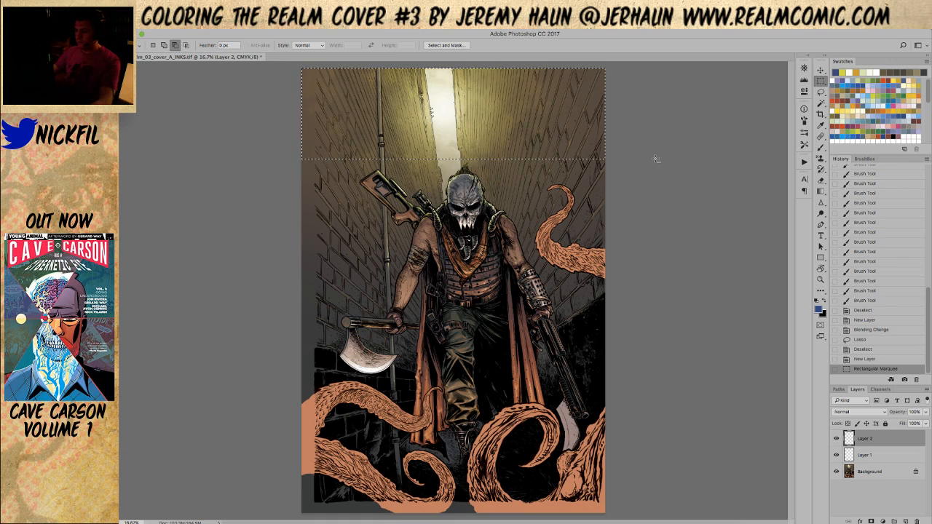
key(alt+BackSpace)
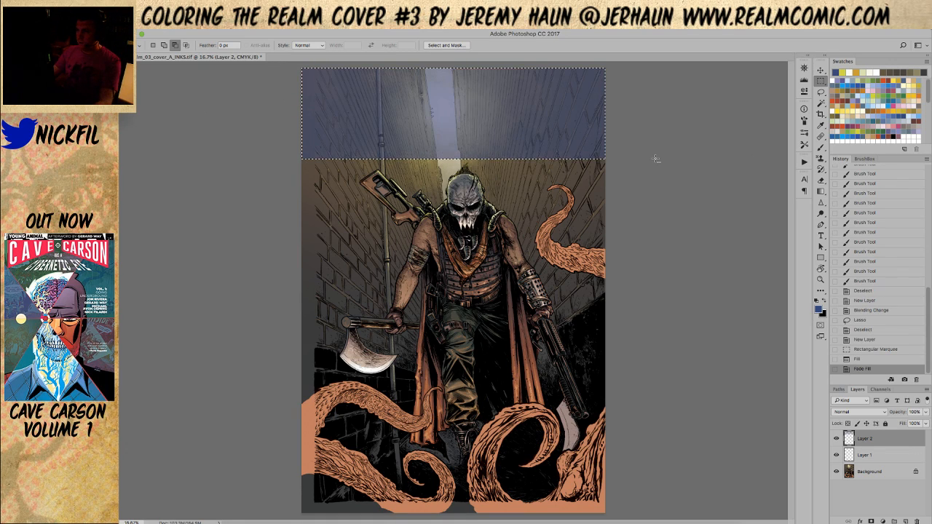
key(alt+BackSpace)
key(ctrl+d)
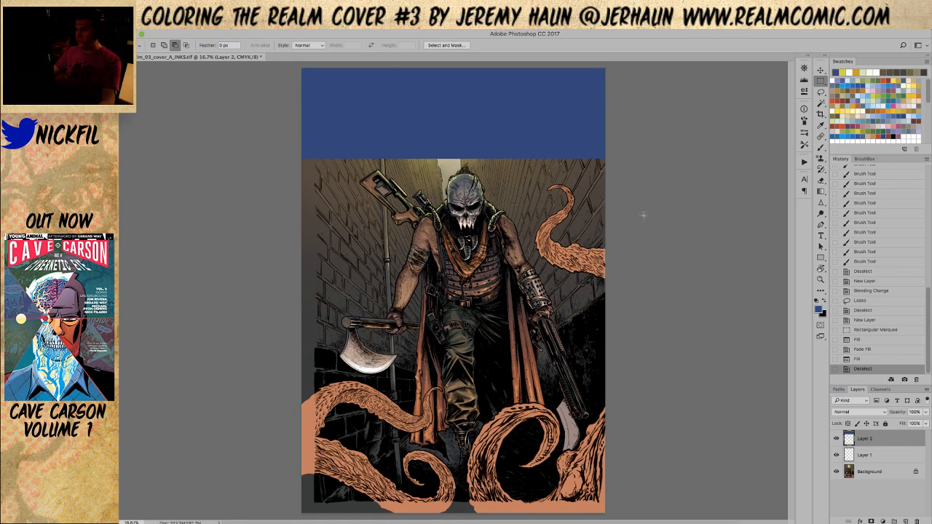
Add the title text THE REALM in pale blue on the dark blue band.
click(860, 94)
key(t)
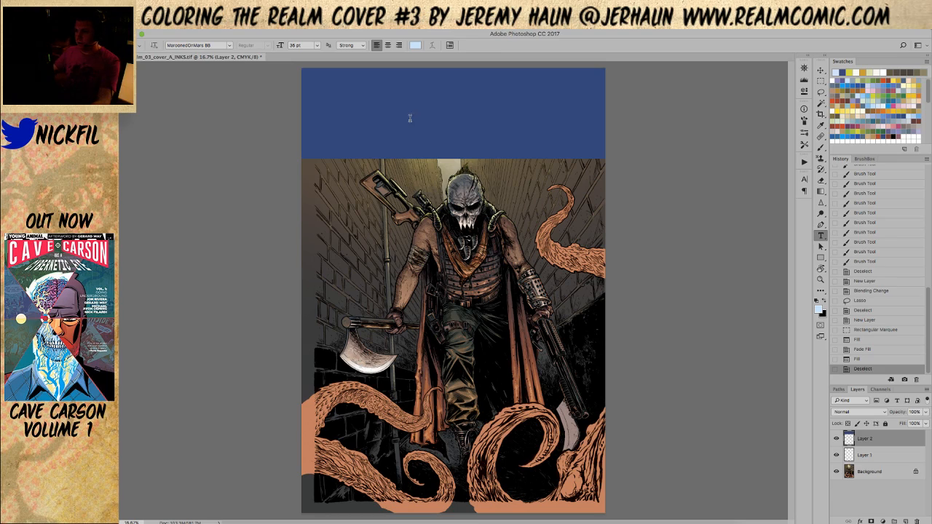
click(409, 118)
text(THE REALM)
click(480, 45)
Reposition the title text and scale it up proportionally to about 310% to fill the blue band.
key(v)
drag(466, 114, 580, 169)
key(ctrl+t)
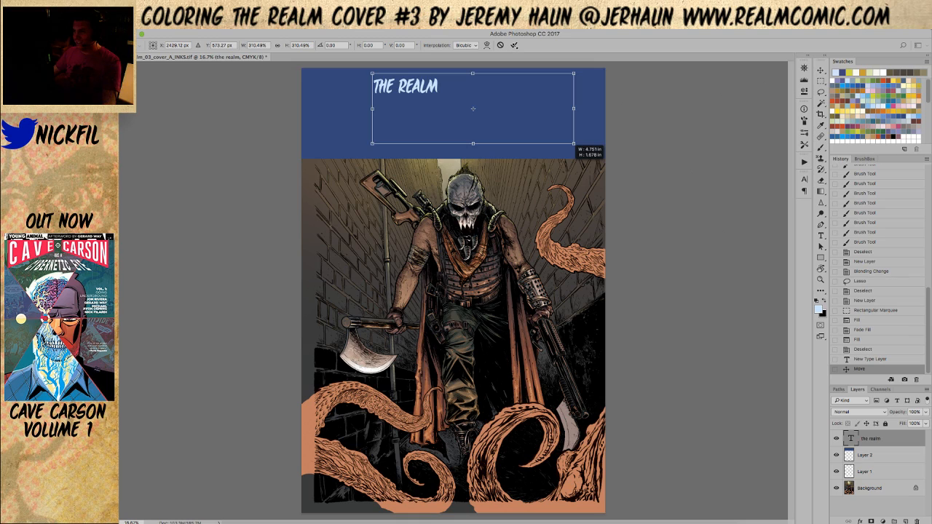
click(514, 45)
Check the title mockup against the whole cover and delete both the text layer and the blue band layer.
key(z)
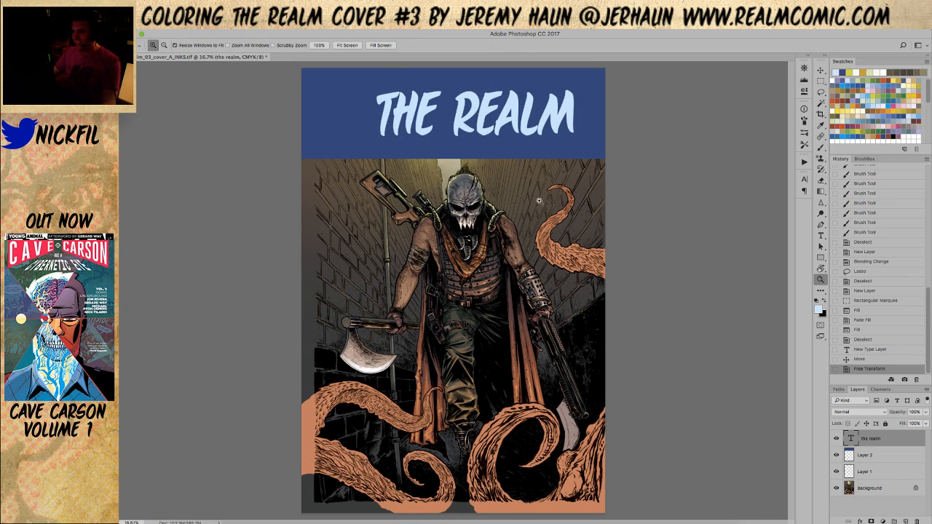
alt+click(542, 201)
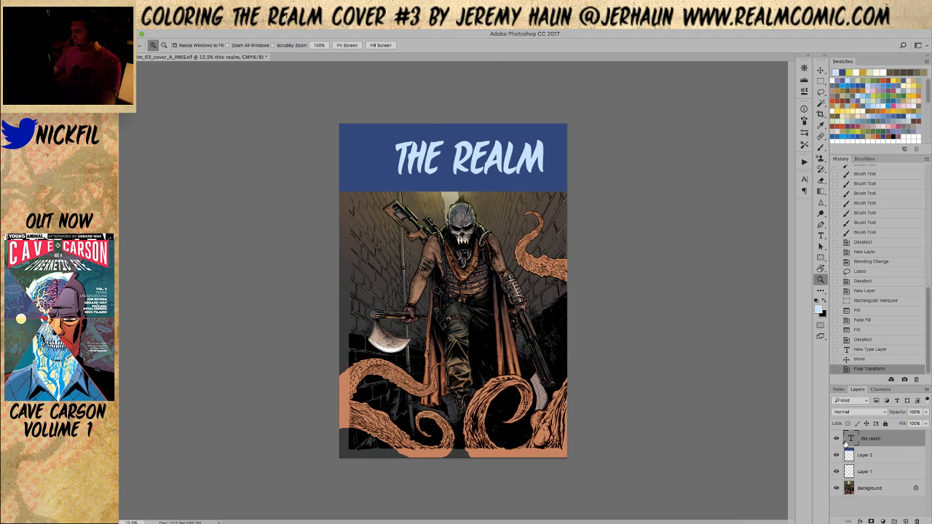
drag(894, 446, 916, 521)
drag(878, 438, 916, 522)
Examine the cover artwork from the sky gap and figure down to the tentacles along the lower edge.
click(491, 260)
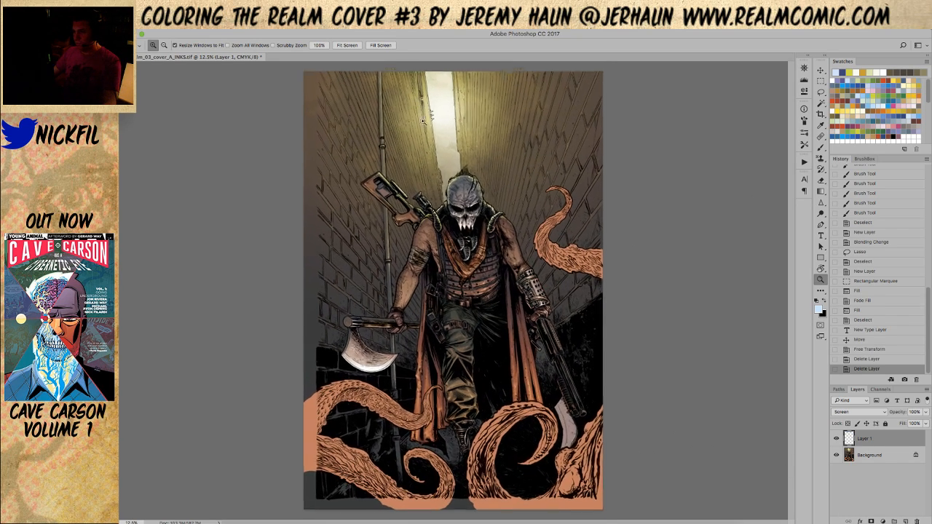
click(398, 128)
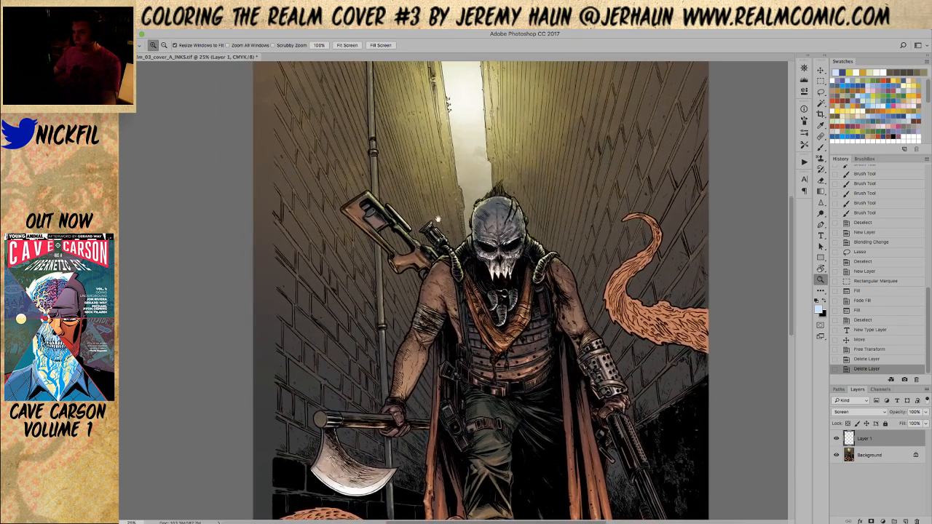
scroll(437, 226, down, 5)
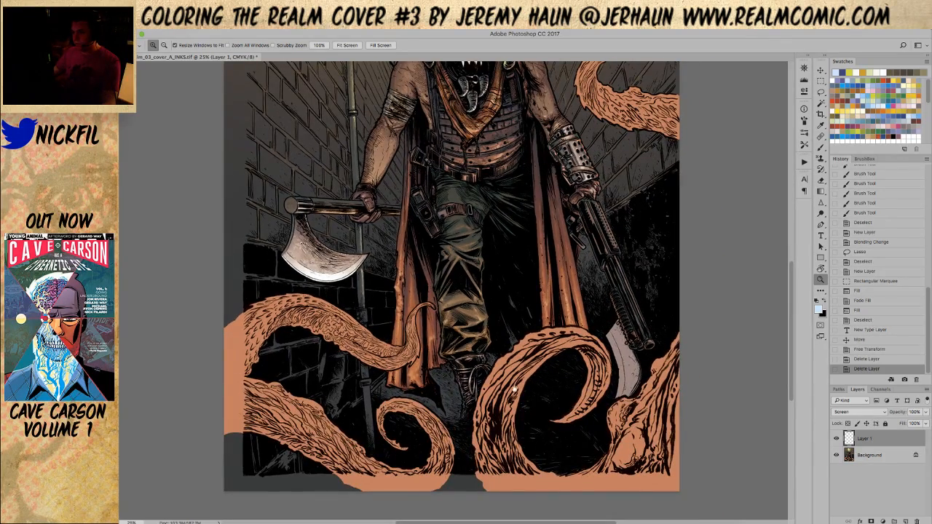
key(r)
drag(526, 264, 562, 257)
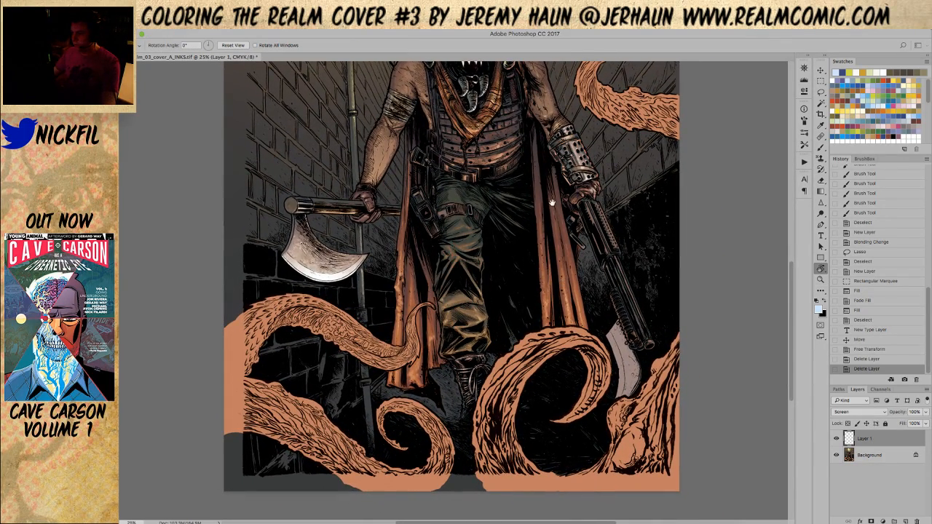
scroll(552, 202, up, 3)
key(z)
alt+click(503, 298)
key(w)
click(345, 391)
key(ctrl+d)
Select the orange tentacles with the Magic Wand on the Background's Cyan, Magenta and Yellow channels and add a new alpha channel.
click(868, 455)
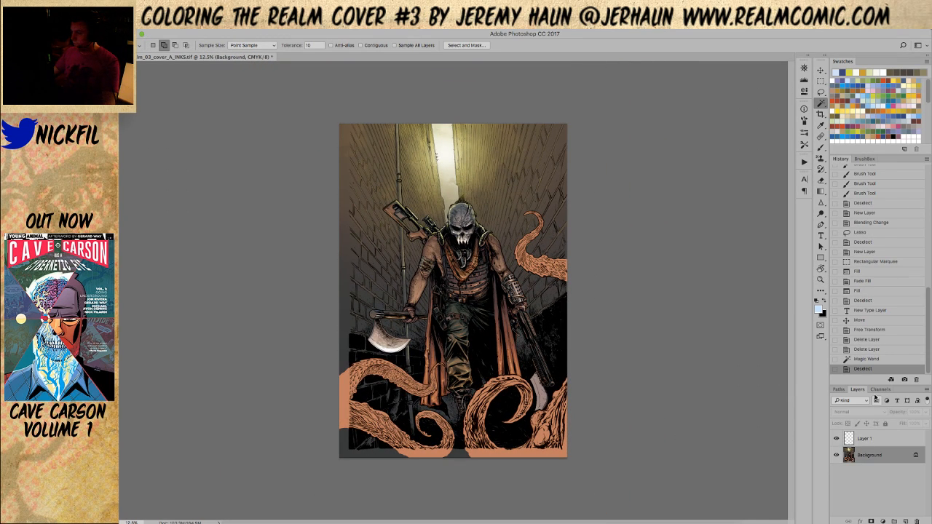
click(880, 390)
shift+click(863, 463)
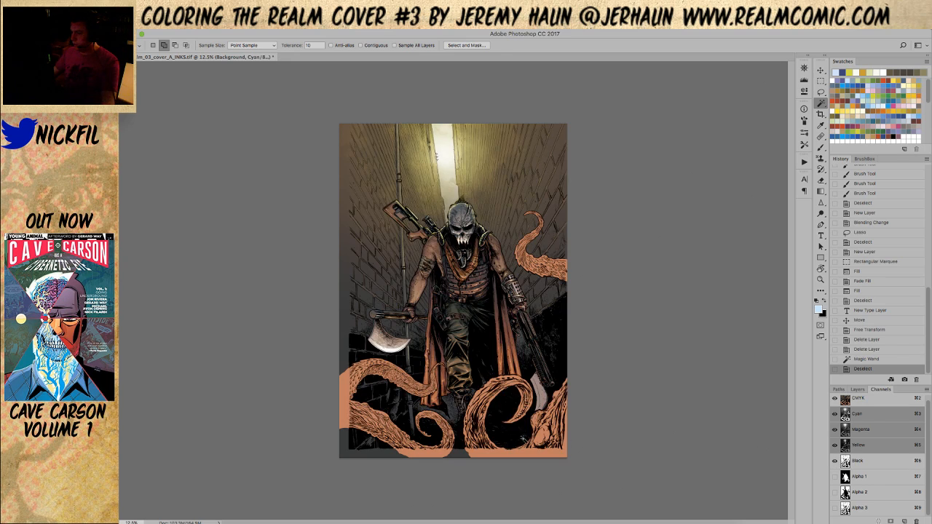
click(557, 448)
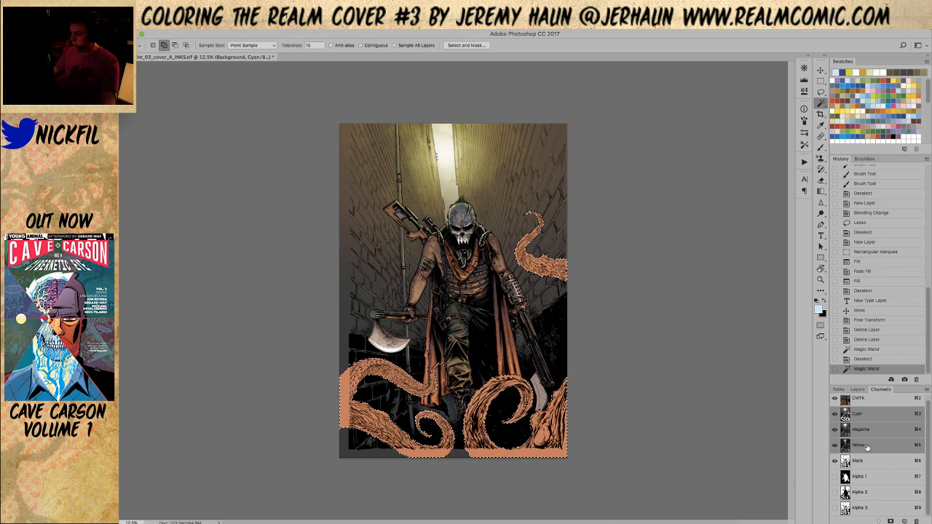
click(904, 521)
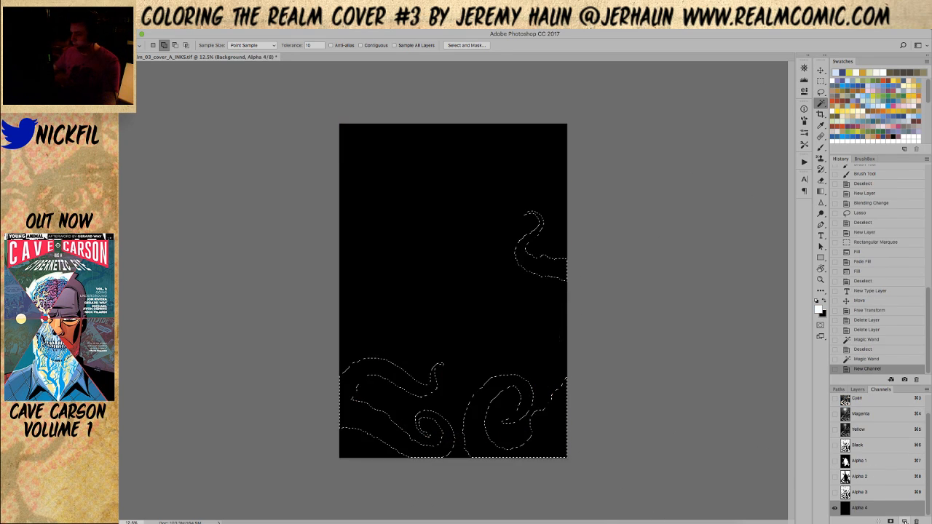
Fill the tentacle selection with white in the new alpha channel and return to the CMYK composite.
key(alt+BackSpace)
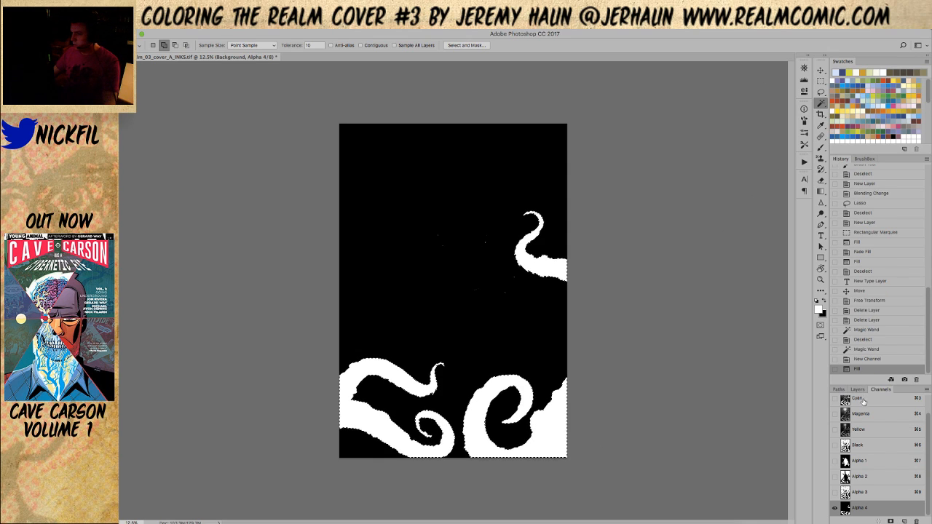
click(863, 399)
scroll(859, 417, up, 1)
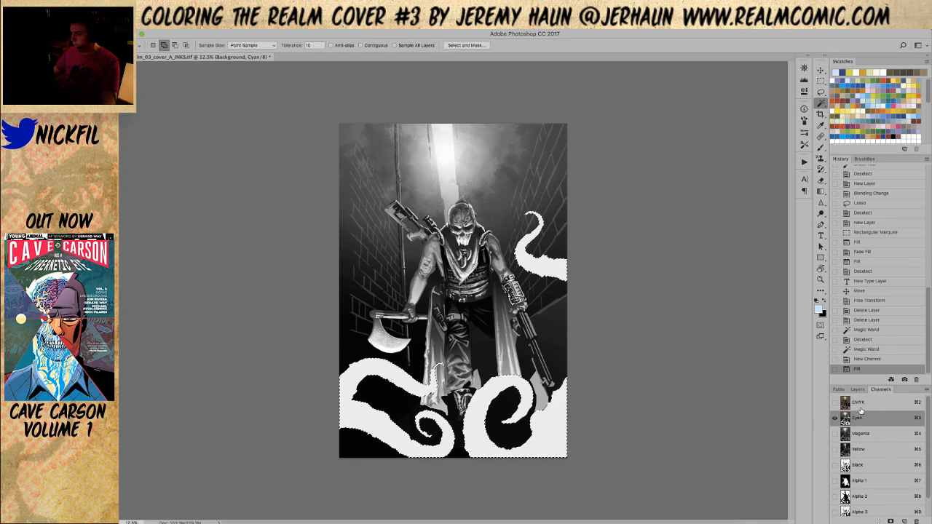
click(858, 402)
key(z)
click(464, 290)
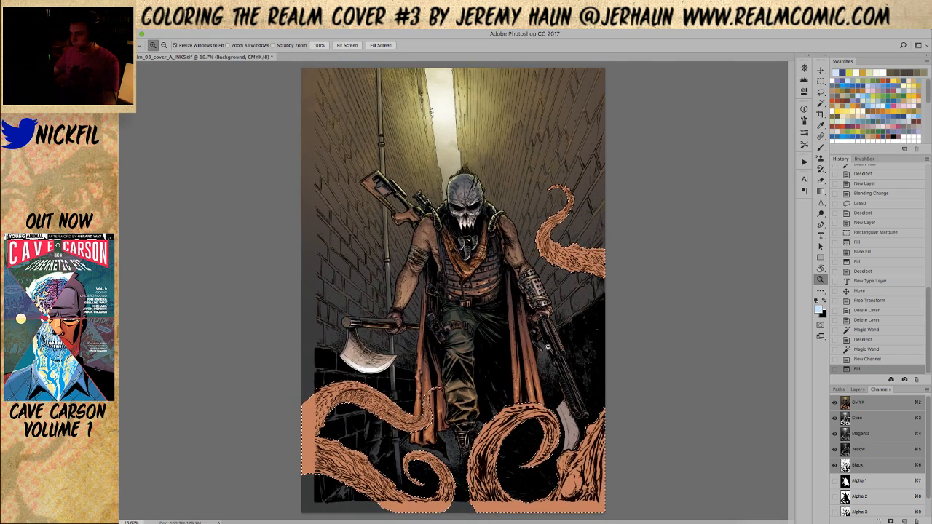
Remove the stray selected patches around the figure from the tentacle selection with the Lasso.
key(l)
mouse_move(446, 176)
mouse_down()
mouse_move(450, 295)
mouse_move(530, 210)
mouse_up()
mouse_move(538, 285)
mouse_down()
mouse_move(529, 281)
mouse_move(491, 339)
mouse_move(357, 313)
mouse_move(445, 319)
mouse_up()
mouse_move(588, 351)
mouse_down()
mouse_move(628, 360)
mouse_move(559, 345)
mouse_up()
mouse_move(525, 160)
mouse_down()
mouse_move(361, 264)
mouse_move(661, 51)
mouse_move(575, 172)
mouse_move(523, 174)
mouse_up()
Examine the selected tentacles along the lower edge up close and against the whole cover.
key(z)
click(443, 350)
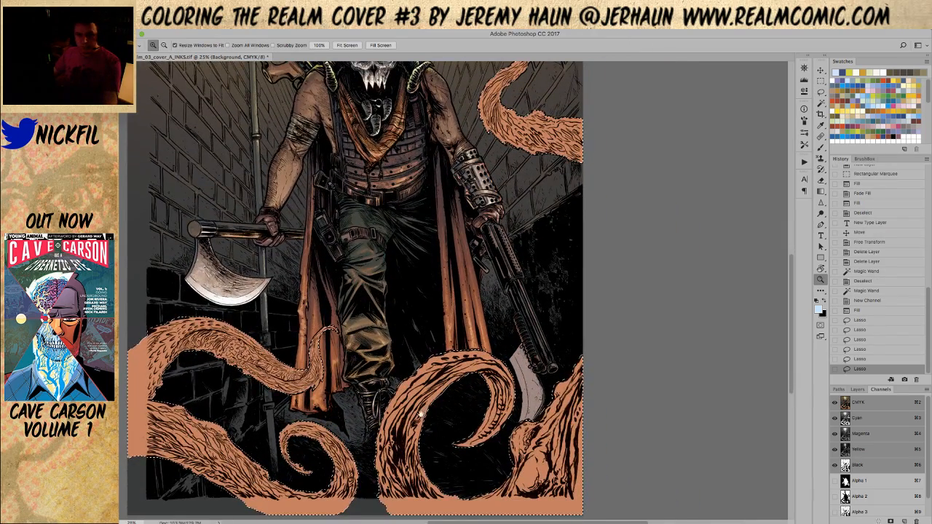
drag(420, 414, 455, 367)
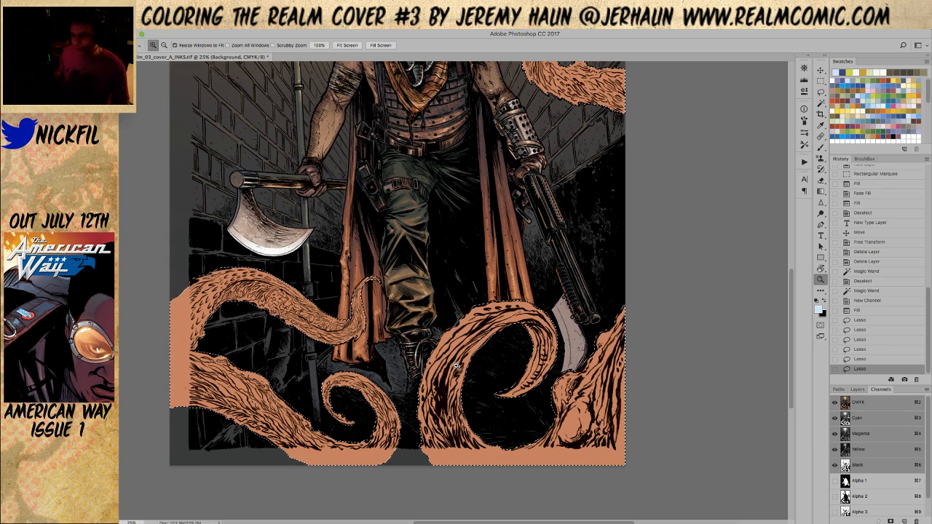
drag(455, 185, 444, 389)
alt+click(403, 291)
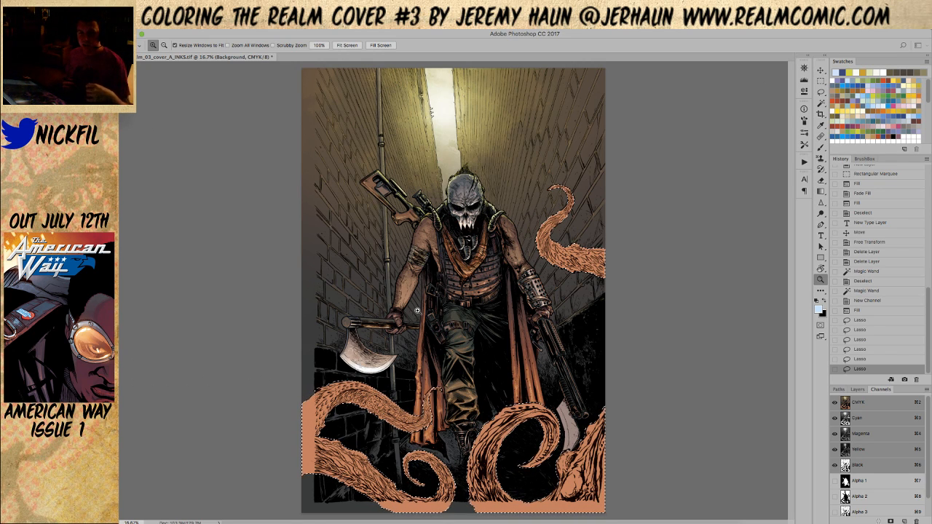
key(r)
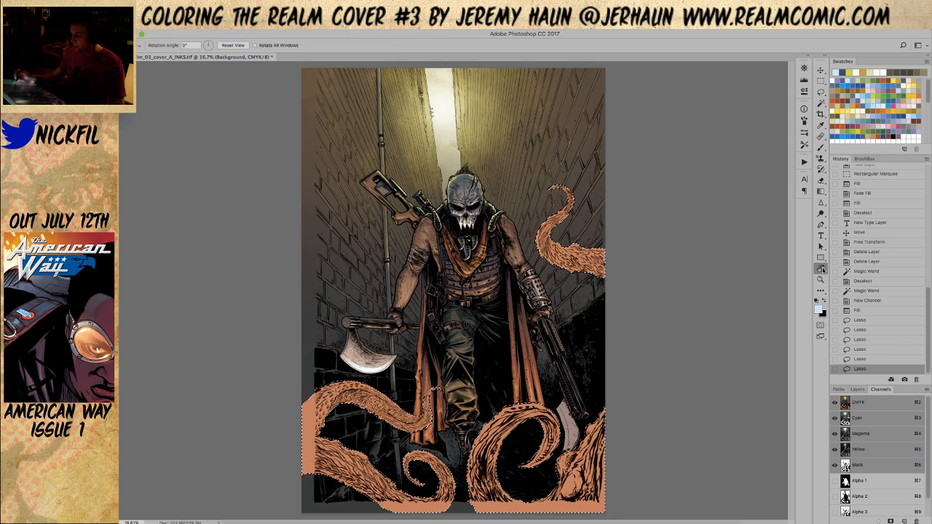
key(h)
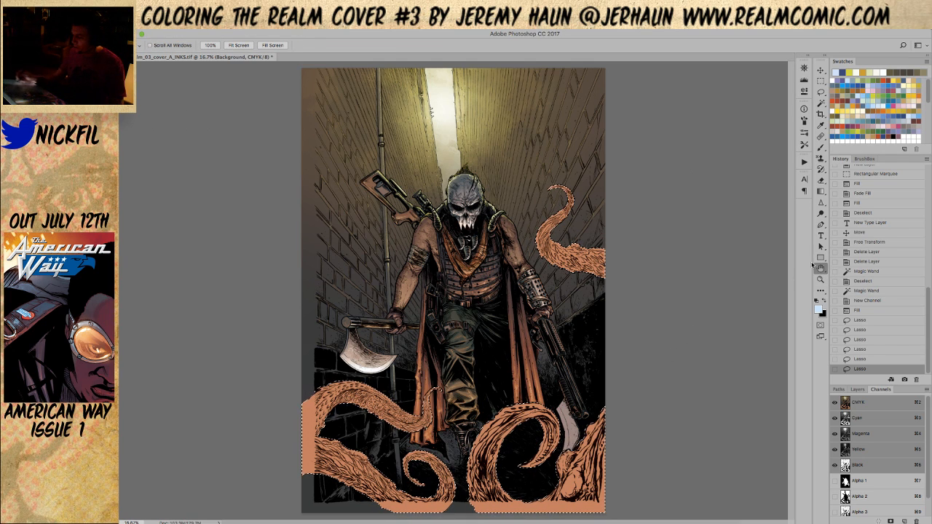
key(z)
click(526, 437)
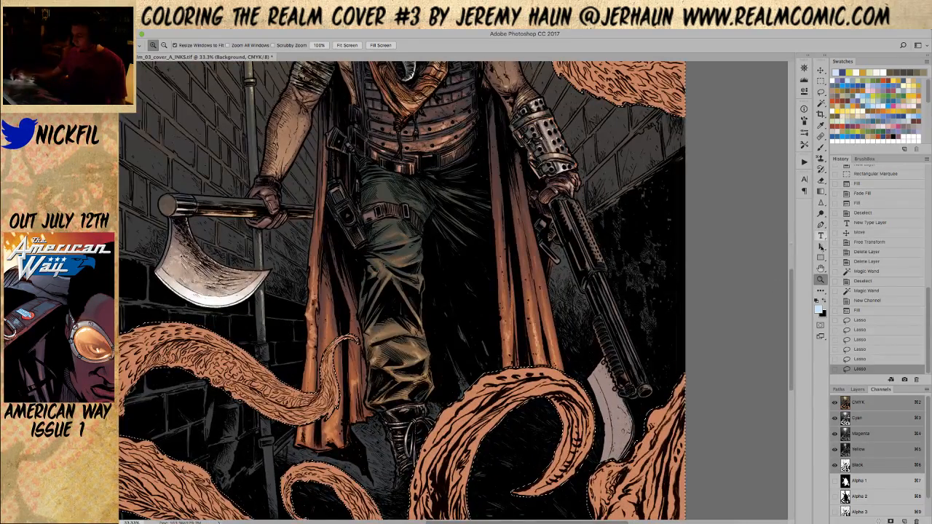
key(h)
key(ctrl+0)
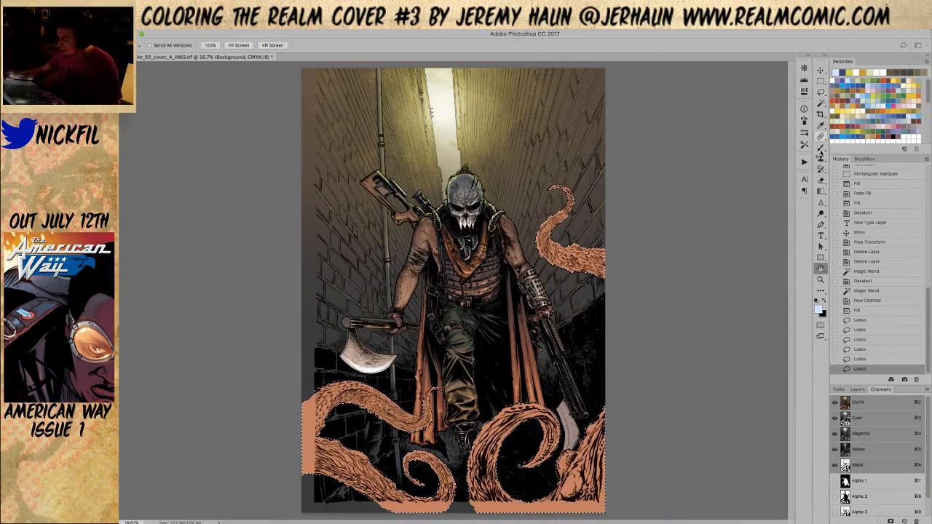
Load the Kyle's Dry Media - Conte 2 tool preset for the Brush.
key(b)
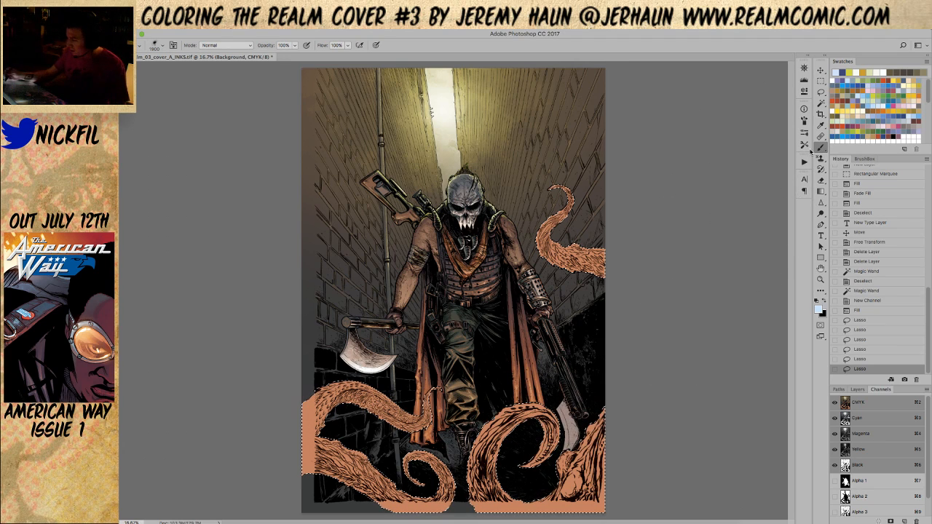
key(shift+b)
key(shift+b)
key(shift+b)
key(shift+b)
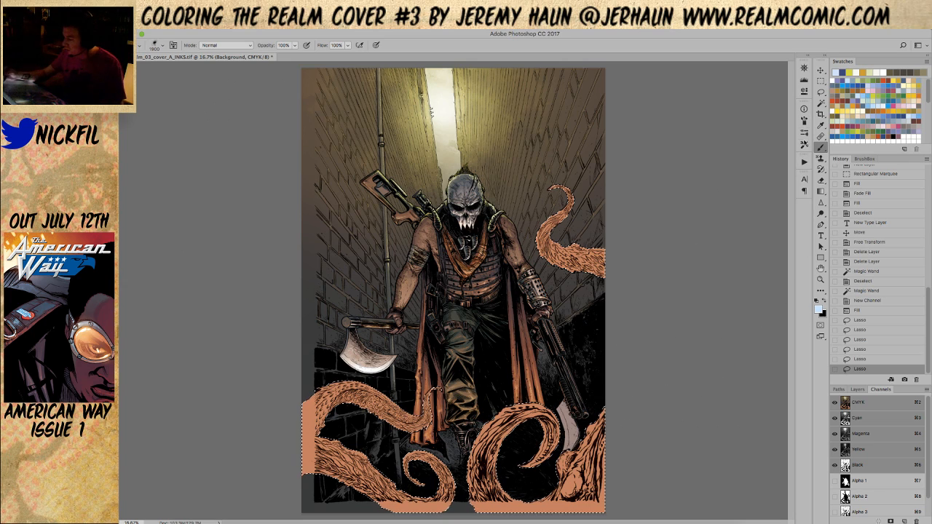
click(804, 133)
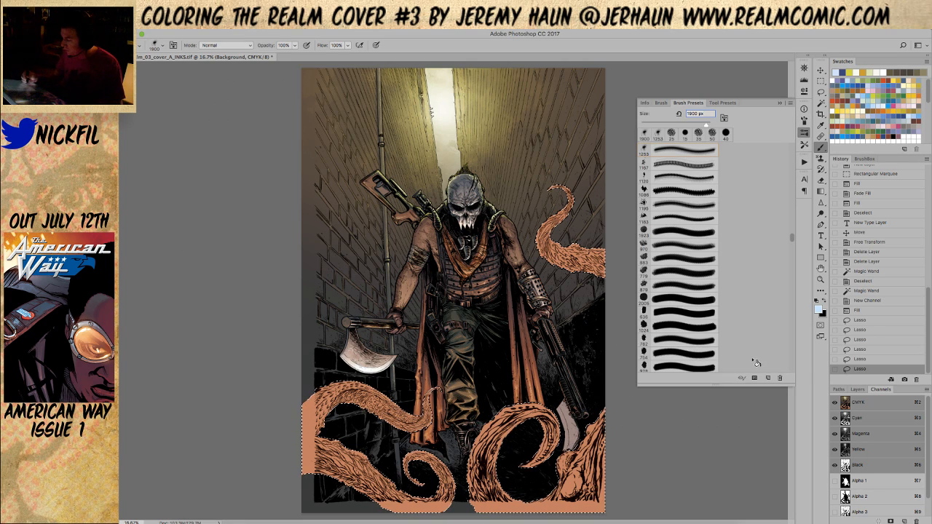
click(804, 145)
scroll(791, 337, down, 2)
scroll(791, 337, down, 10)
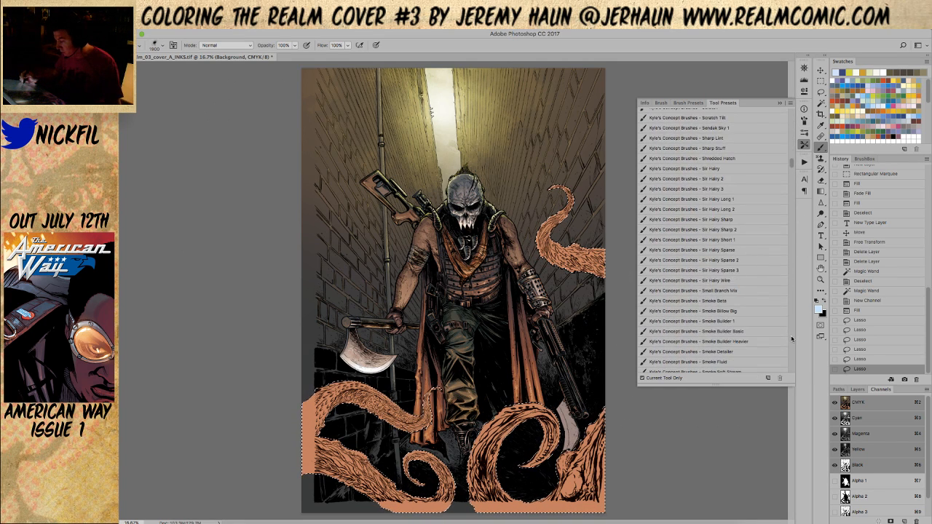
drag(793, 177, 793, 209)
scroll(793, 208, down, 4)
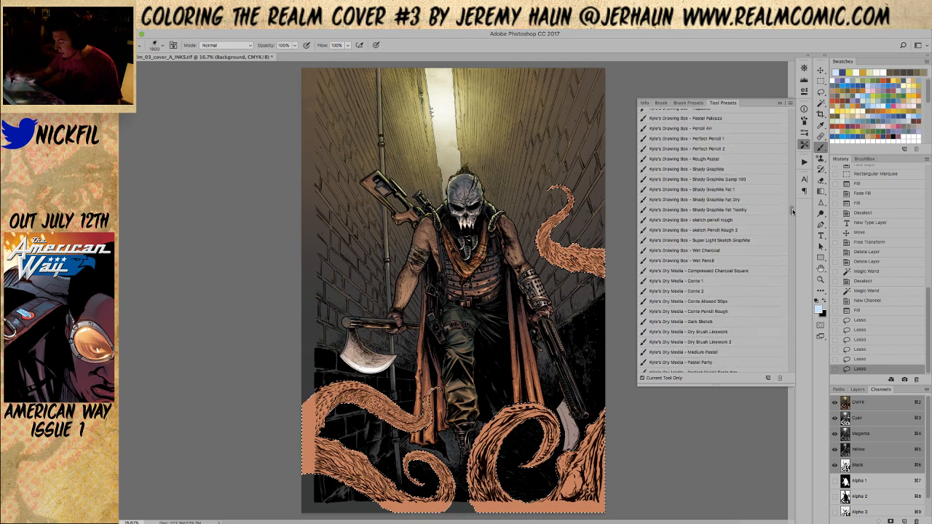
click(757, 259)
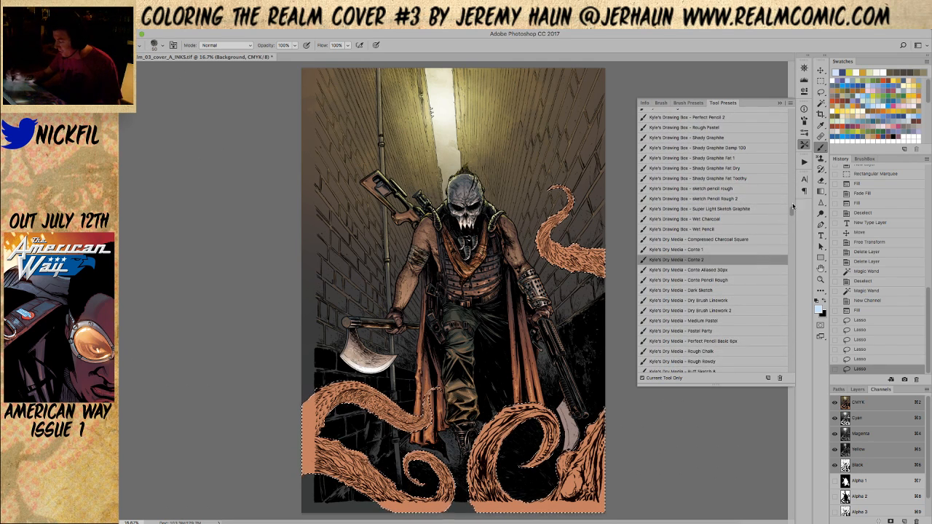
click(804, 145)
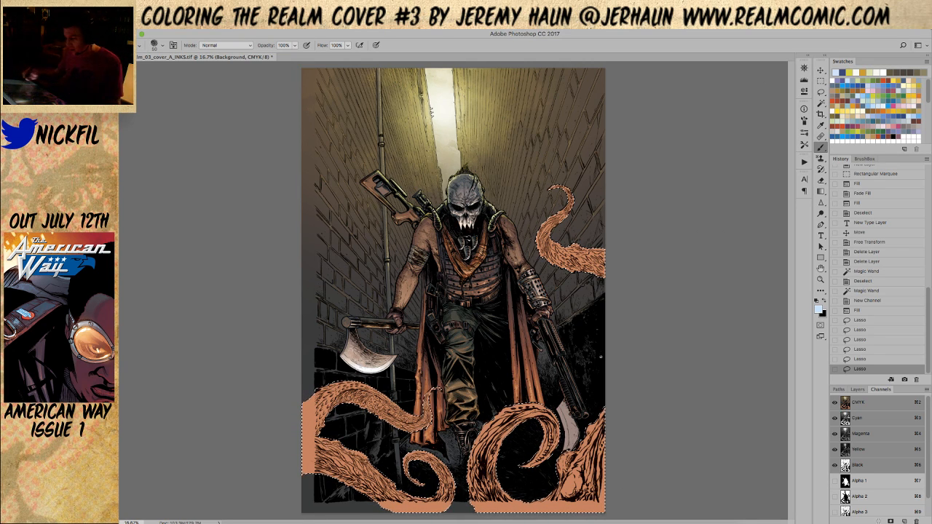
Choose a reddish-brown foreground color and set the Brush opacity to 50%.
click(820, 279)
key(super+plus)
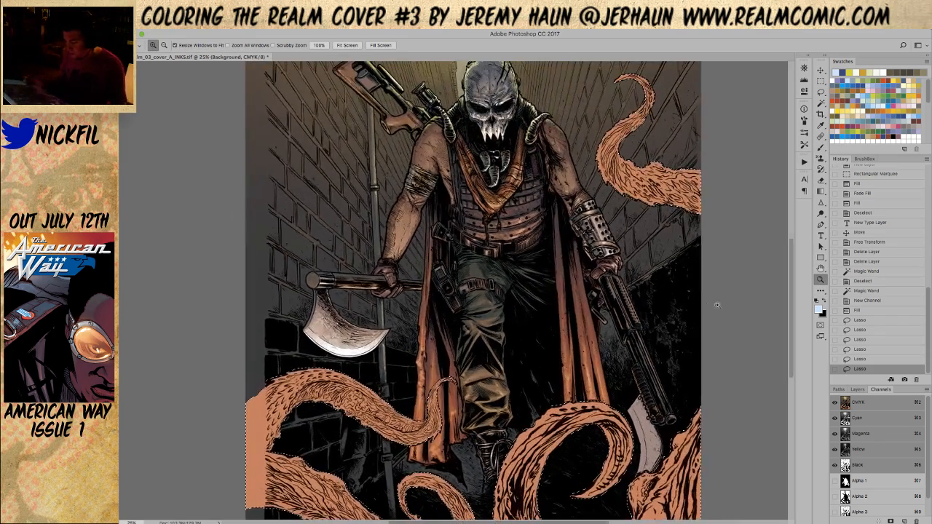
click(822, 269)
drag(680, 284, 559, 430)
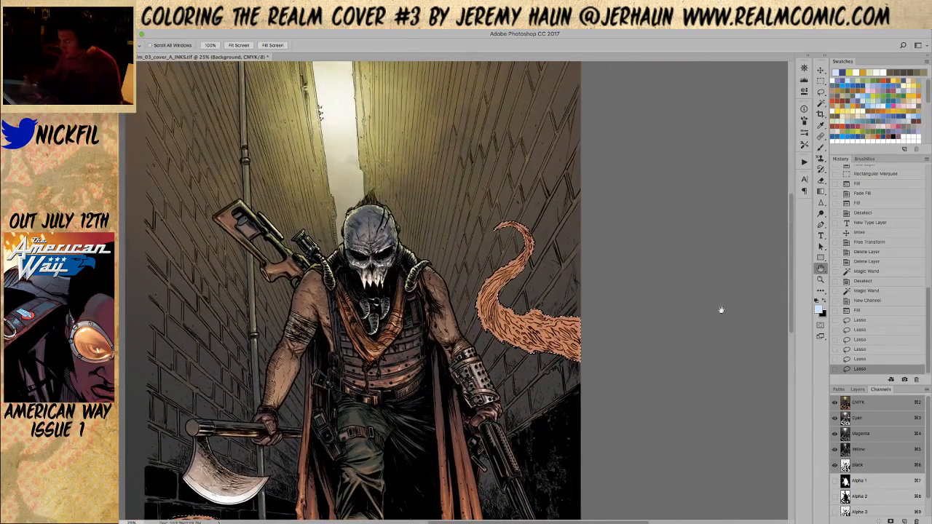
click(895, 76)
click(826, 148)
key(5)
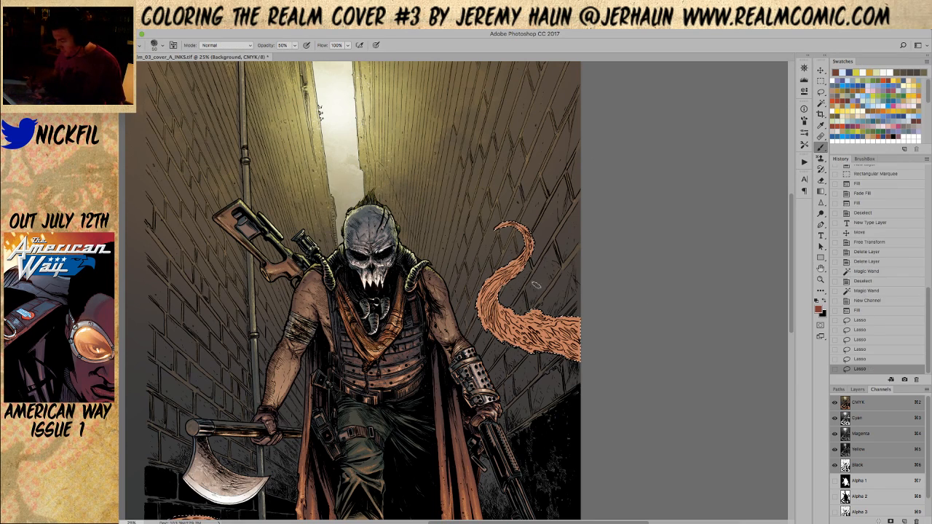
Limit editing to the Cyan, Magenta and Yellow channels with Black still visible, and brush reddish-brown shading onto the upper tentacle.
shift+click(860, 464)
click(835, 465)
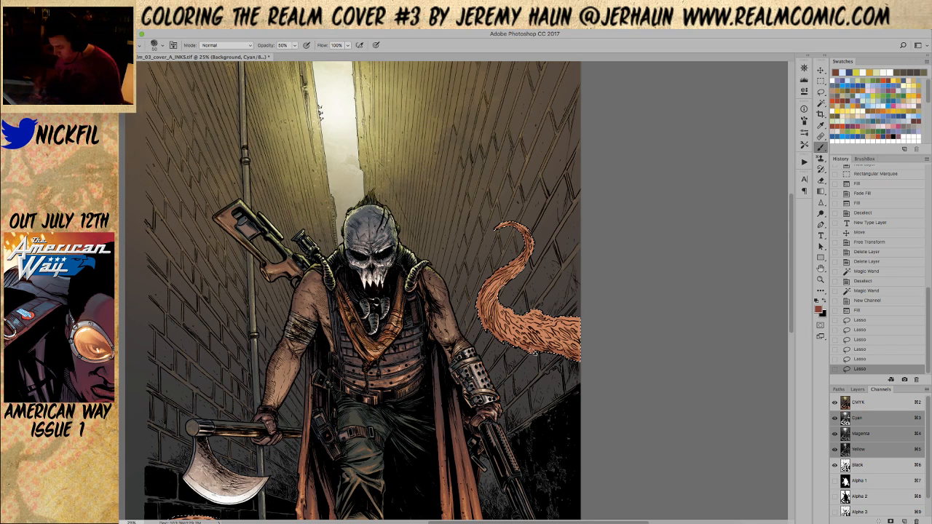
drag(501, 291, 502, 293)
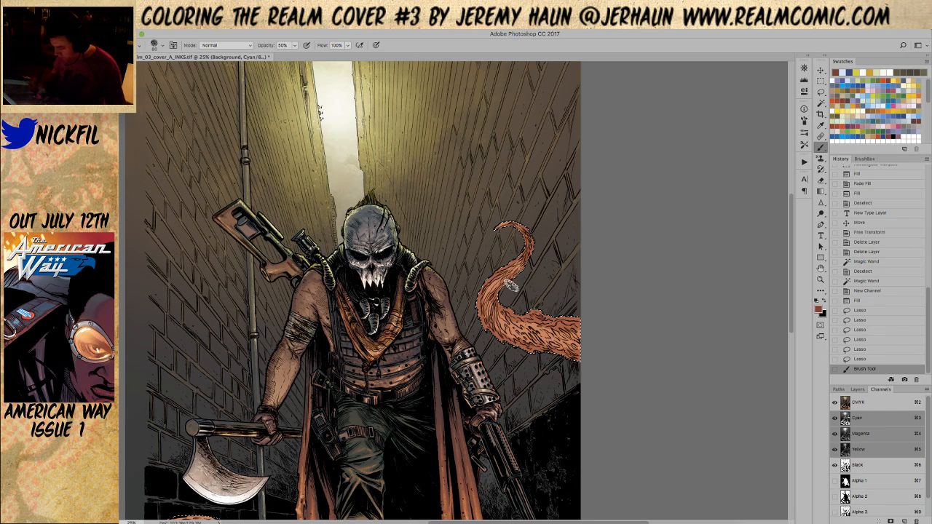
drag(537, 312, 589, 332)
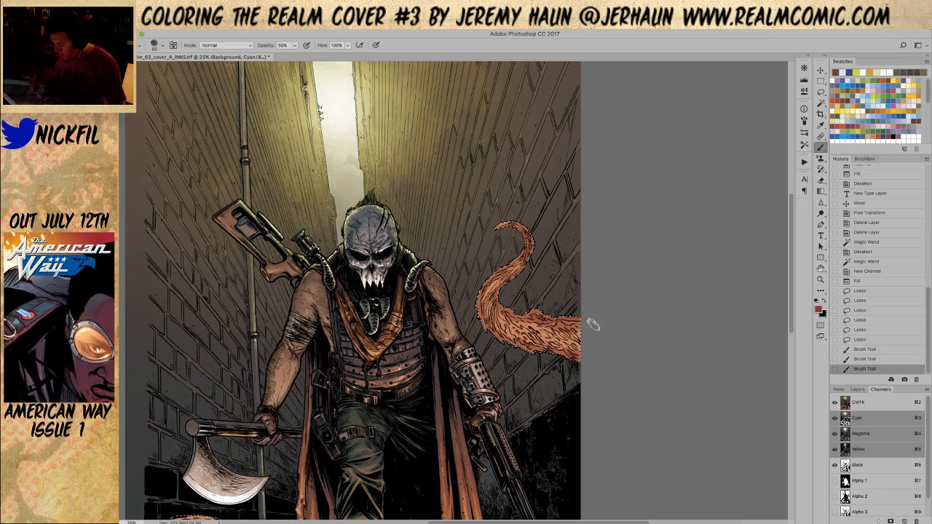
drag(504, 303, 482, 313)
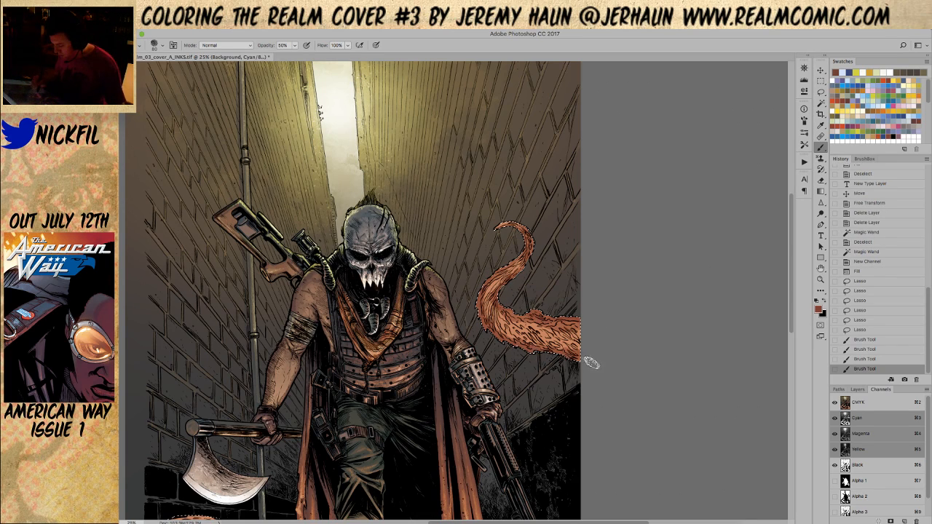
drag(589, 360, 593, 322)
mouse_move(508, 230)
mouse_down()
mouse_move(533, 245)
mouse_move(521, 210)
mouse_up()
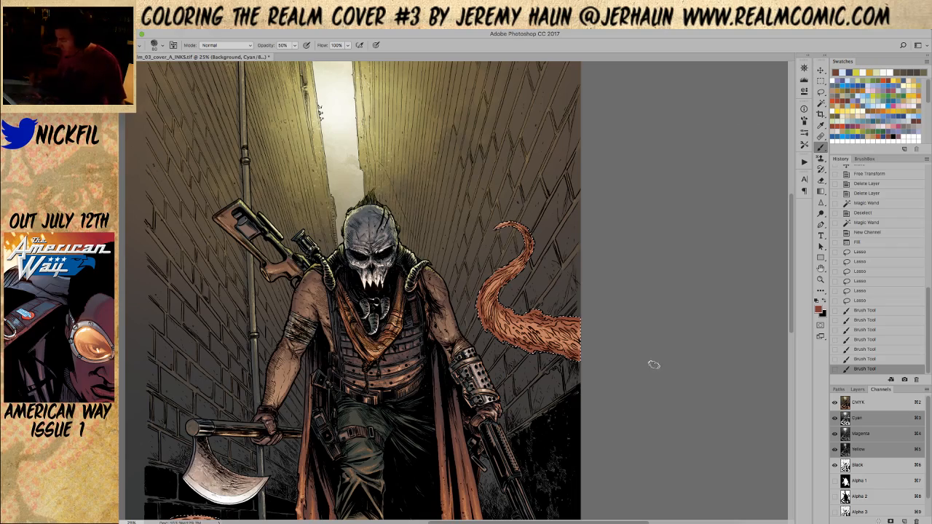
Brush reddish-brown shading along the large curled tentacle and the tentacle beside it in the cover's lower-right corner.
click(821, 268)
drag(610, 477, 595, 289)
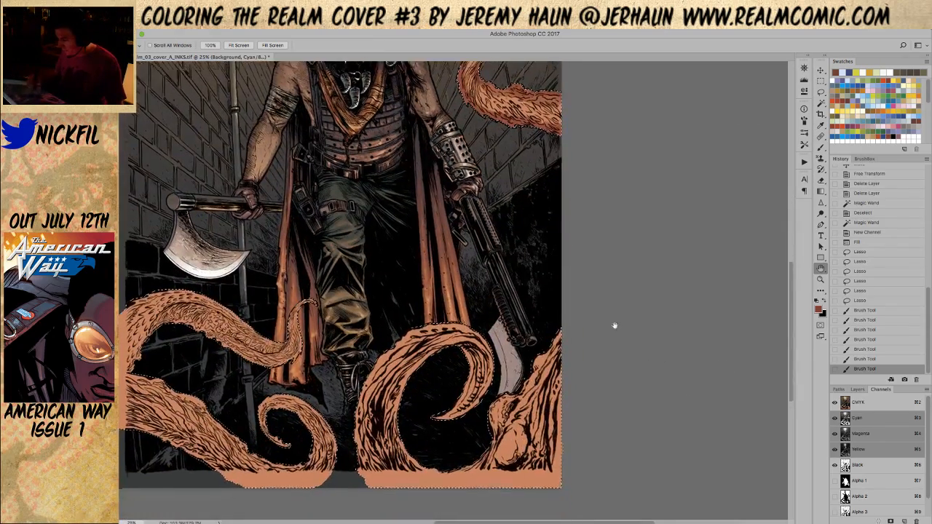
key(b)
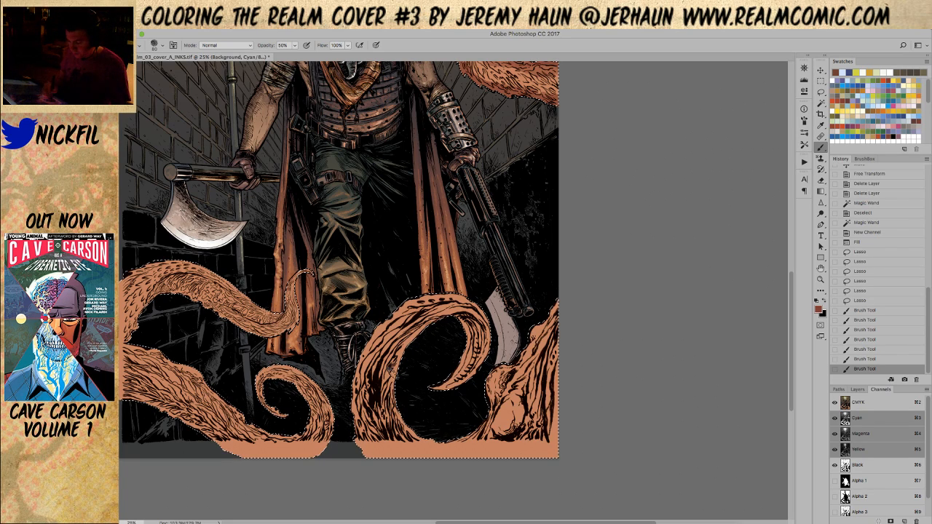
drag(448, 322, 394, 318)
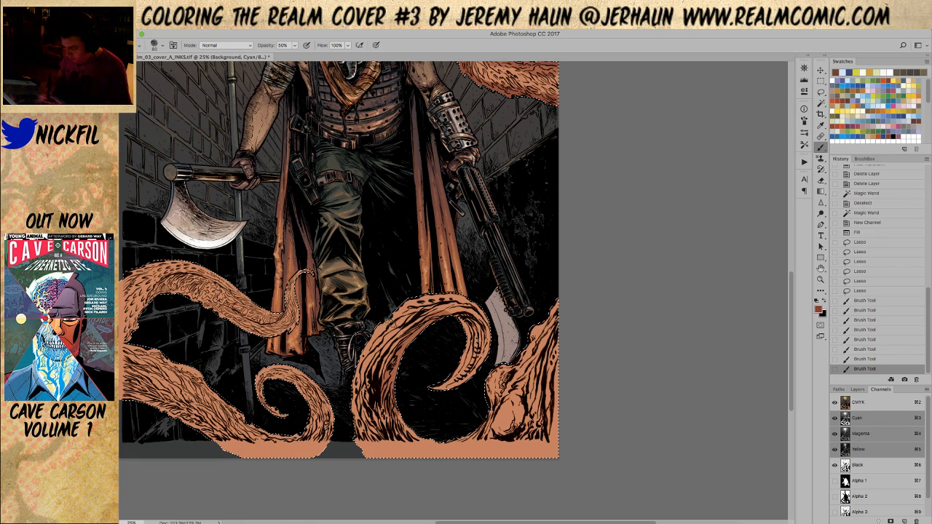
drag(359, 446, 499, 456)
drag(360, 432, 357, 397)
mouse_move(452, 299)
mouse_down()
mouse_move(444, 321)
mouse_move(467, 339)
mouse_move(477, 368)
mouse_up()
mouse_move(443, 397)
mouse_down()
mouse_move(482, 367)
mouse_move(492, 324)
mouse_up()
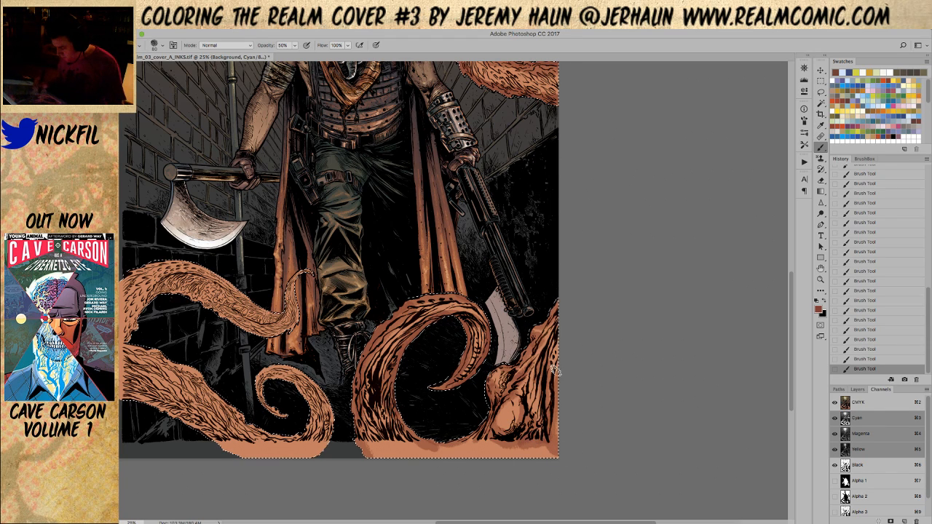
Deepen the shading on the underside of the upper tentacle toward the cover's right edge.
click(820, 280)
key(super+minus)
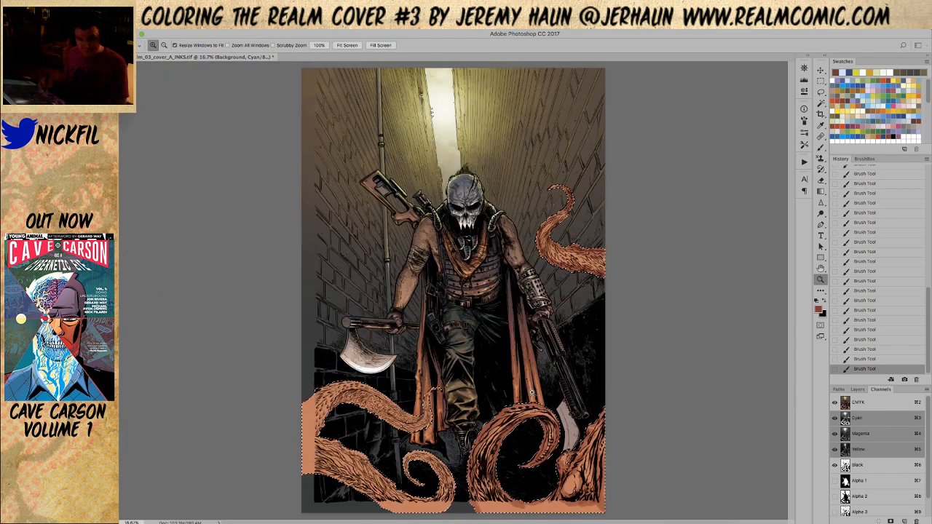
drag(560, 263, 598, 271)
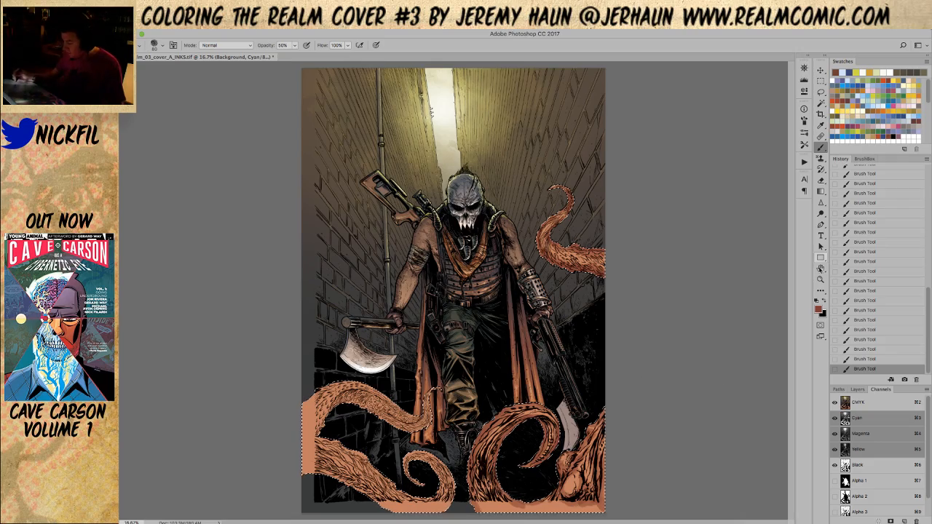
Brush reddish-brown shading along the edges and undersides of the tentacles in the cover's lower-left corner.
click(821, 282)
click(524, 466)
key(h)
drag(631, 384, 570, 321)
key(b)
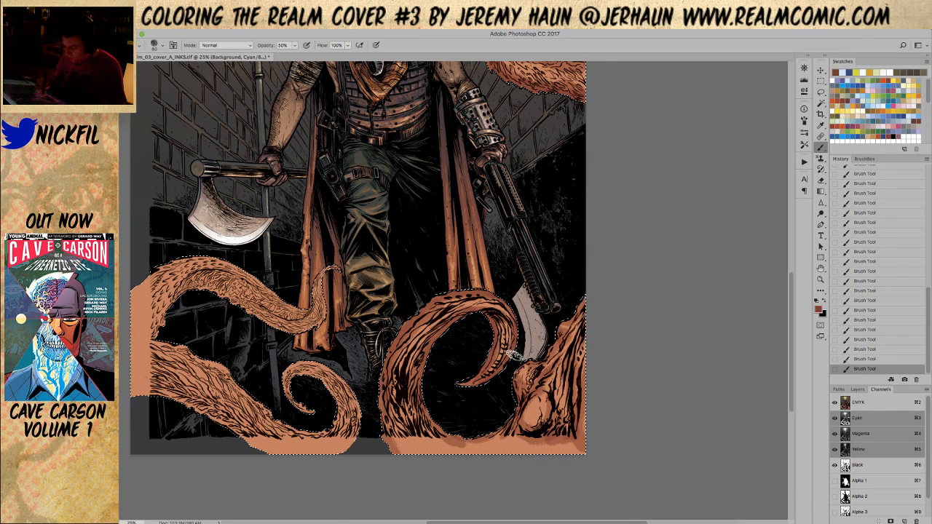
click(821, 268)
mouse_move(482, 396)
mouse_down()
mouse_move(602, 387)
mouse_move(645, 370)
mouse_up()
key(b)
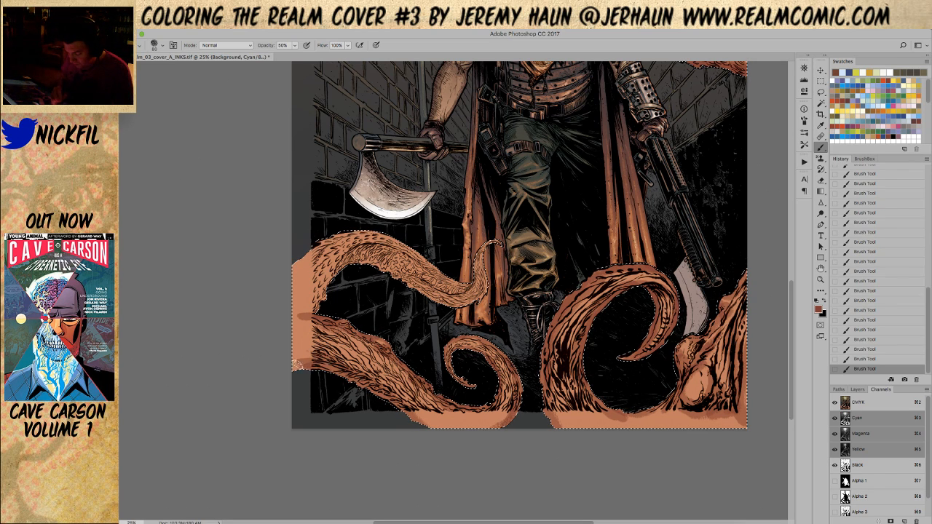
Sample a lighter reddish-brown from the arched lower-left tentacle and blend it into the shading of that tentacle.
click(821, 268)
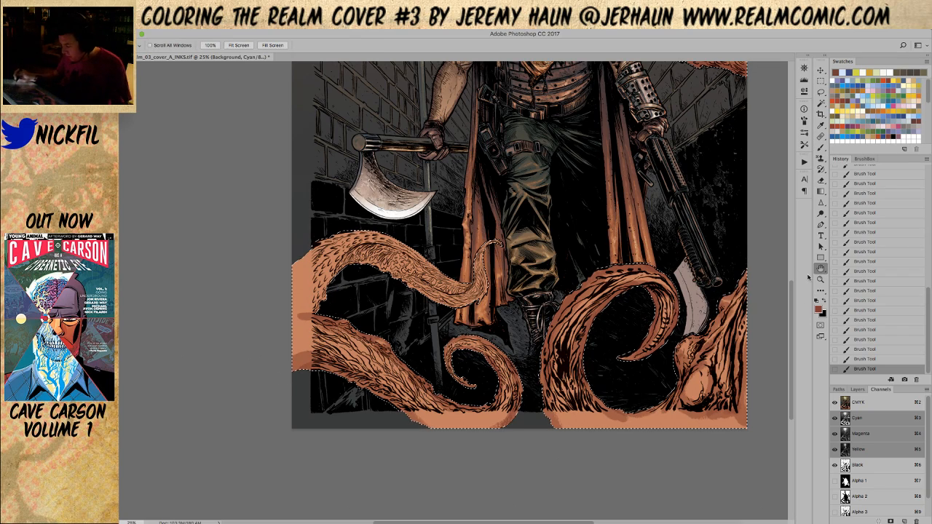
key(super+equal)
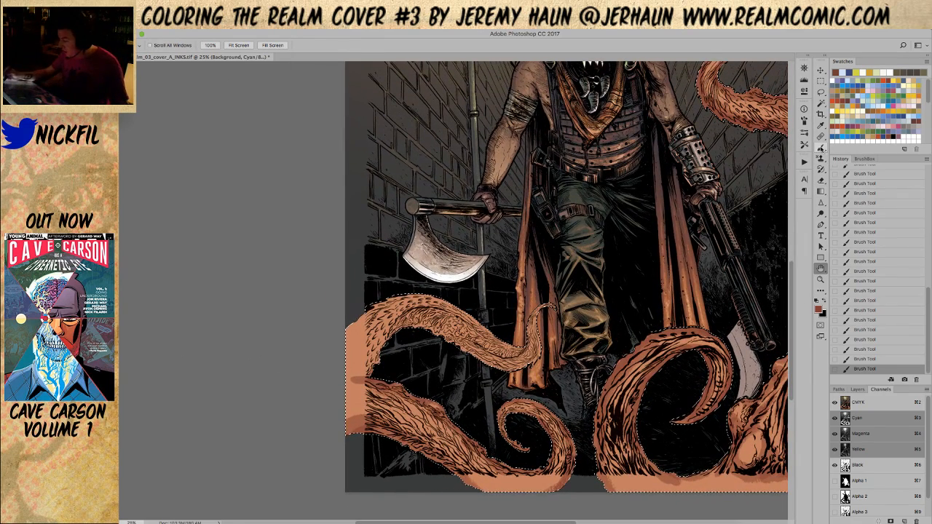
click(821, 148)
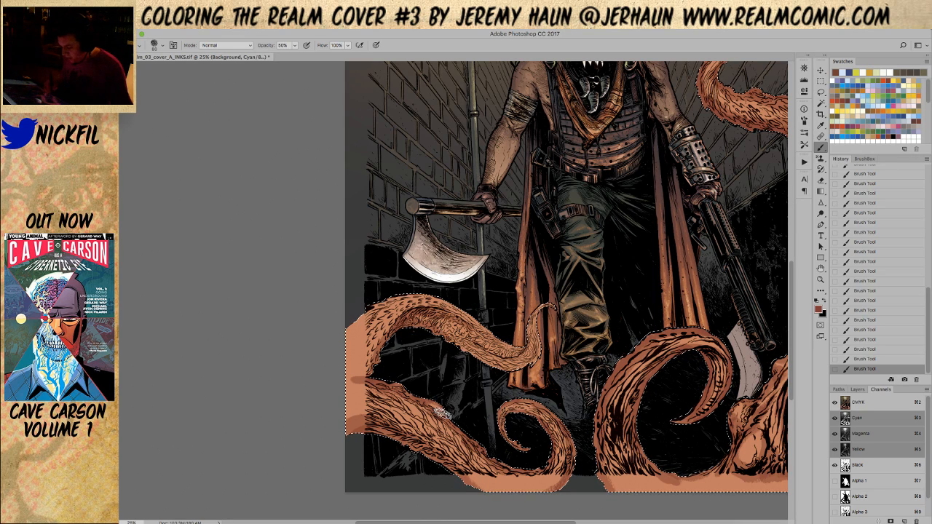
alt+click(424, 324)
alt+click(394, 332)
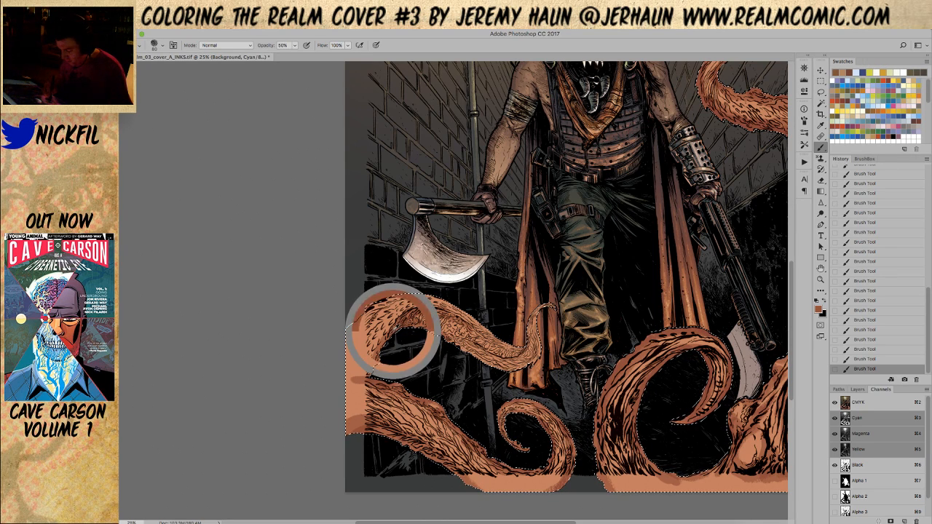
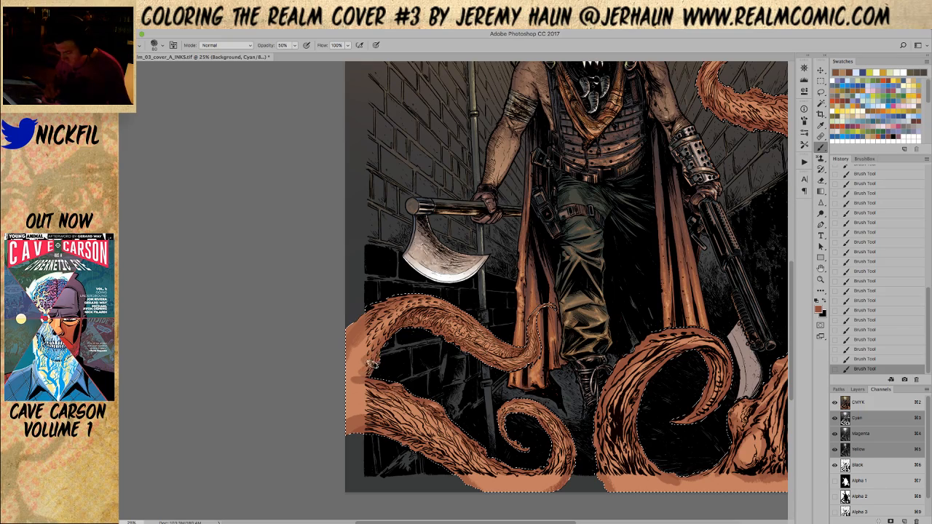
Set the Brush to Screen mode at 100% opacity with a light orange color and paint highlights on the upper-right tentacle.
click(821, 268)
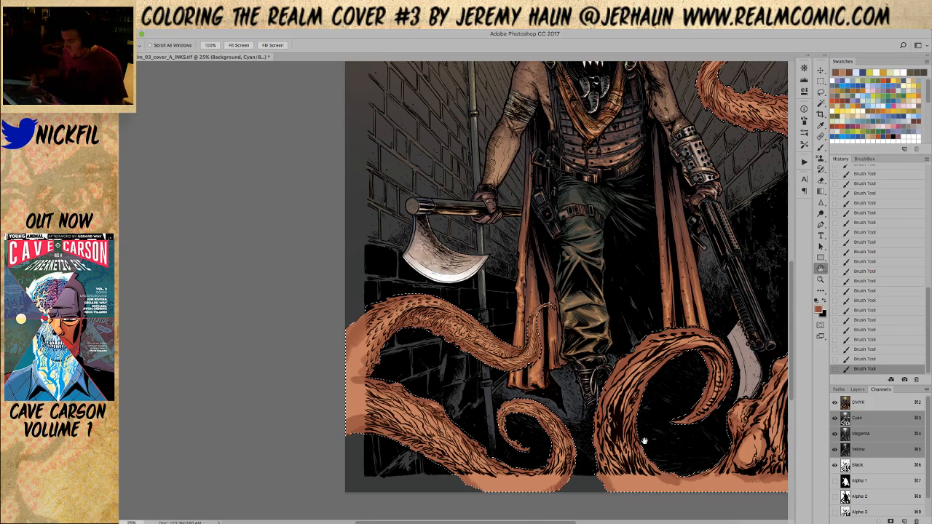
drag(649, 442, 558, 395)
scroll(452, 291, up, 10)
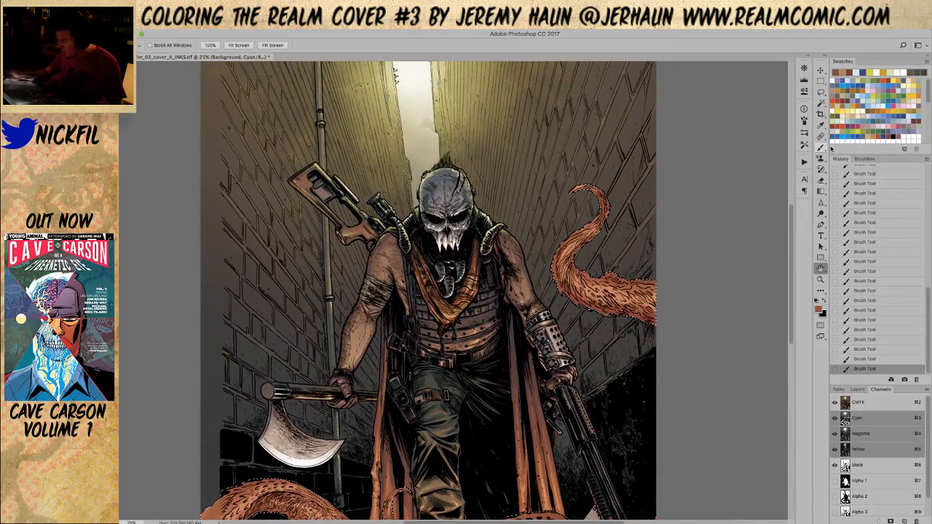
click(820, 191)
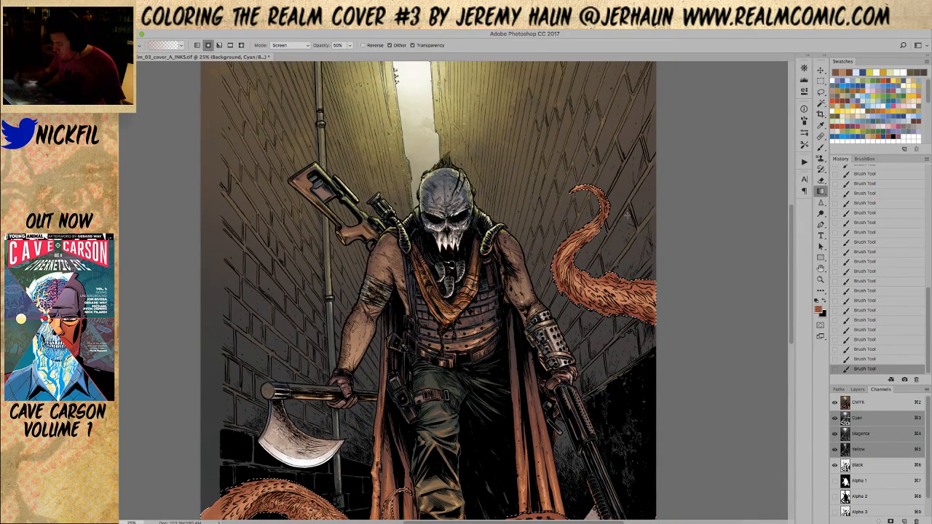
click(821, 147)
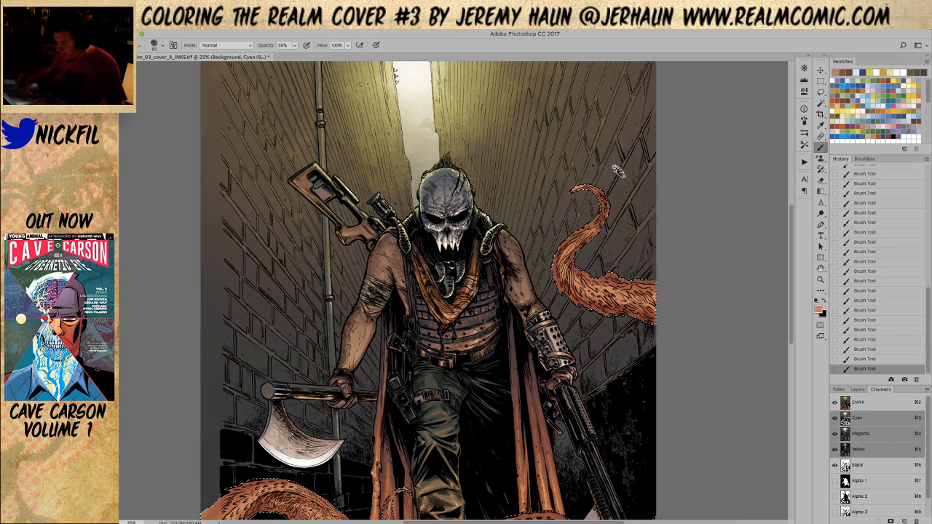
click(219, 45)
click(218, 118)
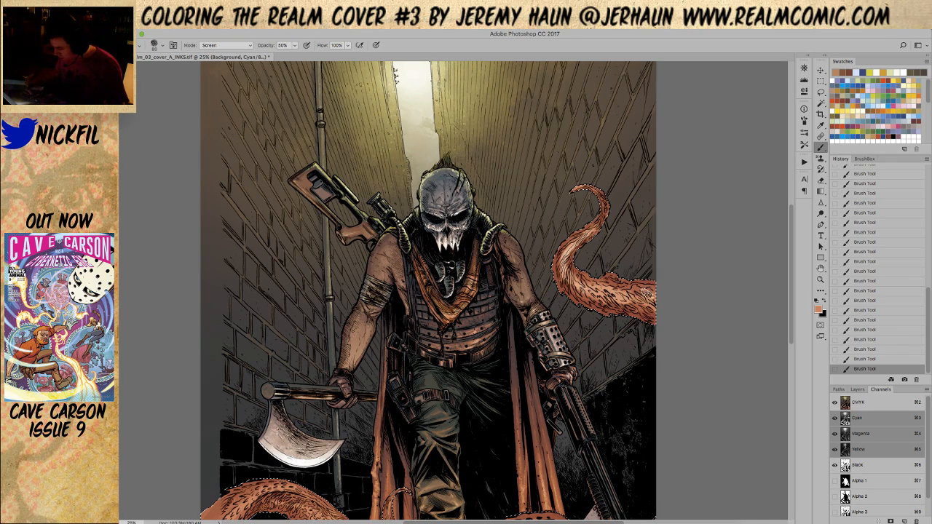
key(0)
mouse_move(616, 297)
mouse_down()
mouse_move(657, 308)
mouse_move(613, 295)
mouse_move(660, 314)
mouse_move(656, 297)
mouse_move(626, 323)
mouse_move(658, 317)
mouse_move(659, 294)
mouse_move(572, 274)
mouse_move(574, 253)
mouse_move(606, 225)
mouse_move(609, 200)
mouse_up()
Brush light orange Screen highlights onto the large curled tentacle and the gnarled one beside it in the cover's lower-right corner.
click(821, 270)
drag(673, 422, 602, 236)
key(b)
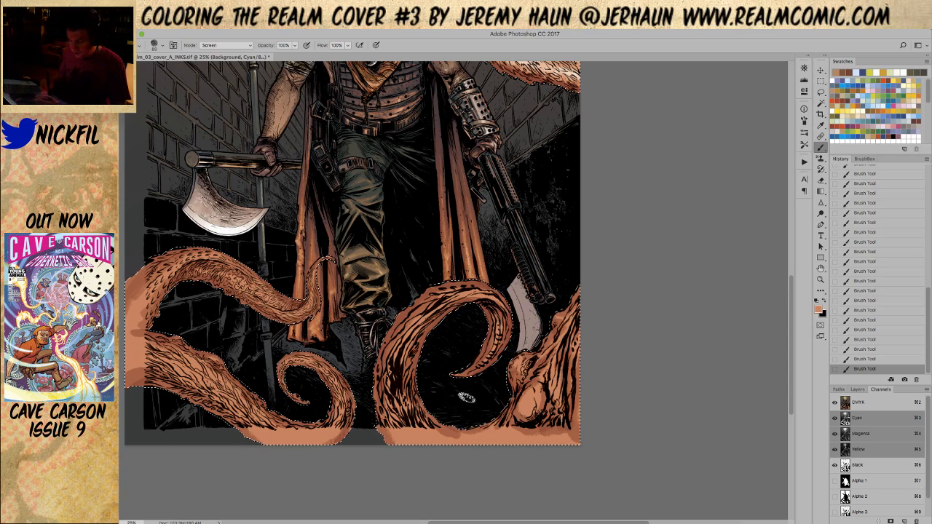
mouse_move(412, 340)
mouse_down()
mouse_move(426, 315)
mouse_move(386, 361)
mouse_move(398, 337)
mouse_move(389, 381)
mouse_move(420, 331)
mouse_move(404, 401)
mouse_move(452, 295)
mouse_move(479, 286)
mouse_move(429, 306)
mouse_move(491, 295)
mouse_move(429, 312)
mouse_move(488, 297)
mouse_move(502, 310)
mouse_move(488, 364)
mouse_move(507, 335)
mouse_move(470, 375)
mouse_move(484, 365)
mouse_move(443, 381)
mouse_up()
mouse_move(519, 367)
mouse_down()
mouse_move(519, 380)
mouse_move(529, 362)
mouse_move(539, 397)
mouse_move(525, 411)
mouse_move(543, 419)
mouse_move(552, 365)
mouse_move(539, 382)
mouse_move(550, 368)
mouse_up()
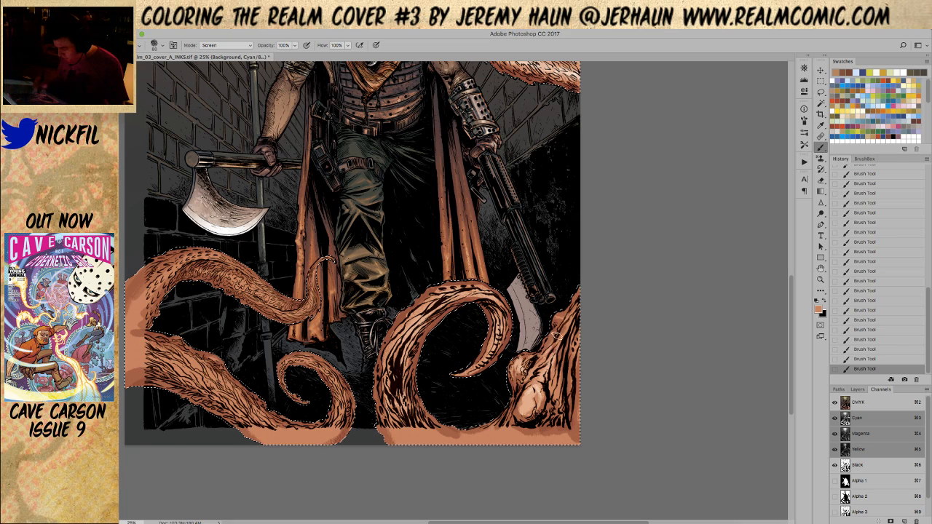
drag(569, 323, 553, 348)
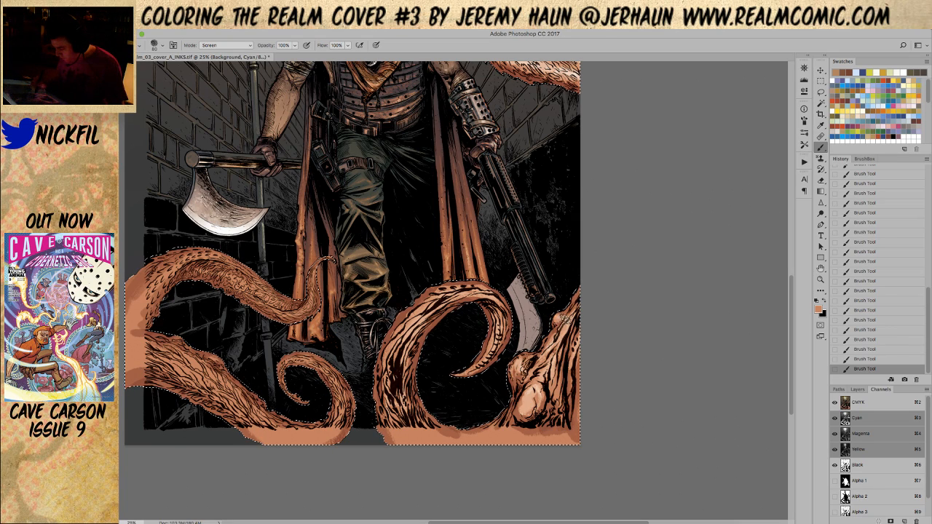
drag(548, 342, 514, 417)
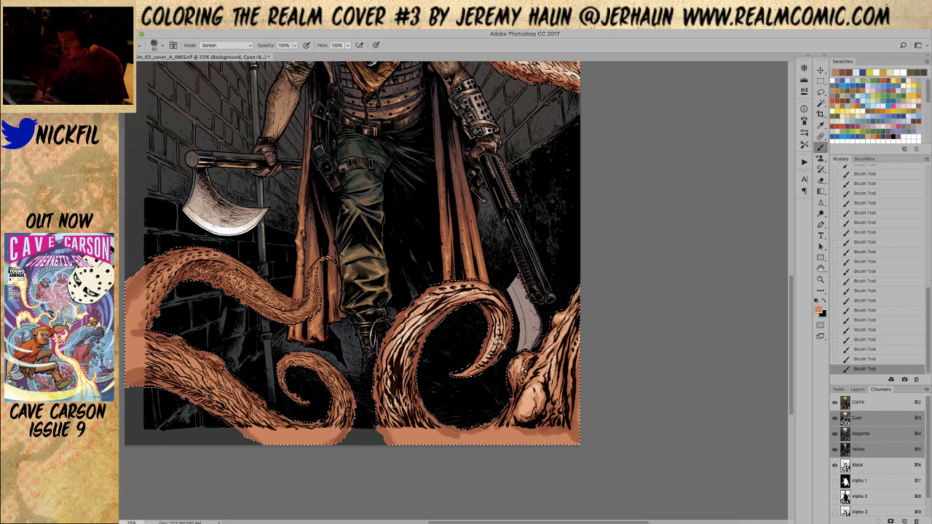
Brush light orange Screen highlights along the small curl, thick tentacle and arched tentacle in the cover's lower-left area.
key(space)
mouse_move(385, 424)
mouse_down()
mouse_move(402, 401)
mouse_move(558, 391)
mouse_up()
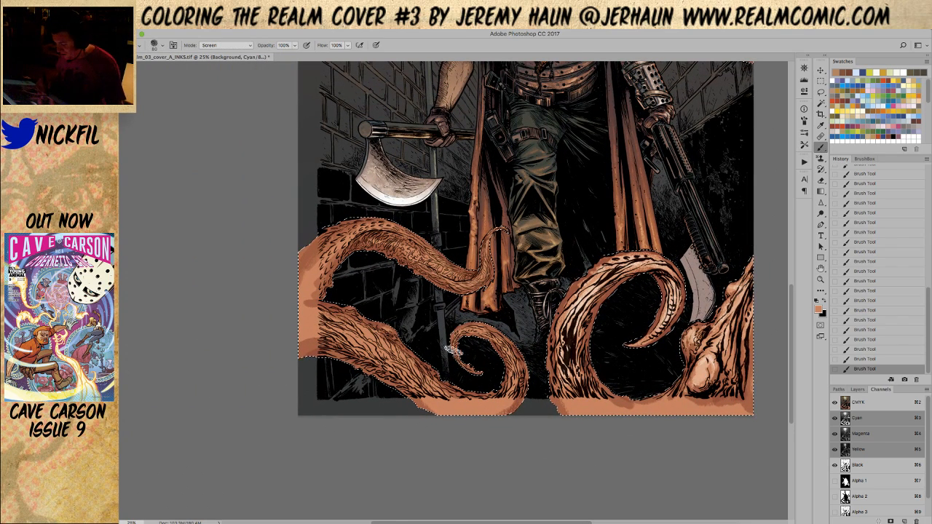
mouse_move(461, 335)
mouse_down()
mouse_move(459, 346)
mouse_move(499, 338)
mouse_move(519, 378)
mouse_move(518, 361)
mouse_move(510, 400)
mouse_move(499, 403)
mouse_move(516, 382)
mouse_up()
mouse_move(350, 335)
mouse_down()
mouse_move(347, 343)
mouse_move(408, 371)
mouse_move(366, 327)
mouse_move(324, 320)
mouse_up()
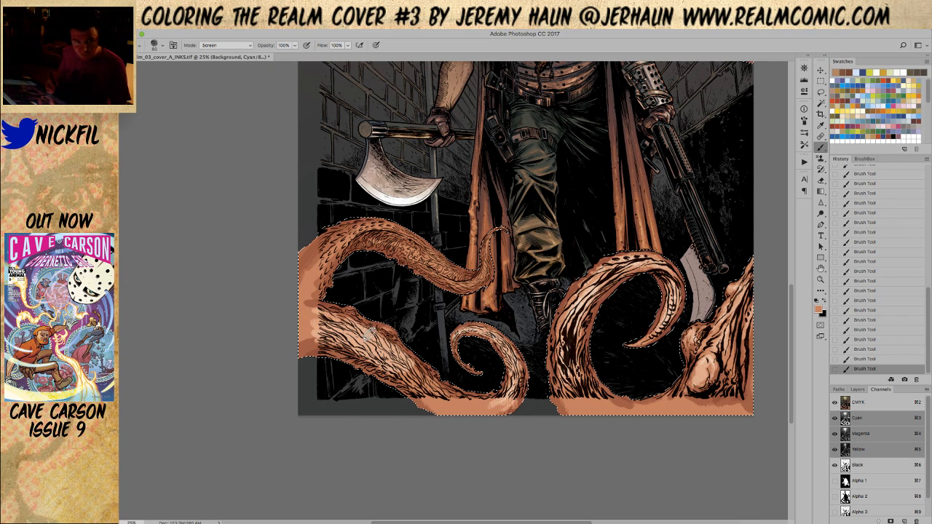
mouse_move(391, 337)
mouse_down()
mouse_move(357, 316)
mouse_move(316, 316)
mouse_move(339, 291)
mouse_move(367, 333)
mouse_move(404, 354)
mouse_up()
mouse_move(426, 385)
mouse_down()
mouse_move(463, 404)
mouse_move(399, 349)
mouse_move(331, 329)
mouse_move(418, 368)
mouse_move(459, 408)
mouse_move(452, 397)
mouse_move(491, 404)
mouse_move(473, 407)
mouse_move(498, 377)
mouse_up()
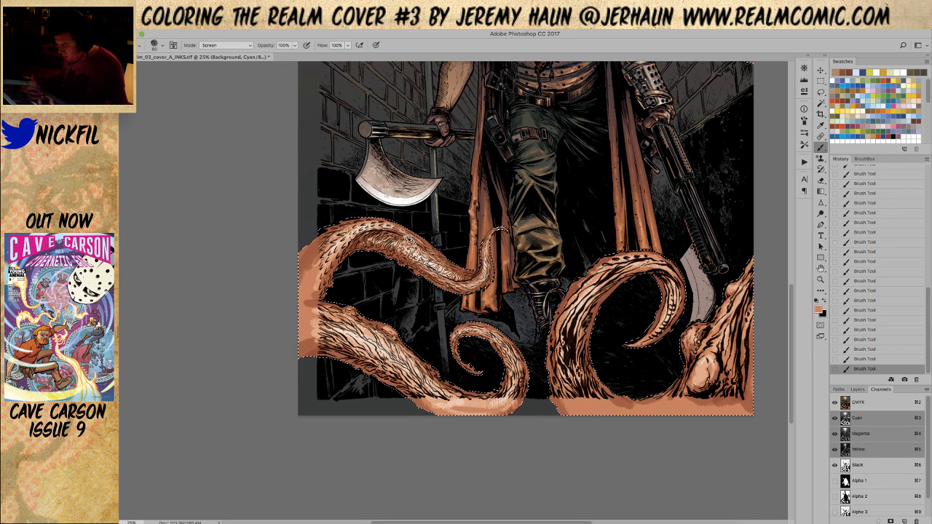
Hide the tentacle selection's outline and review the highlights across the whole cover.
key(z)
alt+click(641, 364)
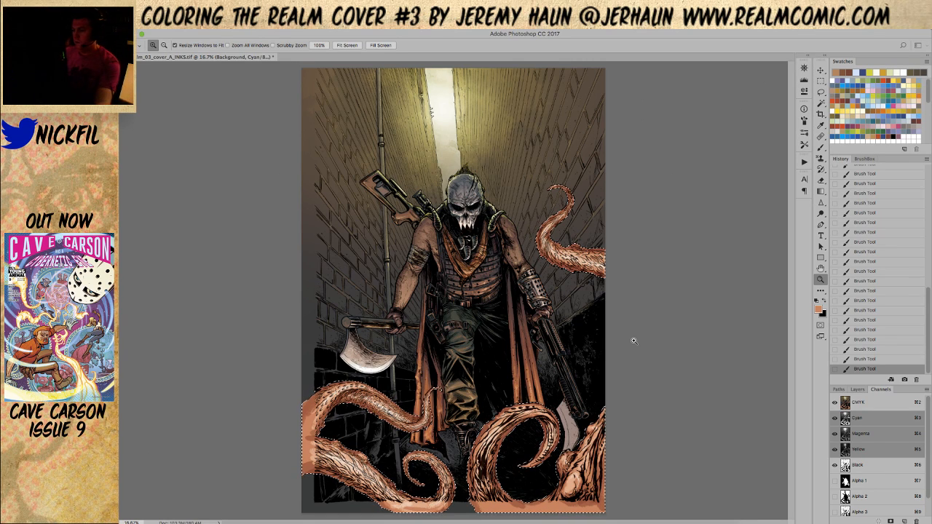
key(ctrl+d)
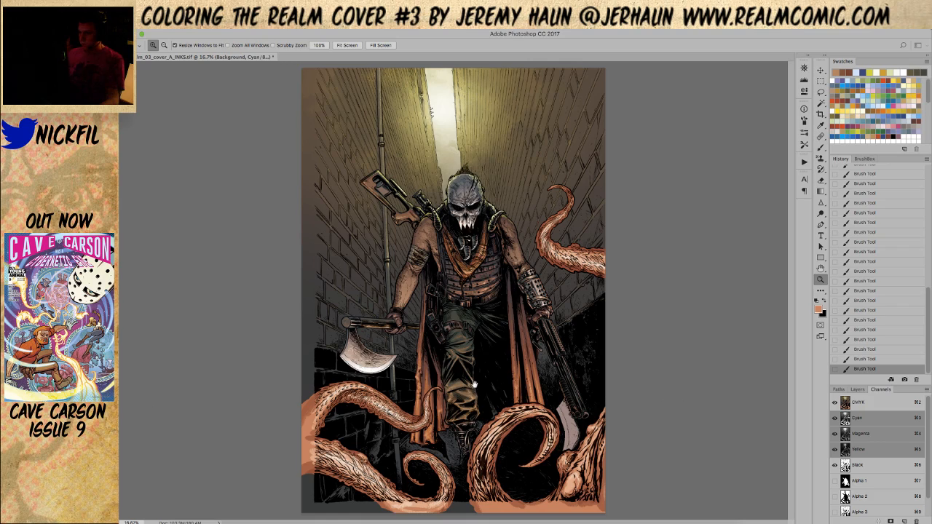
click(469, 323)
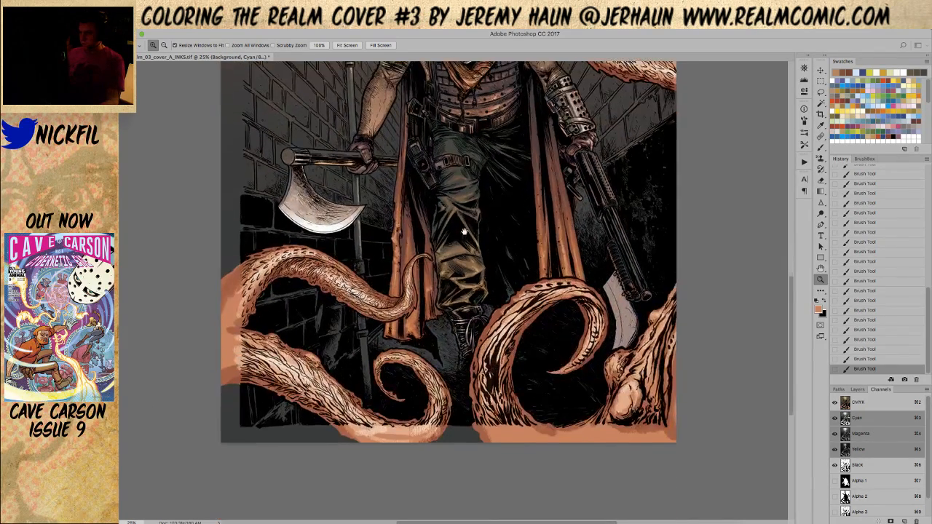
alt+click(473, 206)
alt+click(539, 169)
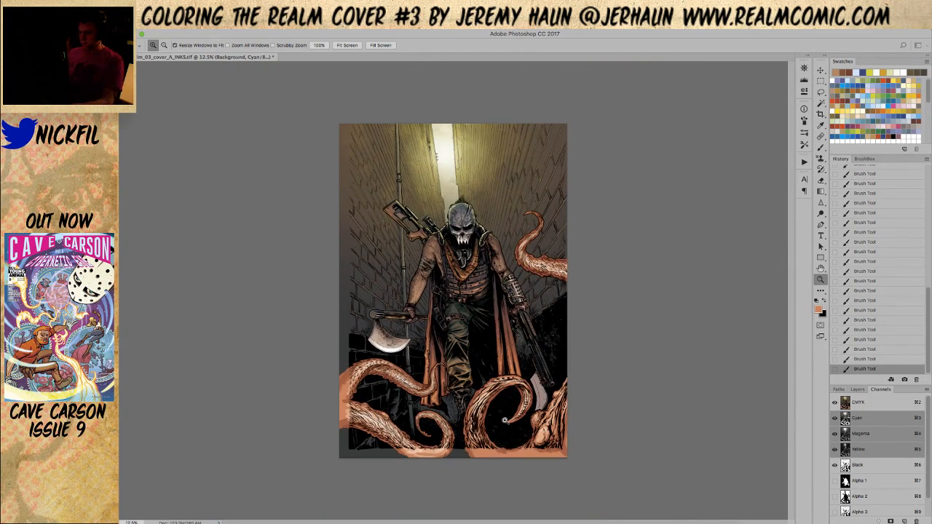
Activate the CMYK composite channel and adjust the tentacles with Hue/Saturation, setting Hue to -8 and Saturation to +11.
click(860, 402)
key(ctrl+u)
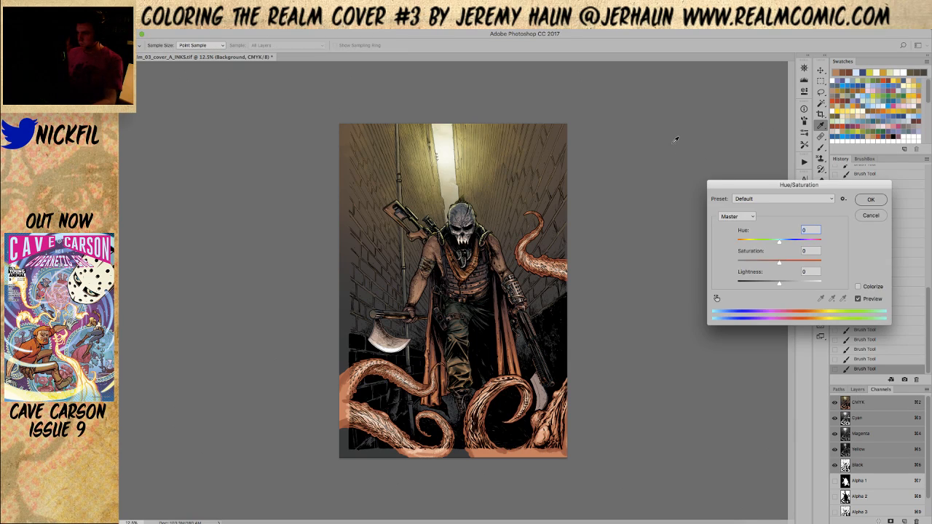
click(768, 242)
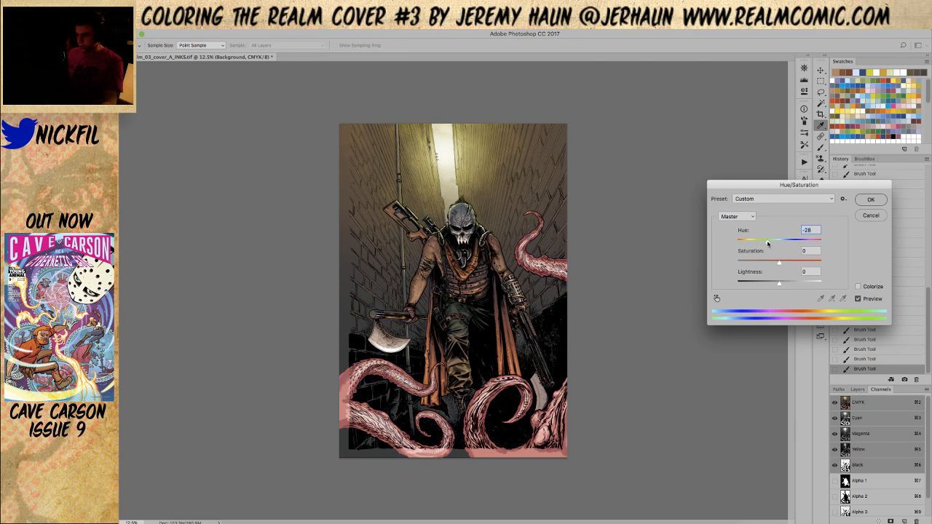
mouse_move(768, 243)
mouse_down()
mouse_move(757, 242)
mouse_move(825, 238)
mouse_move(740, 241)
mouse_move(792, 240)
mouse_move(773, 243)
mouse_up()
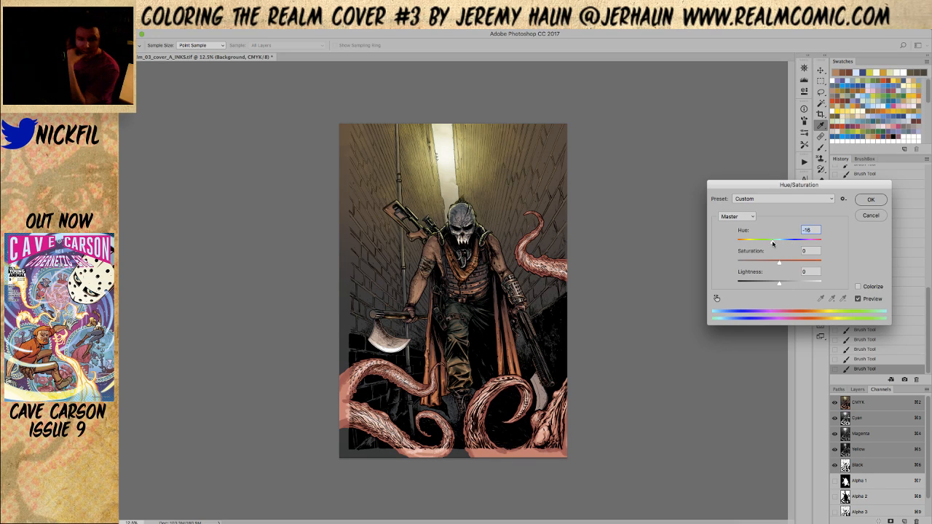
drag(773, 243, 776, 244)
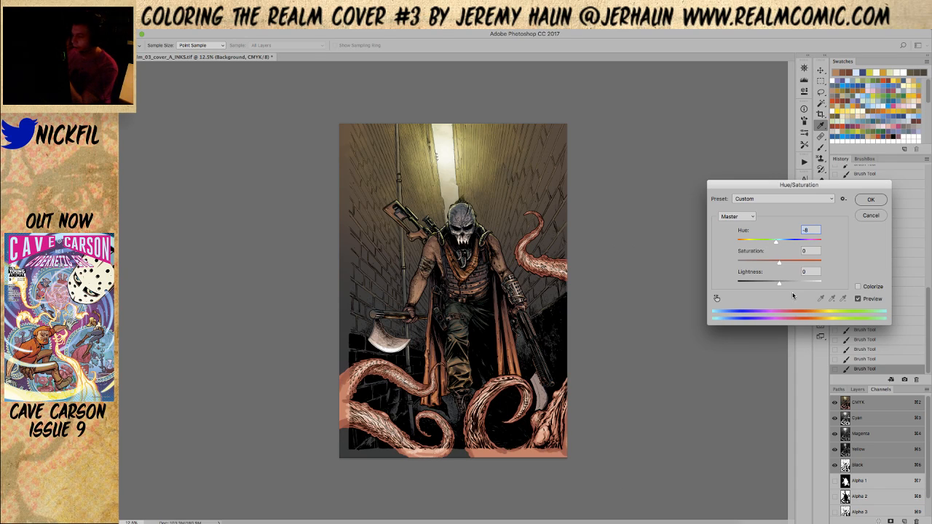
drag(779, 261, 782, 263)
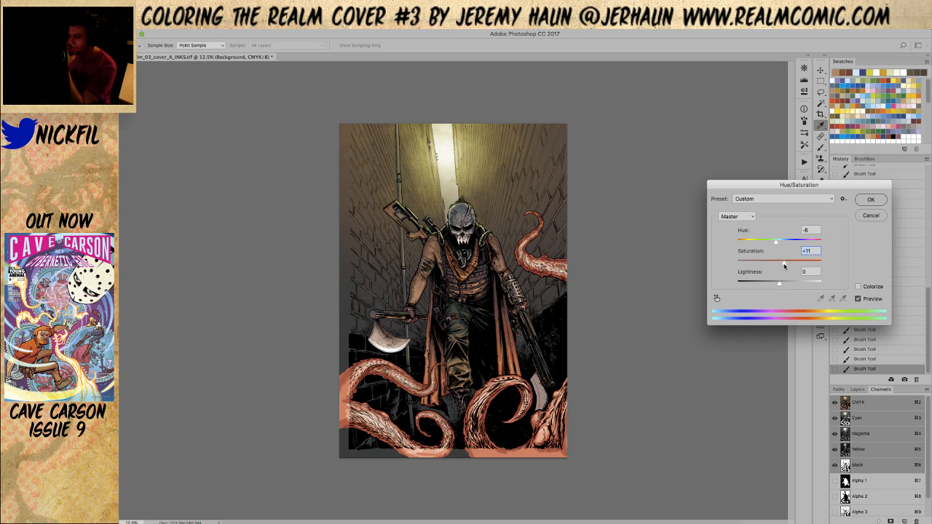
click(870, 199)
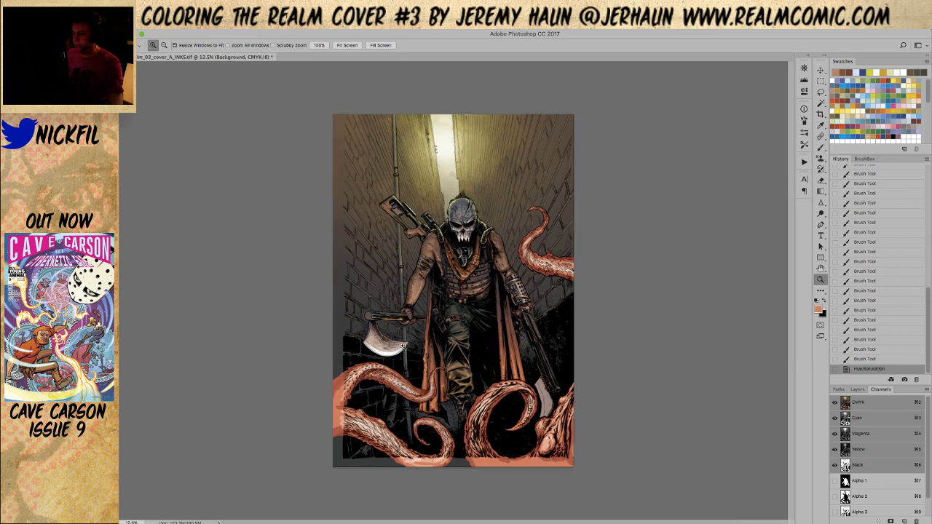
Examine the recolored lower-left tentacles up close for the quality of their shading and highlights.
click(402, 346)
drag(417, 393, 455, 231)
click(441, 338)
drag(365, 265, 486, 304)
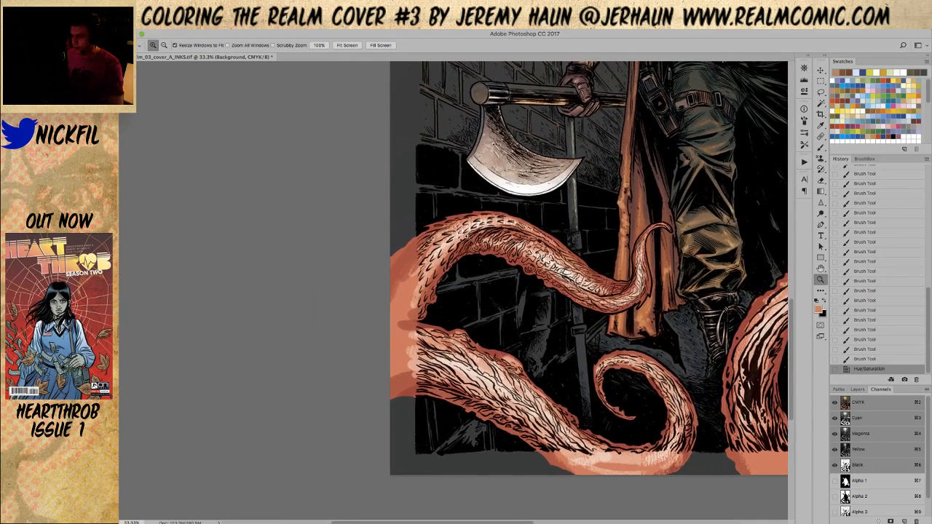
click(469, 234)
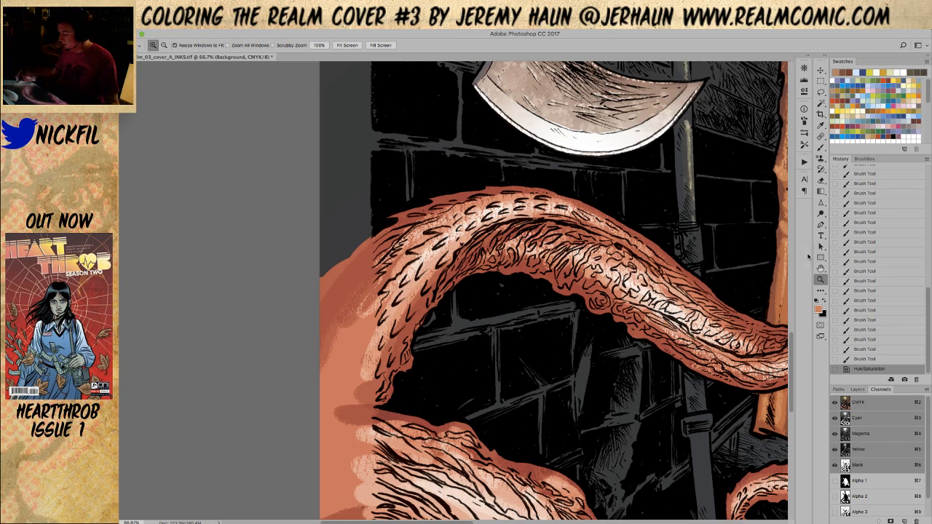
key(super+minus)
key(super+minus)
click(821, 268)
drag(636, 422, 546, 347)
Set up the Pencil tool in Screen mode at 100% opacity for detailing the arched tentacle's upturned tip.
click(821, 147)
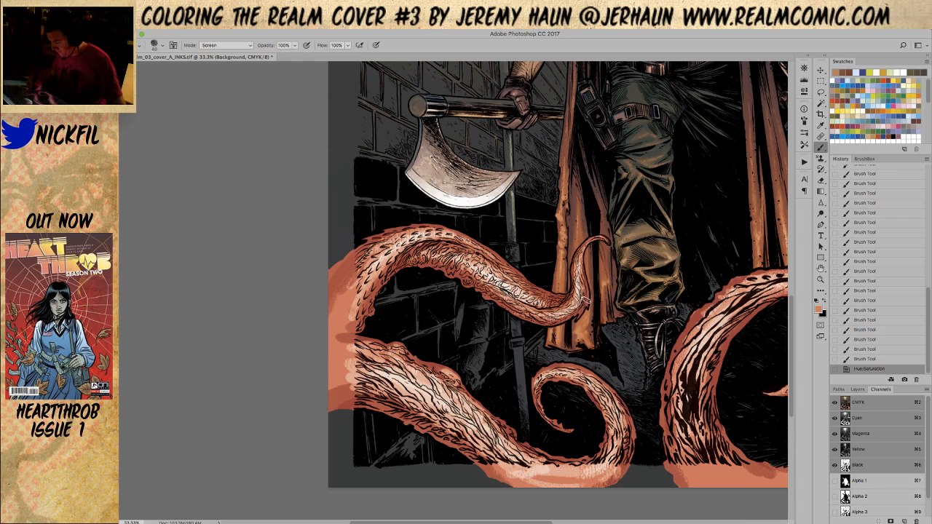
key(z)
click(560, 313)
click(559, 314)
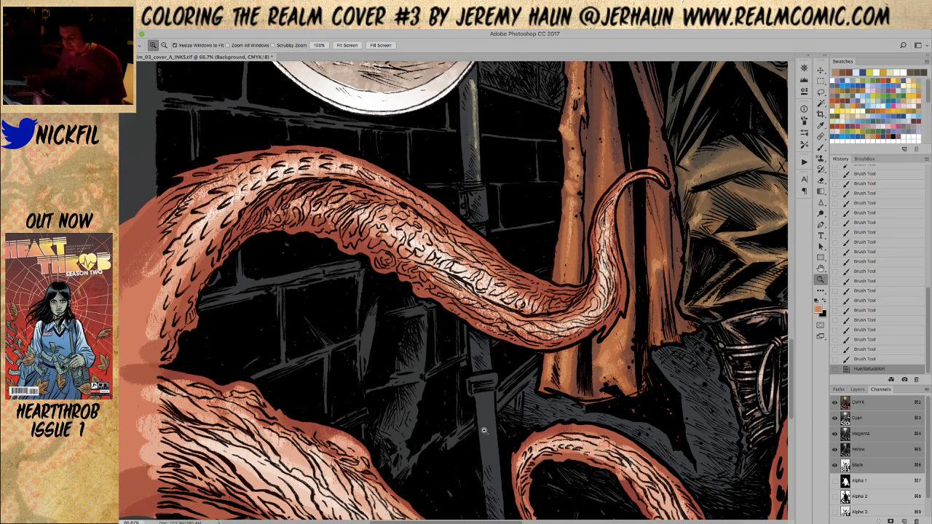
click(821, 147)
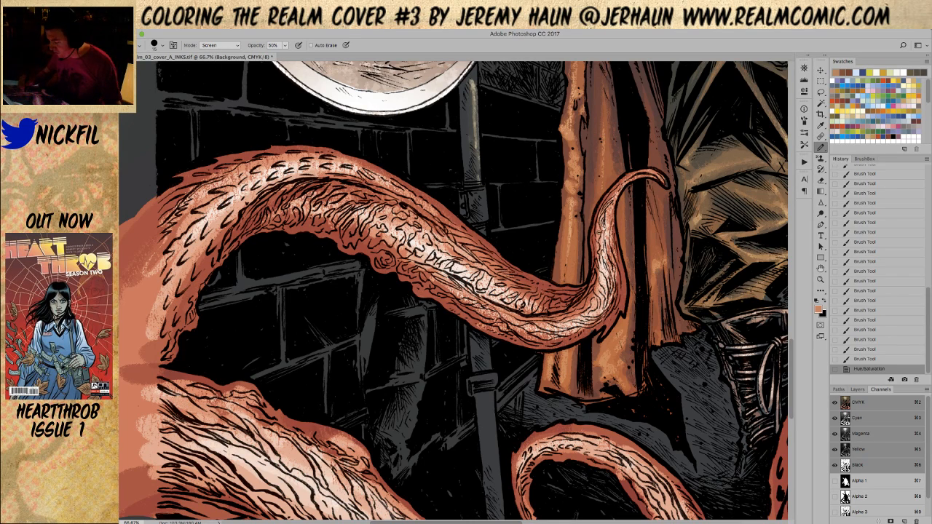
click(217, 45)
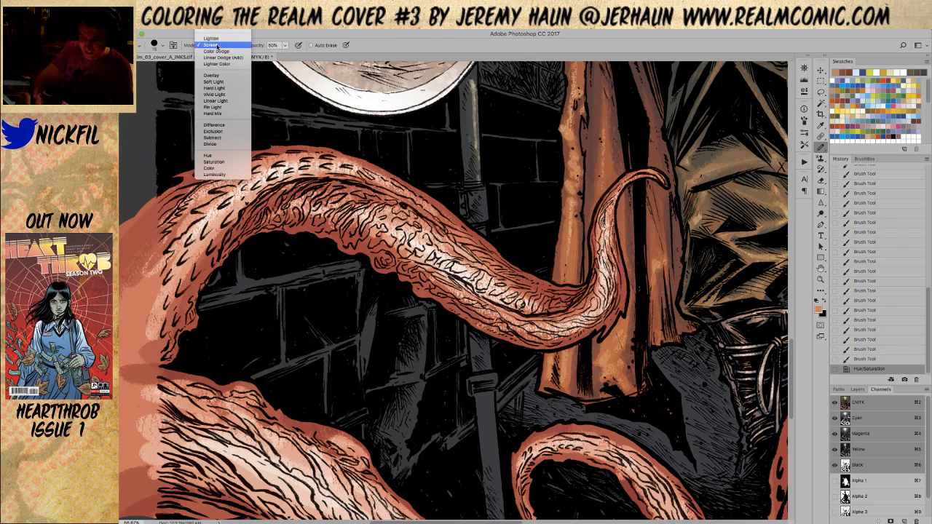
click(216, 47)
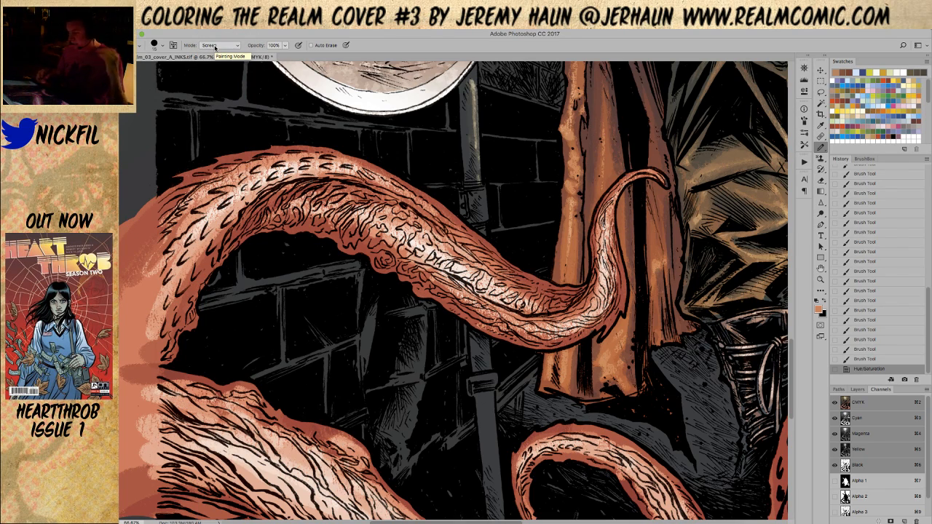
Undo the trial pencil strokes and activate only the Cyan, Magenta and Yellow channels, leaving Black inactive.
click(606, 232)
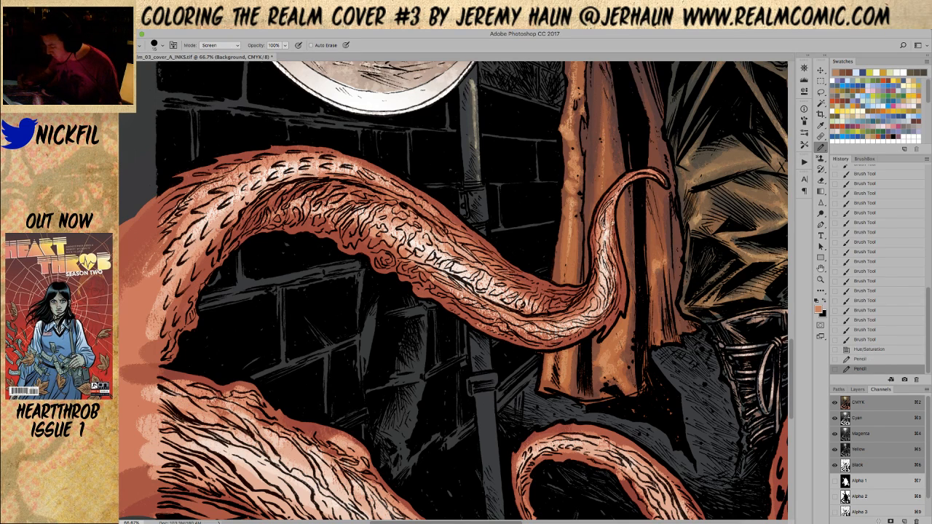
click(867, 359)
click(849, 416)
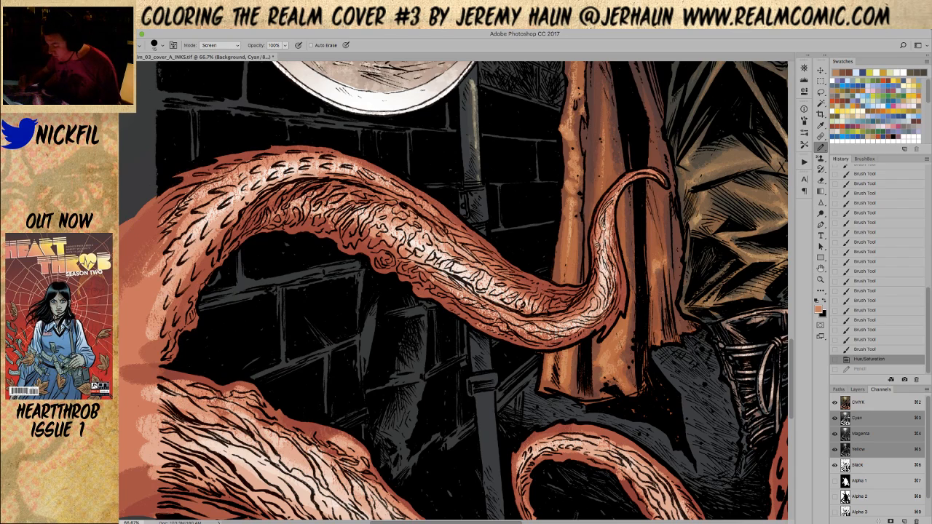
Pencil small Screen-mode detail strokes between the ink lines on the arched tentacle's upturned tip.
click(597, 249)
click(597, 248)
click(596, 244)
click(598, 245)
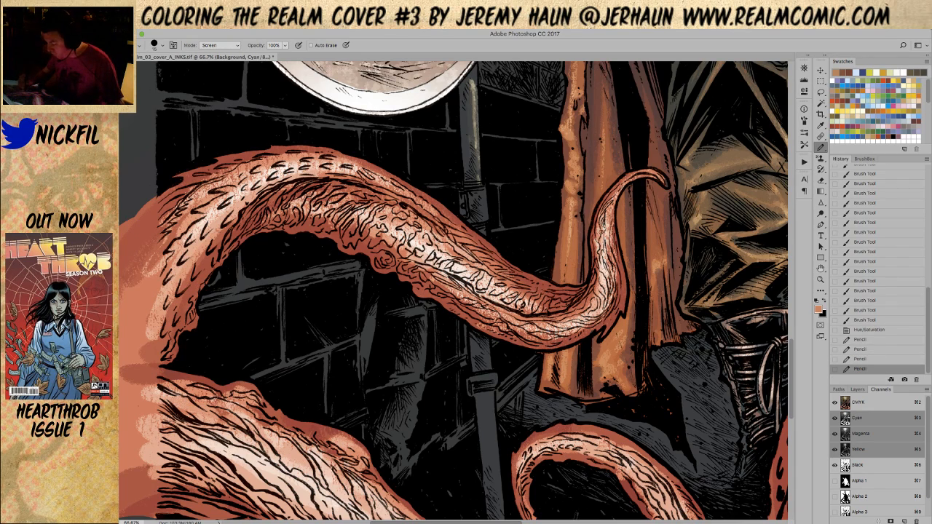
click(599, 231)
click(600, 235)
click(599, 229)
click(602, 231)
click(603, 236)
click(607, 232)
click(607, 227)
click(611, 210)
click(612, 229)
Set the pencil's blending mode to Normal and paint reddish-orange detail along the arched tentacle's upturned tip.
click(214, 45)
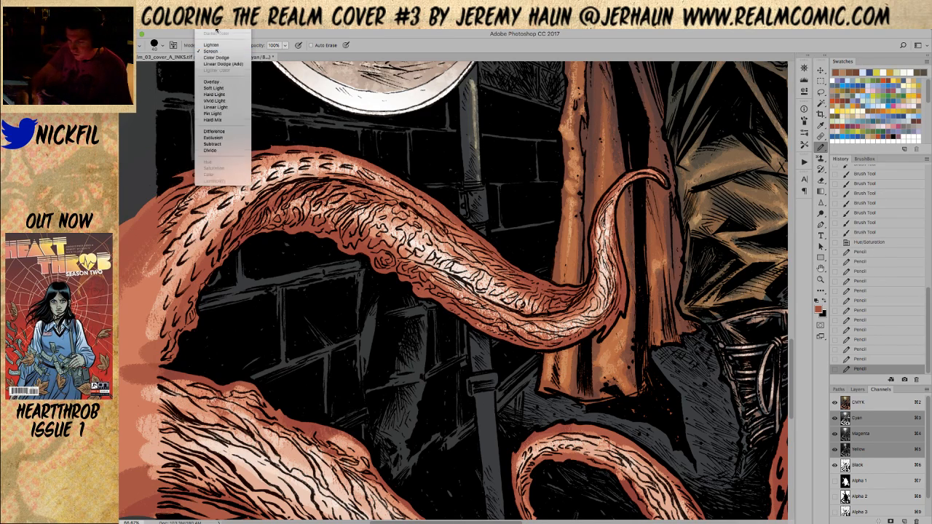
click(213, 35)
click(602, 220)
click(605, 212)
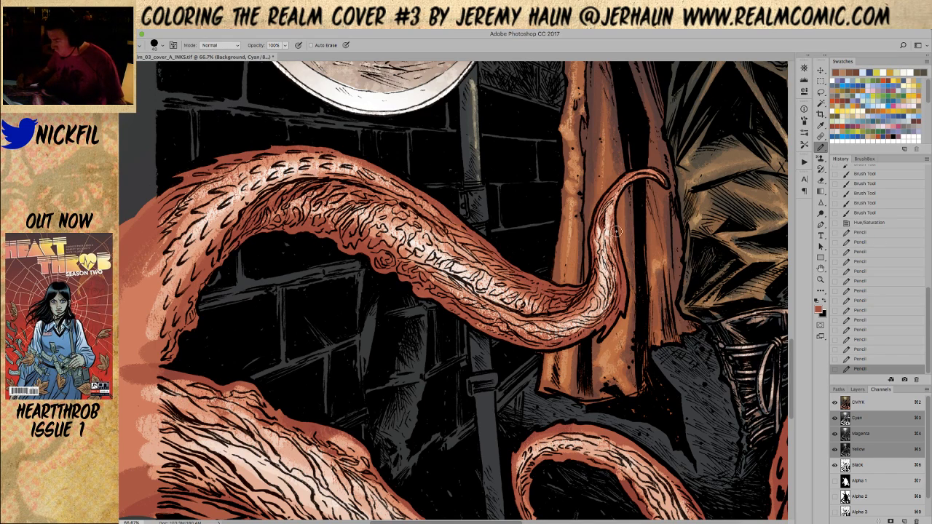
click(606, 207)
click(611, 195)
click(621, 183)
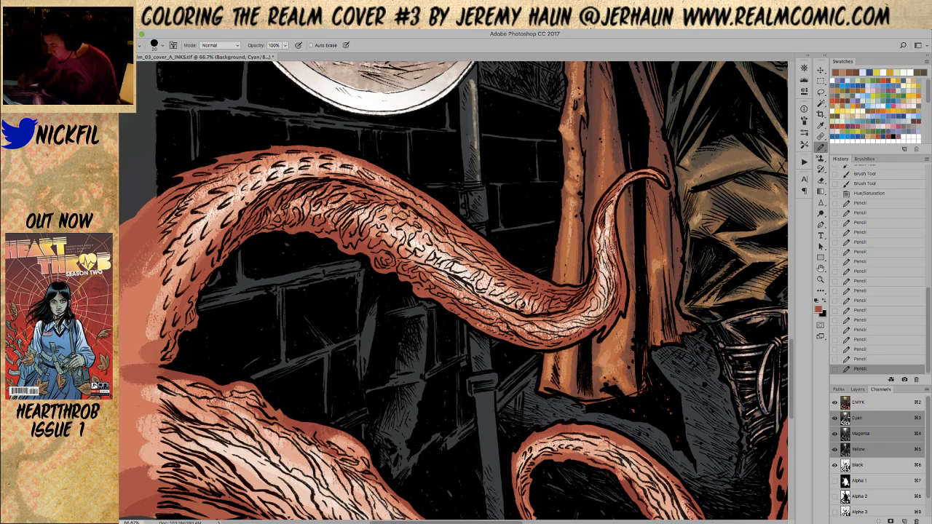
mouse_move(610, 223)
mouse_down()
mouse_move(611, 244)
mouse_move(612, 209)
mouse_move(616, 250)
mouse_up()
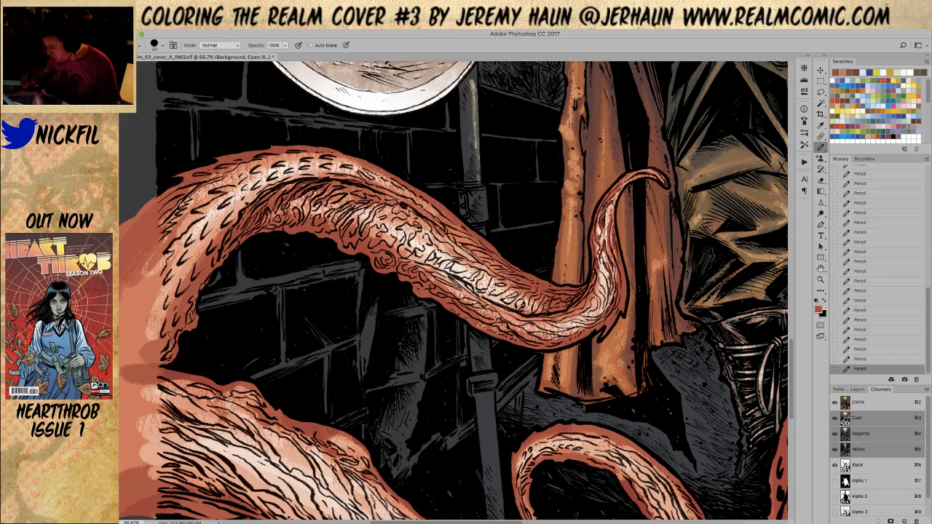
Sample pale pink and light orange tones from the tentacle and pencil them into the upturned tip's texture.
alt+click(604, 270)
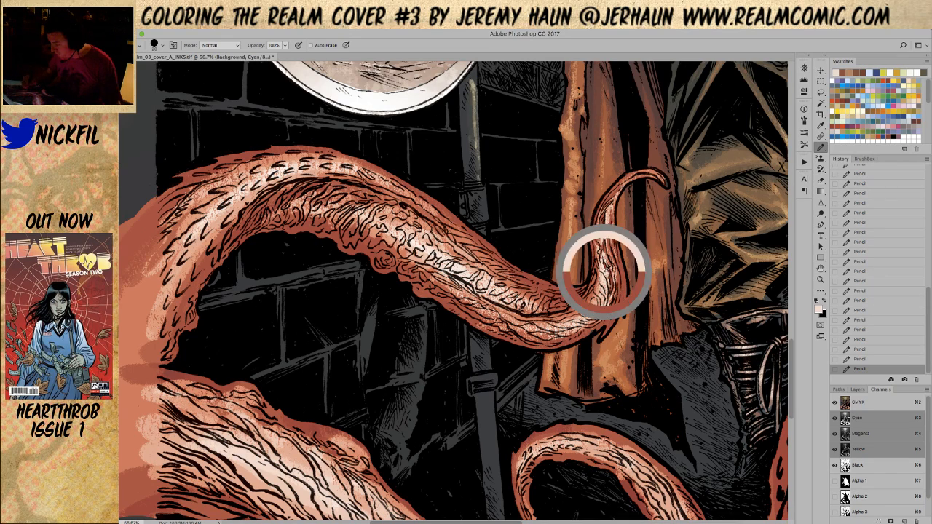
alt+click(598, 271)
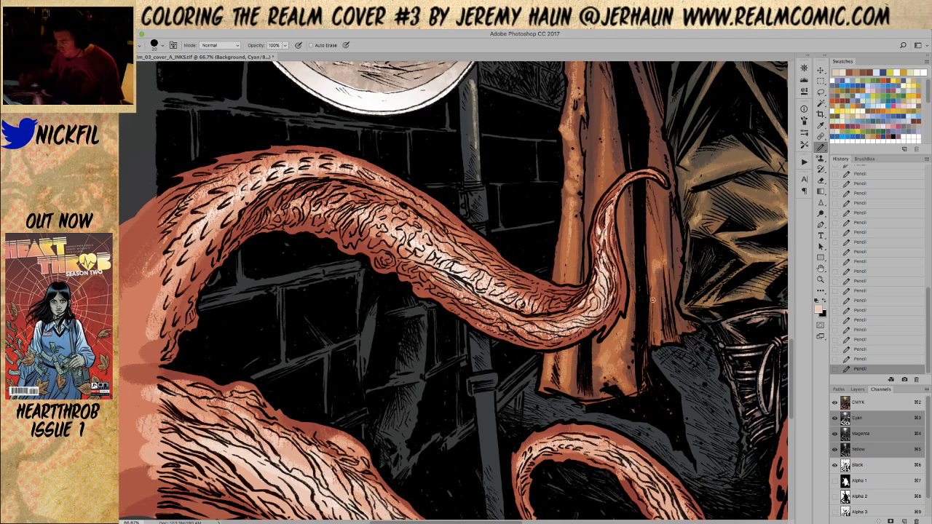
click(822, 269)
drag(640, 327, 559, 335)
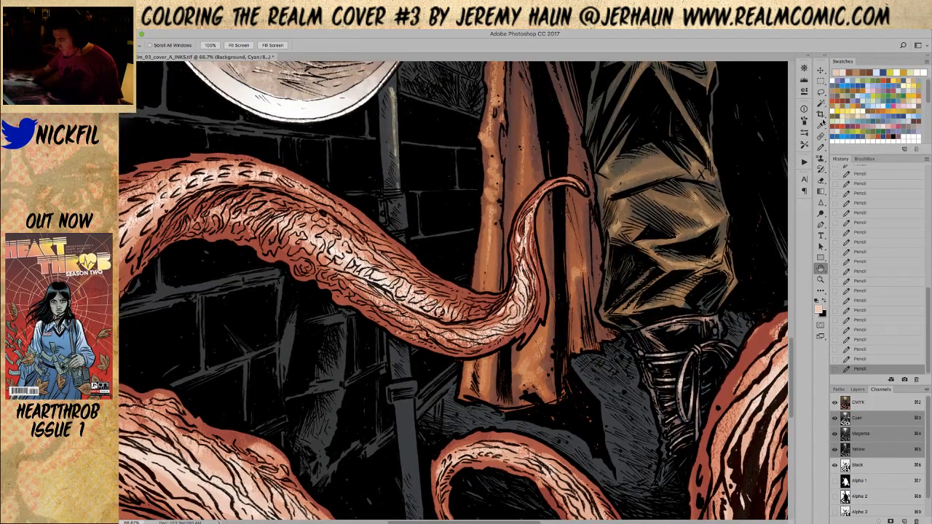
click(821, 148)
alt+click(510, 234)
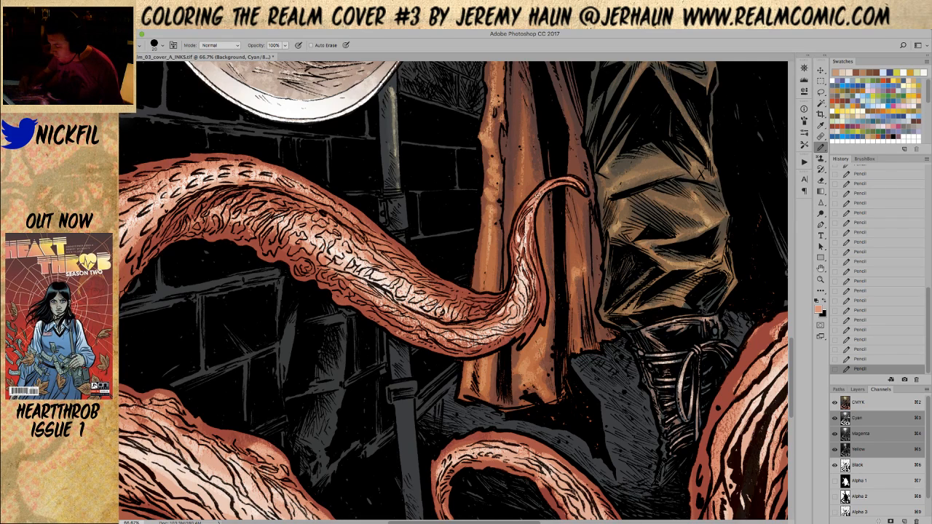
alt+click(530, 221)
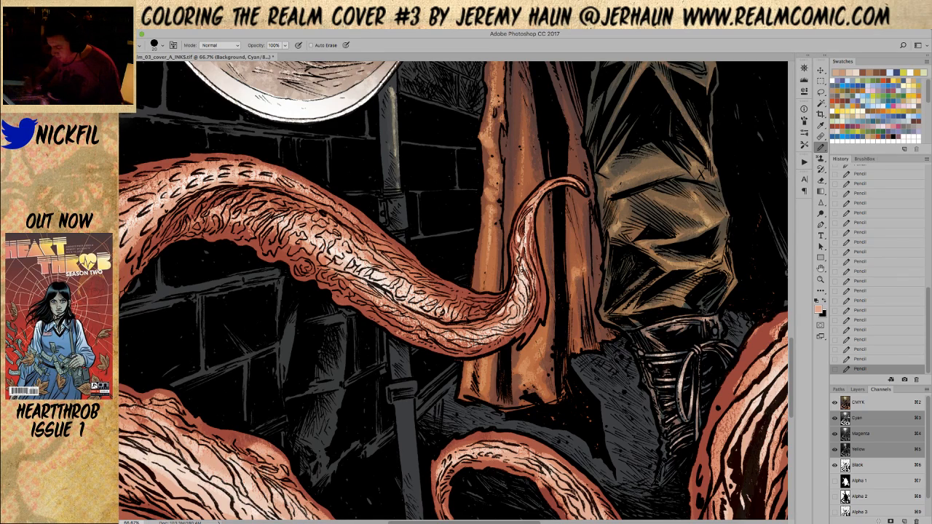
alt+click(527, 257)
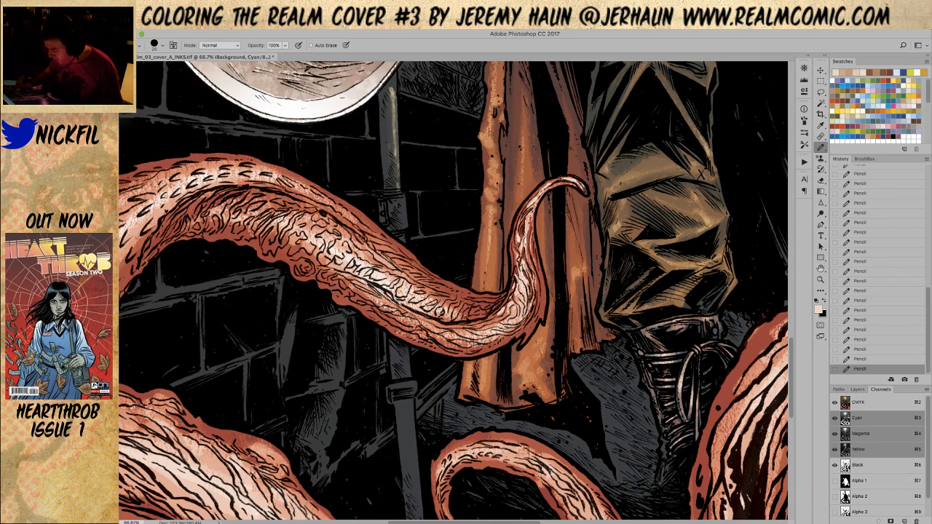
Choose white and pencil crisp highlights along the upturned tip and into the bend below it.
click(865, 134)
mouse_move(530, 208)
mouse_down()
mouse_move(543, 196)
mouse_move(520, 259)
mouse_up()
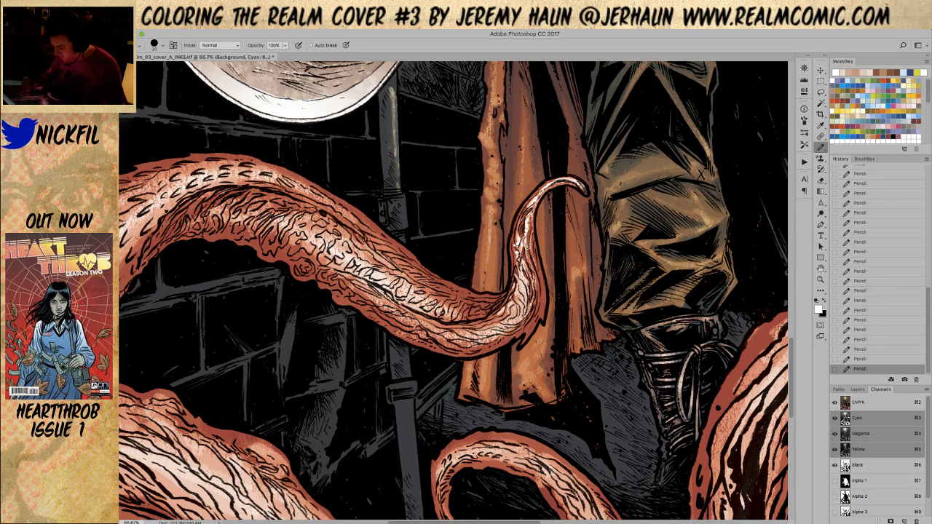
drag(527, 258, 523, 266)
drag(527, 229, 533, 264)
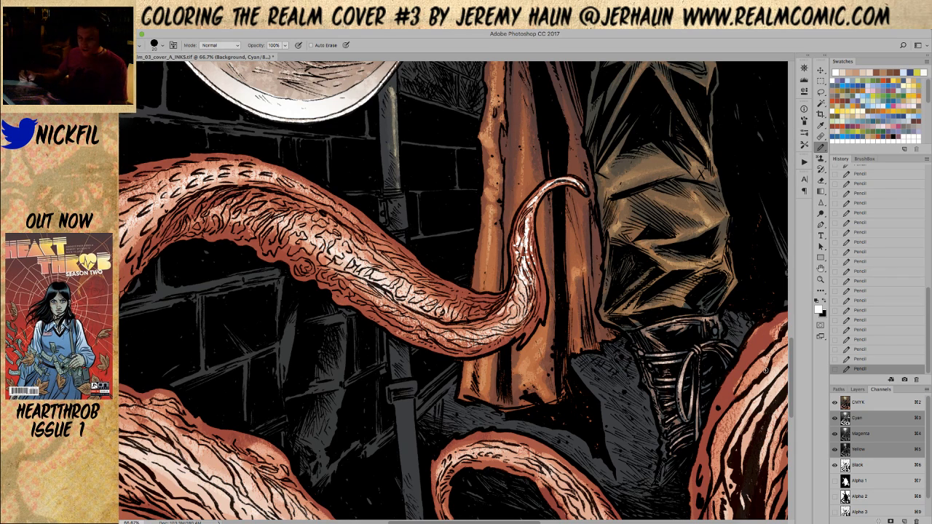
scroll(568, 378, up, 2)
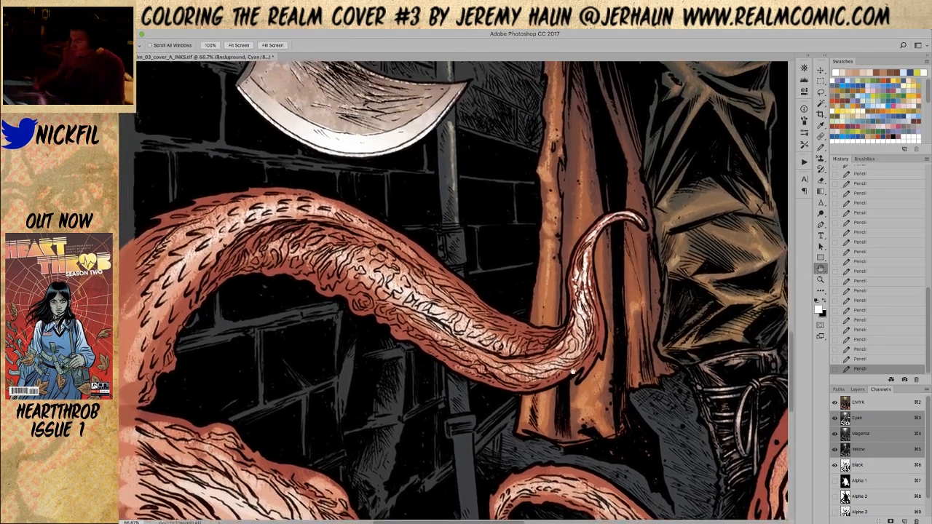
drag(567, 378, 546, 391)
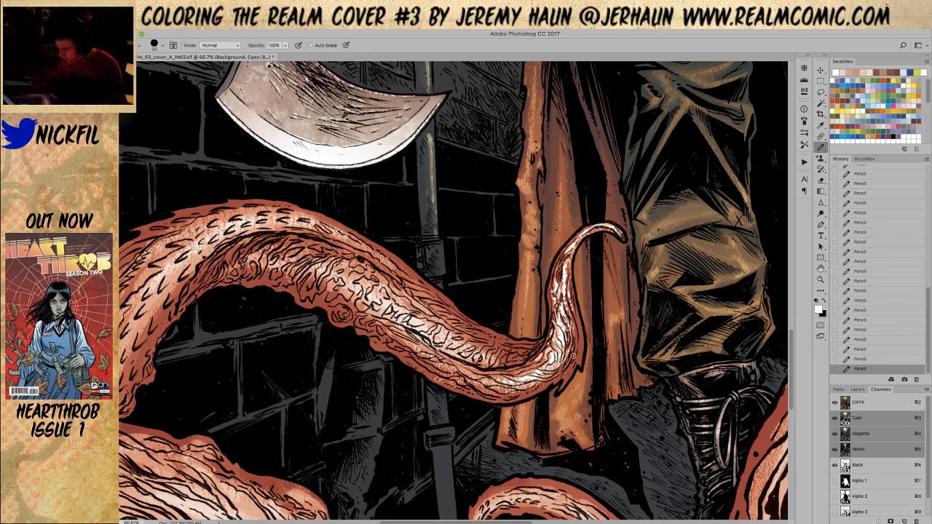
Sample reddish-orange and pale peach from the tentacle and pencil Normal-mode details along its lower bend.
alt+click(580, 354)
click(821, 268)
drag(719, 205, 790, 209)
click(821, 146)
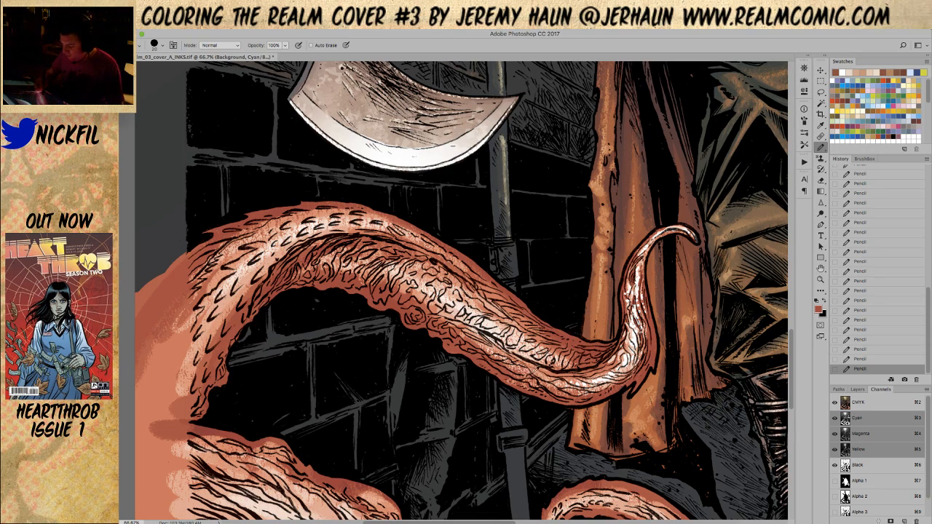
alt+click(536, 374)
click(218, 45)
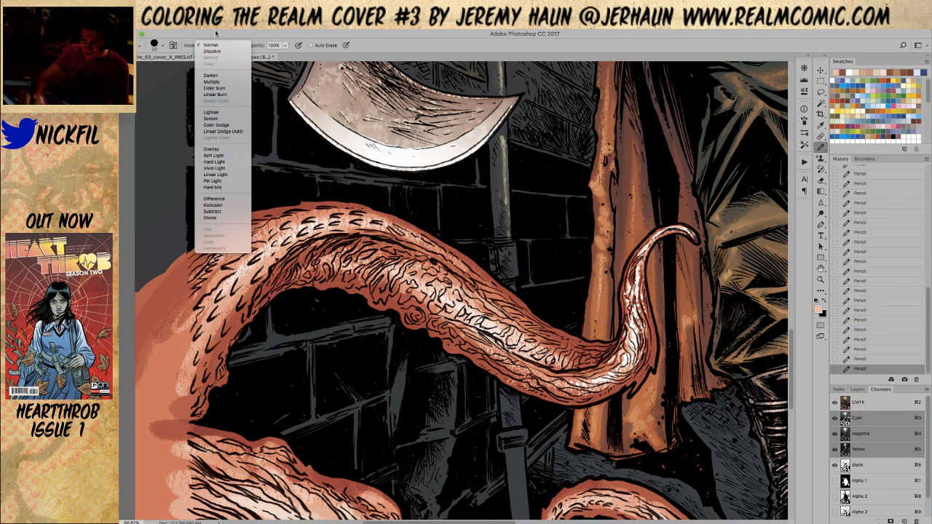
click(218, 47)
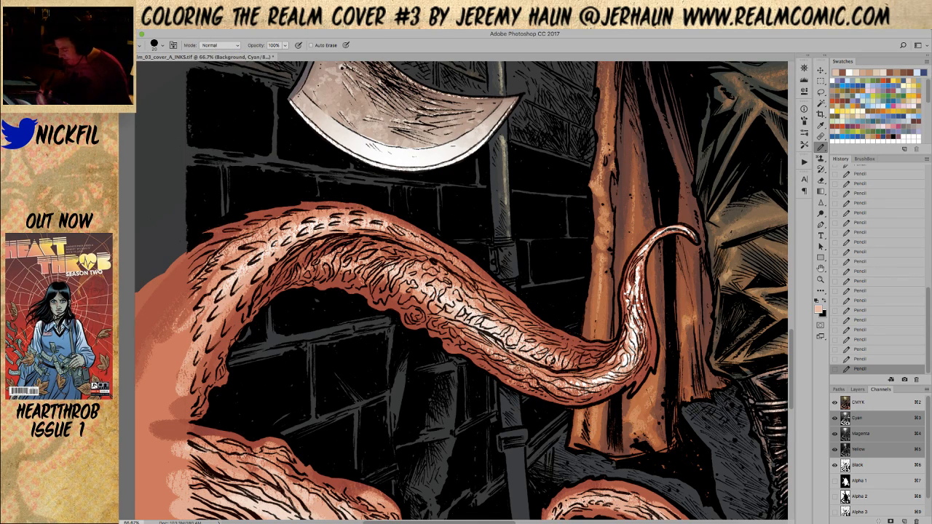
mouse_move(561, 383)
mouse_down()
mouse_move(539, 373)
mouse_move(558, 377)
mouse_up()
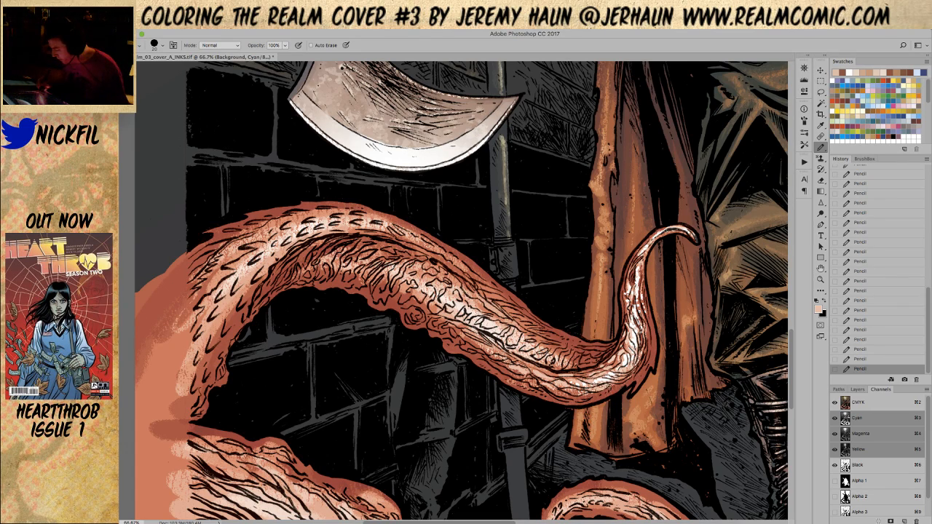
Pencil pale peach highlights along the arched tentacle's middle, setting the opacity to 50% and back to 100%.
key(5)
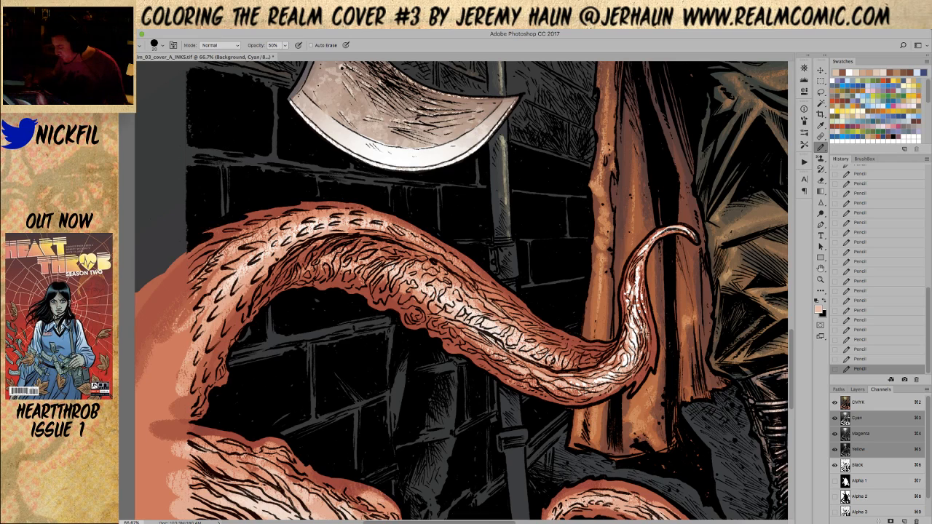
key(space)
mouse_move(622, 387)
mouse_down()
mouse_move(659, 375)
mouse_move(637, 409)
mouse_up()
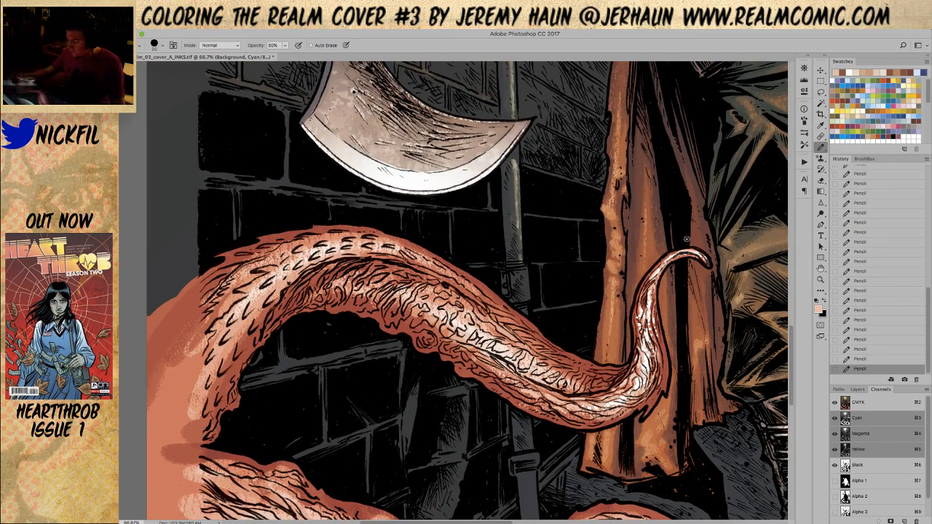
key(0)
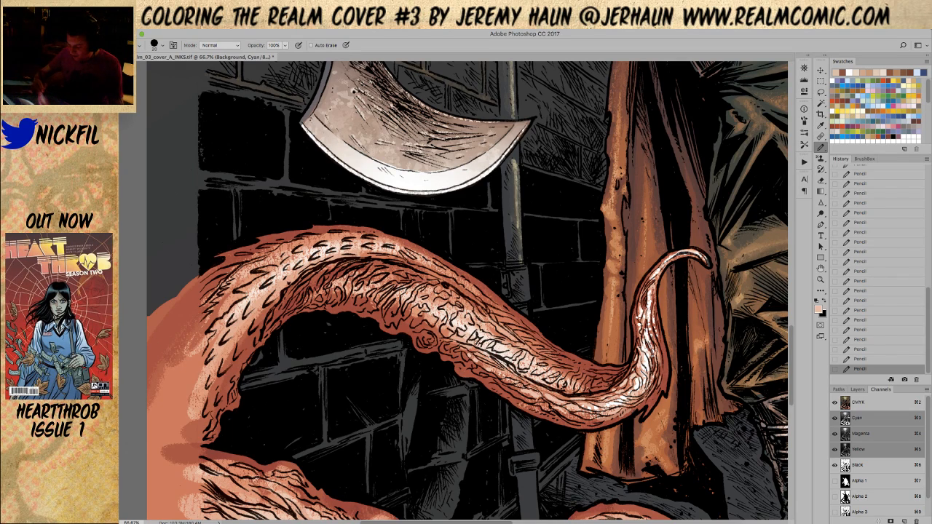
drag(462, 358, 469, 362)
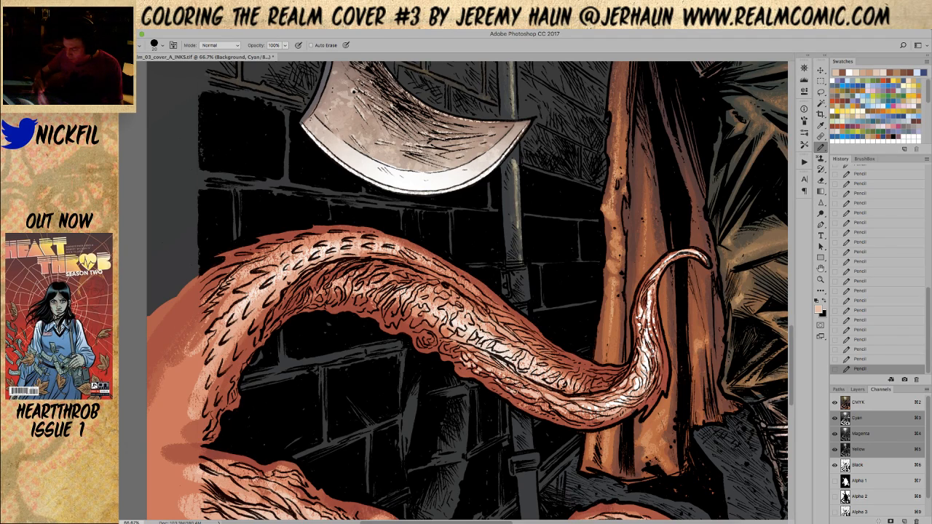
Rotate the canvas view to 57° and pencil sampled orange tones into the bumps along the tentacle's inner edge.
key(r)
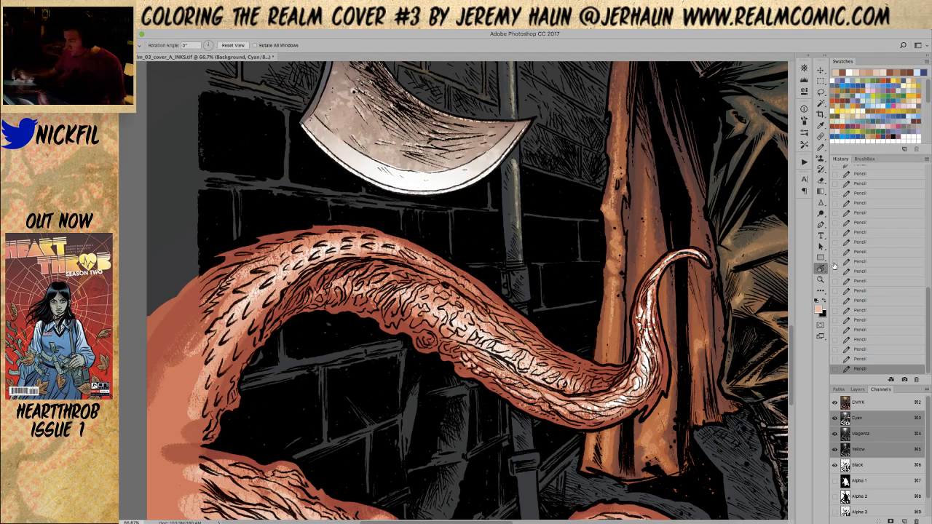
drag(771, 310, 645, 481)
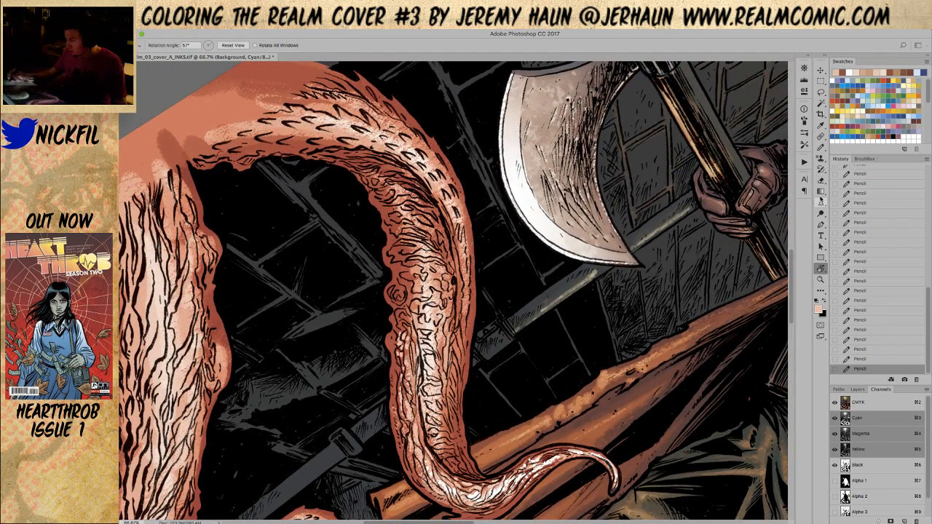
click(821, 147)
alt+click(408, 276)
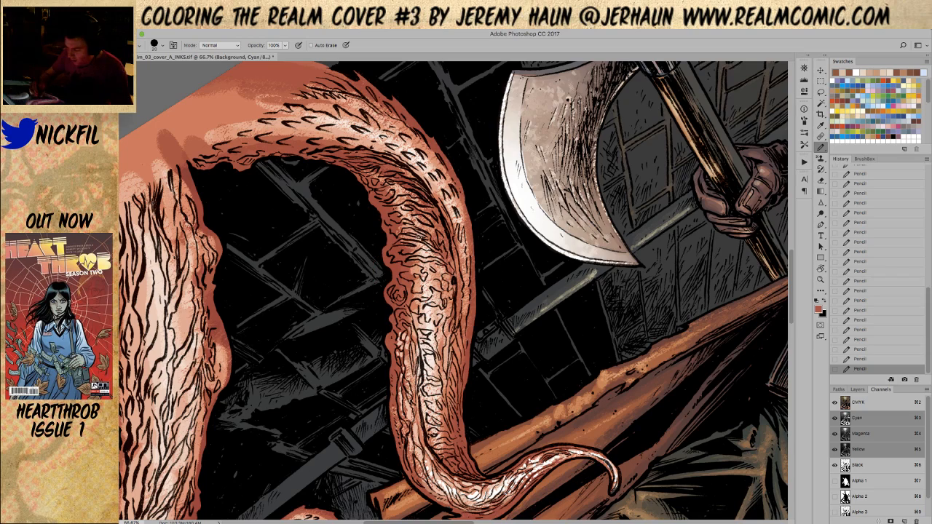
alt+click(399, 293)
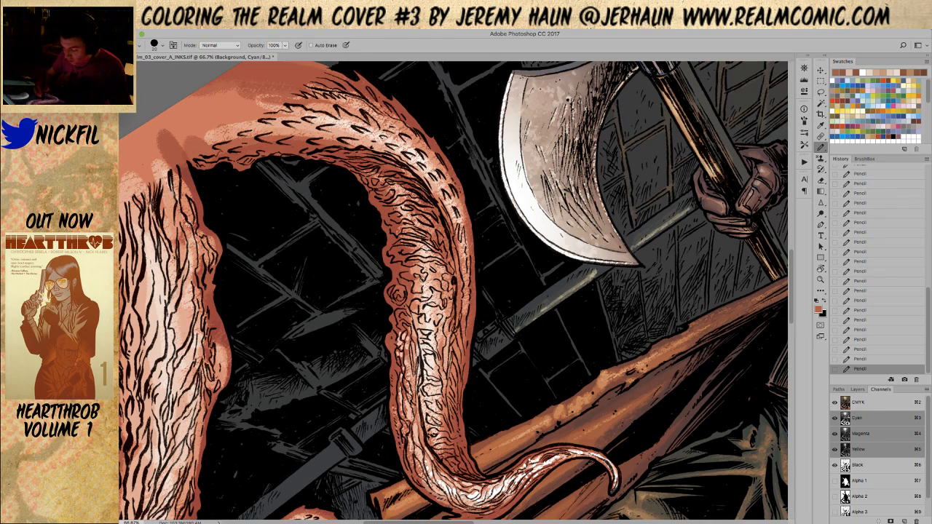
alt+click(417, 267)
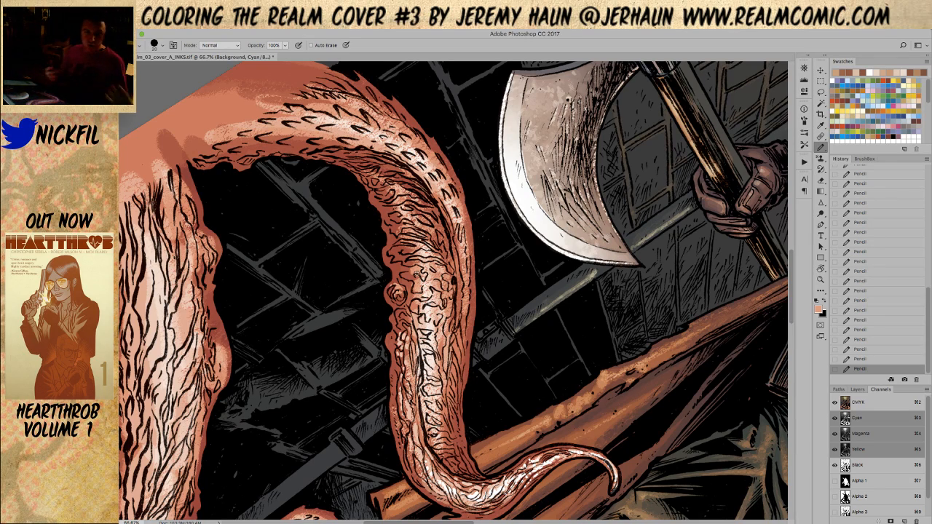
Sample reddish-orange and light orange from the arched tentacle and pencil texture details along its inner edge.
key(r)
key(h)
drag(533, 393, 598, 405)
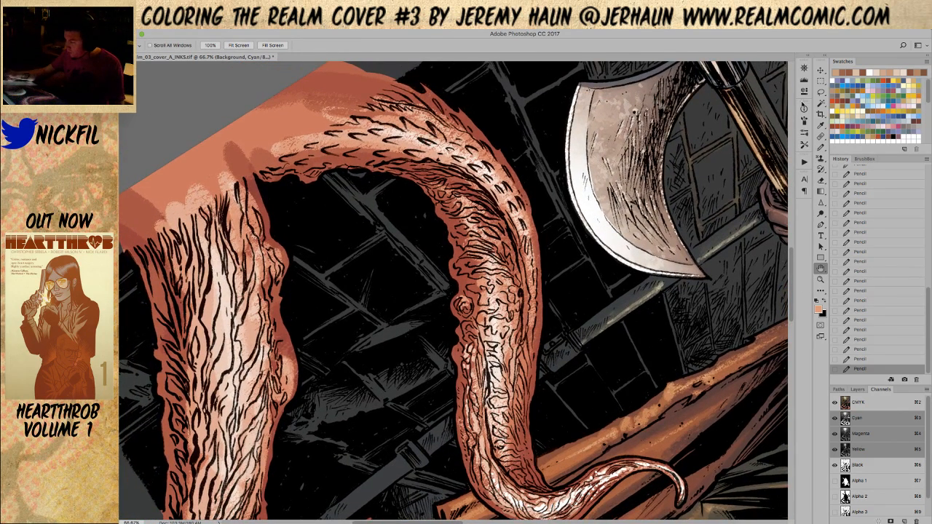
key(b)
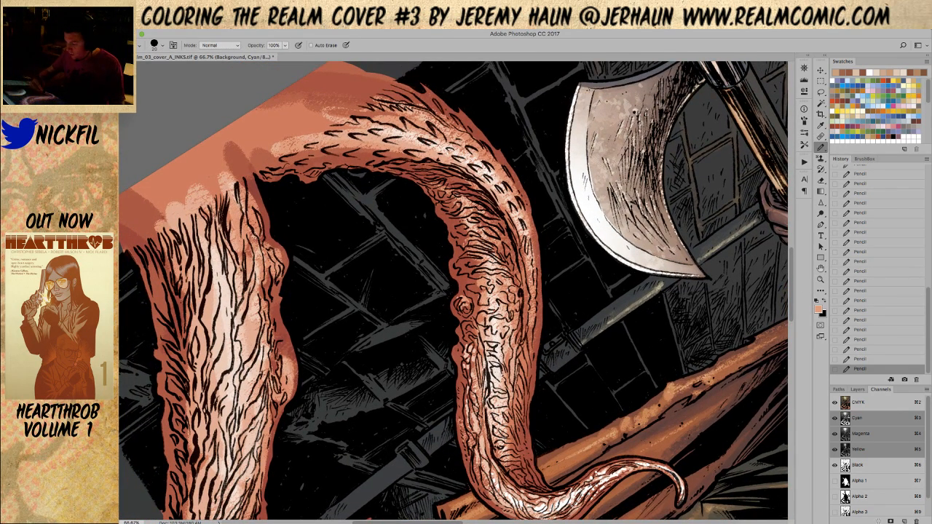
alt+click(455, 180)
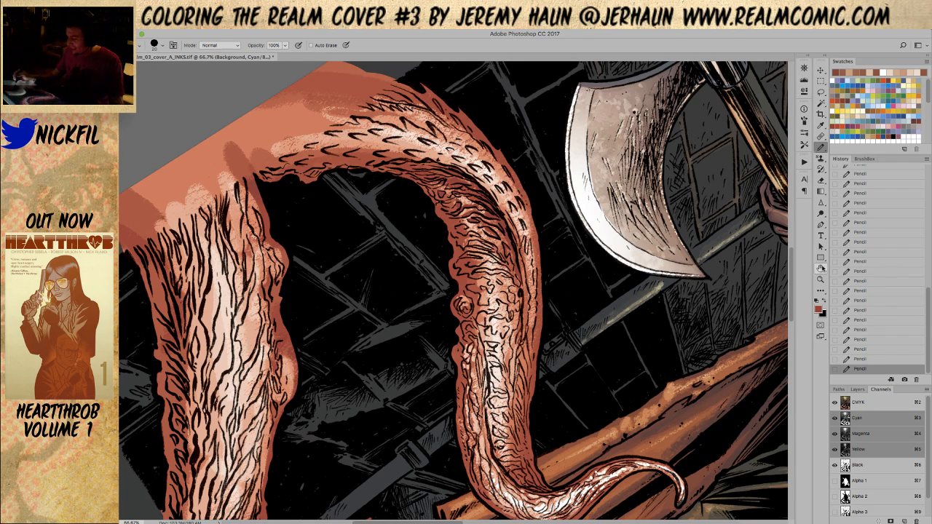
scroll(452, 291, up, 3)
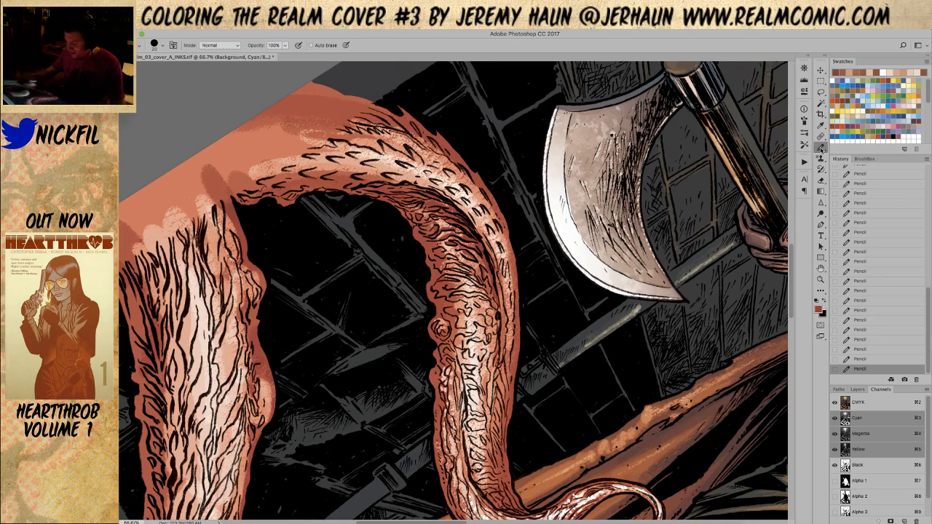
alt+click(448, 306)
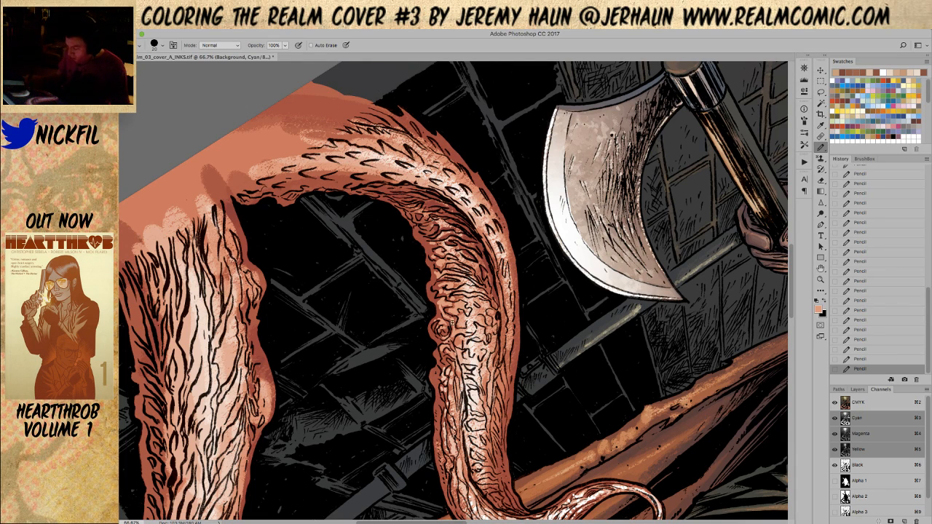
Rotate the canvas so the arched tentacle lies horizontally and pencil sampled white and orange details near its upturned tip.
click(820, 279)
alt+click(528, 412)
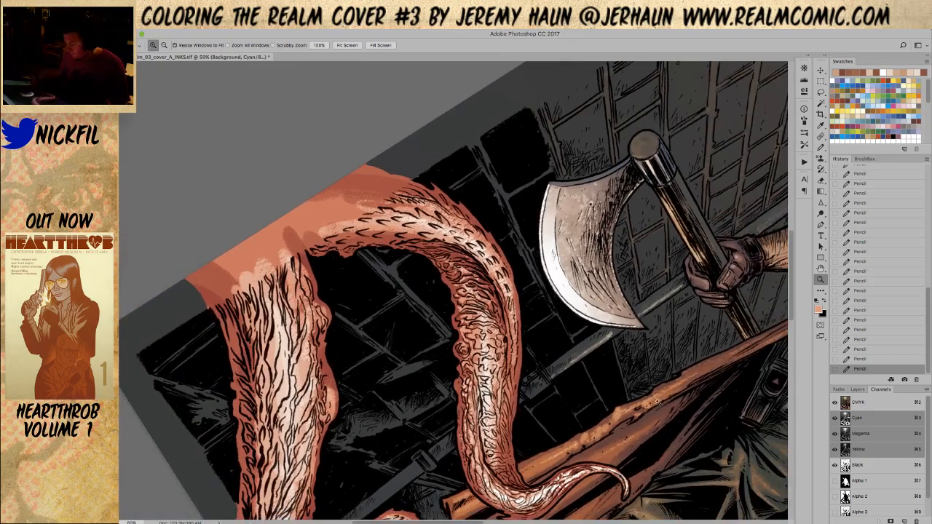
alt+click(674, 367)
key(r)
drag(656, 327, 528, 101)
click(821, 270)
drag(591, 294, 576, 386)
click(821, 148)
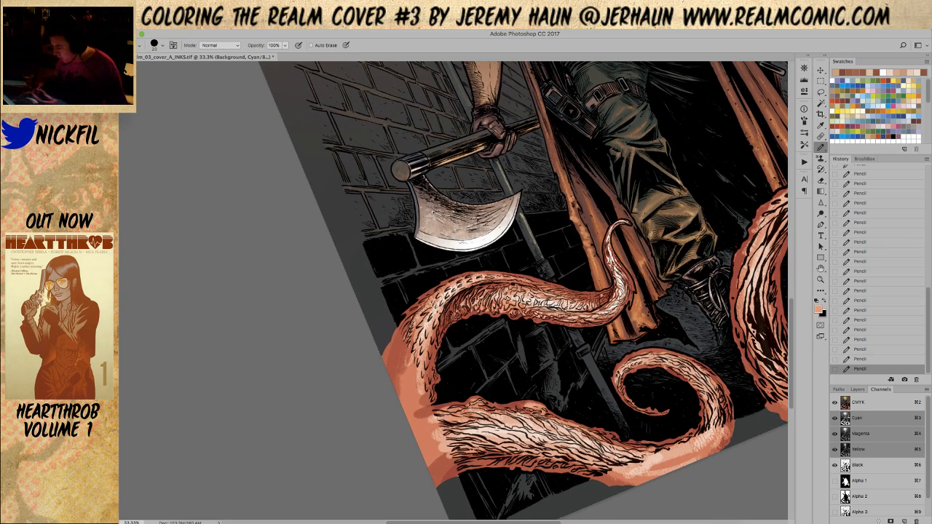
alt+click(623, 283)
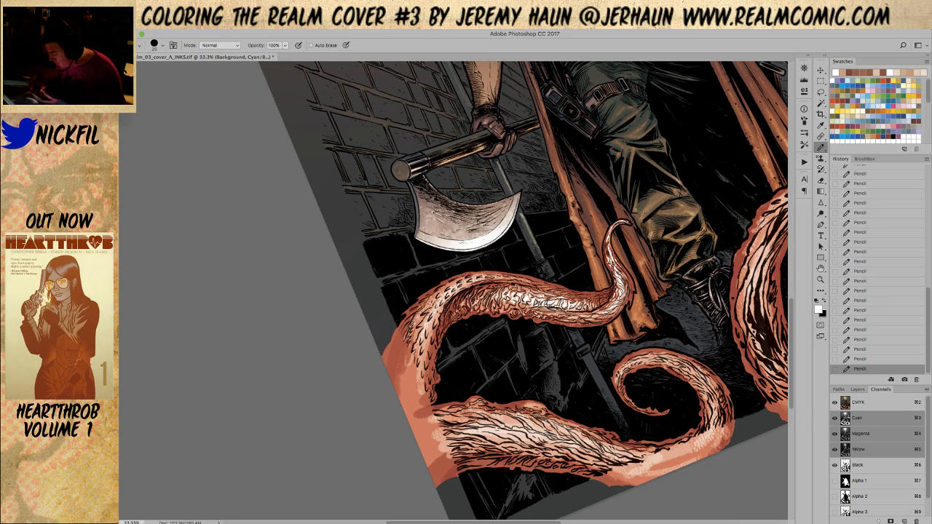
alt+click(581, 302)
alt+click(577, 301)
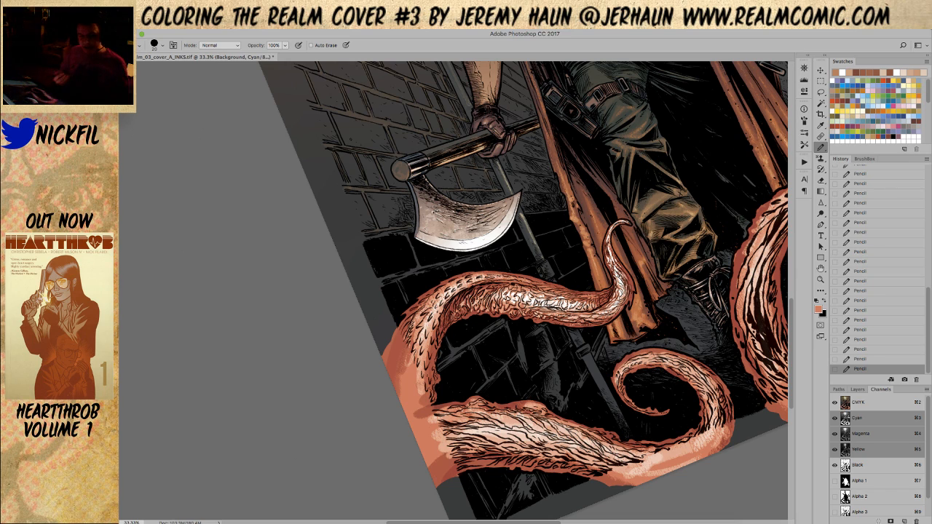
Pencil alternating sampled peach, white, orange and dark red details along the arched tentacle's midsection and bend.
drag(466, 292, 400, 298)
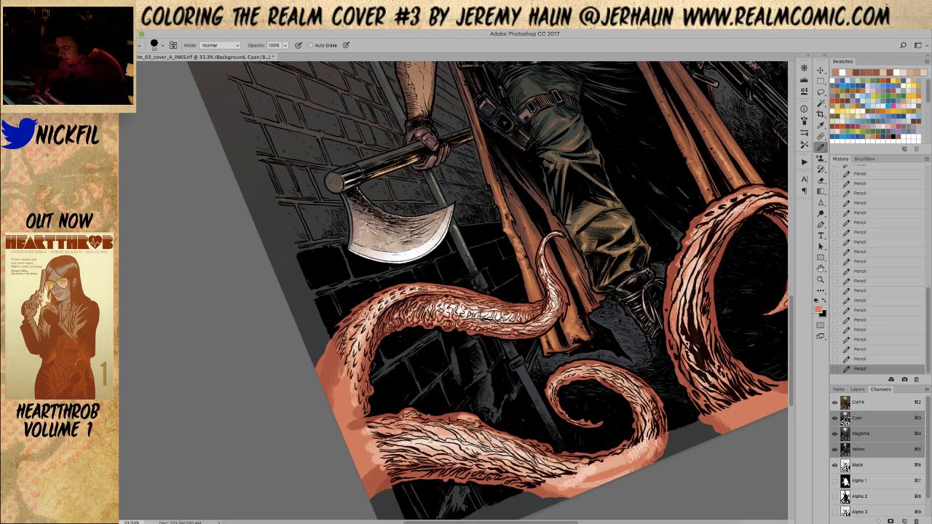
alt+click(488, 312)
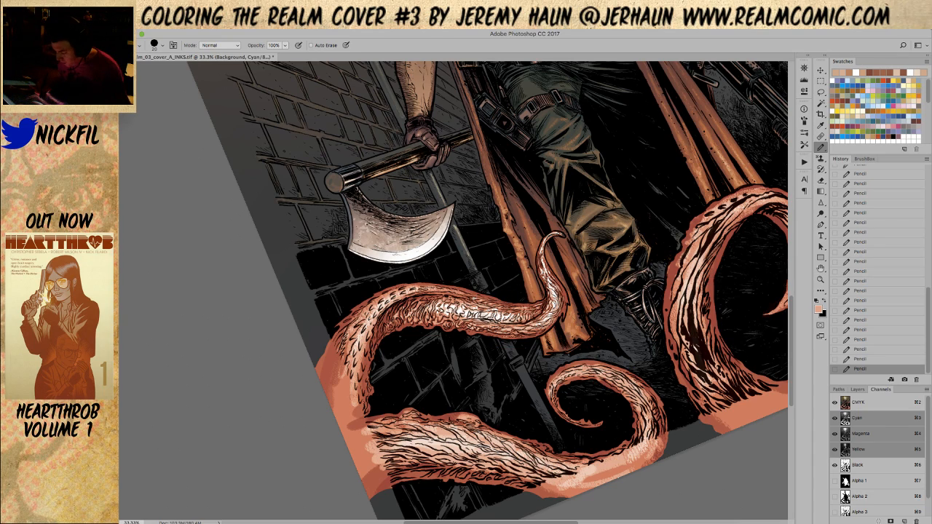
alt+click(488, 310)
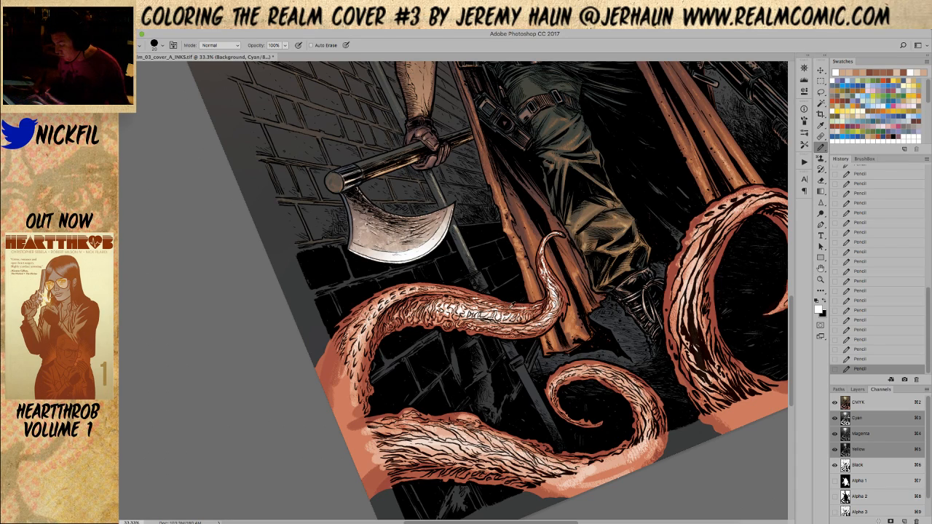
alt+click(513, 309)
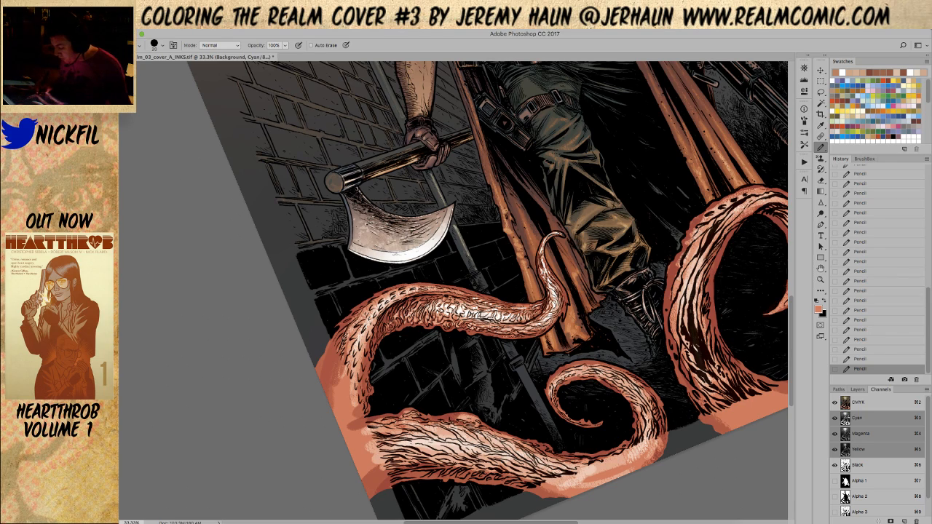
alt+click(542, 301)
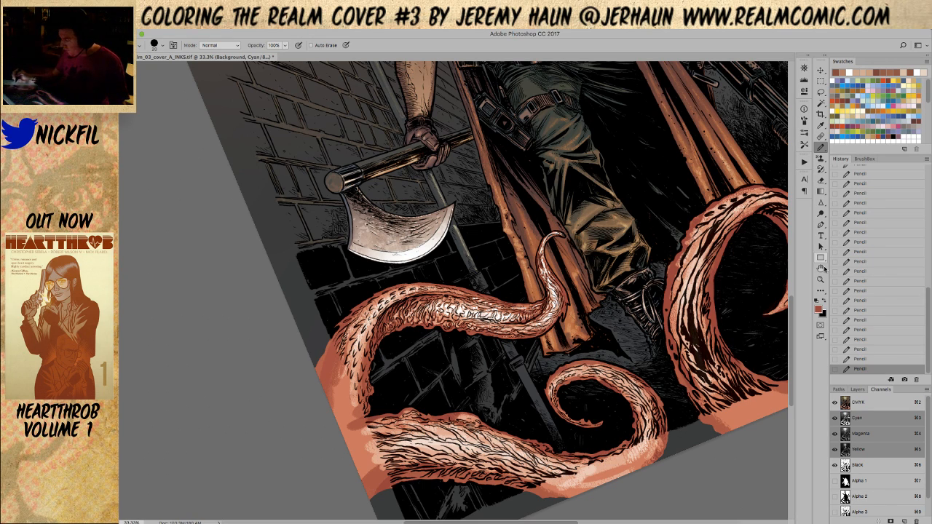
Set the pencil opacity to 50% and shade the arched tentacle's midsection with the dark reddish tone.
key(space)
drag(494, 360, 546, 349)
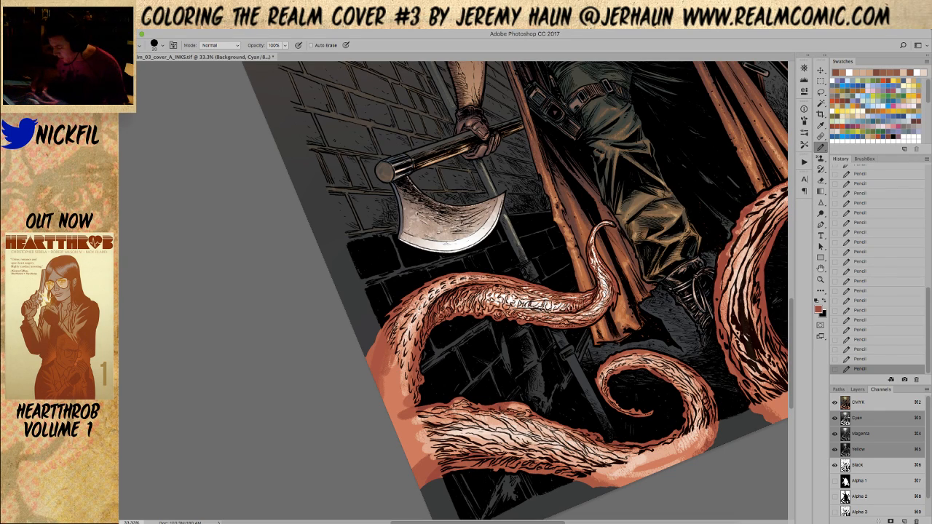
key(5)
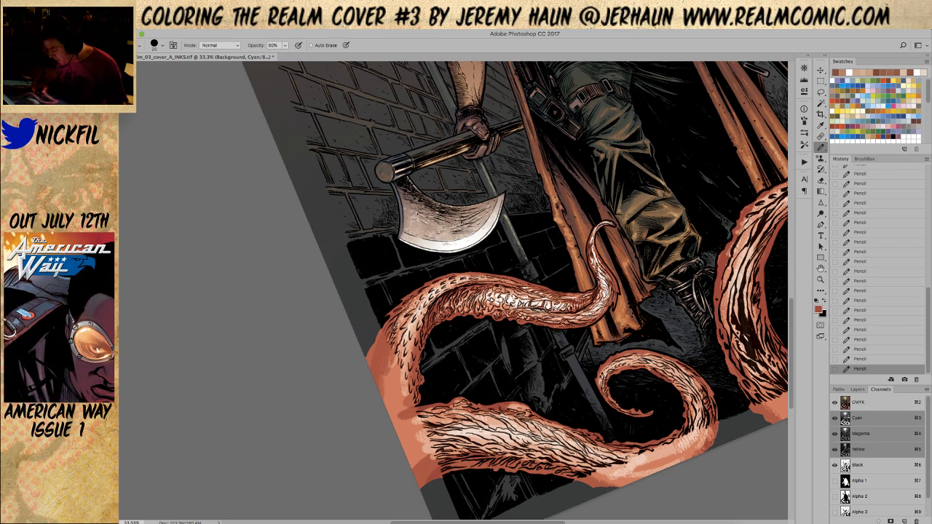
key(space)
mouse_move(577, 353)
mouse_down()
mouse_move(596, 320)
mouse_move(589, 341)
mouse_up()
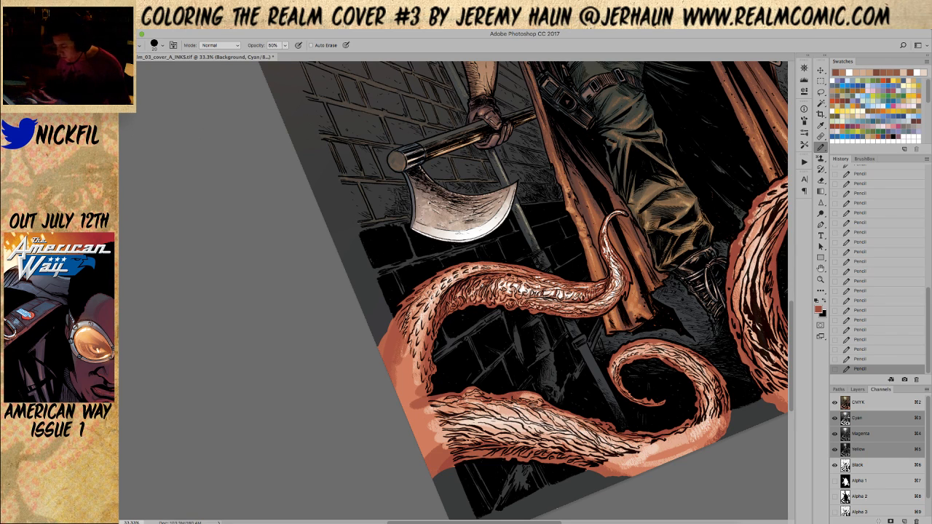
Sample pale peach and white, restore the pencil opacity to 100%, and add highlights among the tentacle's midsection wrinkles.
key(space)
drag(497, 284, 469, 276)
drag(624, 366, 568, 325)
drag(503, 287, 632, 351)
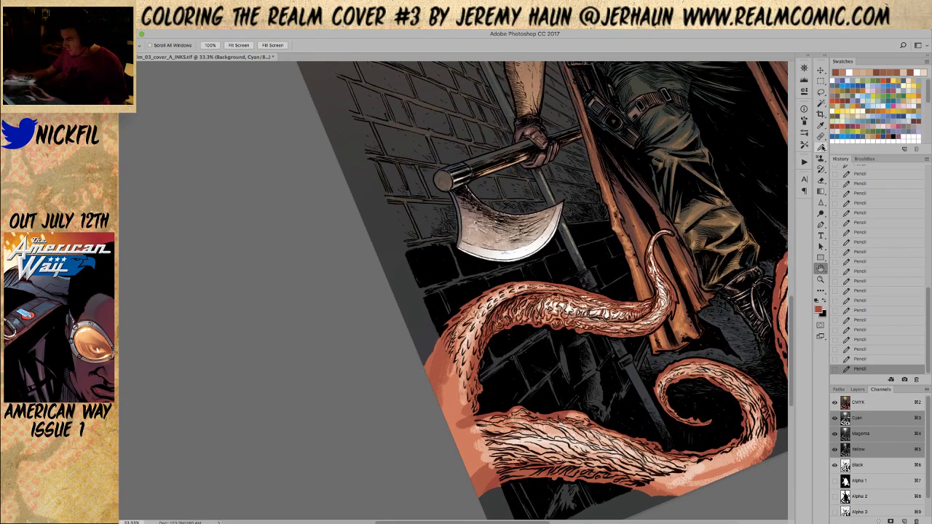
click(821, 148)
alt+click(554, 302)
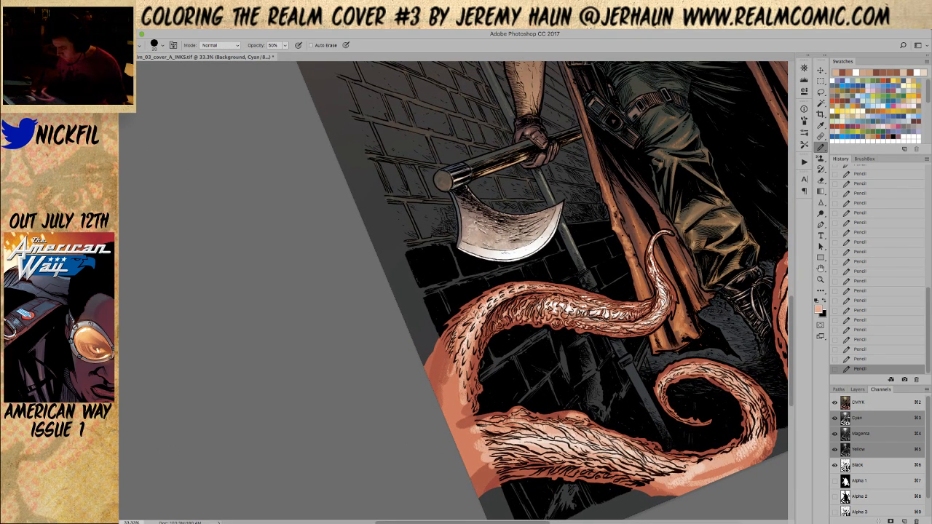
key(0)
alt+click(554, 302)
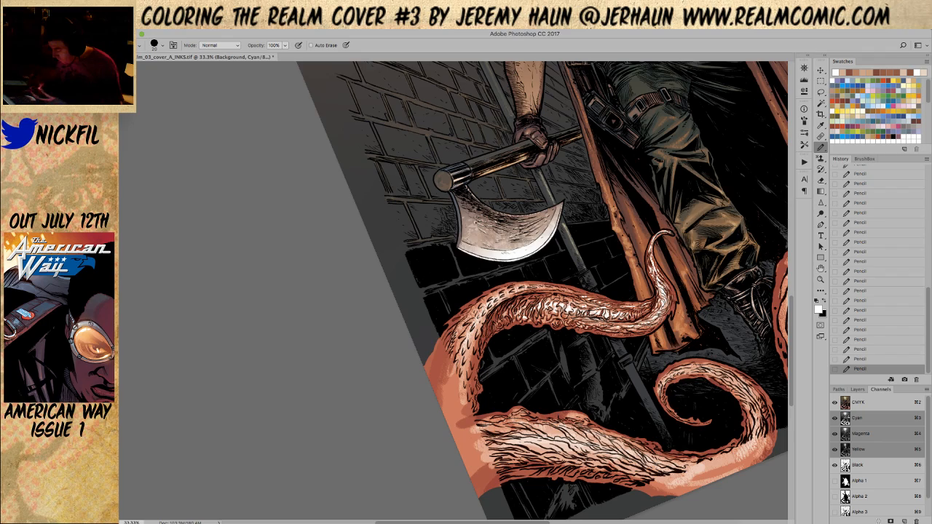
Pencil white highlights between the scales along the arched tentacle's outer curve toward its base.
key(space)
drag(523, 384, 632, 379)
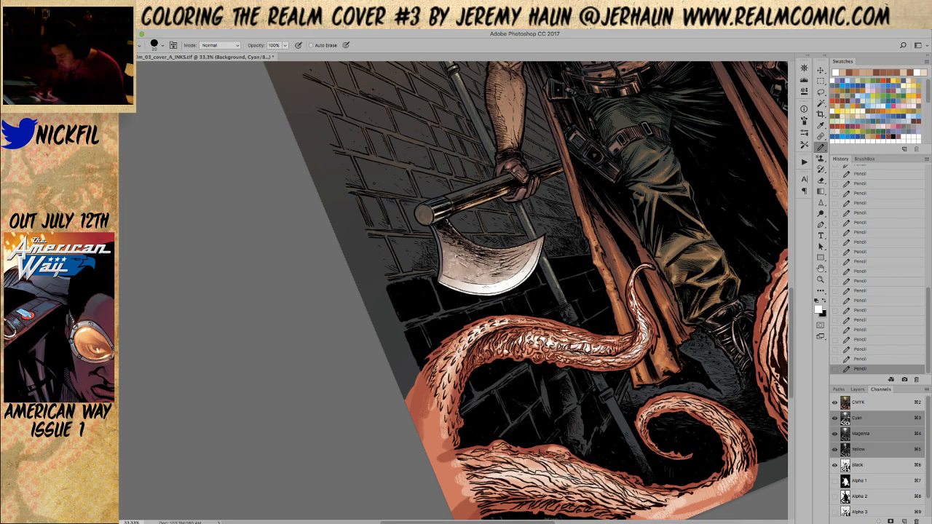
click(821, 268)
drag(757, 222, 681, 451)
scroll(681, 452, up, 8)
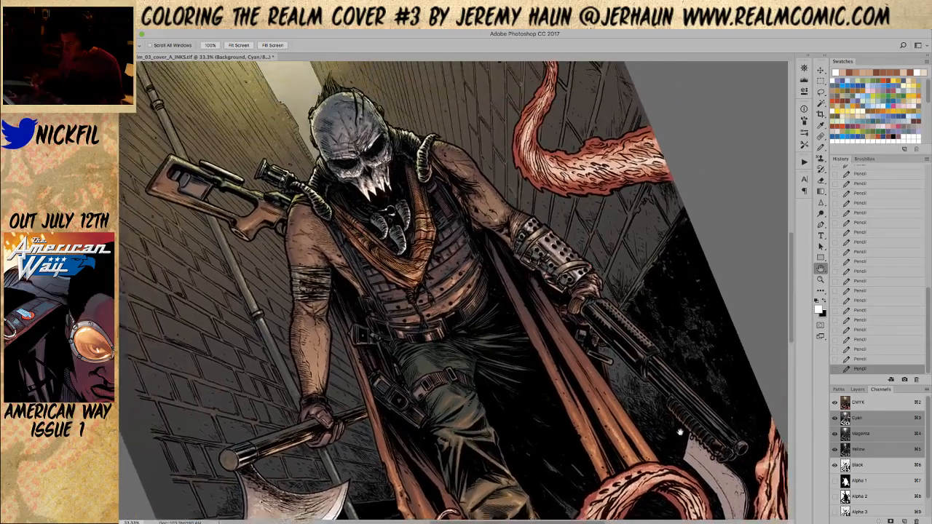
scroll(615, 448, down, 10)
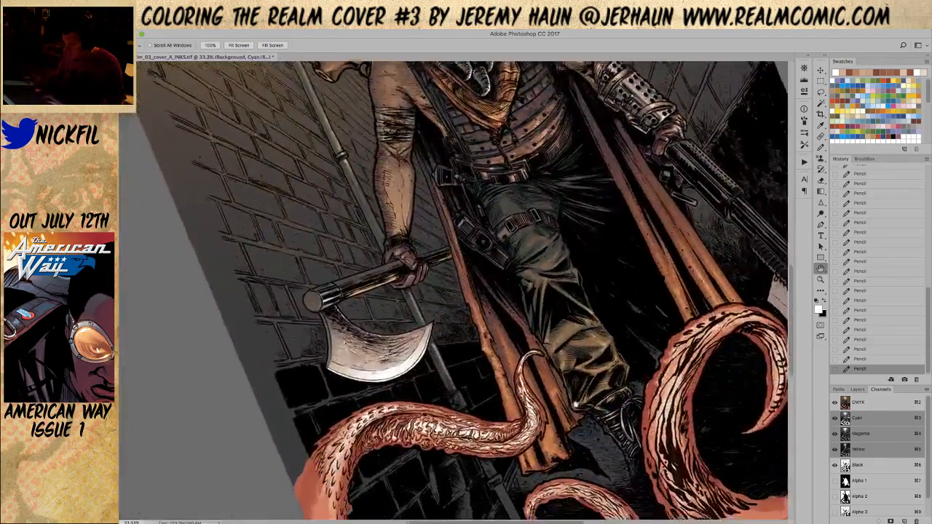
key(b)
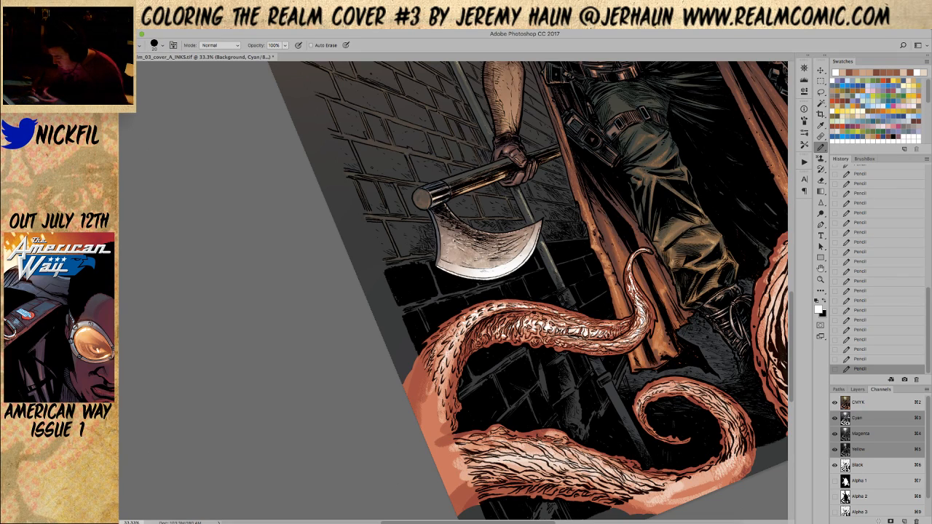
key(h)
mouse_move(558, 382)
mouse_down()
mouse_move(553, 342)
mouse_move(538, 332)
mouse_up()
key(b)
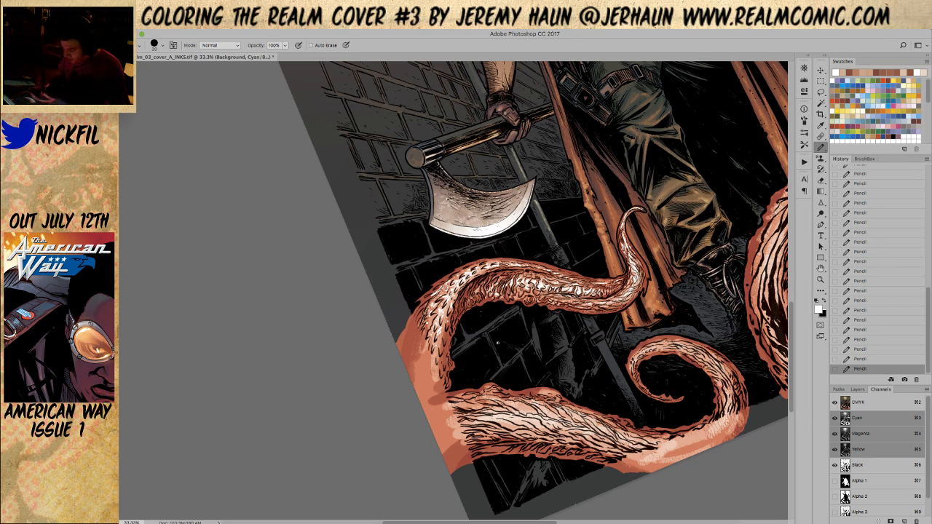
Sample reddish-orange and light orange and pencil fine details around the scales near the arched tentacle's base.
alt+click(470, 290)
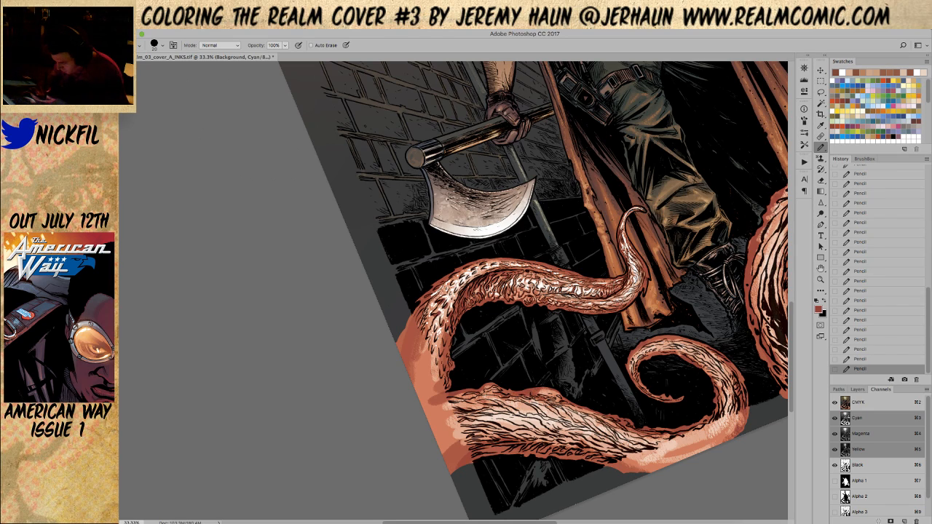
key(z)
click(456, 325)
click(457, 326)
key(b)
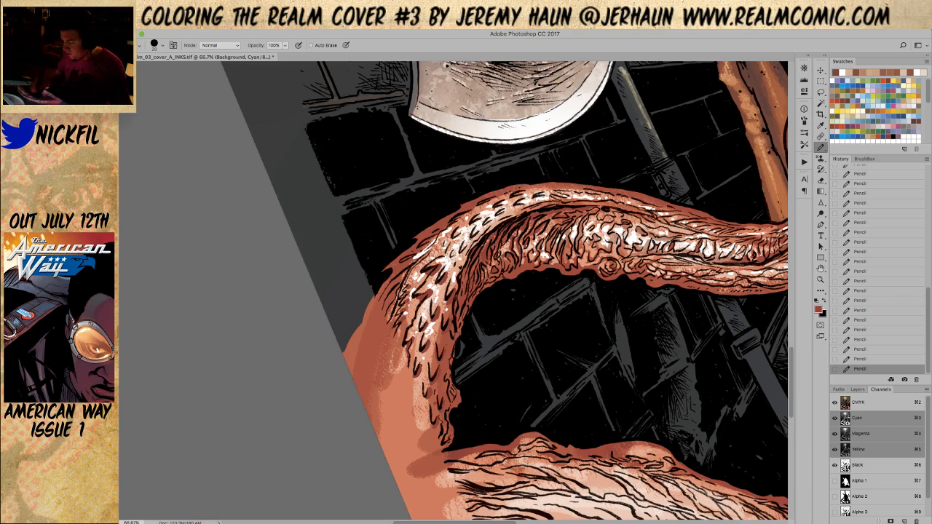
alt+click(464, 222)
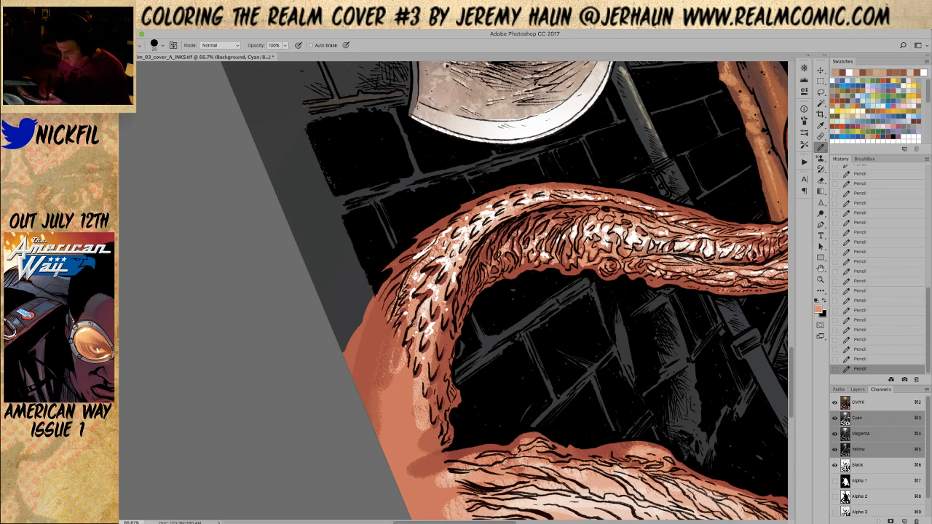
click(431, 372)
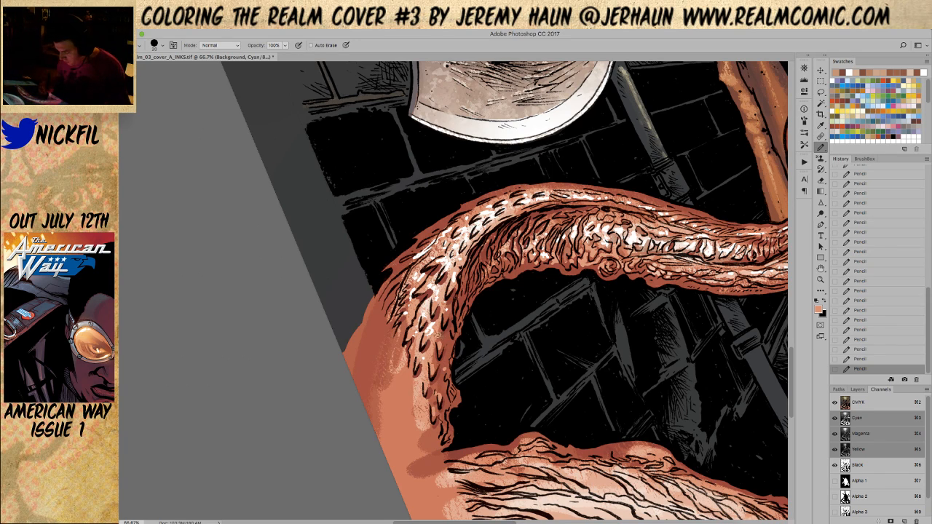
Blend light orange into the tentacle's base at 50% opacity, then pencil sampled dark red around the scales at 100%.
key(5)
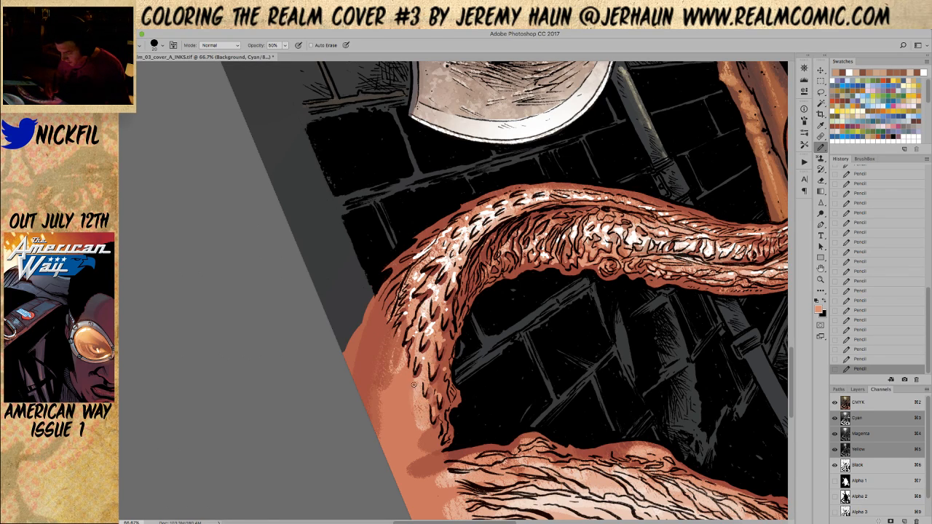
click(822, 268)
drag(618, 337, 578, 374)
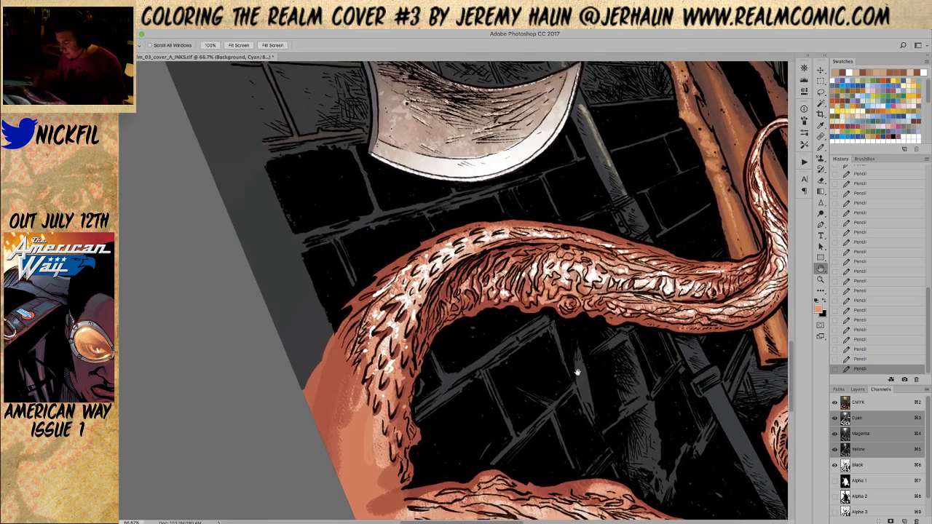
click(822, 146)
alt+click(396, 310)
key(0)
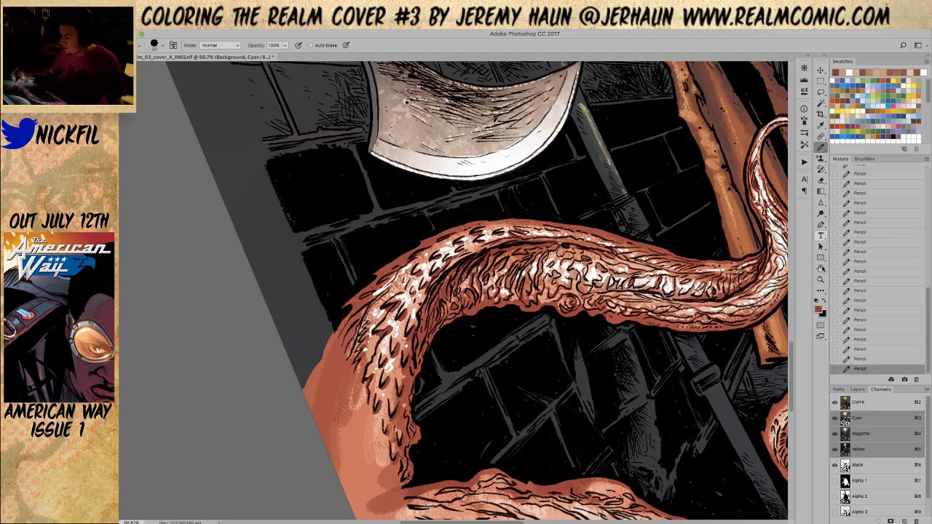
Set the pencil opacity to 50% and shade dark red between the wrinkles of the lower tentacle's thick section.
key(z)
key(ctrl+minus)
key(ctrl+minus)
click(820, 269)
drag(710, 472, 599, 331)
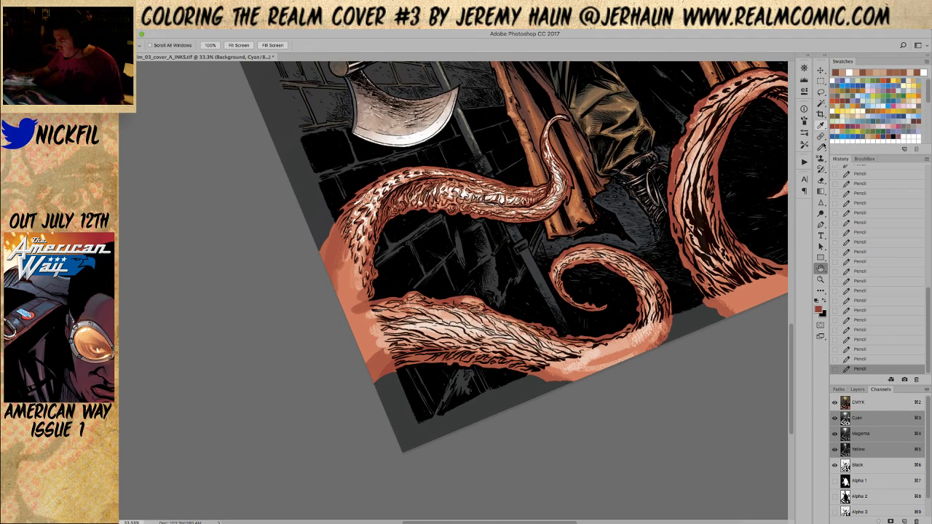
click(822, 145)
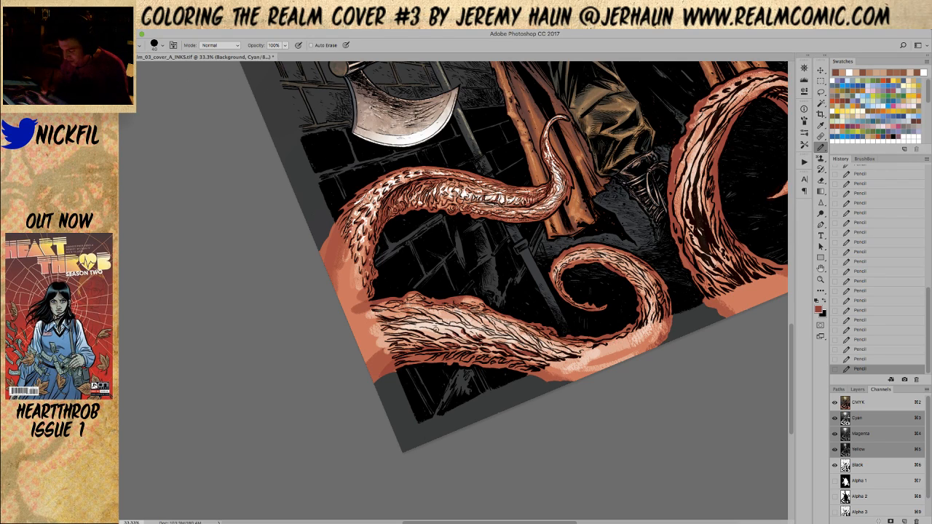
key(5)
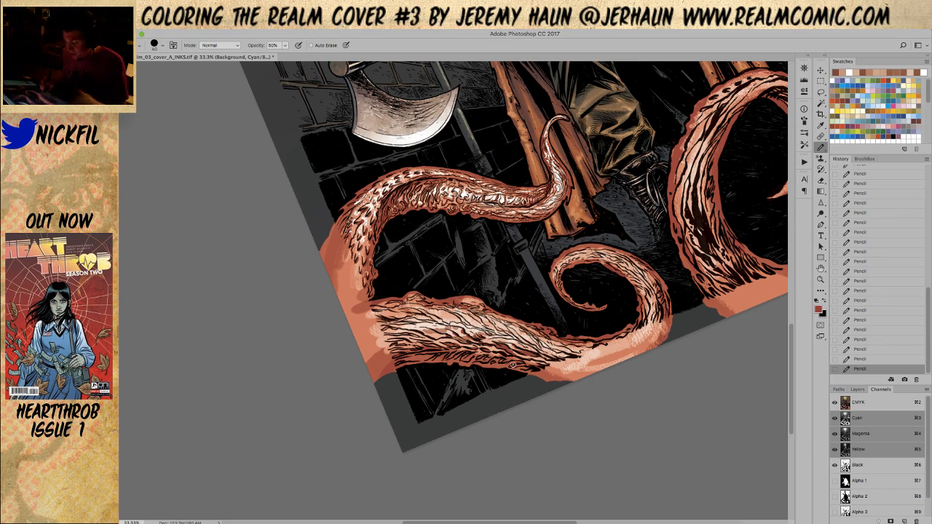
drag(492, 335, 446, 320)
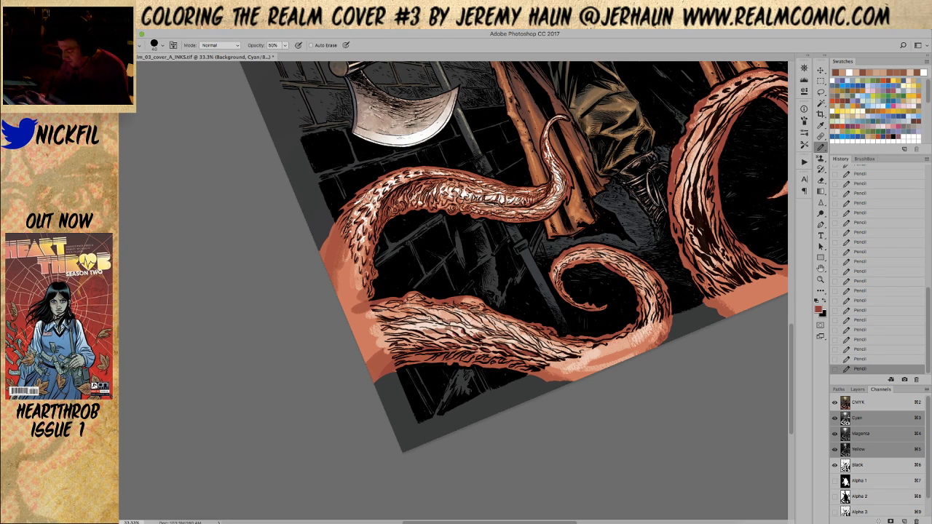
drag(409, 319, 415, 316)
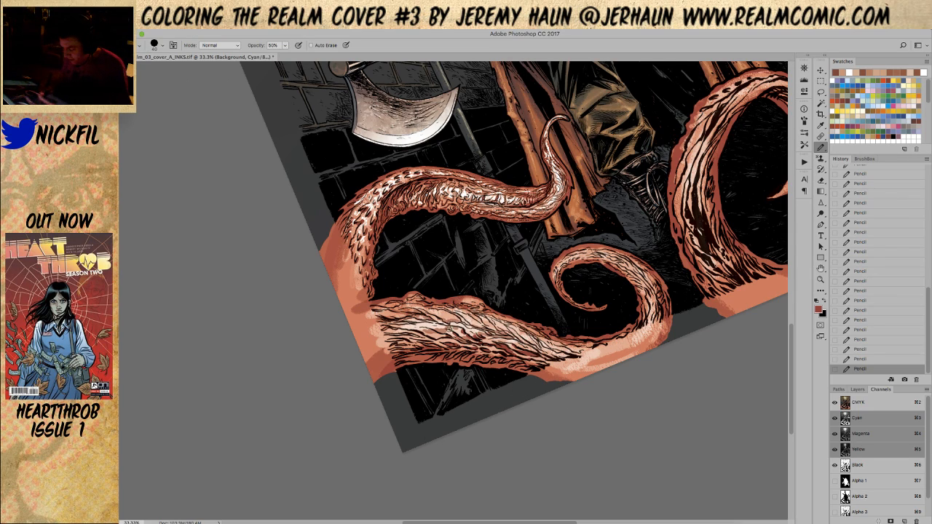
Check the shading up close, keep the pencil in Normal mode, and extend the dark red shading toward the lower tentacle's bend.
click(821, 279)
drag(459, 305, 491, 322)
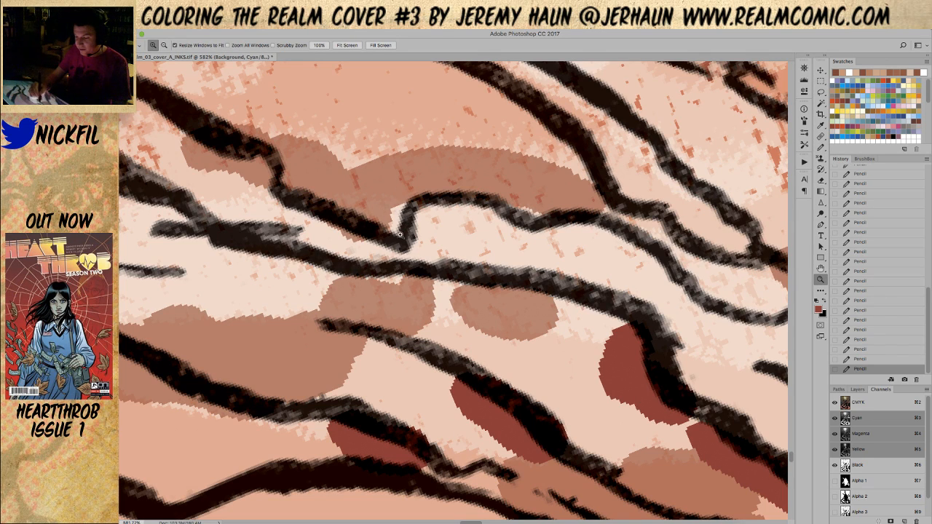
alt+click(508, 422)
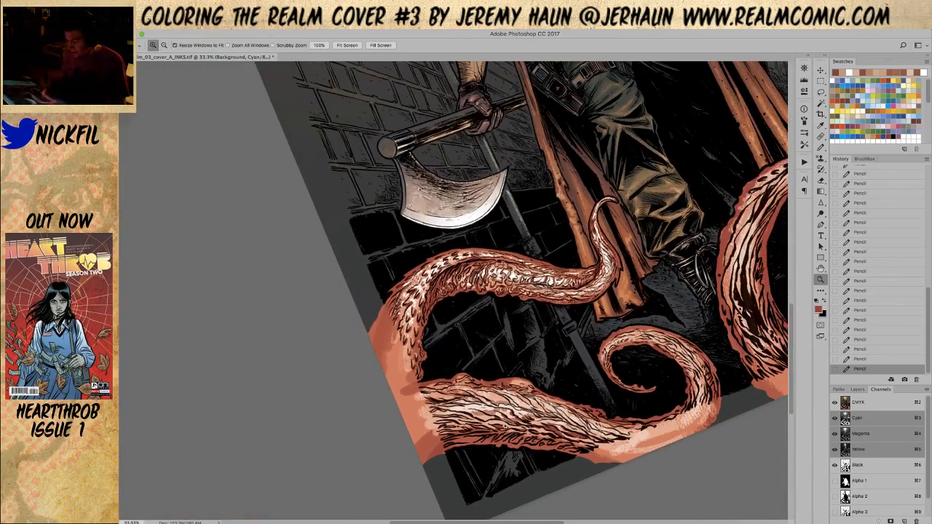
key(b)
click(219, 45)
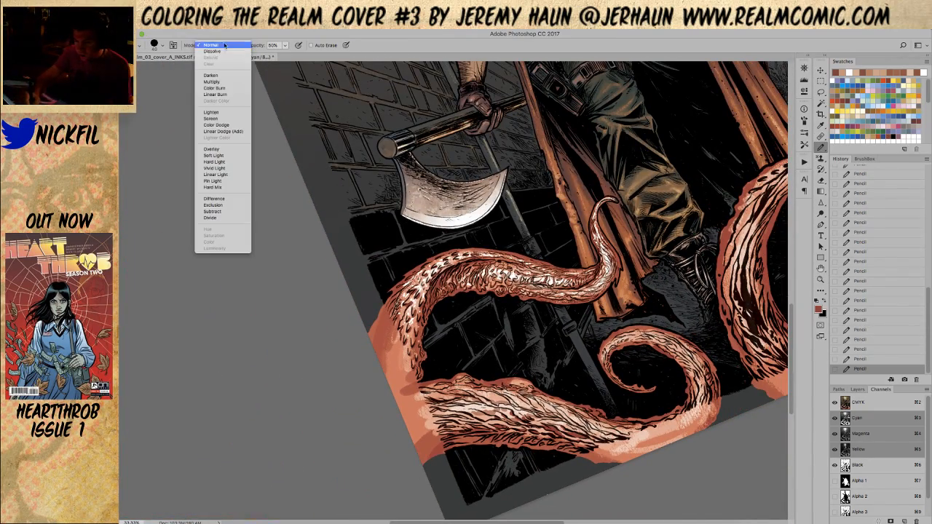
click(218, 46)
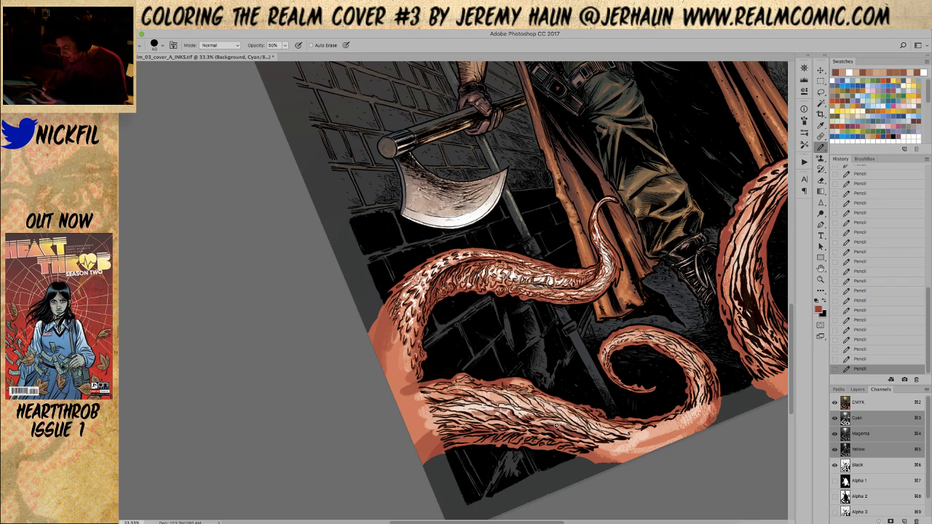
drag(589, 435, 622, 440)
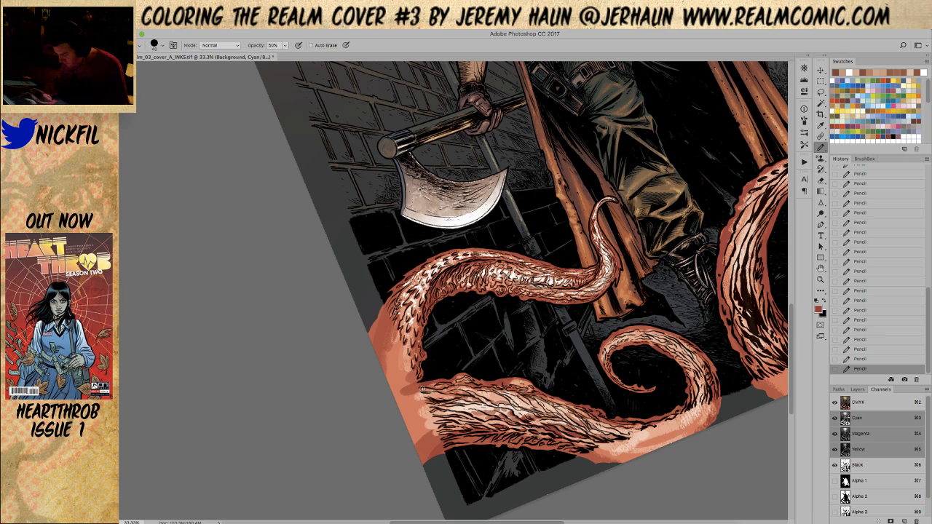
Sample pale peach and pencil highlights at 100% opacity between the wrinkles in the middle of the lower tentacle.
key(space)
mouse_move(678, 441)
mouse_down()
mouse_move(537, 423)
mouse_move(573, 383)
mouse_up()
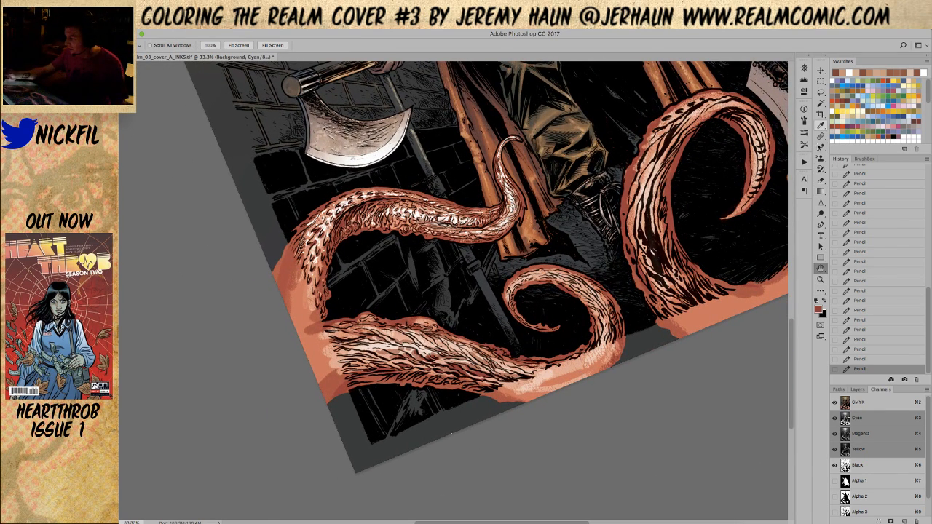
alt+click(397, 339)
key(0)
drag(381, 355, 405, 353)
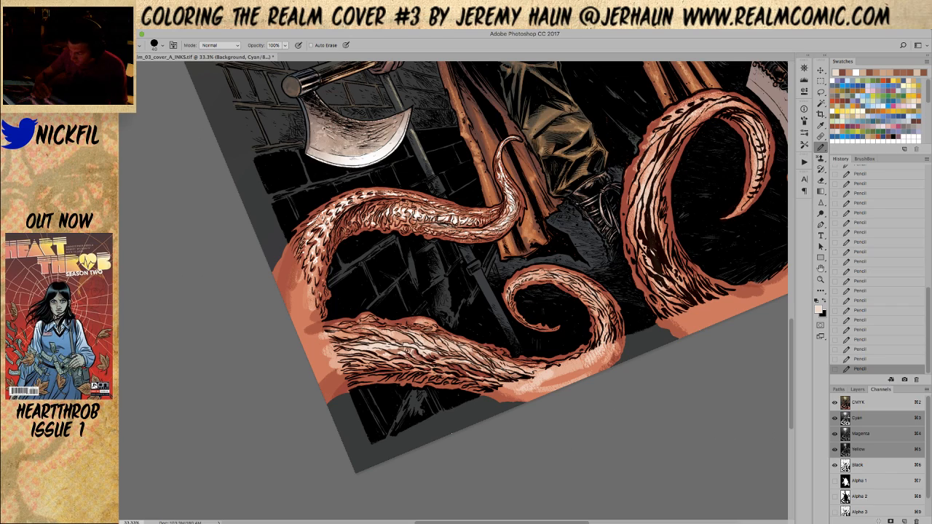
mouse_move(425, 356)
mouse_down()
mouse_move(405, 370)
mouse_move(415, 369)
mouse_move(375, 373)
mouse_move(392, 364)
mouse_up()
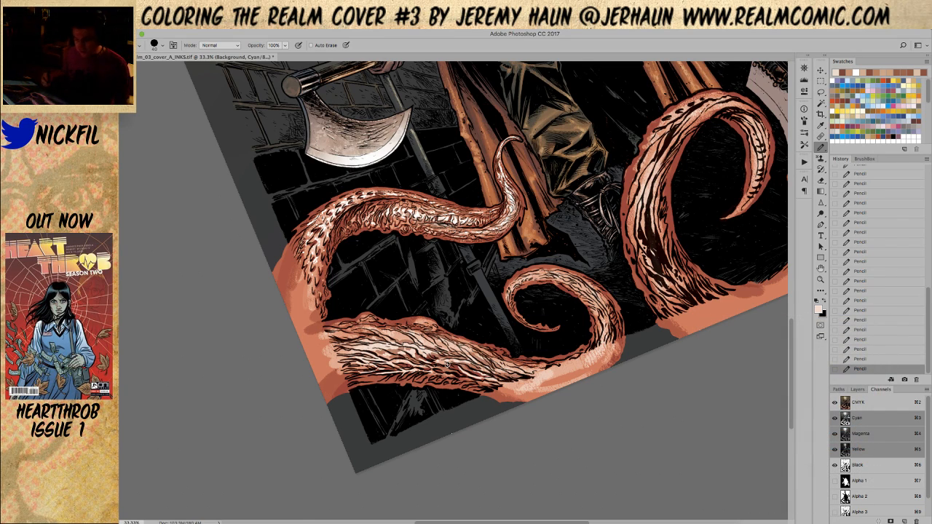
Sample light orange and pale peach, and pencil soft 50% opacity strokes along the lower tentacle's underside wrinkles.
alt+click(408, 349)
key(5)
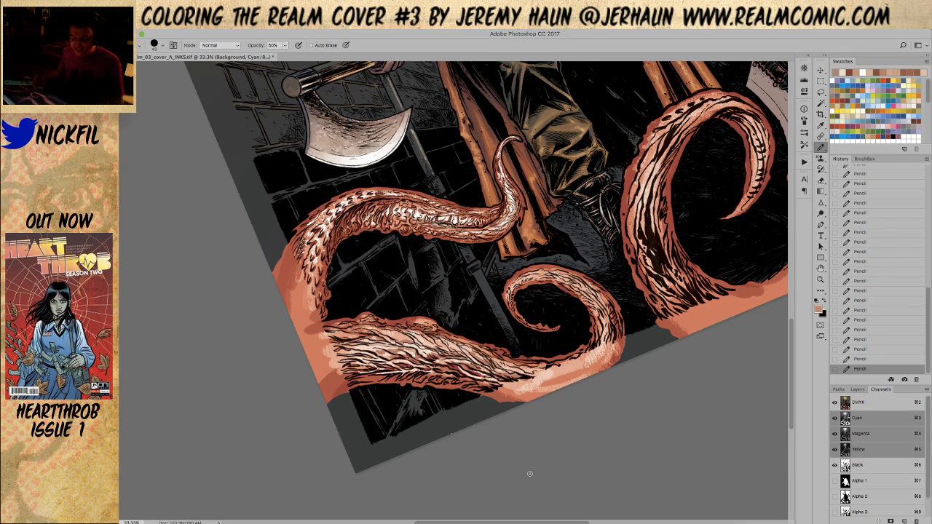
key(space)
drag(631, 410, 568, 434)
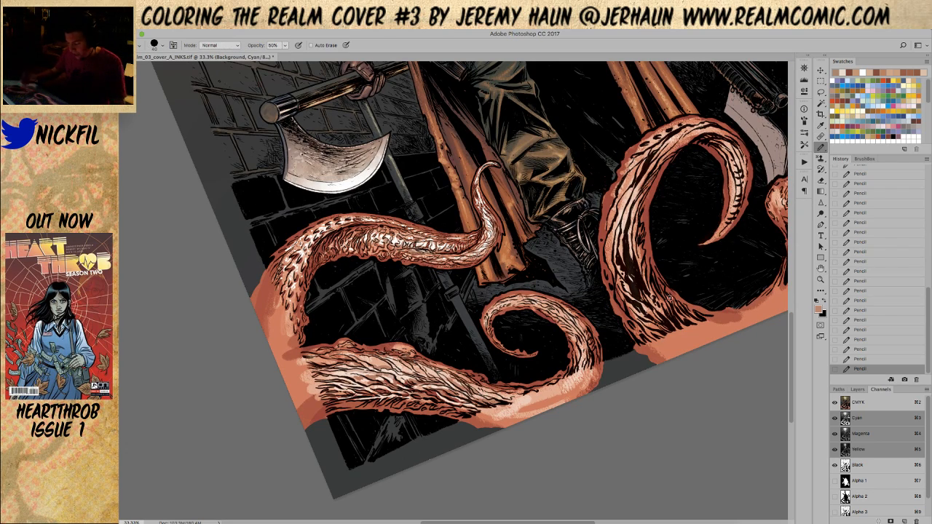
alt+click(394, 399)
drag(408, 396, 416, 395)
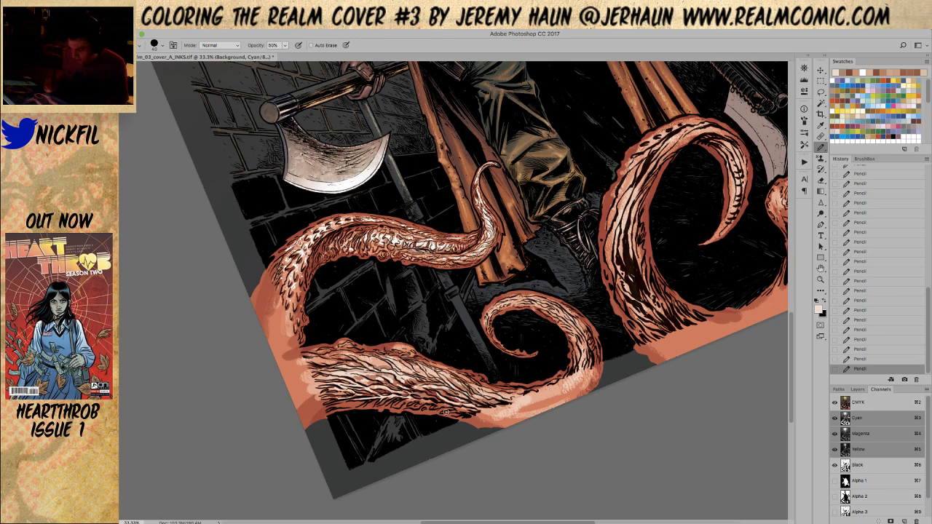
mouse_move(405, 402)
mouse_down()
mouse_move(430, 398)
mouse_move(423, 405)
mouse_move(431, 406)
mouse_up()
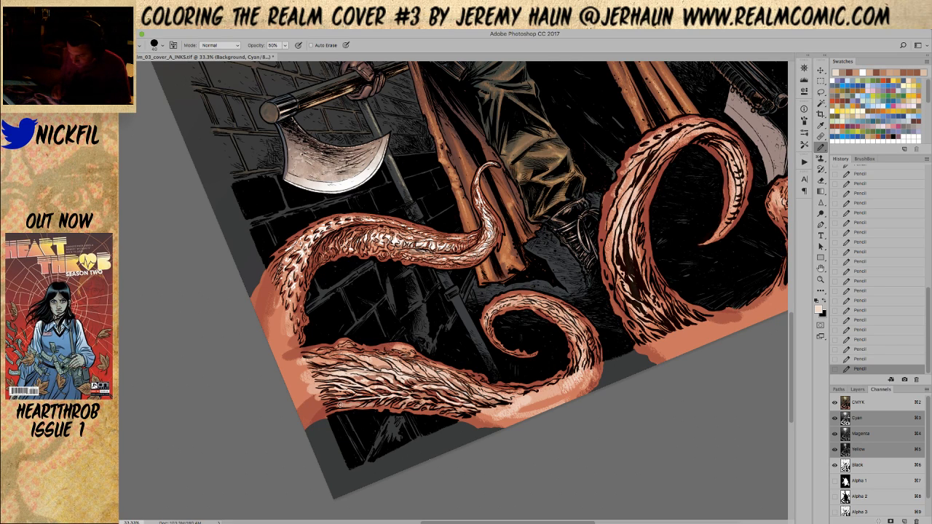
Pencil near-white highlights along the lower tentacle's upper ridges, alternating between 100% and 50% opacity.
drag(680, 349, 572, 378)
key(r)
drag(687, 366, 592, 446)
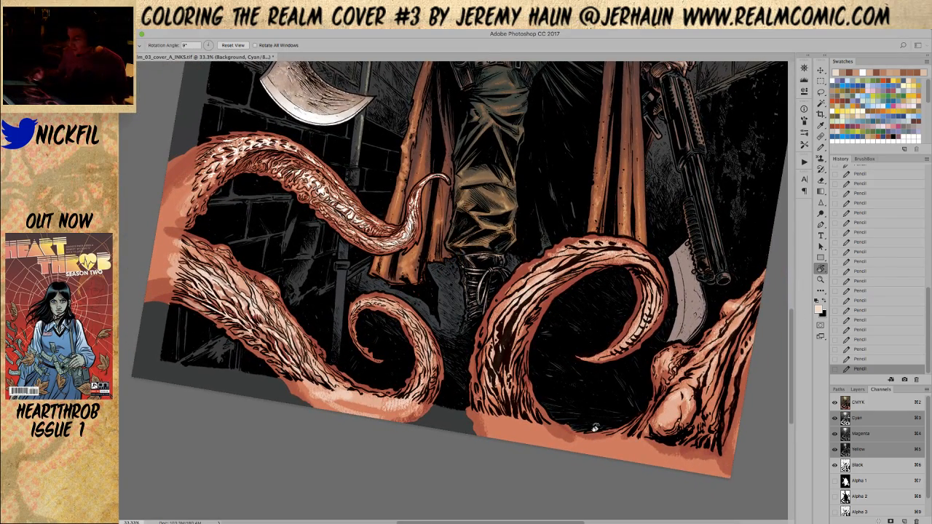
key(h)
drag(645, 101, 791, 152)
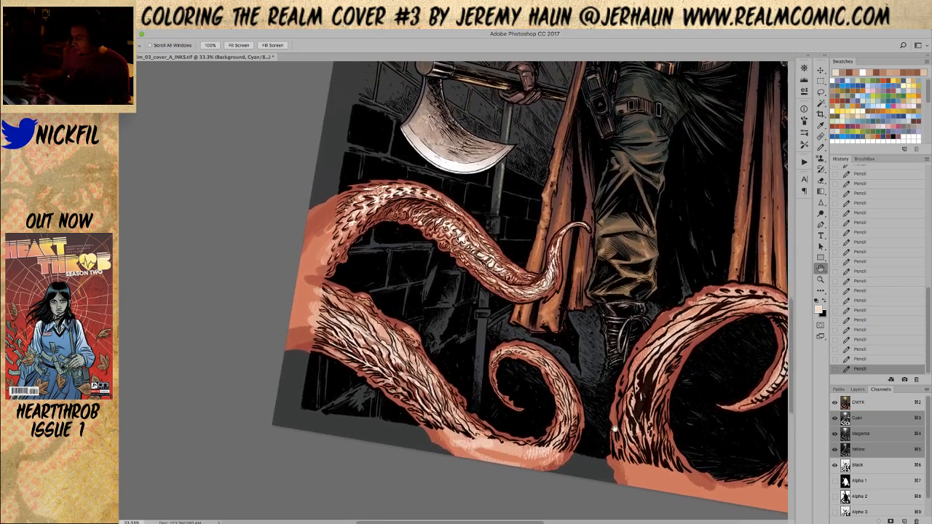
click(821, 147)
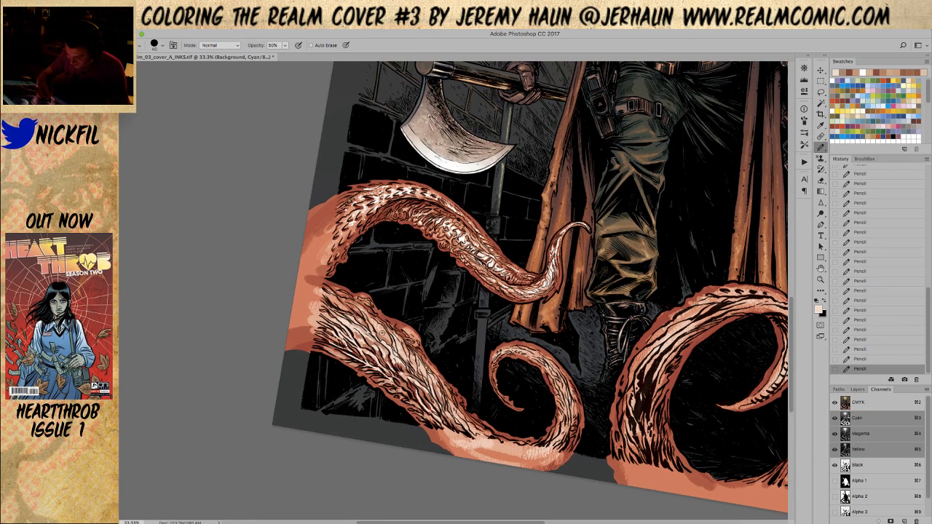
key(0)
mouse_move(381, 333)
mouse_down()
mouse_move(391, 344)
mouse_move(389, 319)
mouse_move(398, 362)
mouse_up()
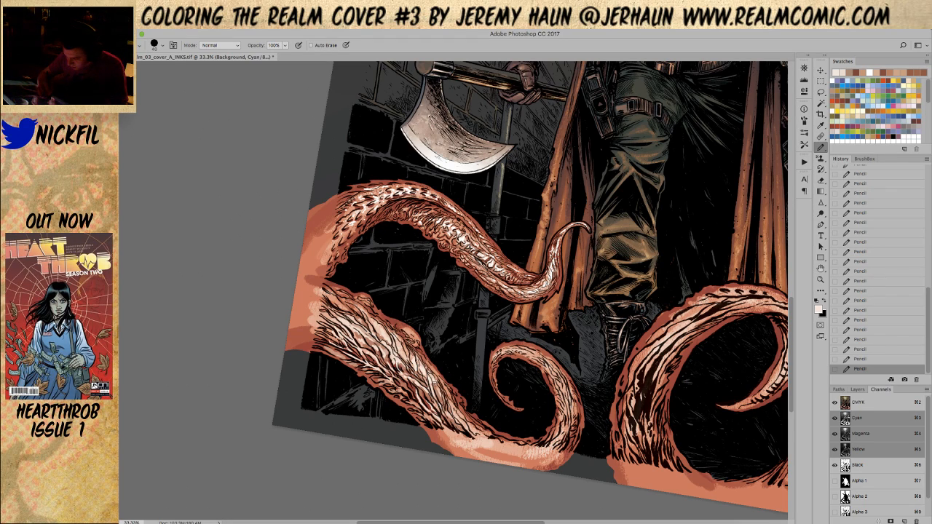
key(5)
key(0)
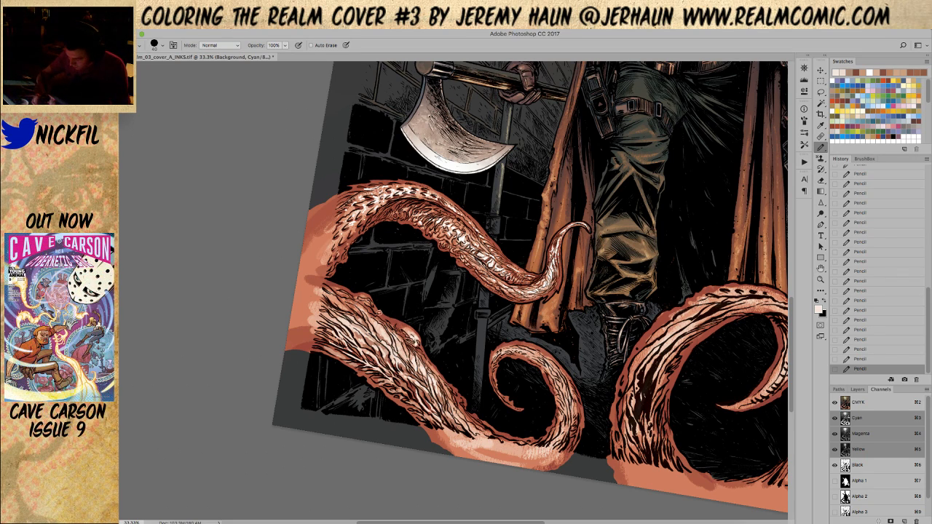
key(5)
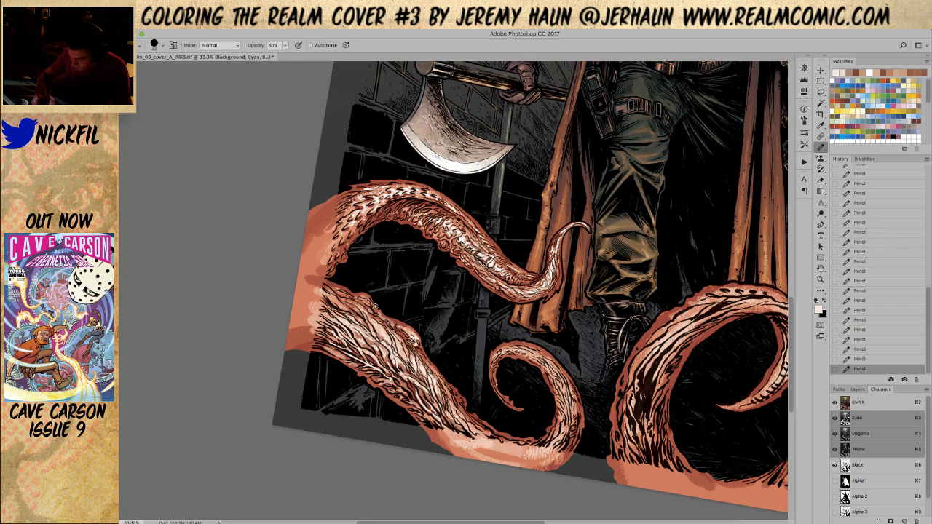
key(0)
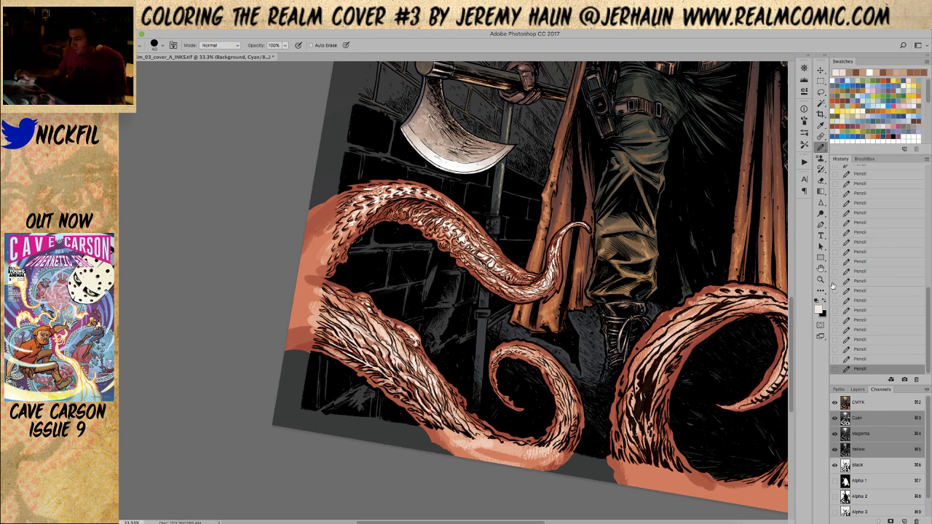
Continue the near-white pencil highlights along the lower tentacle toward its curl, switching between 50% and 100% opacity.
key(z)
alt+click(554, 413)
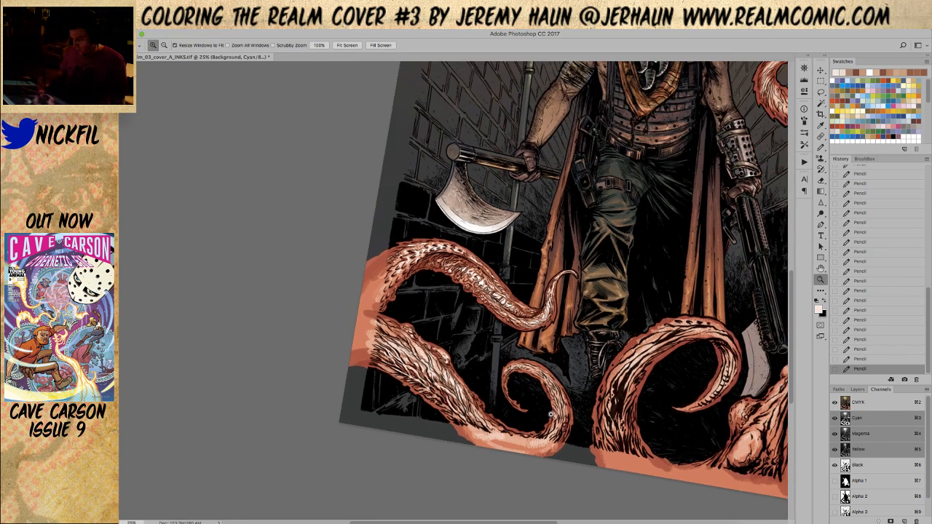
click(450, 403)
key(h)
drag(630, 454, 521, 386)
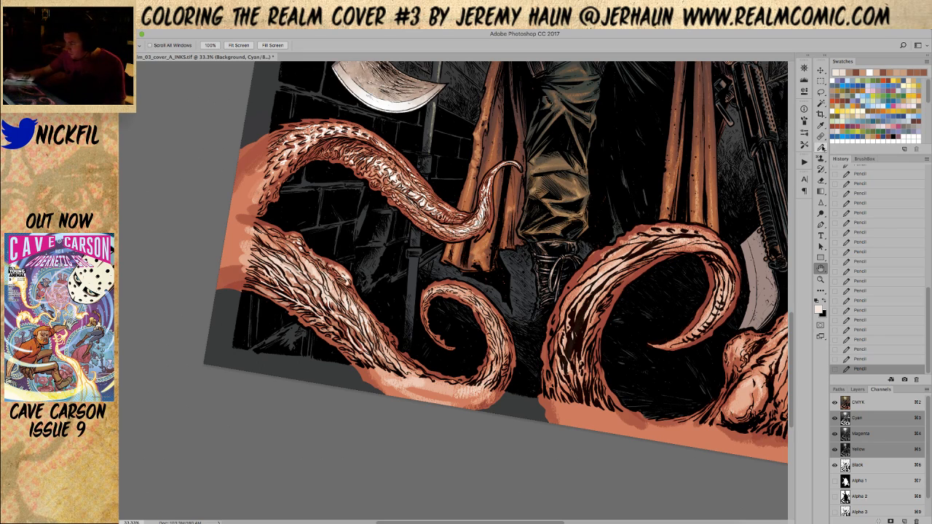
key(b)
key(5)
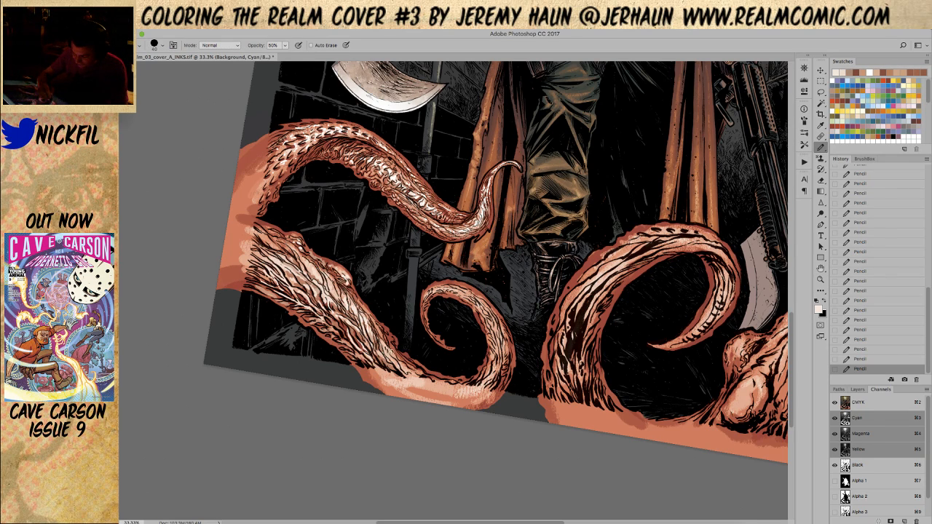
key(0)
key(5)
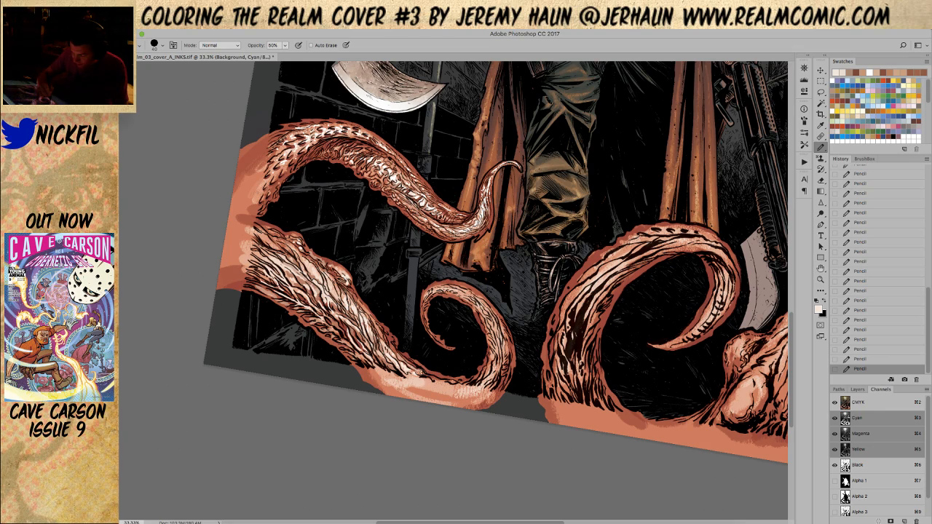
key(0)
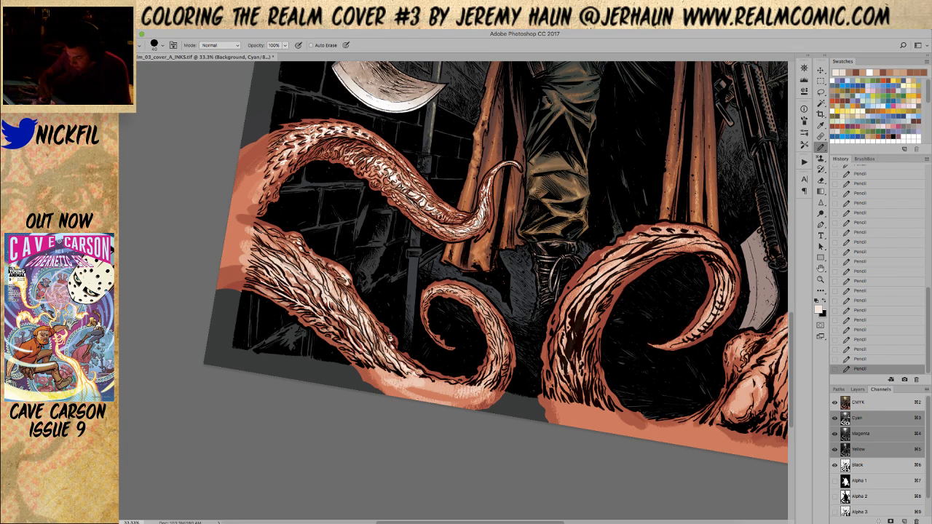
key(5)
key(0)
Sample reddish-orange and pale peach from the tentacle and pencil highlights at 100% opacity near the lower tentacle's base.
alt+click(375, 310)
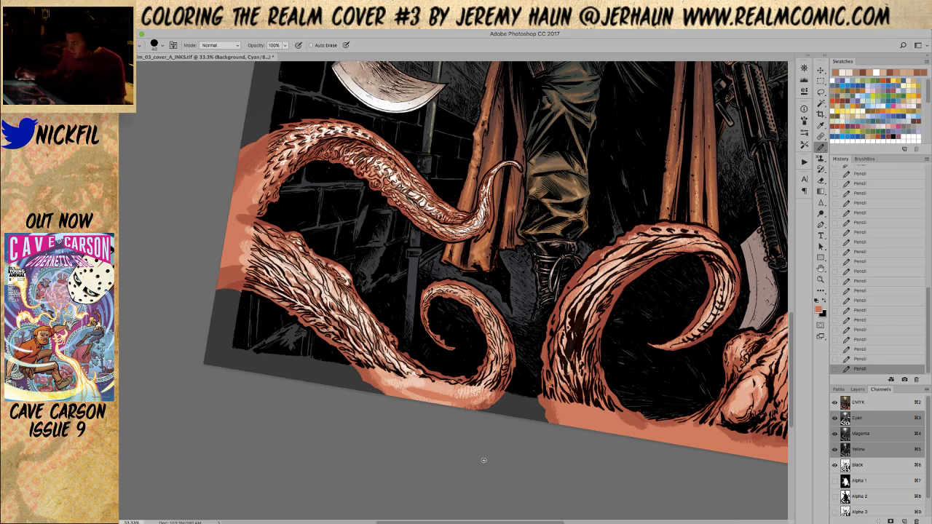
click(820, 268)
drag(466, 262, 458, 314)
key(b)
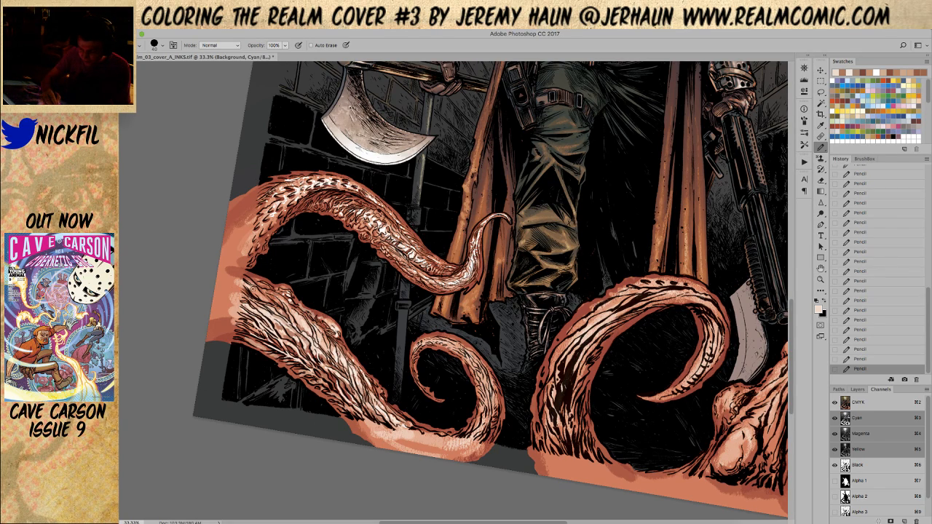
mouse_move(248, 286)
mouse_down()
mouse_move(256, 280)
mouse_move(271, 292)
mouse_up()
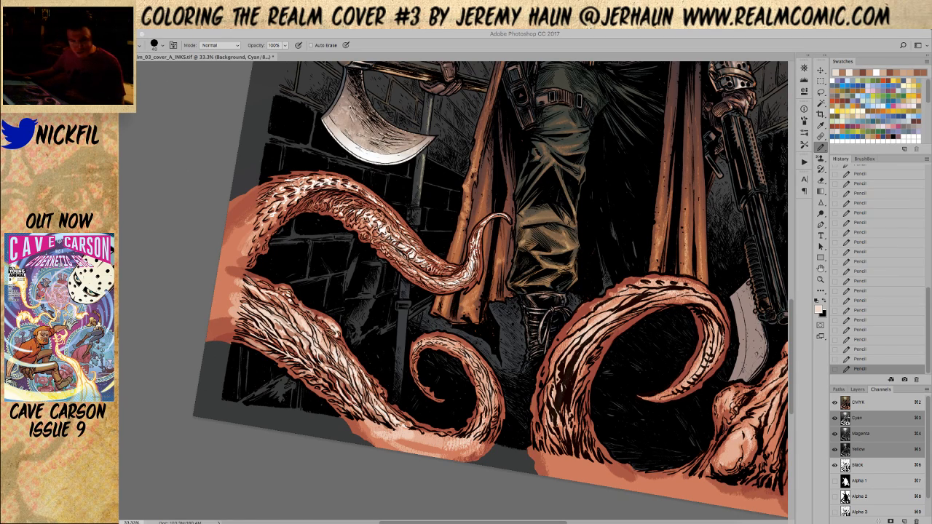
Sample light orange and white from the artwork and set the pencil to 50% opacity for highlights on the upper tentacle.
click(330, 377)
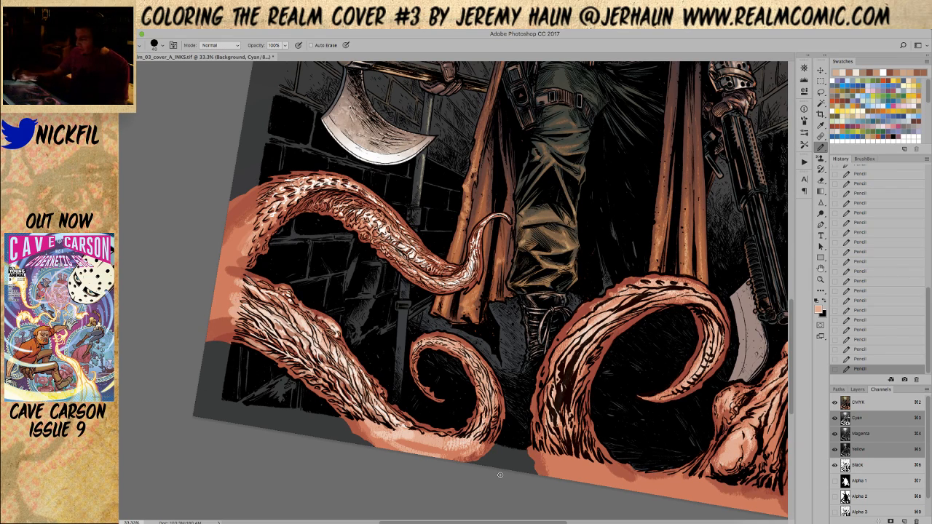
key(space)
drag(463, 394, 470, 426)
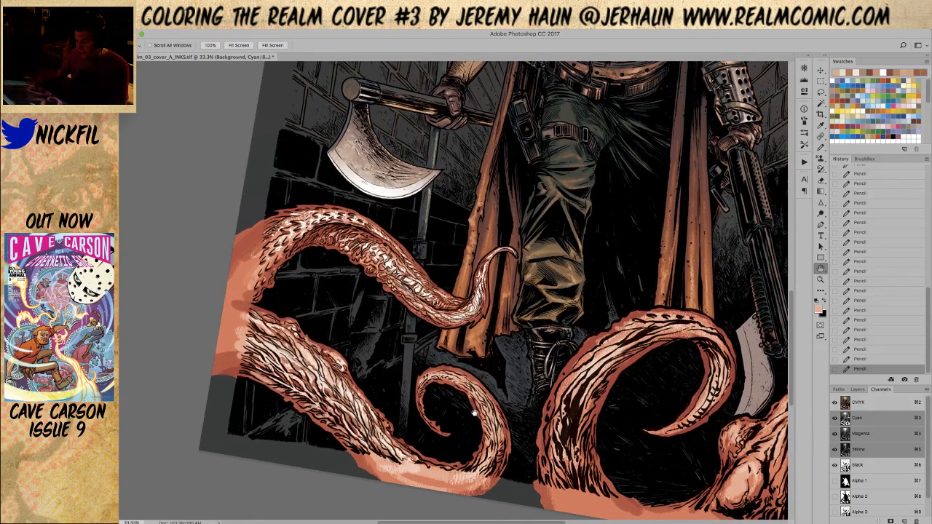
click(821, 146)
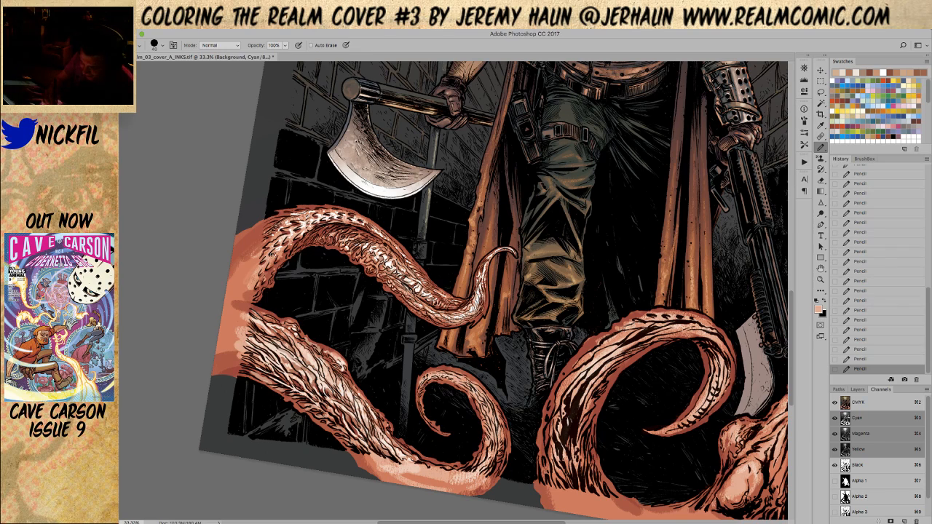
alt+click(281, 247)
key(5)
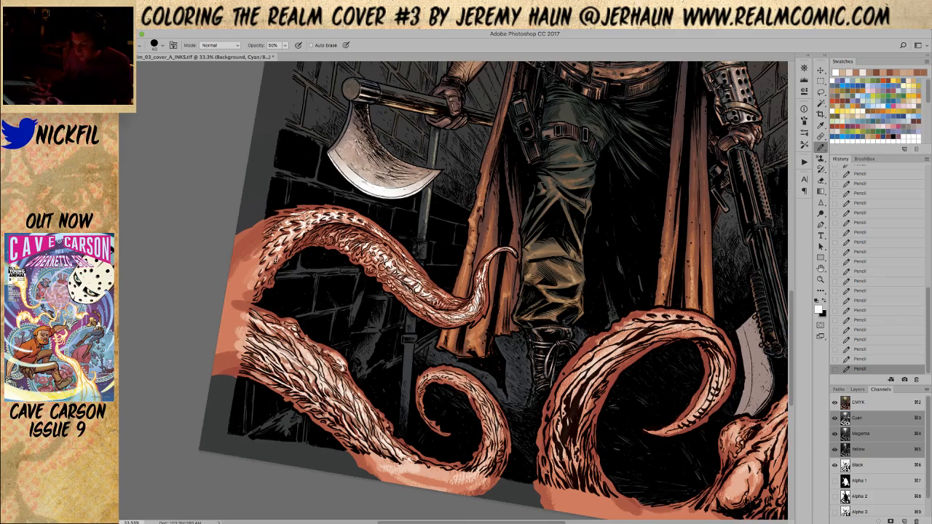
Pencil near-white, orange and pale peach strokes around the lower tentacle's small curl, alternating between 50% and 100% opacity.
key(h)
drag(607, 433, 537, 375)
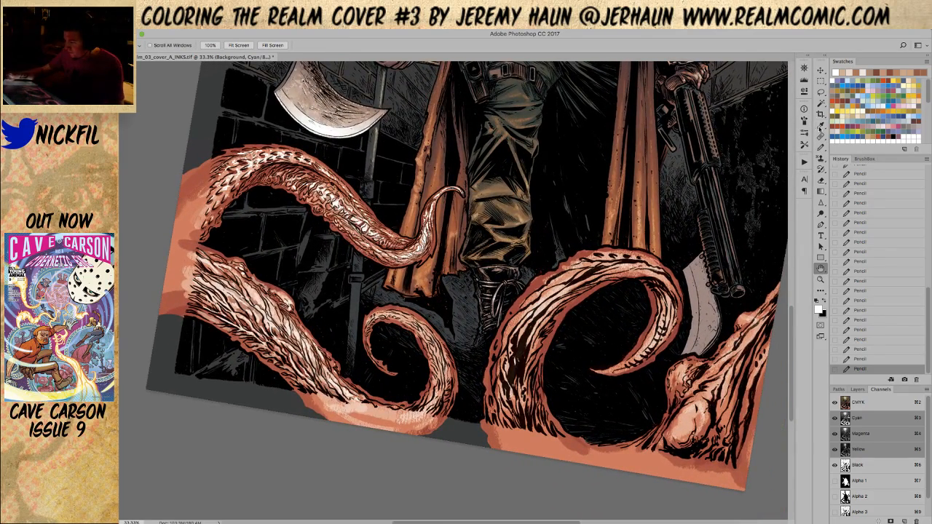
key(b)
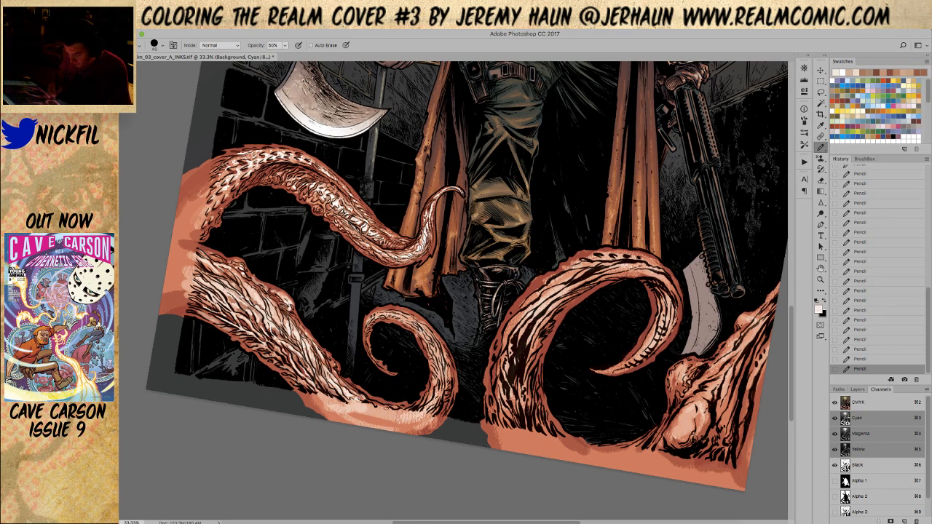
key(0)
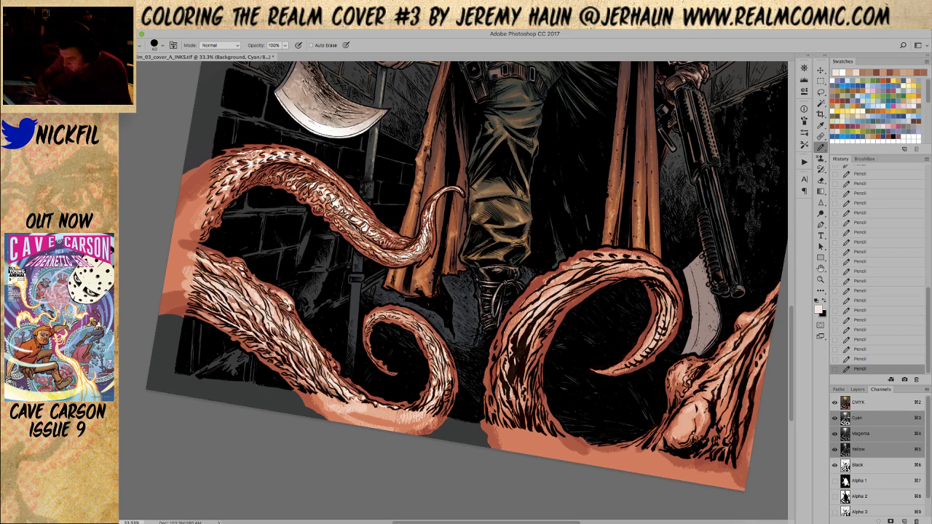
alt+click(420, 339)
key(5)
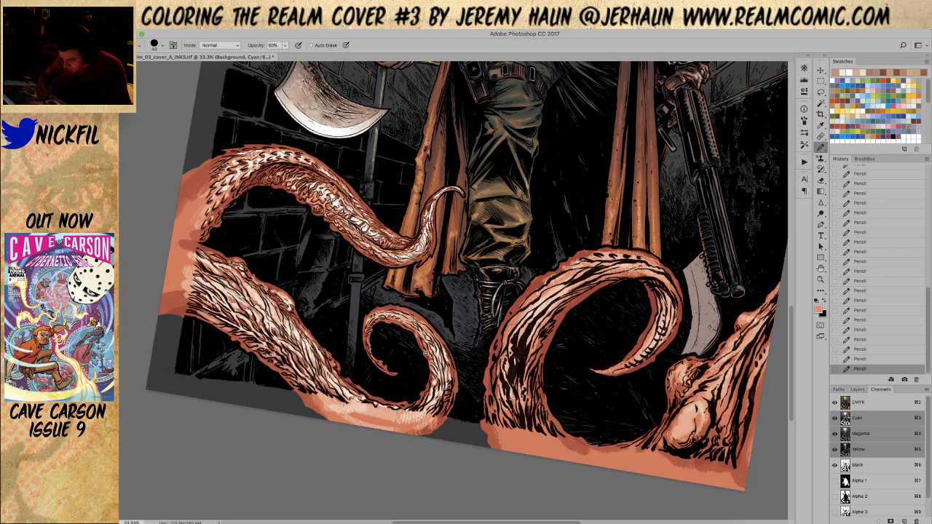
key(0)
alt+click(430, 348)
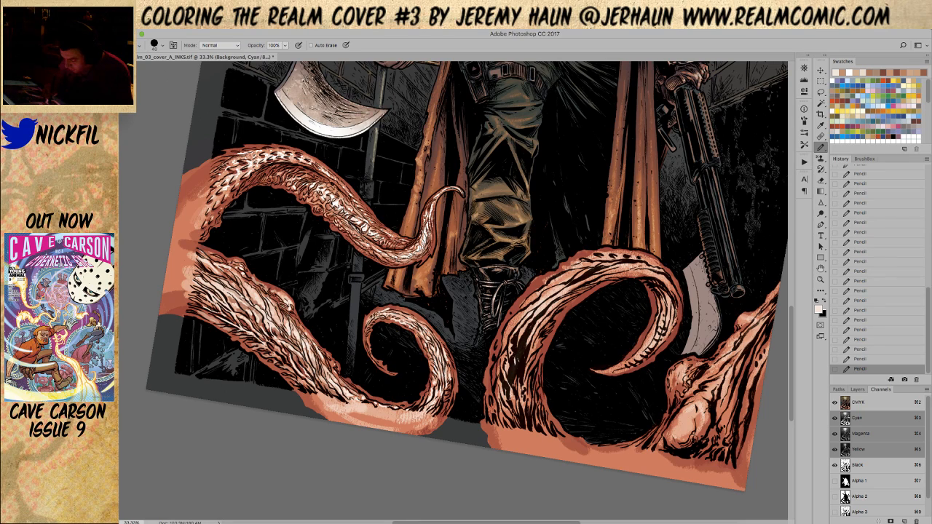
alt+click(369, 319)
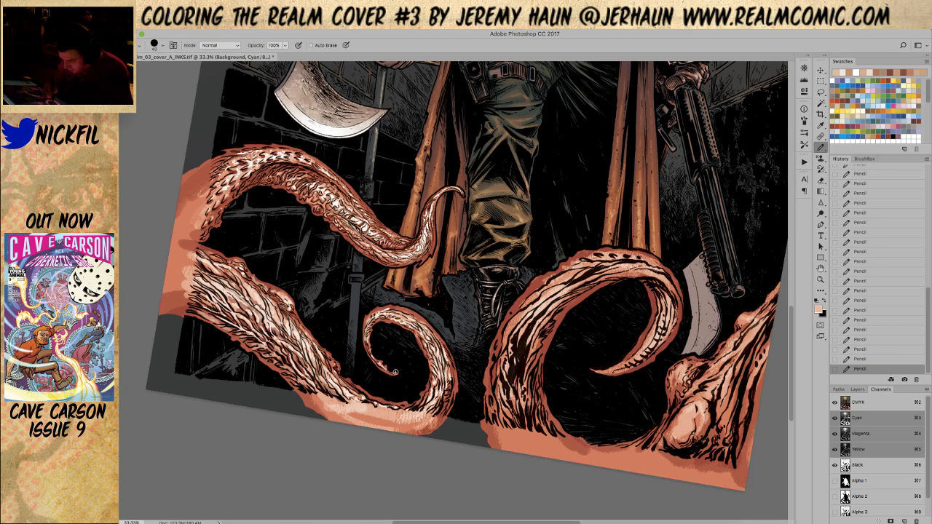
Sample reddish-orange, near-white and pale peach, and pencil texture strokes at 100% opacity along the large curled tentacle's inner bend.
click(821, 282)
click(820, 269)
drag(634, 385, 536, 444)
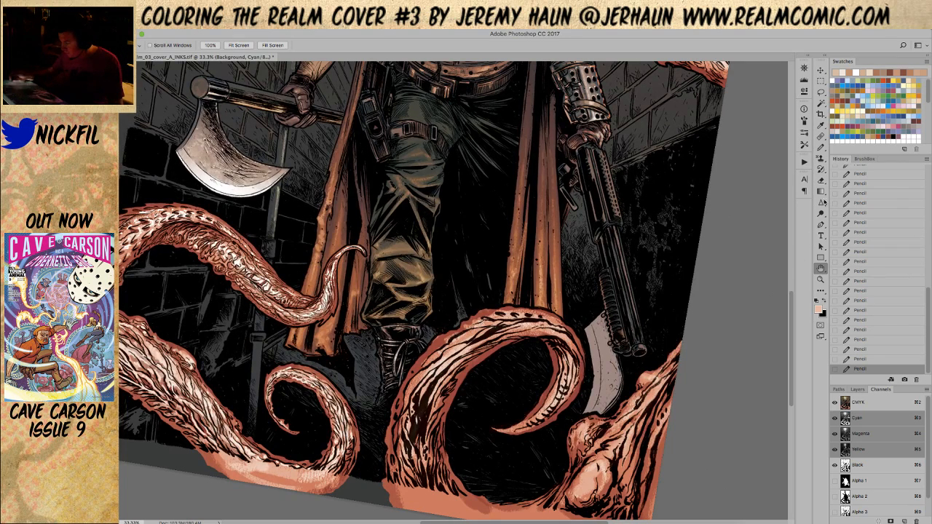
click(821, 146)
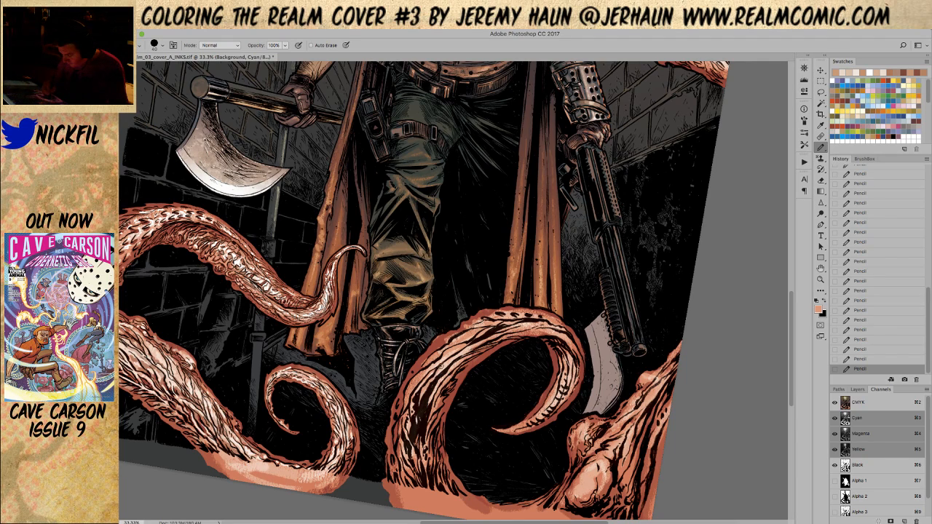
alt+click(480, 357)
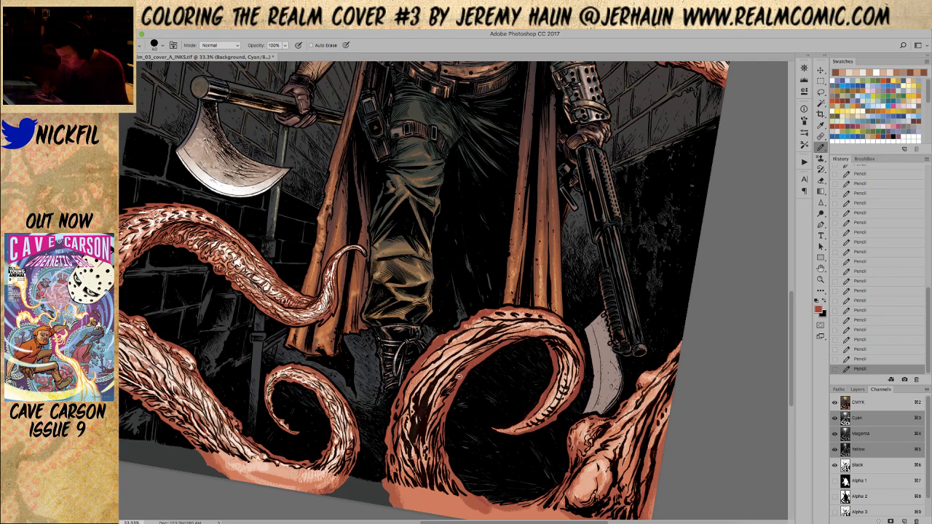
alt+click(467, 363)
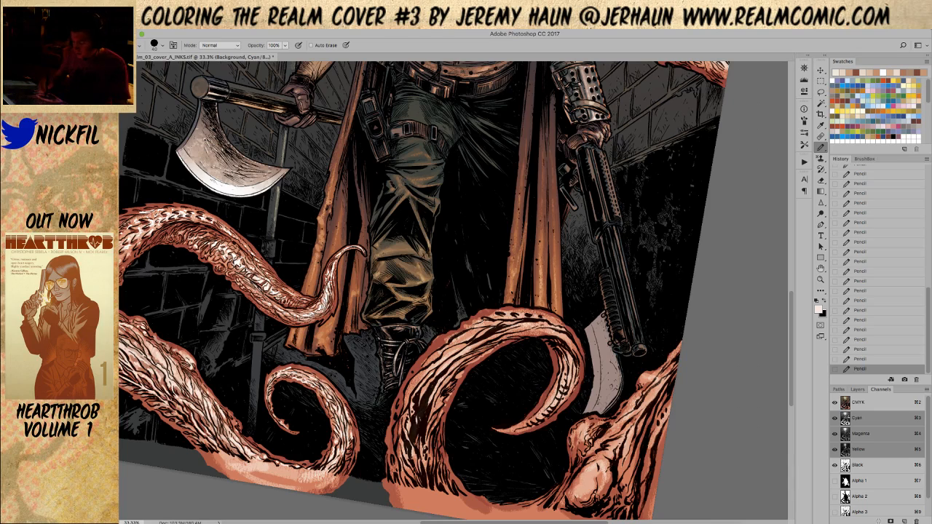
alt+click(449, 353)
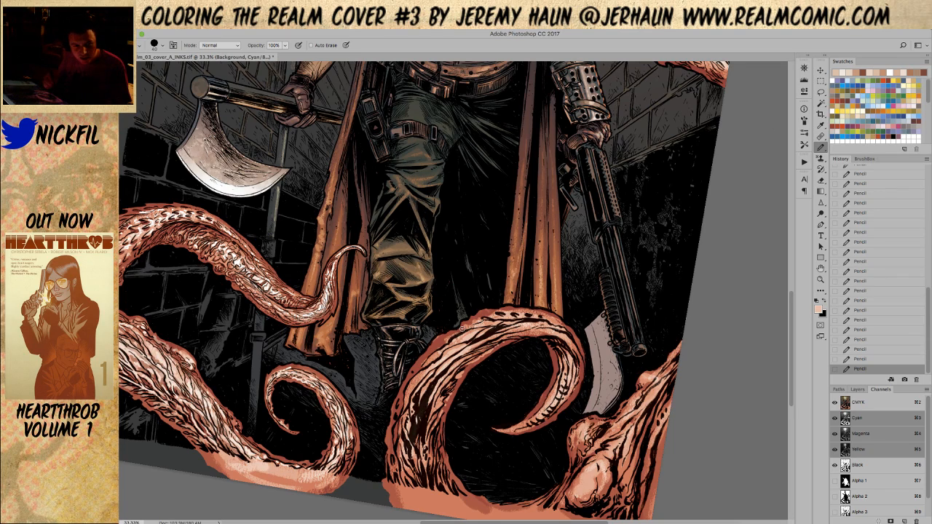
Sample reddish-orange and pencil shadow strokes along the large curl's upper arch and inner edge at 50% and 100% opacity.
alt+click(496, 315)
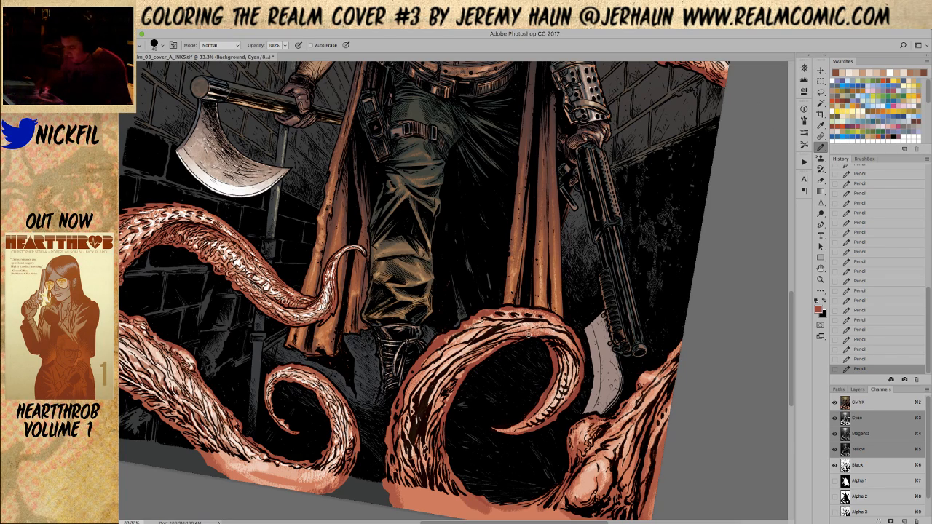
mouse_move(511, 333)
mouse_down()
mouse_move(540, 327)
mouse_move(528, 319)
mouse_move(563, 328)
mouse_move(555, 332)
mouse_up()
key(5)
key(0)
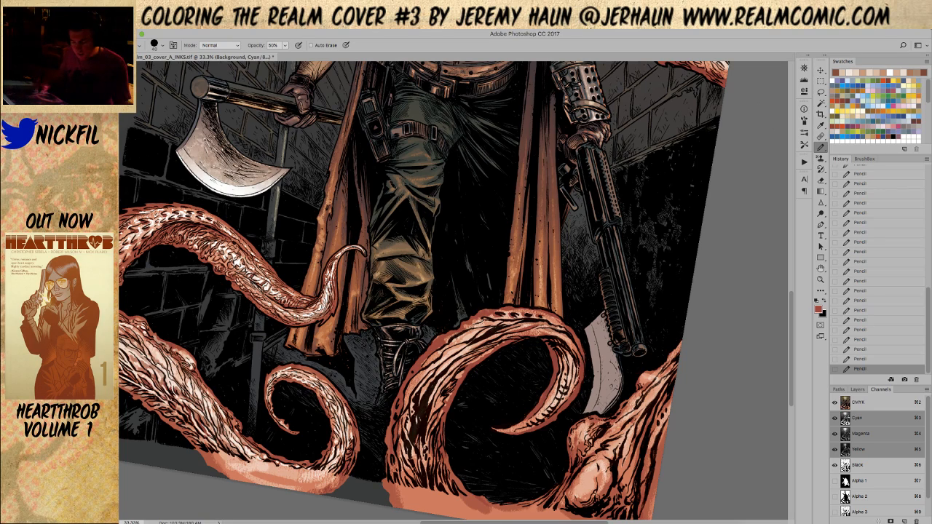
mouse_move(498, 325)
mouse_down()
mouse_move(518, 321)
mouse_move(458, 335)
mouse_move(484, 326)
mouse_up()
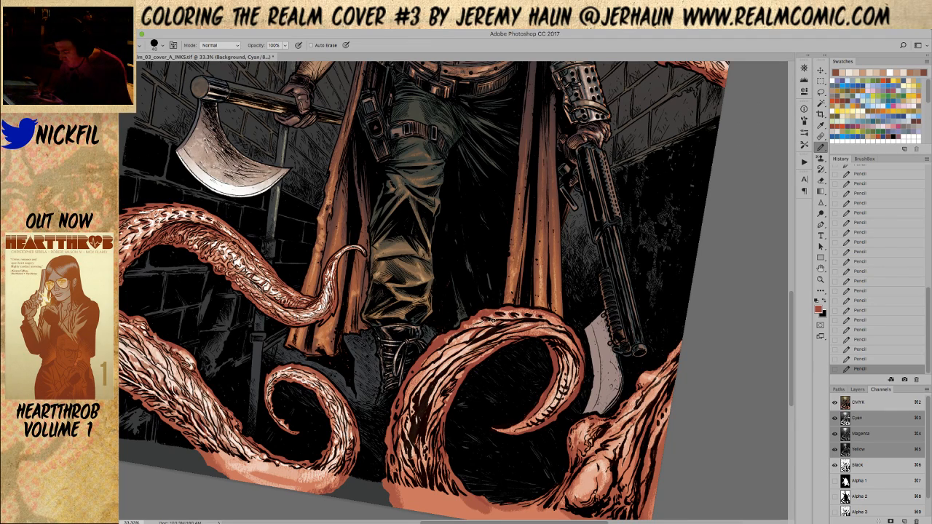
mouse_move(477, 321)
mouse_down()
mouse_move(485, 342)
mouse_move(497, 332)
mouse_move(440, 376)
mouse_up()
mouse_move(468, 340)
mouse_down()
mouse_move(435, 373)
mouse_move(475, 338)
mouse_move(442, 359)
mouse_up()
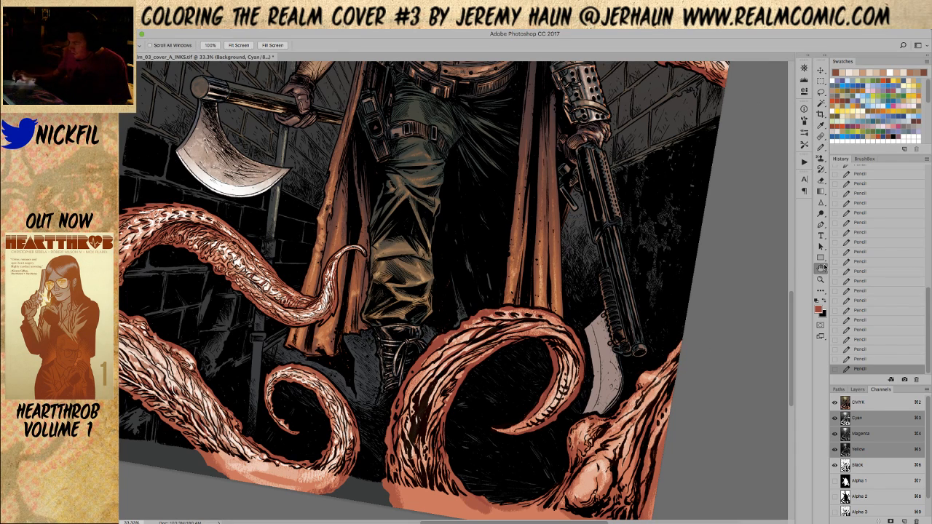
Sample light orange and pale peach, and pencil highlights along the large curl's outer ridge at 50% and 100% opacity.
scroll(541, 329, down, 4)
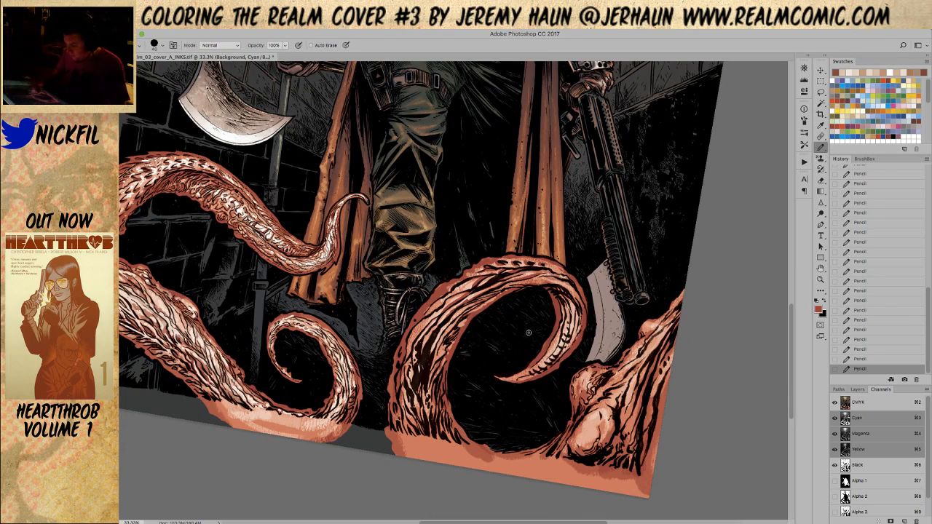
alt+click(438, 306)
key(5)
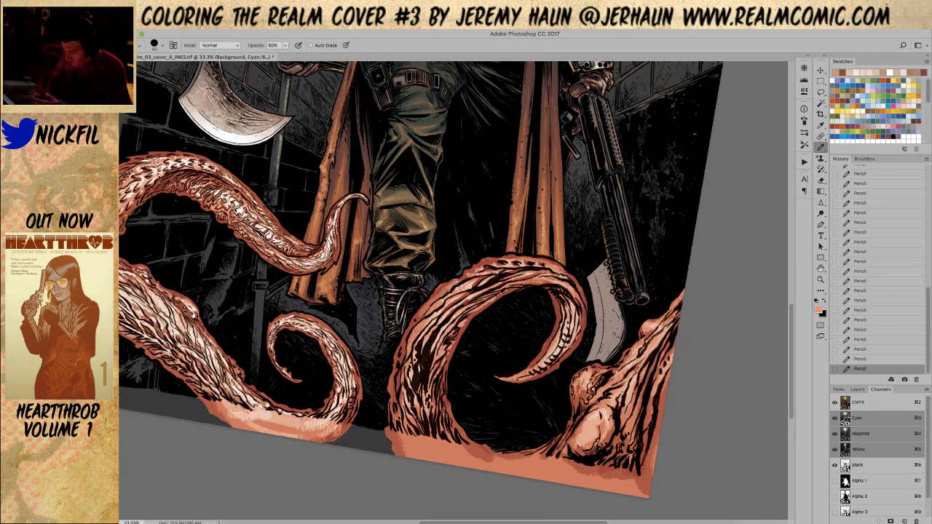
key(0)
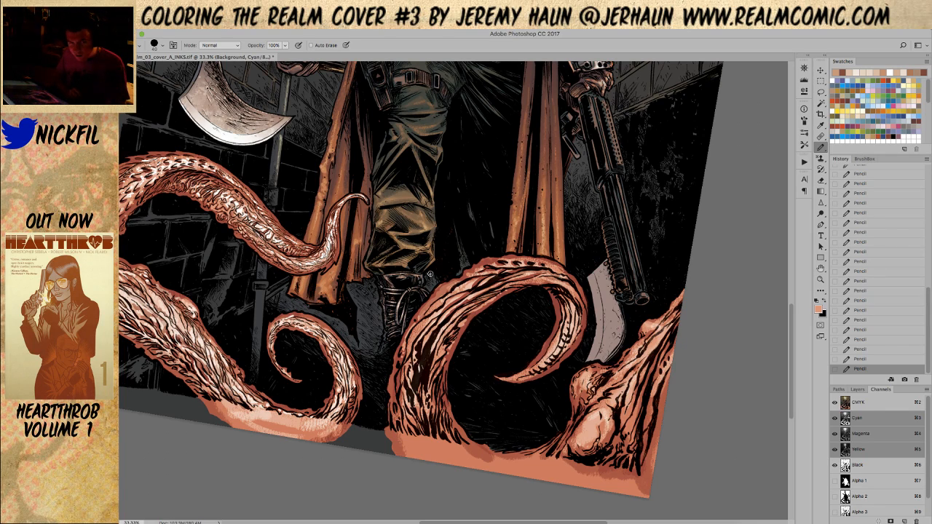
alt+click(468, 284)
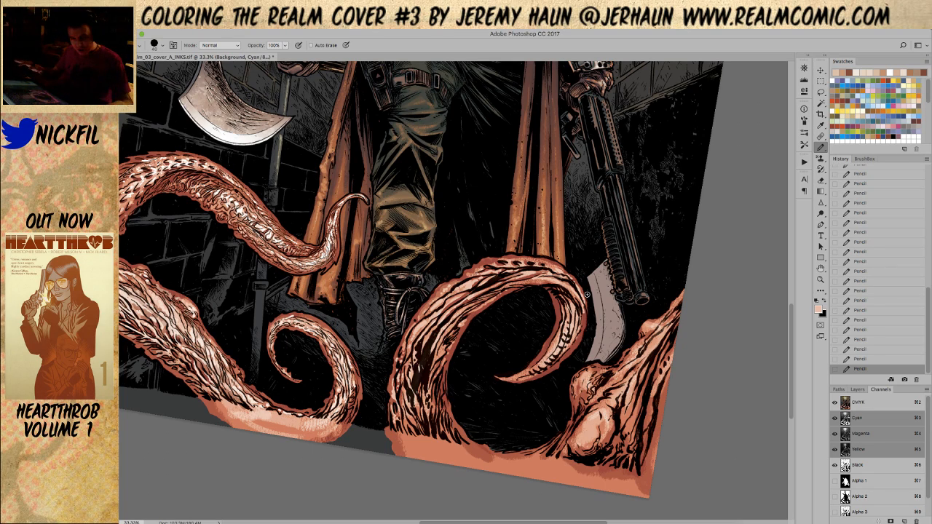
Sample dark red and pencil shading between the suckers near the large curl's tip, alternating between 100% and 50% opacity.
alt+click(542, 350)
mouse_move(542, 350)
mouse_down()
mouse_move(510, 375)
mouse_move(538, 354)
mouse_up()
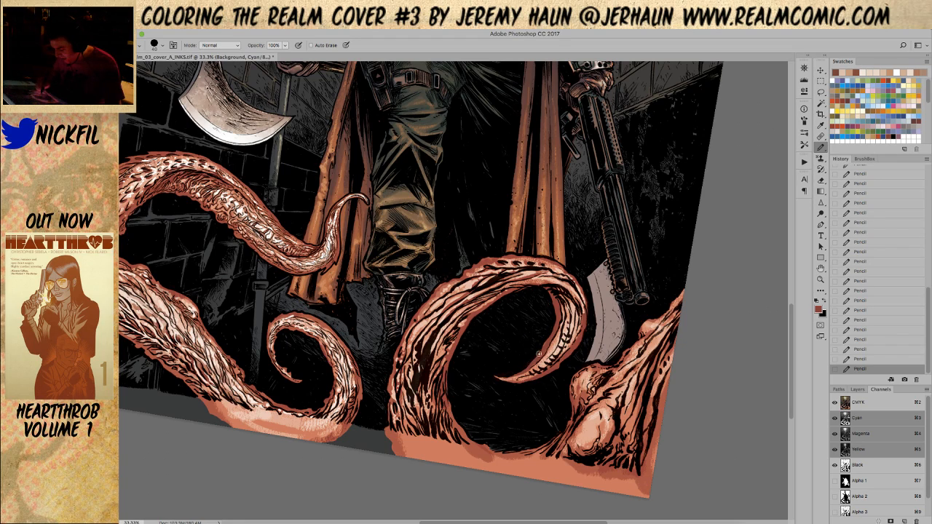
key(5)
key(0)
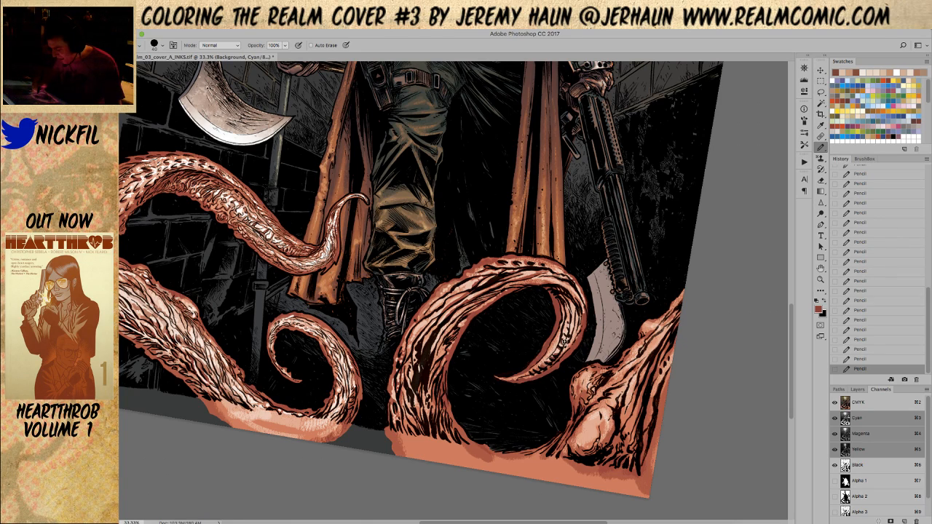
key(5)
key(0)
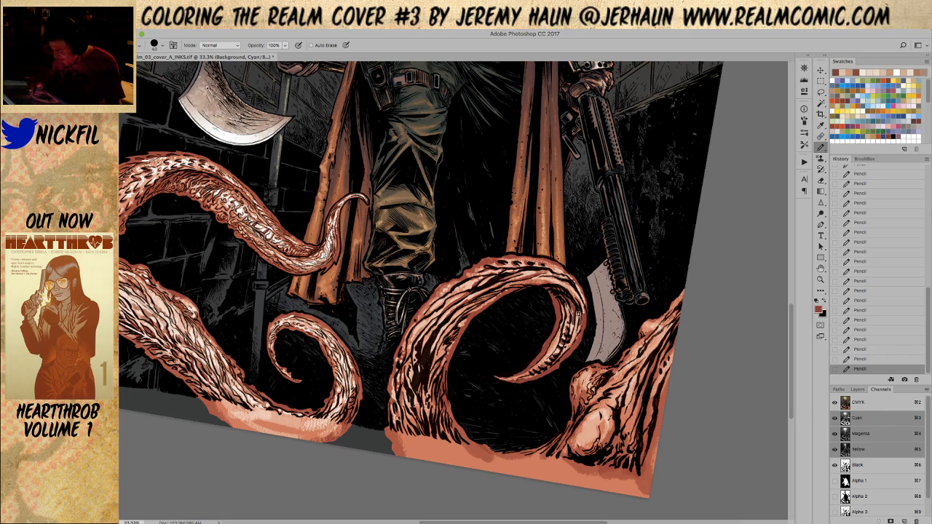
key(5)
mouse_move(569, 339)
mouse_down()
mouse_move(580, 327)
mouse_move(560, 327)
mouse_move(545, 353)
mouse_move(559, 343)
mouse_up()
Sample orange, pale peach and near-white from the tentacles and pencil ridge highlights on the large curl at 100% opacity.
alt+click(553, 336)
key(0)
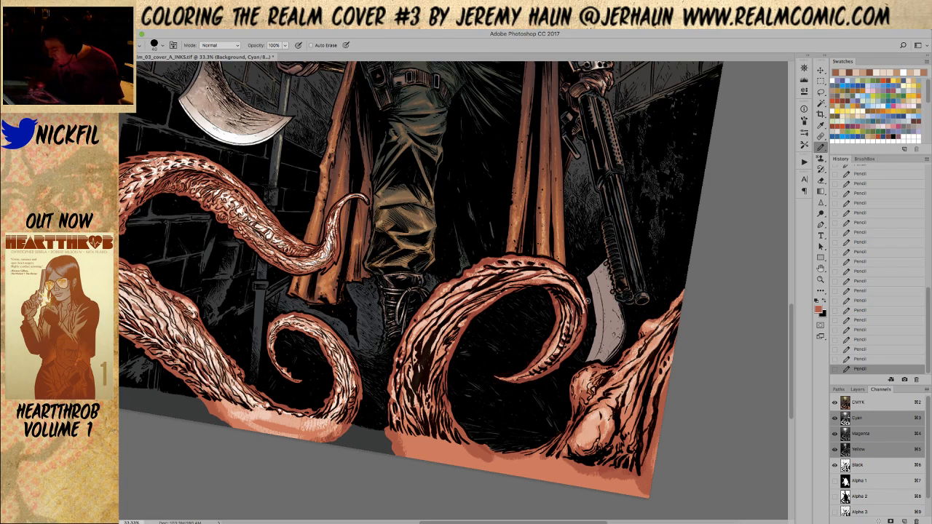
alt+click(475, 275)
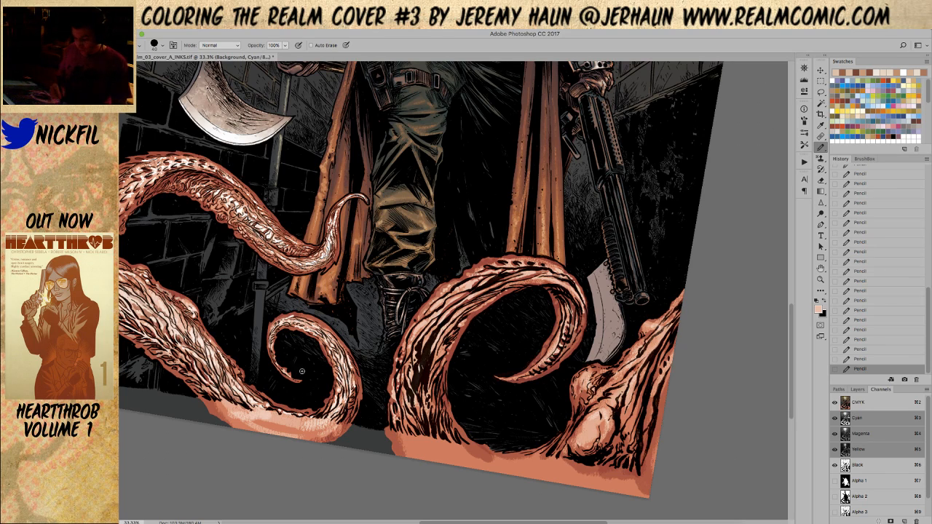
alt+click(188, 319)
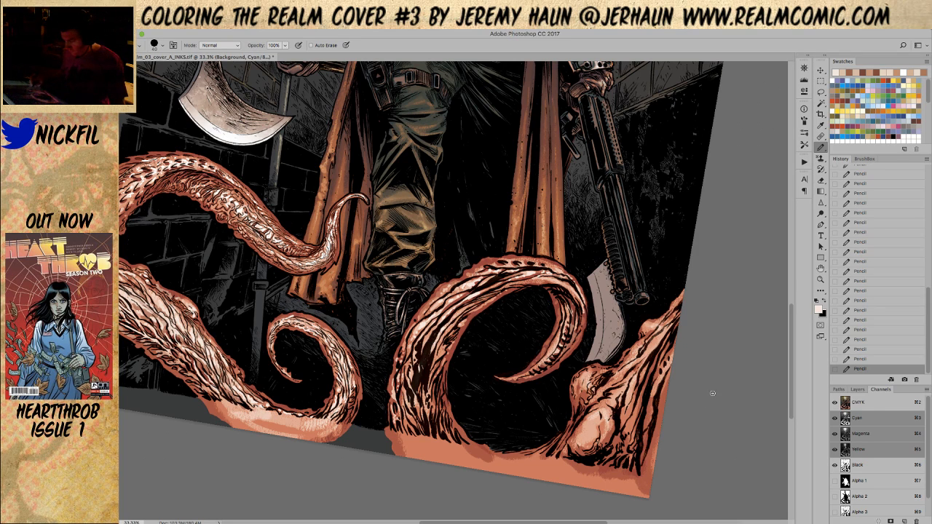
Pencil small near-white highlight dots on the rounded bulge at the base of the corner tentacle.
scroll(628, 340, down, 3)
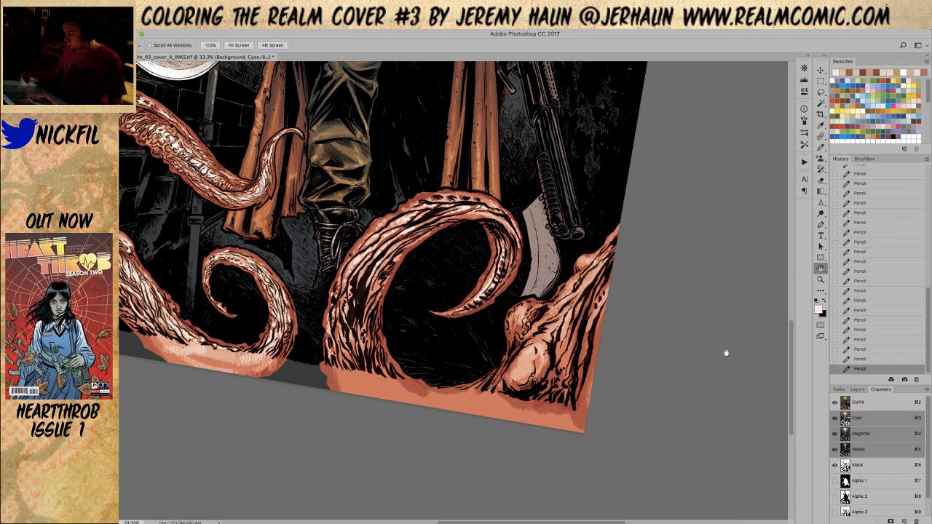
drag(736, 339, 599, 380)
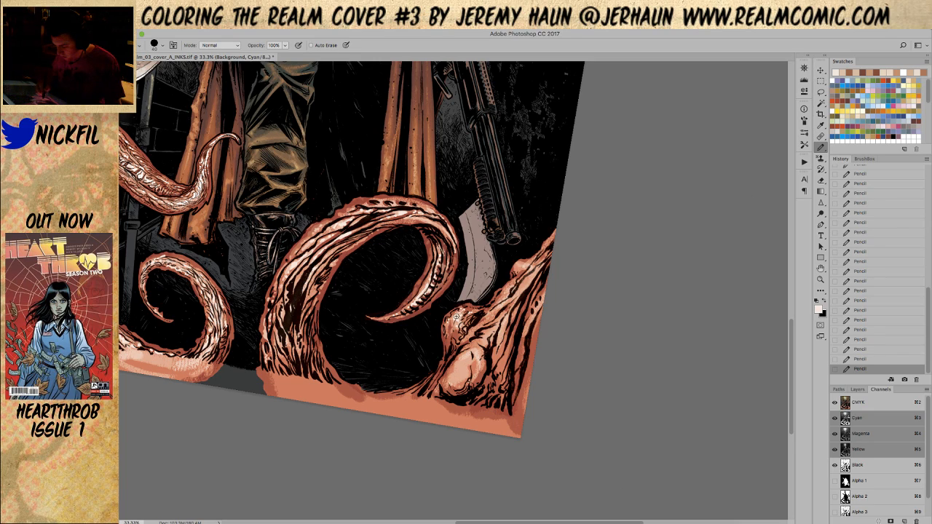
click(463, 364)
click(457, 363)
click(449, 379)
click(451, 372)
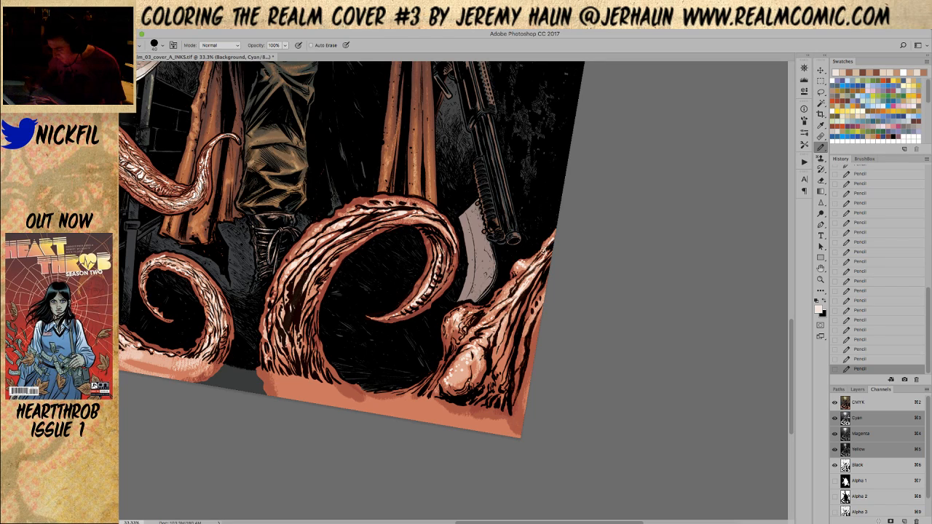
Sample light orange and reddish-orange to pencil texture strokes on the corner tentacle above the bulge.
alt+click(494, 295)
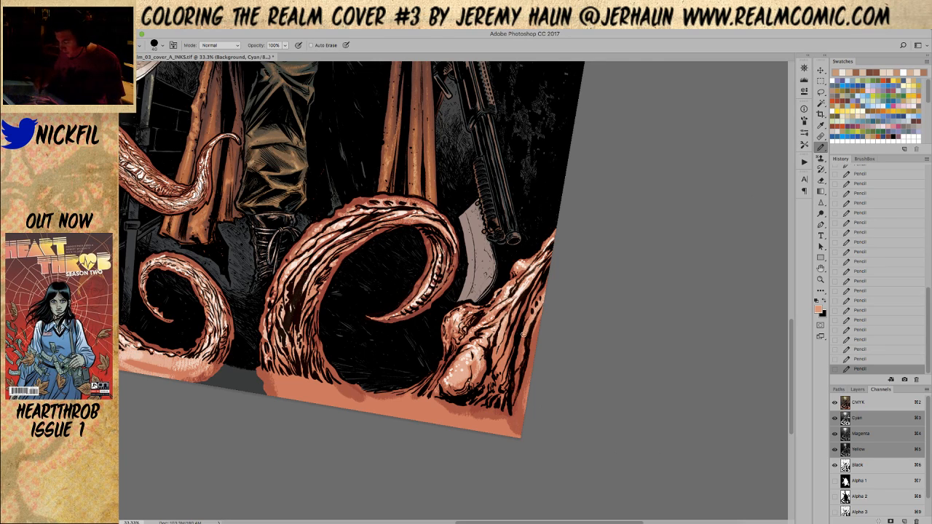
alt+click(491, 284)
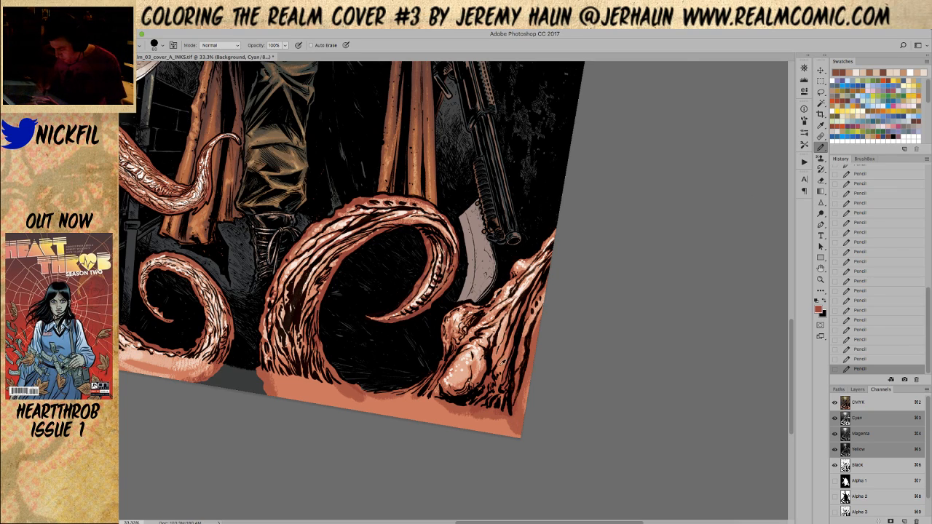
Sample orange, pale pink and red from the artwork and pencil them into the tentacle at the page's lower-right corner.
alt+click(504, 366)
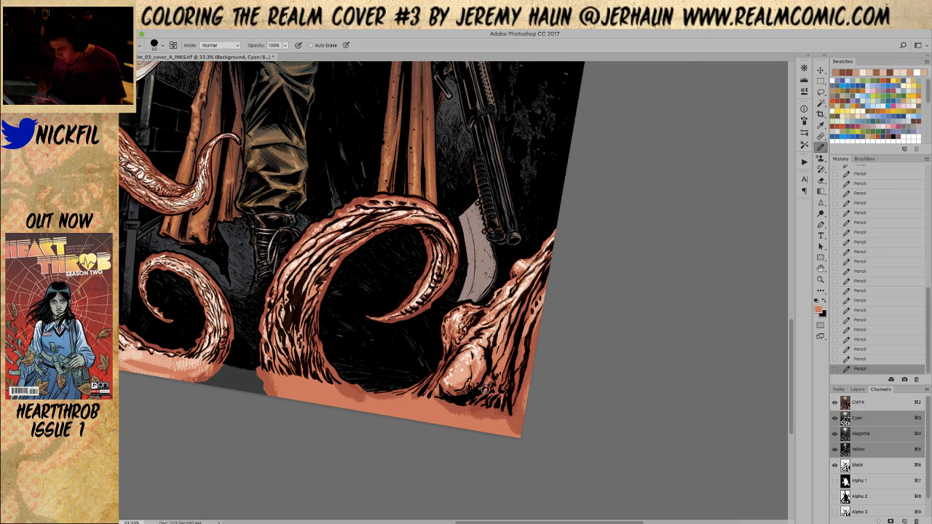
alt+click(487, 337)
alt+click(497, 350)
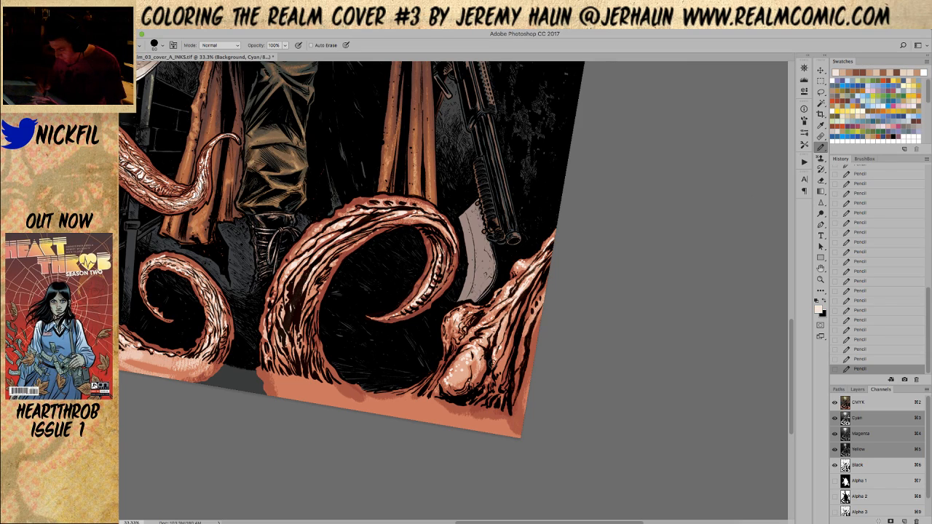
alt+click(528, 279)
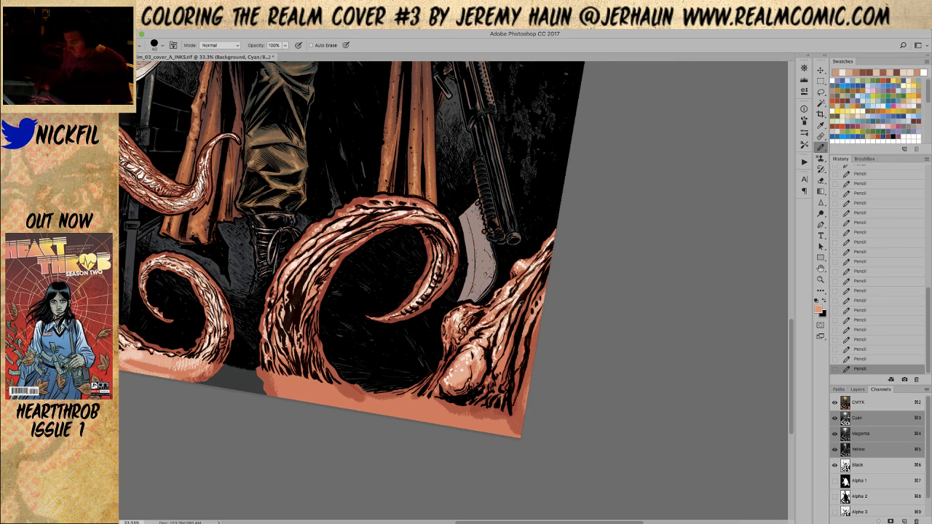
alt+click(507, 309)
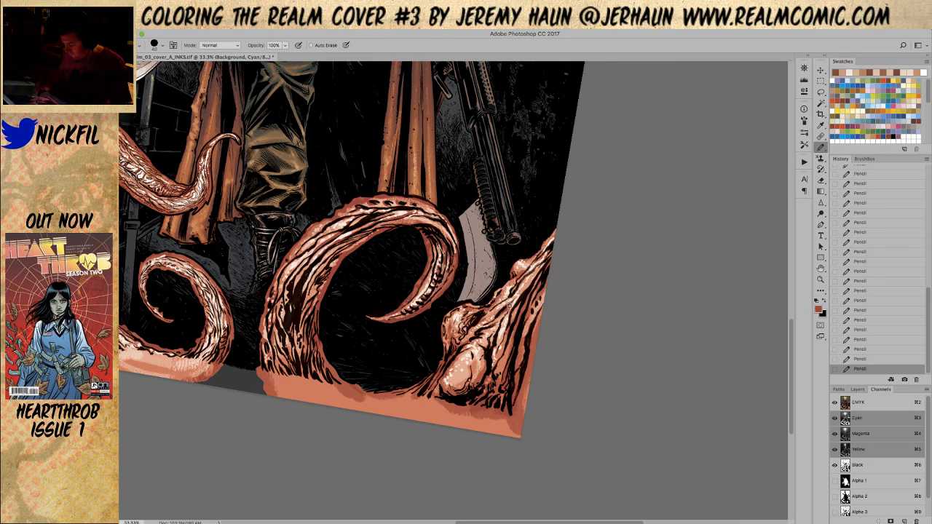
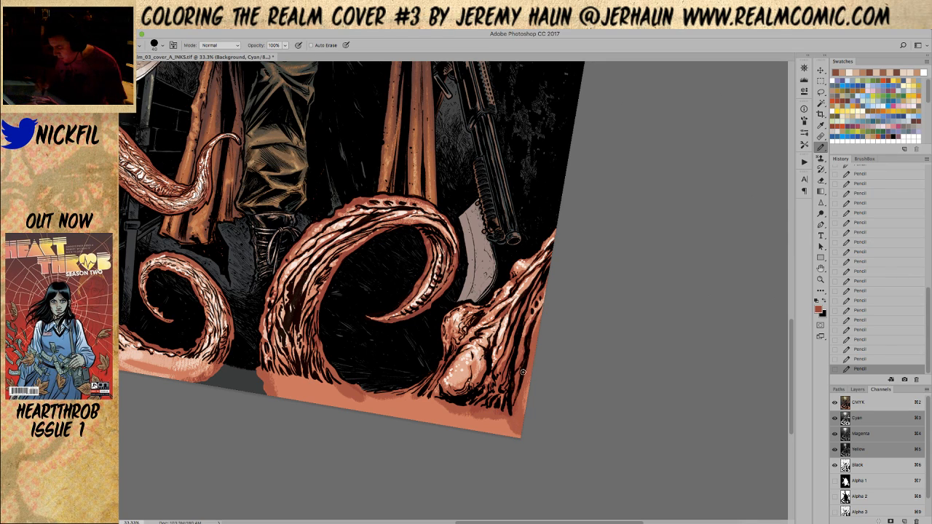
Pencil a sampled orange tone along the tip of the tentacle that reaches out over the brick wall.
key(z)
alt+click(564, 346)
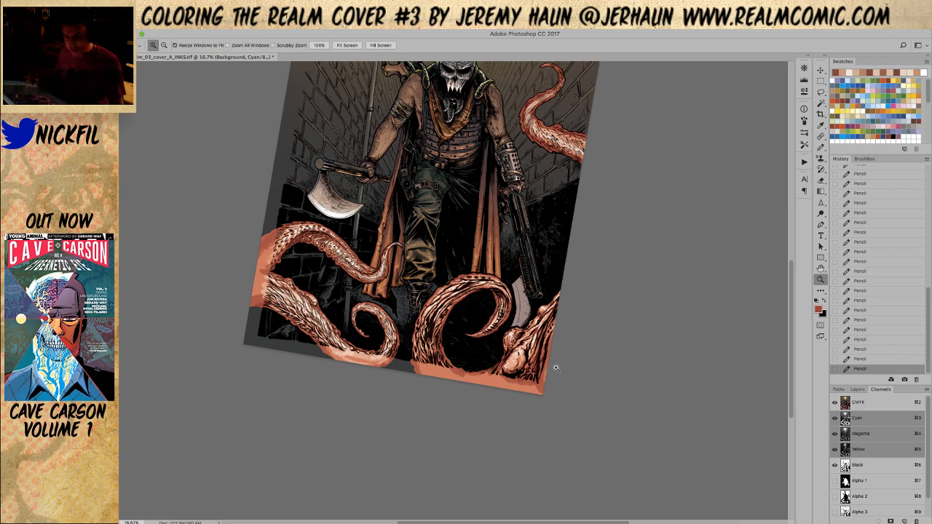
key(h)
scroll(554, 373, up, 5)
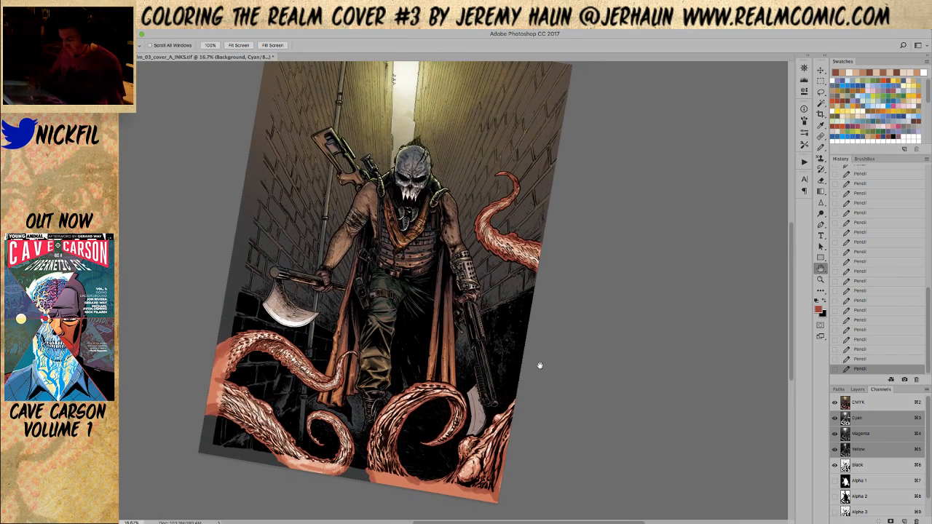
key(z)
click(503, 233)
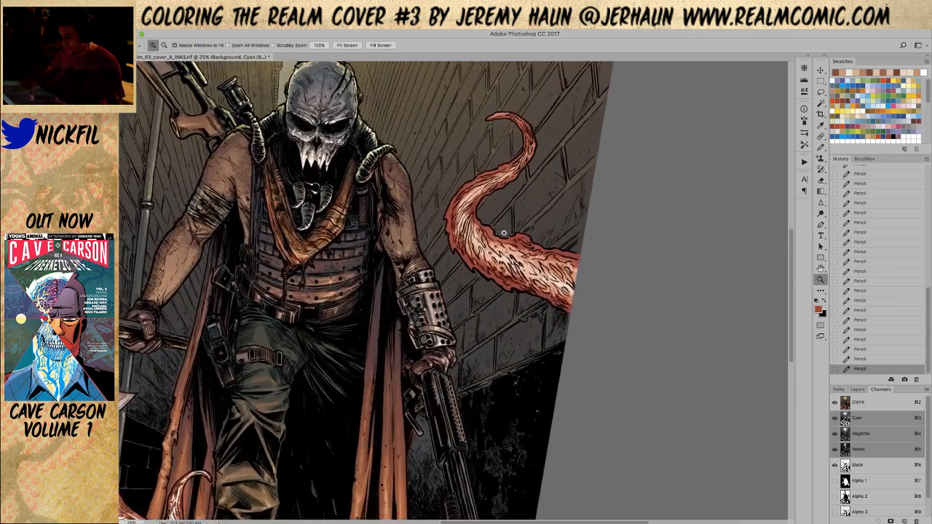
click(820, 268)
drag(659, 283, 579, 373)
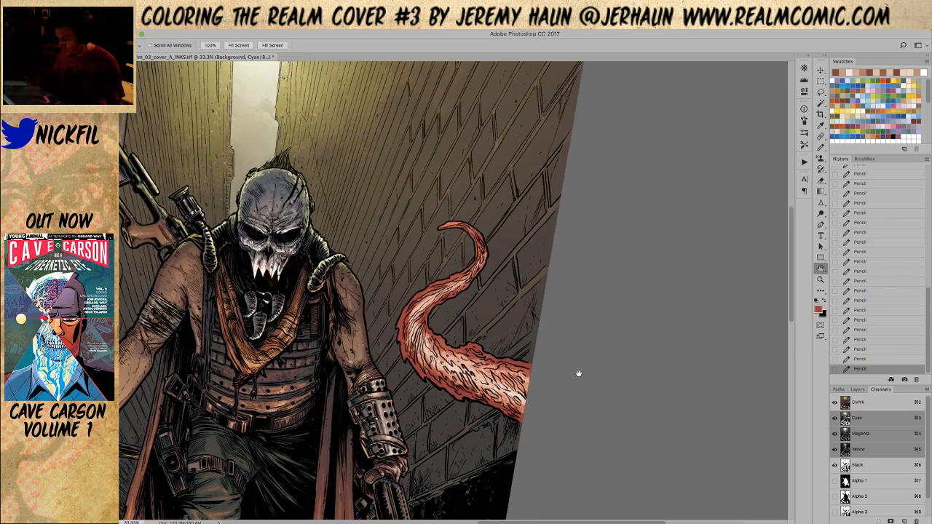
click(820, 147)
alt+click(472, 217)
drag(465, 225, 475, 235)
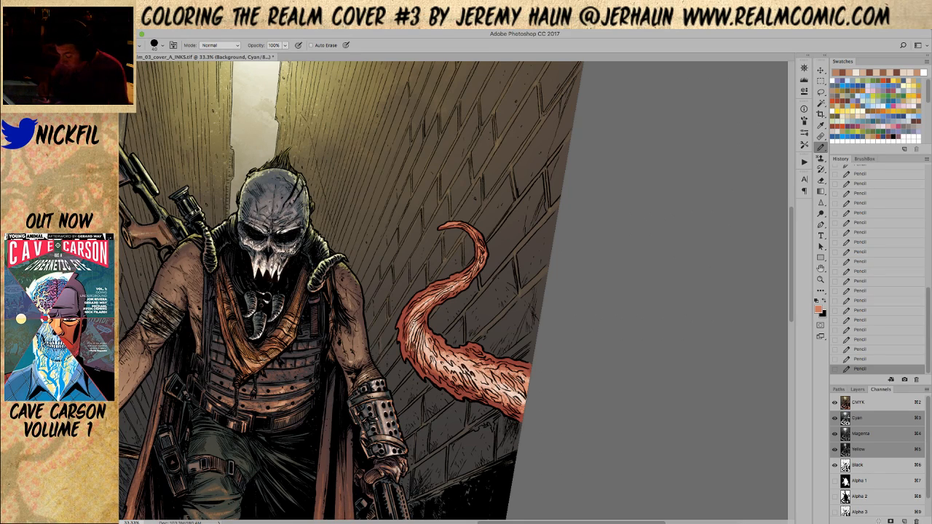
Pencil alternating sampled red and light orange strokes into the bend of the brick-wall tentacle, lowering the opacity to 50%.
alt+click(426, 316)
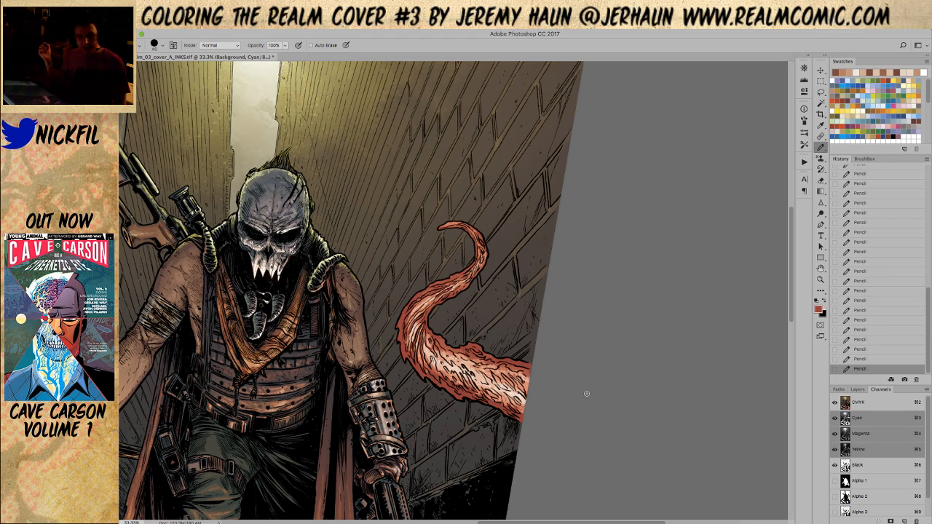
alt+click(420, 322)
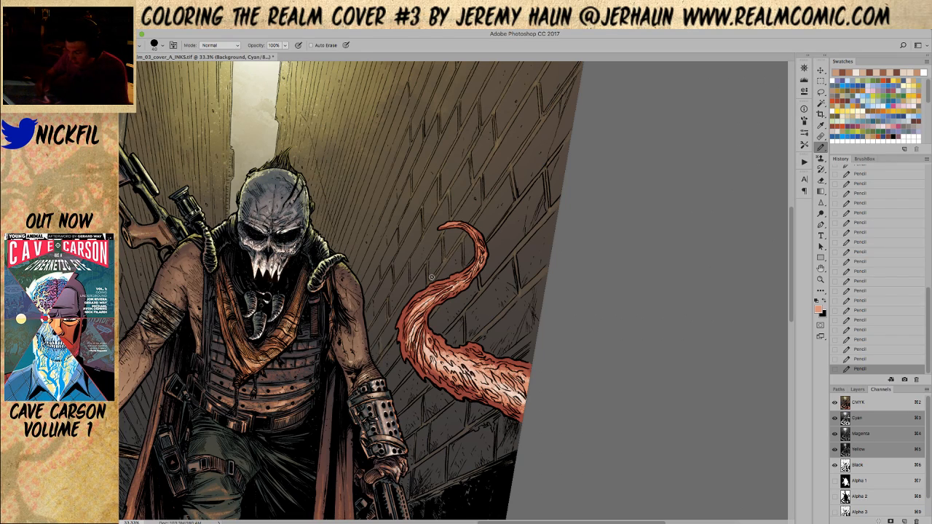
alt+click(426, 327)
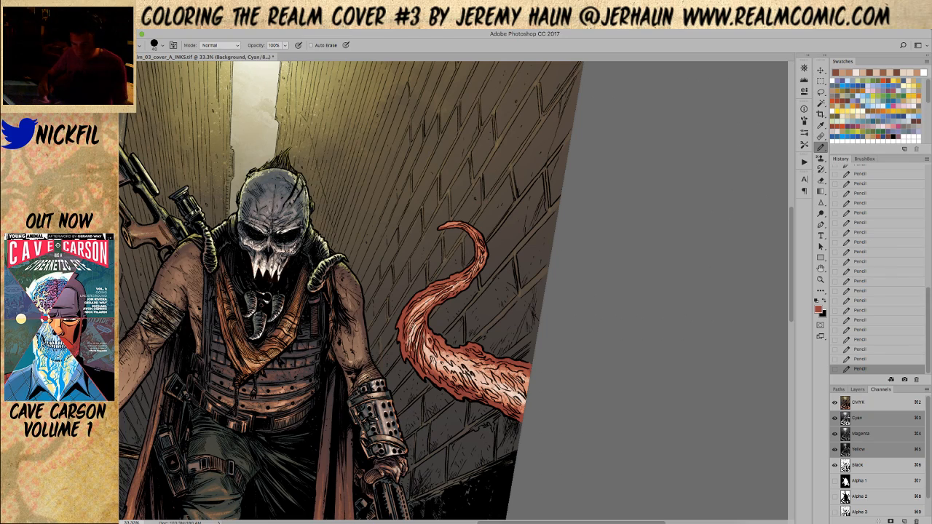
alt+click(410, 337)
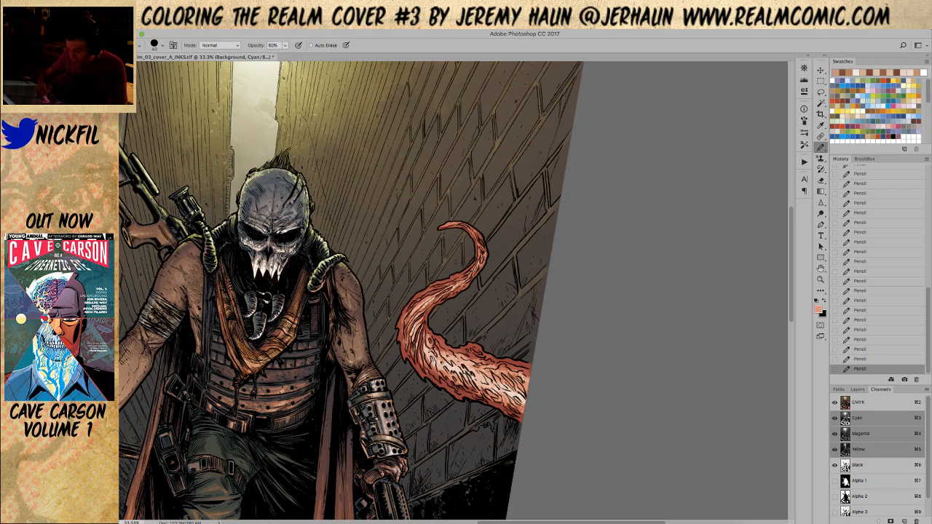
alt+click(435, 360)
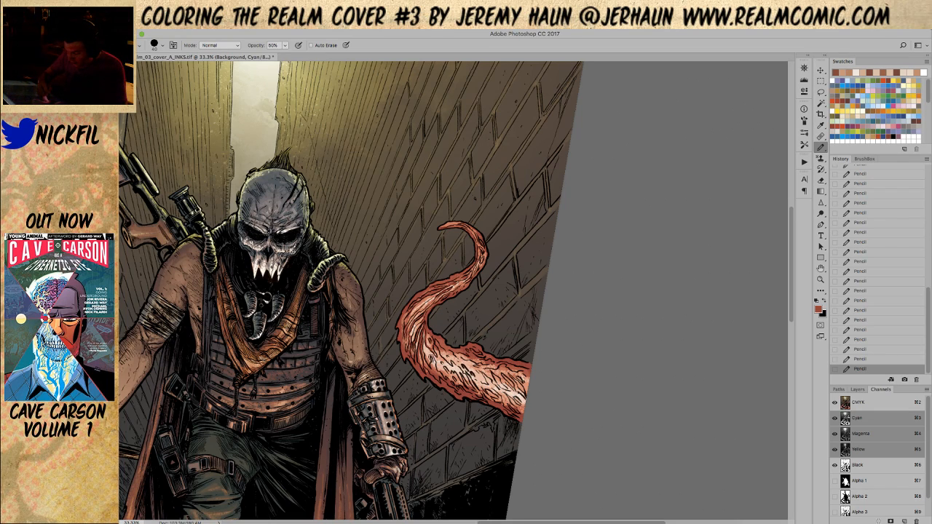
Restore the pencil opacity to 100% and paint light orange and pale pink highlights along the brick-wall tentacle to the page edge.
key(0)
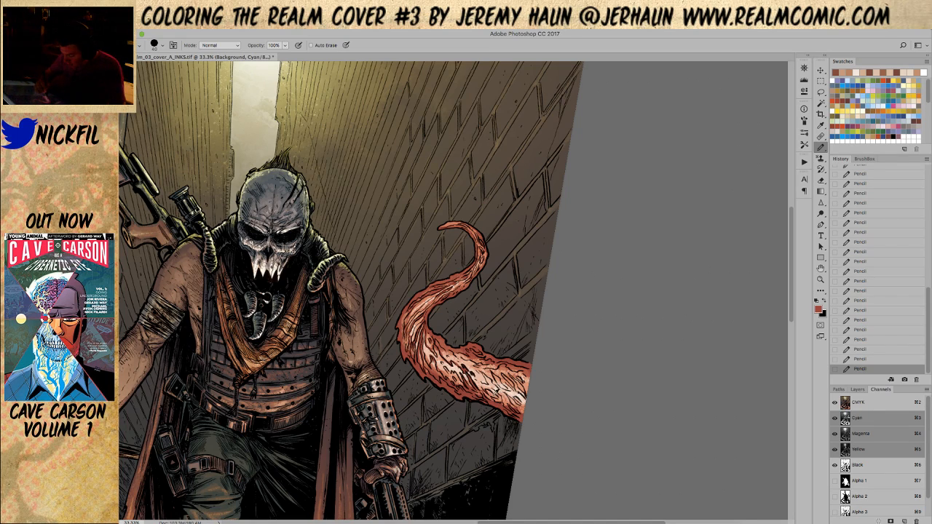
alt+click(494, 395)
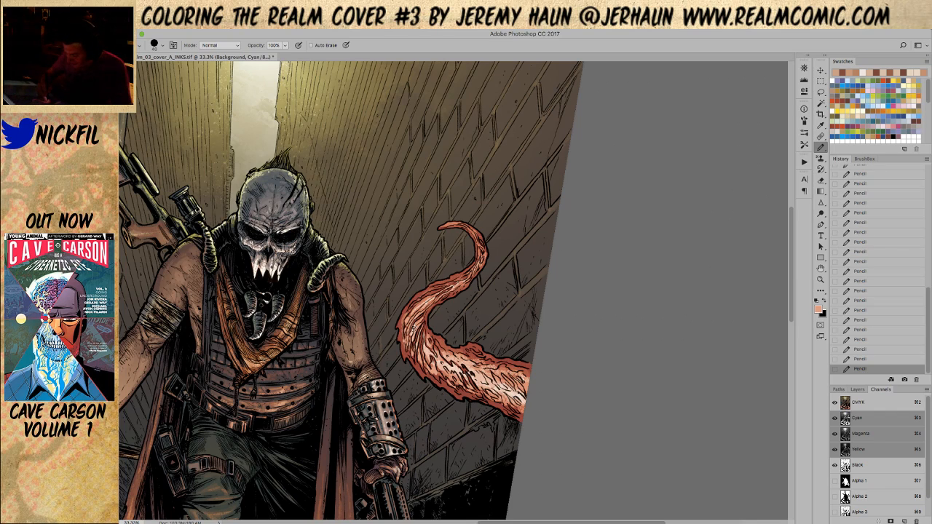
alt+click(420, 322)
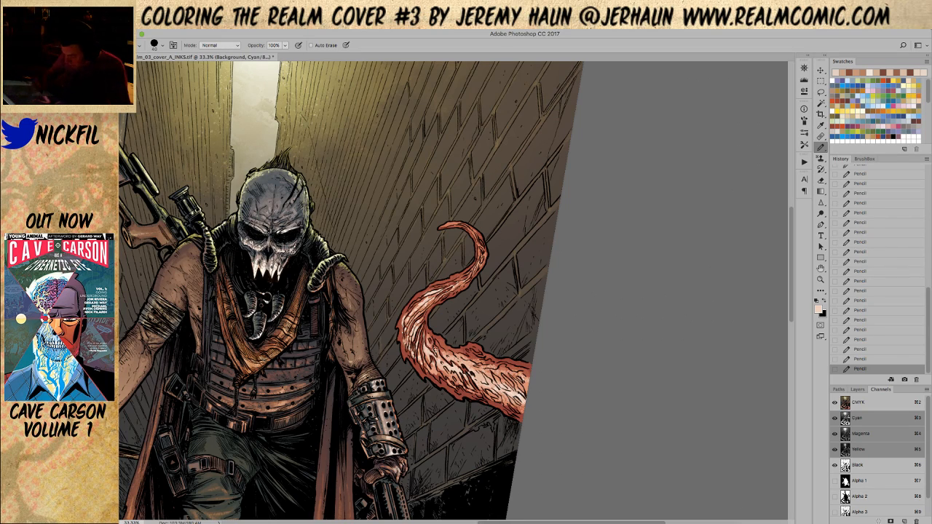
click(522, 397)
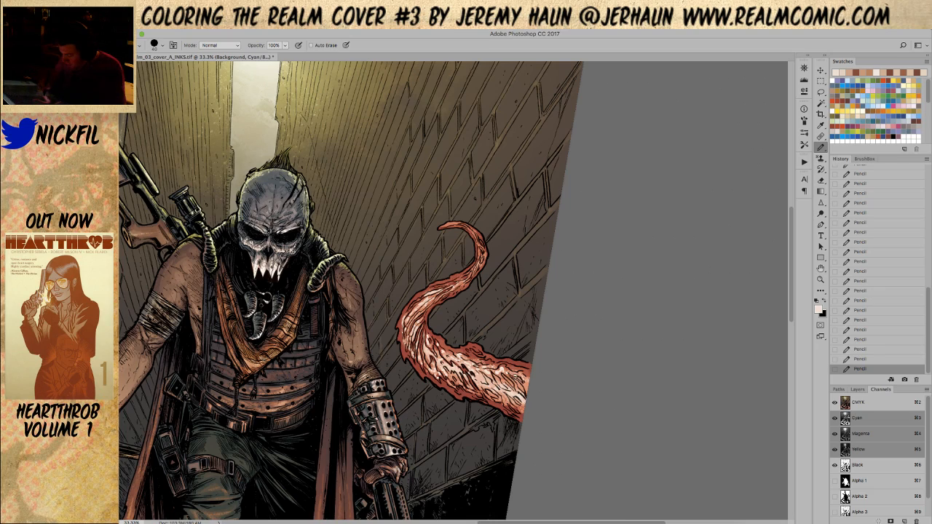
Refine the brick-wall tentacle's shading with sampled red at 50% opacity, plus red, orange and pale pink at 100%.
alt+click(466, 369)
key(5)
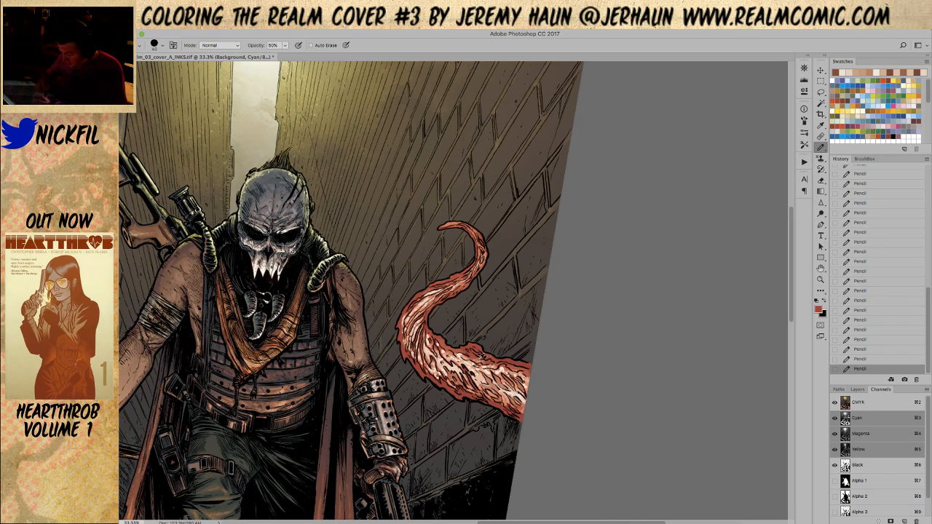
alt+click(482, 355)
key(0)
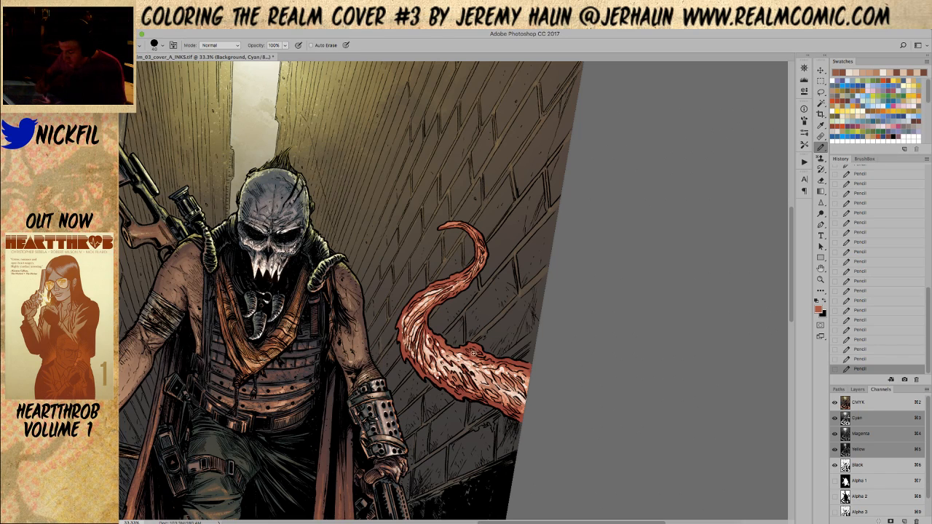
alt+click(475, 356)
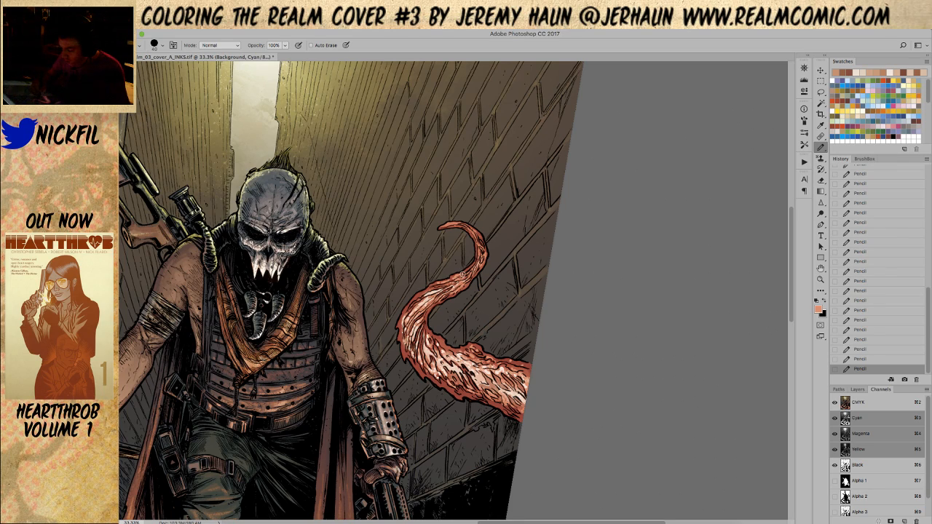
alt+click(437, 290)
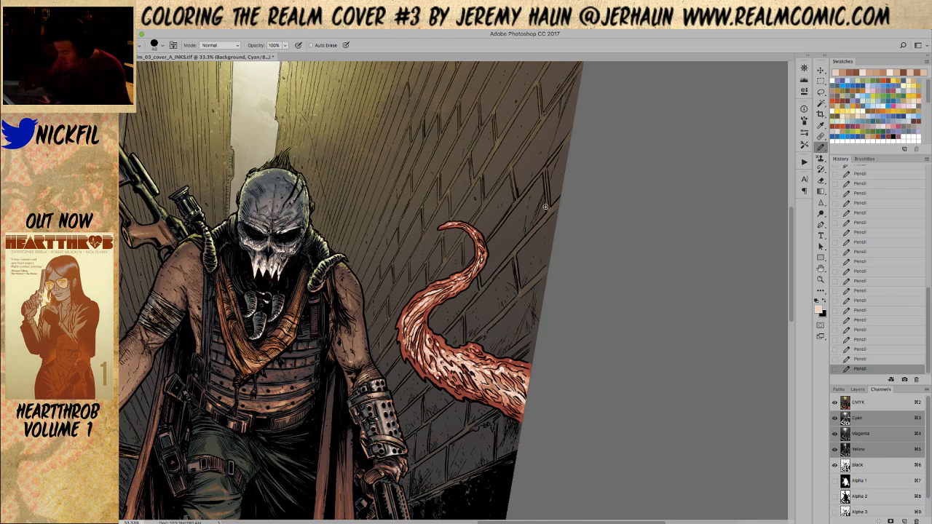
Try filling the whole canvas with the pale pink foreground color and undo the fill.
click(821, 279)
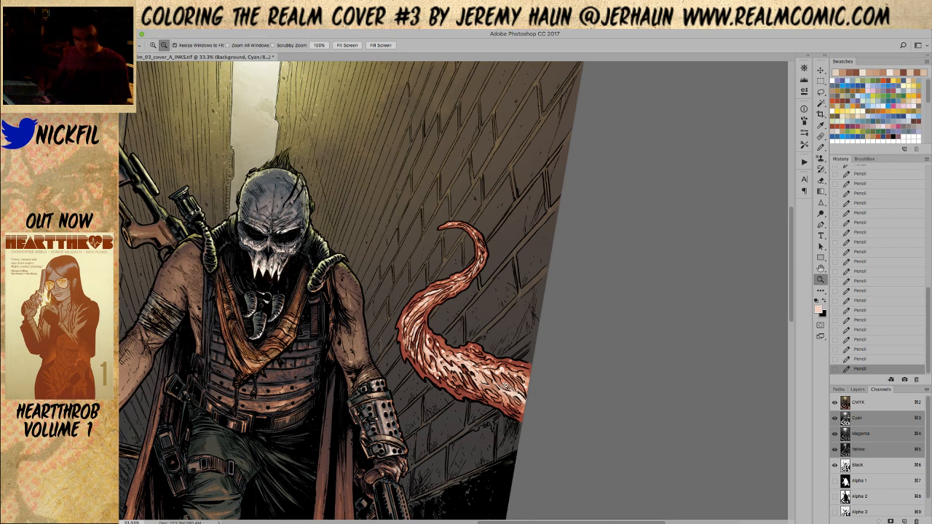
alt+click(512, 384)
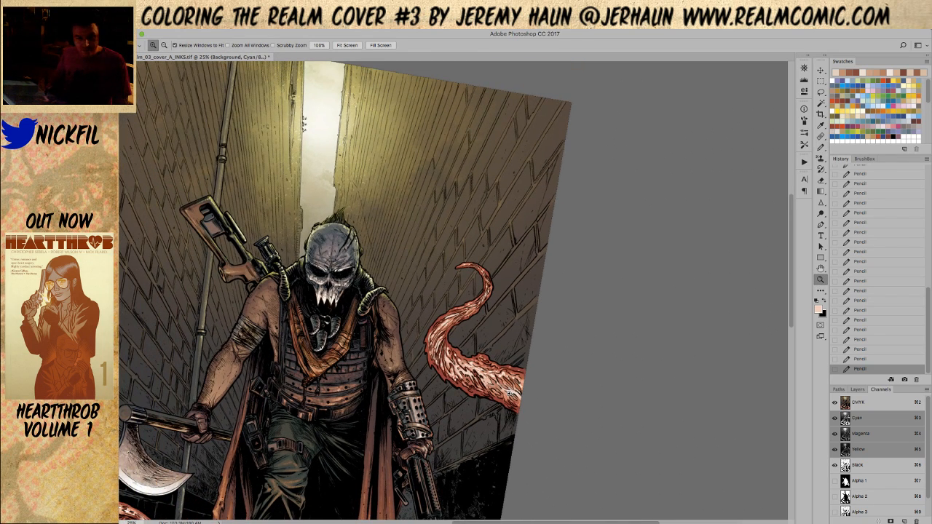
alt+click(511, 393)
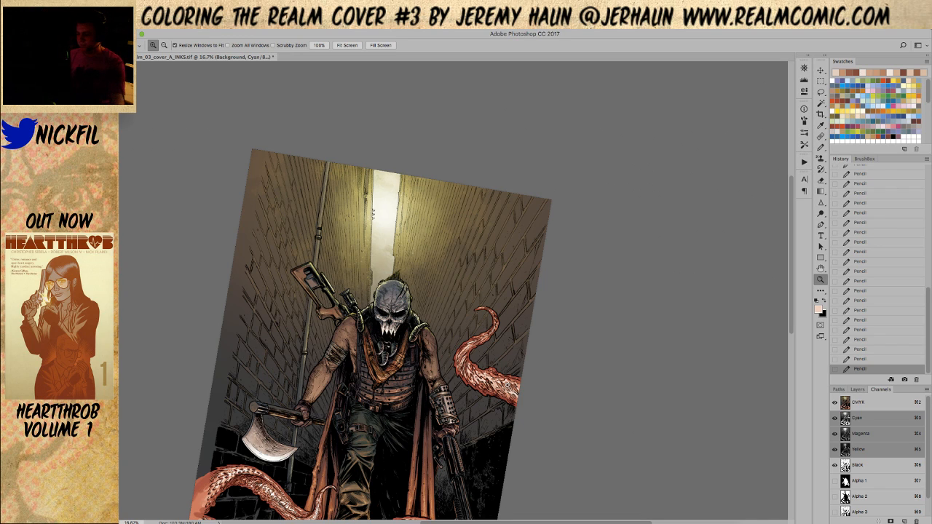
key(r)
drag(566, 408, 575, 311)
key(alt+BackSpace)
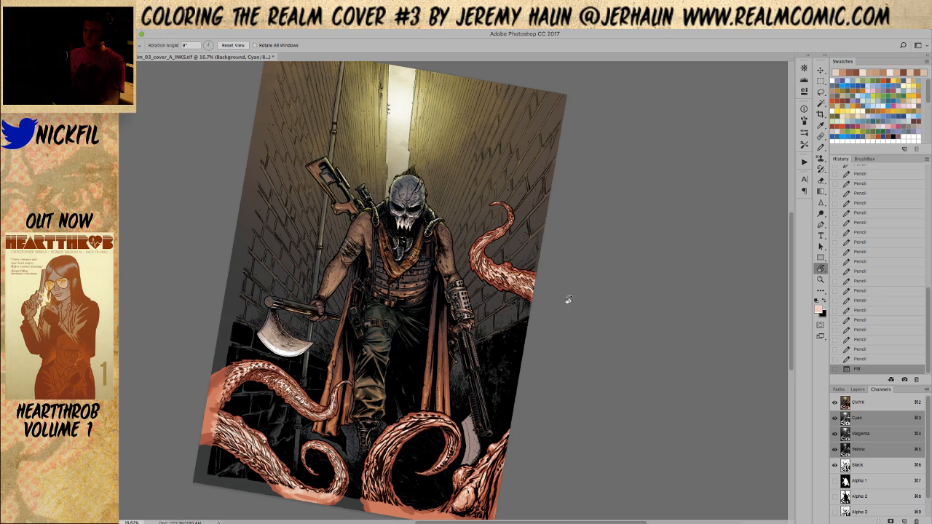
key(ctrl+z)
key(ctrl+a)
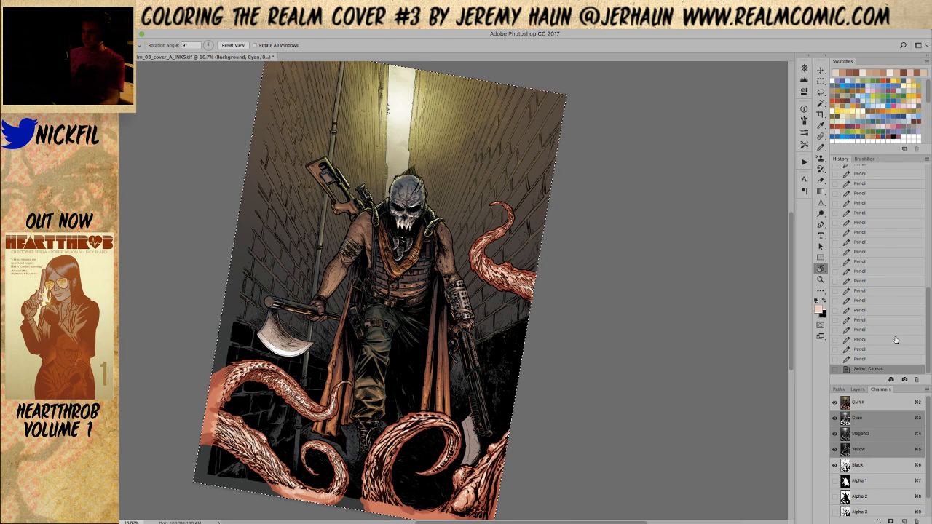
key(alt+BackSpace)
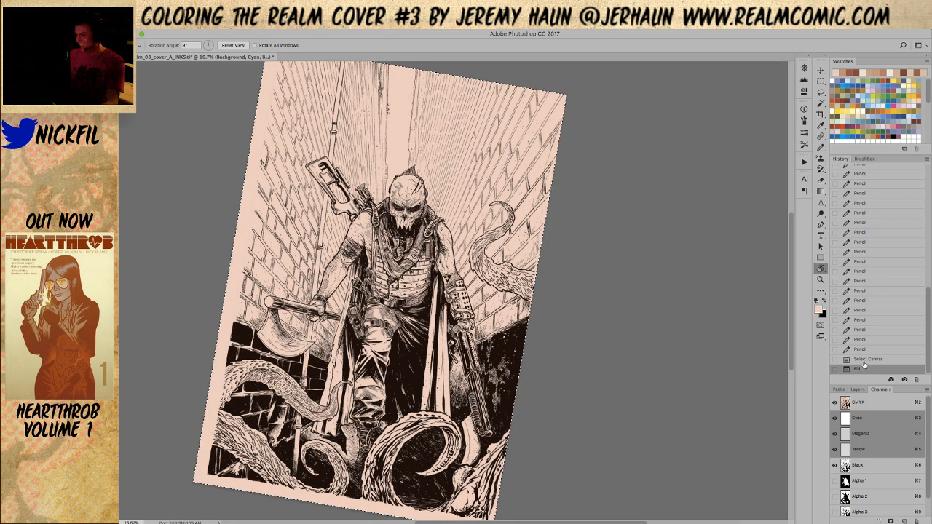
key(ctrl+z)
Straighten the canvas view to a 0° rotation and deselect the canvas.
key(z)
click(414, 323)
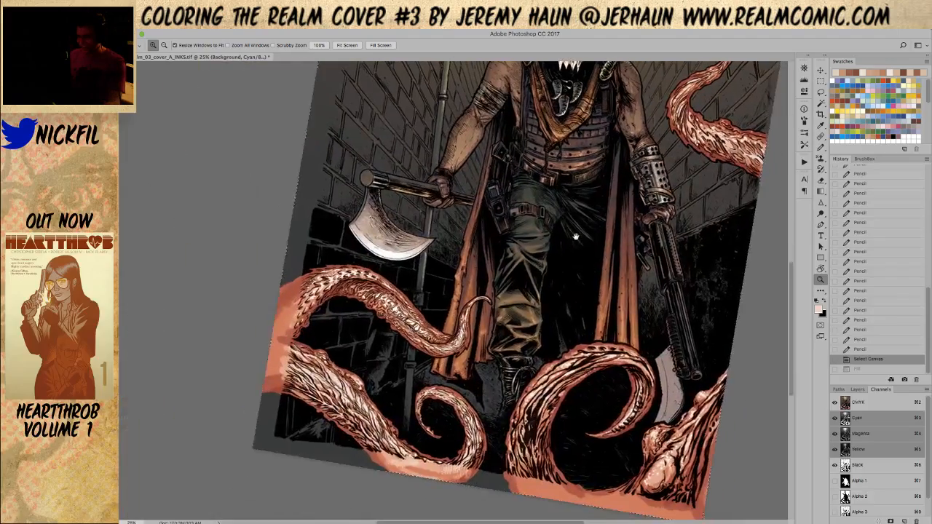
key(r)
drag(452, 290, 449, 284)
key(ctrl+d)
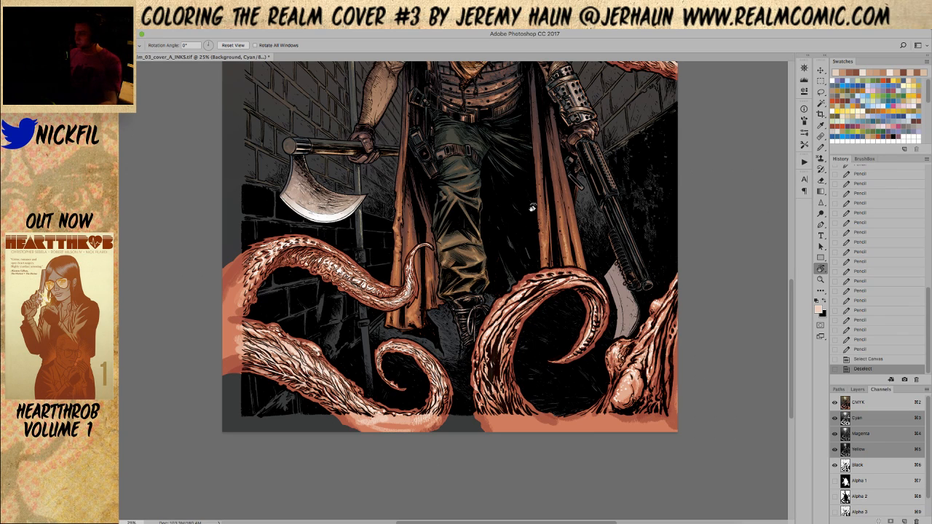
Check the lower tentacles up close and make Black the only active channel.
key(z)
click(291, 254)
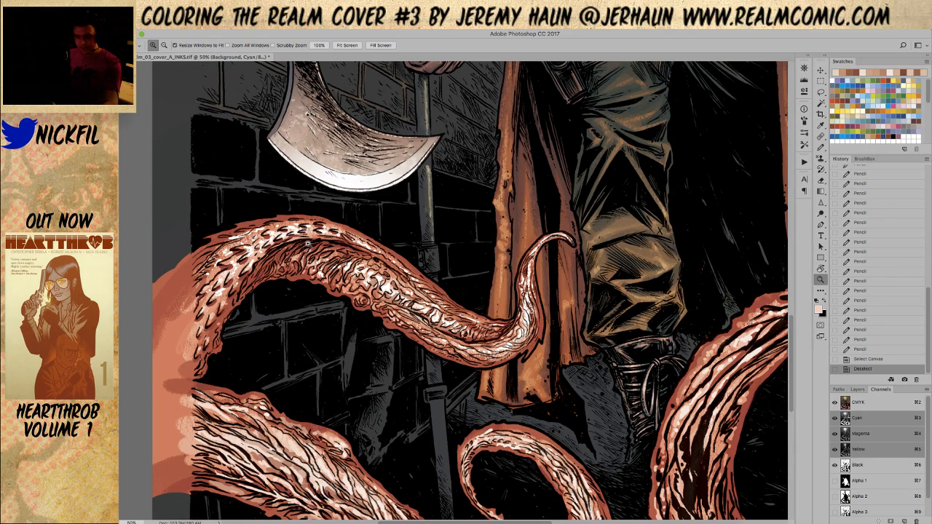
drag(551, 310, 325, 56)
drag(640, 256, 310, 280)
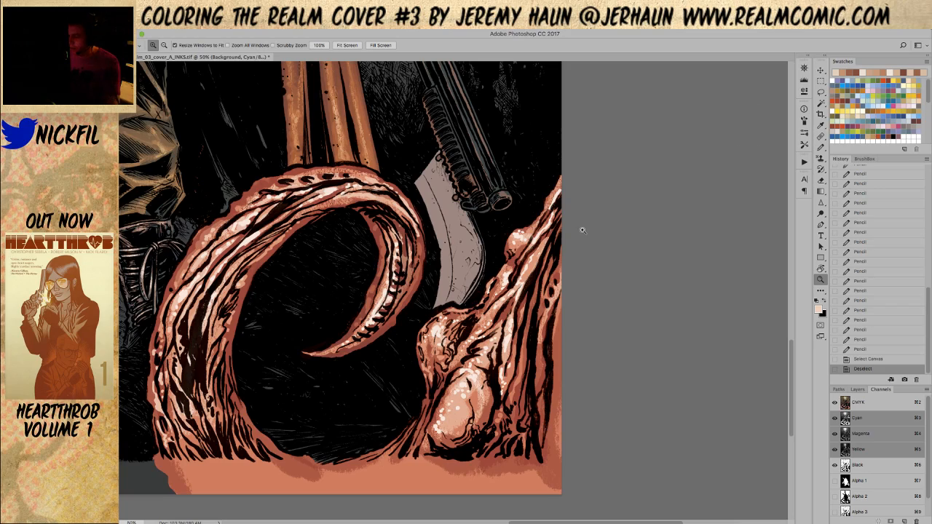
click(876, 464)
Examine the whole cover at reduced size and the lower-right tentacles up close.
drag(492, 206, 579, 292)
key(super+minus)
key(super+minus)
key(super+minus)
key(super+minus)
key(super+minus)
key(super+minus)
key(super+minus)
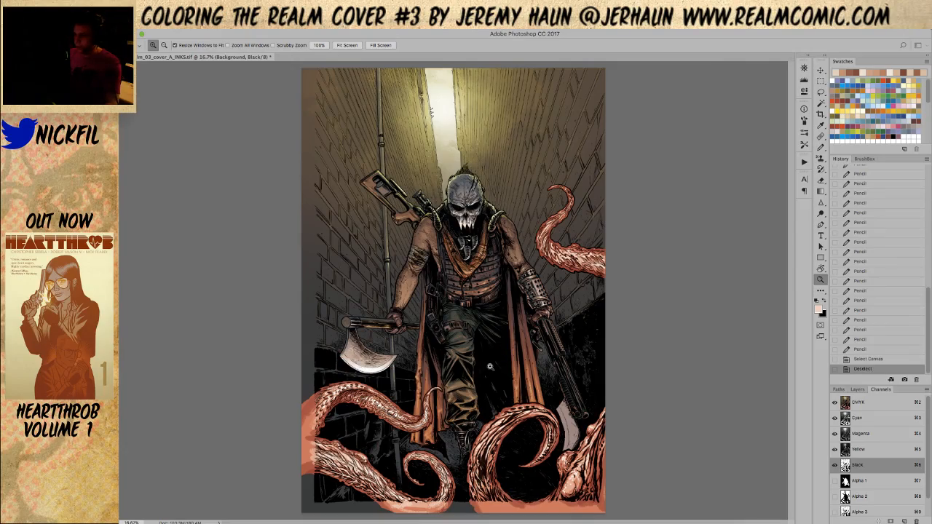
key(super+plus)
key(super+plus)
scroll(472, 293, down, 3)
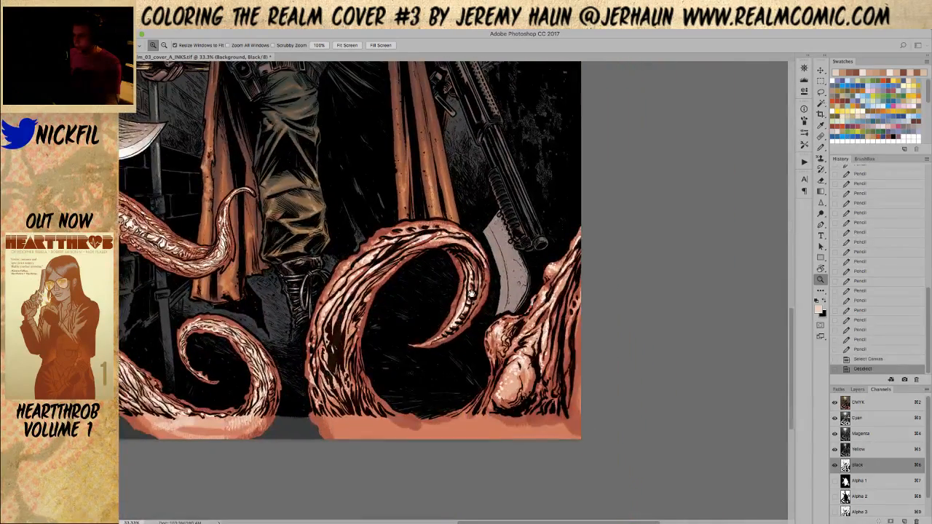
Examine the ink lines and texture of the lower-right tentacle up close with all color channels visible.
drag(604, 418, 615, 435)
scroll(533, 289, up, 2)
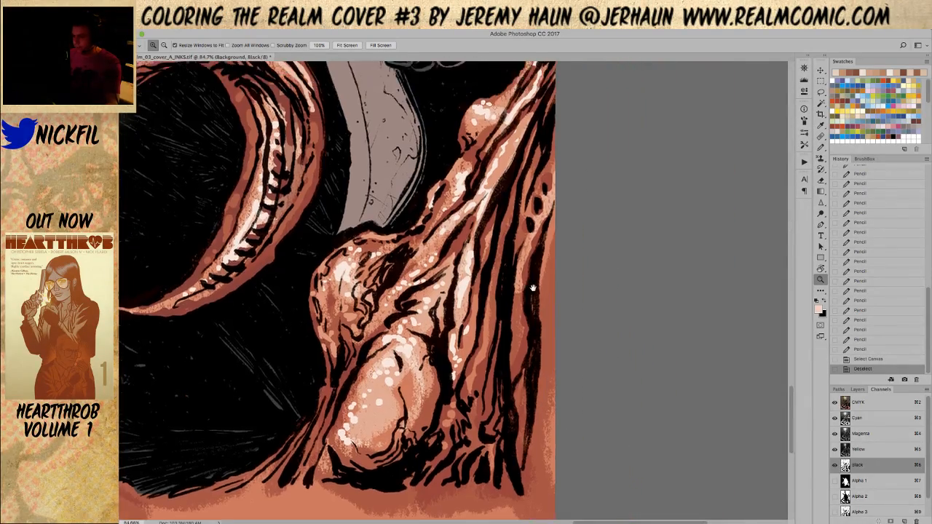
drag(457, 269, 481, 294)
key(super+minus)
key(super+minus)
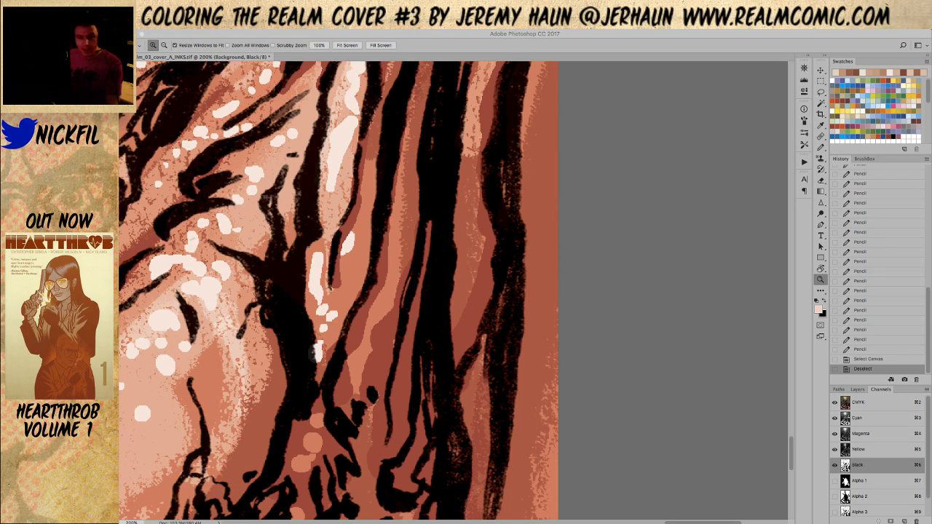
click(378, 327)
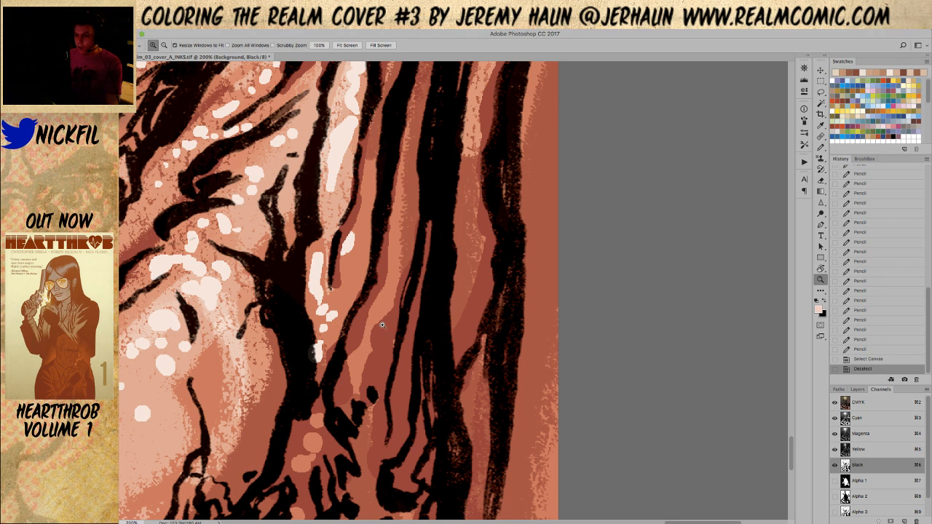
alt+click(417, 284)
mouse_move(413, 258)
mouse_down()
mouse_move(466, 331)
mouse_move(347, 285)
mouse_move(356, 293)
mouse_move(400, 271)
mouse_up()
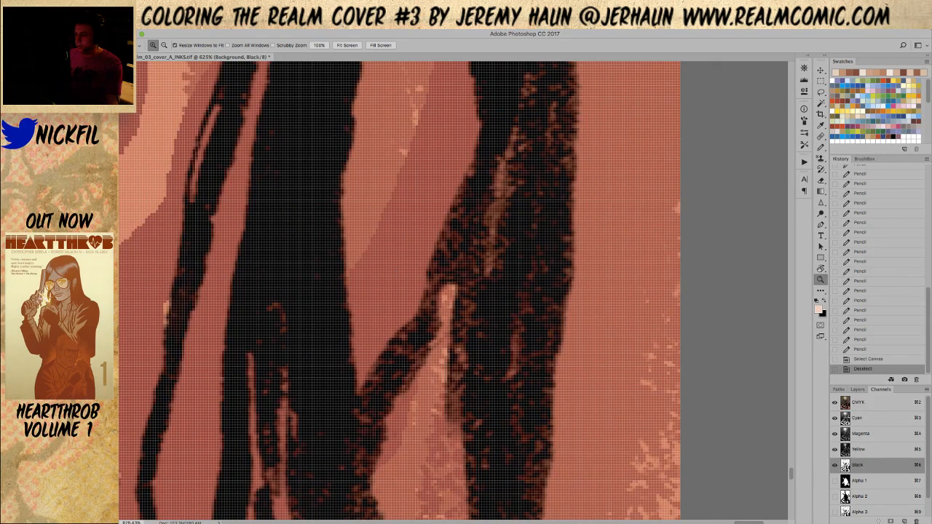
Show only the Black channel and inspect the line art of the lower-right tentacle up close.
click(857, 465)
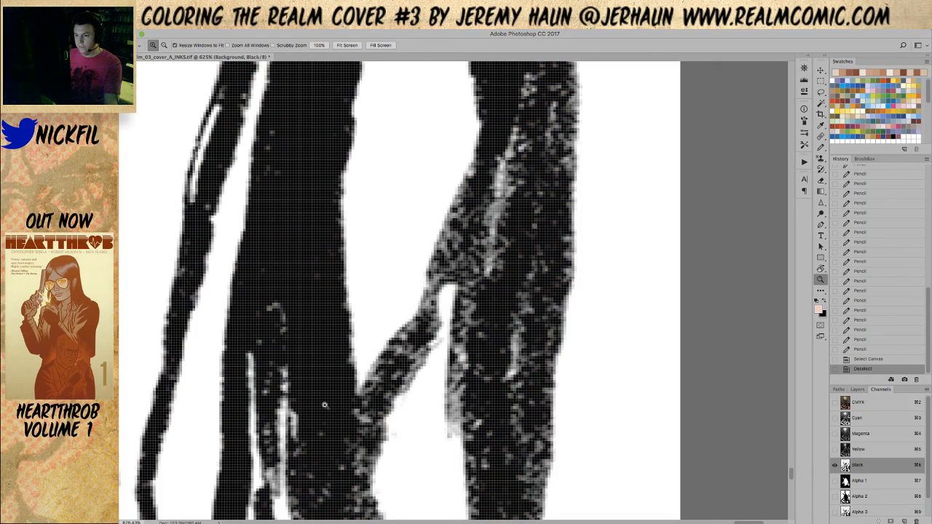
alt+click(400, 304)
drag(352, 223, 460, 257)
click(449, 219)
click(449, 218)
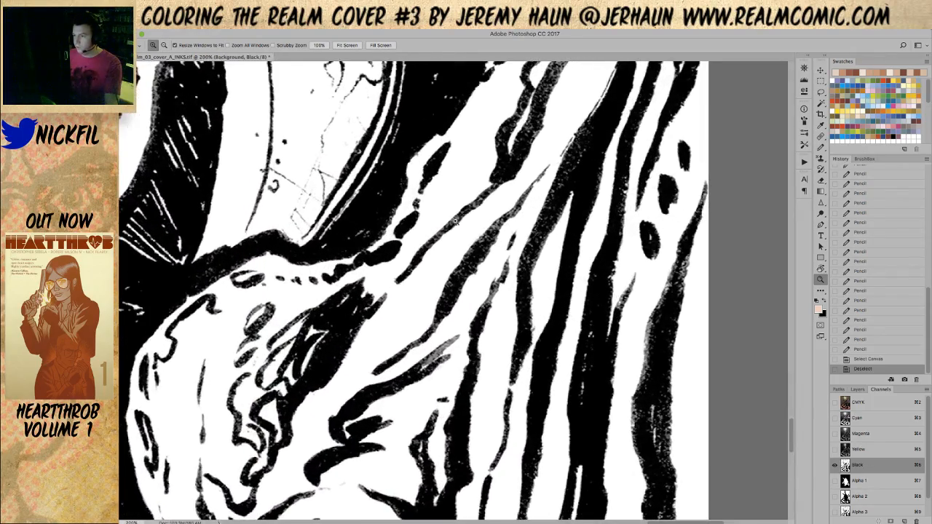
Lasso the ridged right part of the lower-right tentacle out to the page edge in the Black channel.
key(l)
mouse_move(415, 248)
mouse_down()
mouse_move(372, 328)
mouse_move(641, 407)
mouse_move(612, 84)
mouse_move(508, 182)
mouse_move(459, 43)
mouse_up()
scroll(508, 182, down, 1)
key(z)
drag(639, 167, 610, 438)
alt+click(499, 343)
alt+click(500, 344)
alt+click(500, 343)
alt+click(499, 344)
alt+click(500, 343)
key(l)
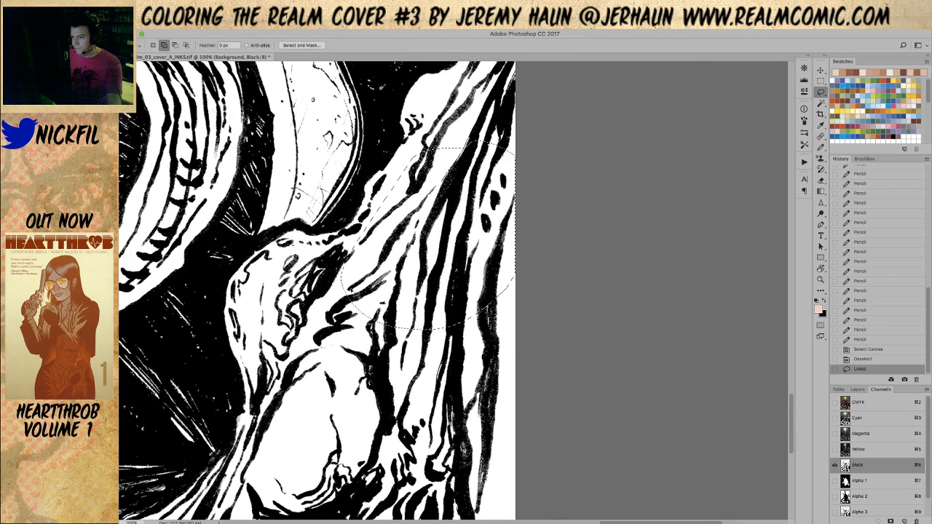
drag(624, 341, 534, 321)
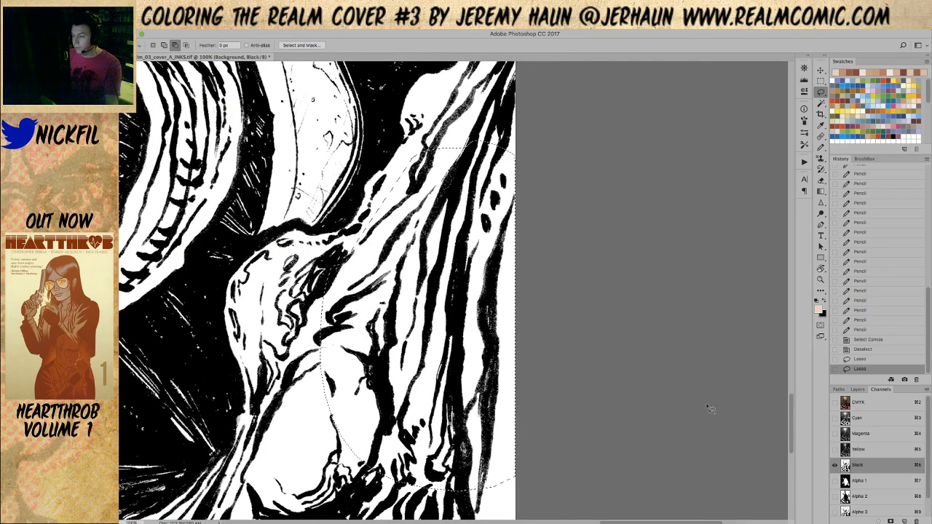
Reduce the lassoed selection to the ink lines with the Magic Wand at tolerance 10 in the Black channel.
click(880, 403)
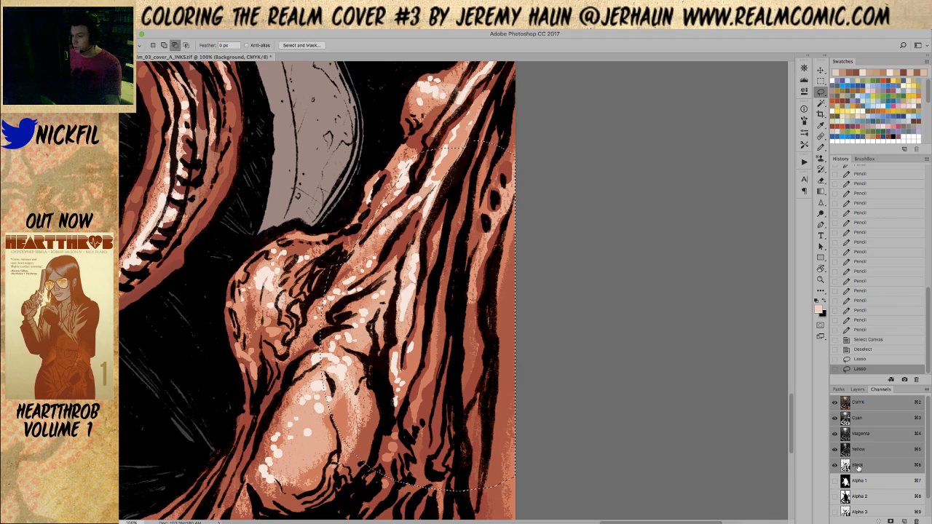
click(863, 467)
key(w)
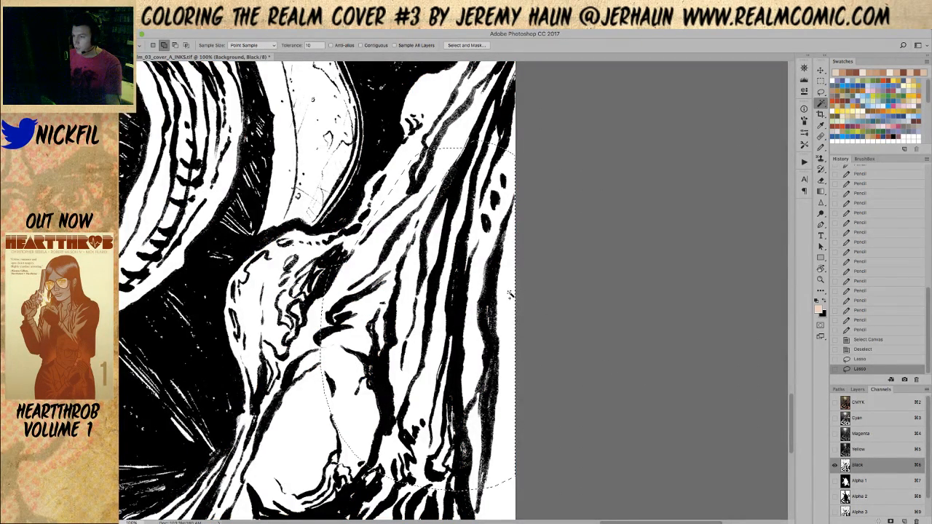
click(512, 291)
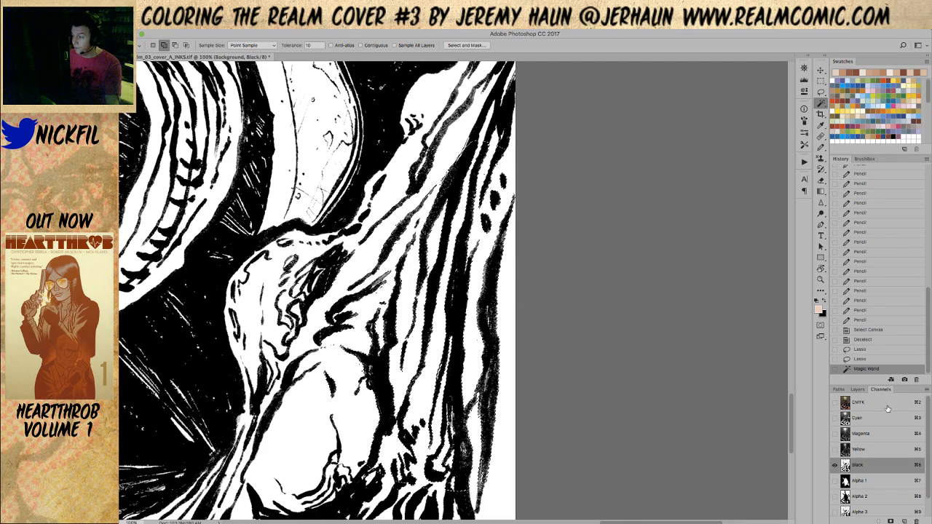
Try filling the selected ink lines with an orange swatch in the composite CMYK channels.
click(888, 408)
key(z)
drag(481, 296, 515, 327)
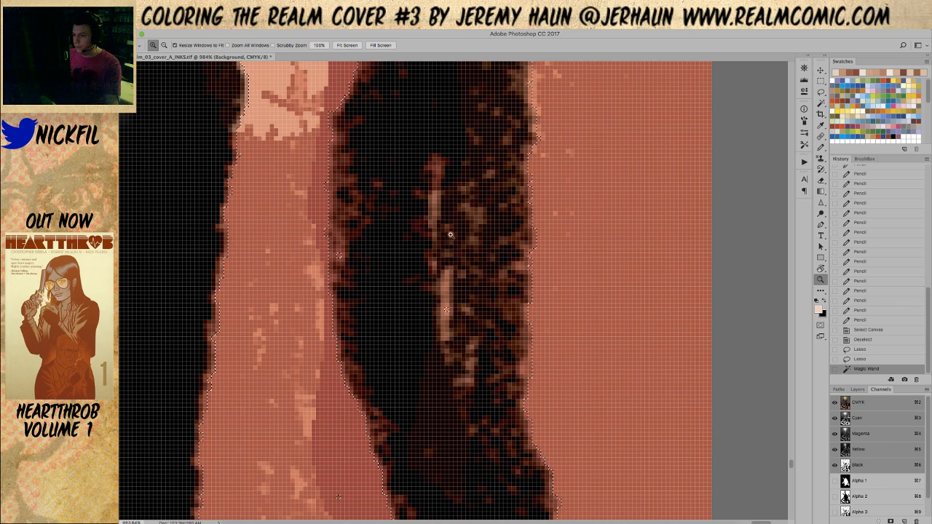
click(884, 78)
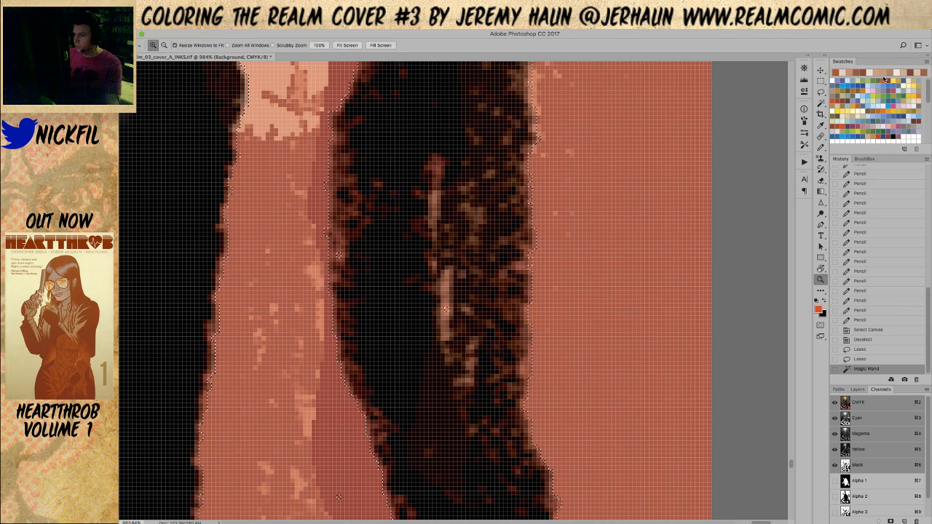
key(alt+BackSpace)
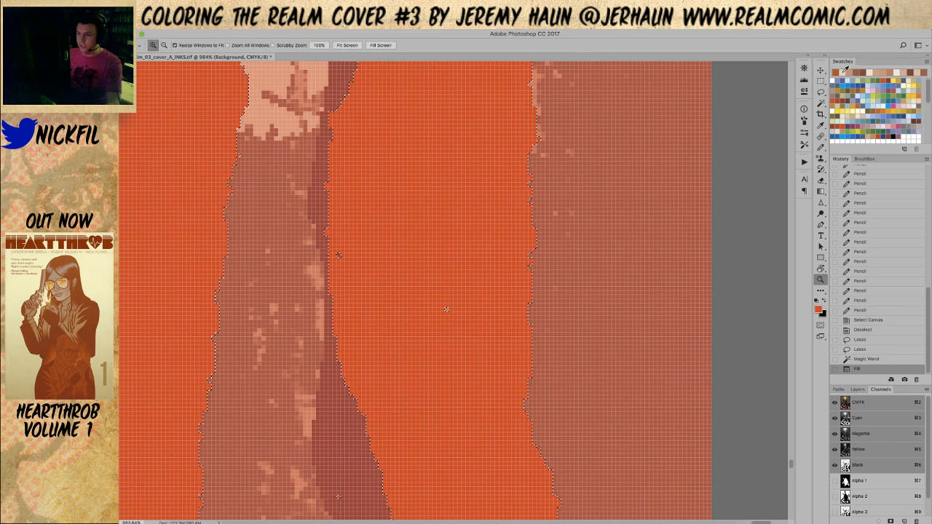
Undo the orange fill and deselect the ink lines.
key(ctrl+z)
drag(376, 275, 535, 304)
key(ctrl+d)
scroll(396, 249, down, 5)
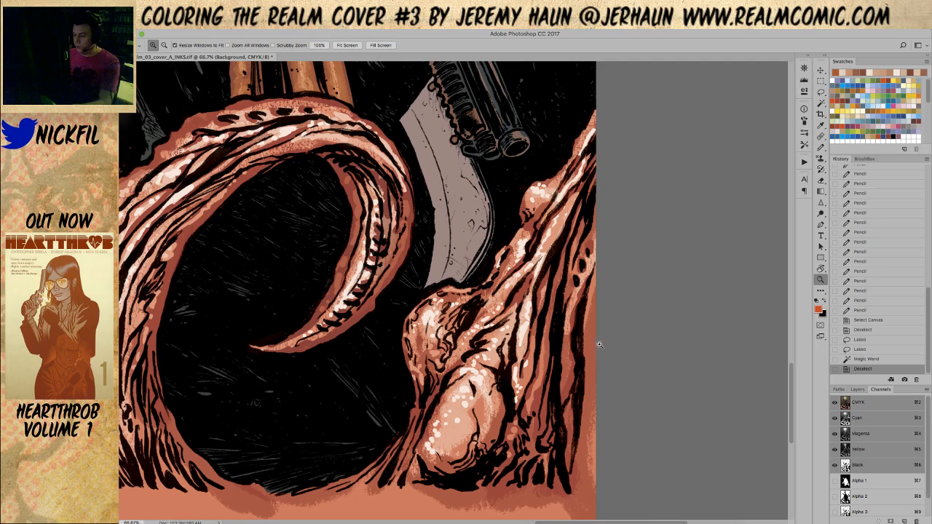
Lasso the lower-right tentacle from its base along the page edge to its tip and down past the small upper bump.
key(l)
drag(596, 437, 595, 317)
mouse_move(611, 262)
mouse_down()
mouse_move(627, 138)
mouse_move(608, 86)
mouse_move(579, 177)
mouse_move(627, 223)
mouse_up()
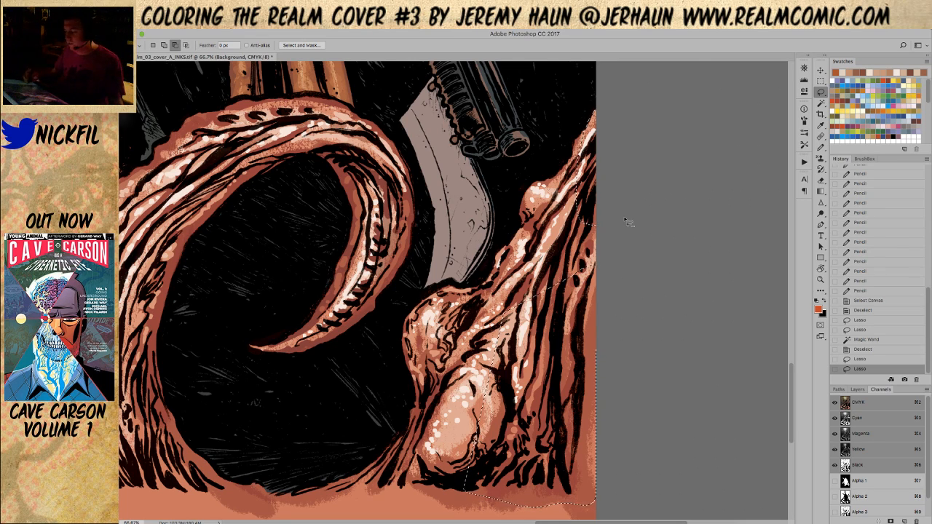
key(shift)
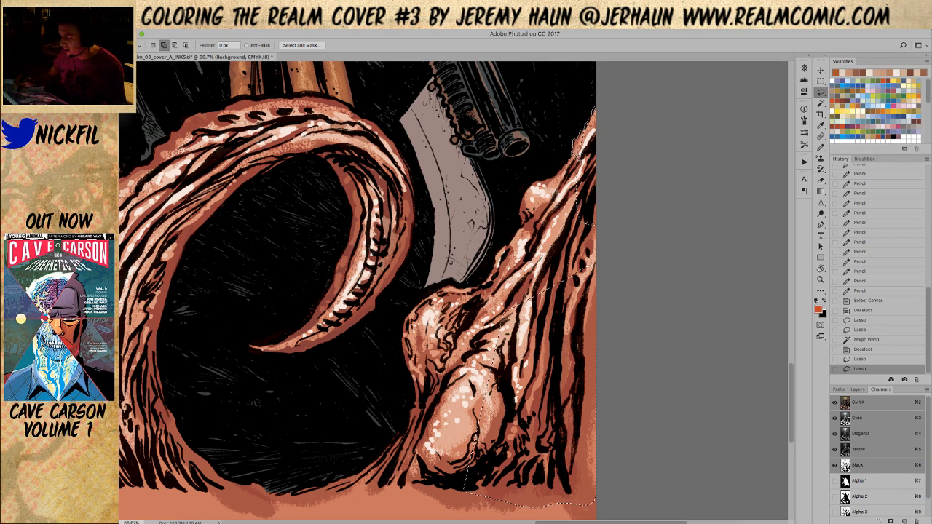
drag(614, 152, 595, 108)
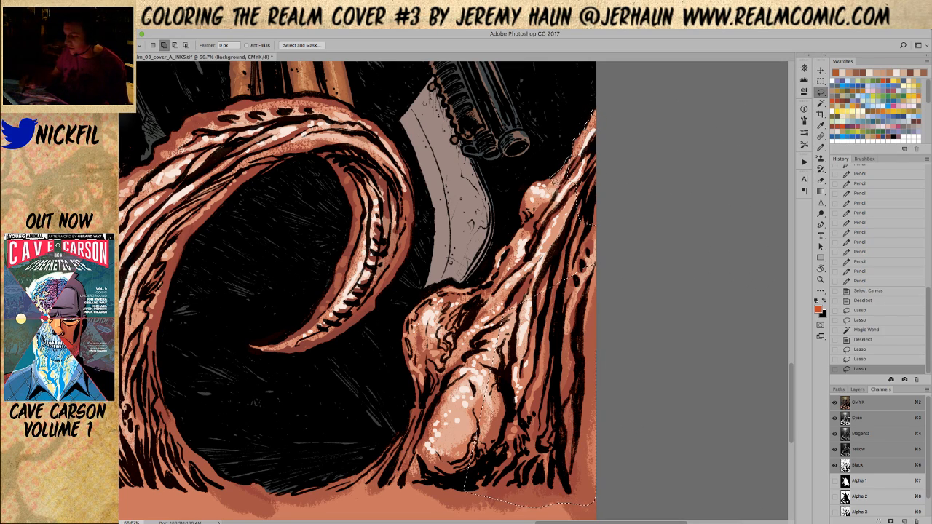
mouse_move(597, 196)
mouse_down()
mouse_move(591, 117)
mouse_move(540, 238)
mouse_up()
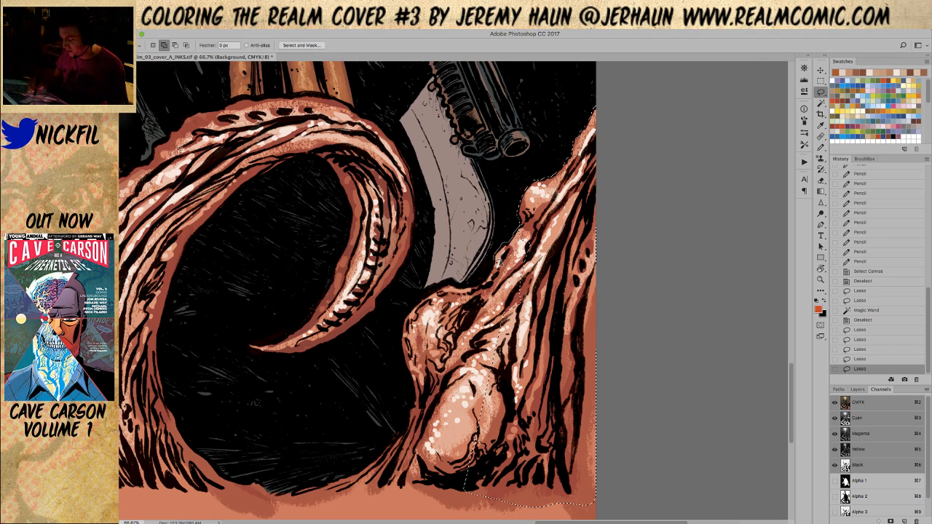
mouse_move(489, 284)
mouse_down()
mouse_move(499, 311)
mouse_move(545, 368)
mouse_move(555, 269)
mouse_up()
Add the lower-right tentacle's large bulge, left contour and base to the lasso selection.
click(822, 268)
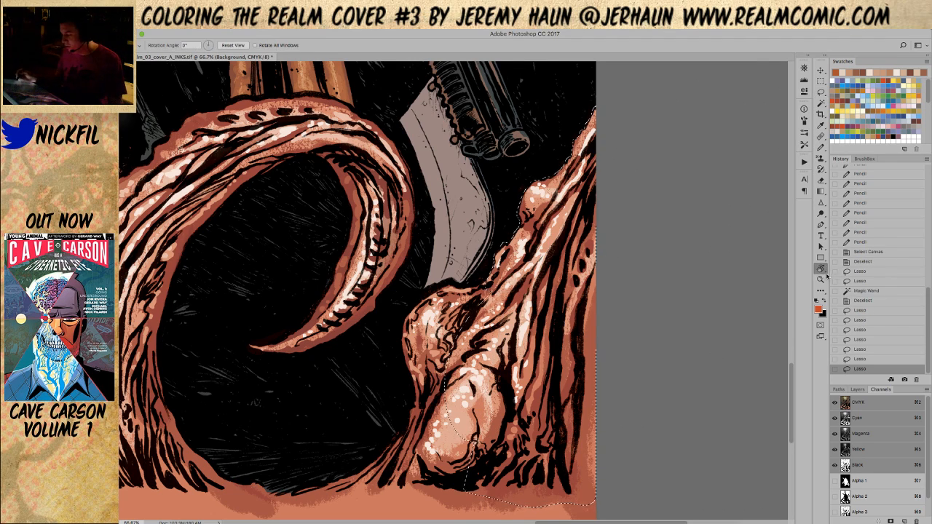
mouse_move(437, 327)
mouse_down()
mouse_move(510, 313)
mouse_move(510, 280)
mouse_up()
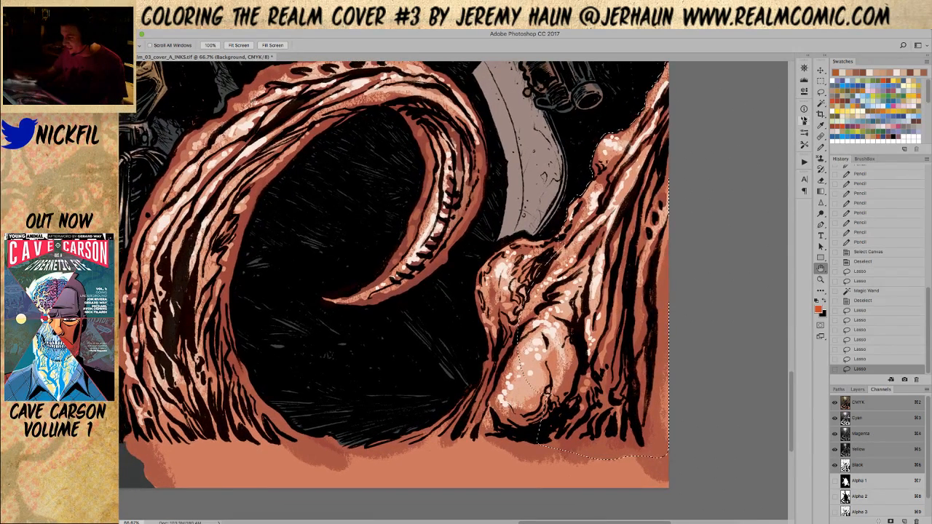
click(820, 90)
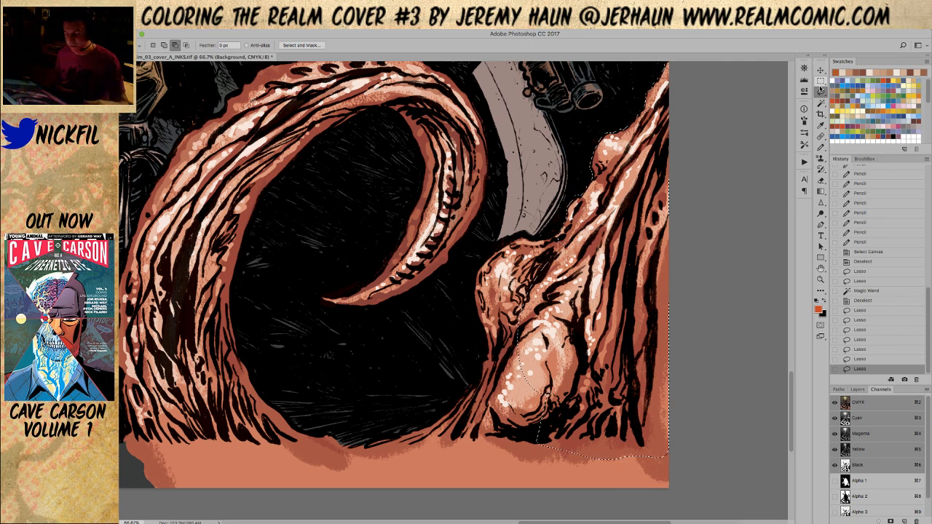
key(shift)
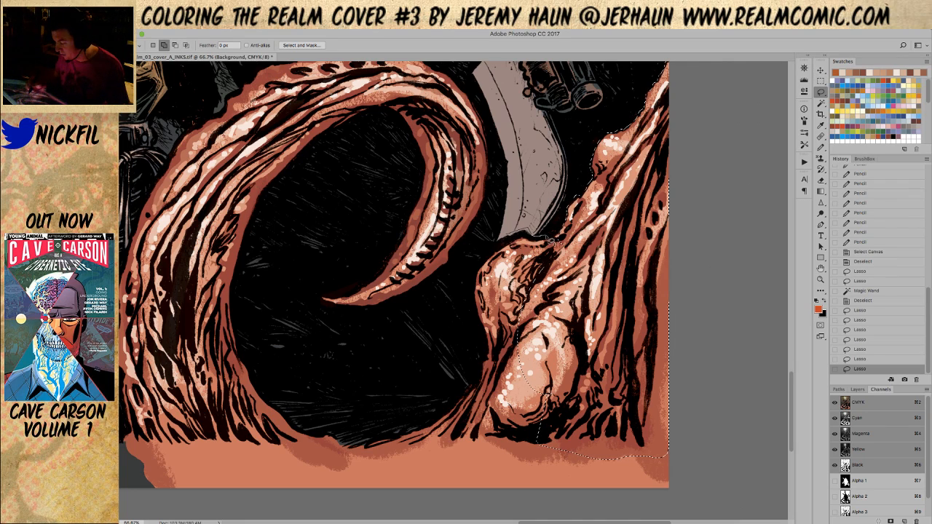
mouse_move(499, 266)
mouse_down()
mouse_move(506, 239)
mouse_move(593, 153)
mouse_move(501, 247)
mouse_up()
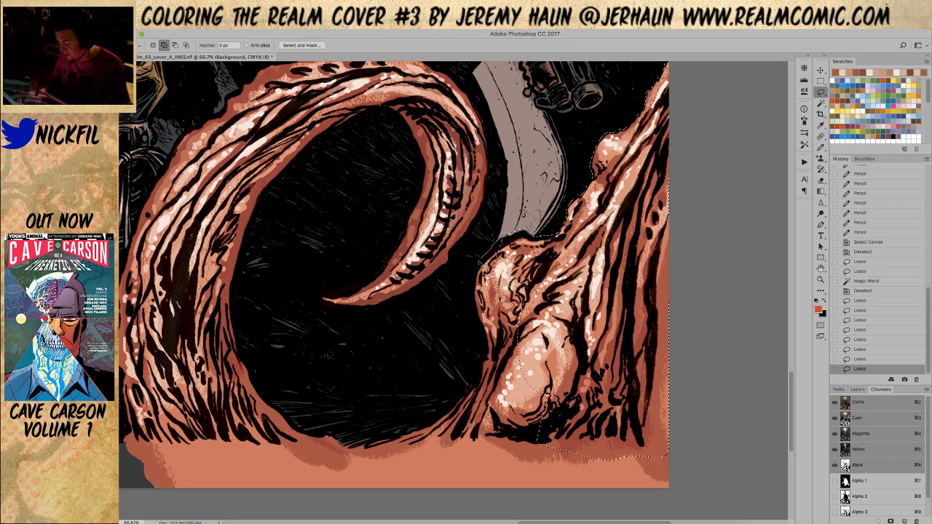
mouse_move(518, 369)
mouse_down()
mouse_move(552, 301)
mouse_move(536, 284)
mouse_up()
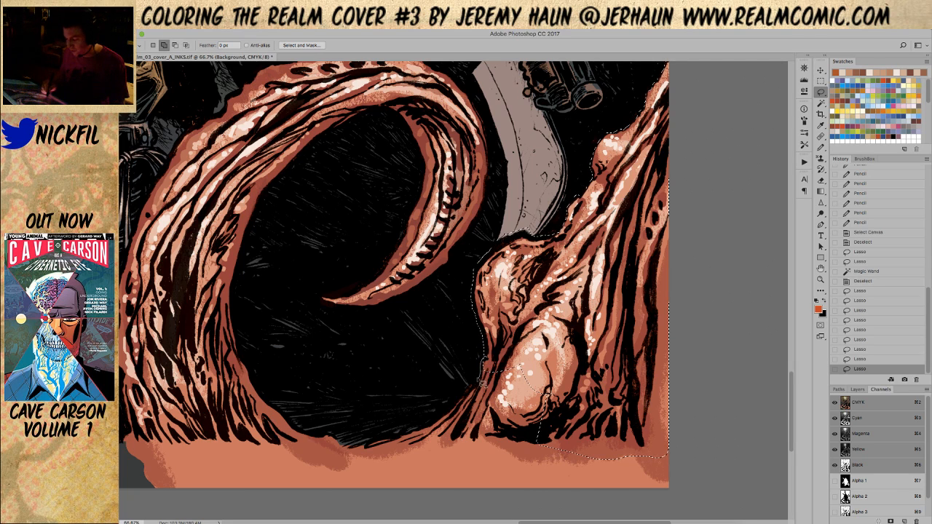
mouse_move(453, 414)
mouse_down()
mouse_move(509, 466)
mouse_move(583, 430)
mouse_up()
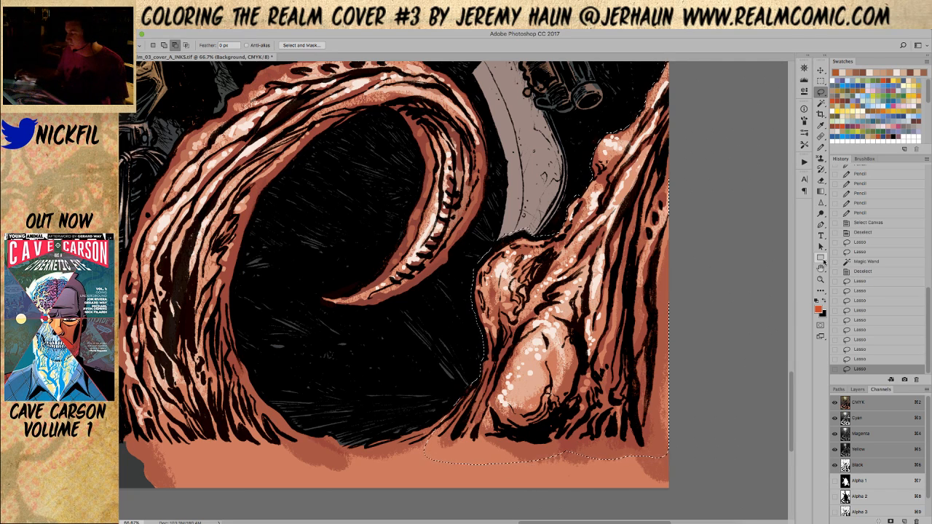
Extend the lasso selection along the flesh-colored ground strip toward the large curled tentacle.
click(821, 268)
drag(437, 396, 520, 337)
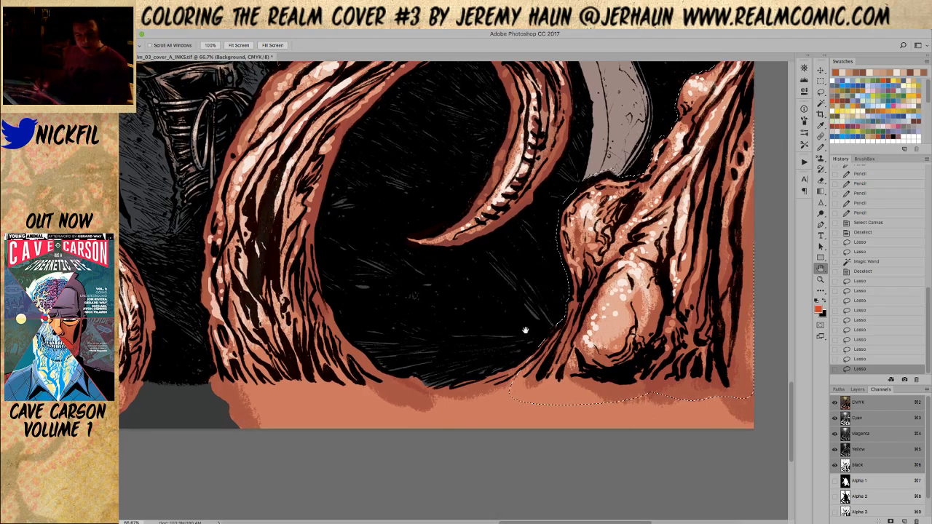
key(l)
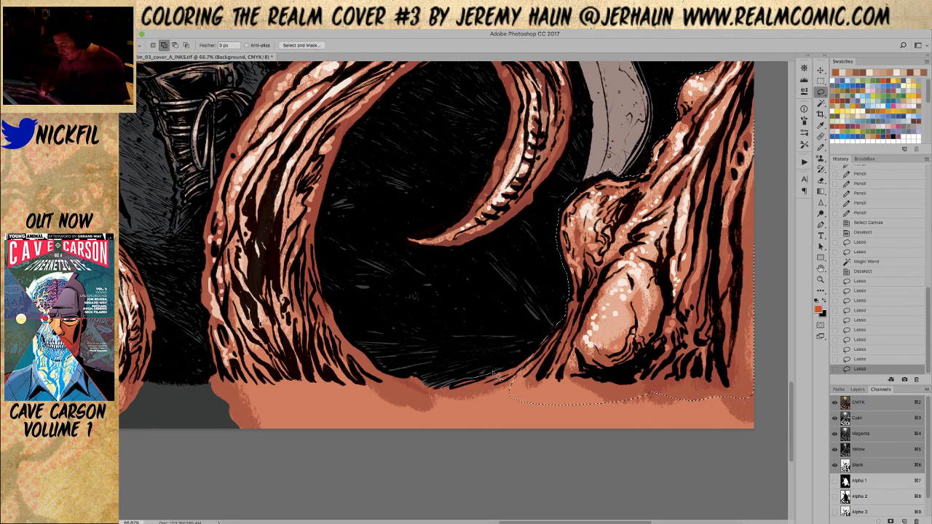
drag(567, 356, 511, 405)
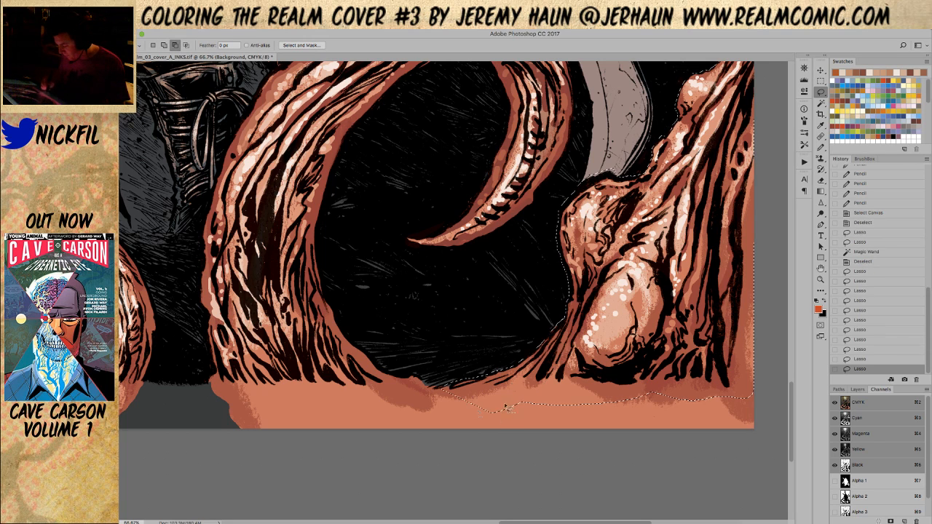
Add the base and outer left side of the large curled tentacle to the lasso selection.
key(space)
mouse_move(393, 373)
mouse_down()
mouse_move(504, 354)
mouse_move(514, 437)
mouse_up()
click(821, 92)
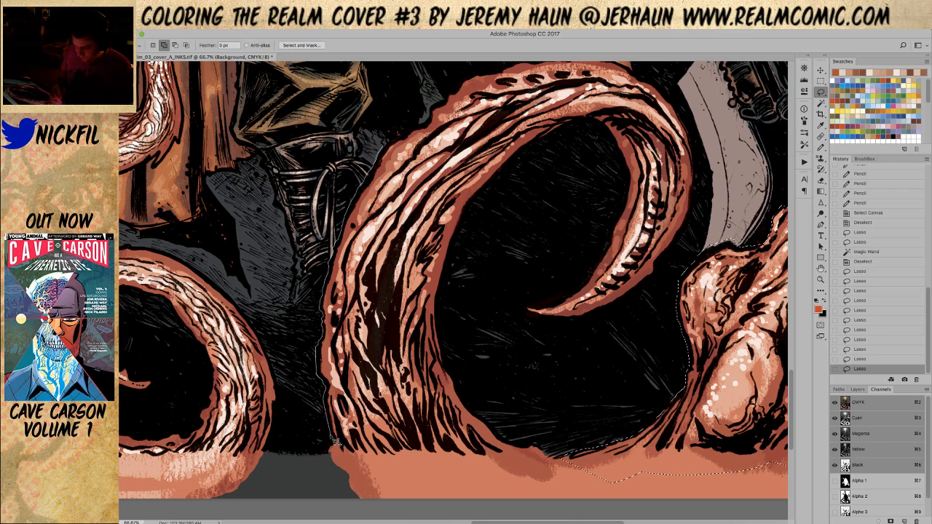
mouse_move(470, 435)
mouse_down()
mouse_move(425, 381)
mouse_move(429, 220)
mouse_up()
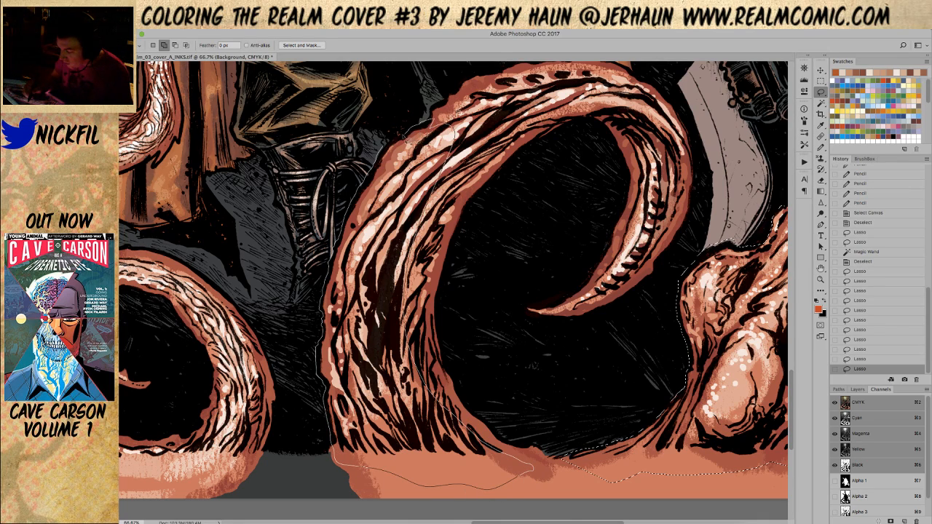
drag(393, 144, 397, 142)
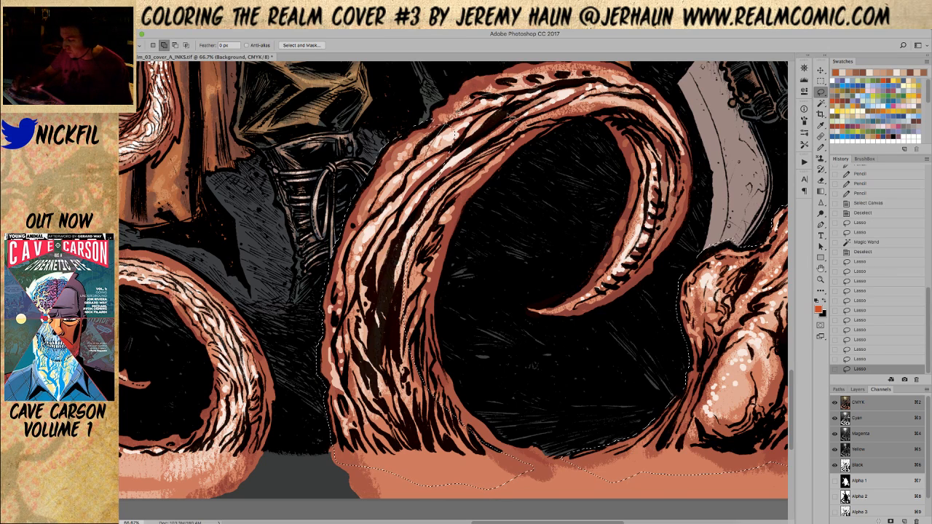
Add the trunk and inner left side of the large curled tentacle, up to the underside of its arch, to the lasso selection.
mouse_move(466, 263)
mouse_down()
mouse_move(444, 223)
mouse_move(484, 183)
mouse_up()
drag(455, 251, 440, 227)
drag(417, 310, 419, 353)
drag(459, 430, 437, 408)
mouse_move(408, 372)
mouse_down()
mouse_move(411, 320)
mouse_move(430, 277)
mouse_move(451, 346)
mouse_up()
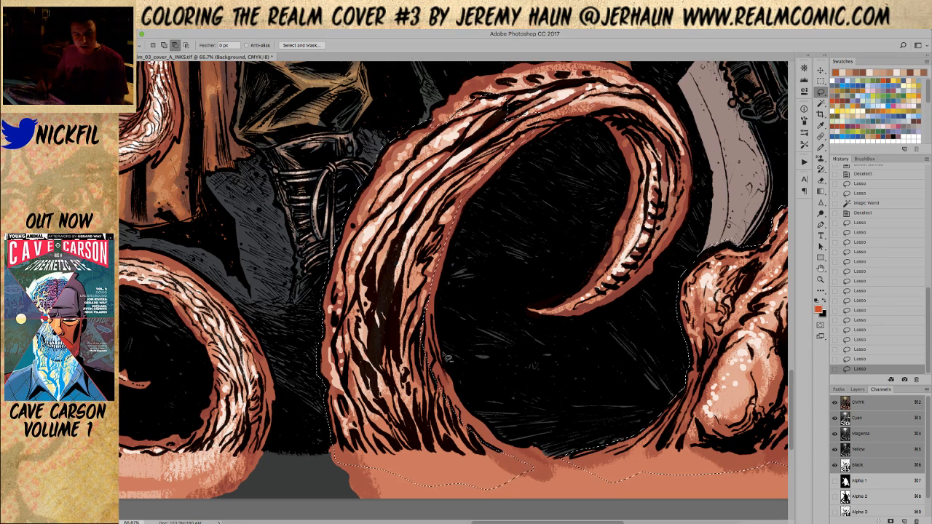
drag(443, 215, 549, 122)
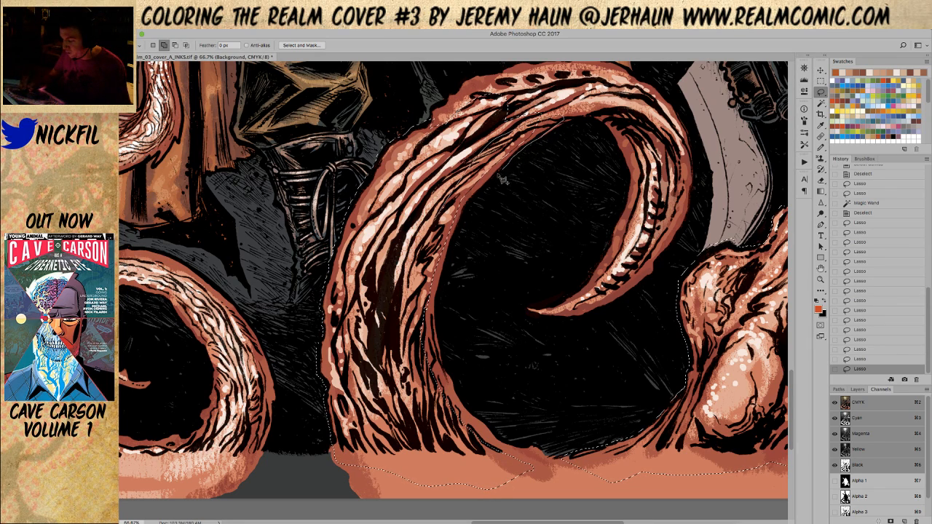
Smooth the selection along the large curled tentacle's inner contour, extending it down to the base at the ground strip.
drag(468, 216, 453, 272)
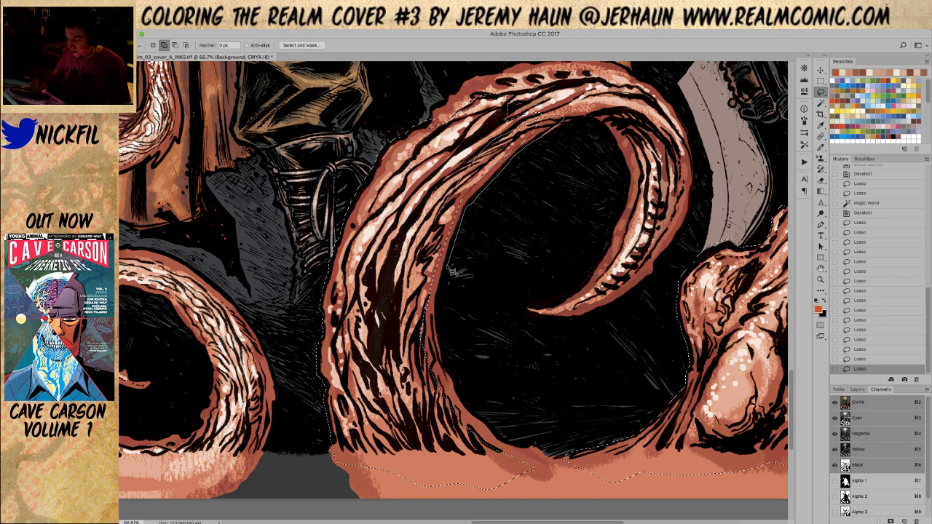
drag(453, 377, 440, 405)
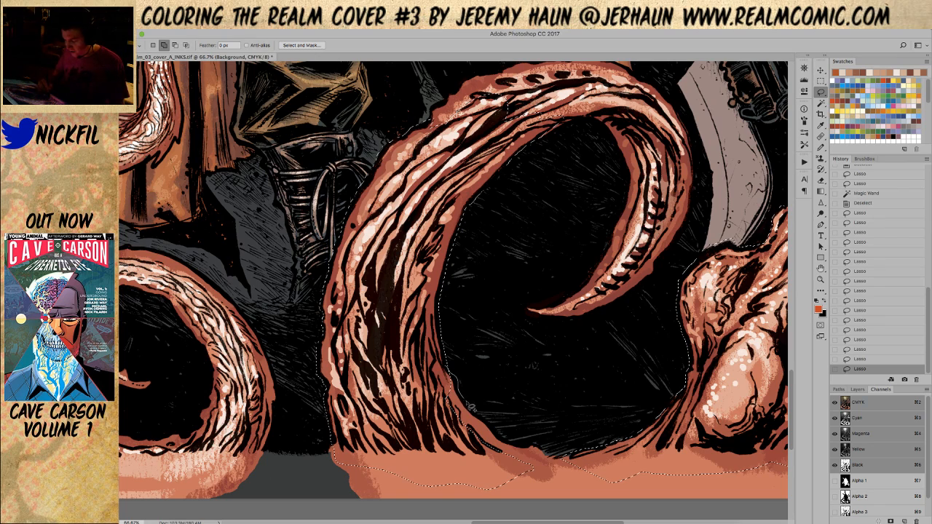
drag(503, 460, 446, 373)
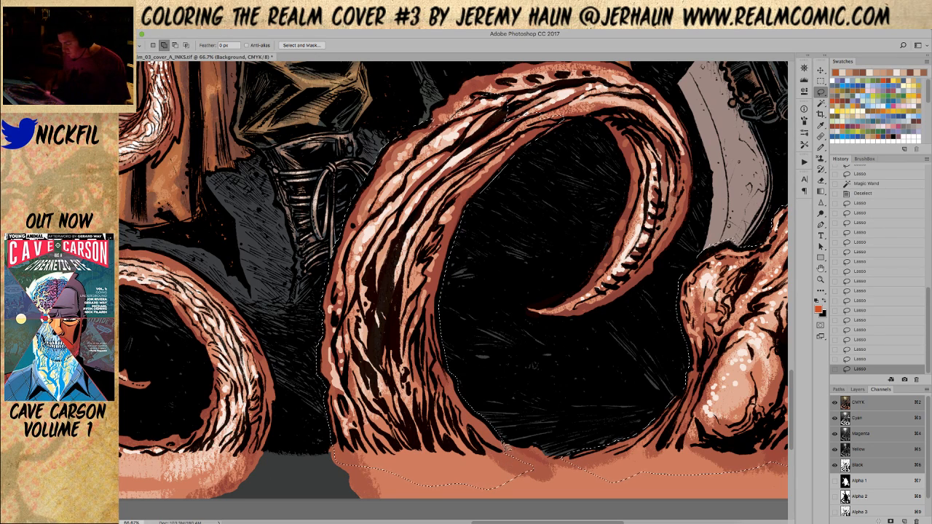
mouse_move(547, 464)
mouse_down()
mouse_move(504, 446)
mouse_move(559, 463)
mouse_move(537, 469)
mouse_move(556, 462)
mouse_up()
Add the top of the large curled tentacle's arch to the selection and fill the gap along its underside.
drag(493, 180, 456, 347)
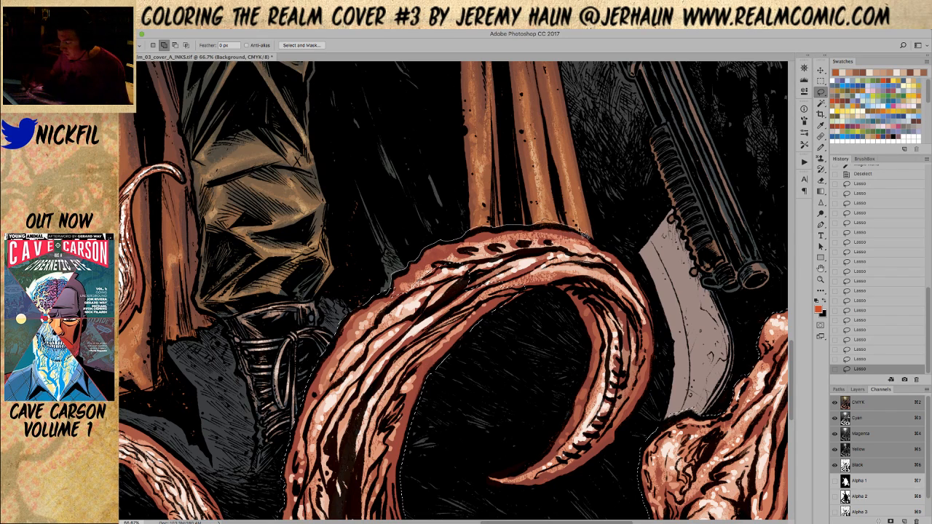
key(alt)
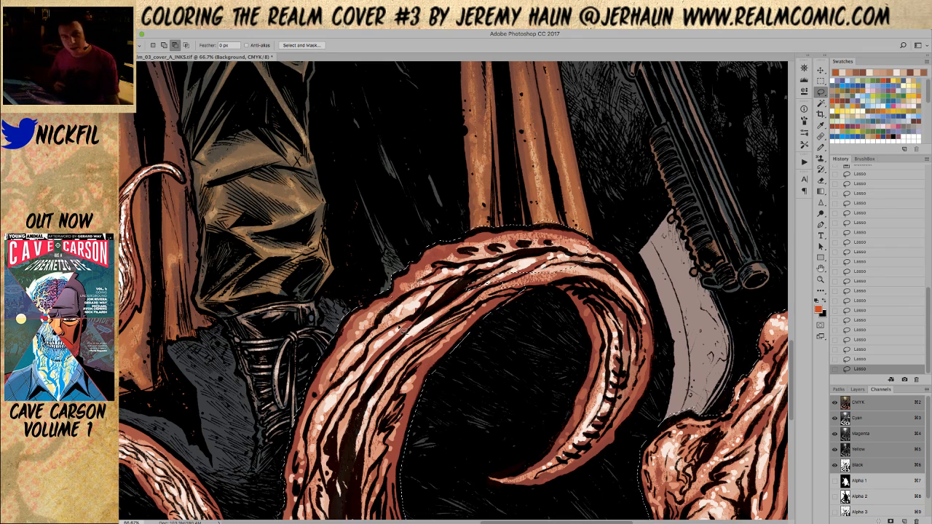
drag(501, 274, 482, 313)
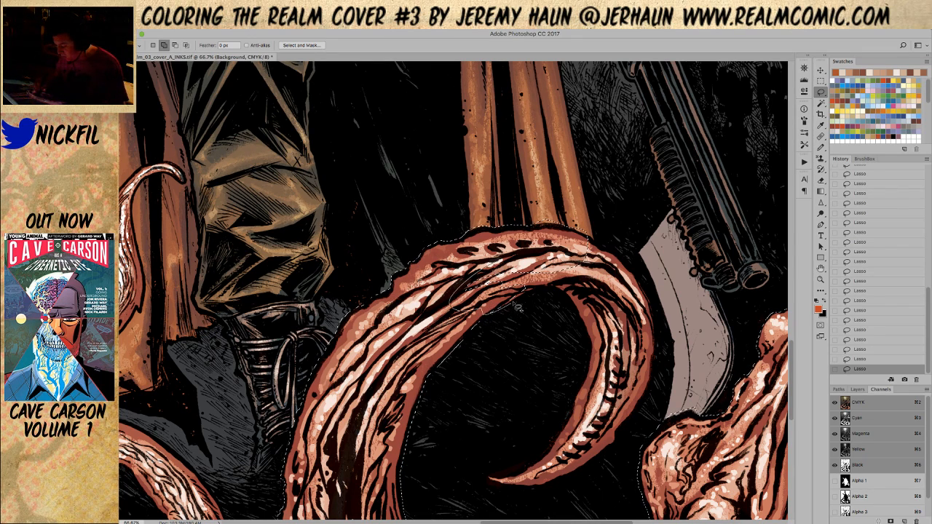
drag(582, 290, 466, 309)
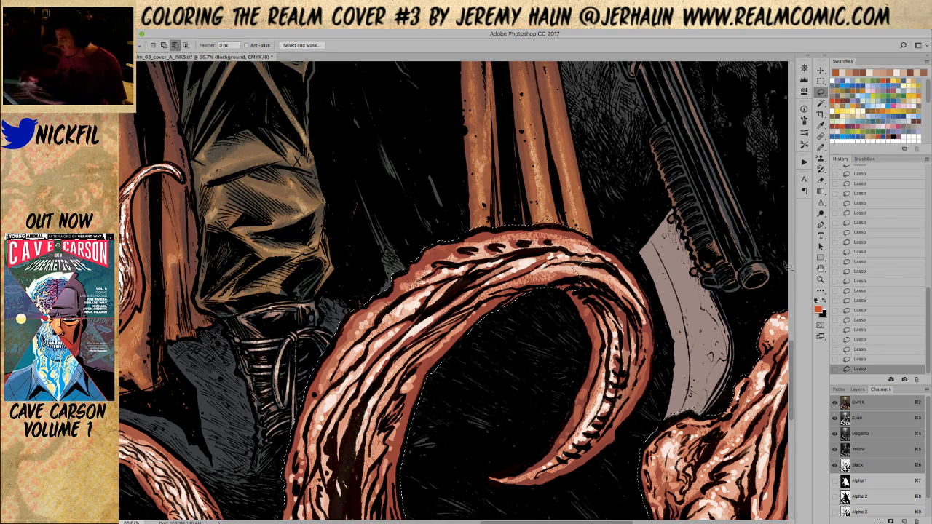
Add the large curled tentacle's outer right curve and hooked tip to the lasso selection.
click(821, 269)
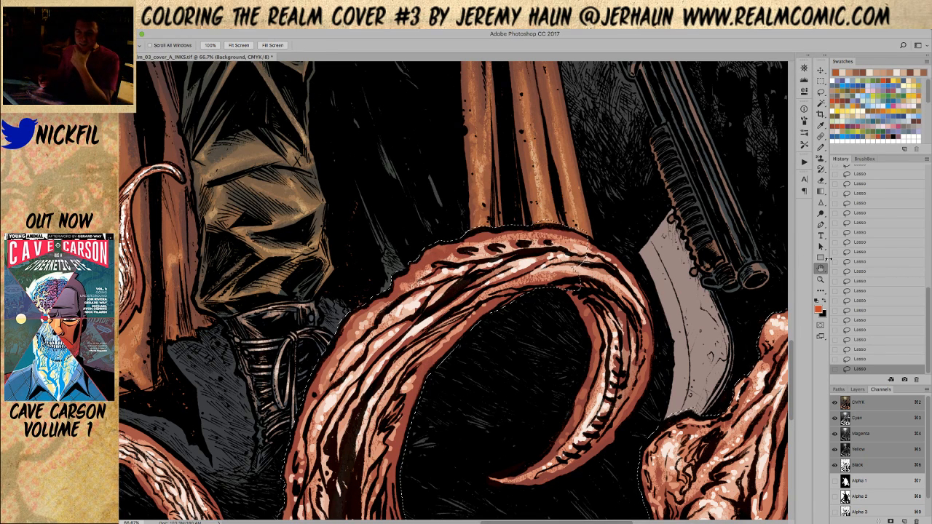
drag(638, 373, 536, 354)
key(l)
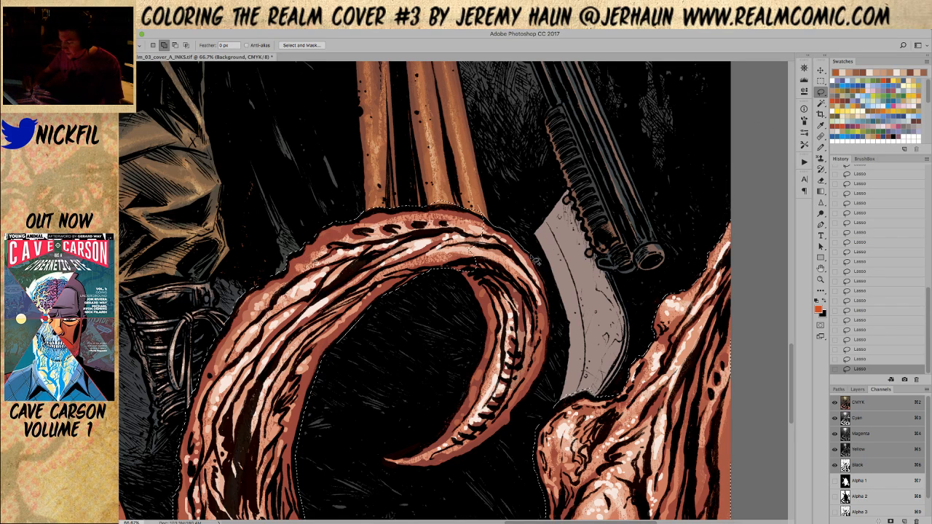
mouse_move(554, 332)
mouse_down()
mouse_move(519, 329)
mouse_move(472, 269)
mouse_move(471, 218)
mouse_move(476, 260)
mouse_move(449, 258)
mouse_up()
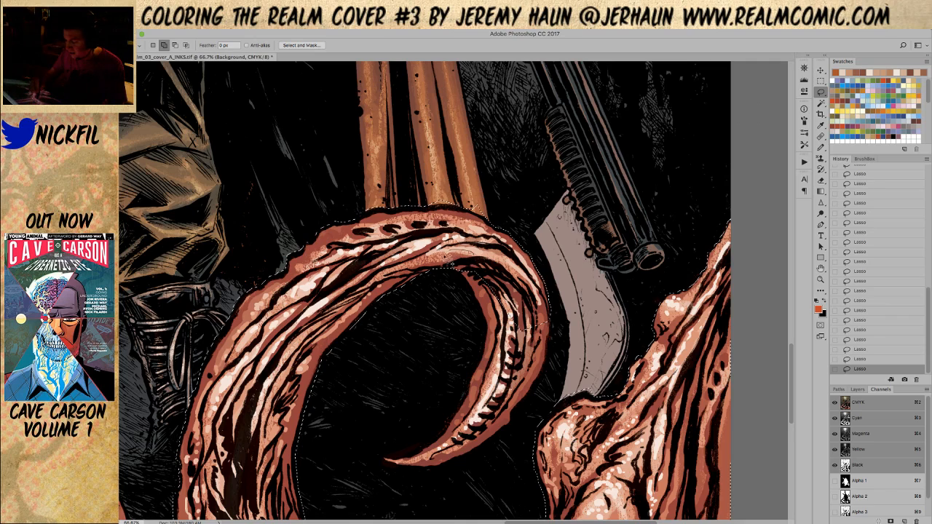
drag(503, 351, 500, 347)
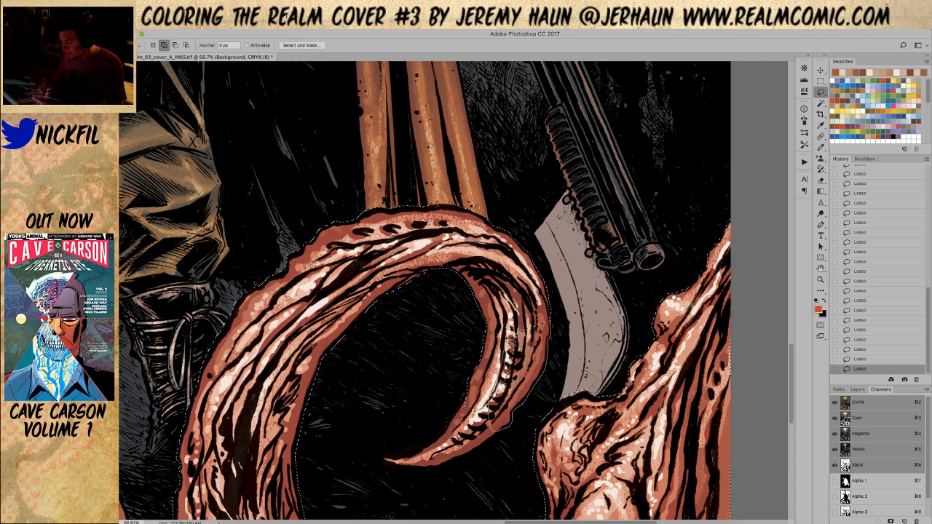
drag(510, 337, 526, 293)
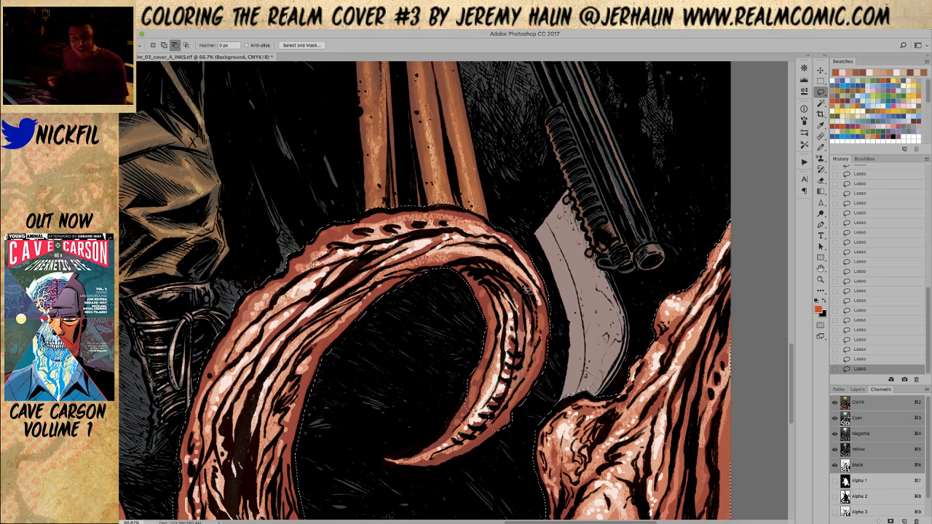
drag(544, 399, 594, 318)
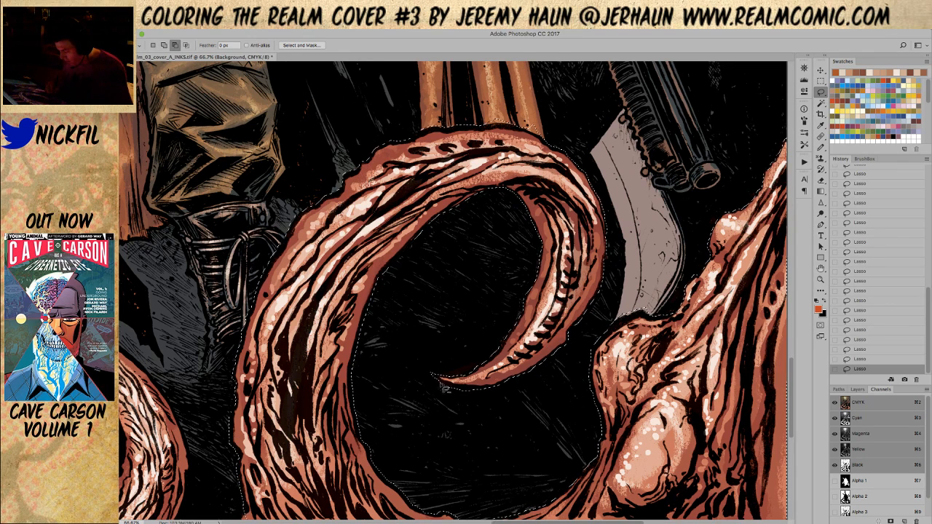
key(shift)
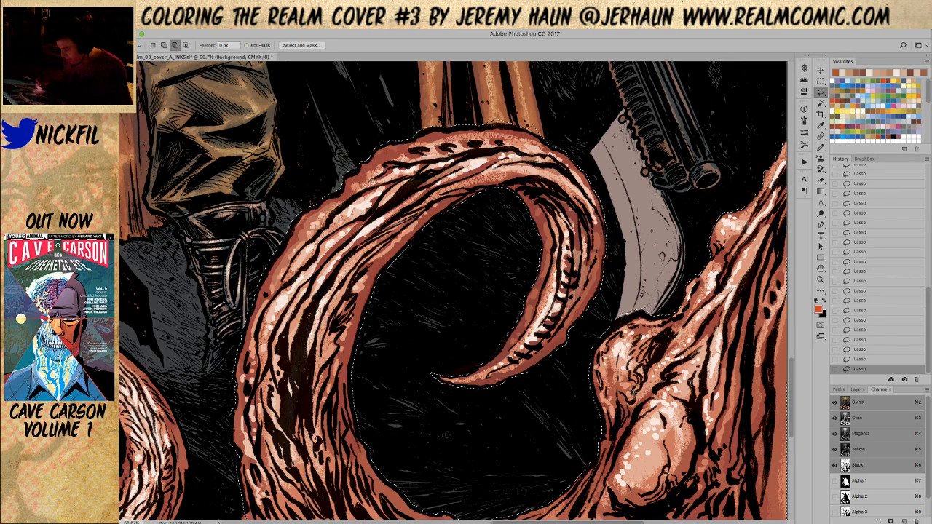
Examine the selection around the large curled tentacle and the remaining tentacles, ending at the one beside the skull-faced figure.
click(820, 279)
alt+click(560, 370)
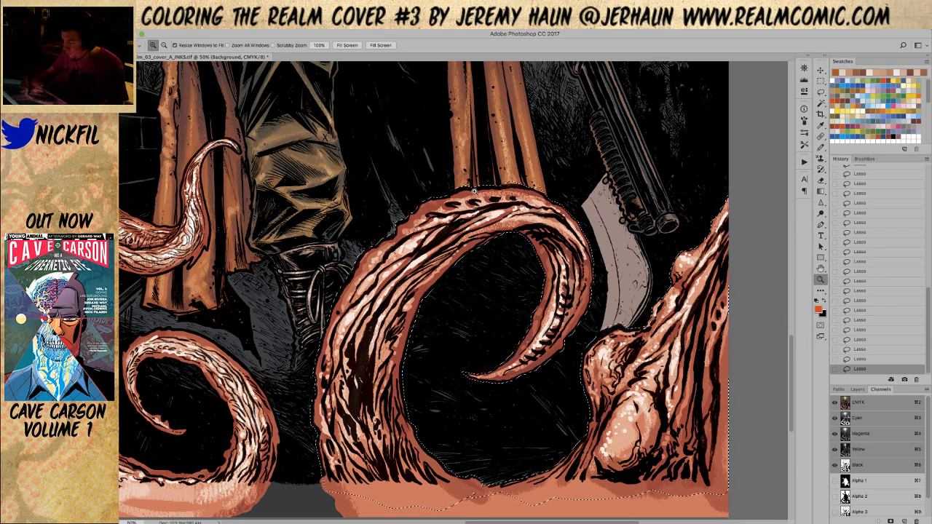
key(l)
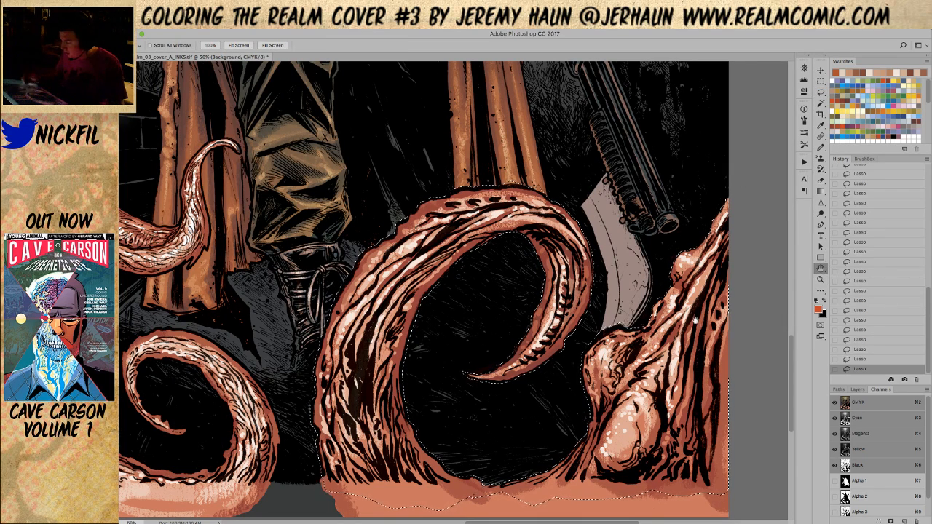
drag(510, 291, 464, 313)
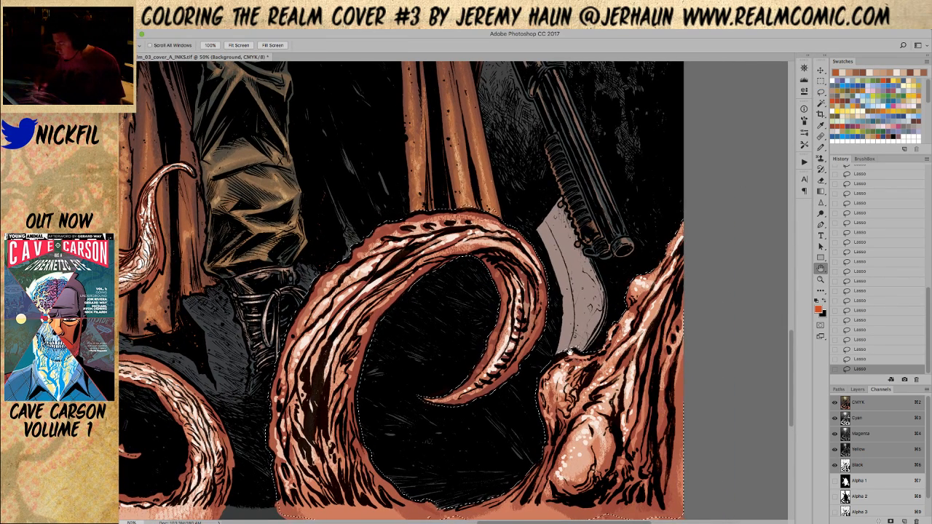
key(l)
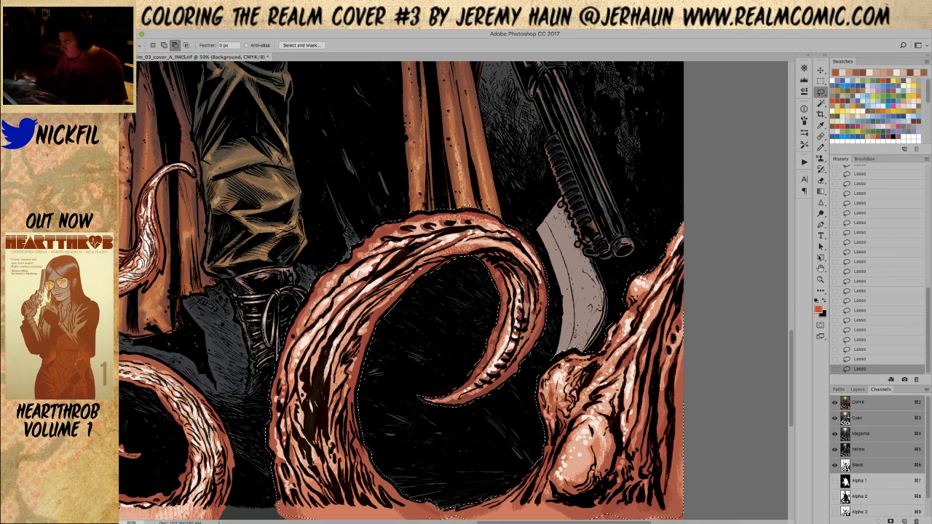
click(821, 268)
drag(395, 424, 585, 403)
drag(437, 396, 577, 367)
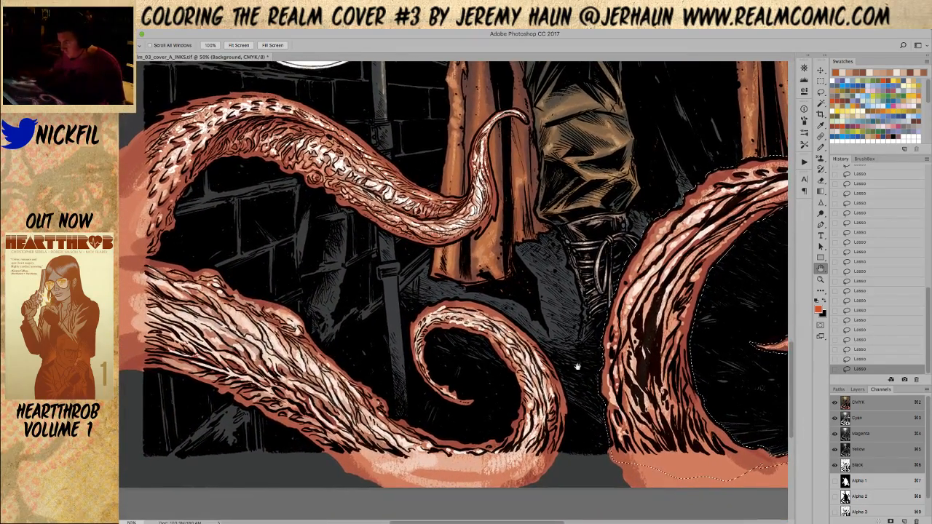
drag(720, 295, 561, 458)
drag(765, 219, 600, 382)
scroll(600, 382, up, 10)
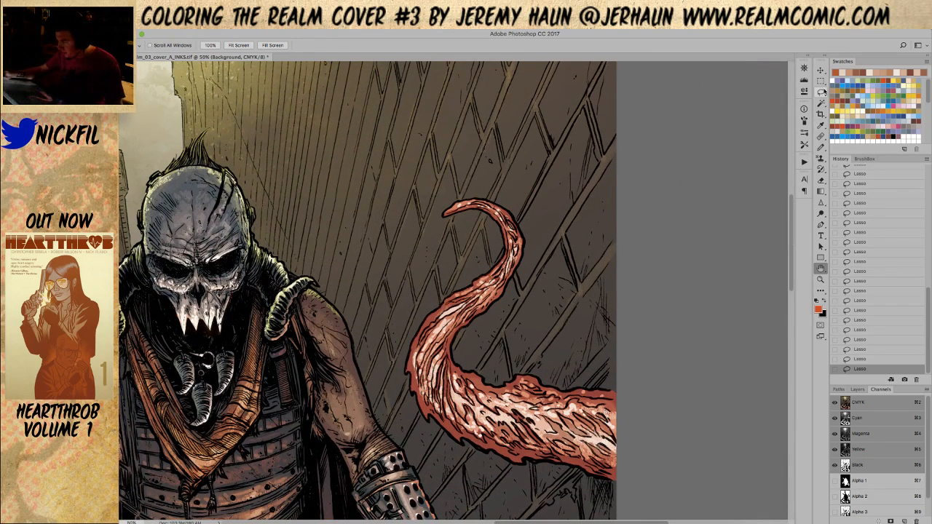
Lasso the tip and upper curve of the tentacle beside the skull-faced figure, adding them to the selection.
key(l)
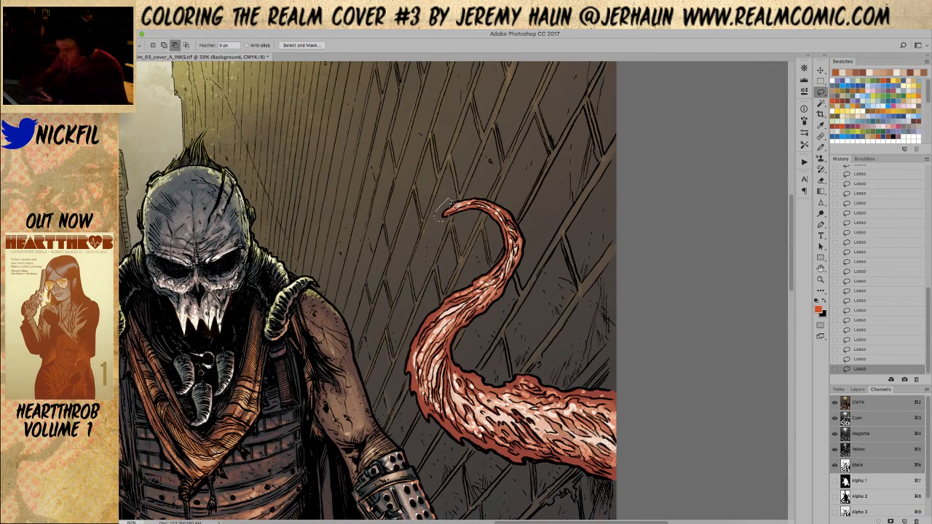
click(821, 279)
click(466, 212)
key(l)
mouse_move(390, 151)
mouse_down()
mouse_move(342, 191)
mouse_move(394, 219)
mouse_up()
drag(488, 135, 452, 151)
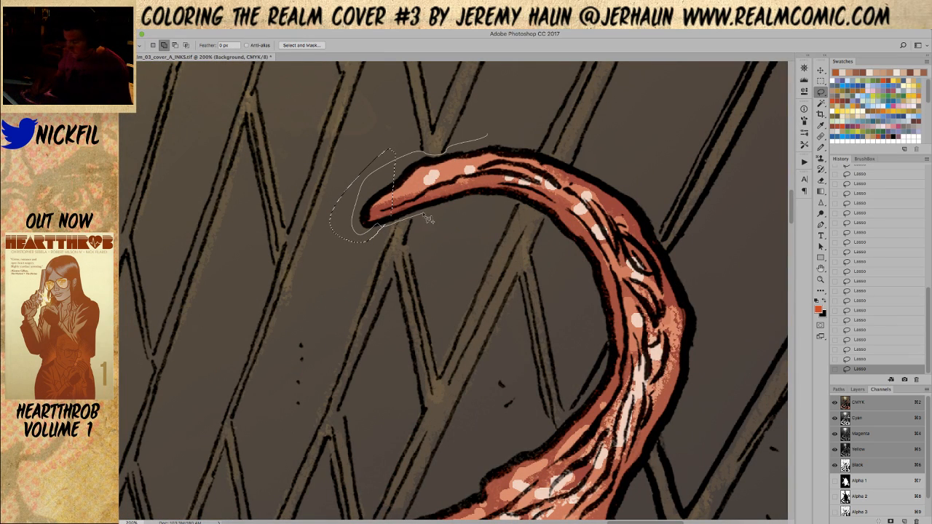
drag(524, 184, 525, 182)
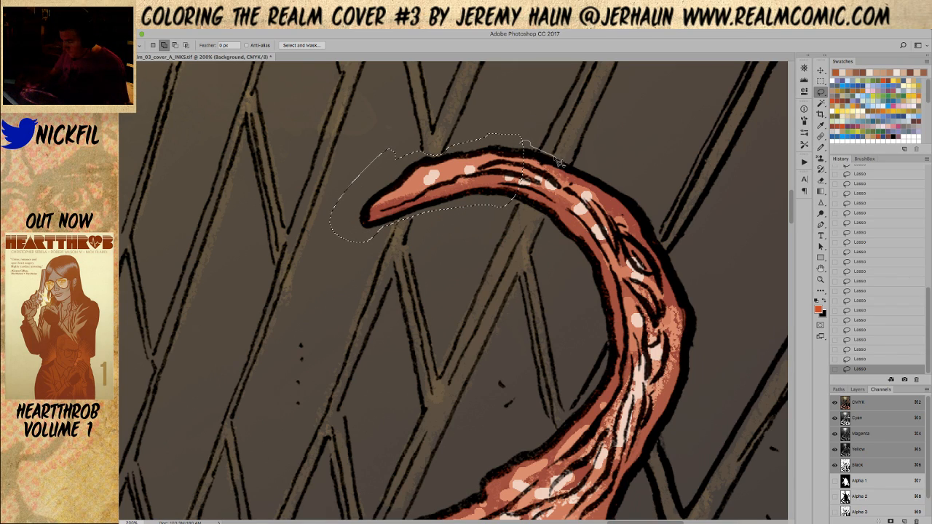
mouse_move(642, 206)
mouse_down()
mouse_move(591, 295)
mouse_move(555, 245)
mouse_up()
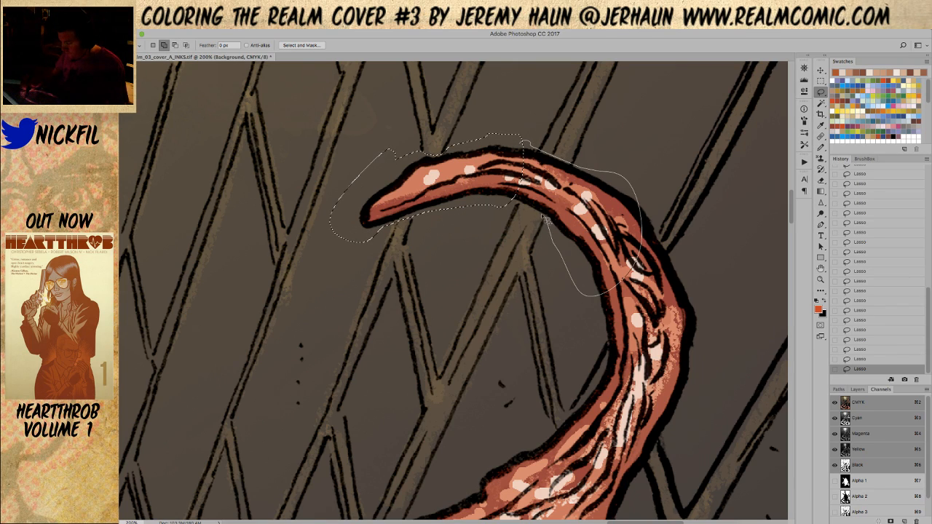
drag(472, 204, 474, 206)
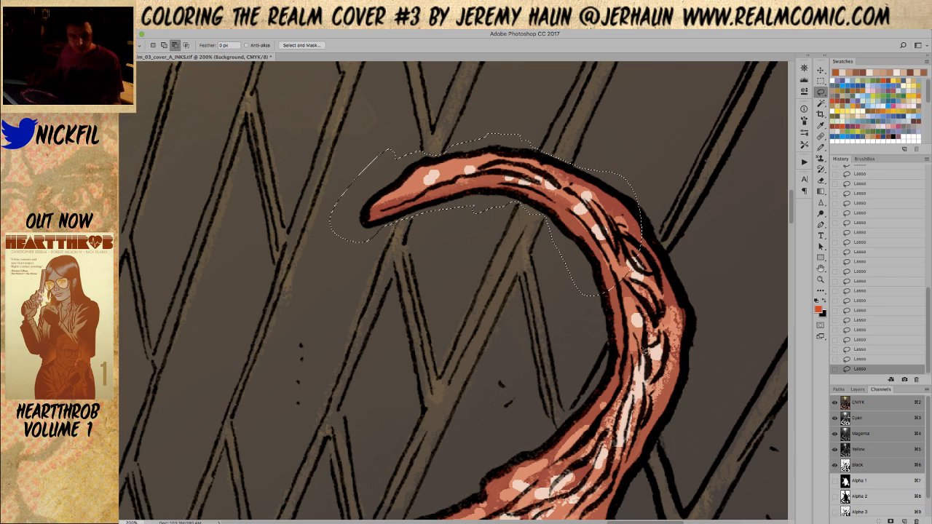
Extend the lasso selection around the bend below the tip of the tentacle beside the skull-faced figure, covering both edges.
key(space)
drag(659, 415, 585, 317)
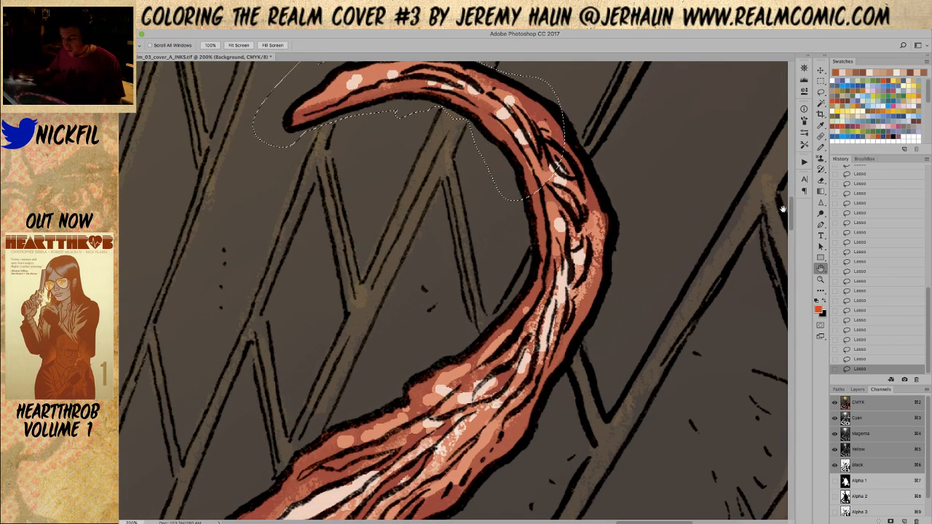
drag(509, 168, 533, 247)
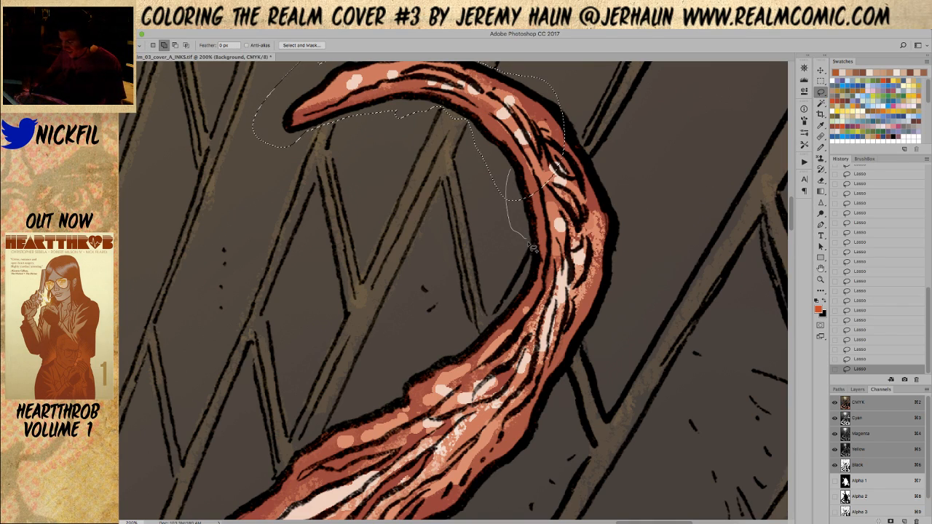
drag(516, 297, 503, 318)
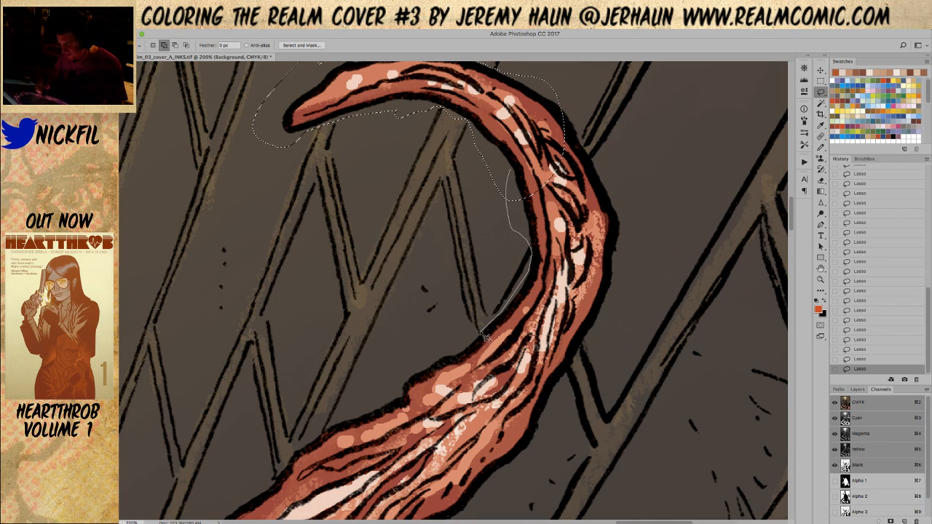
mouse_move(429, 353)
mouse_down()
mouse_move(464, 486)
mouse_move(536, 454)
mouse_move(565, 406)
mouse_up()
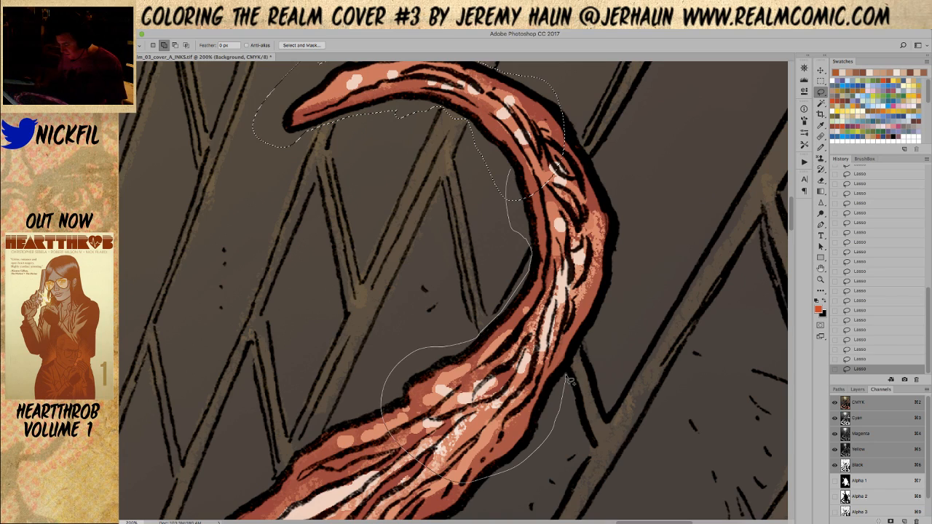
drag(625, 305, 608, 172)
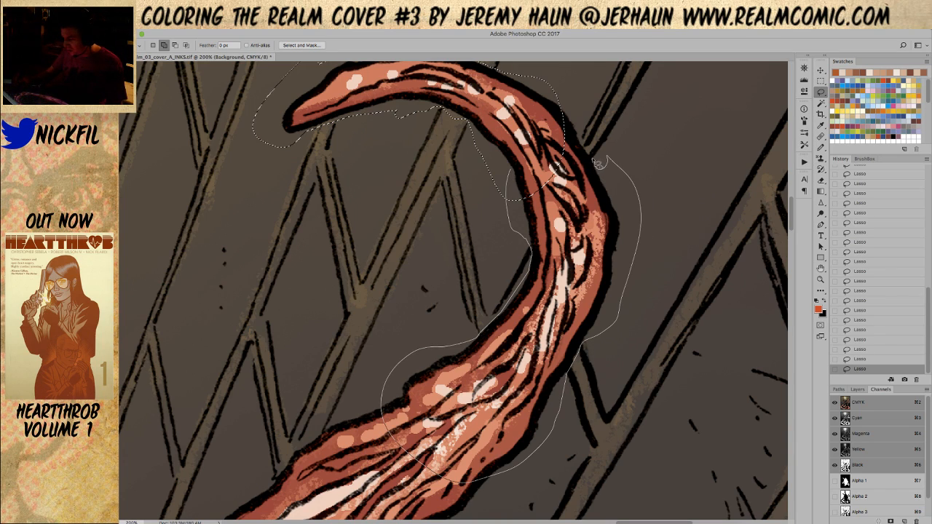
drag(577, 123, 564, 106)
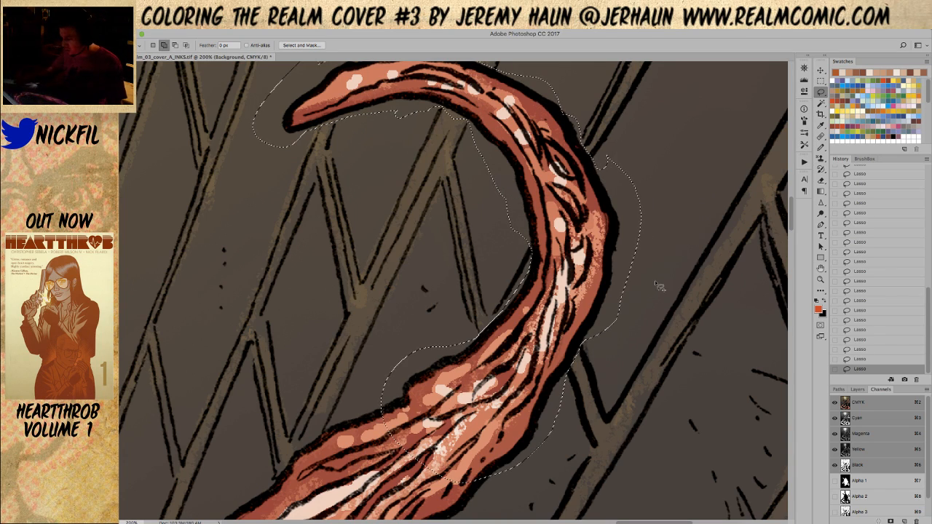
Extend the lasso selection down both sides of the tentacle's widening middle section toward its lower bend.
key(space)
mouse_move(544, 396)
mouse_down()
mouse_move(588, 287)
mouse_move(685, 210)
mouse_up()
drag(645, 275, 604, 349)
drag(442, 495, 543, 252)
drag(557, 193, 493, 227)
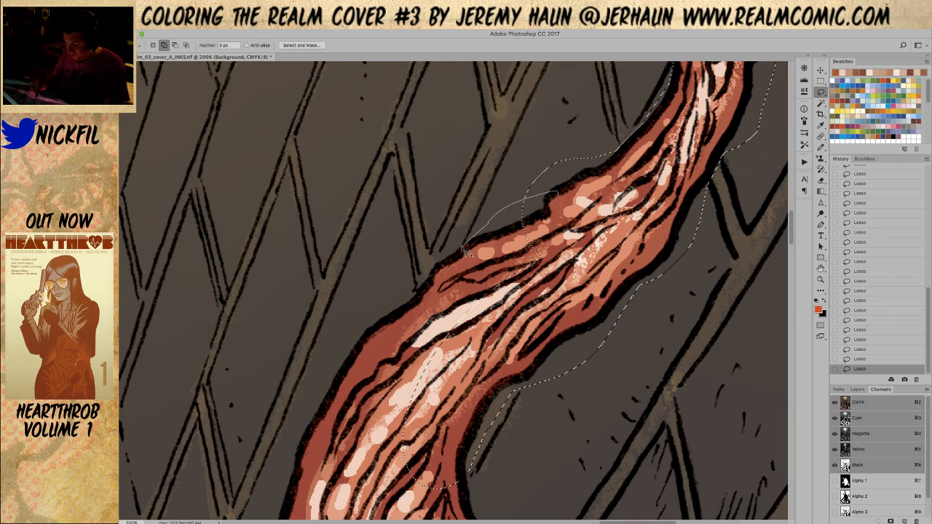
mouse_move(419, 299)
mouse_down()
mouse_move(375, 310)
mouse_move(322, 388)
mouse_move(327, 506)
mouse_up()
key(alt)
key(space)
drag(593, 412, 545, 315)
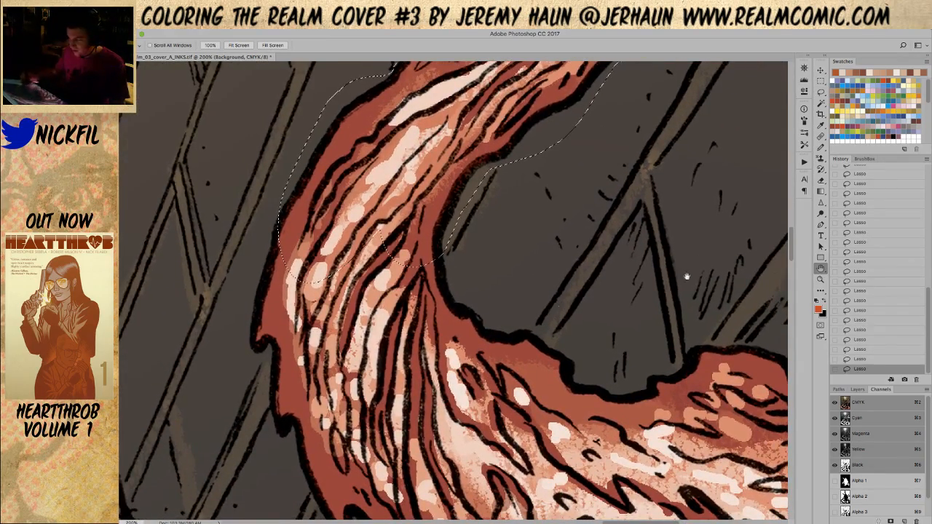
Extend the lasso selection around the lower bend of the tentacle beside the skull-faced figure, covering its inner curve and jagged outer edge.
key(ctrl+space)
ctrl+alt+click(581, 363)
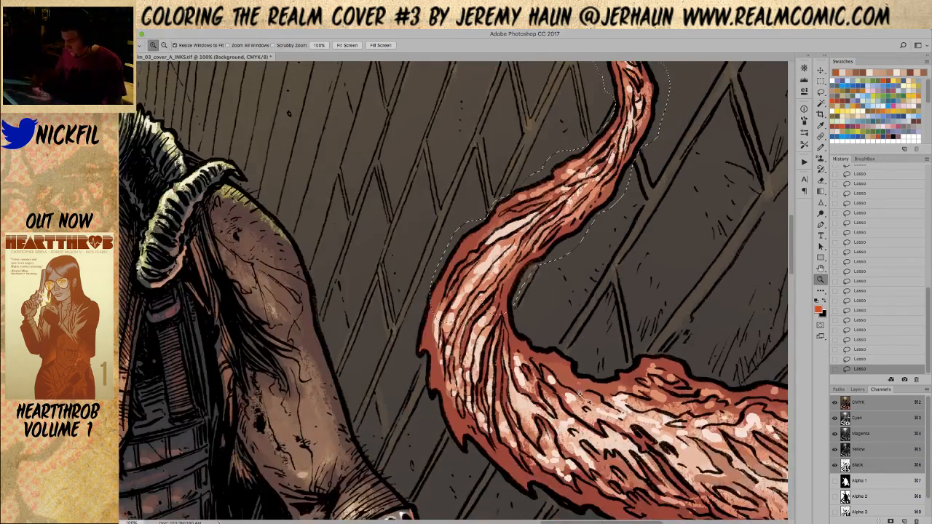
drag(512, 304, 519, 321)
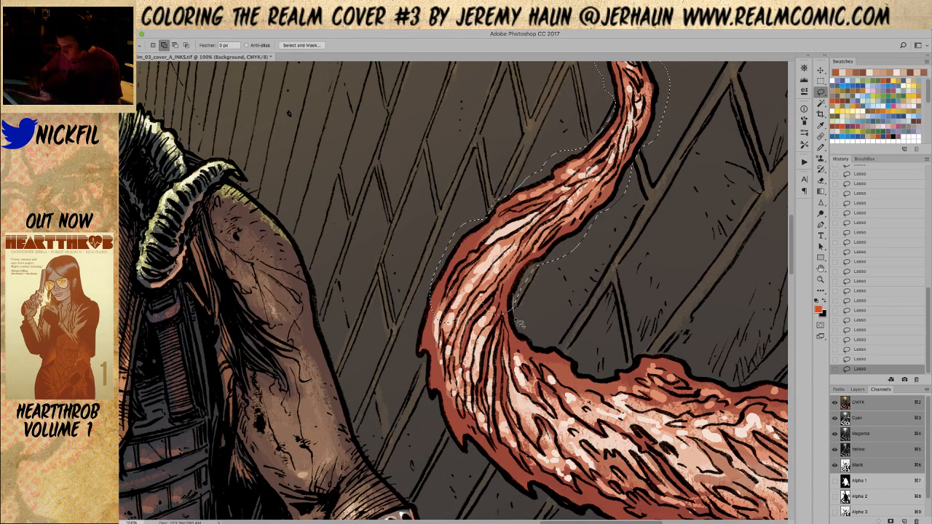
drag(472, 418, 436, 326)
drag(435, 277, 414, 322)
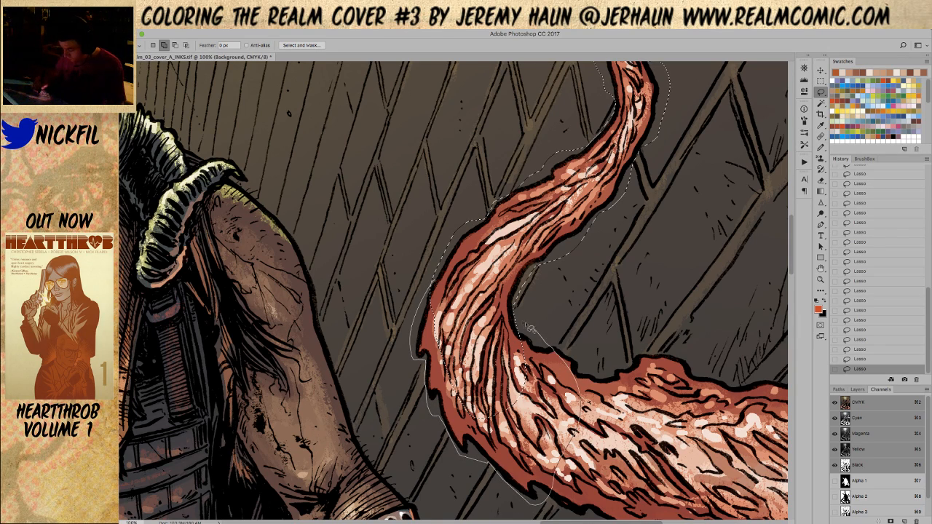
Extend the lasso selection along the upper edge of the tentacle's thick base, out past the page border.
key(space)
drag(727, 478, 532, 399)
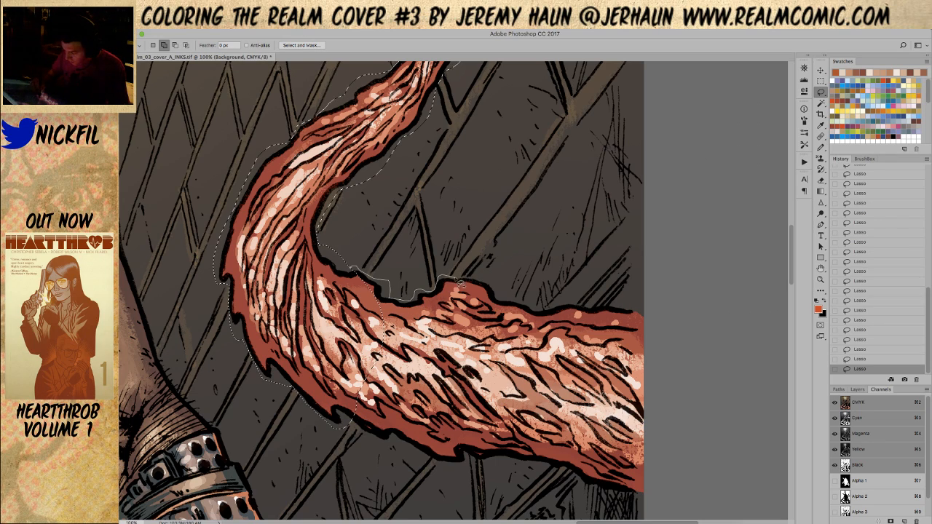
mouse_move(514, 313)
mouse_down()
mouse_move(437, 412)
mouse_move(357, 402)
mouse_up()
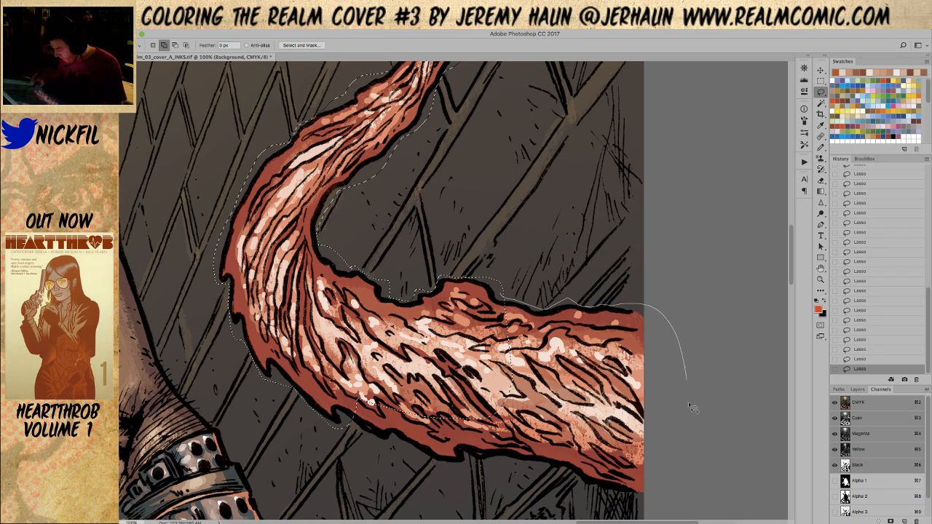
Extend the lasso selection along the jagged underside of the tentacle's thick base to the page border.
key(h)
drag(618, 376, 623, 257)
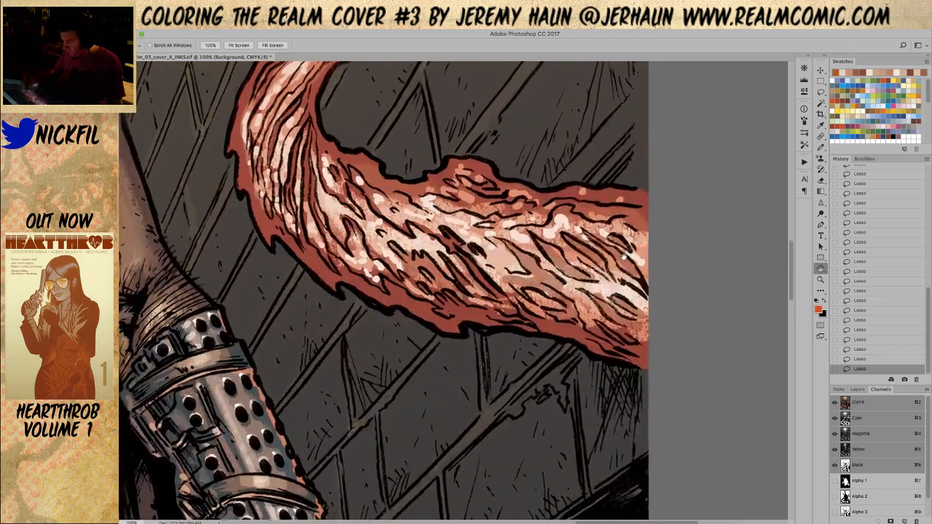
key(shift)
mouse_move(341, 279)
mouse_down()
mouse_move(353, 299)
mouse_move(431, 340)
mouse_move(478, 348)
mouse_move(480, 336)
mouse_move(582, 334)
mouse_up()
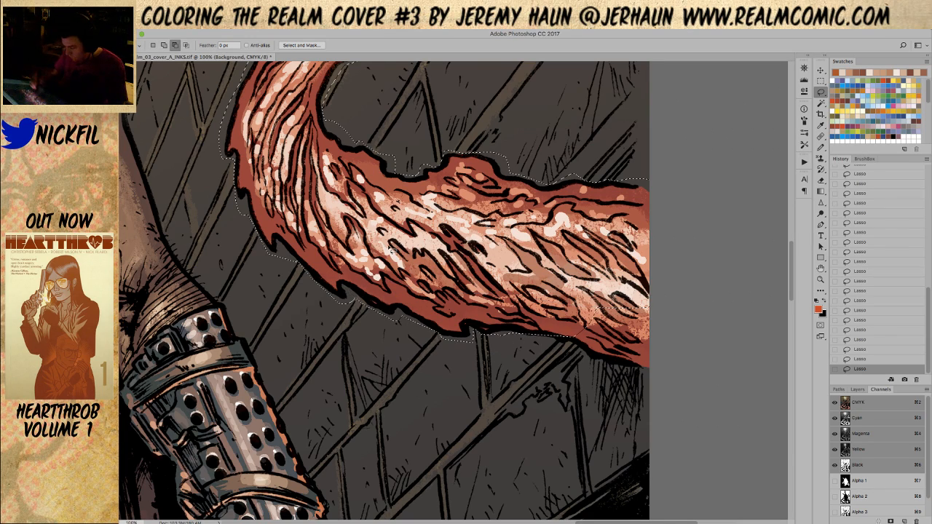
mouse_move(514, 336)
mouse_down()
mouse_move(554, 350)
mouse_move(583, 337)
mouse_move(575, 343)
mouse_move(589, 361)
mouse_move(631, 373)
mouse_move(666, 302)
mouse_move(754, 287)
mouse_up()
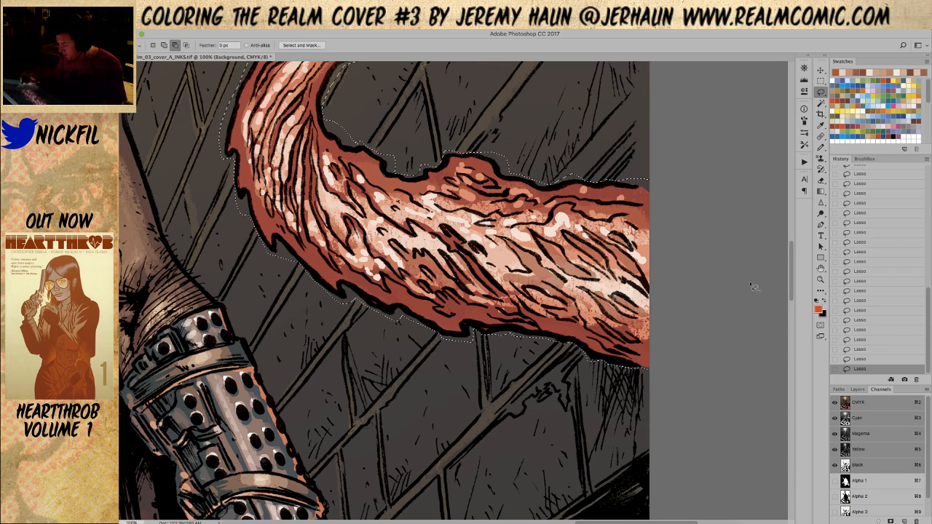
Lasso the curled tip of the arched tentacle below the axe where it overlaps the orange cape, adding it to the selection.
click(821, 278)
alt+click(499, 356)
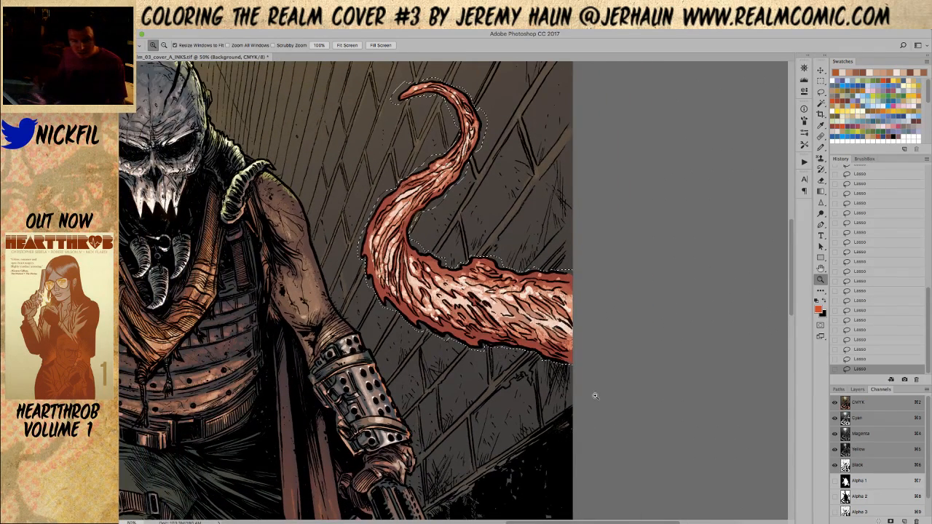
click(821, 268)
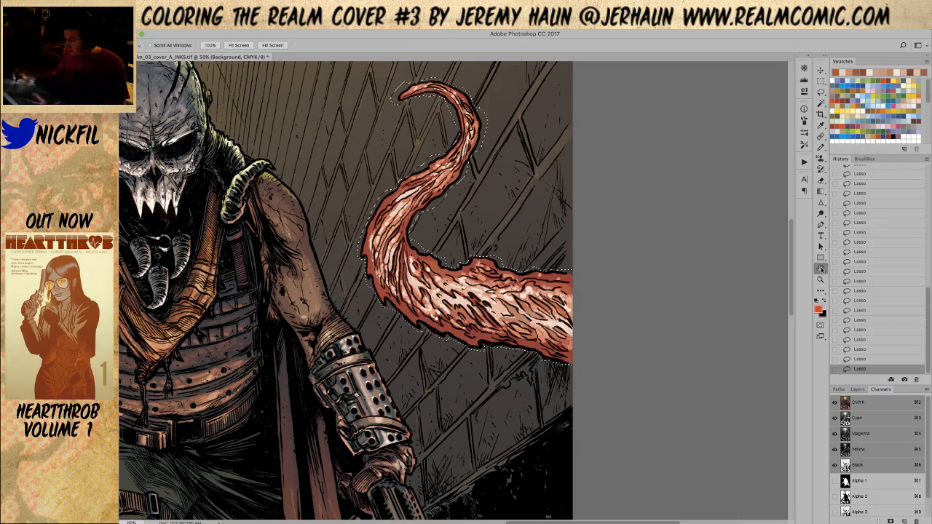
drag(458, 346, 751, 206)
click(821, 91)
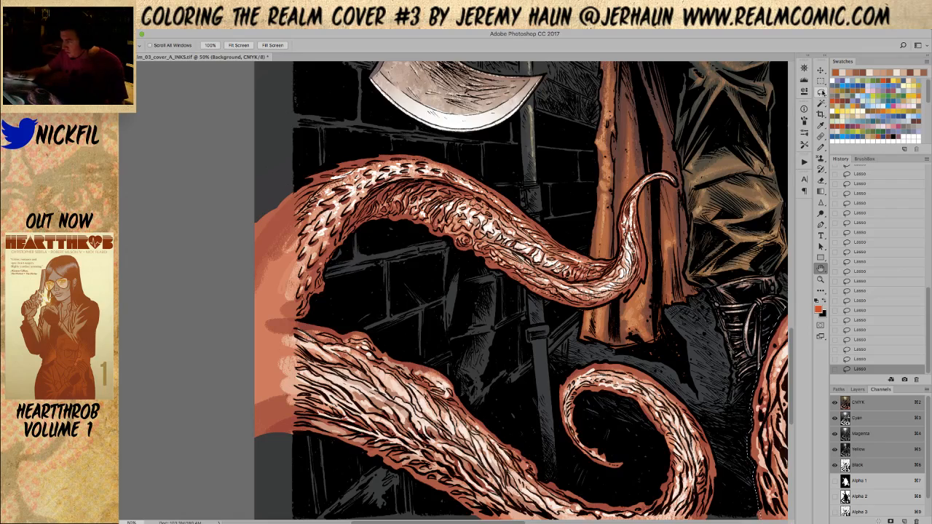
mouse_move(624, 208)
mouse_down()
mouse_move(618, 257)
mouse_move(628, 309)
mouse_move(653, 285)
mouse_move(640, 169)
mouse_up()
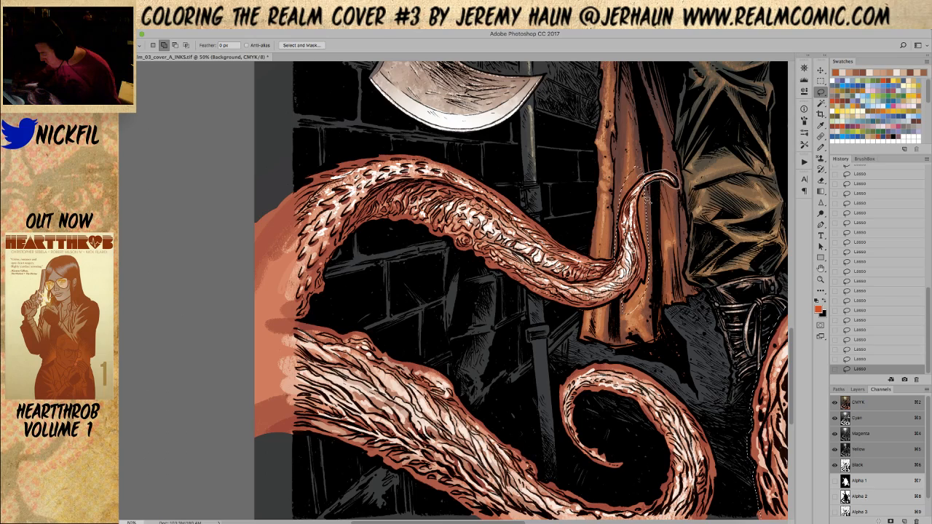
key(alt)
Extend the lasso selection along the upper edge of the arched tentacle, from the cape toward the top of its arch.
click(821, 267)
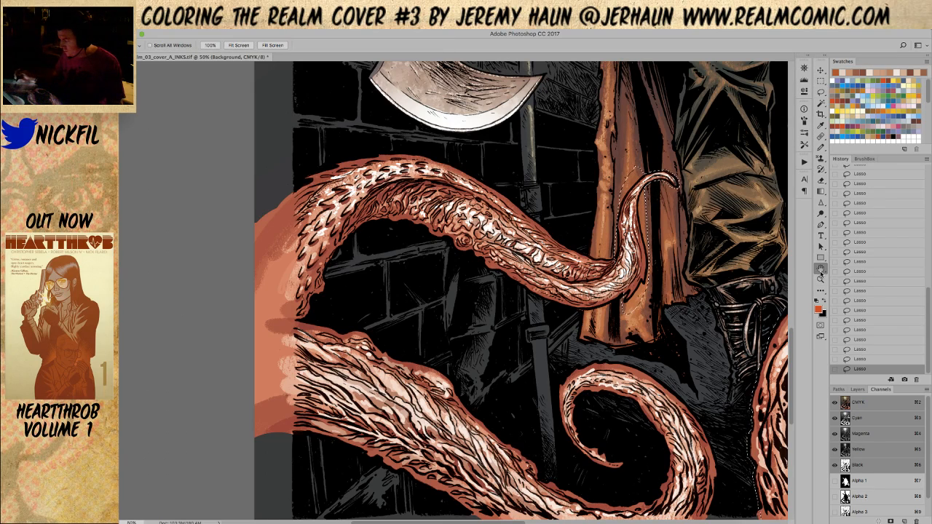
drag(510, 291, 437, 357)
key(z)
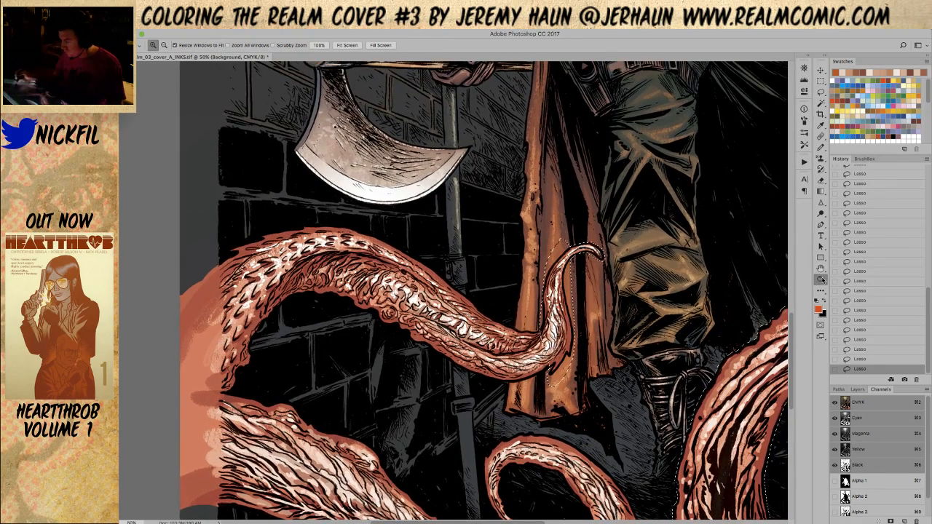
click(503, 339)
key(l)
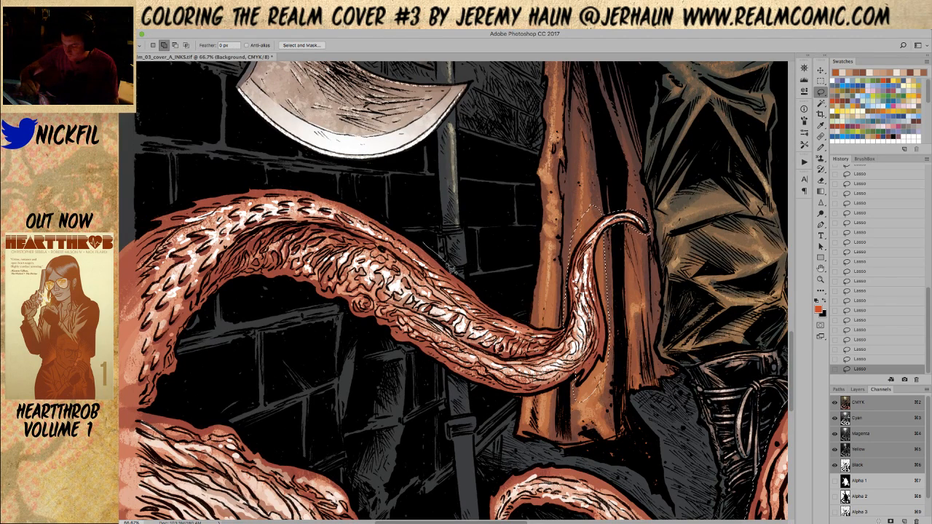
mouse_move(472, 285)
mouse_down()
mouse_move(512, 305)
mouse_move(504, 314)
mouse_move(539, 328)
mouse_move(554, 313)
mouse_move(543, 330)
mouse_move(566, 333)
mouse_move(435, 241)
mouse_move(391, 231)
mouse_up()
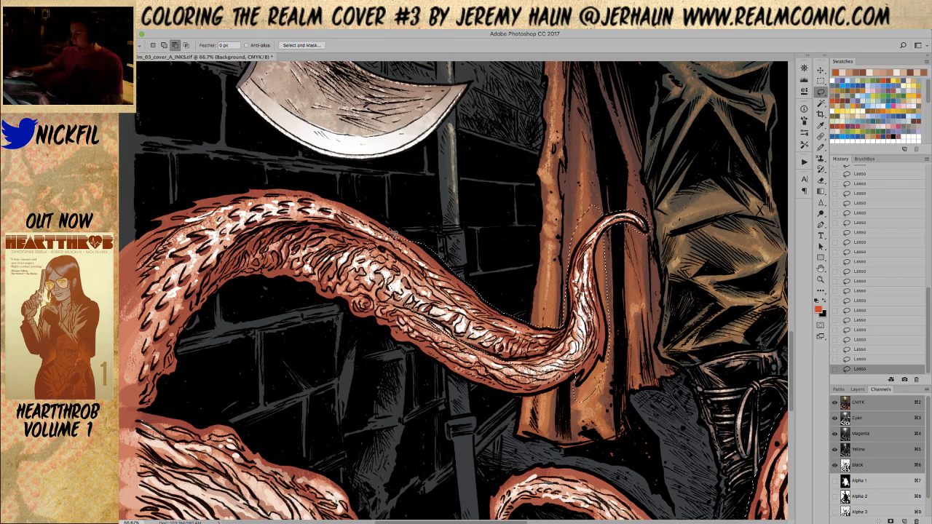
Extend the lasso selection along the underside of the arched tentacle, from the cape back past the vertical pipe.
key(h)
drag(408, 230, 401, 218)
drag(531, 378, 582, 355)
key(l)
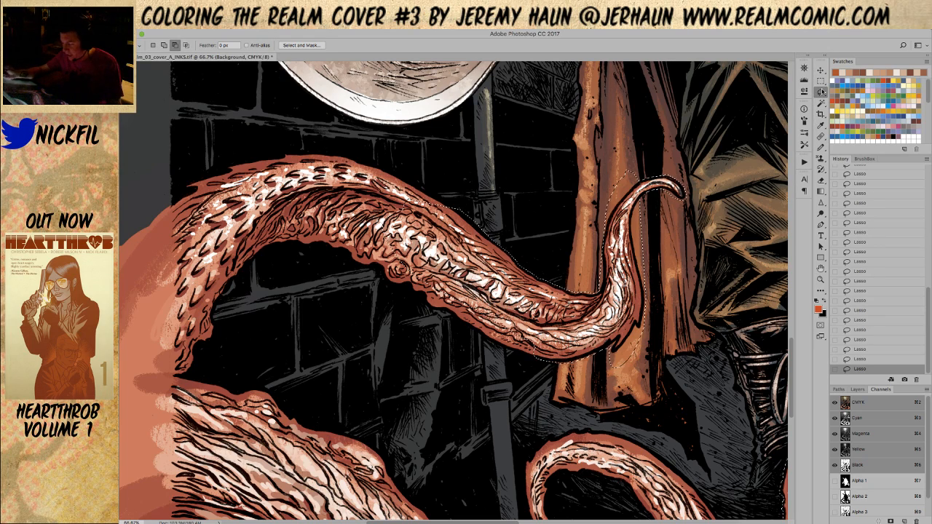
mouse_move(427, 306)
mouse_down()
mouse_move(545, 366)
mouse_move(503, 291)
mouse_up()
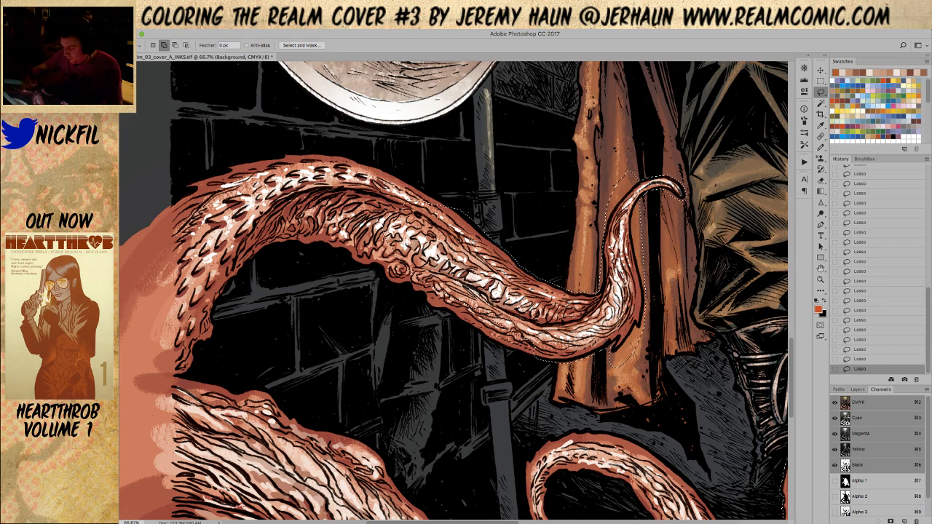
Rotate the canvas view and continue lassoing the arched tentacle around the inside and top of its arch.
key(space)
drag(564, 354, 622, 414)
click(823, 270)
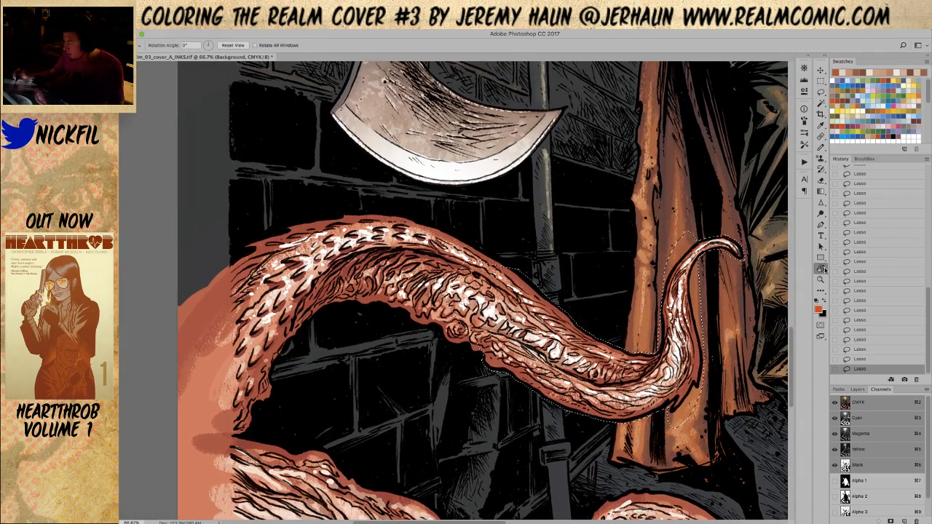
drag(648, 324, 558, 468)
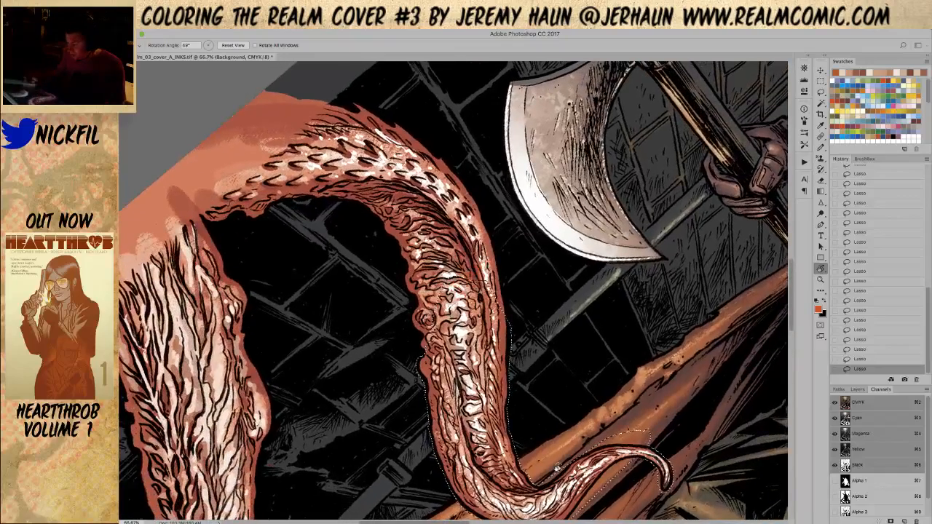
click(821, 92)
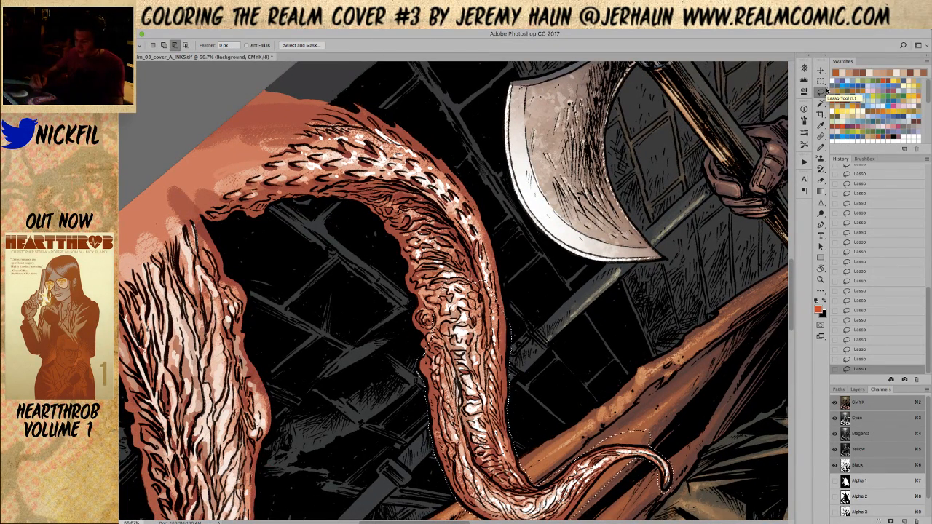
mouse_move(391, 240)
mouse_down()
mouse_move(421, 303)
mouse_move(410, 208)
mouse_move(400, 204)
mouse_up()
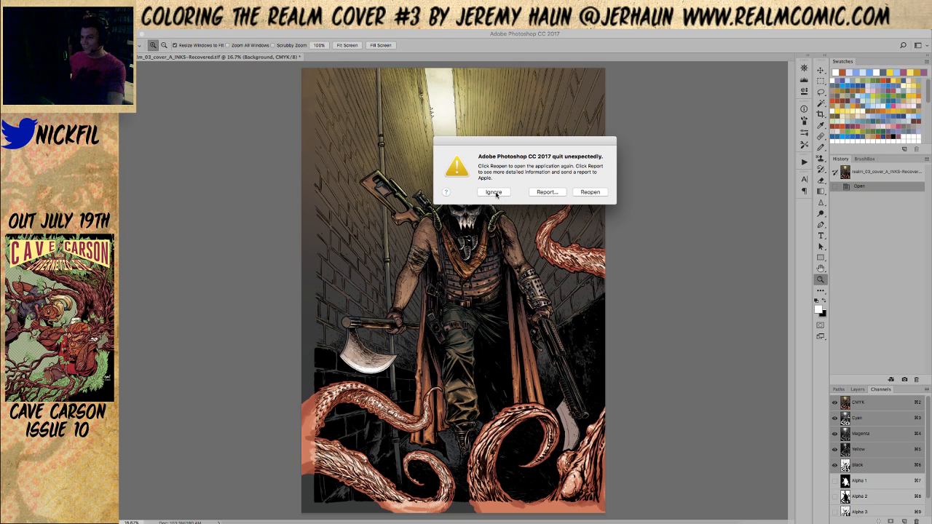
Dismiss the crash report and save the recovered cover over realm_03_cover_A_INKS.tif as a TIFF with LZW image compression and ZIP layer compression.
click(495, 192)
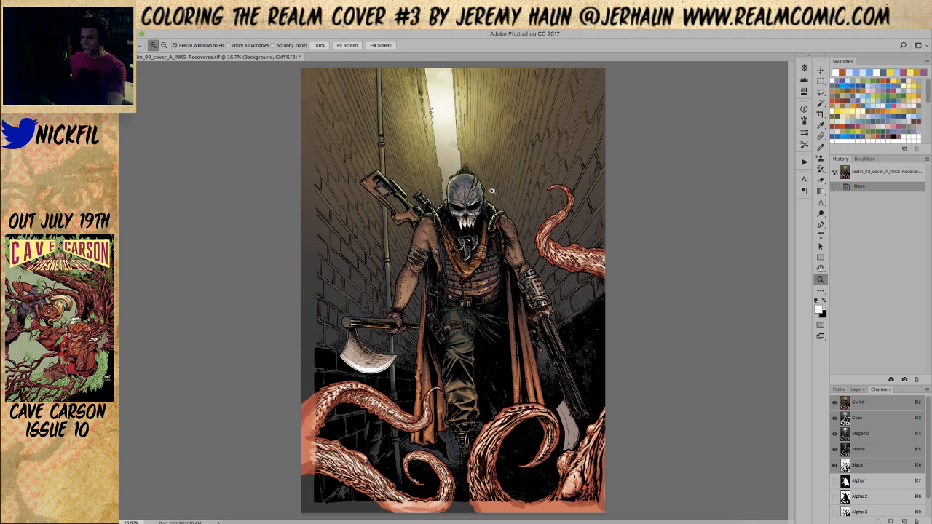
click(410, 374)
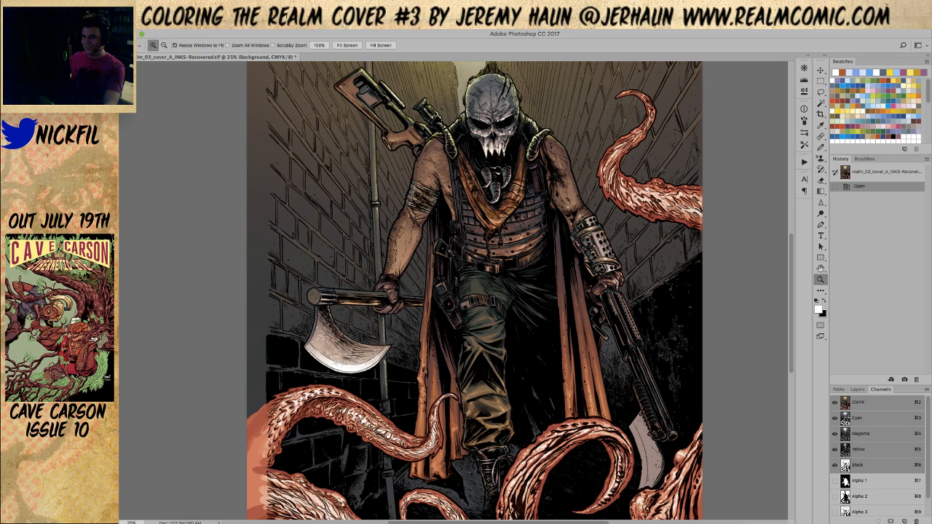
key(super+shift+s)
key(Escape)
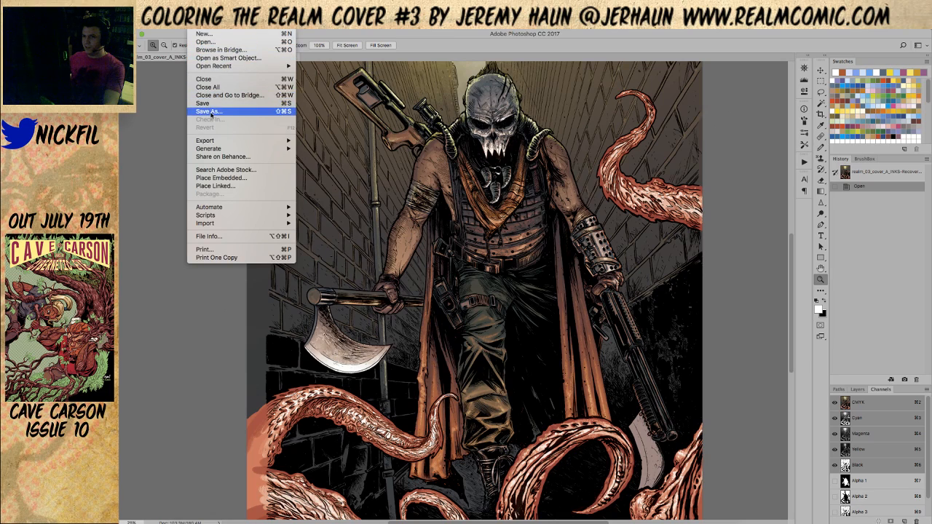
click(316, 150)
key(super+shift+s)
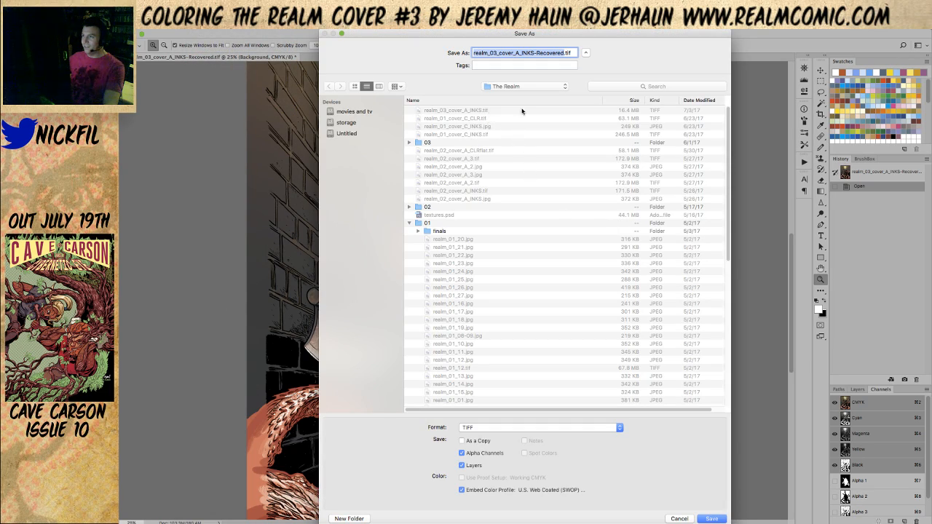
click(447, 111)
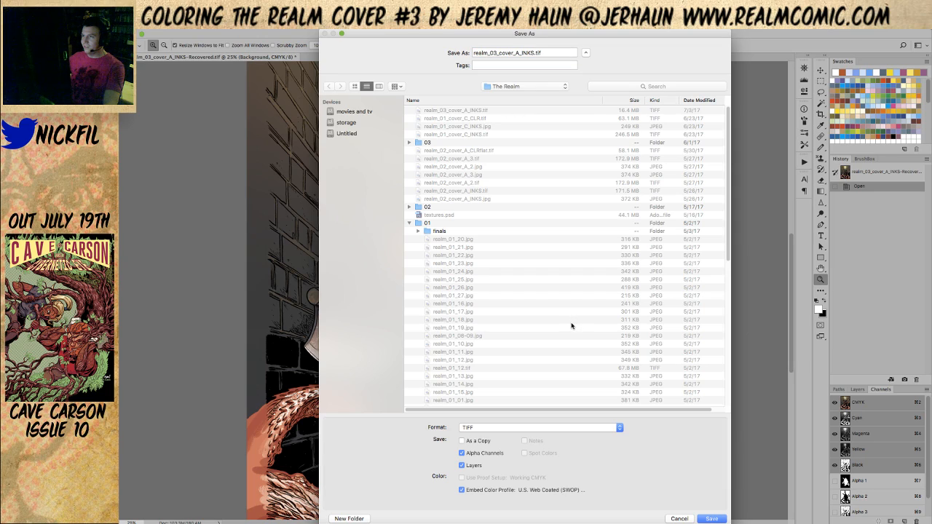
click(717, 519)
click(587, 88)
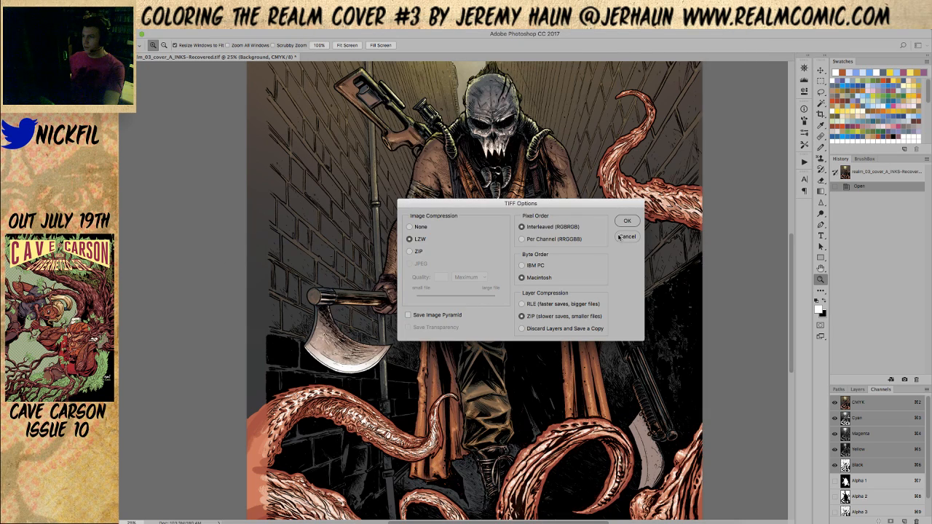
click(630, 222)
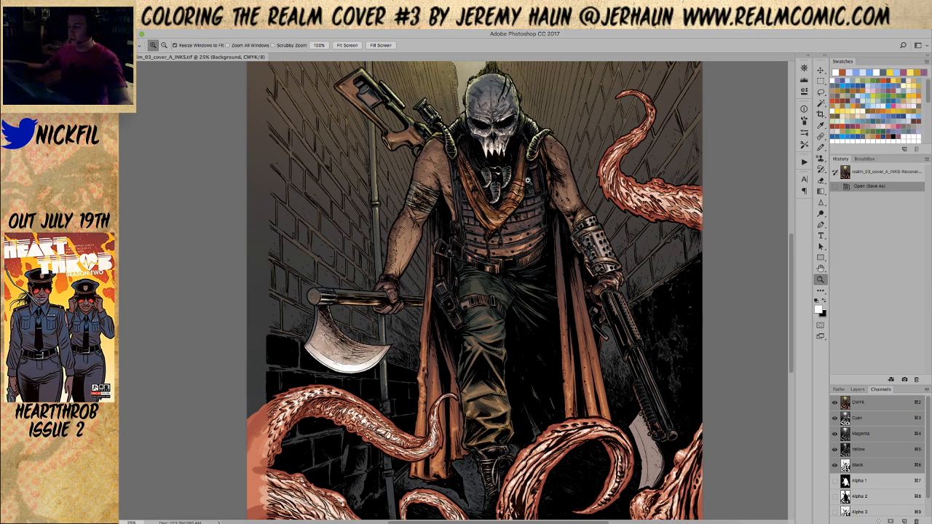
Lasso the entire tentacle beside the skull-faced figure in one outline, from its tip around both edges to beyond the page border.
key(h)
drag(700, 294, 615, 410)
key(z)
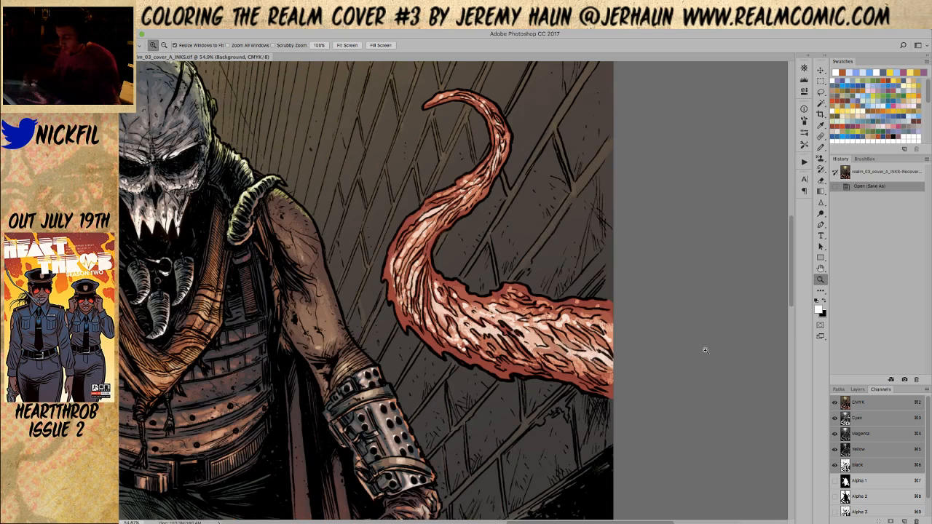
key(h)
drag(657, 263, 651, 321)
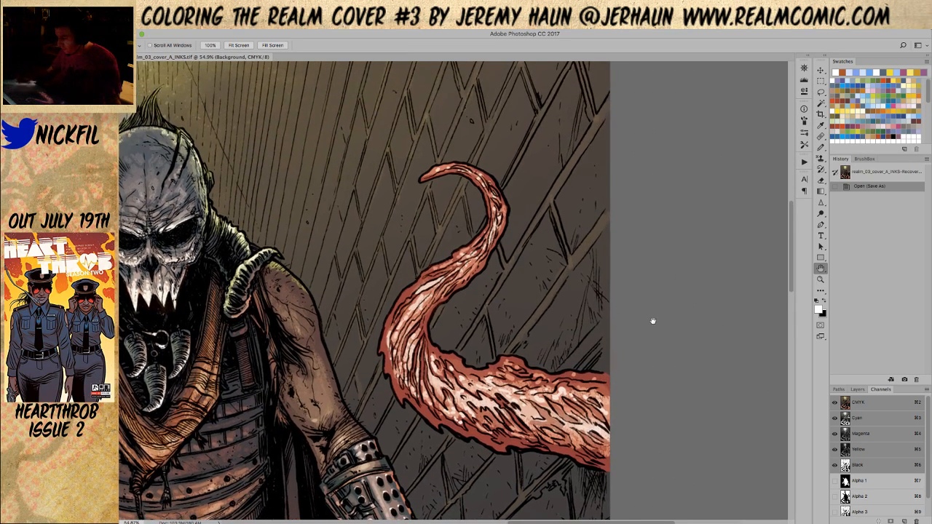
key(l)
mouse_move(422, 162)
mouse_down()
mouse_move(439, 182)
mouse_move(430, 189)
mouse_move(478, 176)
mouse_up()
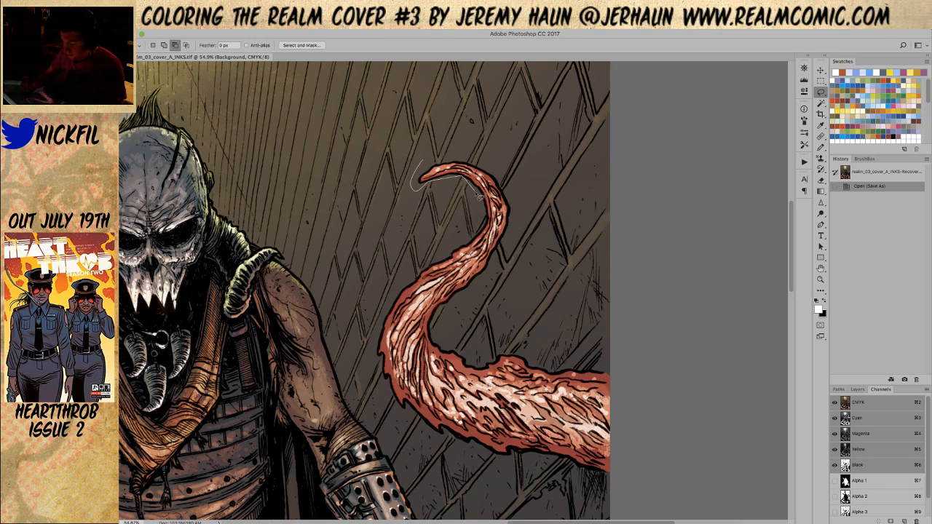
mouse_move(491, 220)
mouse_down()
mouse_move(399, 288)
mouse_move(371, 354)
mouse_move(377, 366)
mouse_move(386, 361)
mouse_move(382, 378)
mouse_move(405, 419)
mouse_move(416, 416)
mouse_move(445, 455)
mouse_move(419, 419)
mouse_move(445, 446)
mouse_move(451, 437)
mouse_move(501, 459)
mouse_up()
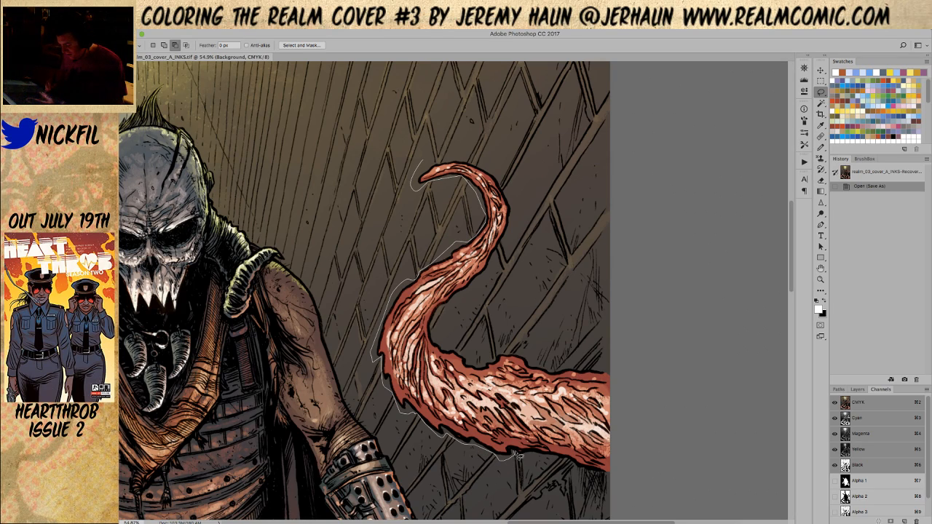
mouse_move(540, 458)
mouse_down()
mouse_move(630, 480)
mouse_move(644, 455)
mouse_move(638, 387)
mouse_move(611, 369)
mouse_move(564, 369)
mouse_move(549, 353)
mouse_move(556, 376)
mouse_move(538, 365)
mouse_up()
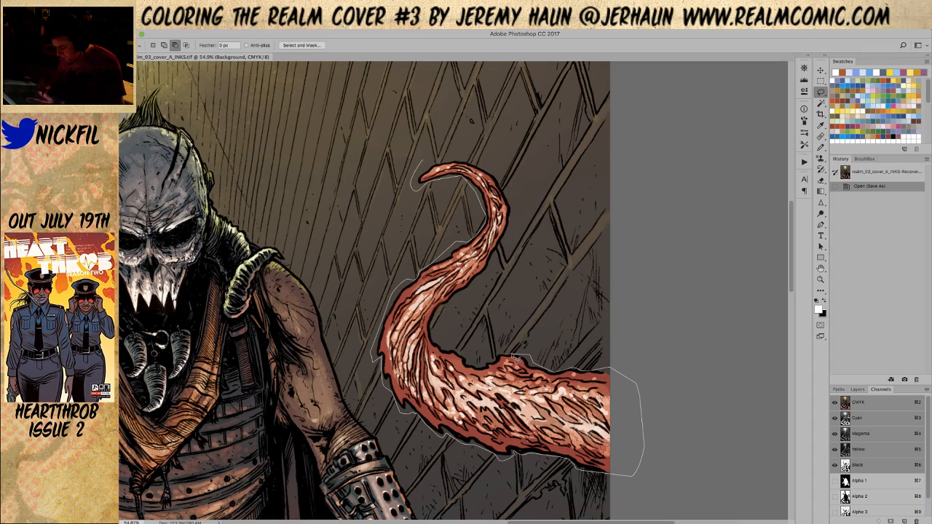
mouse_move(481, 368)
mouse_down()
mouse_move(441, 342)
mouse_move(435, 319)
mouse_move(489, 273)
mouse_move(505, 232)
mouse_move(498, 269)
mouse_move(515, 193)
mouse_move(467, 141)
mouse_move(480, 169)
mouse_move(437, 166)
mouse_up()
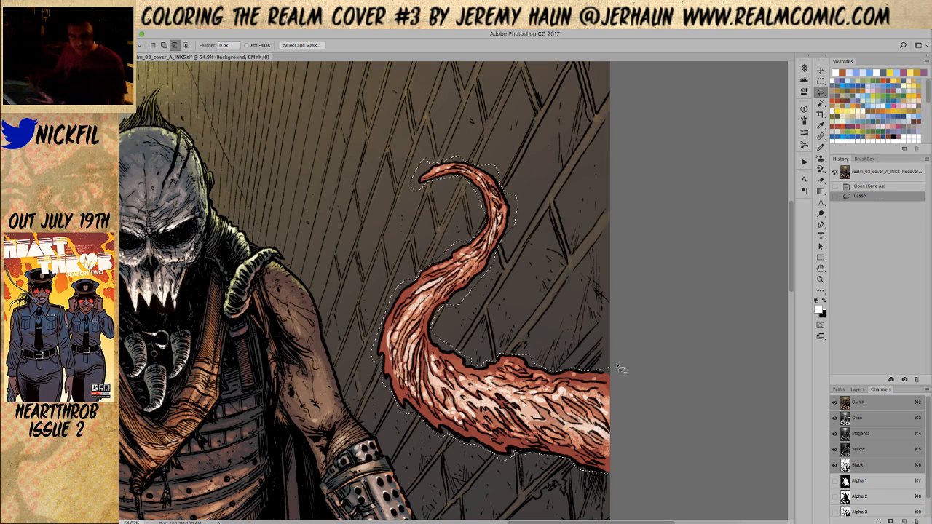
Add the lumpy tentacle mass beside the axe-like blade to the lasso selection, from the page border down past its base.
click(821, 268)
drag(574, 432, 588, 259)
drag(582, 430, 588, 218)
mouse_move(586, 437)
mouse_down()
mouse_move(588, 301)
mouse_move(560, 269)
mouse_up()
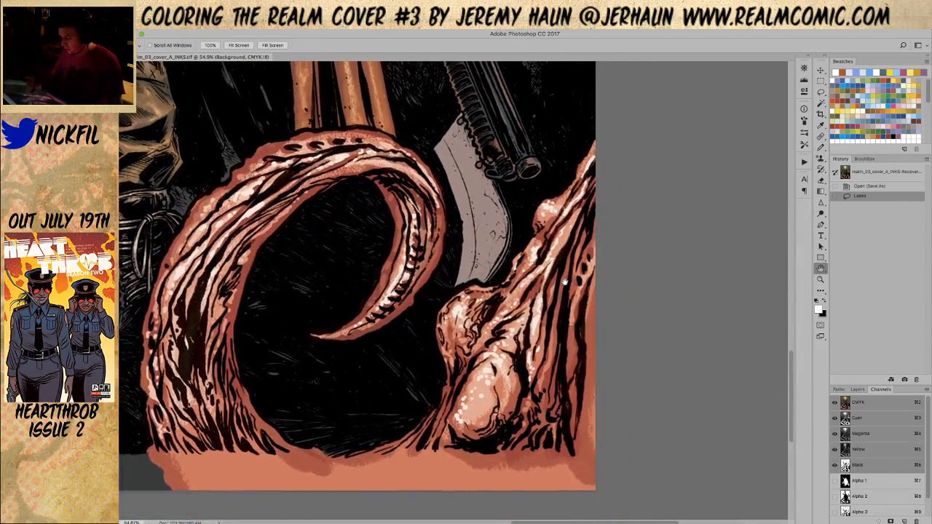
click(821, 91)
drag(596, 139, 588, 154)
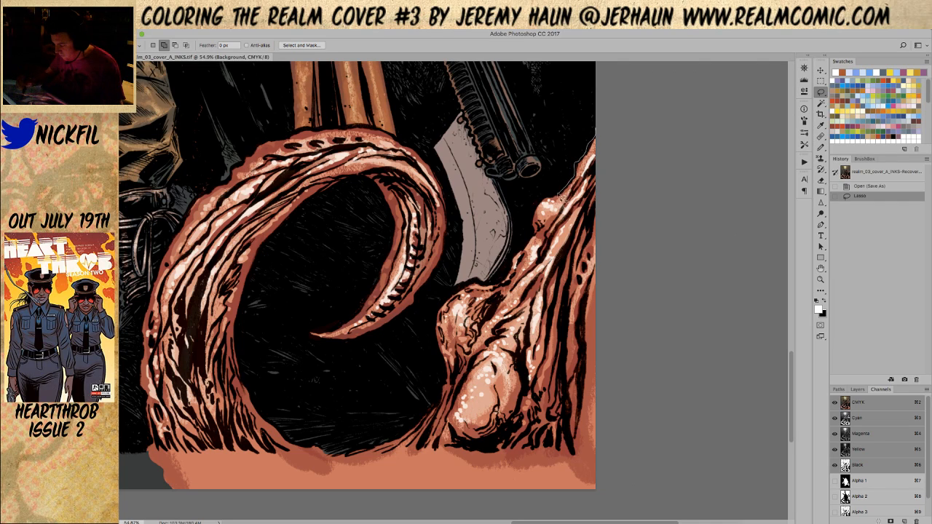
mouse_move(553, 202)
mouse_down()
mouse_move(538, 241)
mouse_move(520, 247)
mouse_move(501, 287)
mouse_move(459, 286)
mouse_move(439, 308)
mouse_move(444, 397)
mouse_move(447, 384)
mouse_move(399, 452)
mouse_move(545, 481)
mouse_move(665, 249)
mouse_move(613, 125)
mouse_up()
Lasso the large curled tentacle's inner curve and tapering tip, adding them to the selection.
click(820, 268)
drag(431, 368, 598, 379)
click(821, 91)
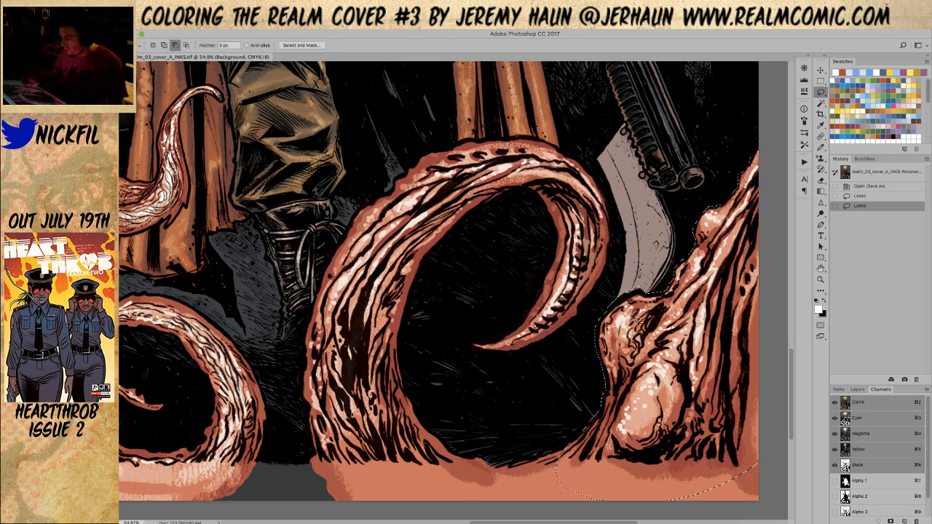
mouse_move(466, 172)
mouse_down()
mouse_move(359, 404)
mouse_move(384, 451)
mouse_move(468, 482)
mouse_move(497, 478)
mouse_move(420, 421)
mouse_move(426, 429)
mouse_move(398, 354)
mouse_move(405, 320)
mouse_move(423, 260)
mouse_move(413, 292)
mouse_move(449, 234)
mouse_move(518, 180)
mouse_move(504, 166)
mouse_move(553, 209)
mouse_move(544, 201)
mouse_move(561, 245)
mouse_move(538, 310)
mouse_move(491, 354)
mouse_move(467, 345)
mouse_move(522, 354)
mouse_move(577, 314)
mouse_move(554, 343)
mouse_move(611, 271)
mouse_move(615, 226)
mouse_move(603, 188)
mouse_move(565, 166)
mouse_move(517, 162)
mouse_move(551, 194)
mouse_move(573, 233)
mouse_up()
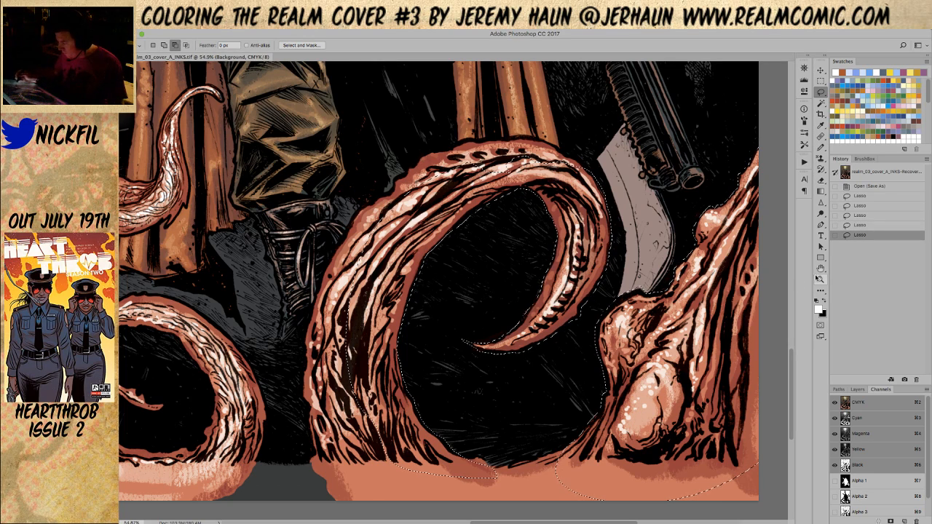
Extend the lasso selection over the large curled tentacle's crest and down its outer edge past the boot.
drag(531, 294, 617, 364)
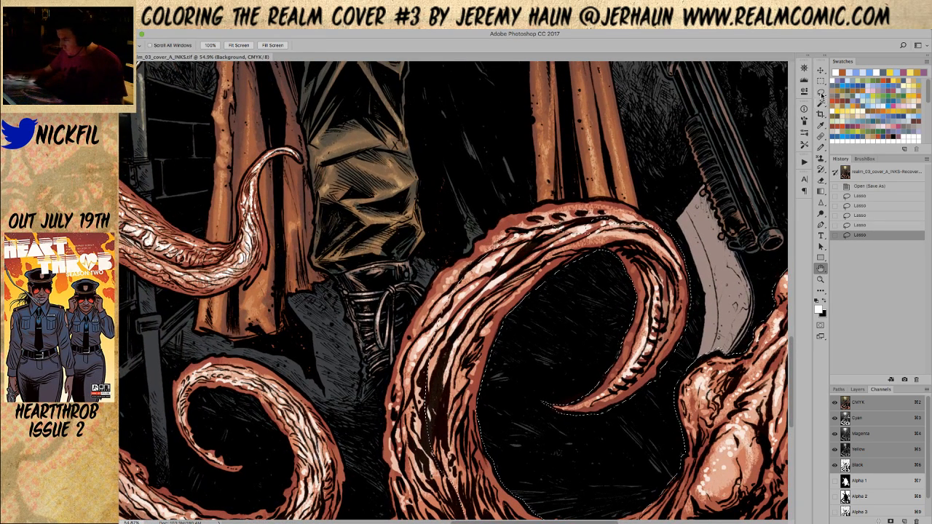
mouse_move(643, 217)
mouse_down()
mouse_move(673, 236)
mouse_move(658, 252)
mouse_move(595, 231)
mouse_move(559, 227)
mouse_up()
key(shift)
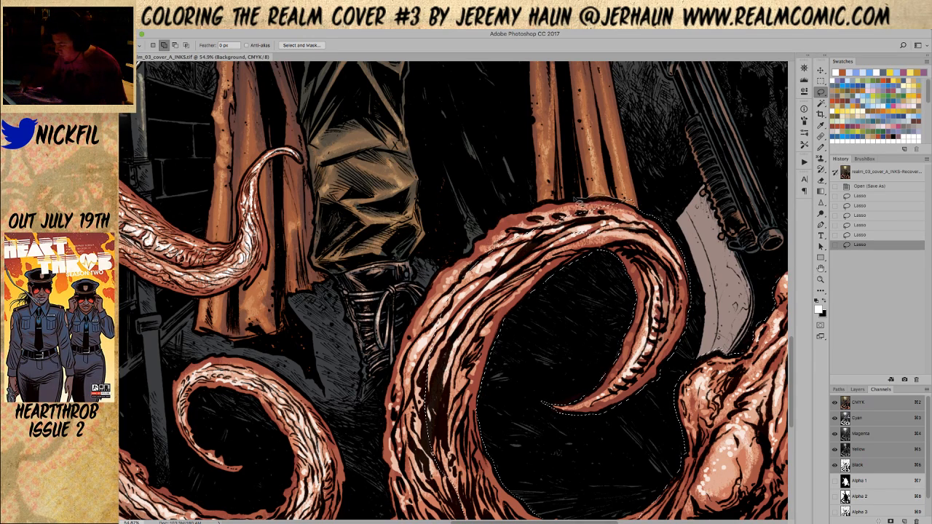
drag(521, 217, 519, 218)
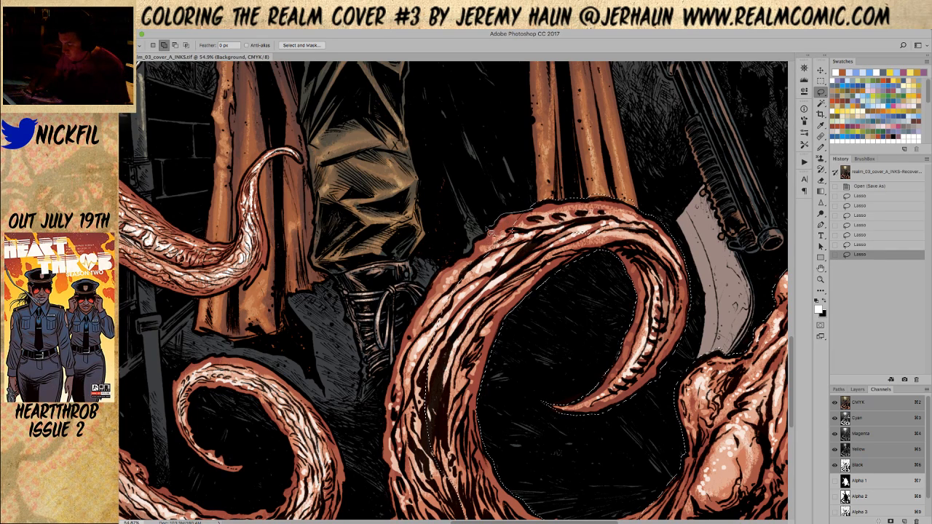
drag(466, 253, 459, 262)
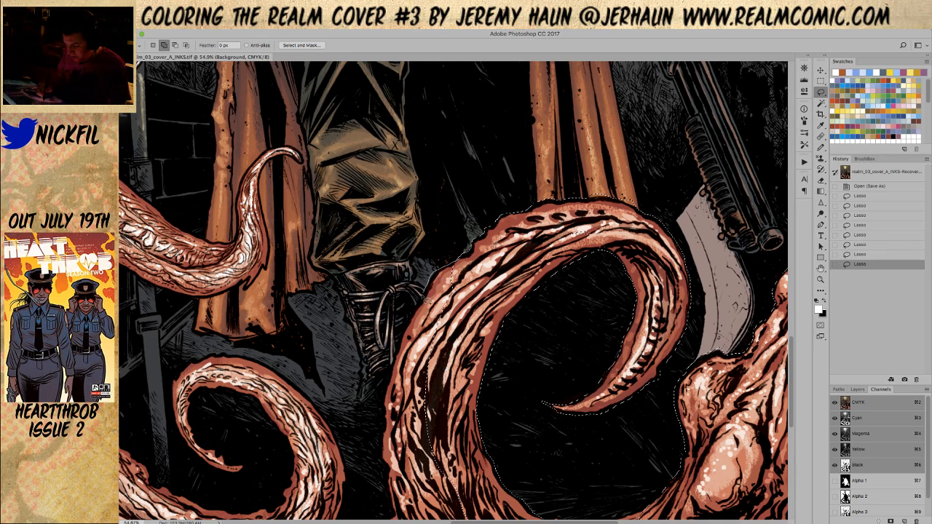
drag(410, 322, 457, 311)
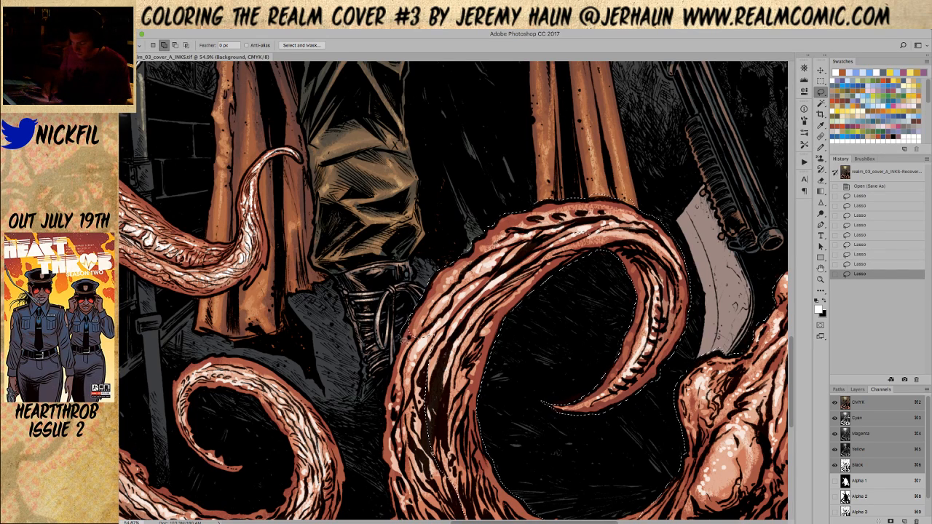
mouse_move(391, 385)
mouse_down()
mouse_move(384, 450)
mouse_move(428, 430)
mouse_move(459, 304)
mouse_up()
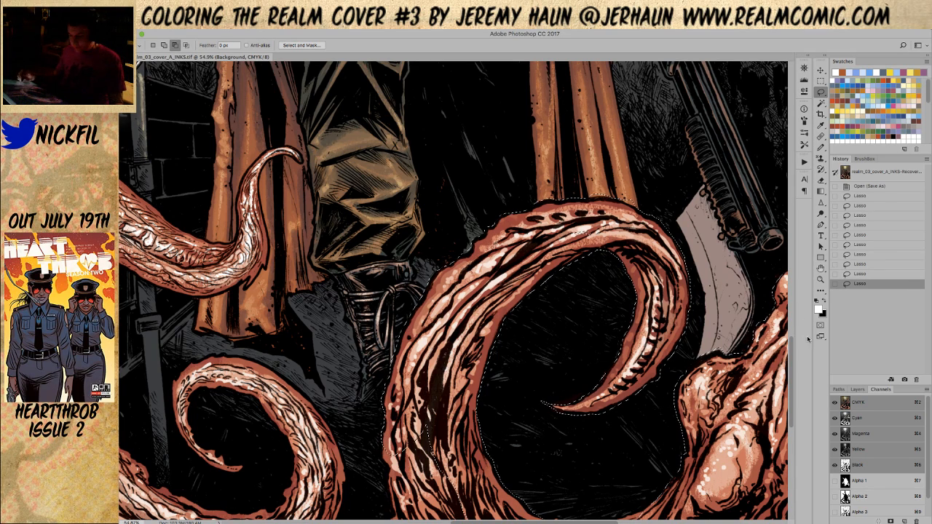
Lasso the lower outer edge and base of the large curled tentacle down into the flat color below the inks.
key(h)
scroll(561, 238, down, 5)
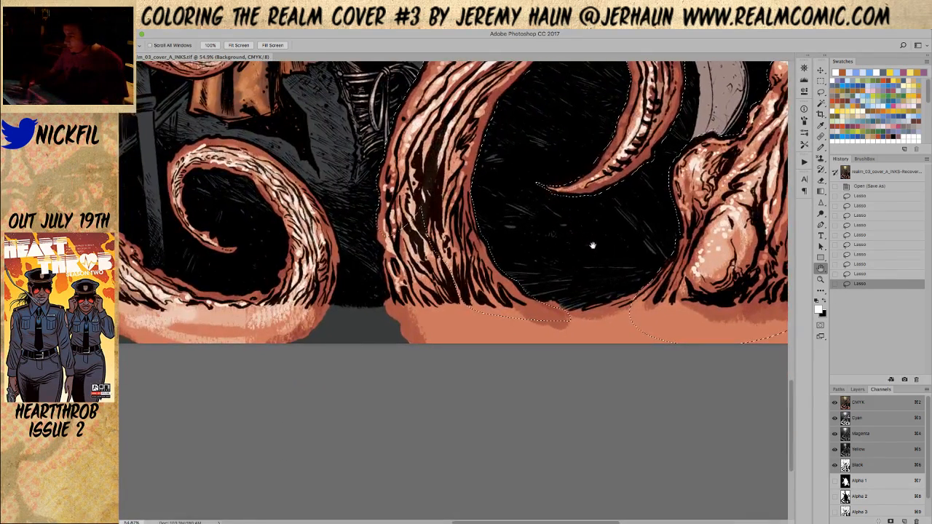
key(l)
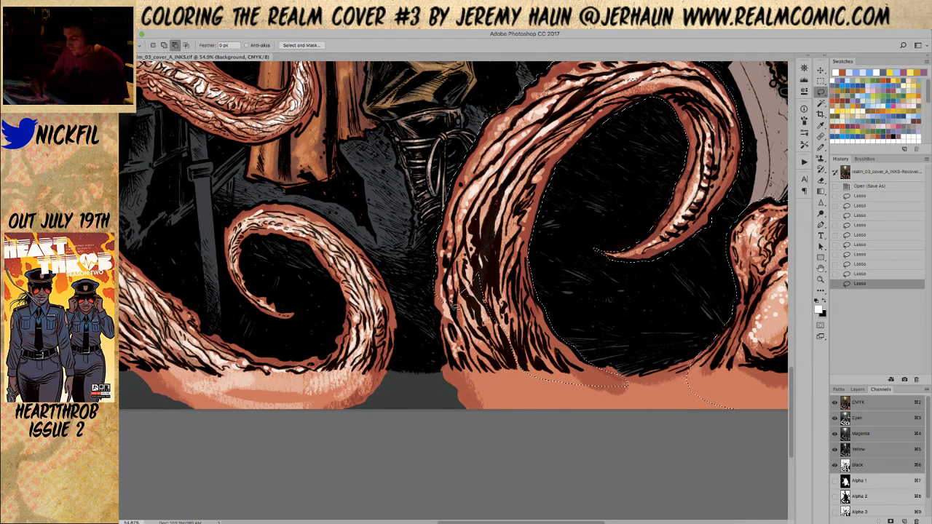
mouse_move(437, 312)
mouse_down()
mouse_move(456, 373)
mouse_move(480, 408)
mouse_move(510, 289)
mouse_up()
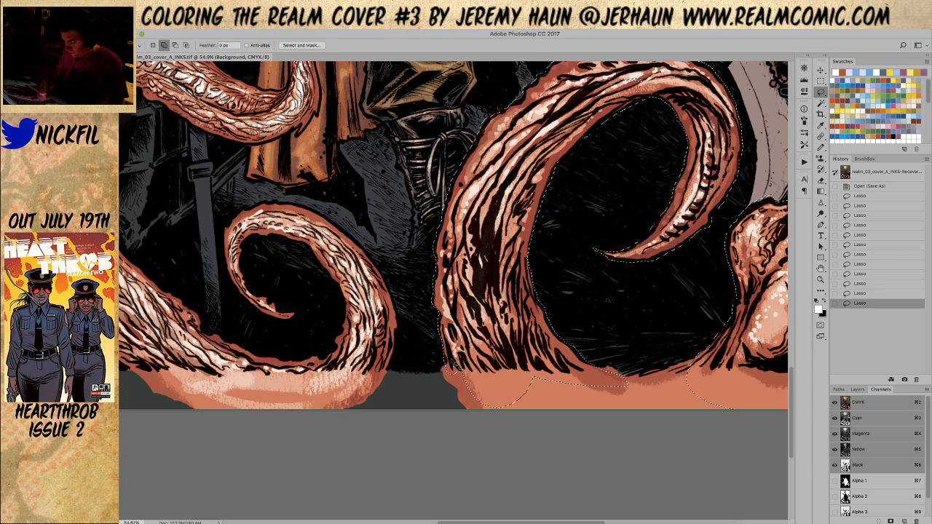
drag(454, 357, 487, 358)
Add the smaller curled tentacle's tip and the top of its curl to the lasso selection.
key(h)
mouse_move(435, 382)
mouse_down()
mouse_move(589, 396)
mouse_move(672, 420)
mouse_up()
key(l)
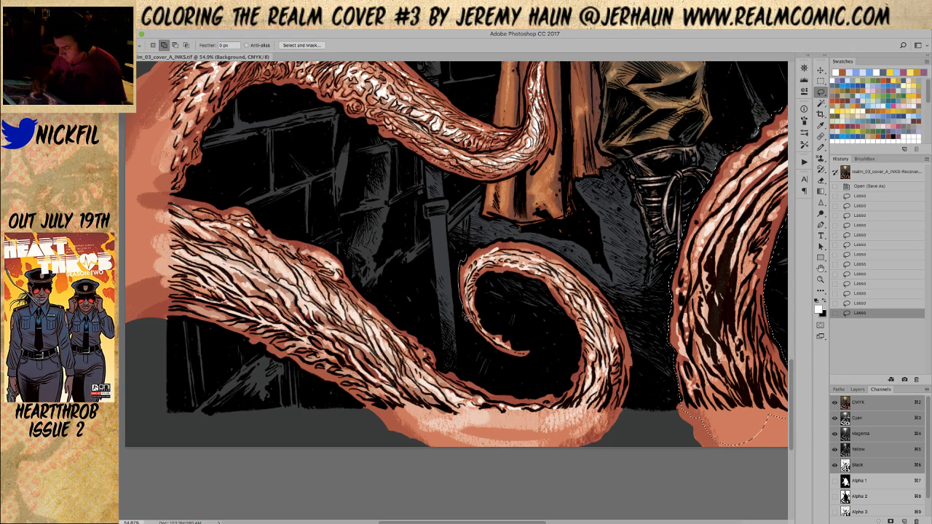
mouse_move(475, 334)
mouse_down()
mouse_move(504, 361)
mouse_move(485, 342)
mouse_move(504, 360)
mouse_move(537, 351)
mouse_move(490, 332)
mouse_up()
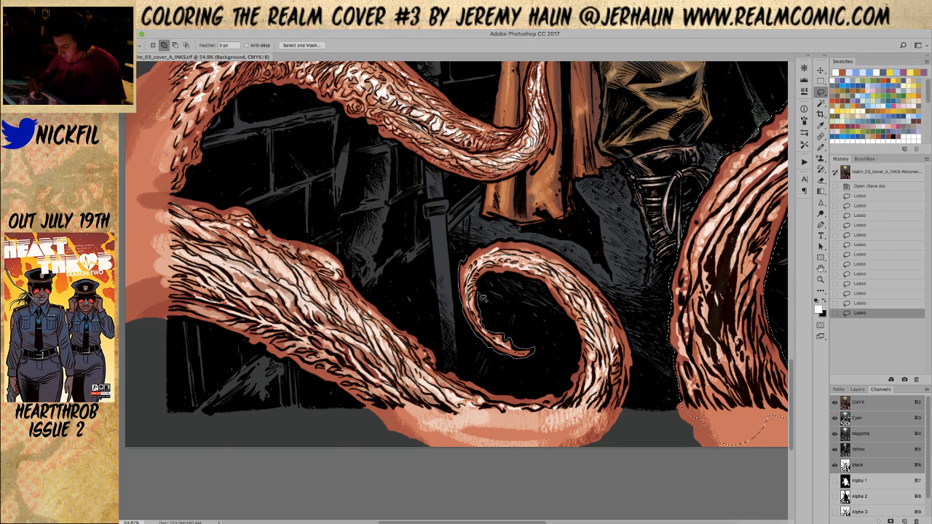
mouse_move(474, 249)
mouse_down()
mouse_move(509, 243)
mouse_move(473, 266)
mouse_up()
mouse_move(526, 251)
mouse_down()
mouse_move(570, 253)
mouse_move(550, 250)
mouse_move(599, 289)
mouse_move(591, 300)
mouse_move(495, 276)
mouse_move(556, 298)
mouse_move(551, 259)
mouse_move(535, 287)
mouse_up()
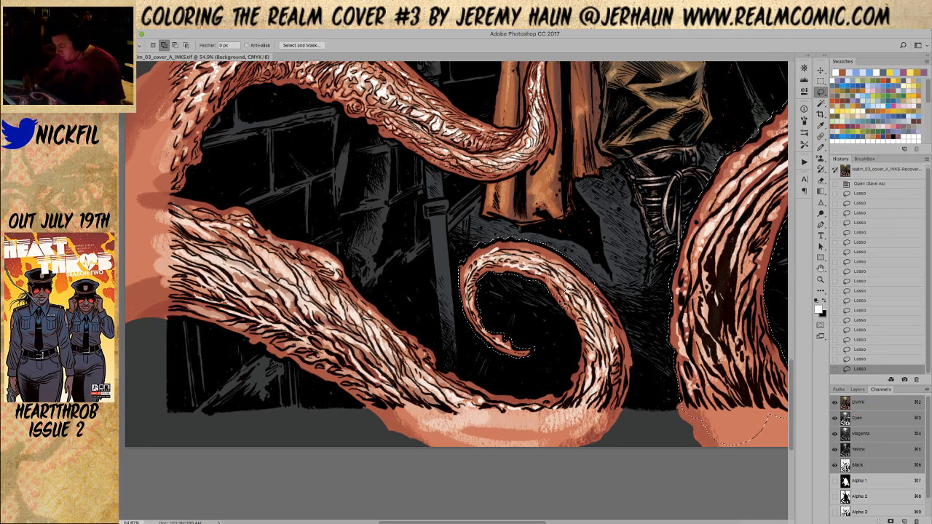
Extend the lasso selection down the smaller tentacle's outer curl and along the inner edge of its bottom bend.
mouse_move(587, 313)
mouse_down()
mouse_move(561, 291)
mouse_move(557, 306)
mouse_move(583, 331)
mouse_move(573, 397)
mouse_move(611, 364)
mouse_move(613, 321)
mouse_move(596, 283)
mouse_move(602, 290)
mouse_up()
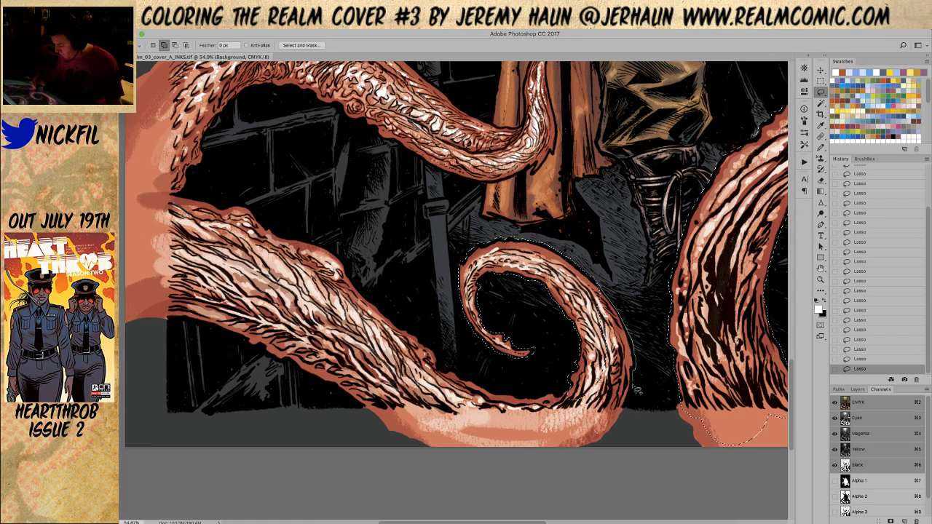
mouse_move(618, 432)
mouse_down()
mouse_move(572, 417)
mouse_move(605, 340)
mouse_move(600, 380)
mouse_move(600, 320)
mouse_up()
mouse_move(569, 405)
mouse_down()
mouse_move(572, 391)
mouse_move(565, 399)
mouse_move(590, 384)
mouse_move(581, 362)
mouse_up()
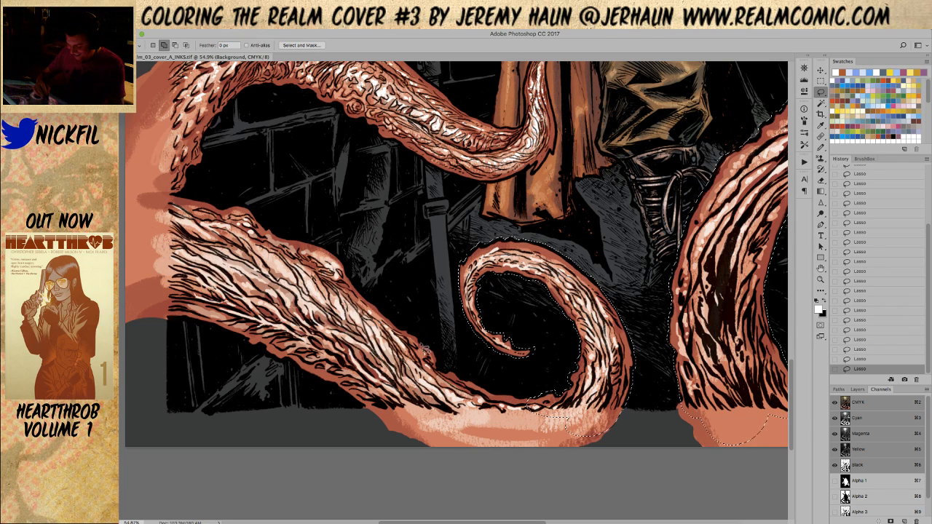
mouse_move(447, 394)
mouse_down()
mouse_move(412, 337)
mouse_move(439, 373)
mouse_up()
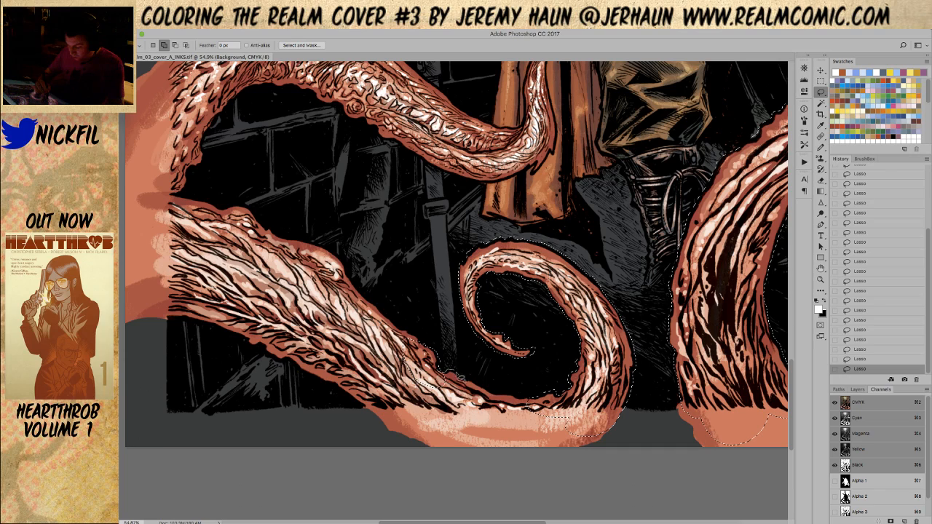
drag(435, 379, 510, 395)
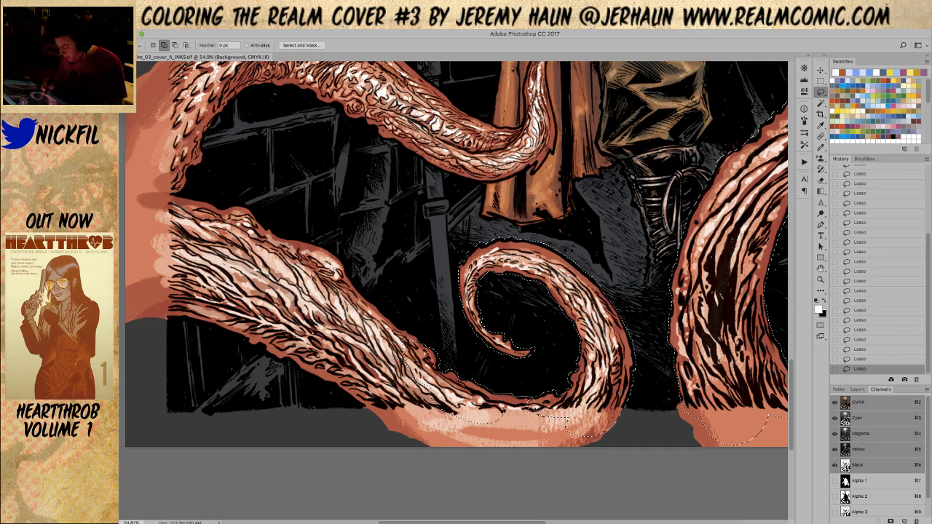
mouse_move(455, 420)
mouse_down()
mouse_move(488, 374)
mouse_move(497, 386)
mouse_move(473, 383)
mouse_up()
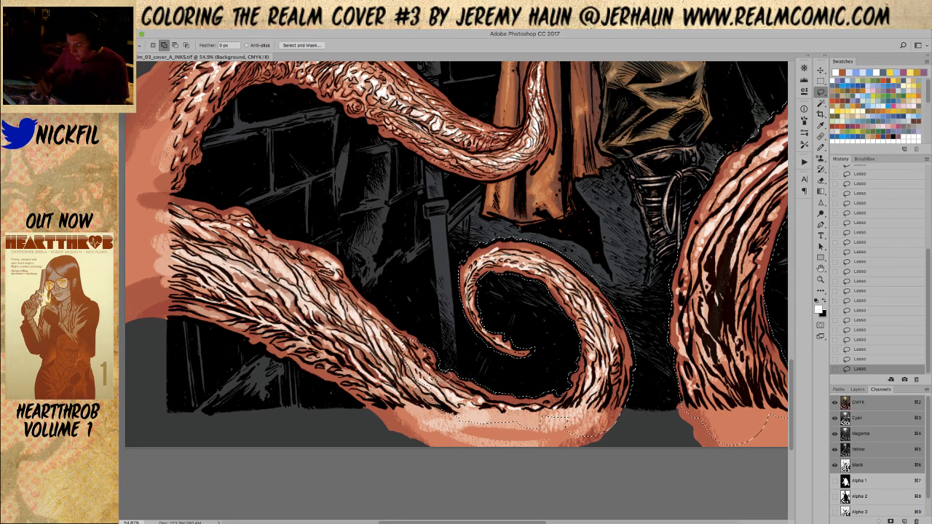
Lasso the underside of the smaller curled tentacle's thick trunk out past the edge of the inks.
mouse_move(315, 295)
mouse_down()
mouse_move(319, 363)
mouse_move(398, 429)
mouse_move(399, 351)
mouse_up()
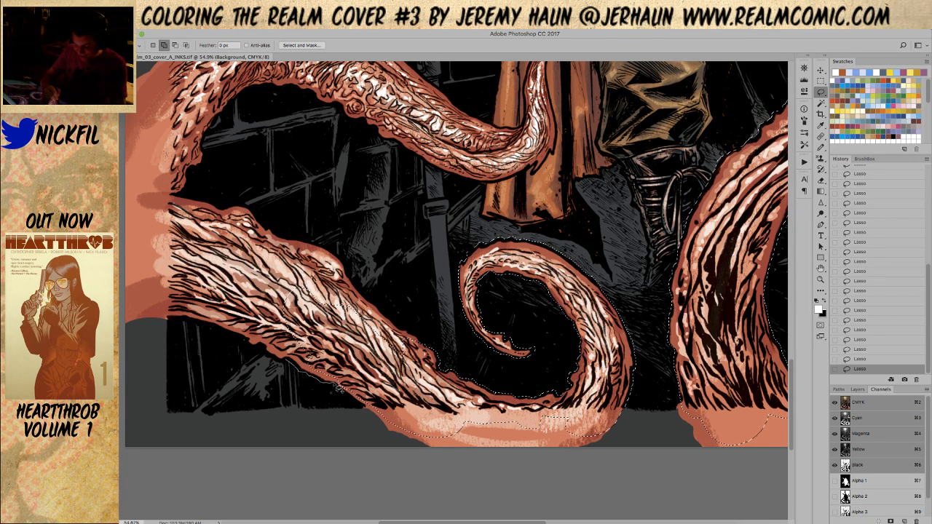
mouse_move(344, 398)
mouse_down()
mouse_move(385, 423)
mouse_move(361, 355)
mouse_move(280, 355)
mouse_move(294, 370)
mouse_up()
mouse_move(236, 298)
mouse_down()
mouse_move(162, 312)
mouse_move(178, 327)
mouse_move(250, 343)
mouse_move(293, 373)
mouse_move(285, 377)
mouse_move(305, 356)
mouse_move(261, 296)
mouse_up()
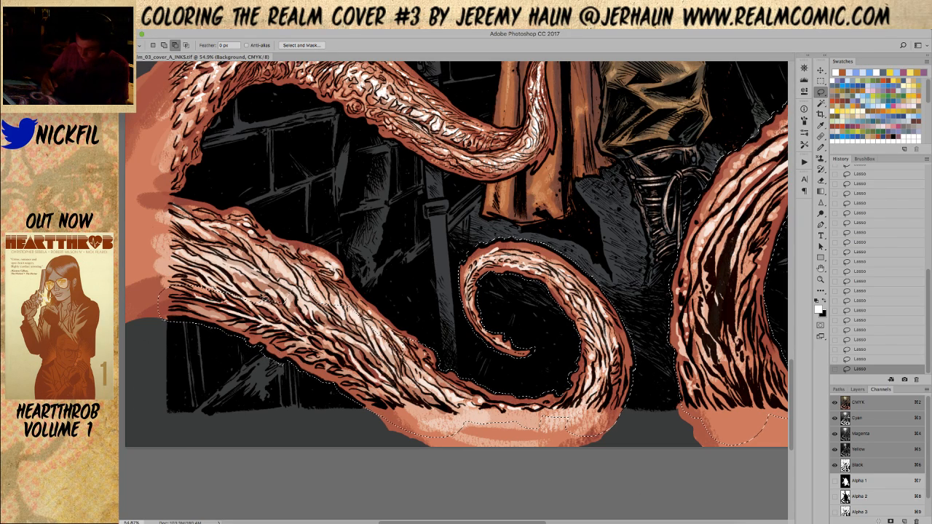
Add the upper edge and remaining interior of the smaller curled tentacle's trunk to the selection, out past the ink border.
key(space)
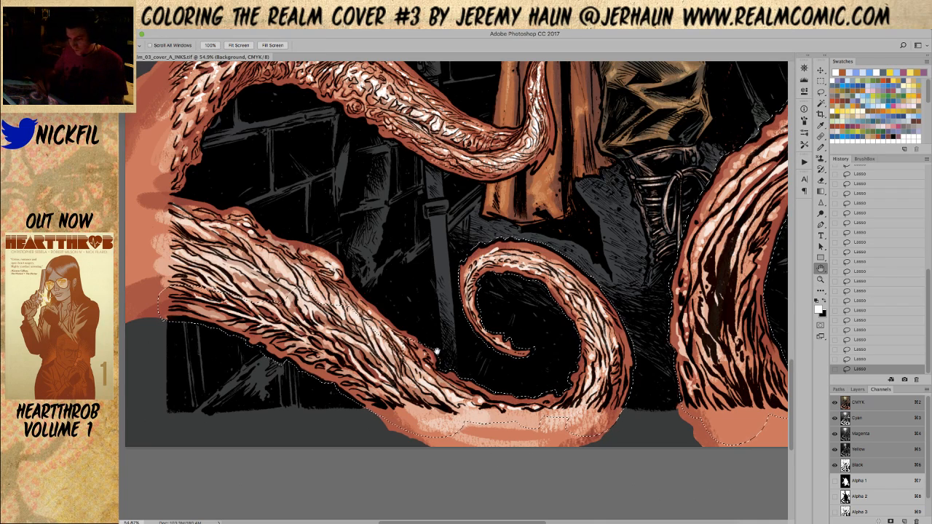
drag(446, 360, 509, 380)
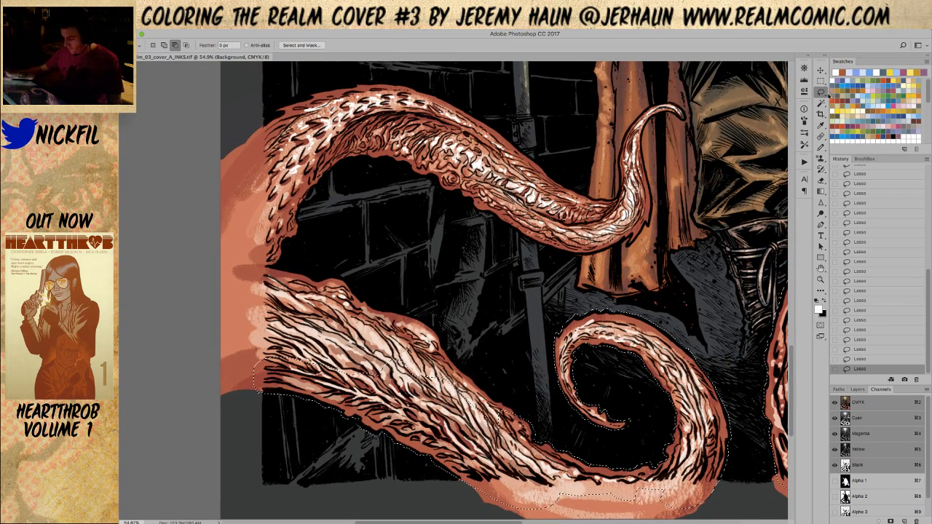
key(shift)
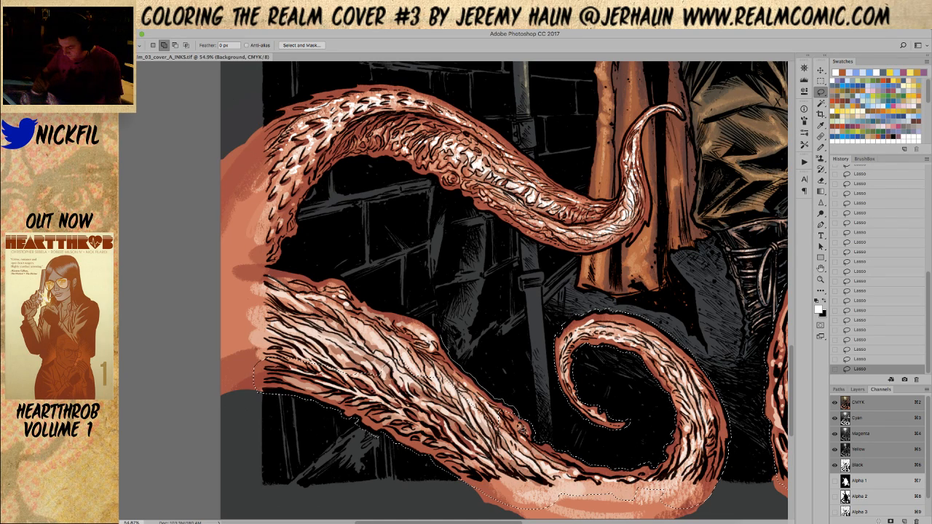
key(alt)
key(shift)
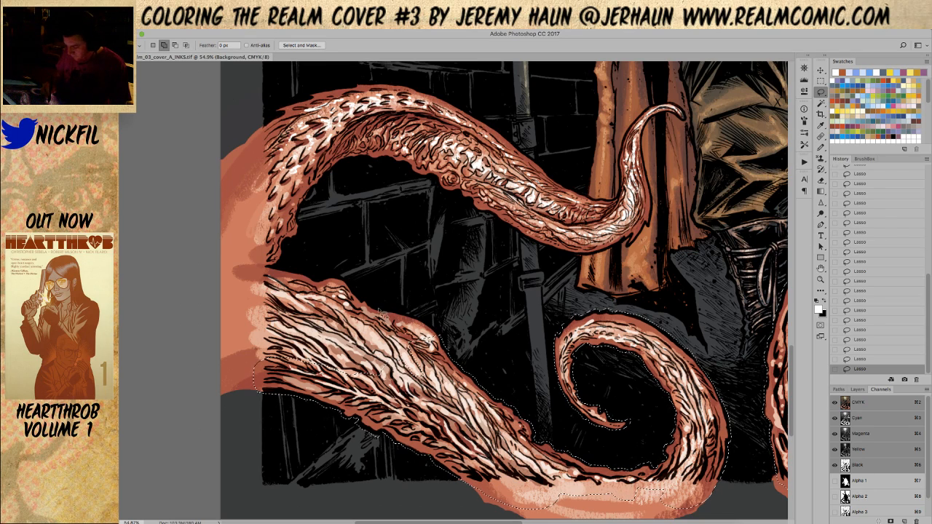
mouse_move(380, 311)
mouse_down()
mouse_move(434, 326)
mouse_move(416, 370)
mouse_move(364, 375)
mouse_move(358, 364)
mouse_up()
drag(256, 262, 344, 279)
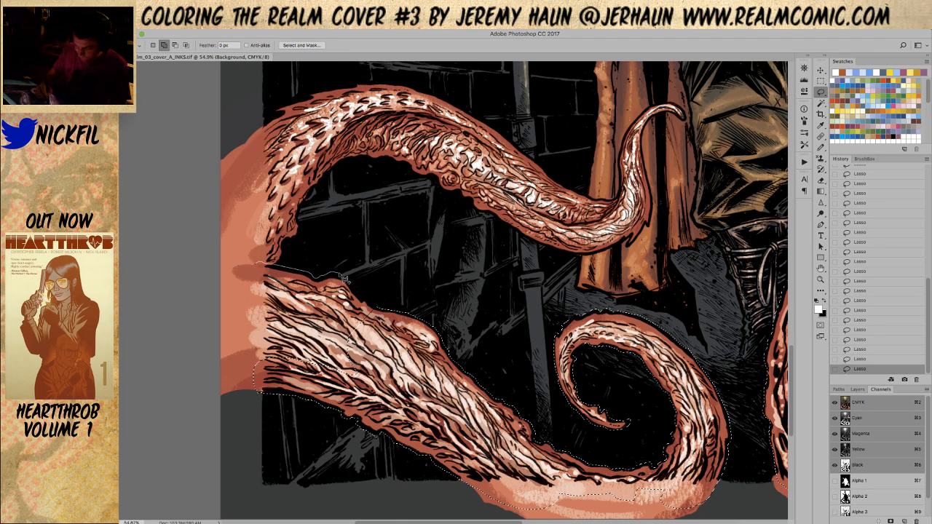
mouse_move(371, 317)
mouse_down()
mouse_move(351, 347)
mouse_move(302, 364)
mouse_move(240, 331)
mouse_move(255, 268)
mouse_up()
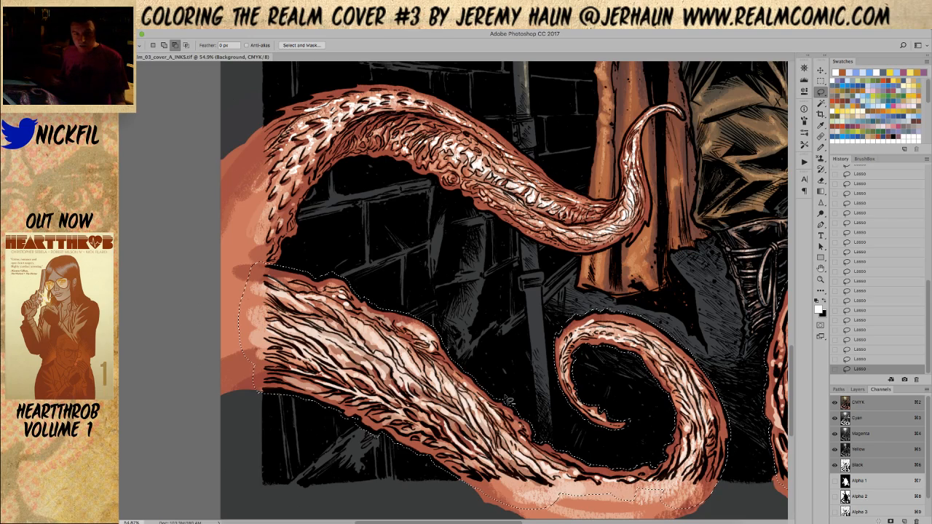
Lasso the arched tentacle below the axe along its top edge and underside, from its base to the upturned end.
mouse_move(503, 308)
mouse_down()
mouse_move(540, 381)
mouse_move(552, 461)
mouse_up()
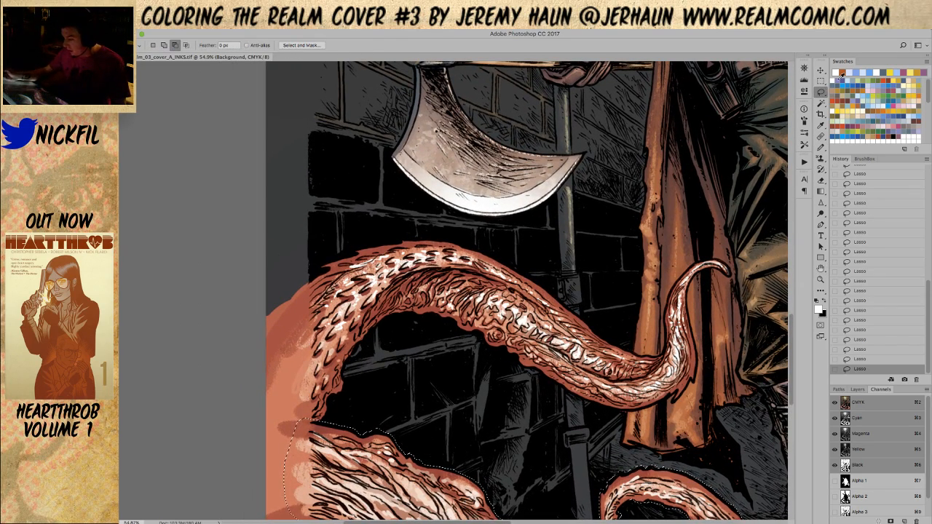
mouse_move(403, 241)
mouse_down()
mouse_move(316, 269)
mouse_move(325, 271)
mouse_move(301, 318)
mouse_move(481, 272)
mouse_move(402, 241)
mouse_up()
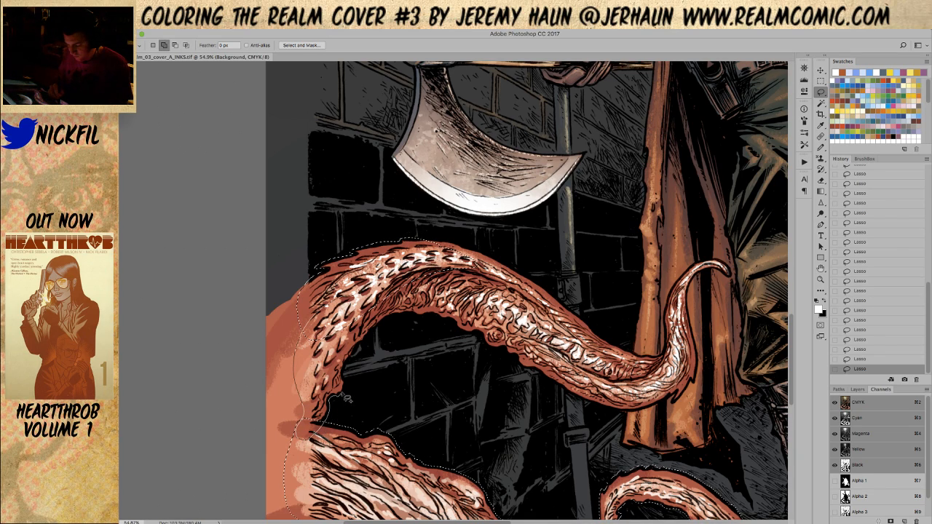
key(alt)
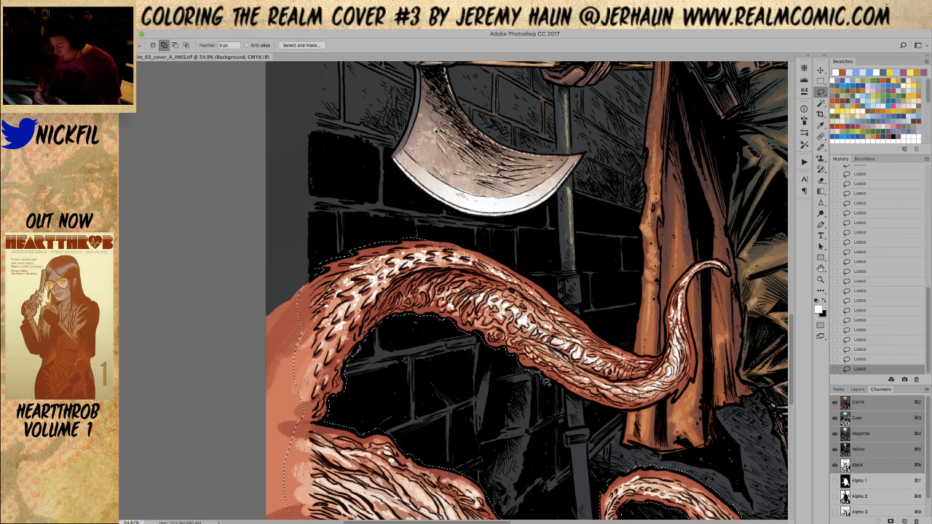
mouse_move(584, 403)
mouse_down()
mouse_move(639, 421)
mouse_move(668, 409)
mouse_move(706, 357)
mouse_move(698, 391)
mouse_move(700, 282)
mouse_move(691, 265)
mouse_move(669, 279)
mouse_move(656, 358)
mouse_move(642, 358)
mouse_move(601, 338)
mouse_move(600, 323)
mouse_move(597, 335)
mouse_move(522, 272)
mouse_move(500, 285)
mouse_move(520, 333)
mouse_move(431, 241)
mouse_up()
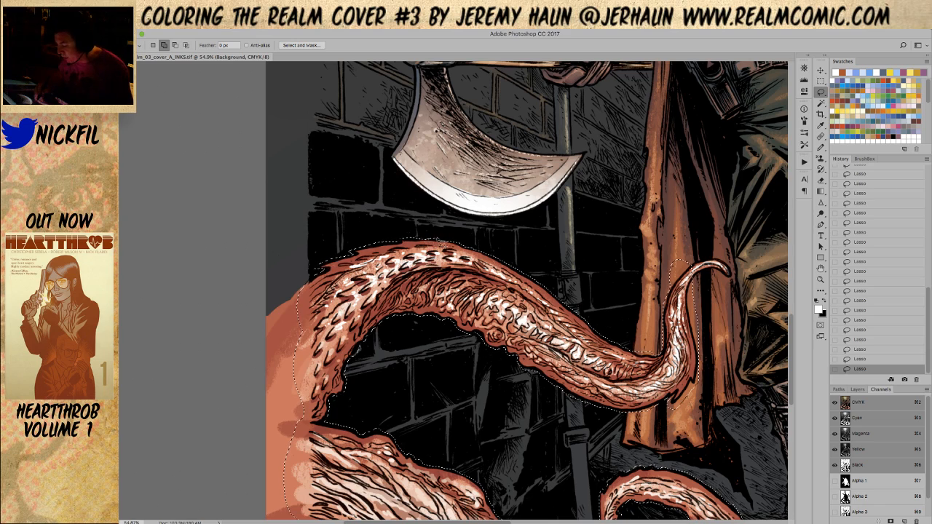
key(alt)
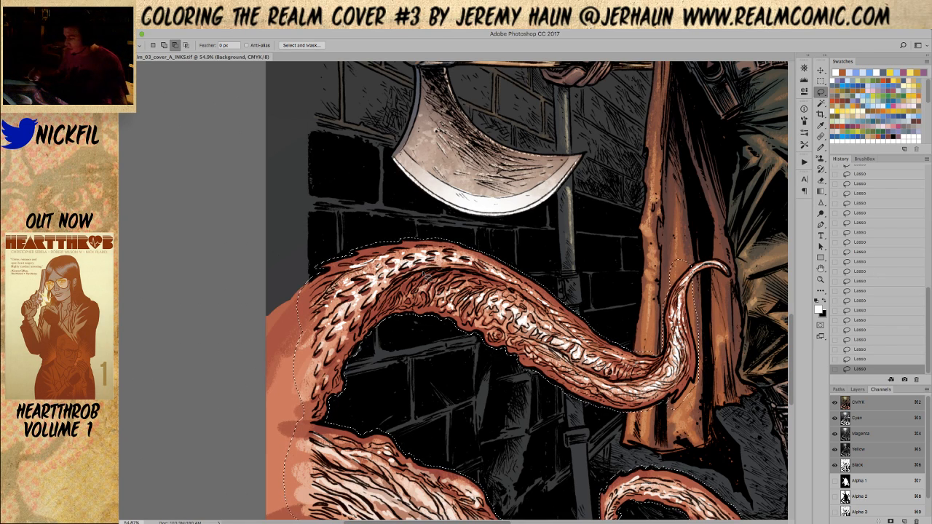
Review the lassoed tentacle selections across the whole cover.
click(820, 269)
drag(643, 350, 531, 411)
click(820, 92)
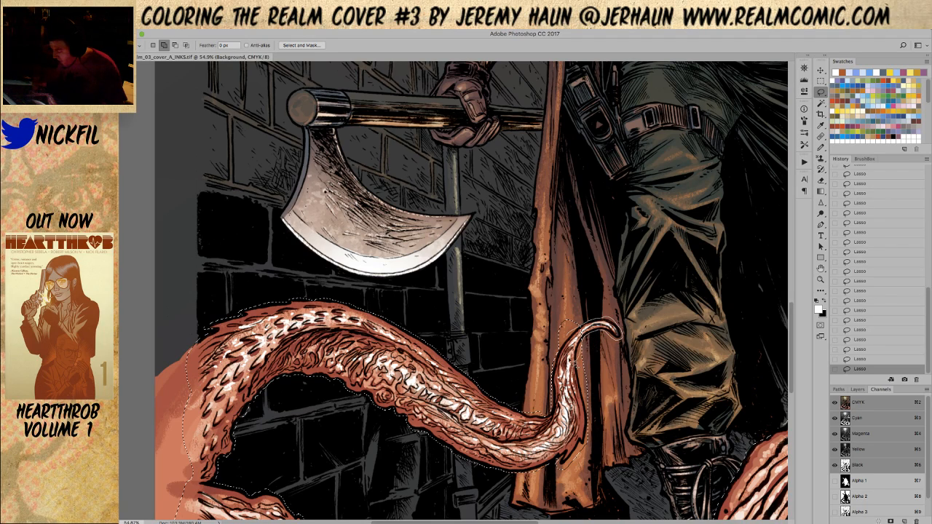
key(z)
key(ctrl+minus)
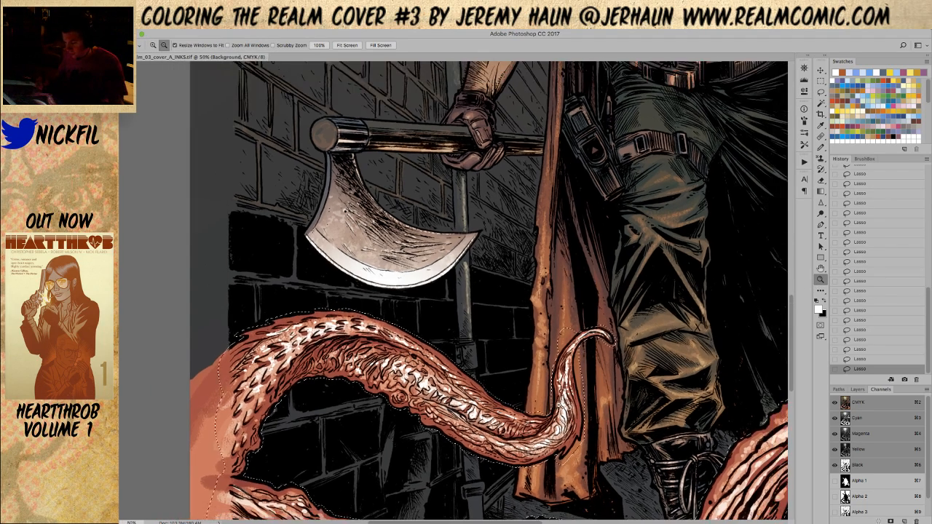
key(ctrl+minus)
key(ctrl+minus)
key(ctrl+minus)
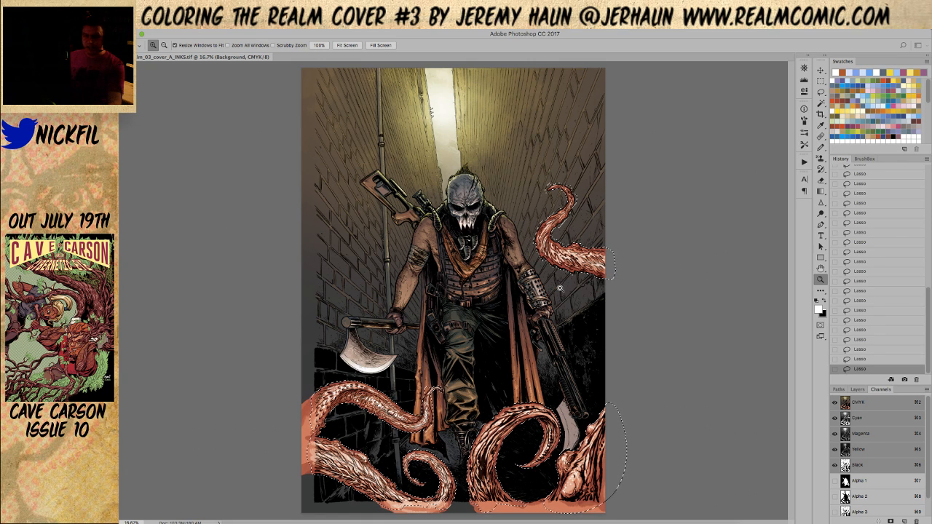
Try a Threshold at level 128 on the Black channel inside the tentacle selection.
click(858, 465)
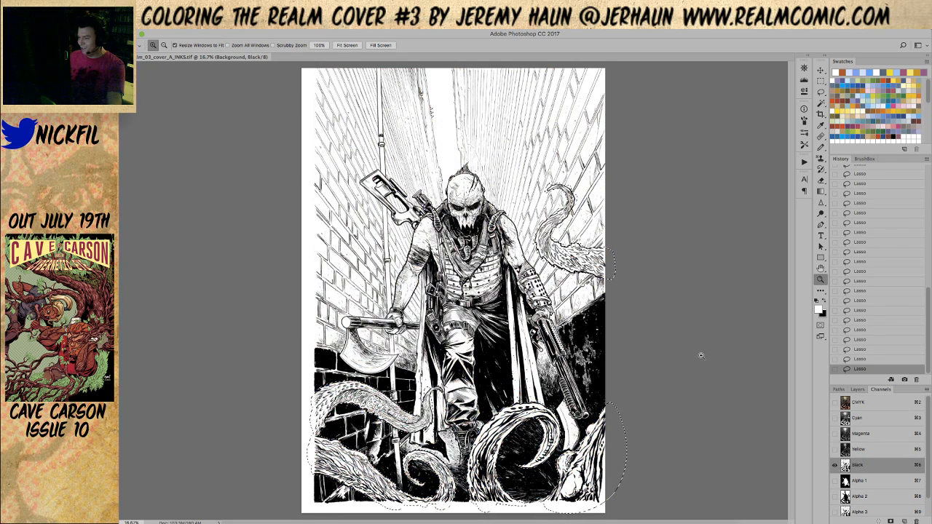
click(240, 27)
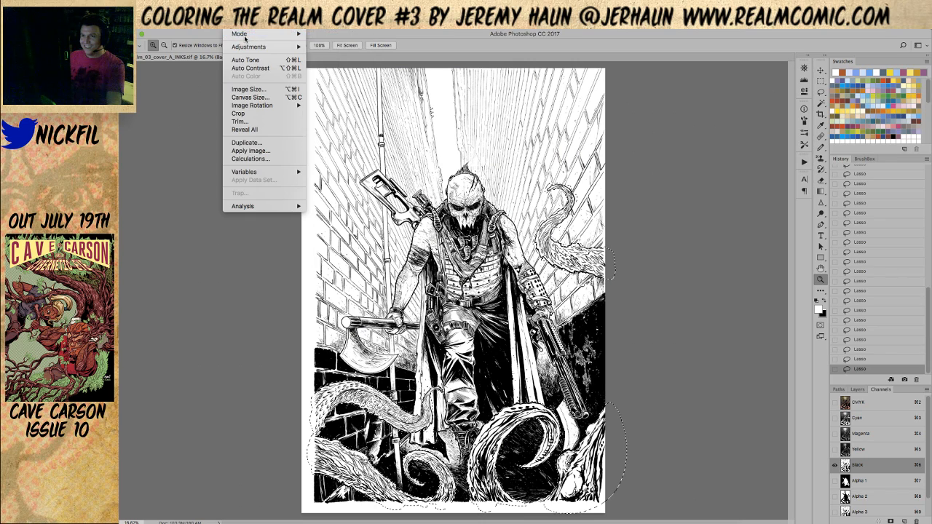
mouse_move(262, 47)
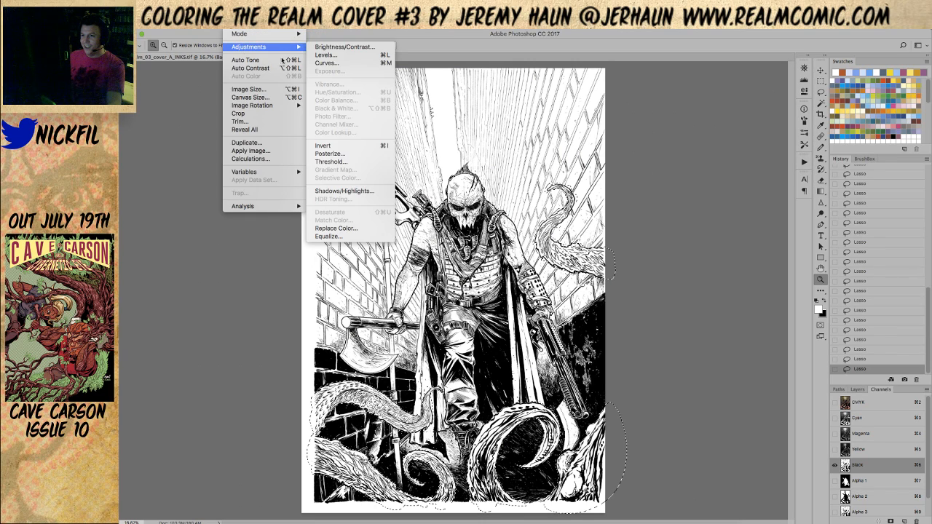
click(329, 162)
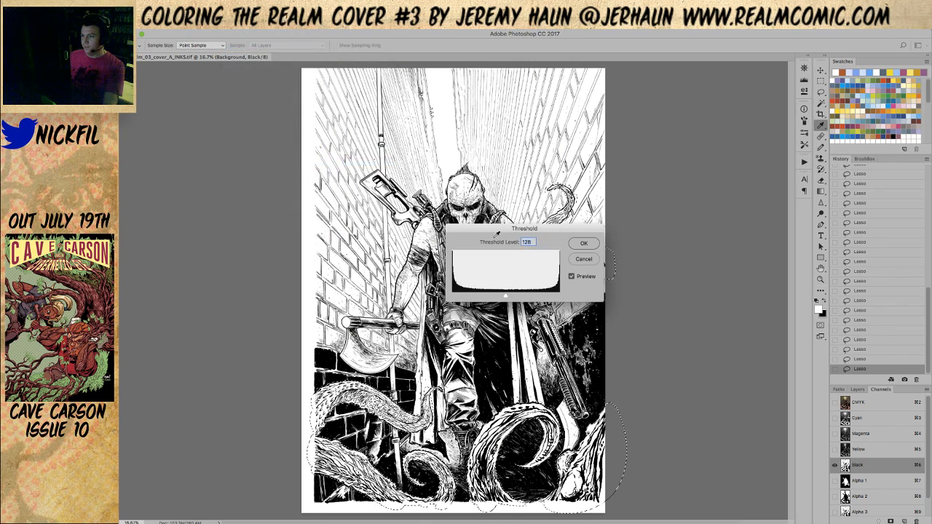
click(582, 244)
Inspect the thick ink lines near the cover's right edge with and without the Threshold.
key(z)
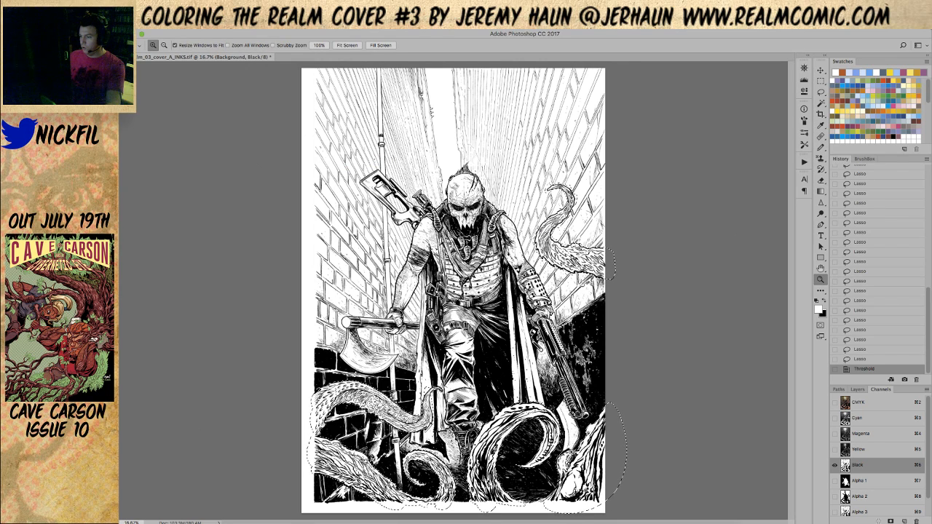
drag(583, 448, 608, 485)
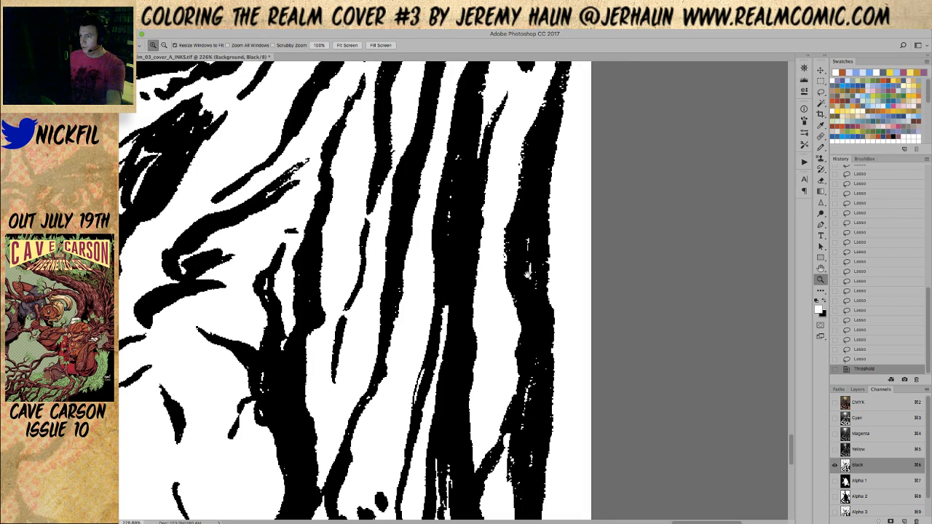
scroll(526, 273, right, 3)
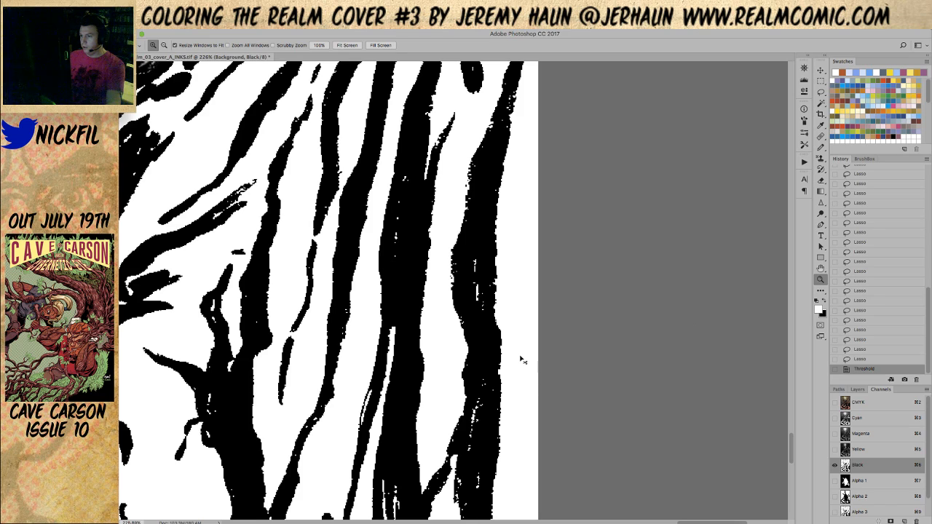
key(super+z)
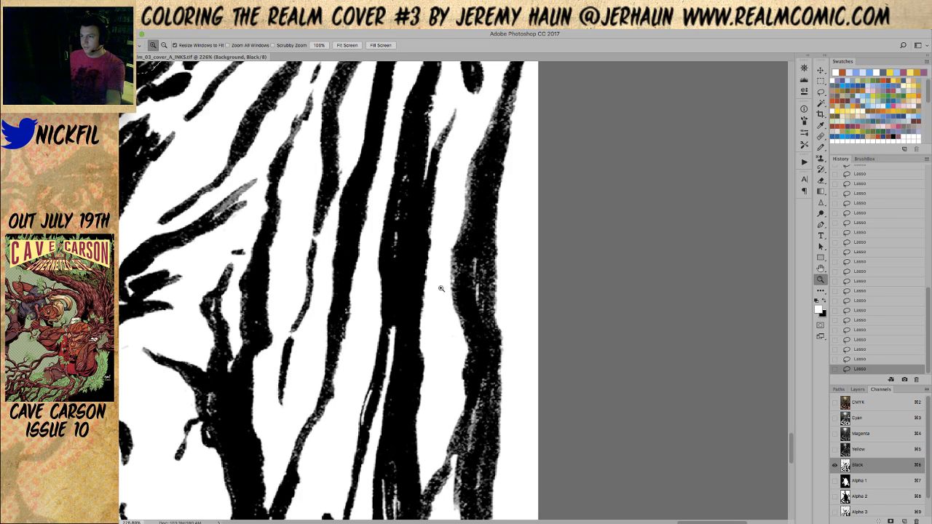
key(super+z)
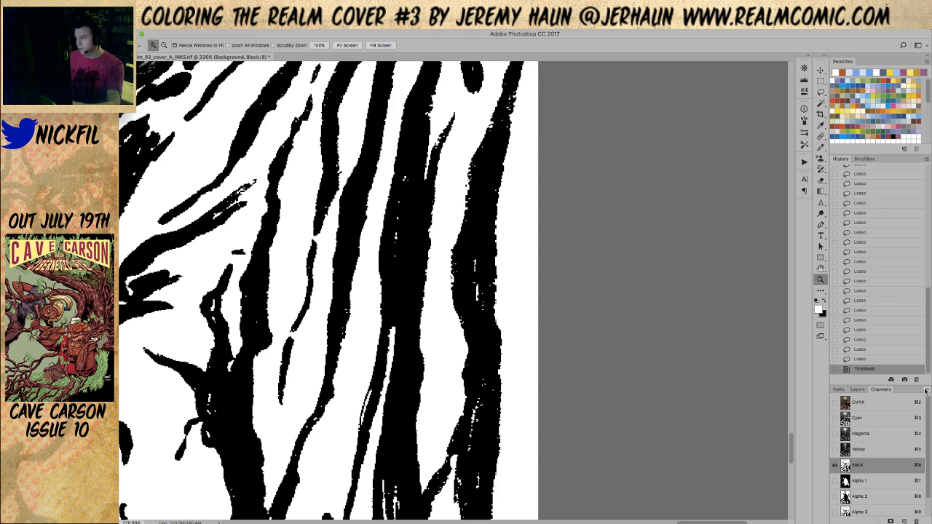
Try to narrow the tentacle selection with the Magic Wand at tolerance 5 in the CMYK composite, and undo the attempt.
click(877, 404)
alt+click(392, 335)
alt+click(392, 325)
key(w)
click(332, 406)
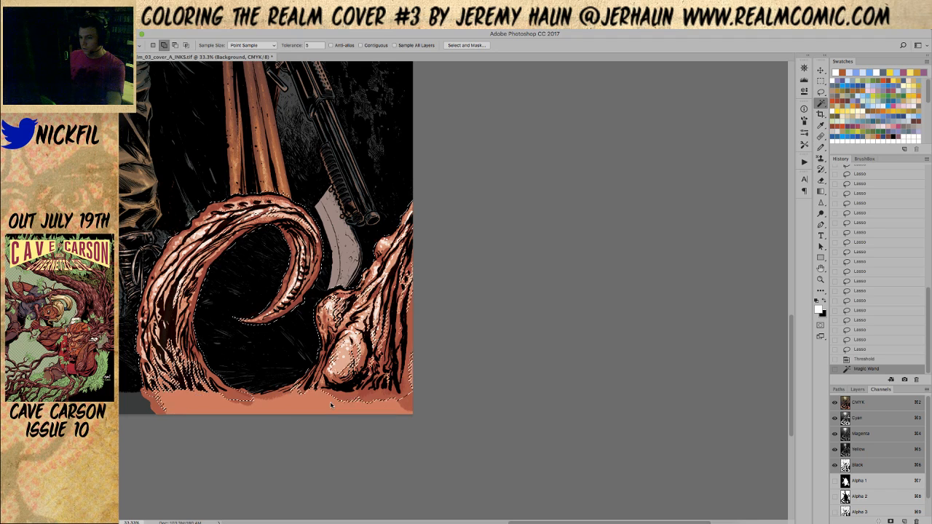
scroll(320, 407, left, 3)
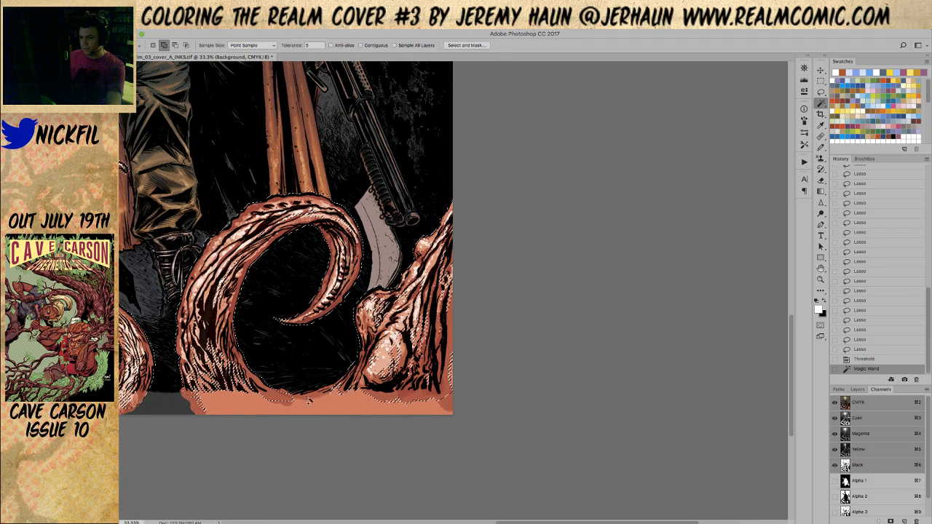
key(super+z)
Undo the Threshold and add the missed strip of flesh between the two large right-hand tentacles' bases to the lasso selection.
key(z)
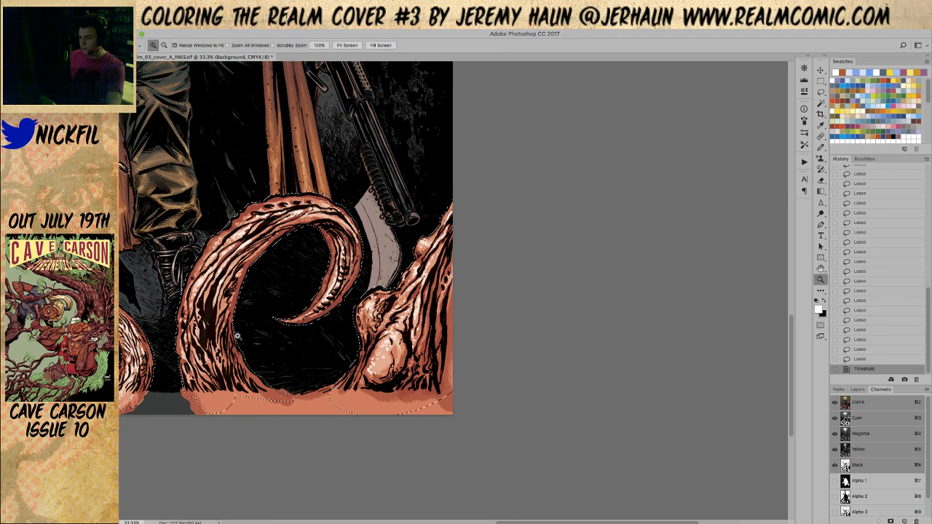
drag(238, 336, 356, 408)
key(super+z)
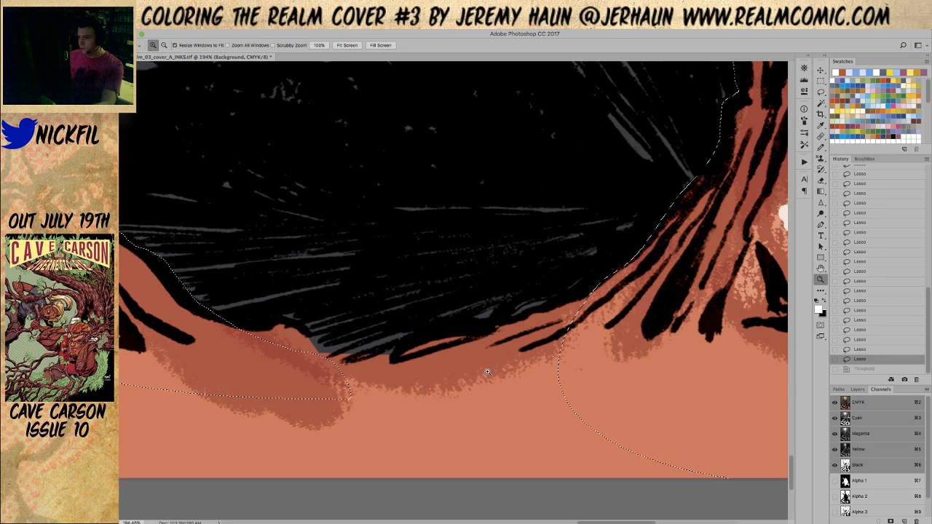
key(l)
mouse_move(617, 274)
mouse_down()
mouse_move(509, 319)
mouse_move(397, 347)
mouse_up()
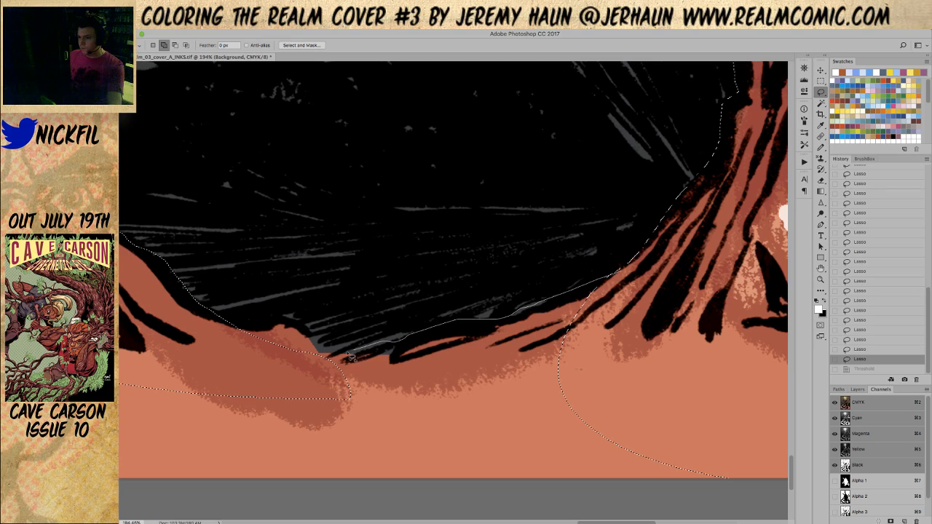
drag(438, 410, 438, 410)
Apply a Threshold at level 128 to the tentacle linework on the Black channel, using the completed selection.
key(z)
alt+click(626, 292)
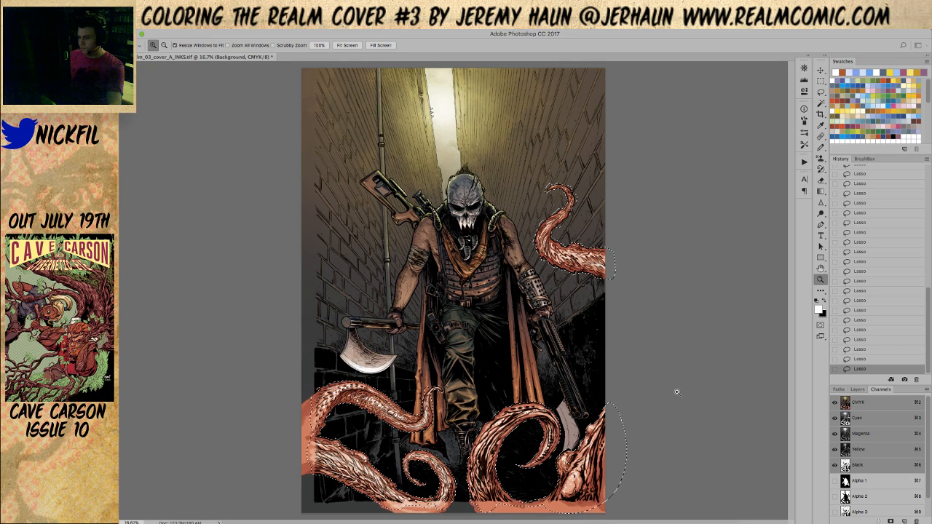
key(super+6)
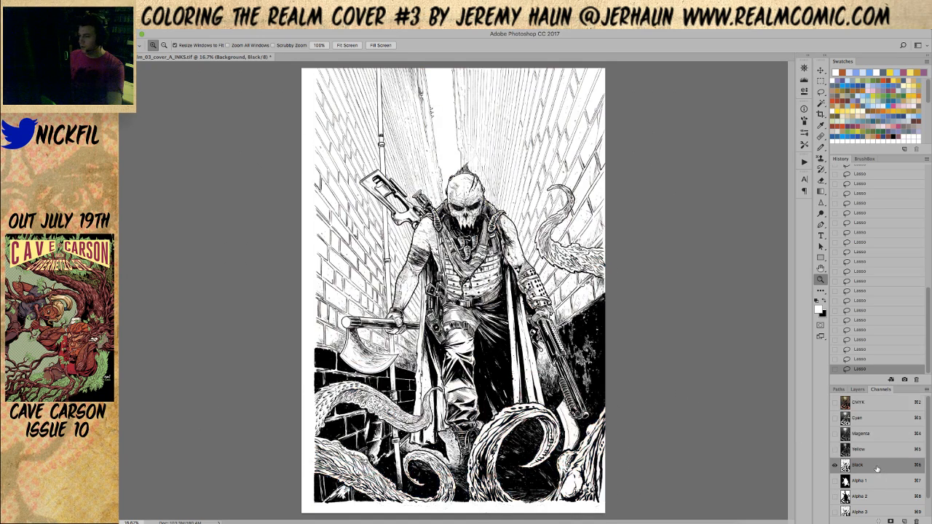
click(237, 22)
mouse_move(262, 46)
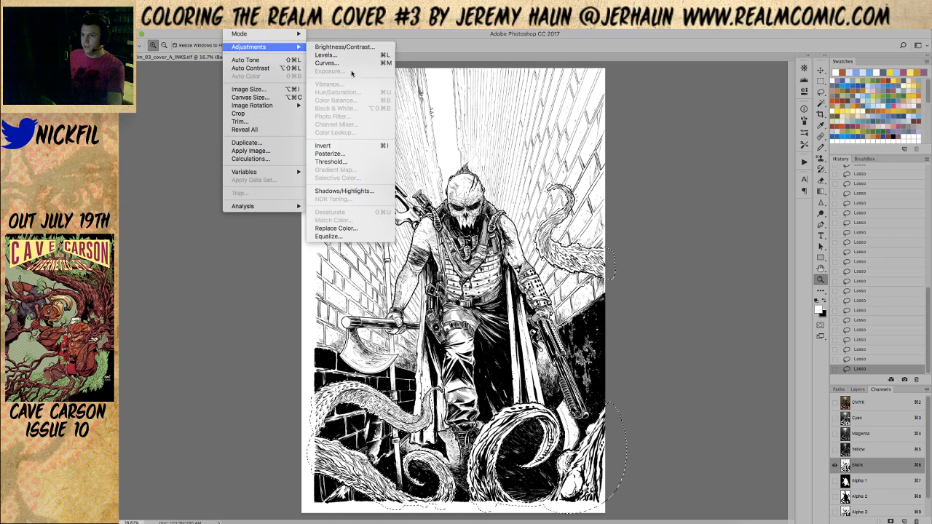
click(361, 162)
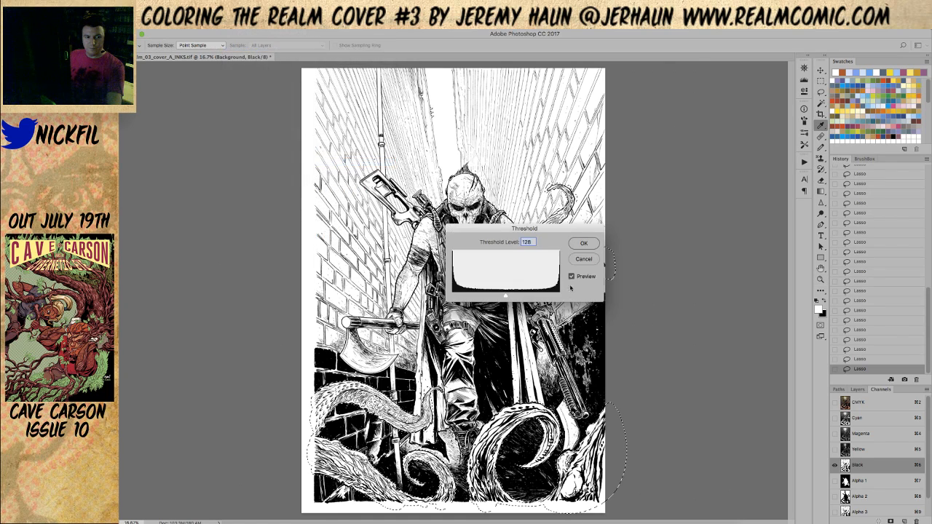
click(583, 244)
Compare the right-hand tentacles' inks before and after the Threshold, ending with it applied.
key(z)
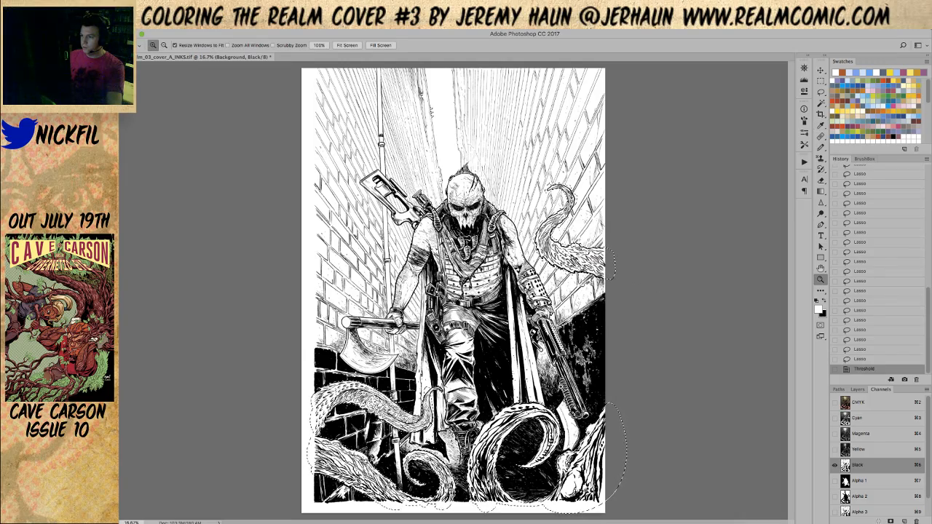
click(559, 386)
click(560, 386)
drag(594, 504, 561, 337)
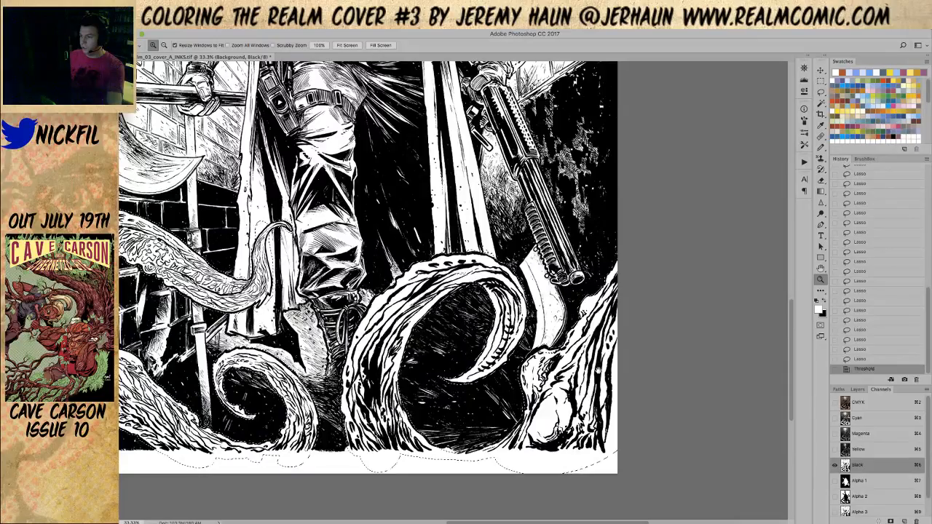
click(554, 349)
click(553, 349)
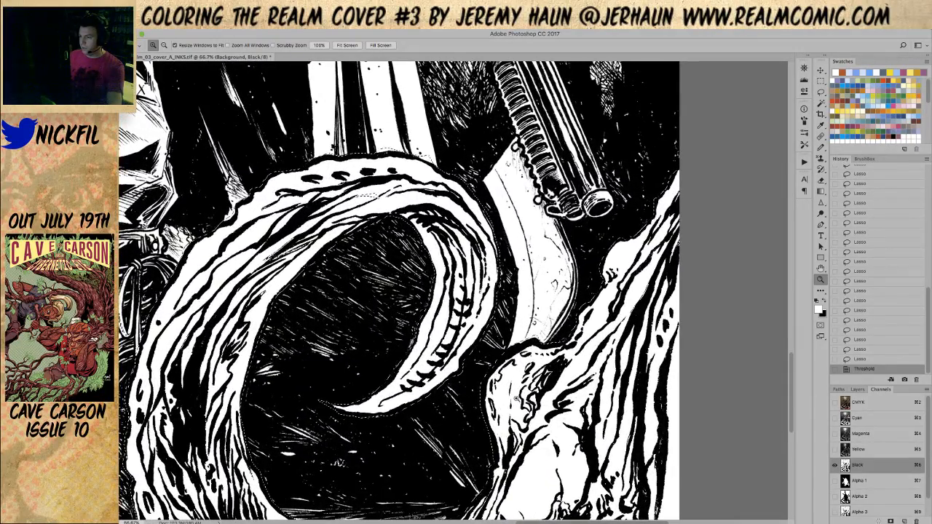
drag(519, 398, 479, 265)
key(super+z)
key(super+z)
key(super+z)
key(super+z)
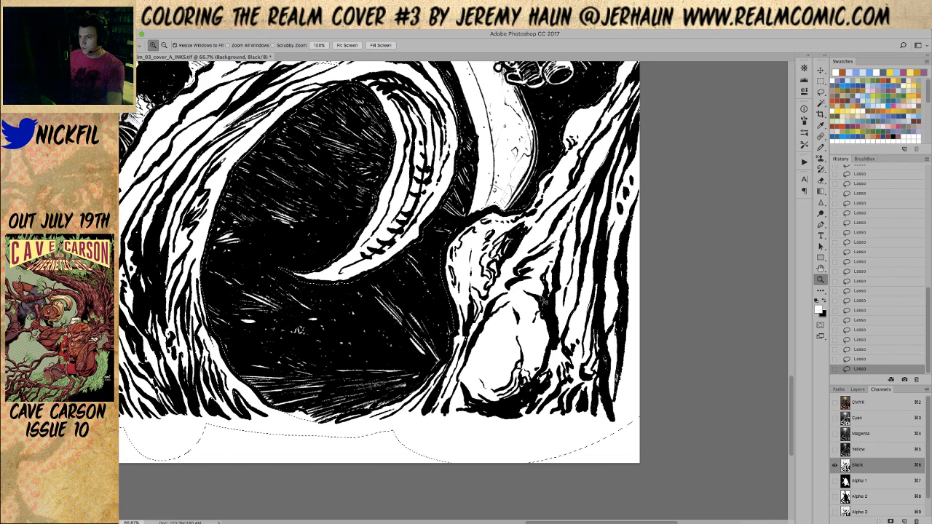
key(super+z)
key(super+z)
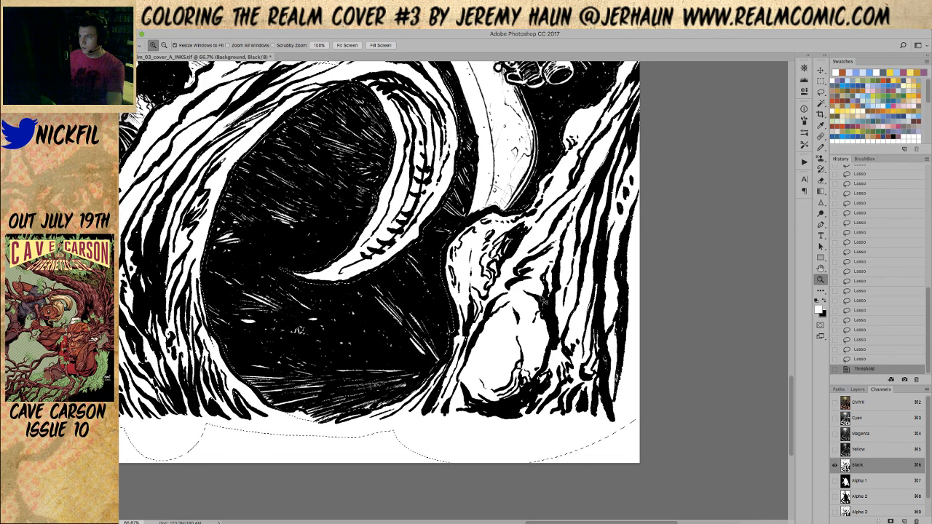
key(super+z)
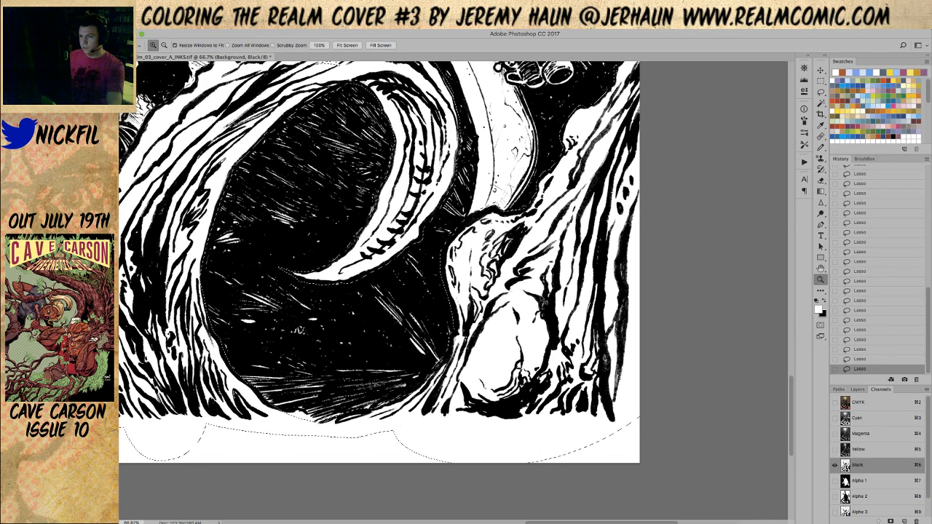
key(super+z)
Use the Magic Wand on the Black channel to reduce the tentacle selection to its black linework.
alt+click(415, 262)
alt+click(416, 262)
alt+click(415, 262)
drag(415, 262, 527, 382)
alt+click(420, 265)
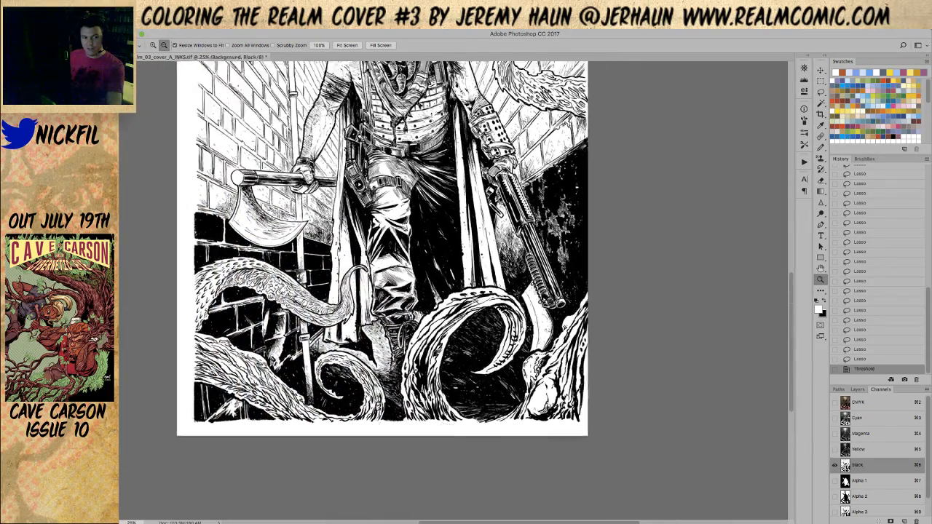
drag(527, 460, 610, 514)
drag(563, 429, 413, 444)
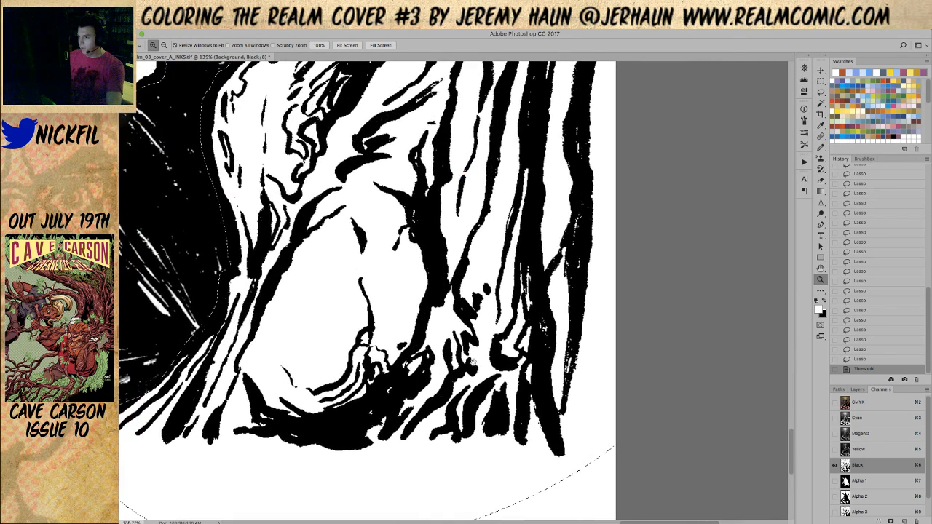
key(w)
click(466, 470)
Fill the selected tentacle linework with light blue in the CMYK composite.
key(z)
alt+click(424, 211)
alt+click(424, 211)
alt+click(424, 211)
alt+click(424, 211)
alt+click(423, 211)
key(super+2)
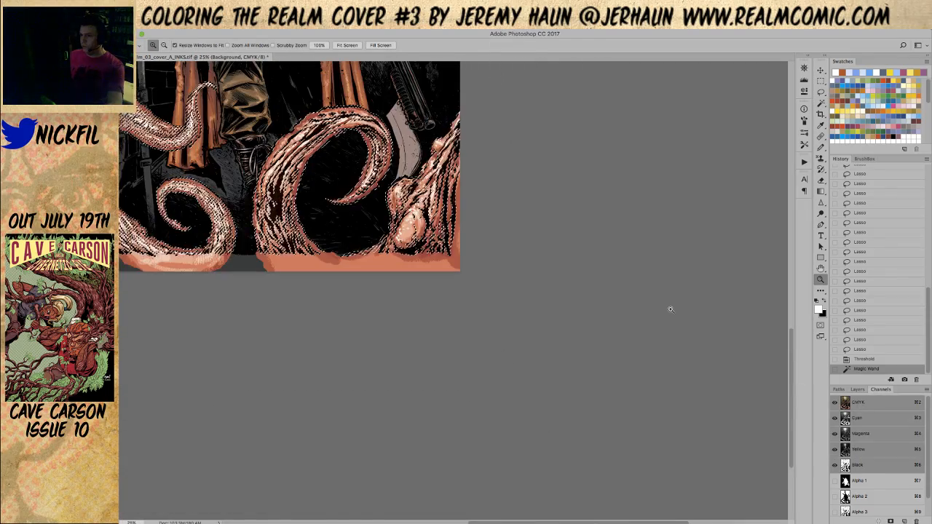
key(super+0)
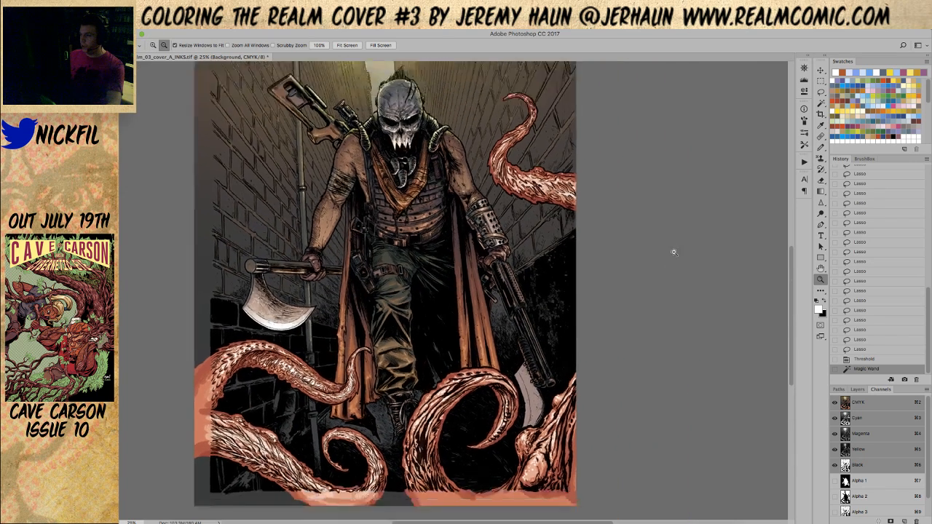
alt+click(673, 252)
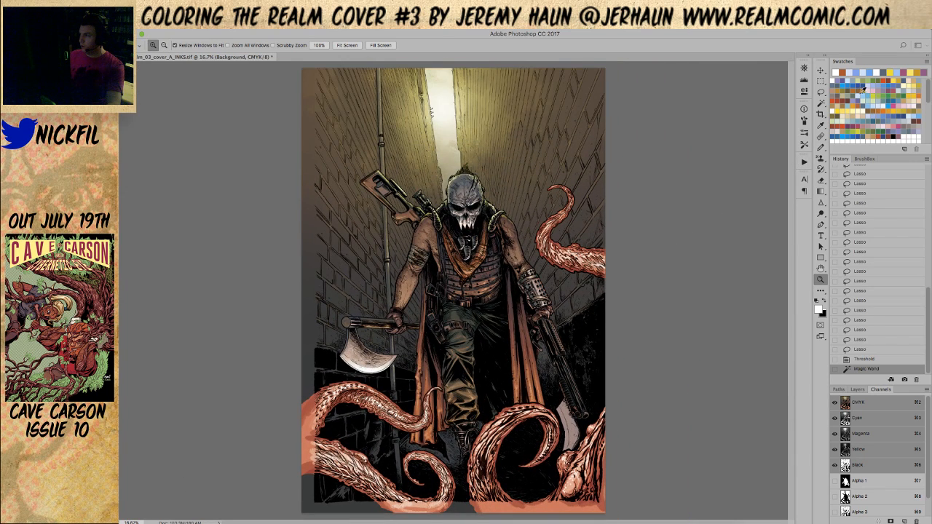
click(862, 89)
key(alt)
key(alt+BackSpace)
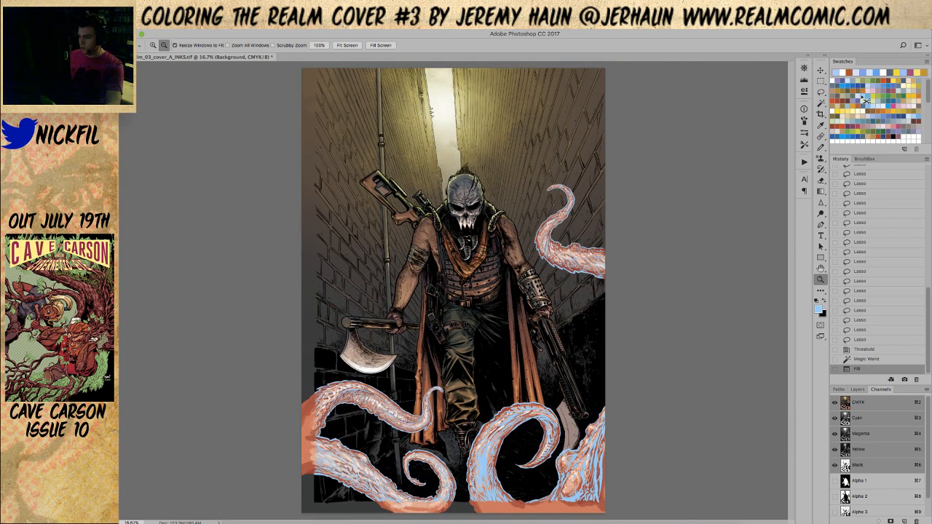
Fill the selected tentacle linework with reddish brown.
click(481, 430)
drag(497, 459, 463, 283)
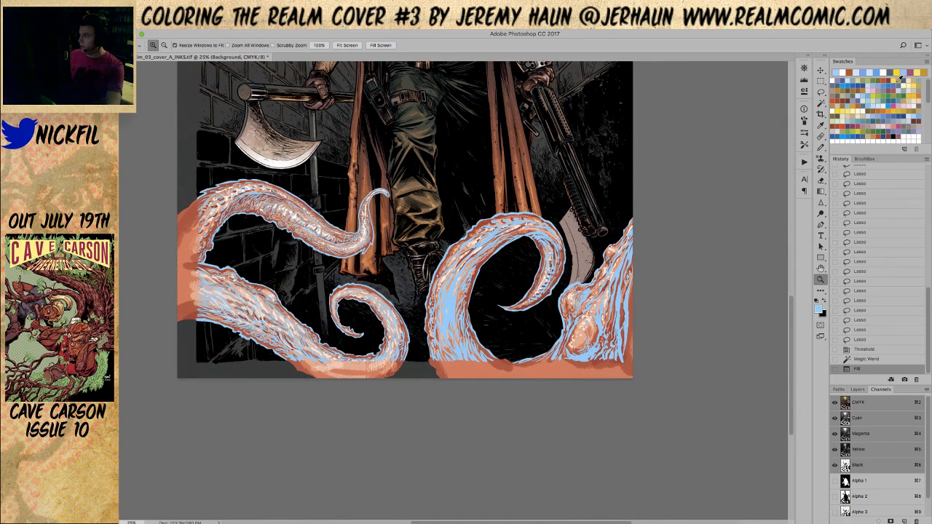
click(894, 84)
key(alt+BackSpace)
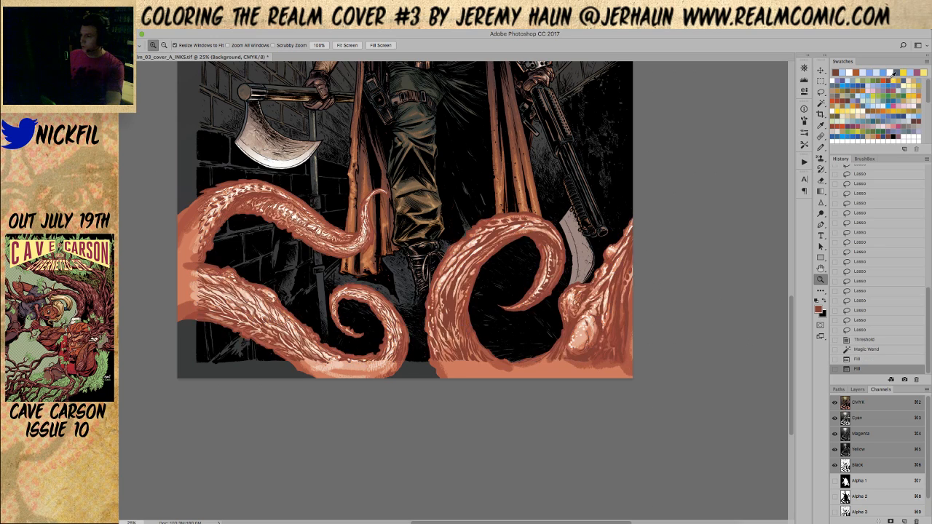
Examine the reddish-brown tentacle linework across the whole cover and close up at the tentacle tip beside the figure's leg.
alt+click(537, 425)
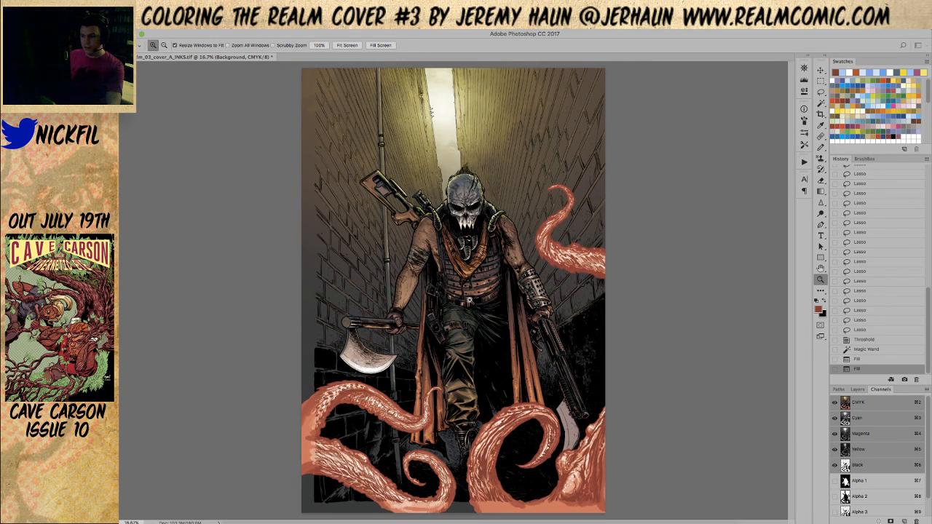
click(431, 389)
click(431, 389)
click(432, 389)
drag(462, 461, 440, 256)
drag(573, 323, 440, 357)
drag(399, 293, 474, 329)
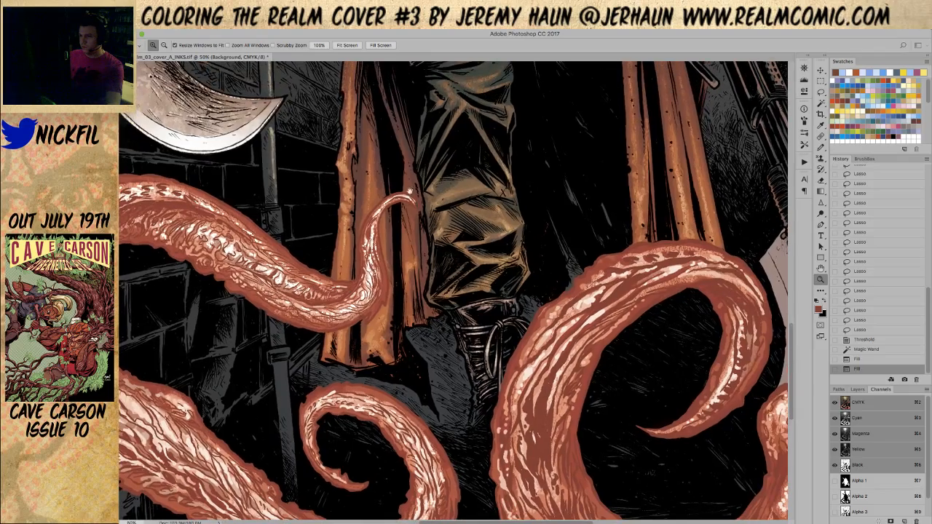
click(407, 197)
click(407, 197)
click(465, 240)
click(466, 240)
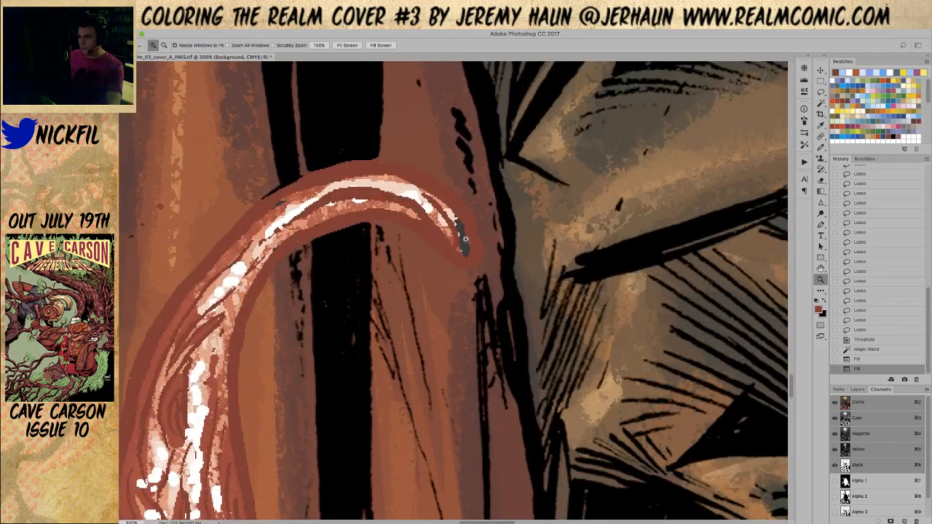
alt+click(427, 274)
alt+click(426, 274)
alt+click(426, 274)
alt+click(427, 274)
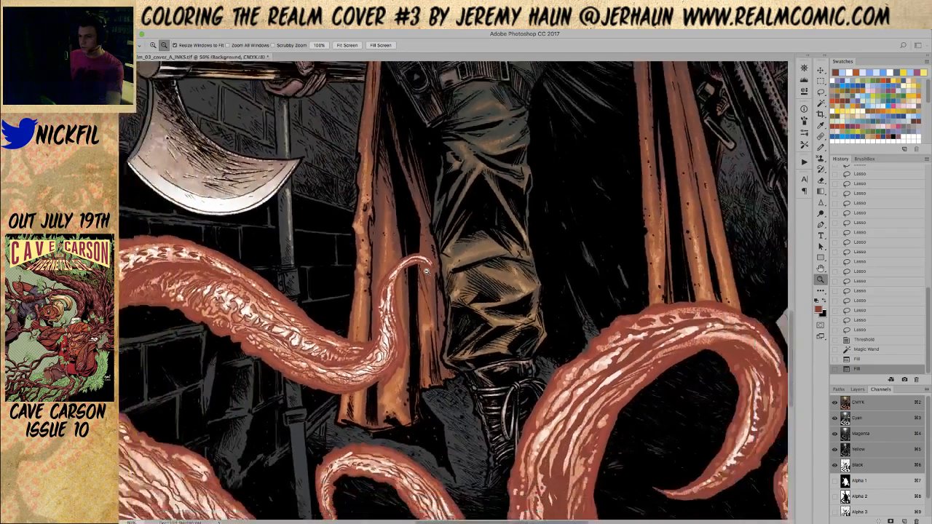
alt+click(427, 274)
alt+click(427, 274)
drag(399, 252, 444, 287)
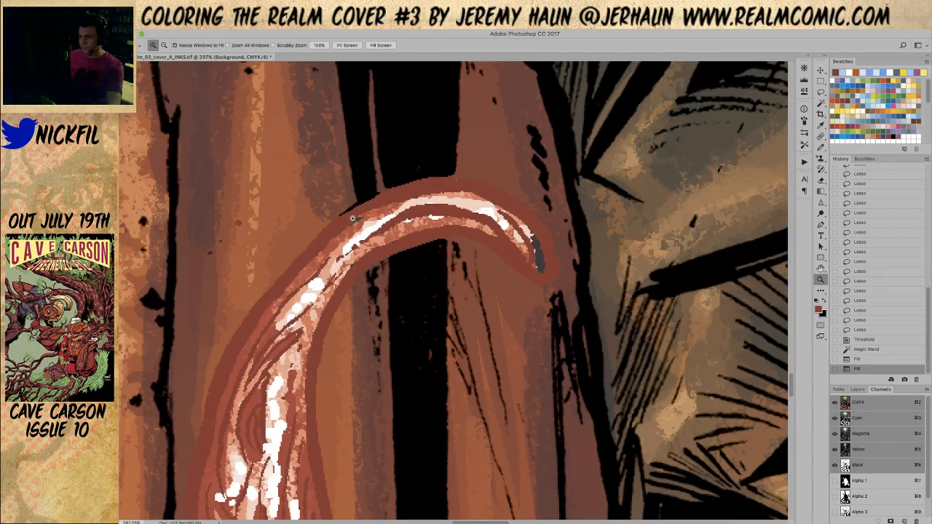
alt+click(435, 287)
alt+click(436, 287)
alt+click(435, 287)
alt+click(436, 287)
alt+click(436, 287)
alt+click(435, 287)
alt+click(502, 320)
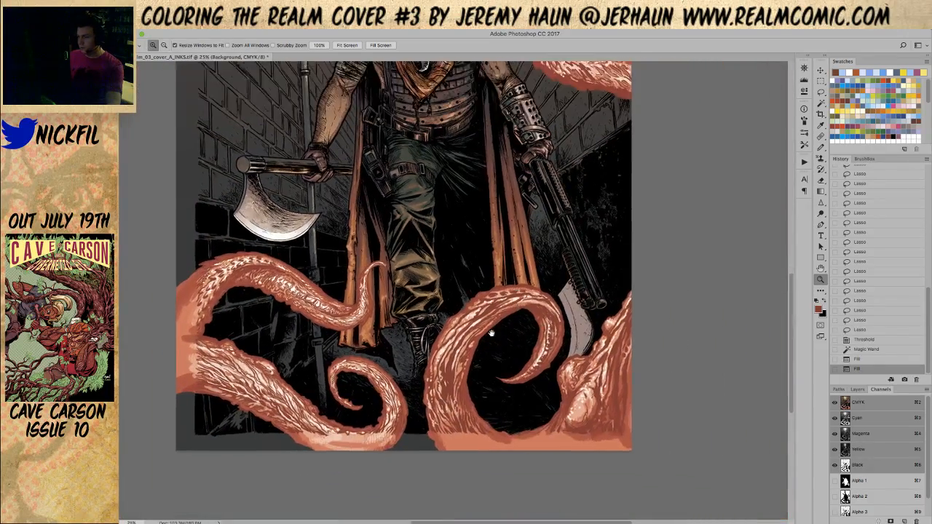
alt+click(499, 321)
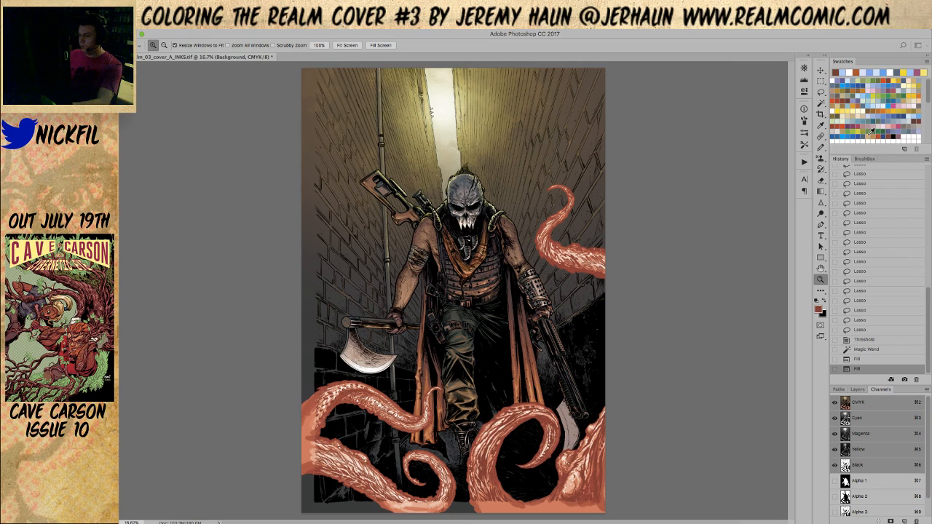
Shift the selected tentacle linework's hue to +121 with Hue/Saturation.
key(ctrl+u)
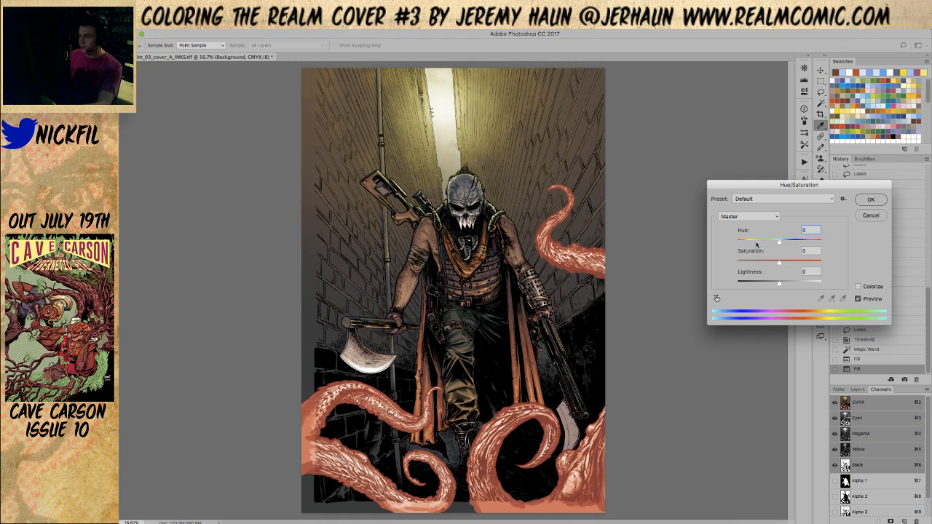
drag(757, 241, 734, 247)
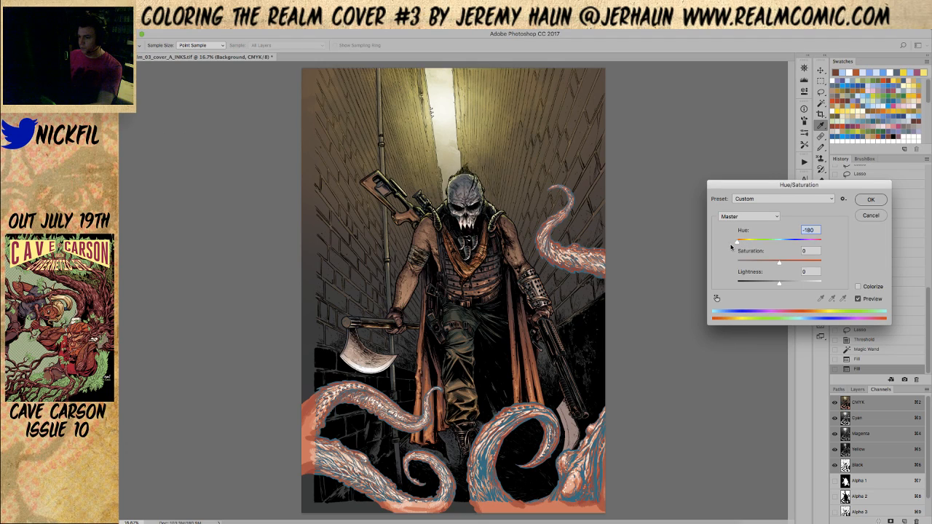
click(813, 241)
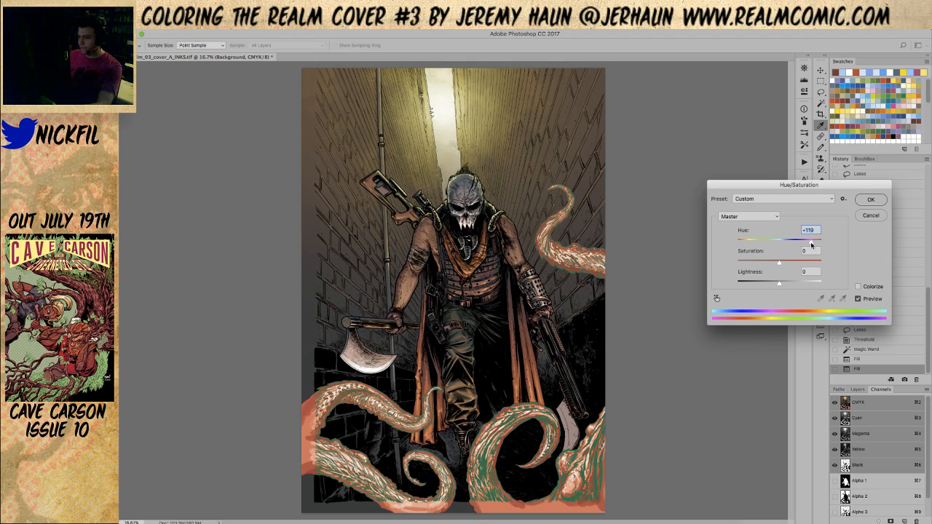
drag(811, 244, 813, 243)
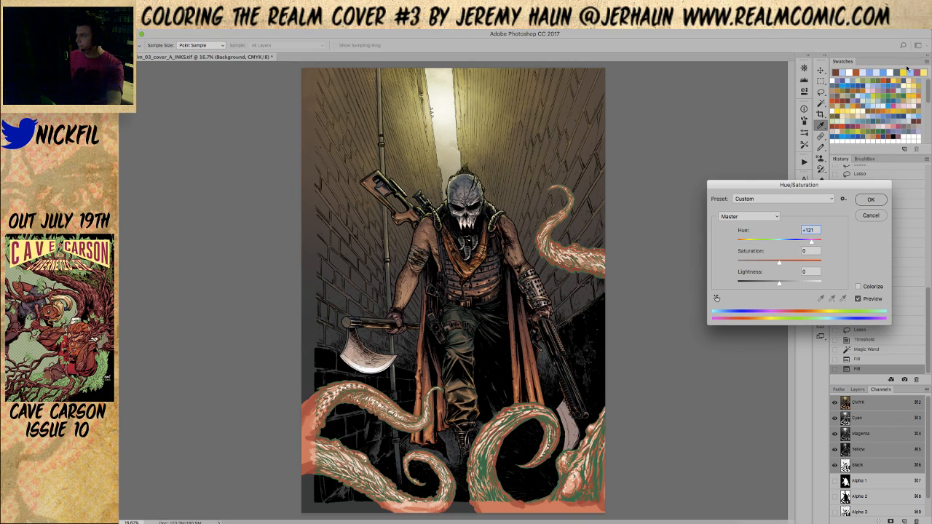
click(870, 200)
key(z)
Fill the selected tentacle linework with light blue twice, fading each fill.
click(874, 106)
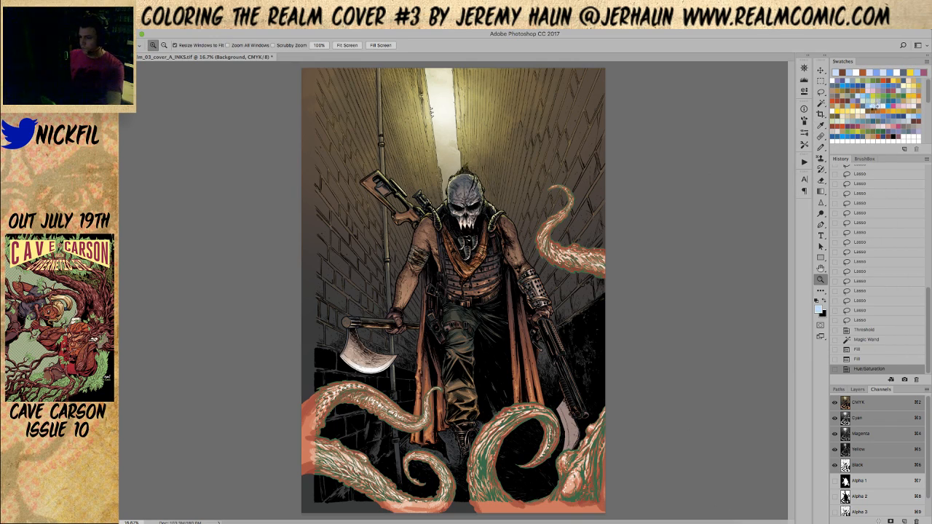
key(alt+BackSpace)
key(ctrl+shift+f)
key(Return)
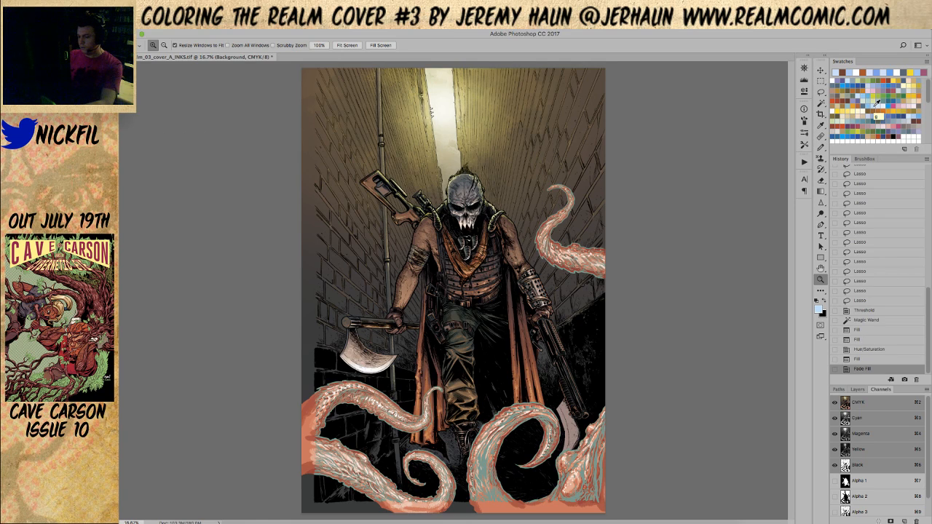
key(alt+BackSpace)
key(ctrl+shift+f)
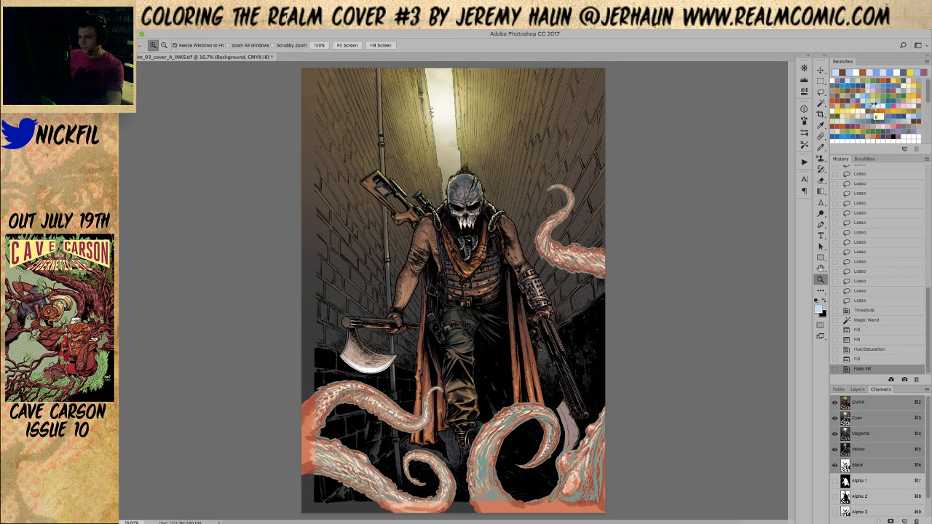
key(Return)
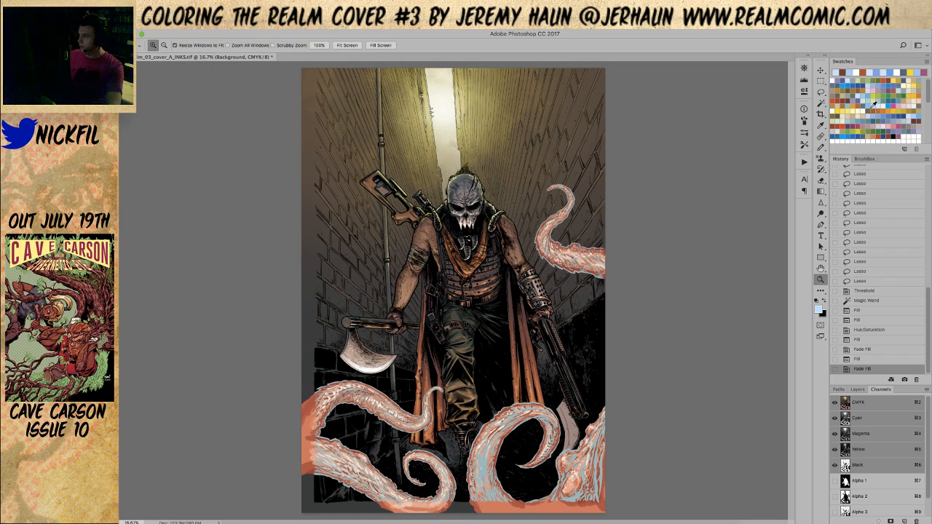
Refill the selected tentacle linework with reddish brown and darken it with a black fill faded to 17% opacity.
click(892, 84)
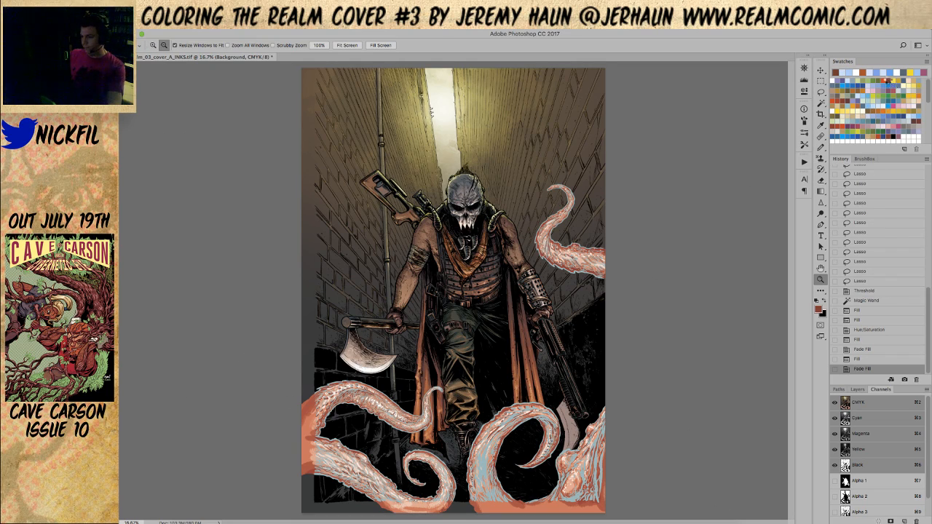
key(alt+BackSpace)
key(d)
key(super+shift+f)
key(Return)
click(515, 413)
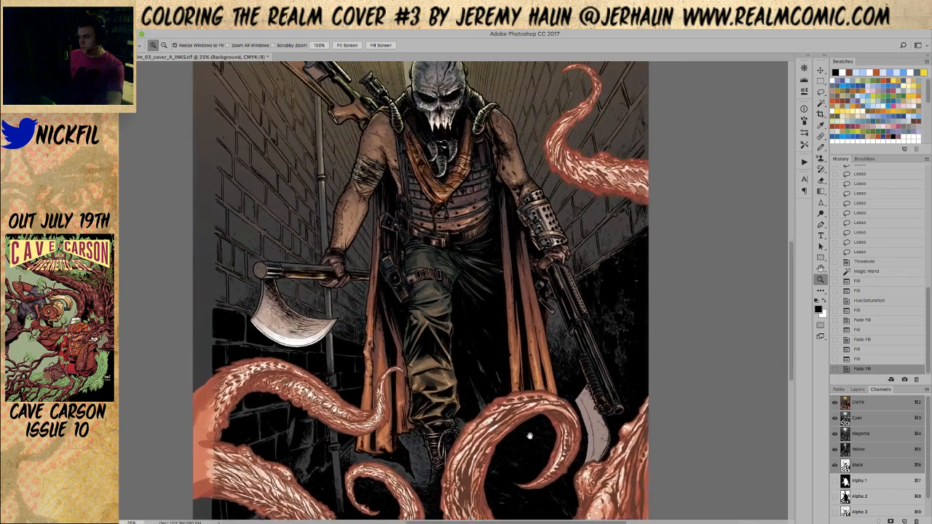
key(super+shift+f)
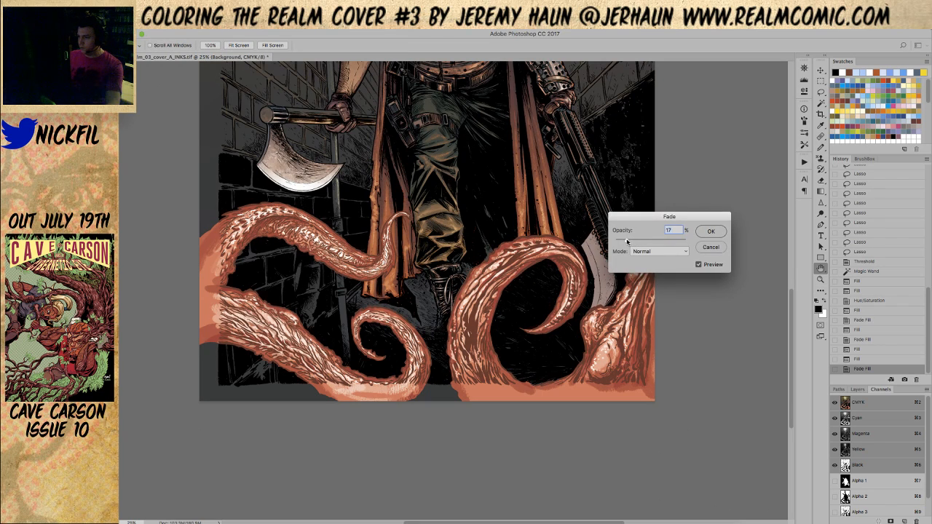
click(708, 232)
alt+click(602, 313)
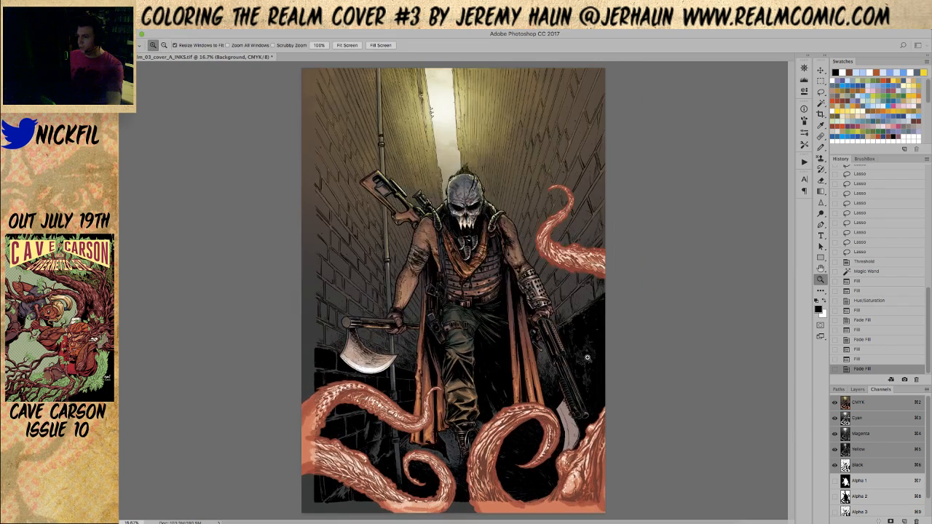
Shift the selected tentacle linework's hue to -37 with Hue/Saturation.
key(super+u)
click(763, 242)
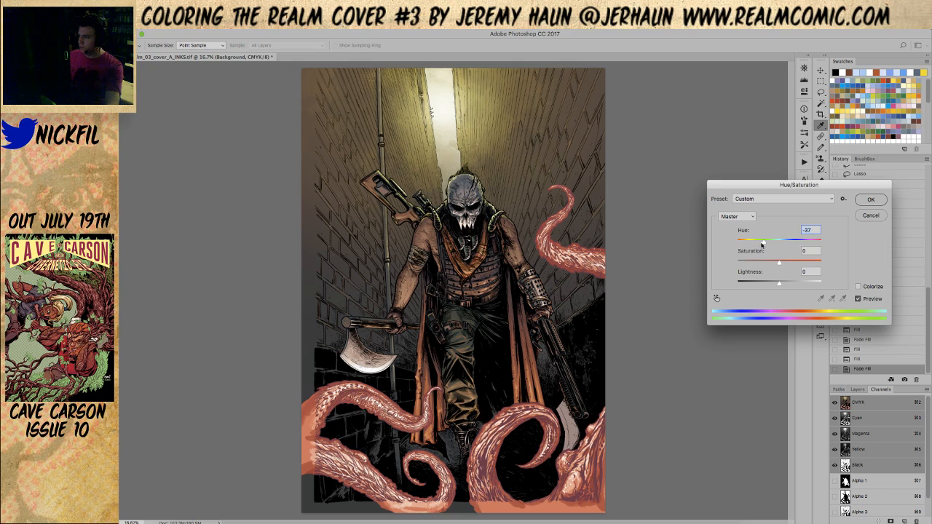
drag(766, 245, 762, 245)
key(Return)
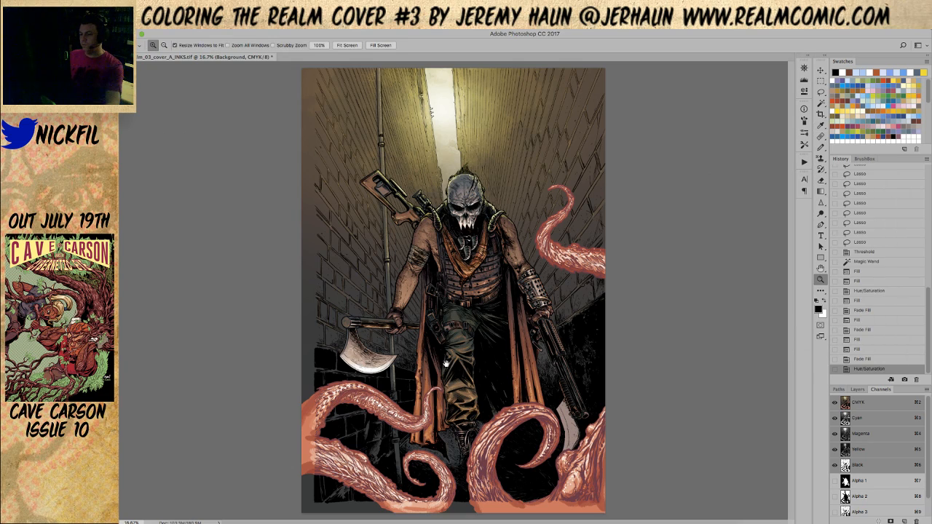
Draw a pale pink Pencil highlight along the outer left edge of the upper tentacle's linework.
click(473, 420)
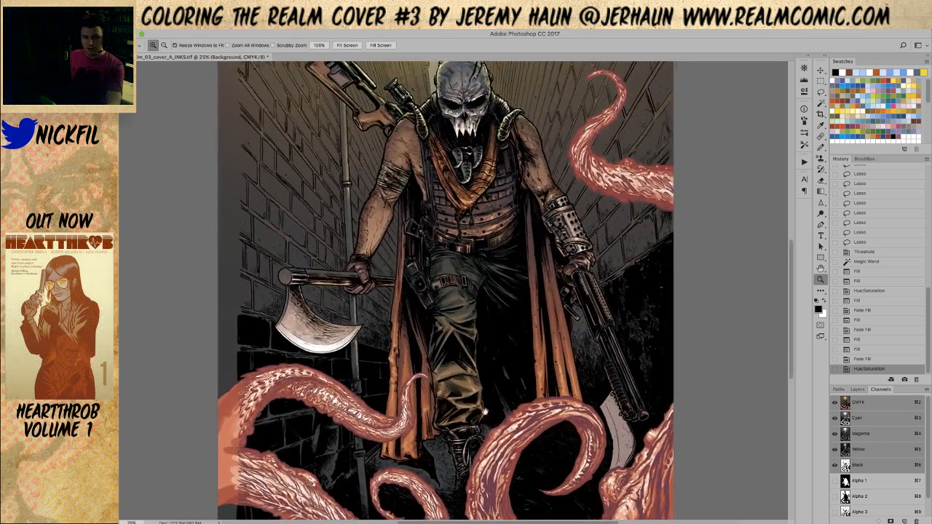
drag(480, 420, 433, 311)
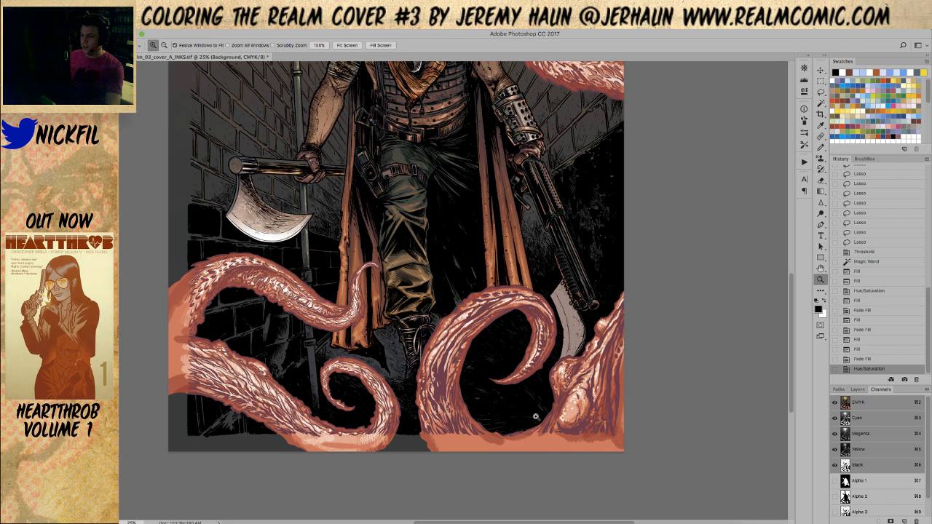
drag(626, 228, 622, 219)
scroll(606, 359, up, 5)
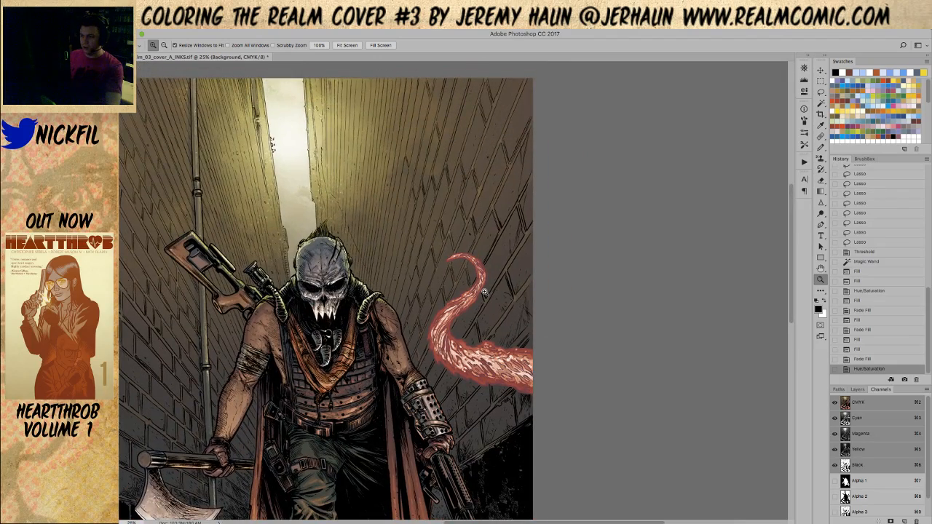
click(484, 291)
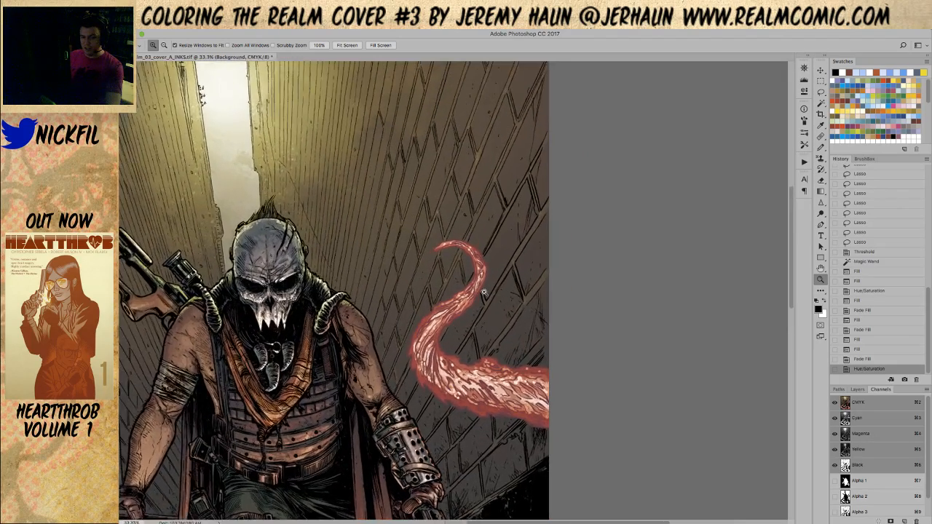
click(484, 291)
click(483, 291)
drag(483, 352, 487, 324)
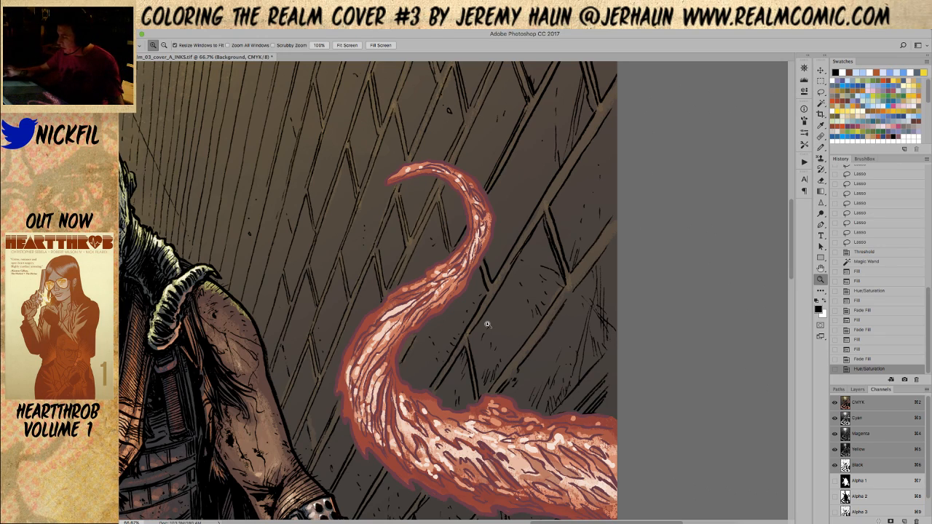
click(882, 128)
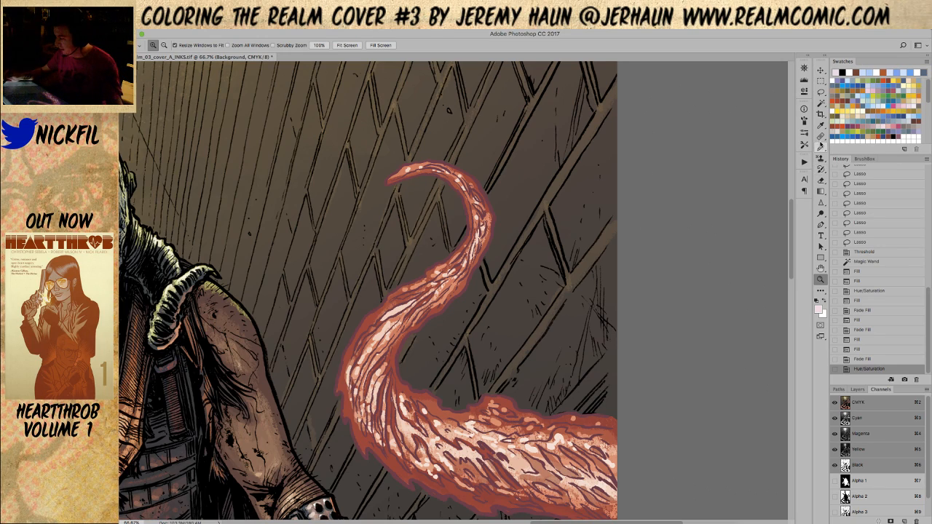
click(821, 146)
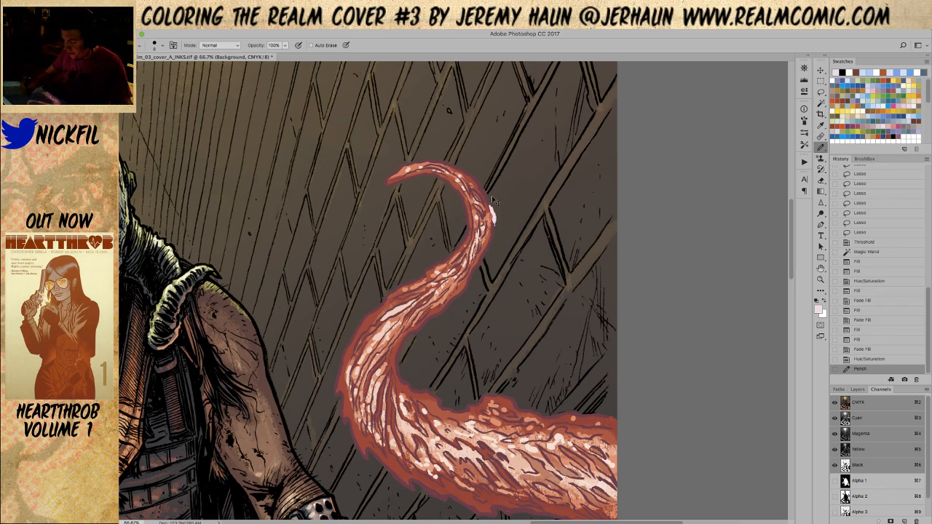
drag(442, 261, 358, 311)
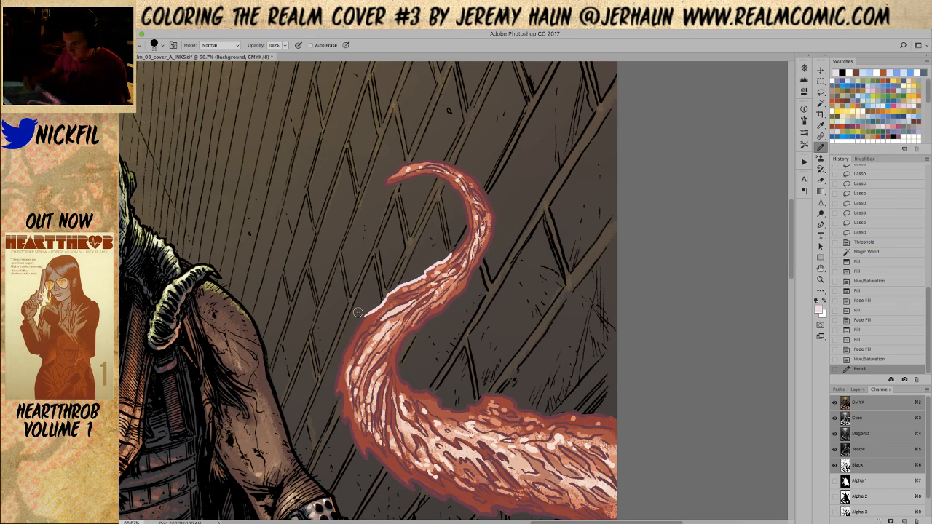
Go over the upper tentacle's left edge highlight with a pale yellow-green Pencil stroke.
click(821, 280)
alt+click(537, 326)
alt+click(518, 316)
click(862, 78)
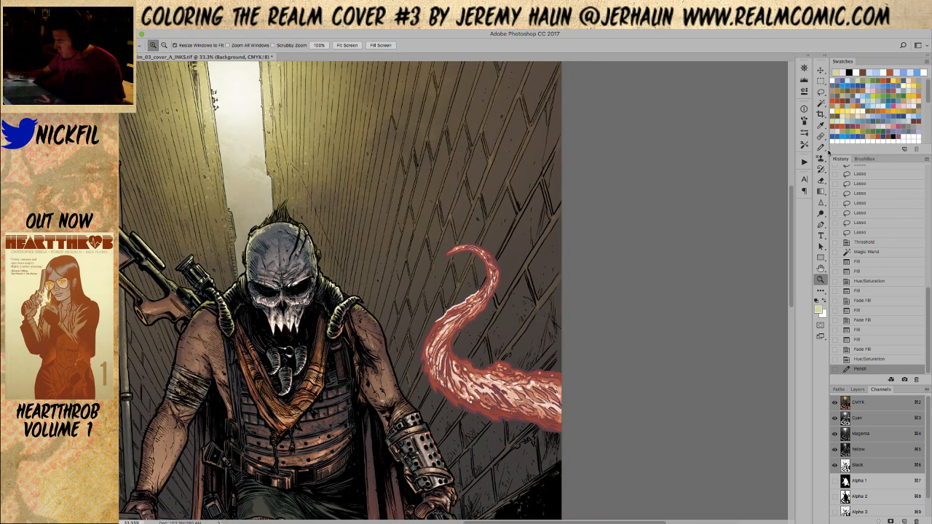
click(821, 146)
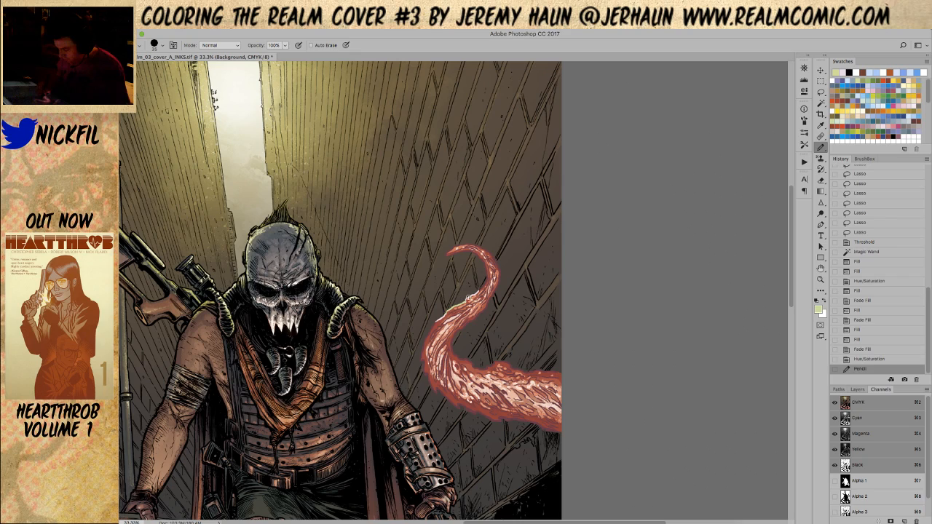
drag(458, 302, 475, 285)
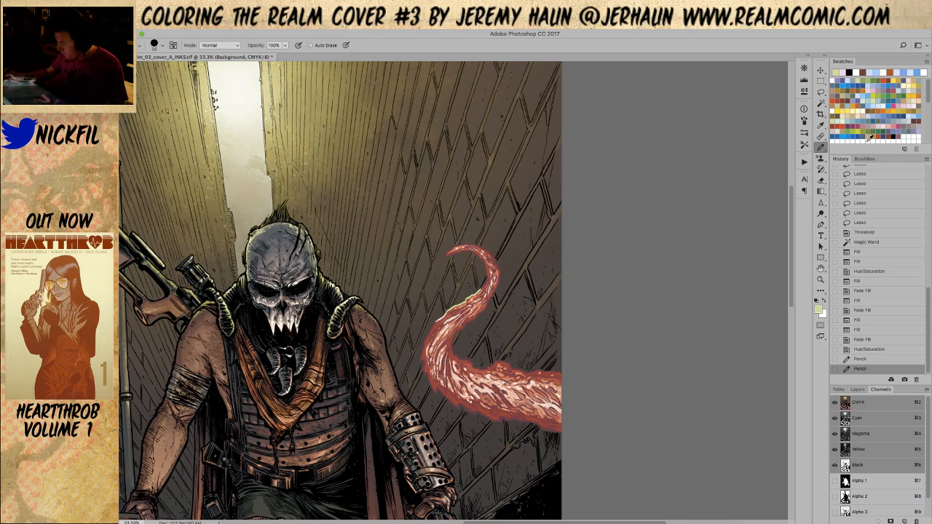
Rim the upper tentacle's tip, curl and outer left edge with pale Pencil strokes, using white at 50% opacity and sampled cream at 100%.
key(5)
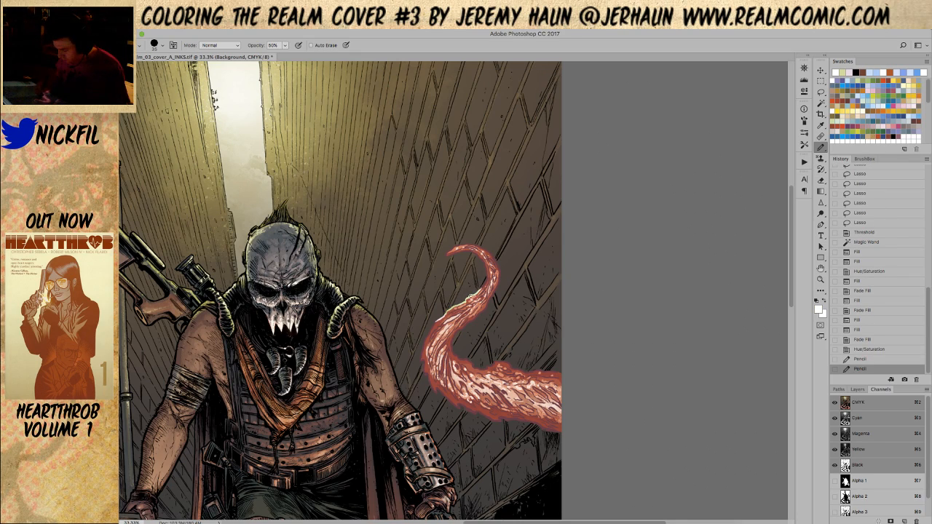
drag(438, 320, 457, 303)
alt+click(477, 290)
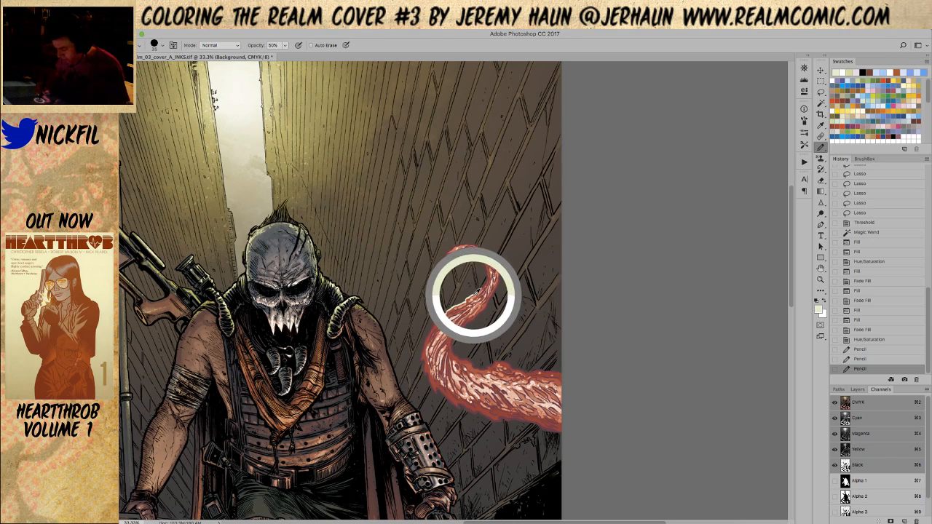
key(0)
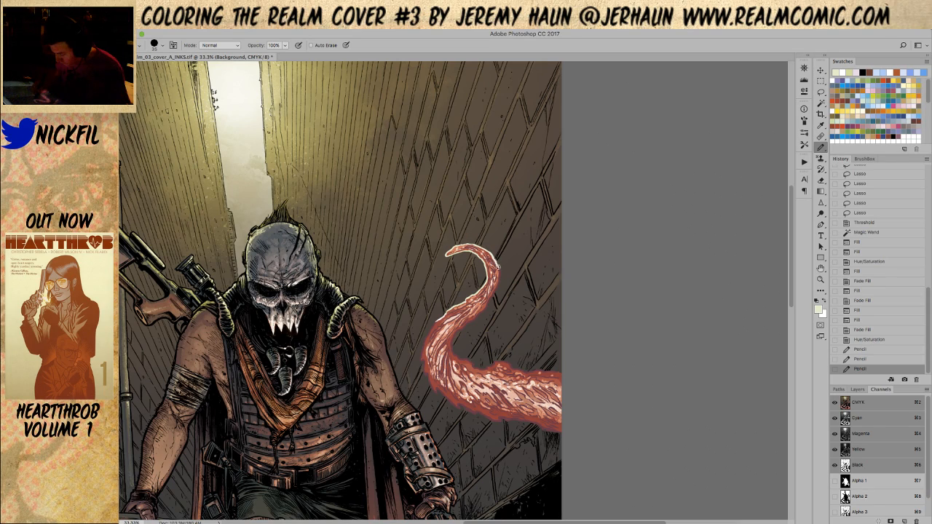
mouse_move(474, 319)
mouse_down()
mouse_move(464, 329)
mouse_move(446, 313)
mouse_up()
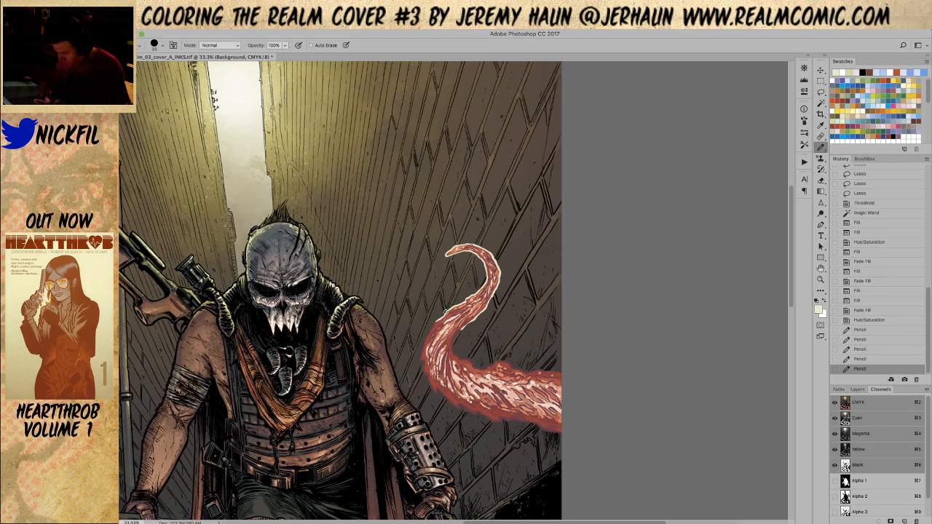
click(423, 357)
Continue the pale cream Pencil rim along the lower and upper edges of the upper tentacle's thick base.
key(space)
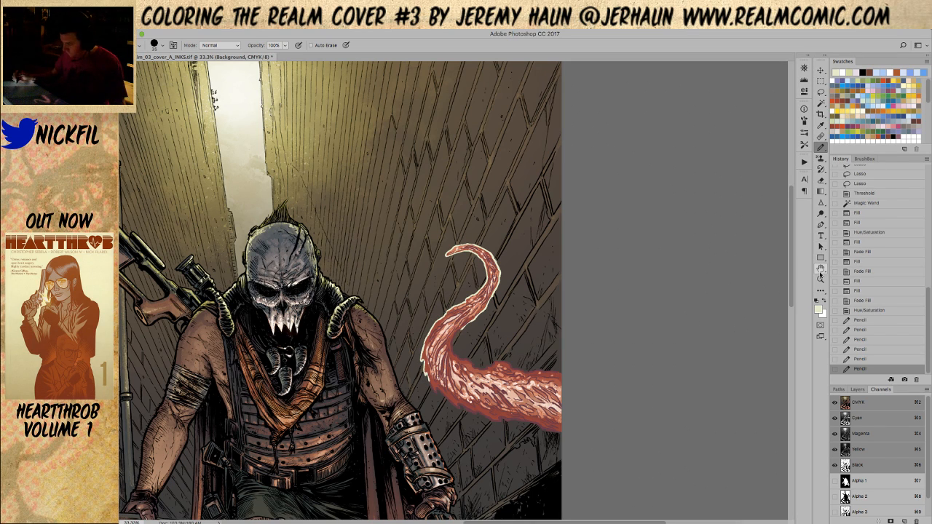
drag(570, 390, 572, 296)
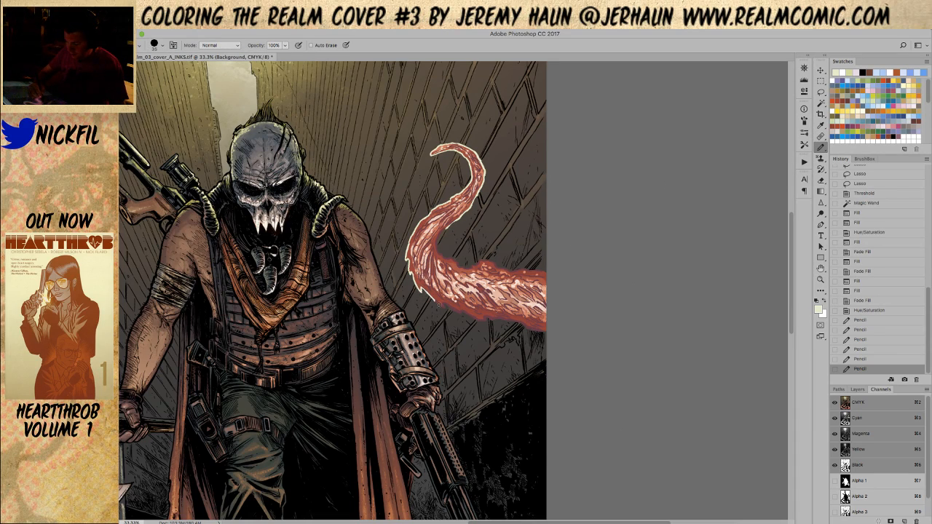
click(453, 310)
mouse_move(442, 301)
mouse_down()
mouse_move(478, 323)
mouse_move(467, 321)
mouse_move(463, 312)
mouse_move(546, 333)
mouse_up()
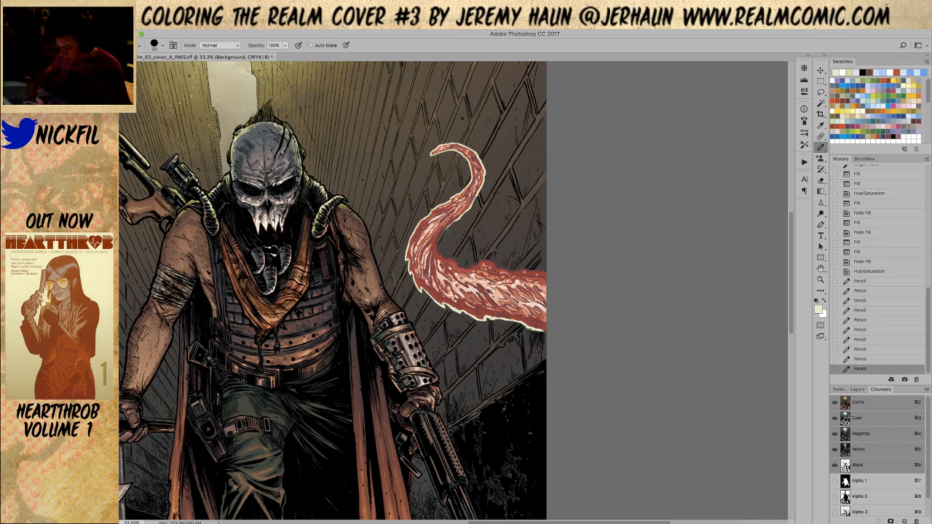
mouse_move(436, 248)
mouse_down()
mouse_move(477, 235)
mouse_move(475, 266)
mouse_move(462, 266)
mouse_move(499, 265)
mouse_move(505, 251)
mouse_move(498, 269)
mouse_move(538, 269)
mouse_up()
Touch up the rim at the upper tentacle's base and tip with sampled dark reddish purple and pale cream.
alt+click(525, 276)
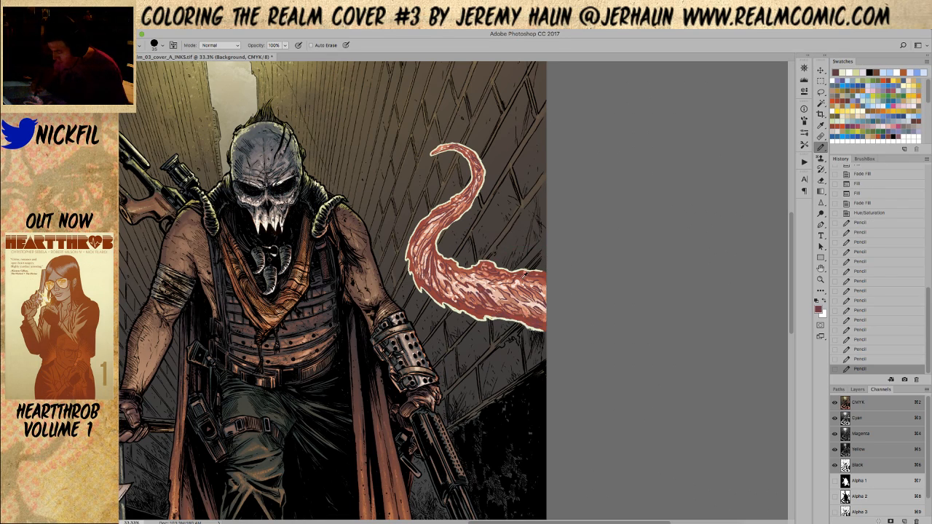
click(524, 276)
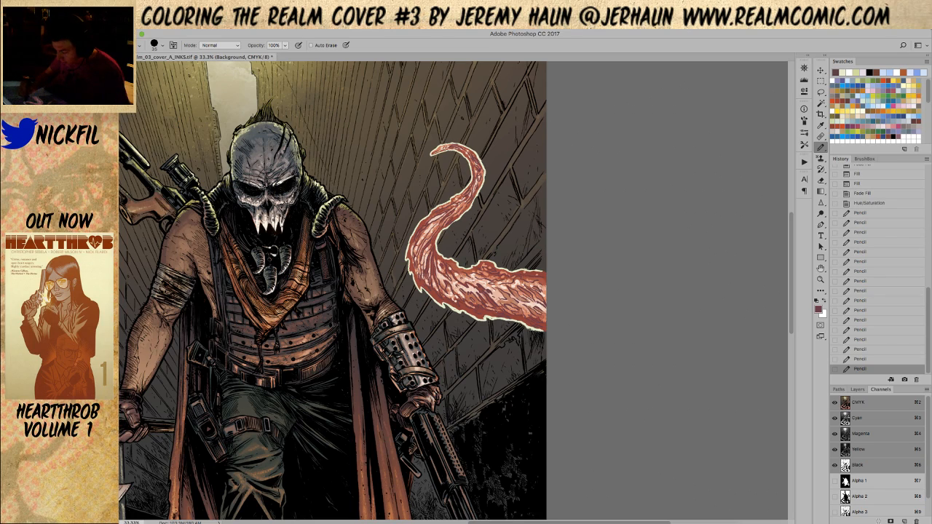
click(452, 149)
click(452, 149)
alt+click(449, 150)
click(445, 150)
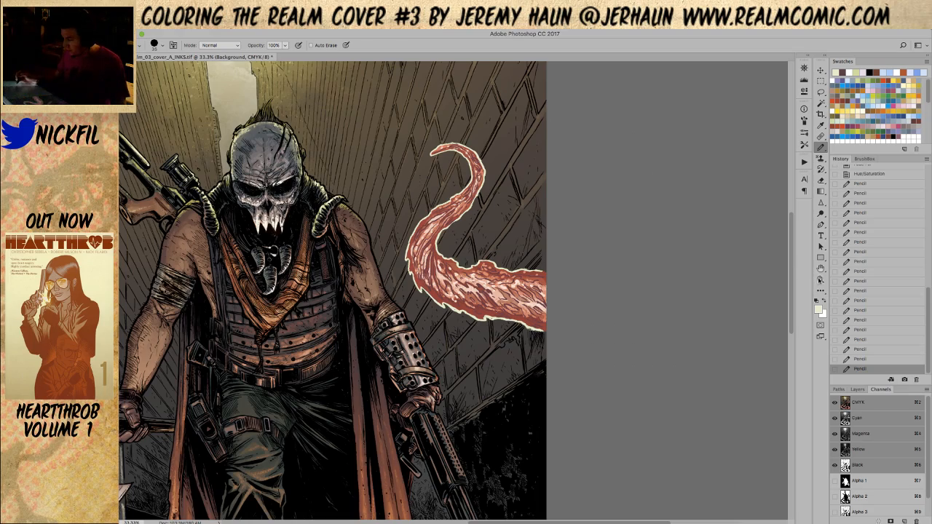
Sample the pale cream rim color and outline the left edge of the bumpy tentacle in the cover's lower right corner down to its base.
key(z)
alt+click(522, 404)
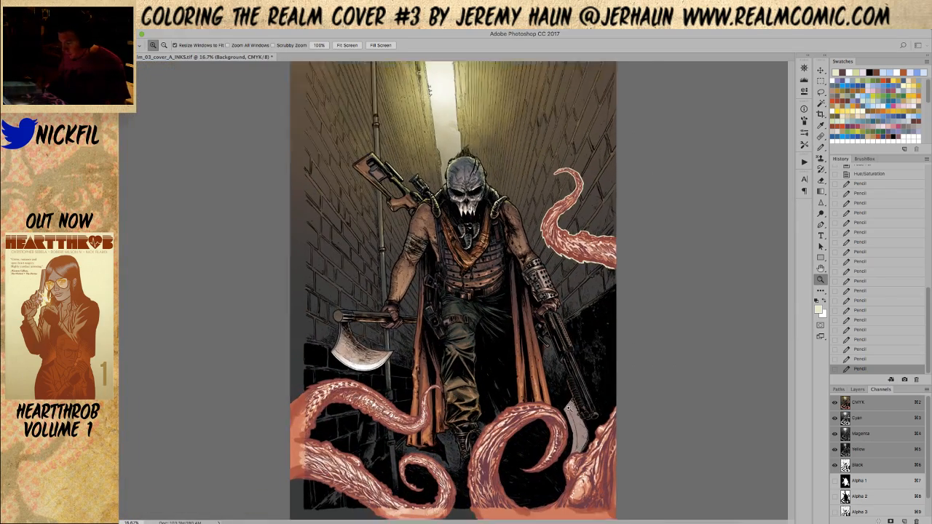
click(560, 408)
key(i)
click(619, 136)
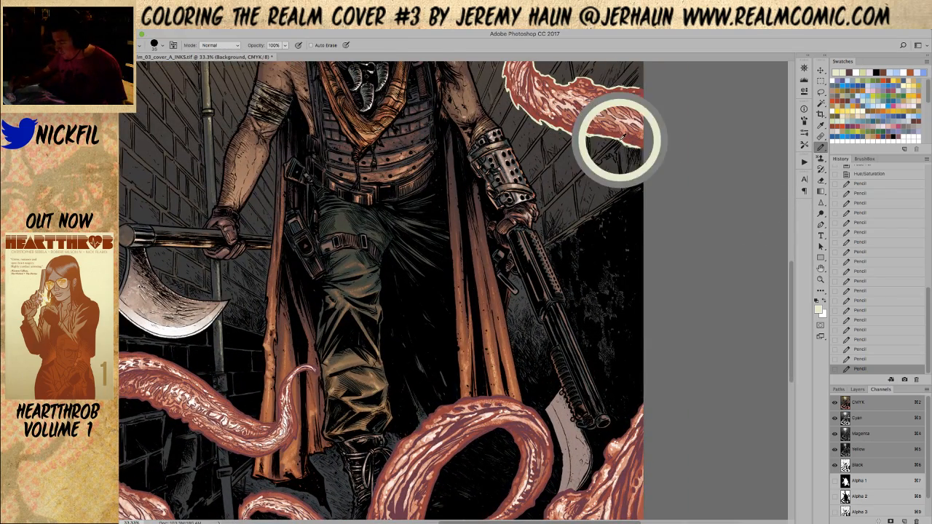
click(820, 268)
scroll(633, 297, down, 5)
scroll(633, 298, right, 2)
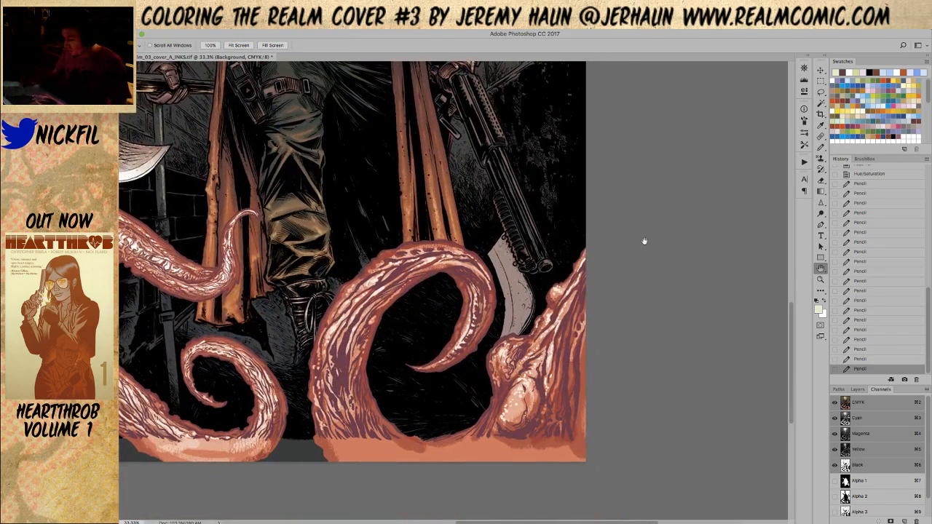
click(821, 148)
click(582, 253)
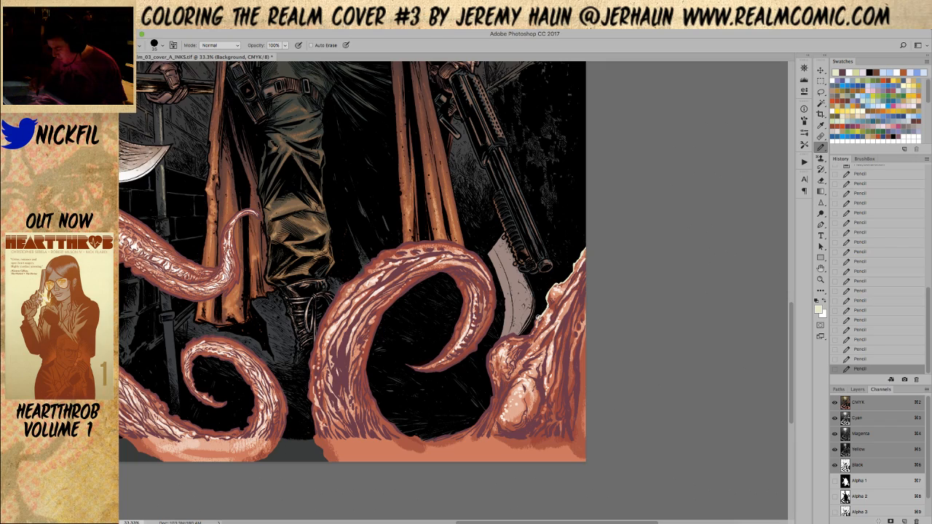
click(526, 329)
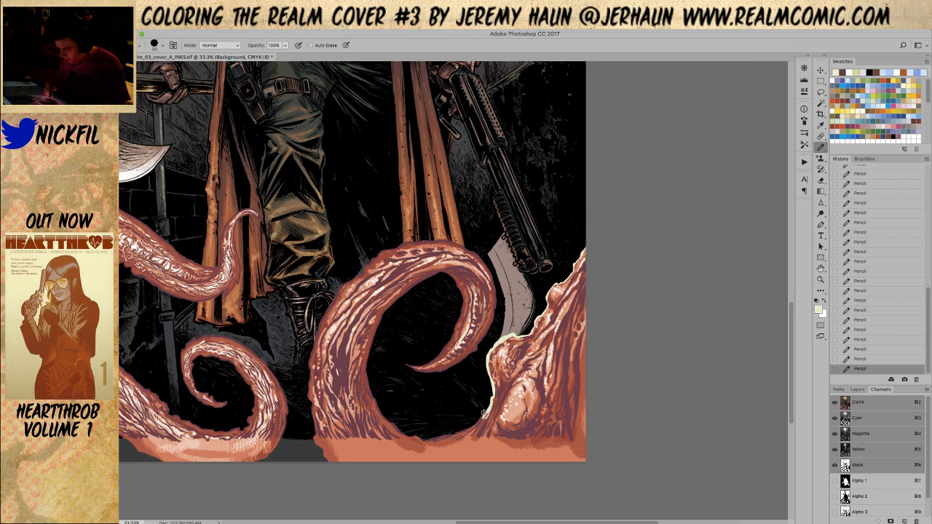
mouse_move(468, 428)
mouse_down()
mouse_move(426, 441)
mouse_move(446, 435)
mouse_up()
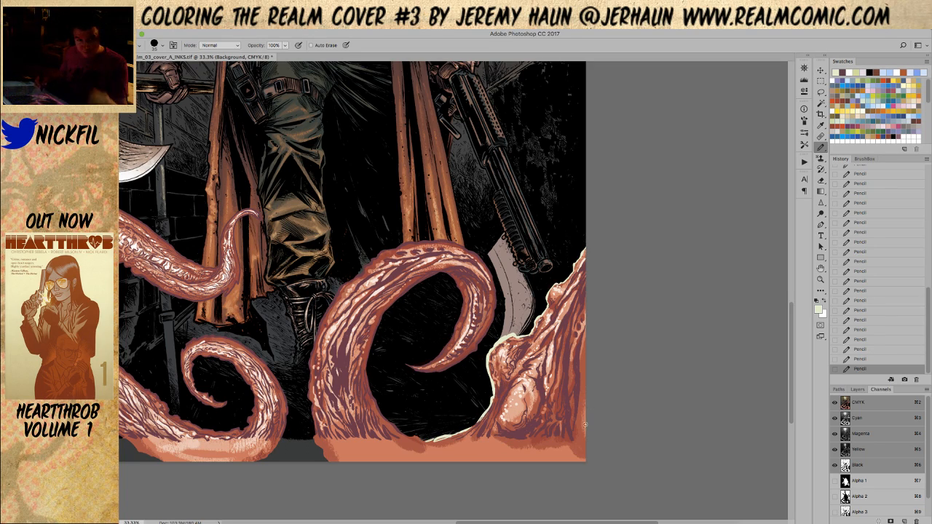
Draw a pale cream rim around the tip and outer right edge of the large curled tentacle, and save the file.
key(space)
drag(466, 379, 537, 387)
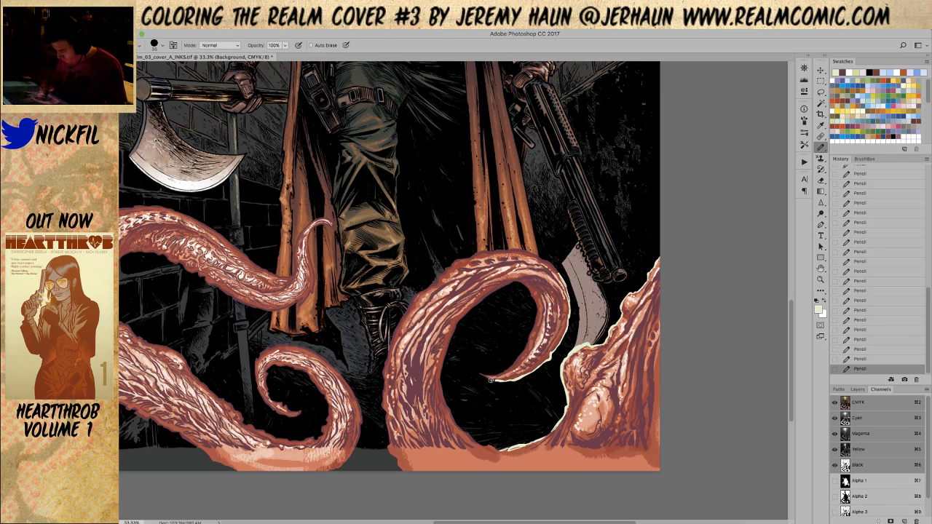
mouse_move(483, 376)
mouse_down()
mouse_move(507, 372)
mouse_move(531, 330)
mouse_up()
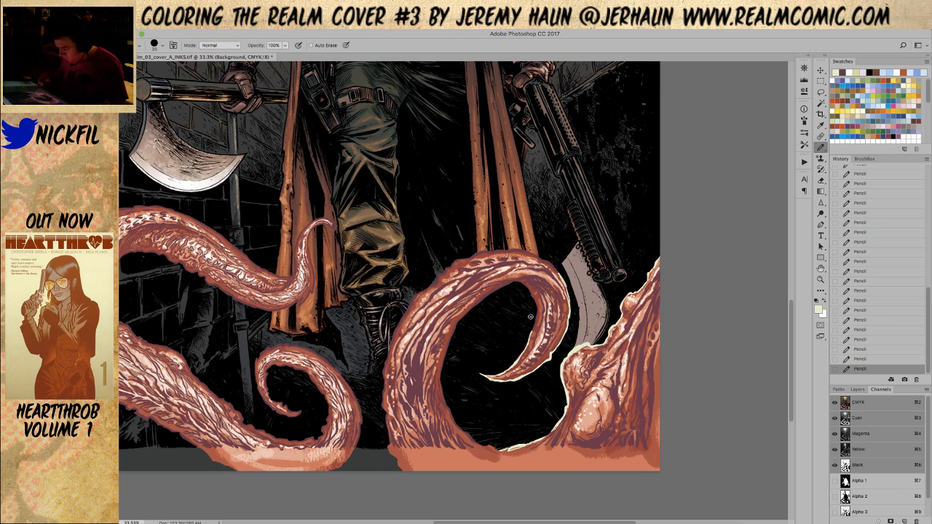
key(super+s)
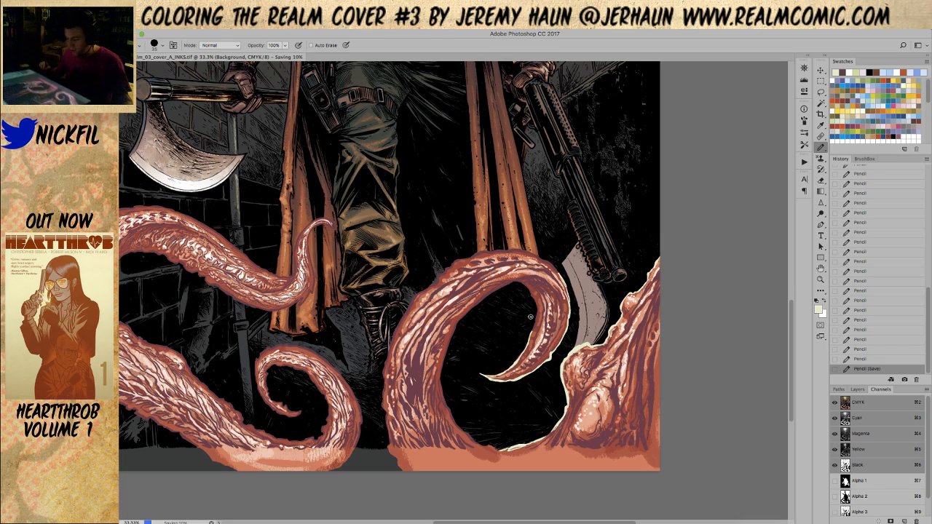
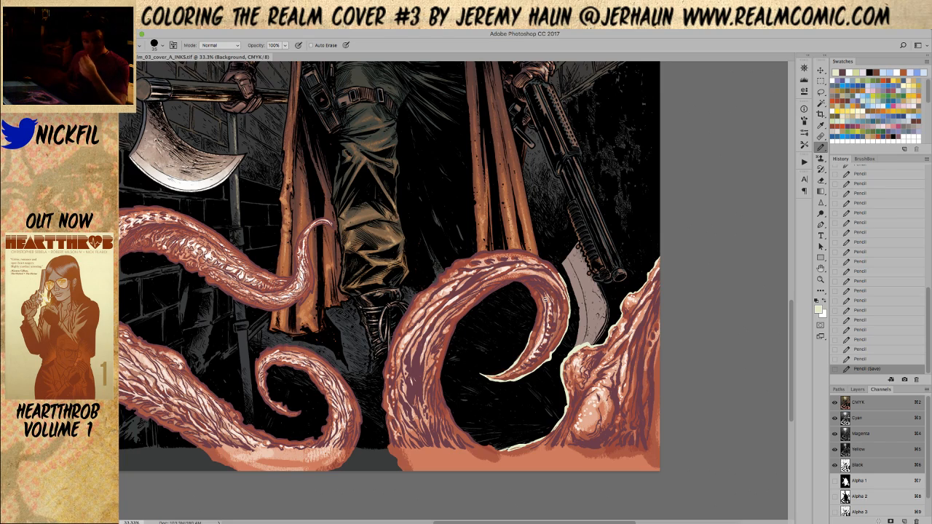
Outline the large curled tentacle's inner curve, outer left edge and top with pale cream Pencil strokes.
mouse_move(523, 287)
mouse_down()
mouse_move(538, 317)
mouse_move(529, 336)
mouse_up()
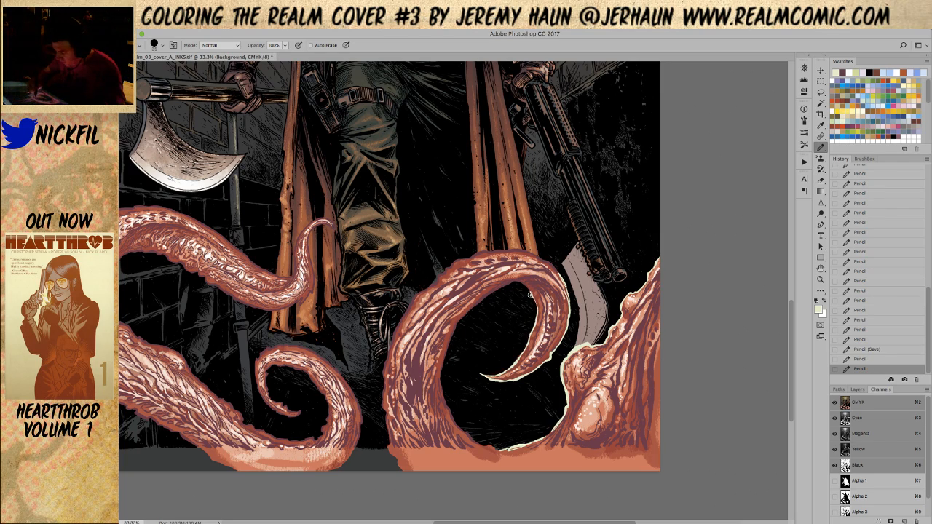
mouse_move(509, 284)
mouse_down()
mouse_move(499, 287)
mouse_move(513, 279)
mouse_up()
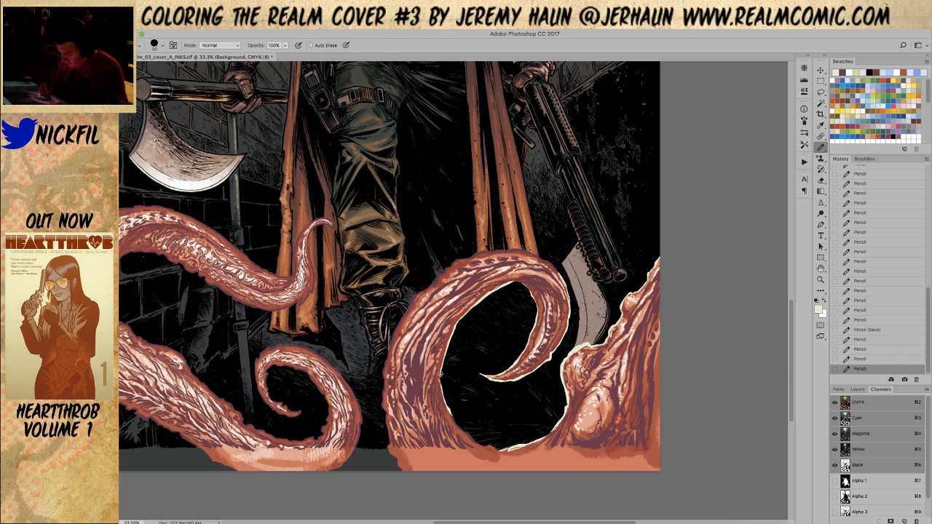
mouse_move(472, 437)
mouse_down()
mouse_move(503, 420)
mouse_move(476, 413)
mouse_up()
drag(386, 359, 387, 445)
mouse_move(402, 316)
mouse_down()
mouse_move(459, 260)
mouse_move(514, 245)
mouse_move(534, 248)
mouse_move(563, 276)
mouse_move(519, 282)
mouse_move(543, 278)
mouse_move(526, 280)
mouse_move(542, 279)
mouse_move(528, 279)
mouse_move(533, 303)
mouse_up()
alt+click(538, 277)
alt+click(533, 278)
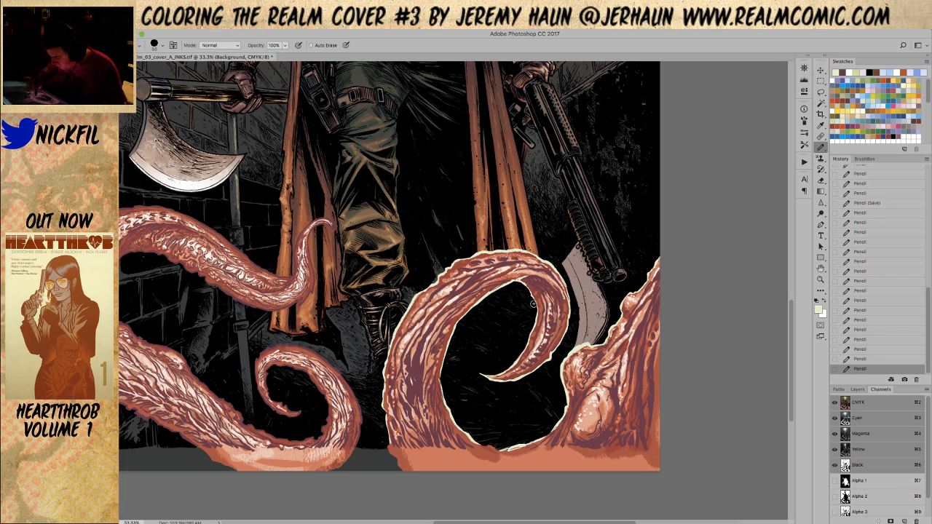
Outline the inner and outer edges of the small curled tentacle at the bottom with pale cream Pencil strokes.
click(821, 279)
alt+click(598, 429)
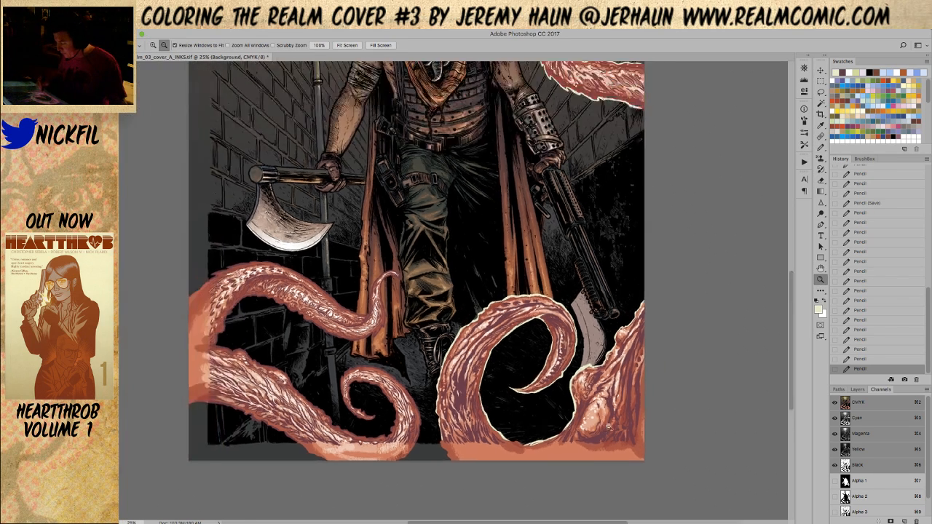
alt+click(619, 420)
key(h)
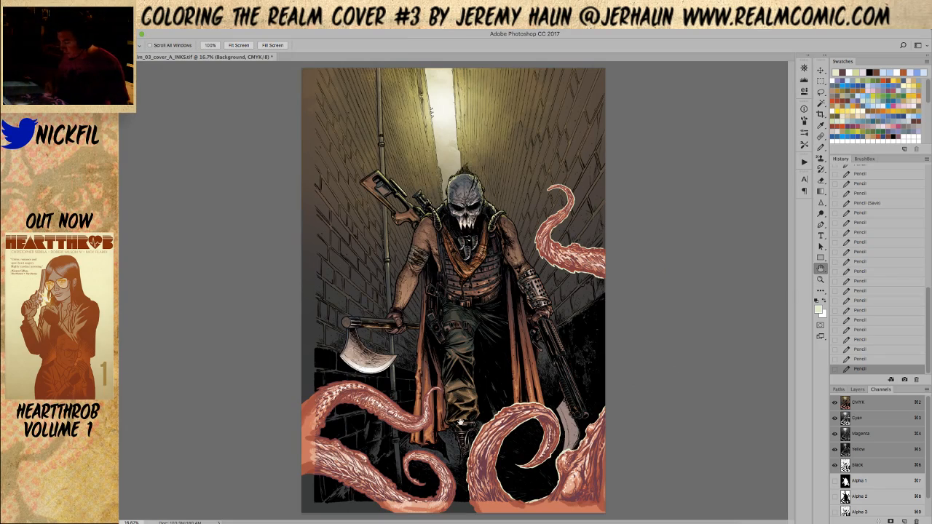
click(821, 279)
click(455, 439)
key(h)
drag(525, 314, 634, 262)
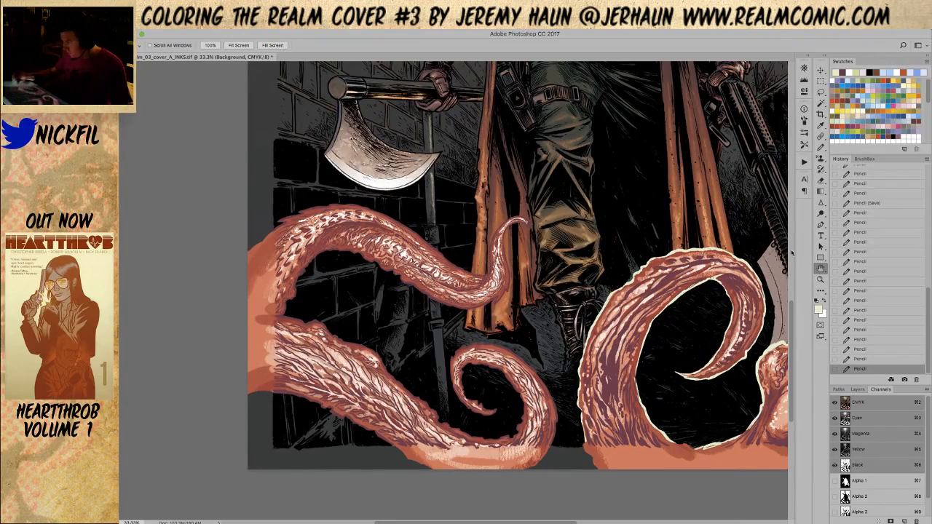
key(b)
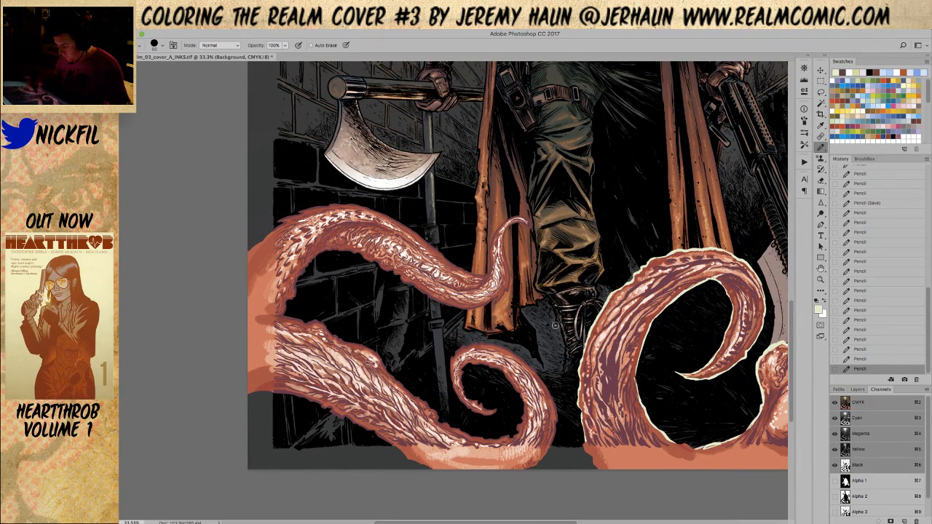
mouse_move(448, 364)
mouse_down()
mouse_move(459, 405)
mouse_move(450, 372)
mouse_move(457, 395)
mouse_move(482, 417)
mouse_move(475, 413)
mouse_move(497, 410)
mouse_move(474, 413)
mouse_move(498, 411)
mouse_move(468, 397)
mouse_move(469, 364)
mouse_move(503, 374)
mouse_move(521, 399)
mouse_move(512, 437)
mouse_move(447, 425)
mouse_up()
mouse_move(482, 345)
mouse_down()
mouse_move(514, 353)
mouse_move(539, 379)
mouse_move(553, 411)
mouse_move(551, 445)
mouse_up()
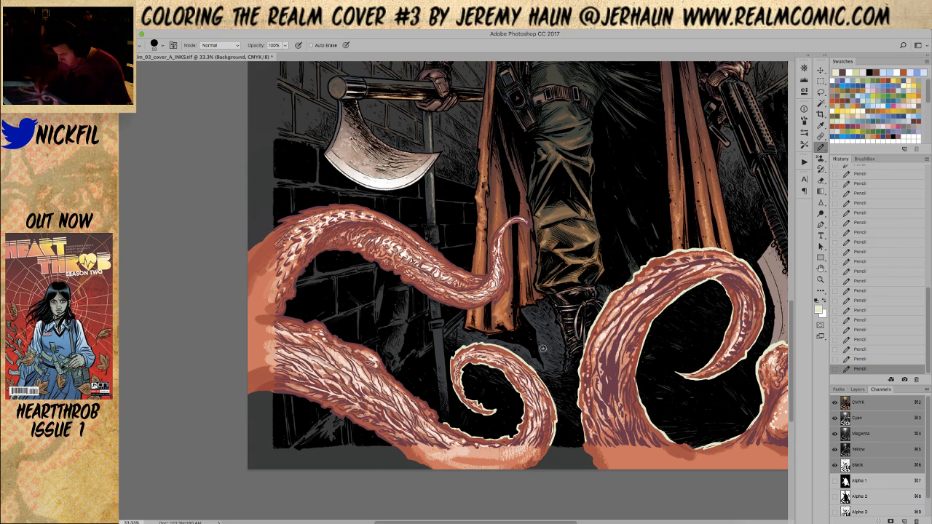
Touch up the small curled tentacle's right edge with sampled dark reddish purple and pick the pale cream rim color again.
alt+click(549, 412)
drag(532, 371, 546, 394)
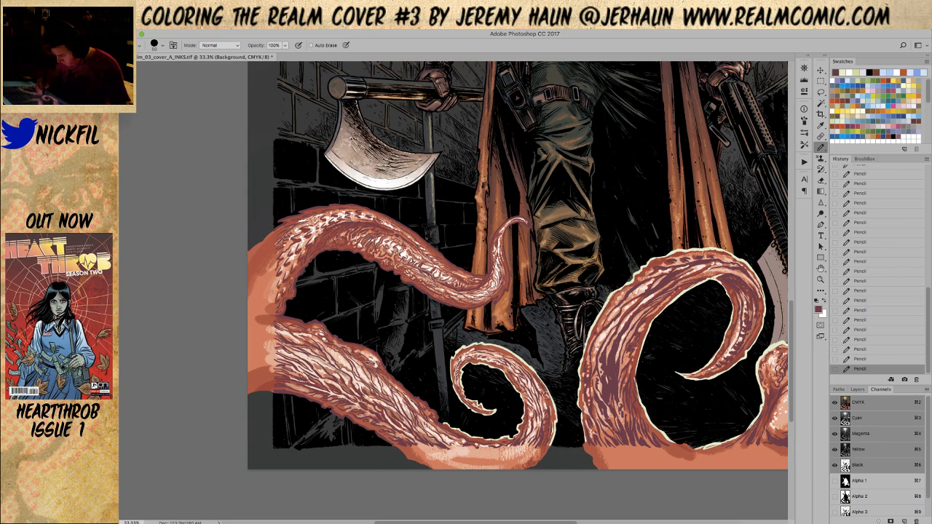
alt+click(559, 421)
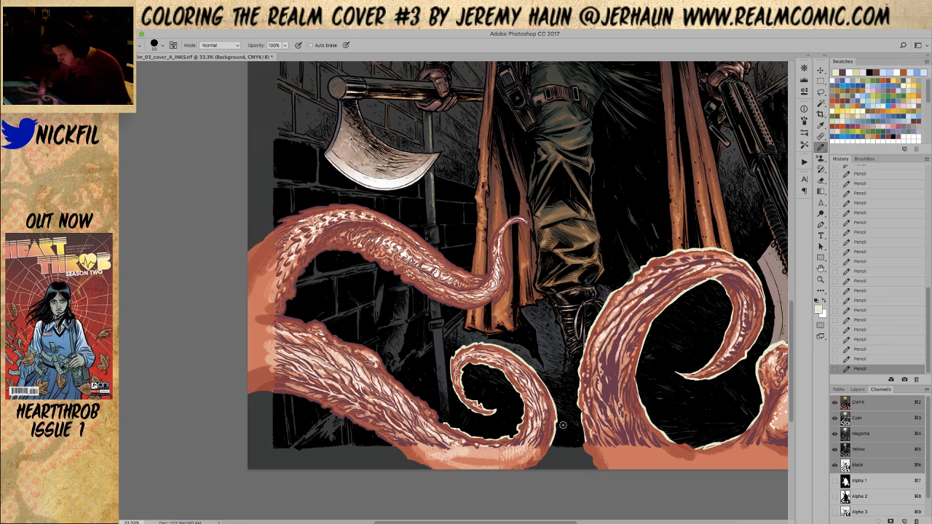
Draw a pale cream Pencil rim along the lower-left tentacle's underside, sampling dark reddish purple for touch-ups.
drag(383, 367, 438, 418)
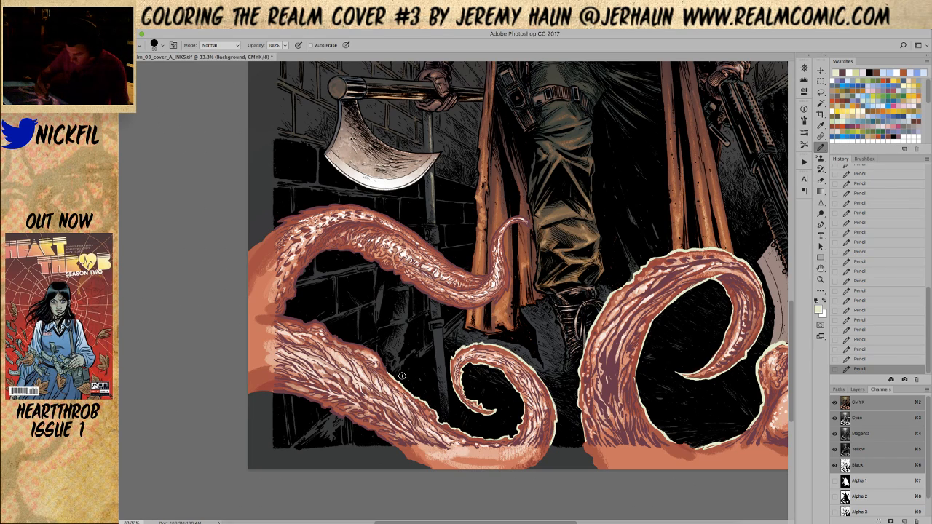
alt+click(427, 409)
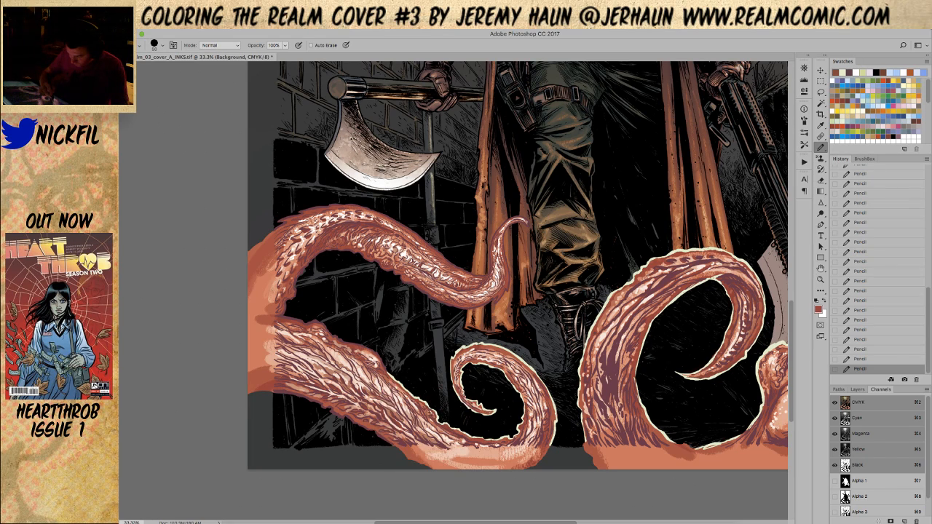
alt+click(431, 407)
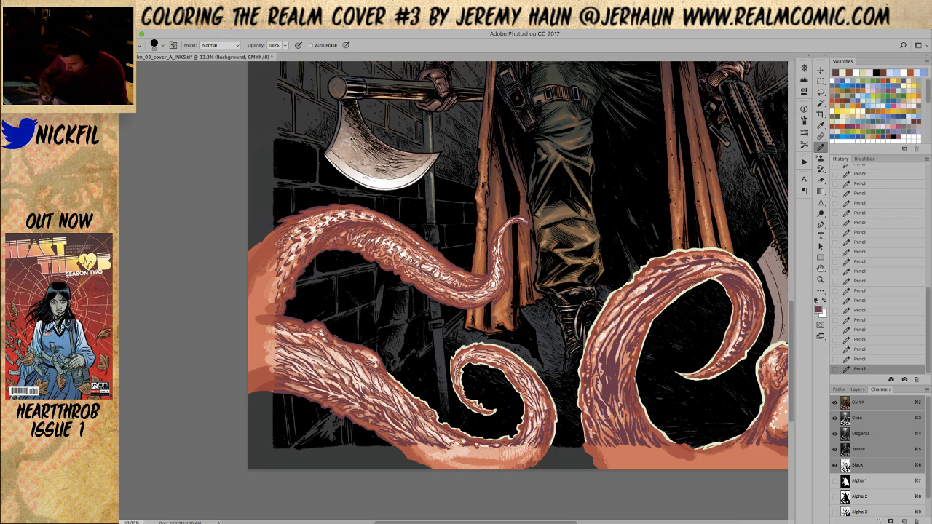
alt+click(436, 410)
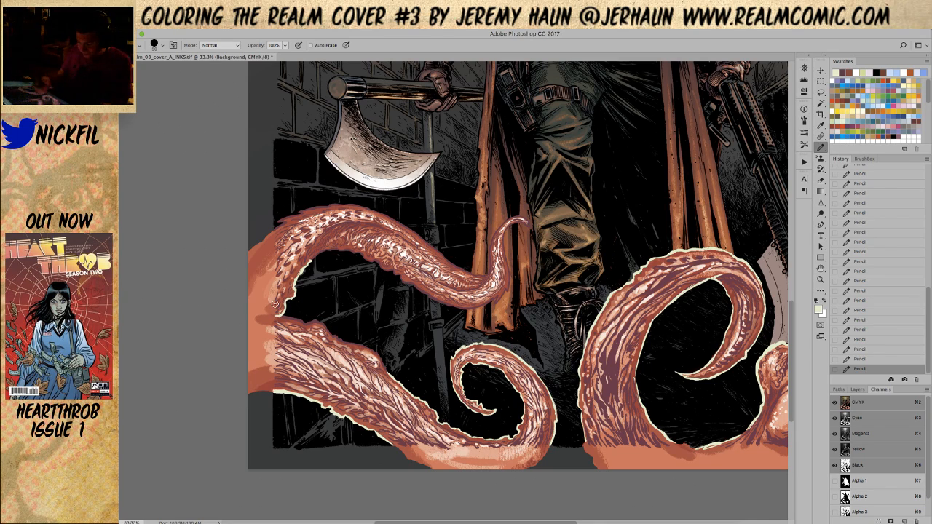
Outline the upper-left tentacle's inner edge, underside and tip and the lower-left tentacle's top edge in pale cream, touching up with dark reddish purple.
alt+click(305, 260)
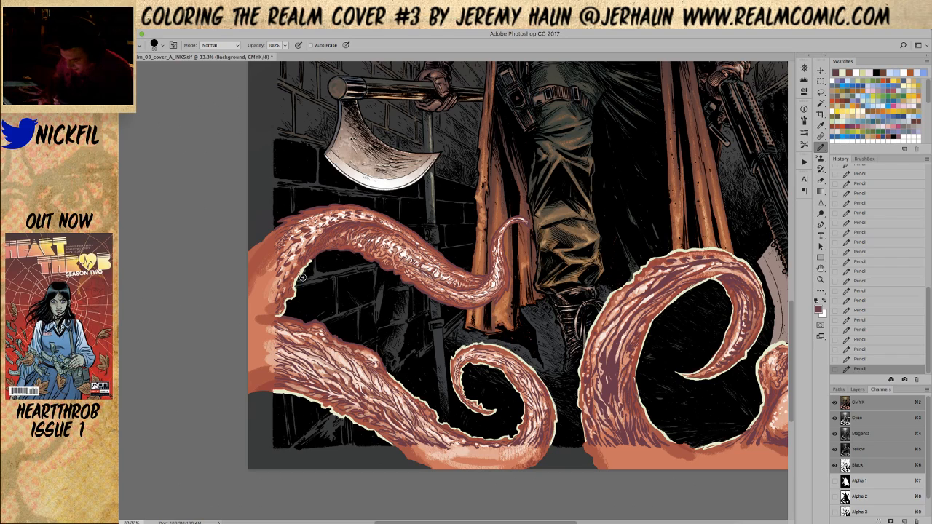
alt+click(289, 299)
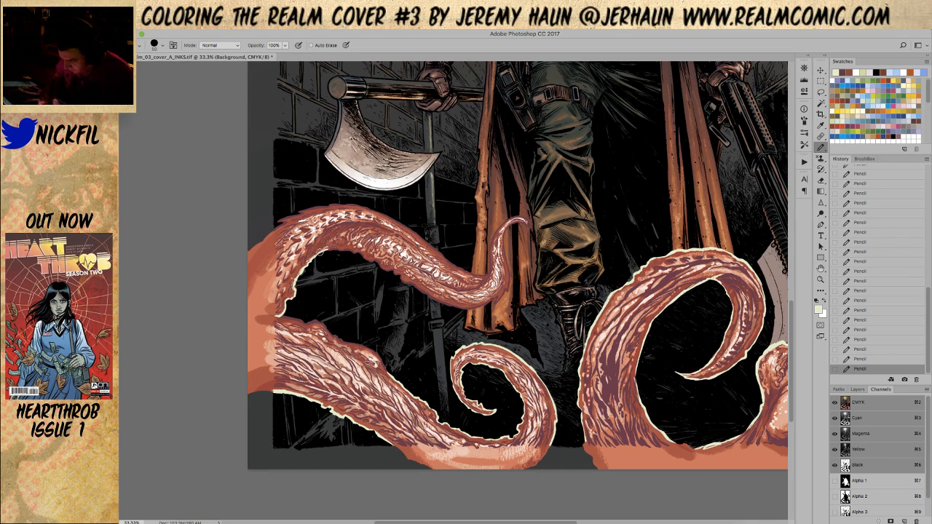
alt+click(333, 226)
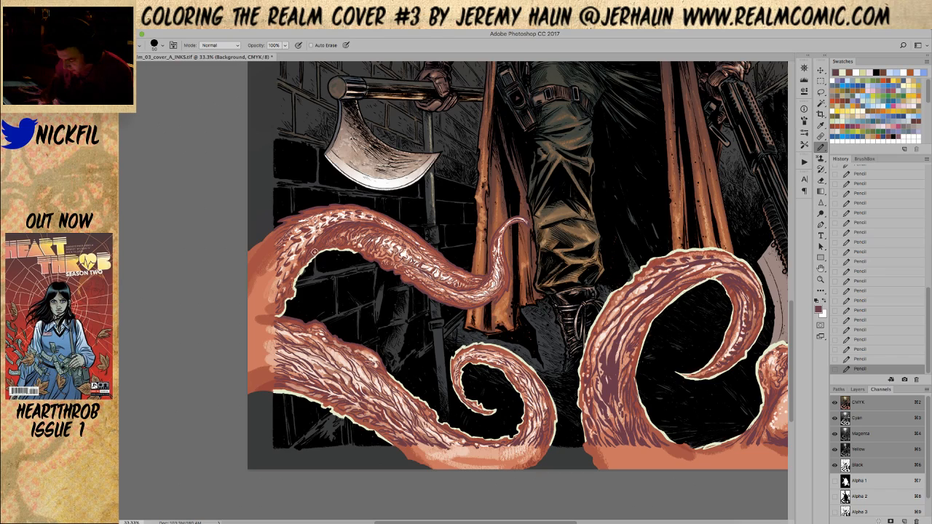
alt+click(284, 314)
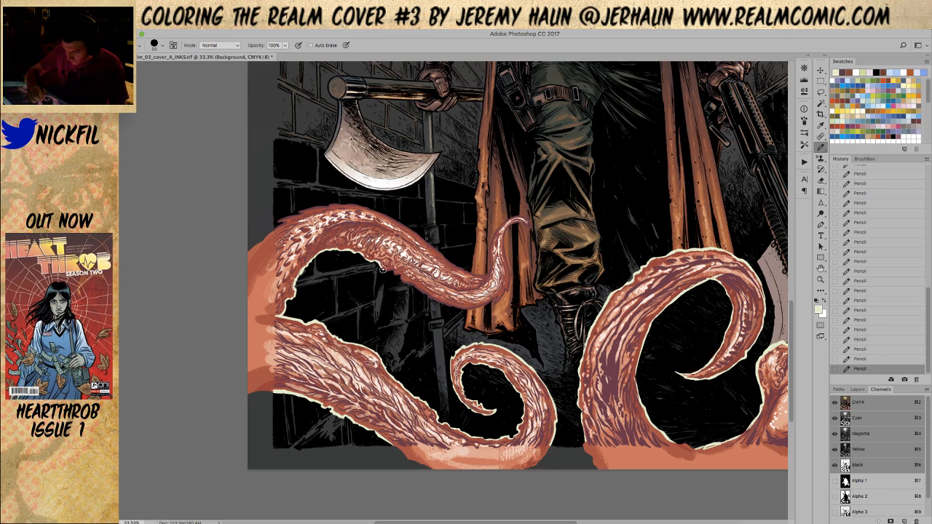
alt+click(360, 222)
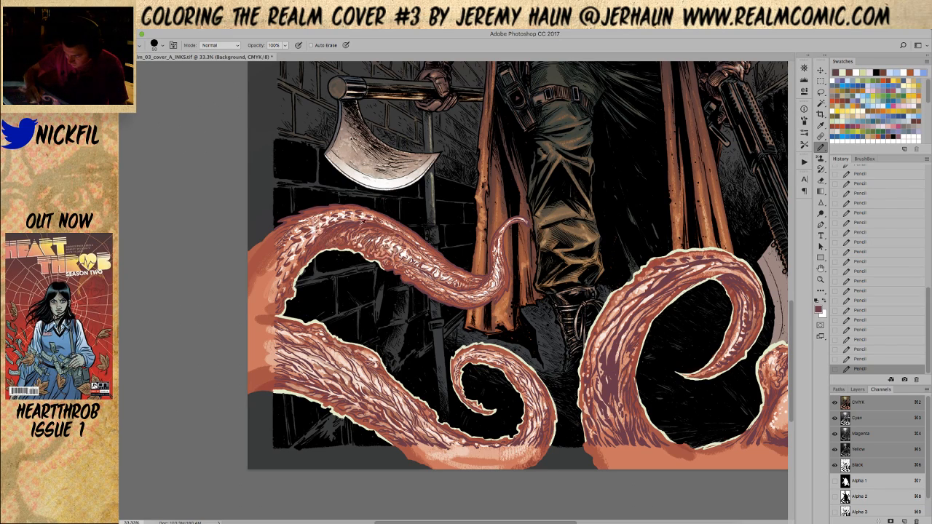
alt+click(380, 261)
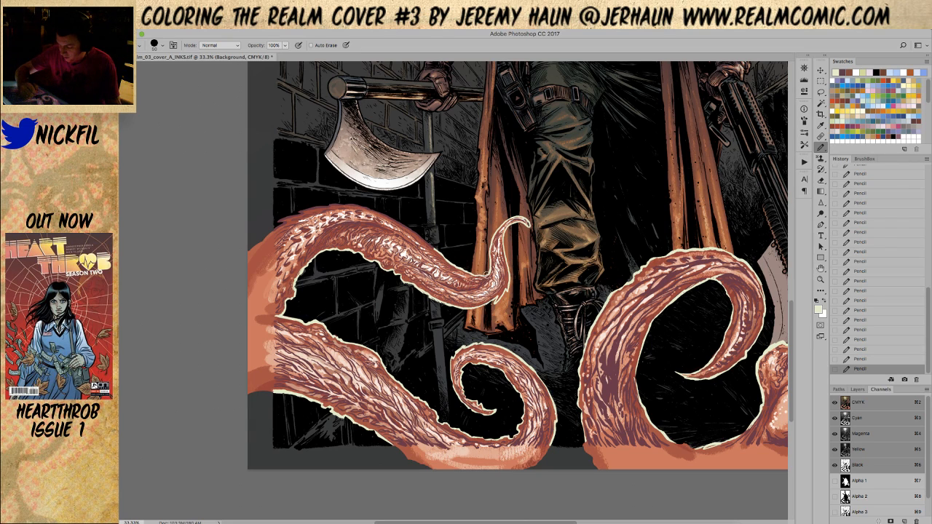
Examine the tentacle rims on the full cover and the rimmed tip of the upper-left tentacle up close.
key(z)
alt+click(559, 355)
alt+click(560, 356)
alt+click(561, 375)
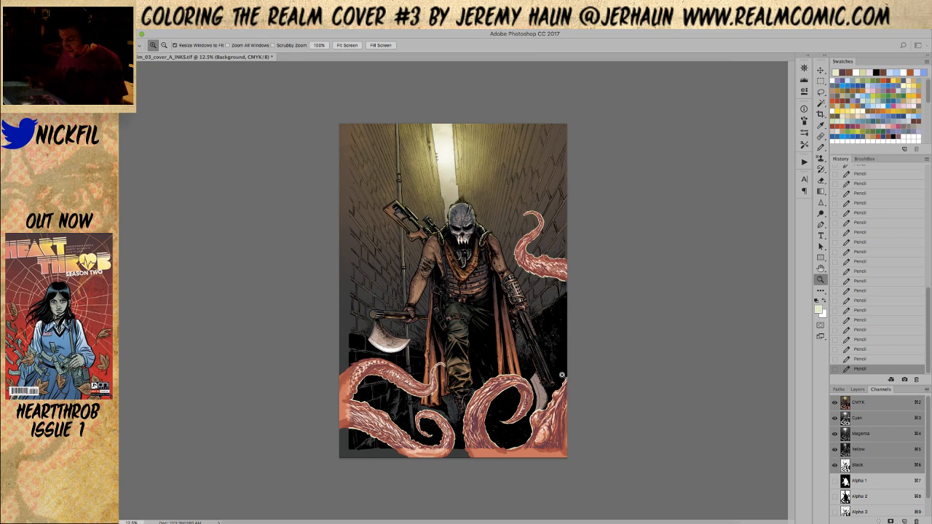
click(561, 375)
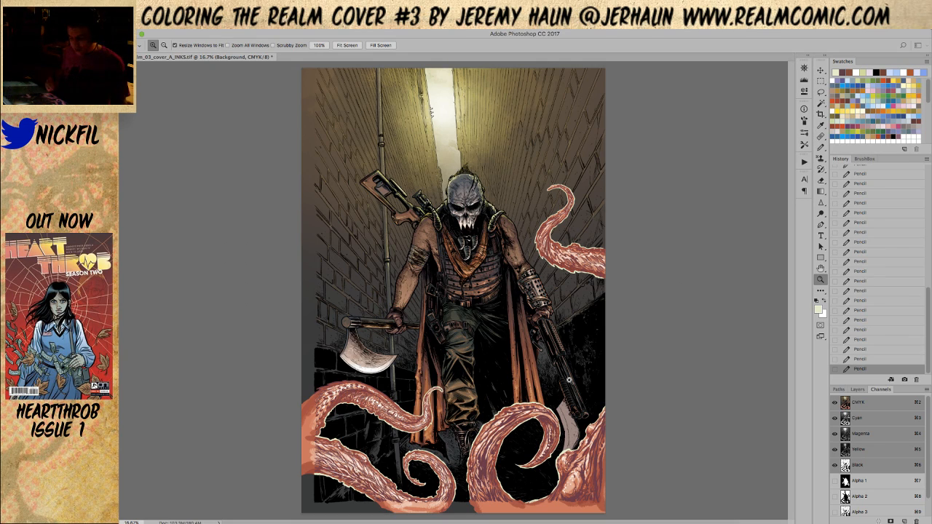
drag(426, 384, 446, 397)
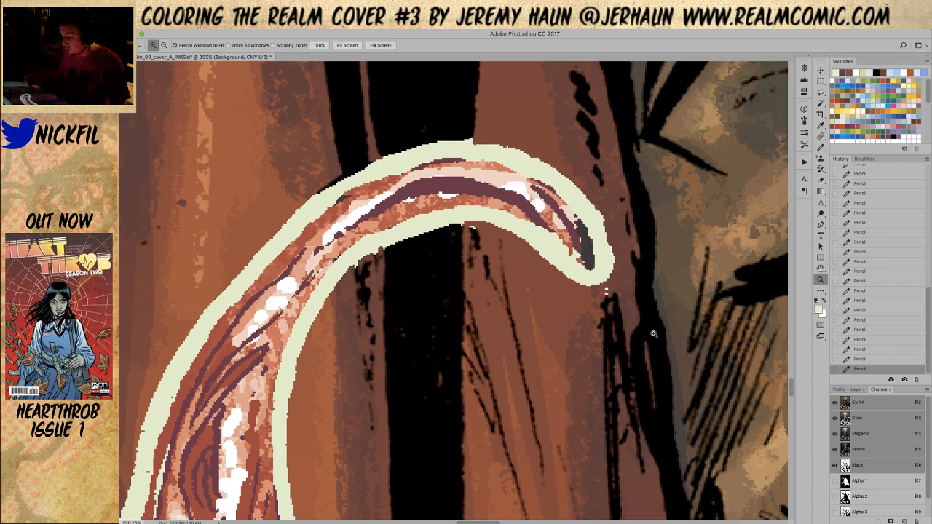
alt+click(430, 380)
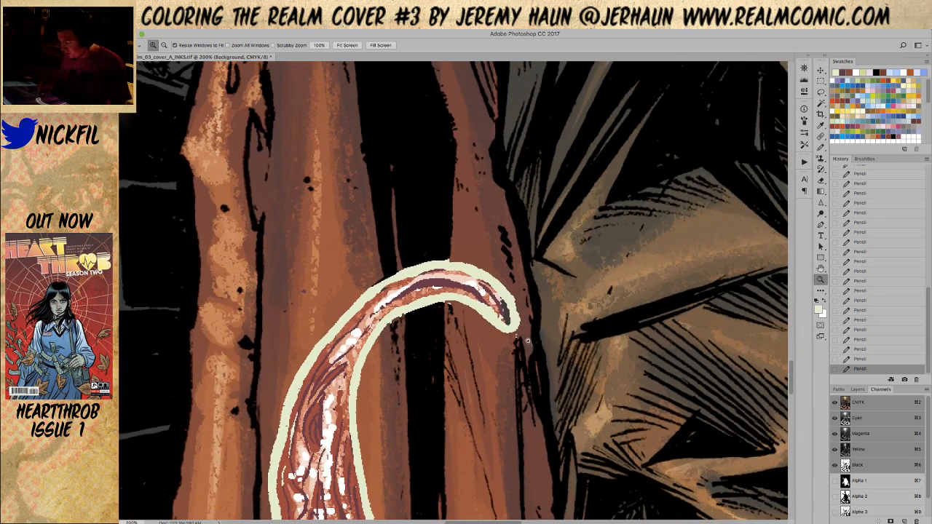
alt+click(474, 379)
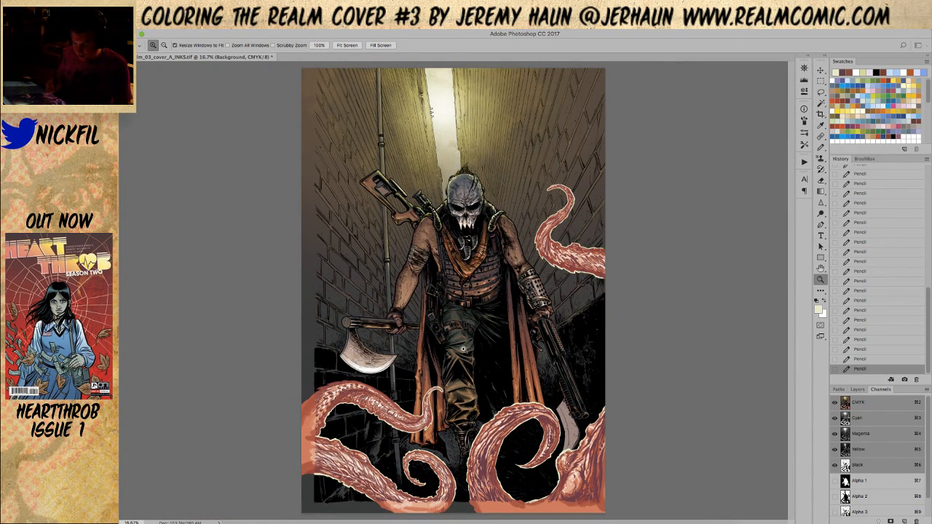
Draw the pale cream Pencil rim along the top edge of the upper-left tentacle.
click(357, 397)
key(space)
drag(453, 390, 539, 334)
click(821, 147)
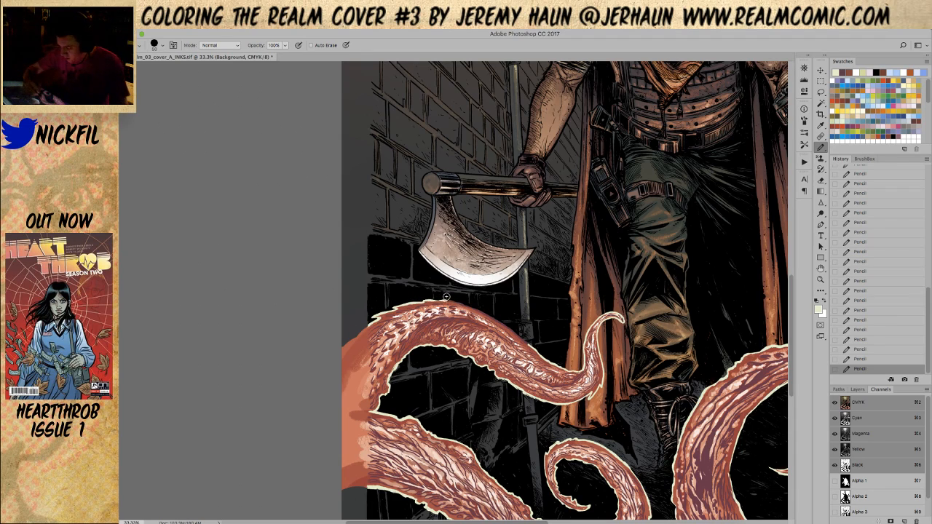
drag(443, 298, 523, 339)
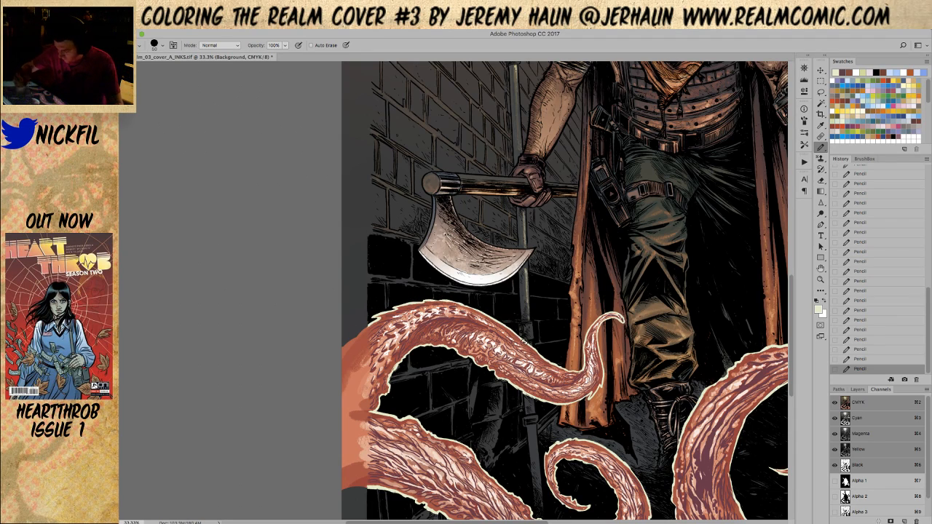
Sample a reddish tentacle color with the Pencil at the upper-left tentacle's tip and invert the selection.
click(821, 268)
drag(710, 416, 674, 368)
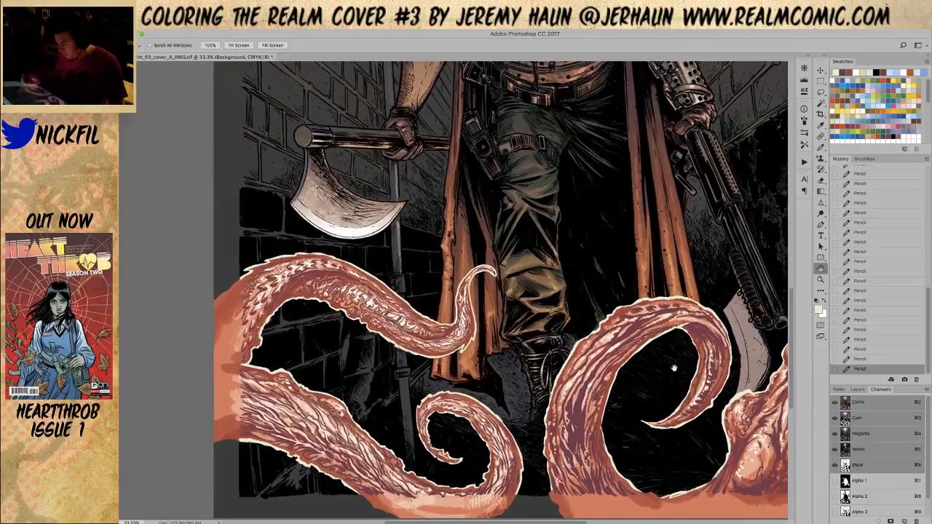
click(820, 279)
click(486, 300)
click(486, 299)
click(487, 299)
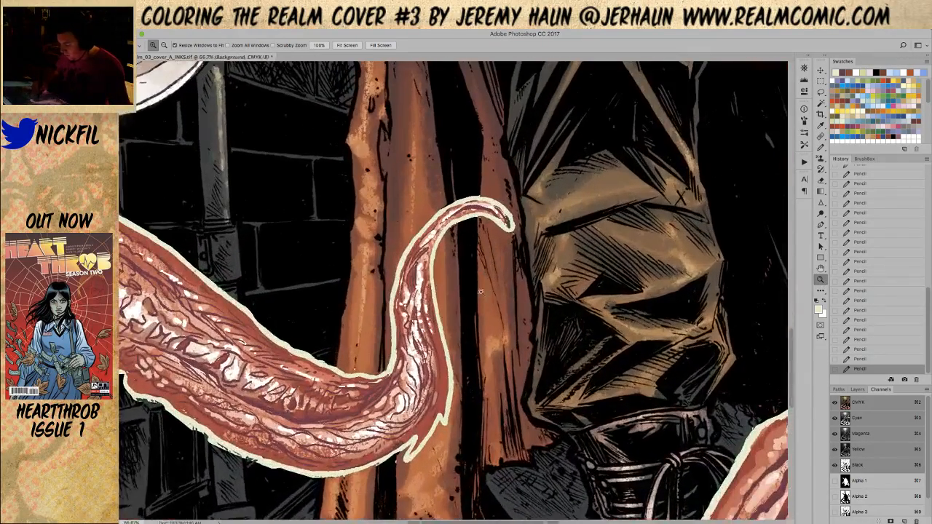
click(821, 147)
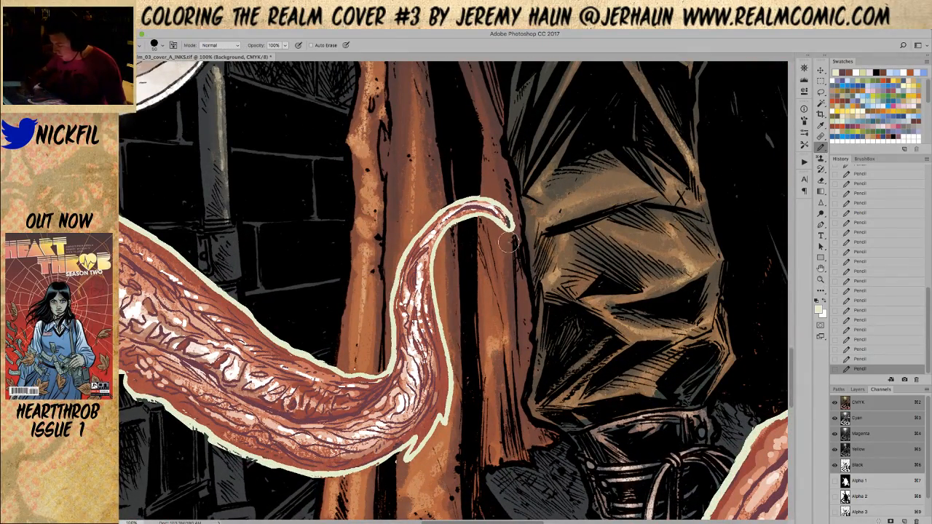
alt+click(508, 216)
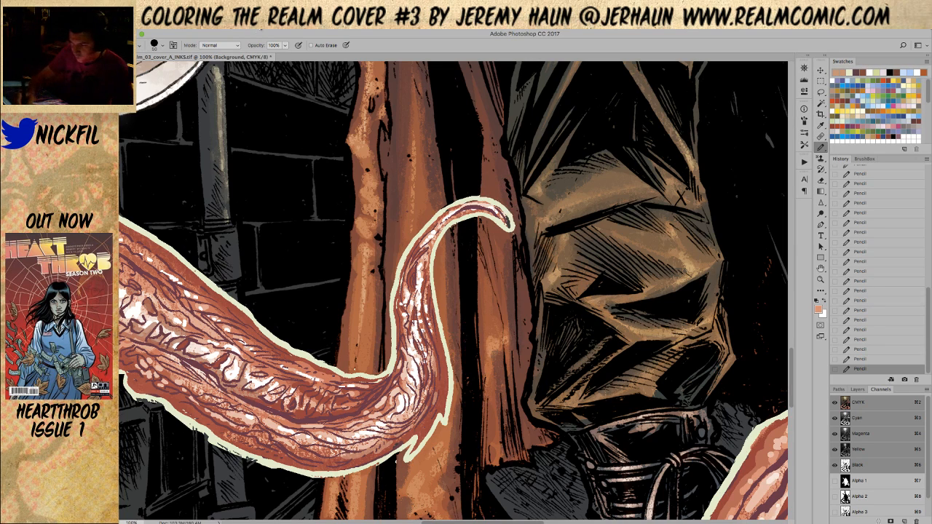
click(304, 30)
click(311, 59)
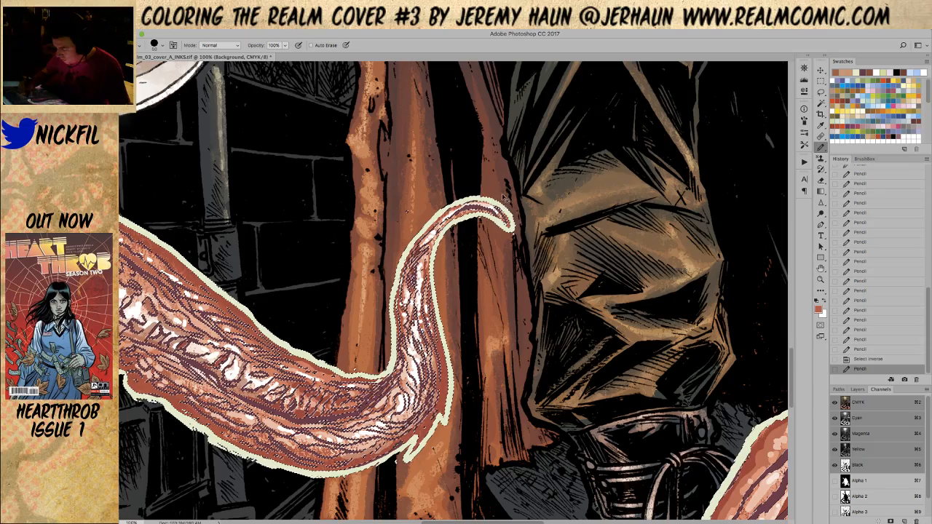
Exclude the Black channel from editing, hide the selection edges and paint the tentacle's tip with the sampled reddish color.
shift+click(859, 466)
click(836, 465)
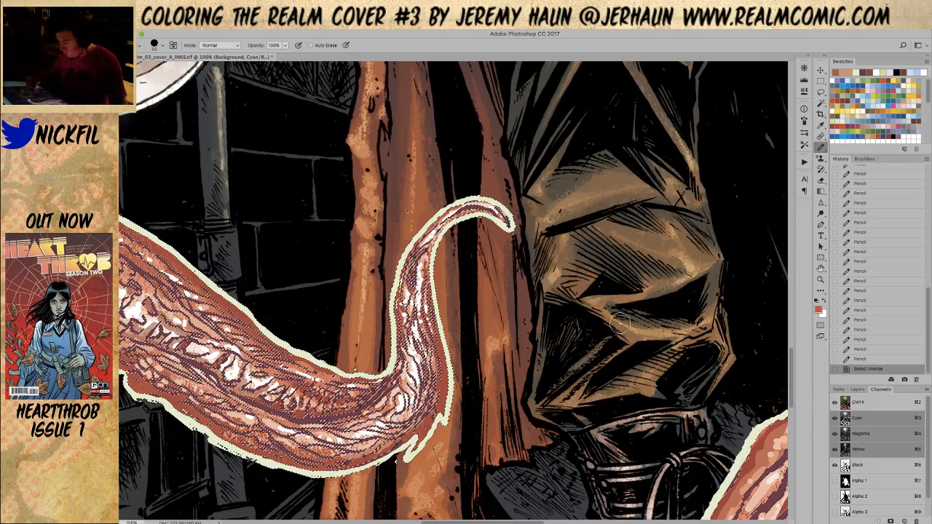
key(ctrl+h)
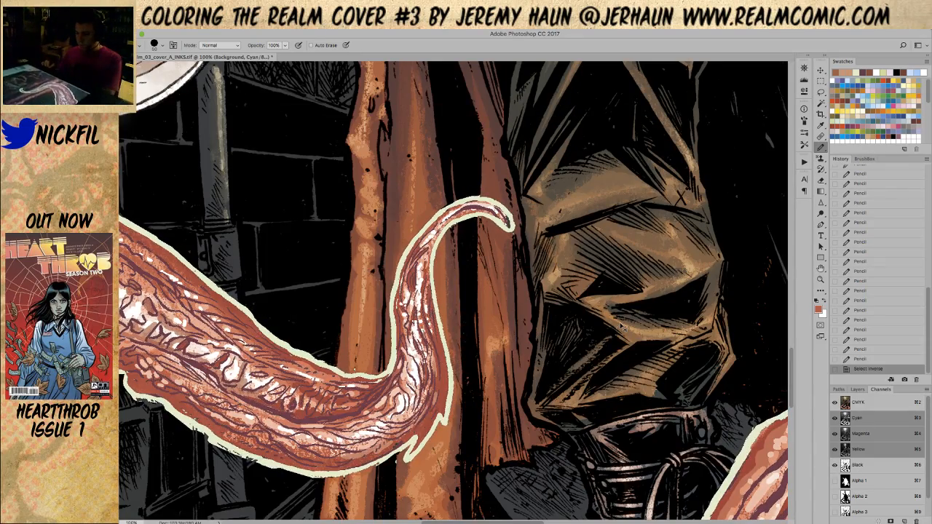
drag(505, 220, 510, 232)
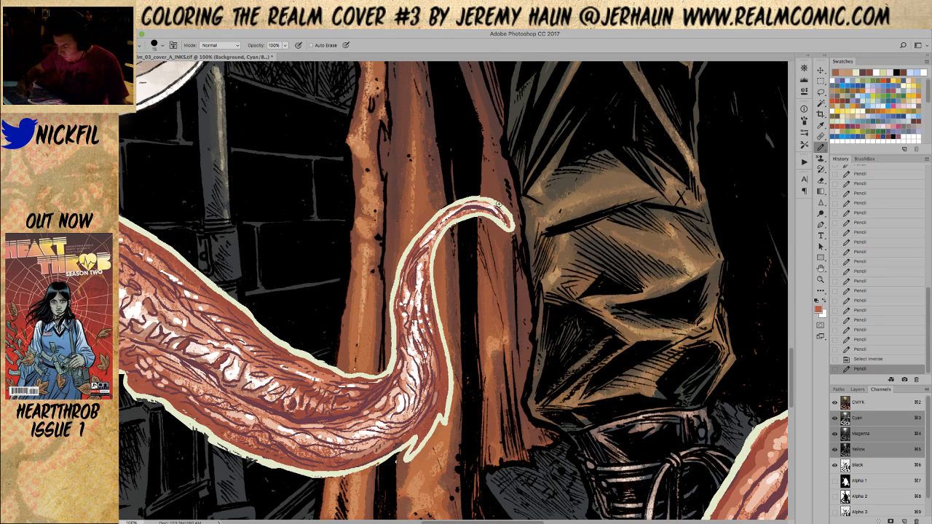
Sample the pale cream, reactivate all CMYK channels and redraw the rim over the top of the upper-left tentacle's tip.
alt+click(447, 206)
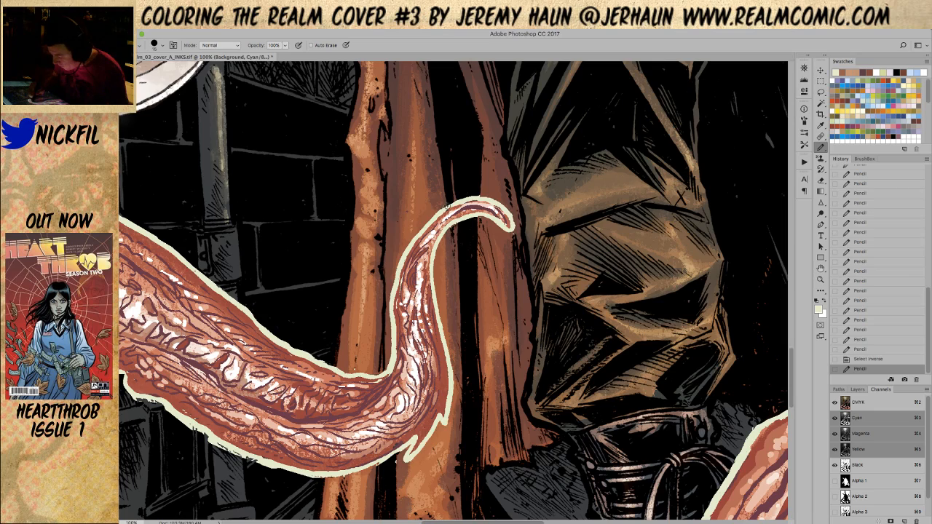
click(875, 406)
drag(454, 201, 512, 217)
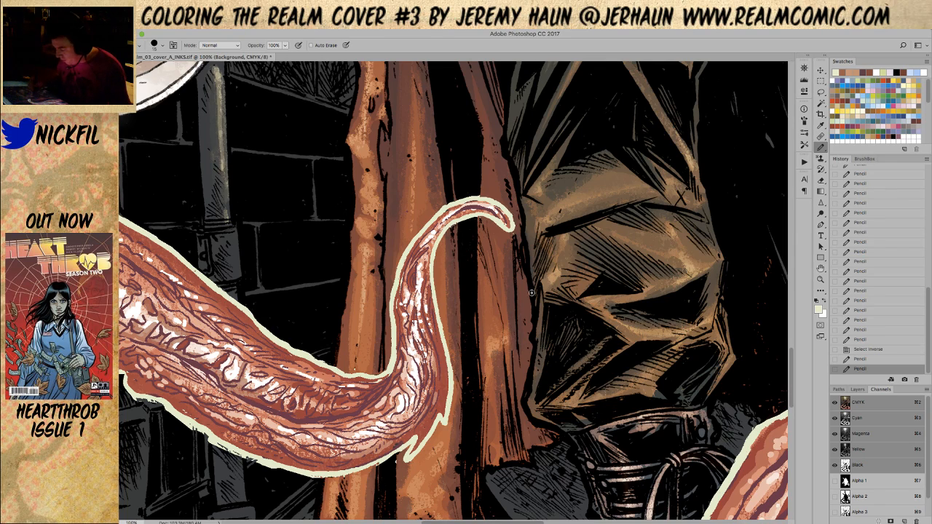
Switch the Pencil to black, invert the selection and dab black just below the upper-left tentacle's tip.
key(x)
click(518, 232)
key(ctrl+z)
click(299, 30)
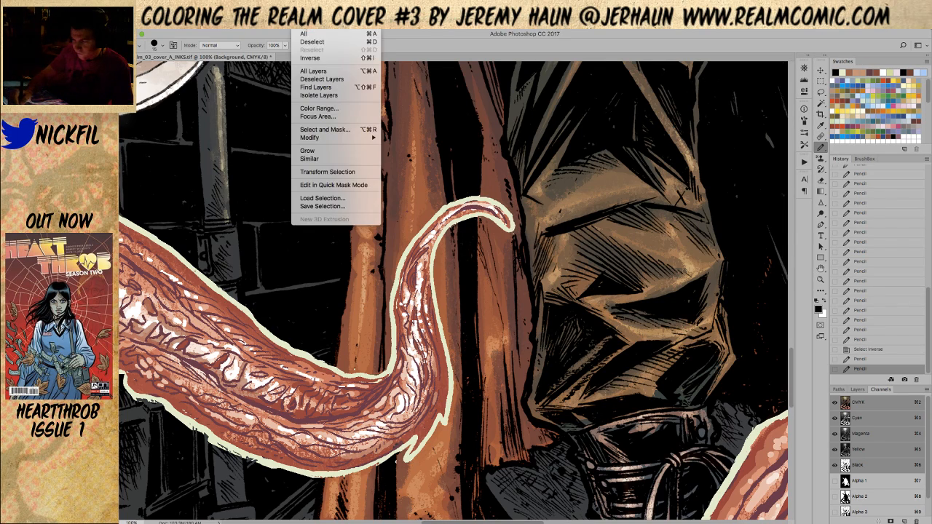
click(320, 59)
click(513, 229)
click(516, 235)
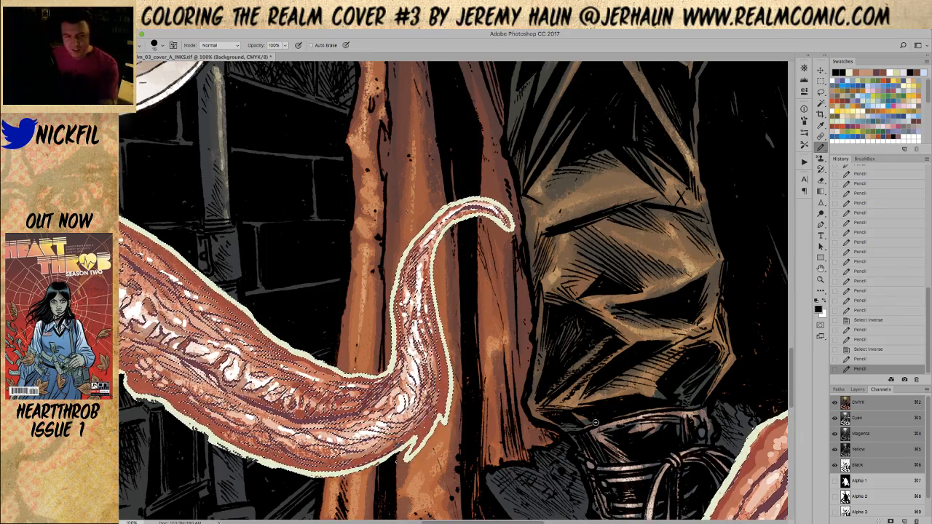
Clear the selection and check the finished tentacle rims against the full cover.
key(z)
alt+click(456, 257)
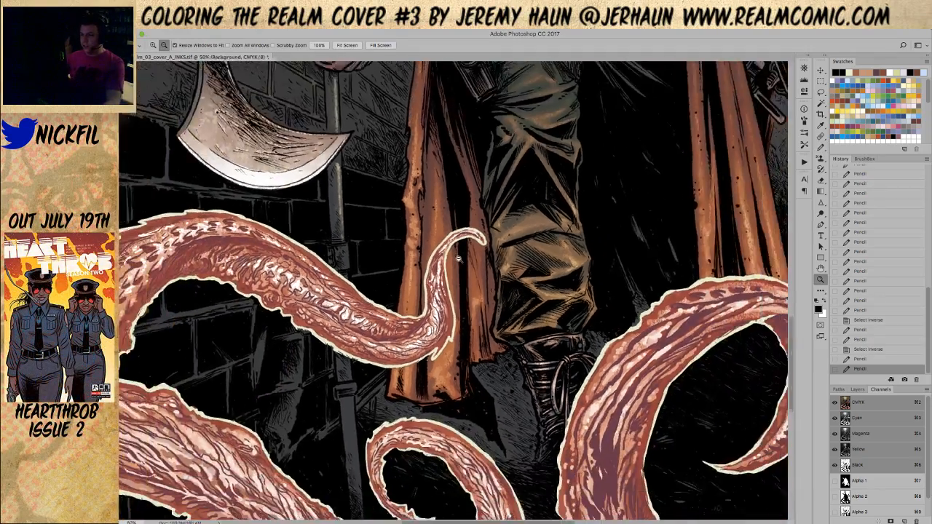
alt+click(458, 259)
scroll(495, 244, left, 5)
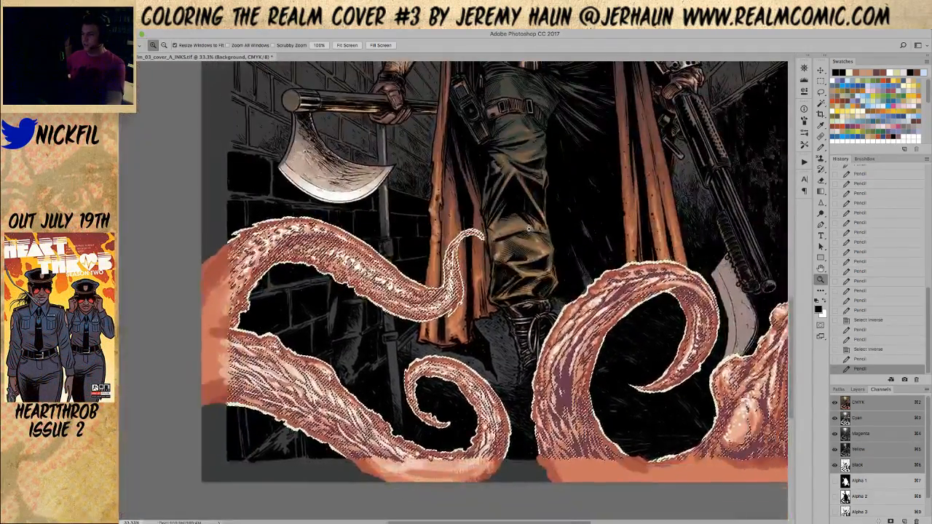
key(ctrl+d)
alt+click(510, 274)
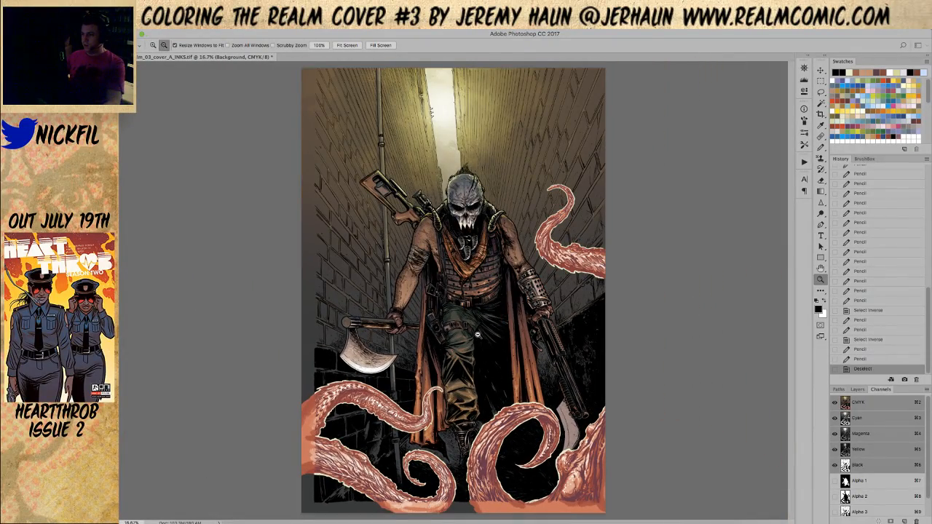
alt+click(512, 333)
click(464, 390)
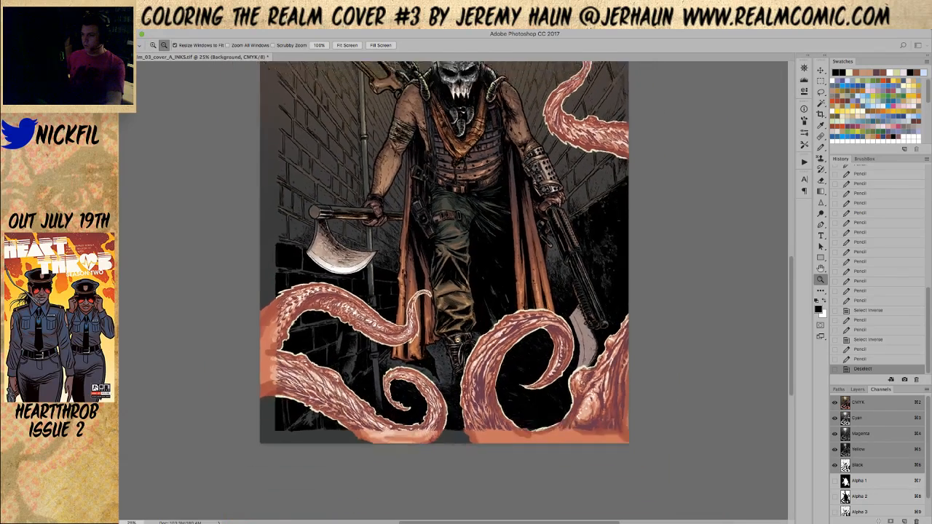
alt+click(460, 411)
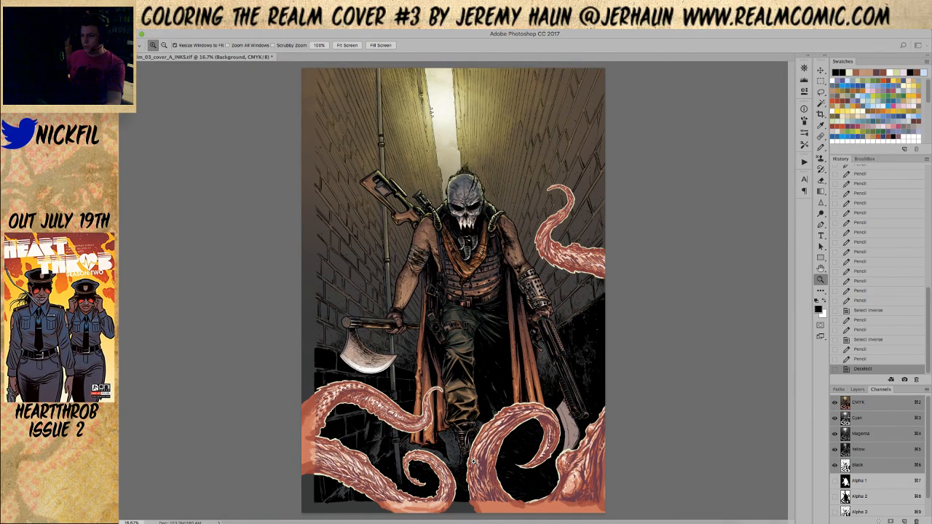
click(858, 390)
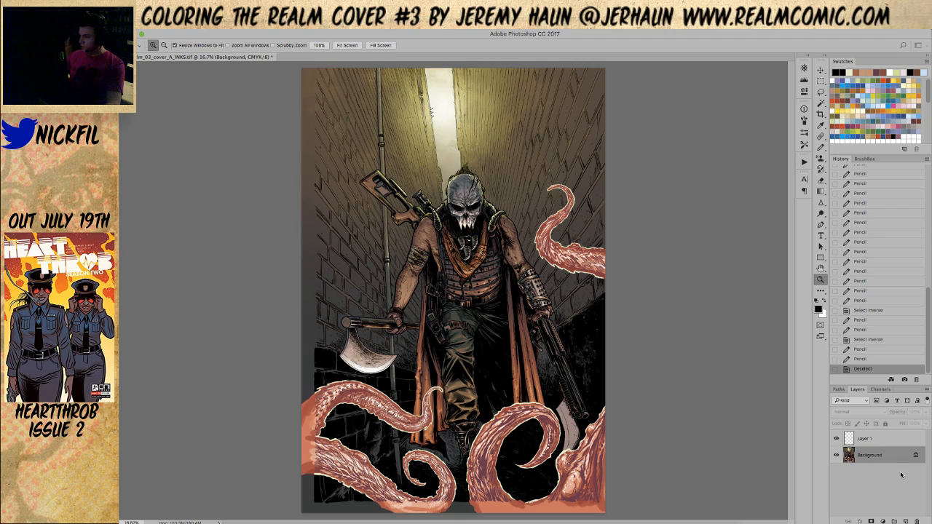
click(881, 440)
click(906, 522)
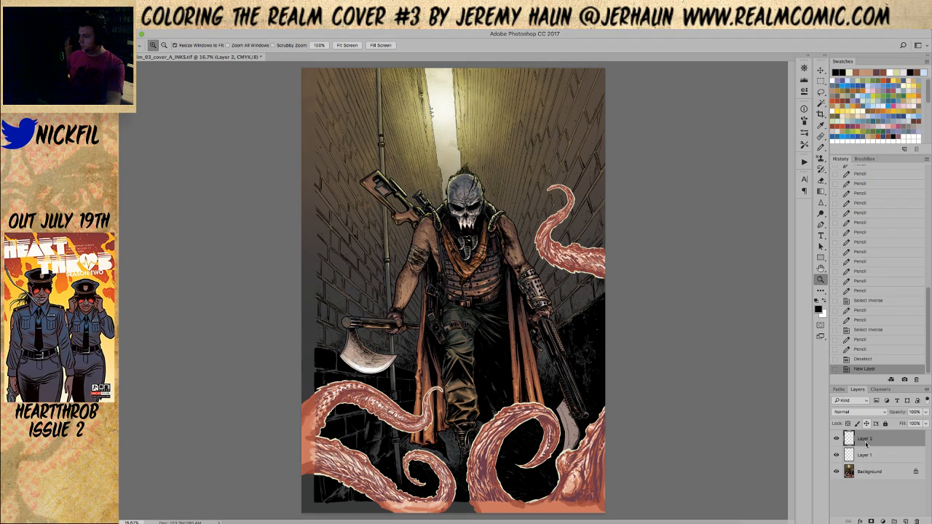
key(ctrl+z)
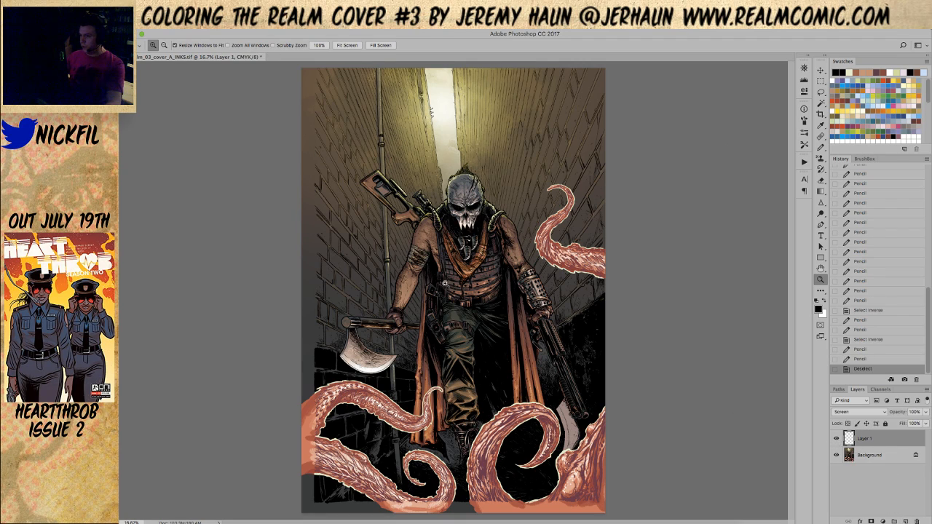
Open the Alpha 4 channel and try selecting the white tentacle shapes by subtracting the black from a full-canvas selection.
click(400, 446)
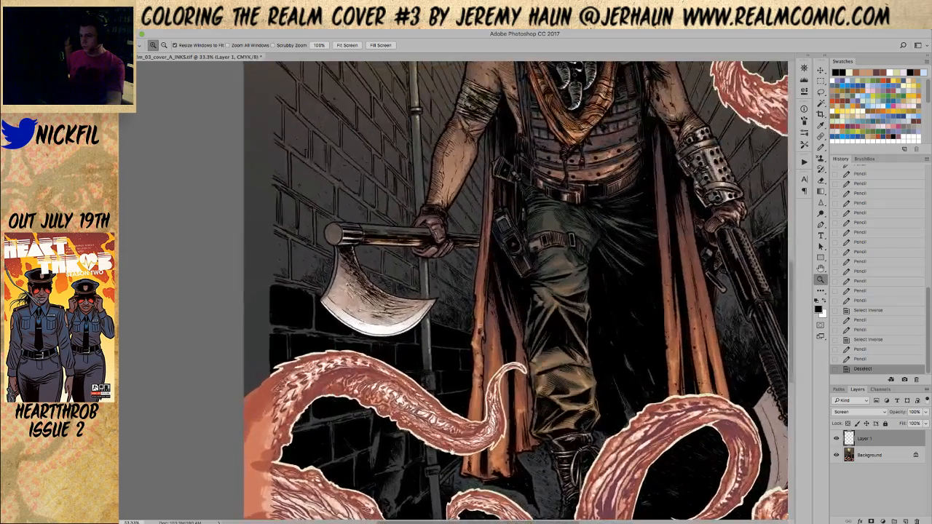
key(ctrl+minus)
key(ctrl+minus)
key(ctrl+minus)
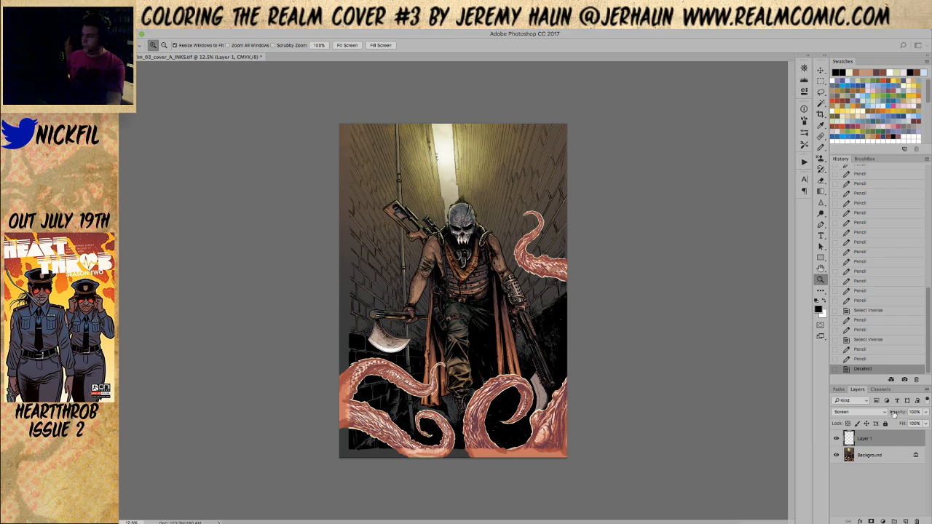
click(880, 389)
scroll(868, 495, down, 1)
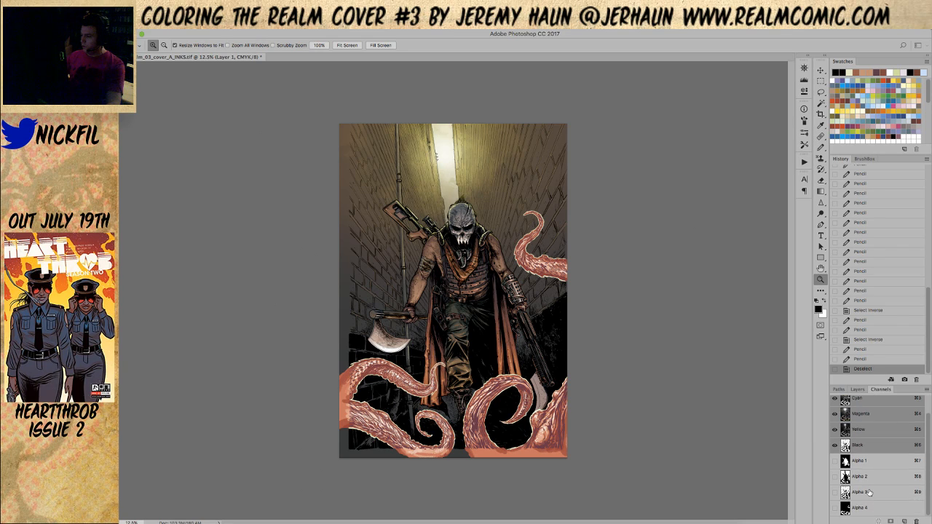
click(870, 508)
key(super+a)
key(w)
alt+click(501, 324)
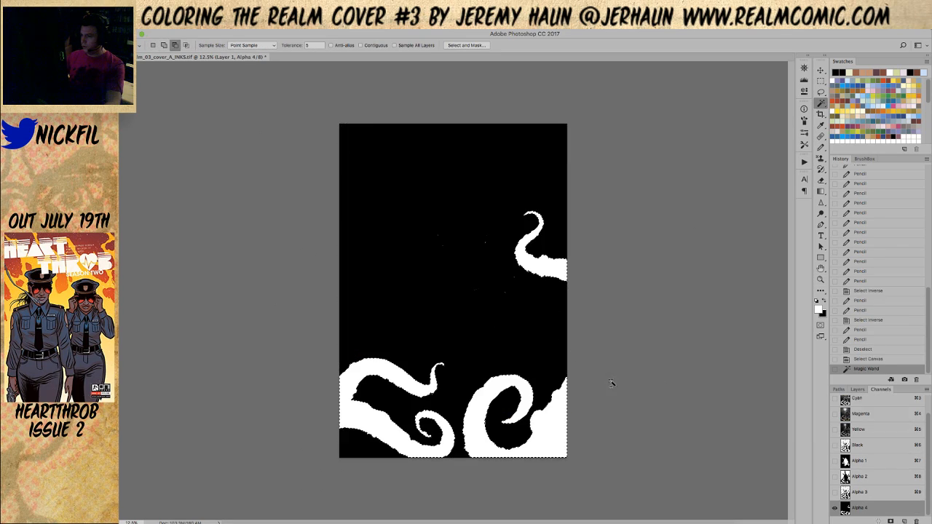
key(super+d)
Paint out the stray white specks beside the upper tentacle in Alpha 4 with a larger black Pencil.
key(z)
drag(484, 253, 542, 364)
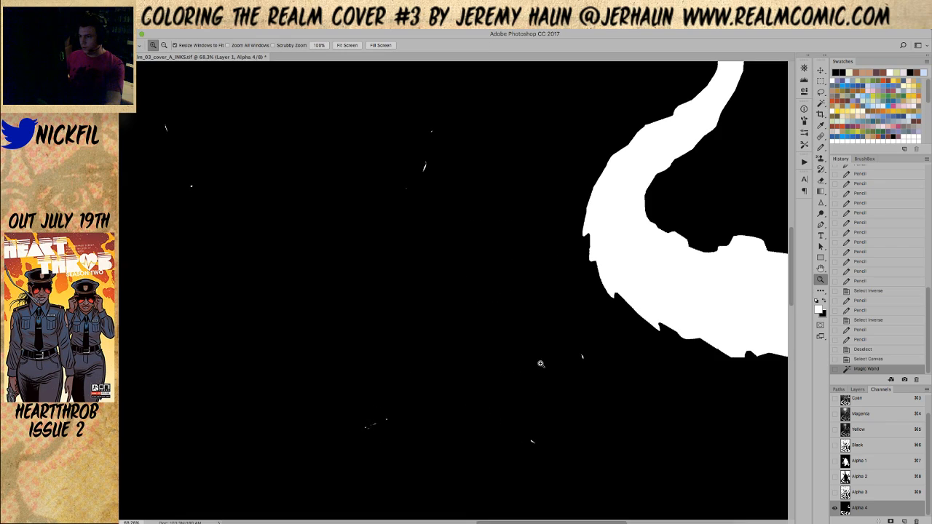
key(b)
key(x)
click(601, 350)
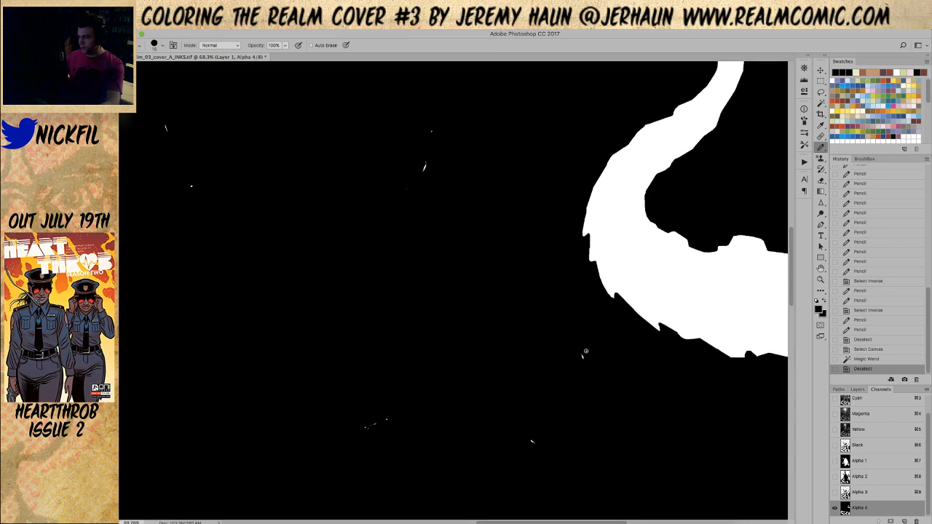
key(bracketright)
key(bracketright)
key(bracketright)
key(bracketright)
click(585, 352)
click(534, 446)
drag(389, 418, 368, 431)
drag(428, 137, 403, 188)
drag(204, 149, 342, 186)
drag(288, 147, 330, 236)
Select the white tentacle shapes in Alpha 4 by subtracting the black area, and return to the CMYK composite.
key(z)
alt+click(481, 255)
alt+click(481, 254)
alt+click(481, 254)
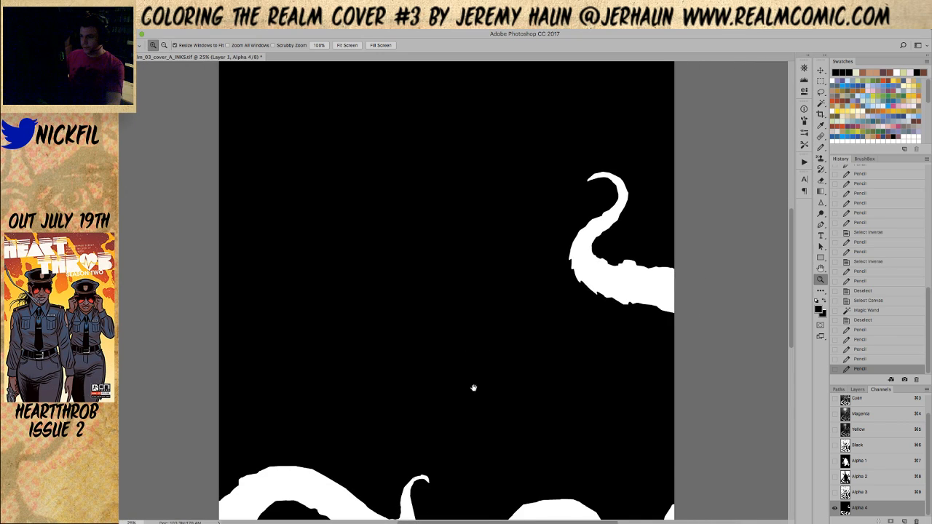
drag(473, 383, 475, 183)
key(super+a)
key(w)
alt+click(489, 230)
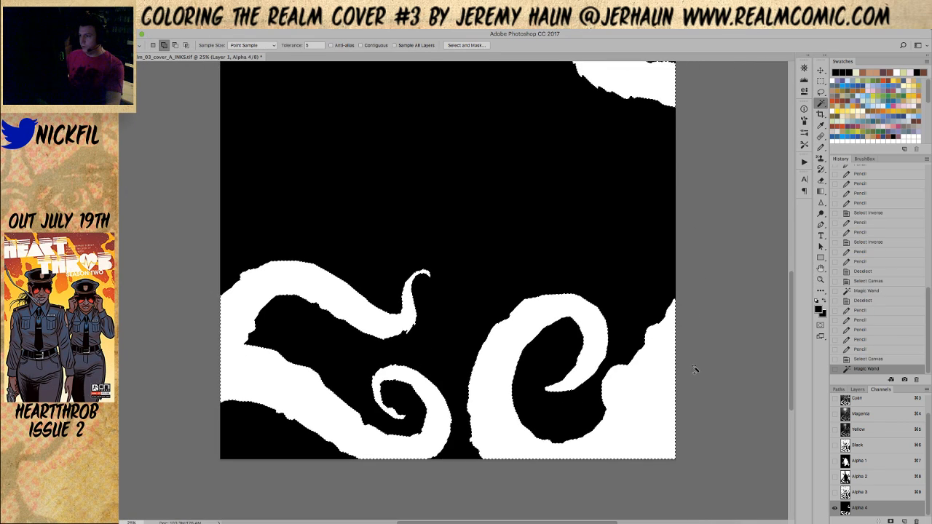
scroll(856, 413, up, 1)
click(874, 403)
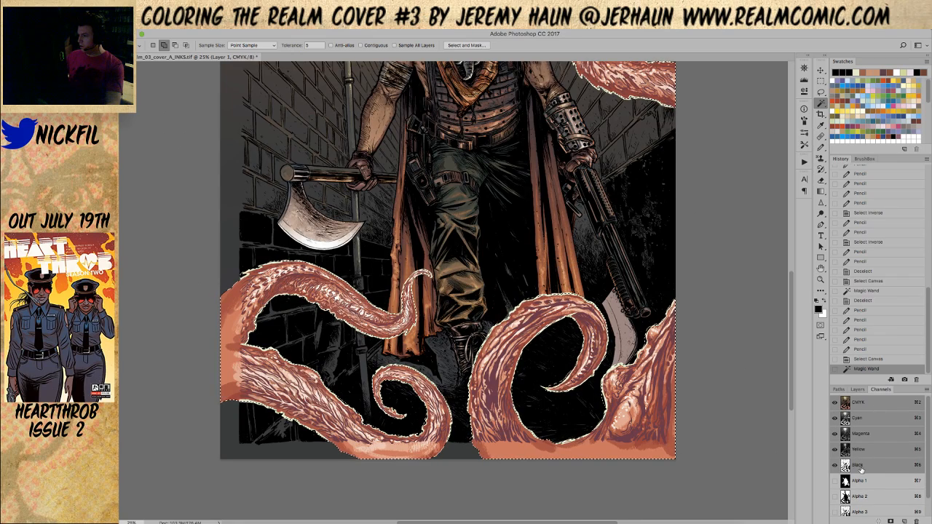
shift+click(859, 466)
click(835, 465)
key(z)
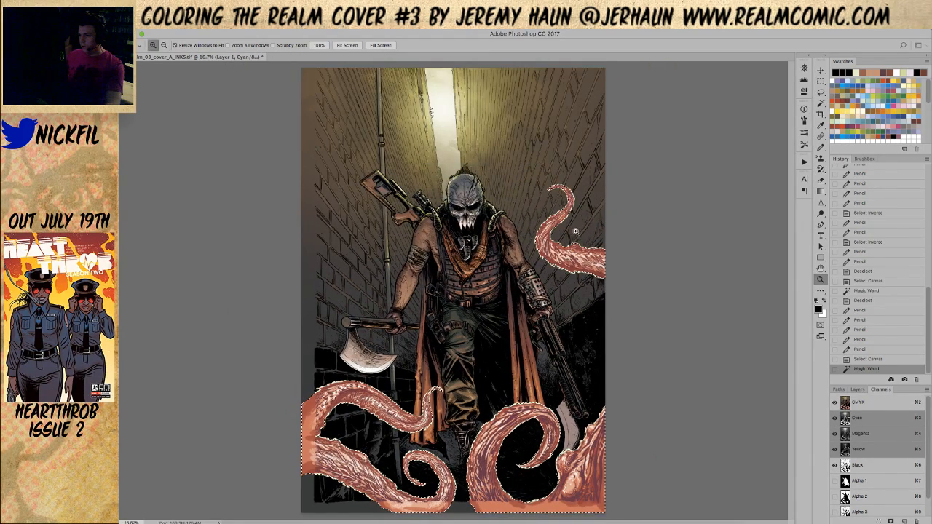
drag(527, 224, 574, 280)
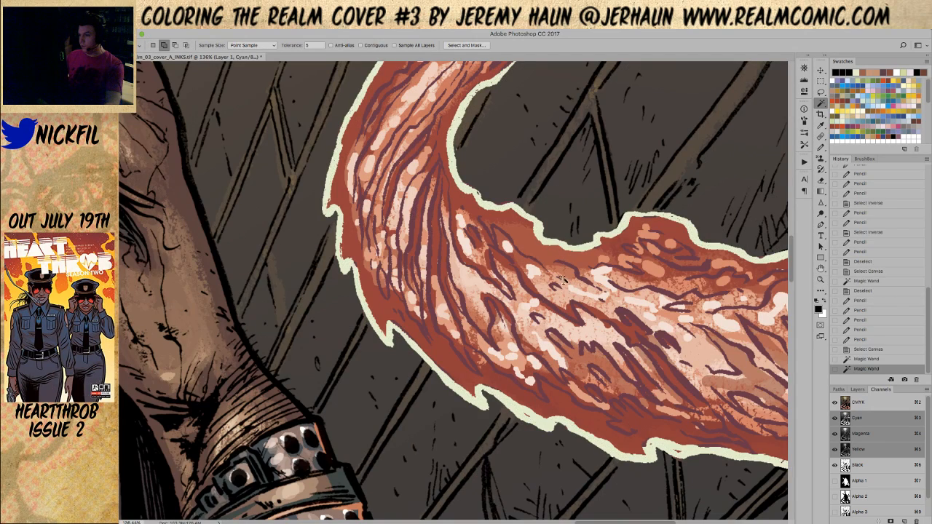
key(z)
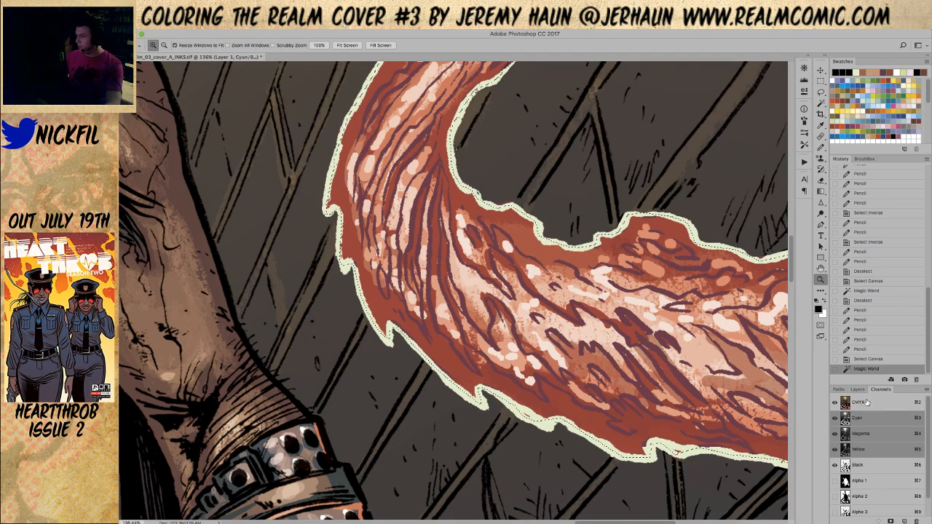
click(863, 402)
key(w)
click(550, 244)
key(super+z)
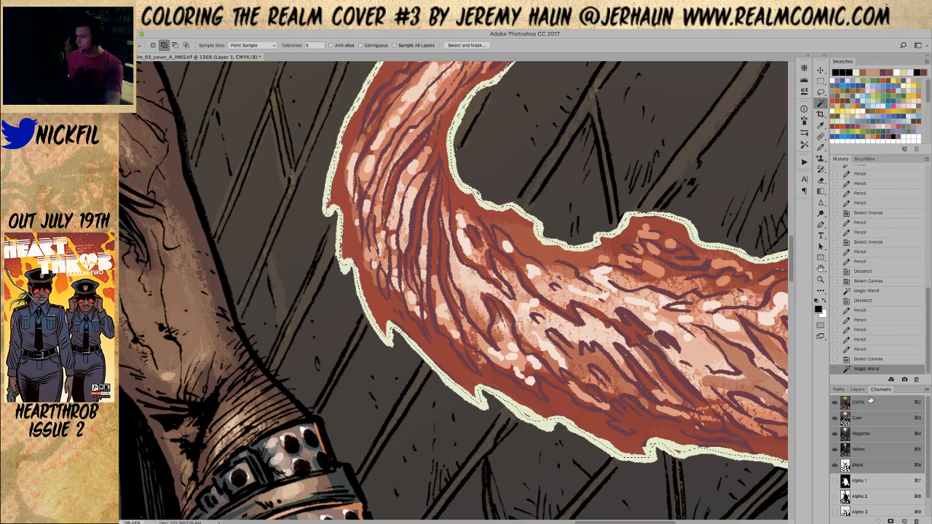
Make the Background layer active and add the tentacles' pale outline to the selection with the Magic Wand.
click(857, 389)
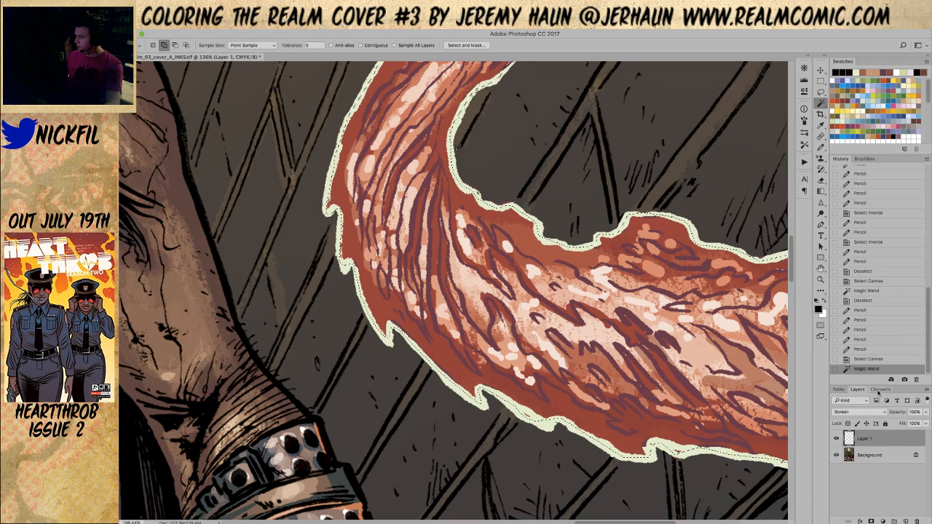
click(867, 459)
click(880, 390)
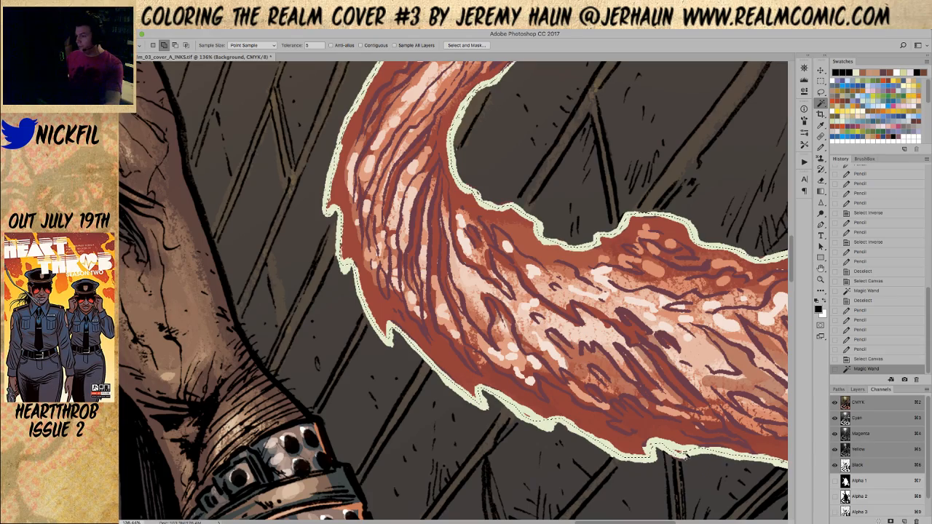
click(654, 464)
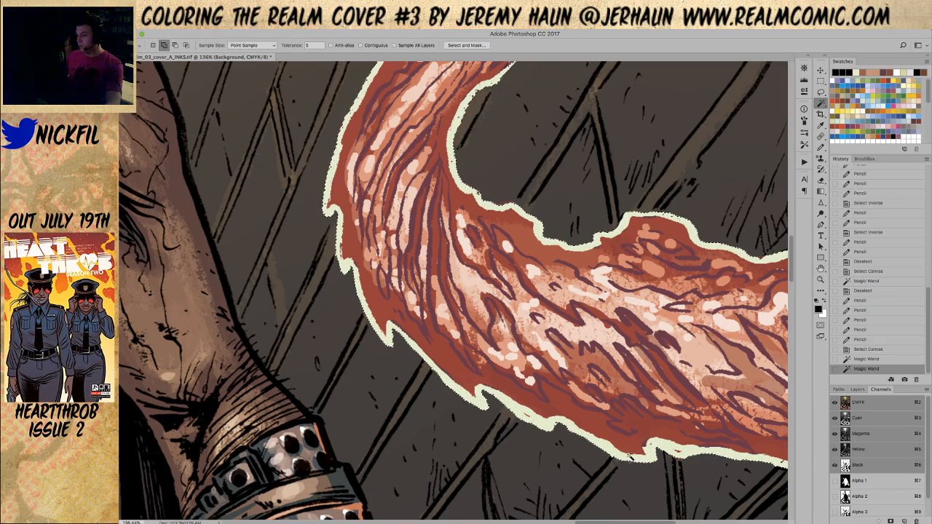
Remove the bright sky area between the walls from the selection with the Lasso.
key(z)
alt+click(571, 386)
alt+click(570, 378)
alt+click(568, 372)
alt+click(566, 357)
alt+click(567, 353)
scroll(709, 391, down, 5)
scroll(709, 392, left, 3)
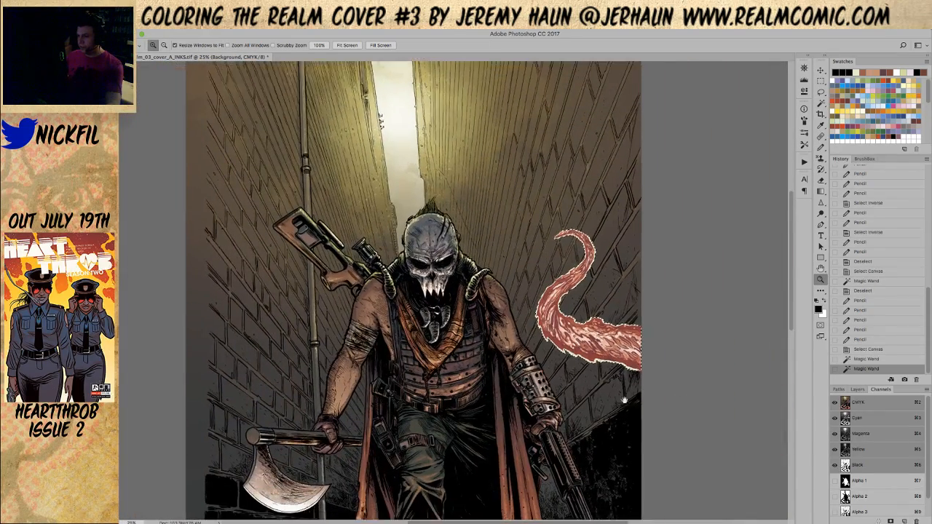
key(l)
mouse_move(364, 66)
mouse_down()
mouse_move(452, 219)
mouse_move(565, 135)
mouse_up()
Fill the selected tentacles and their outline with white in the Alpha 4 channel.
scroll(494, 150, down, 5)
scroll(494, 149, down, 1)
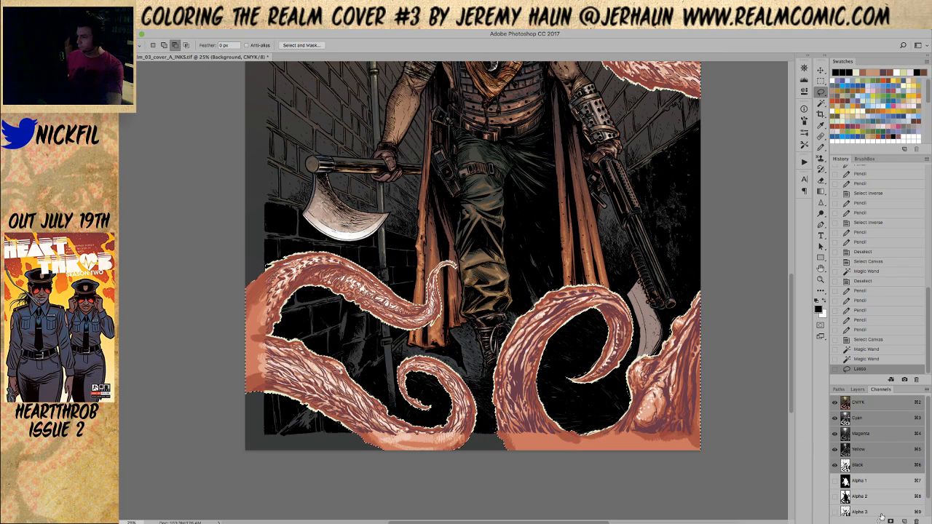
scroll(845, 473, down, 1)
click(848, 506)
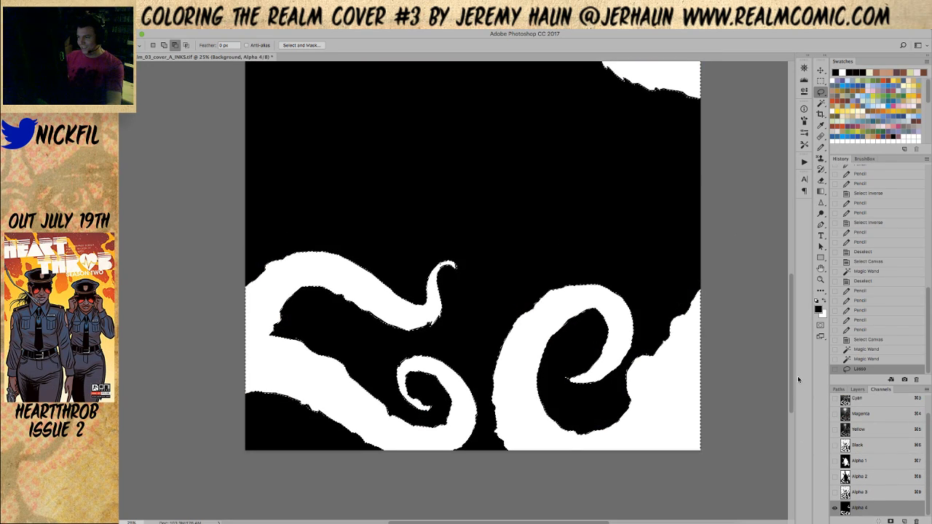
key(super+BackSpace)
key(alt+BackSpace)
key(z)
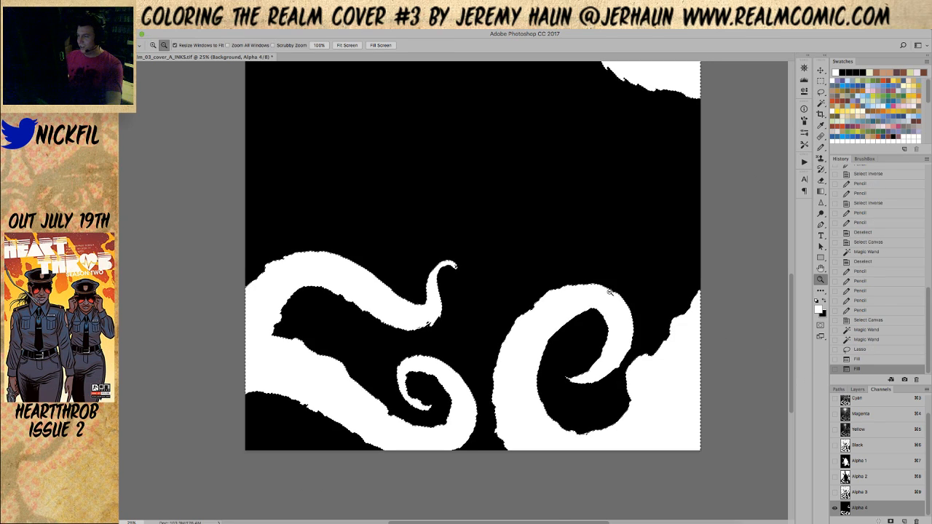
alt+click(567, 256)
Return to the full-color artwork and check its colors with the Black channel hidden and shown.
click(858, 400)
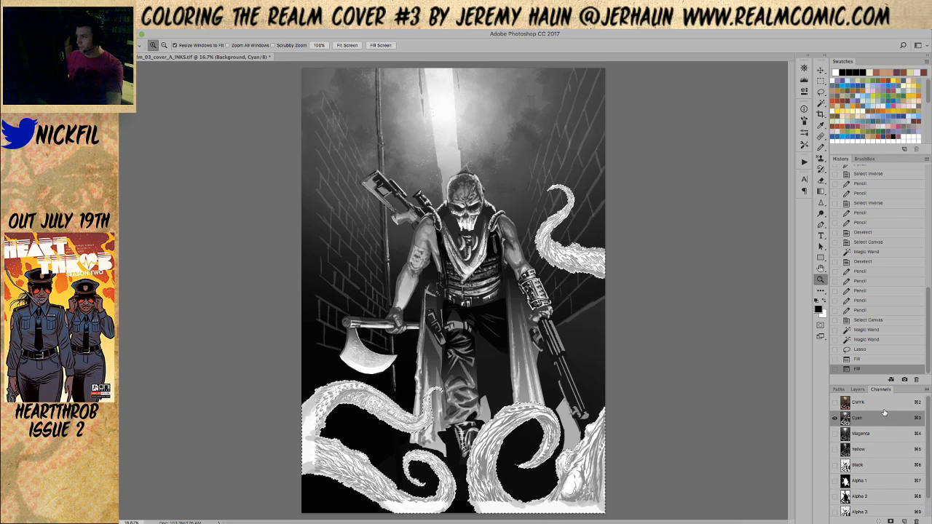
key(super+2)
click(835, 465)
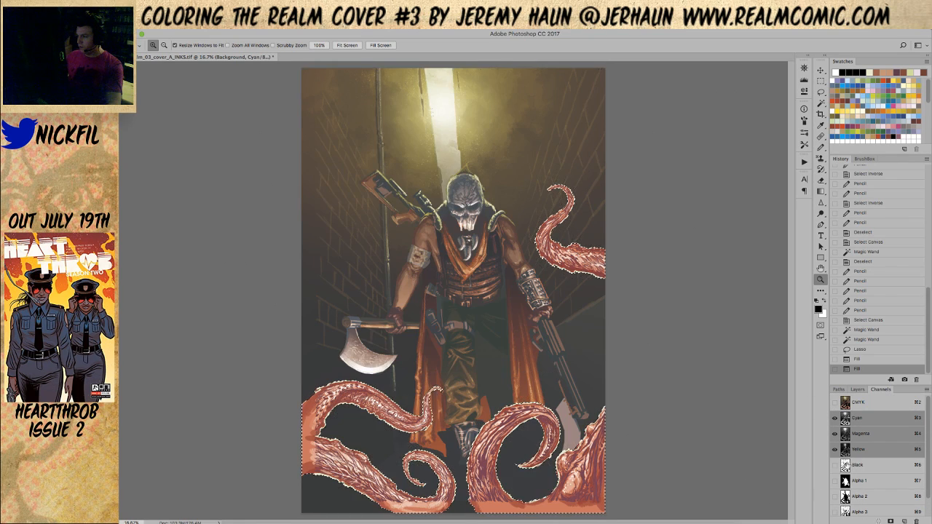
click(834, 464)
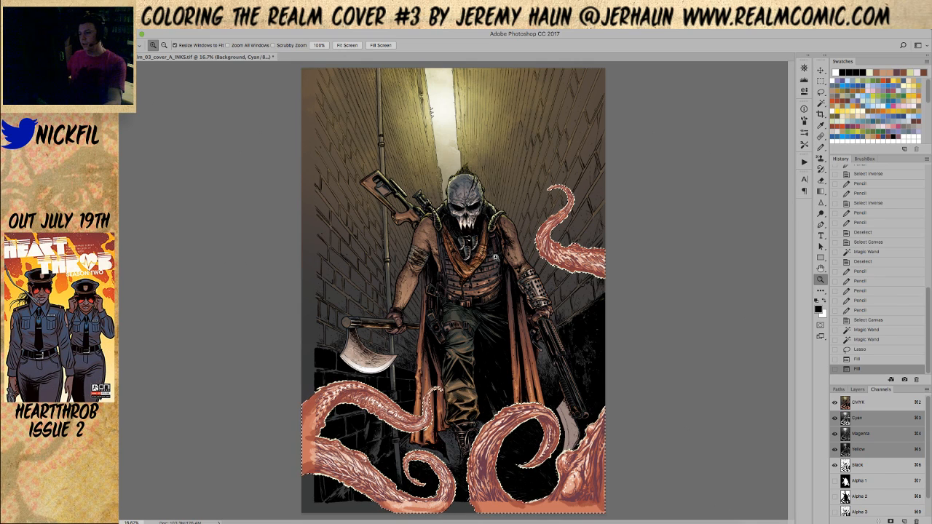
alt+click(450, 336)
click(440, 322)
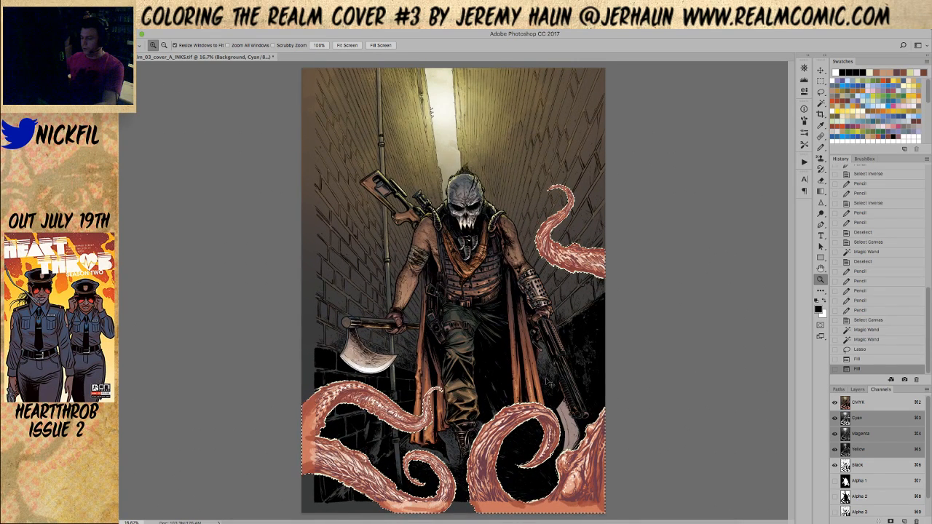
Feather the tentacle selection by 60 pixels.
key(w)
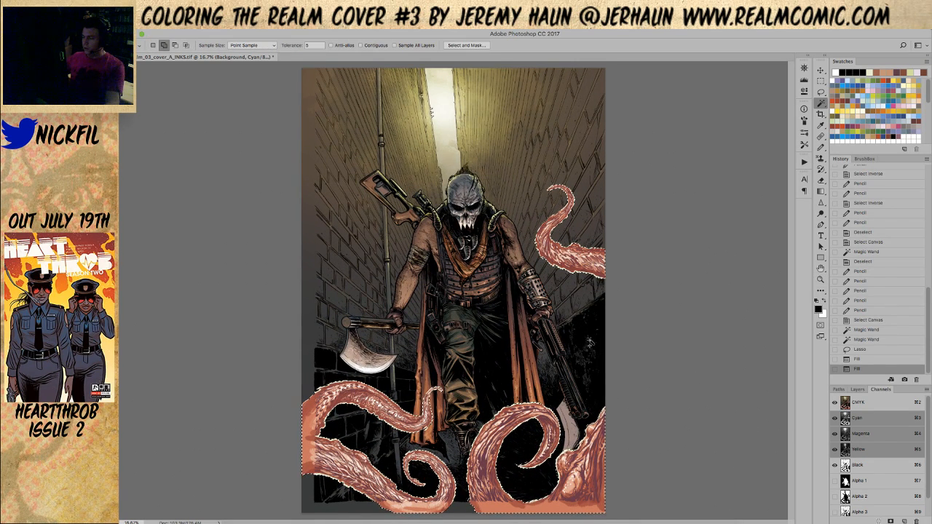
right_click(493, 326)
click(539, 445)
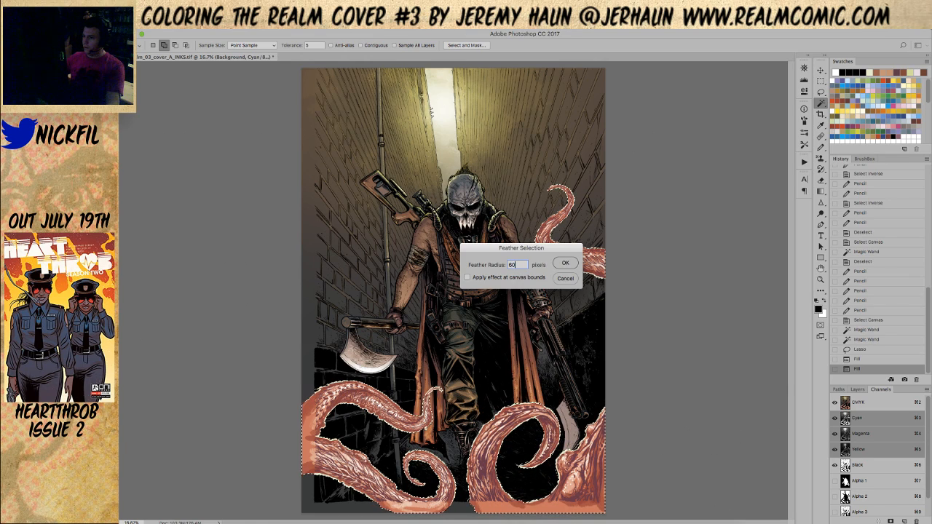
key(Return)
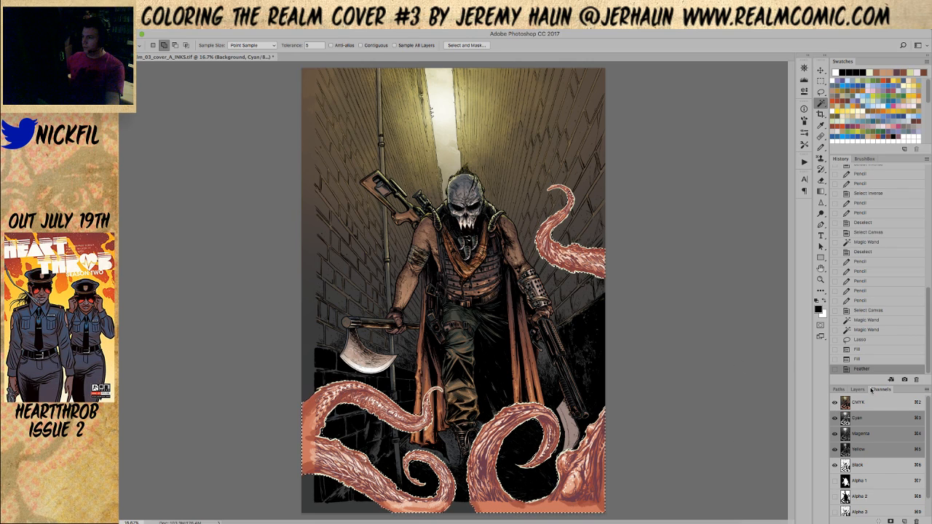
Fill the feathered selection on the Screen-mode Layer 1 with an orange-red swatch and fade the fill.
click(866, 389)
click(875, 441)
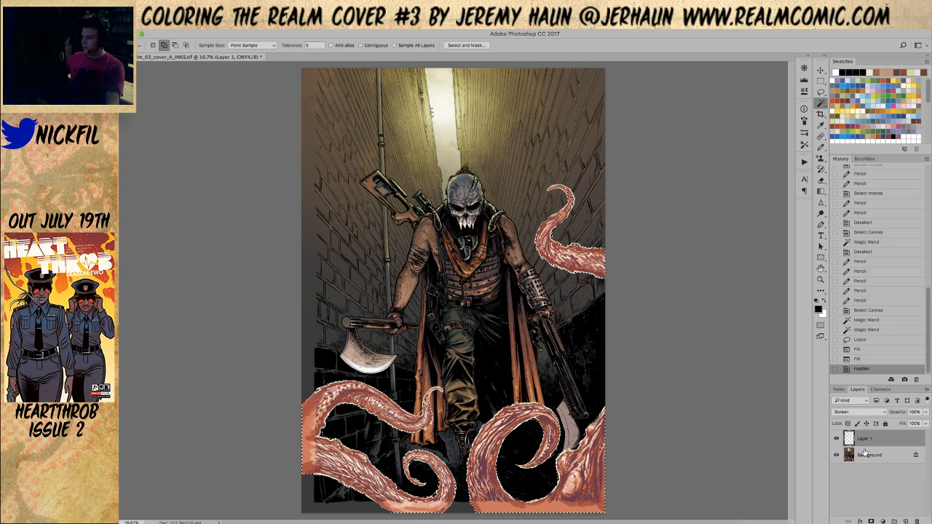
click(898, 124)
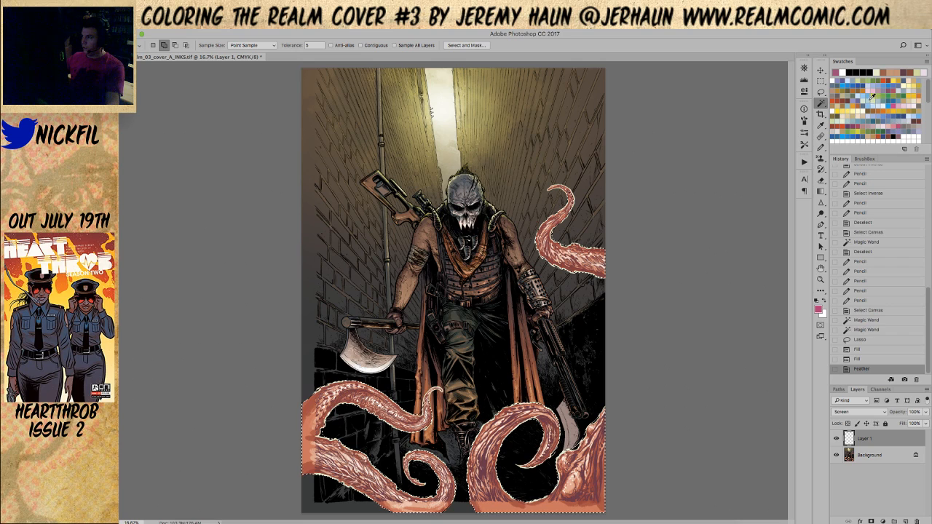
click(883, 79)
key(alt+BackSpace)
key(ctrl+shift+f)
key(Return)
Strengthen the tentacle glow on Layer 1 with two more faded orange-red fills.
key(alt+BackSpace)
key(ctrl+shift+f)
key(Return)
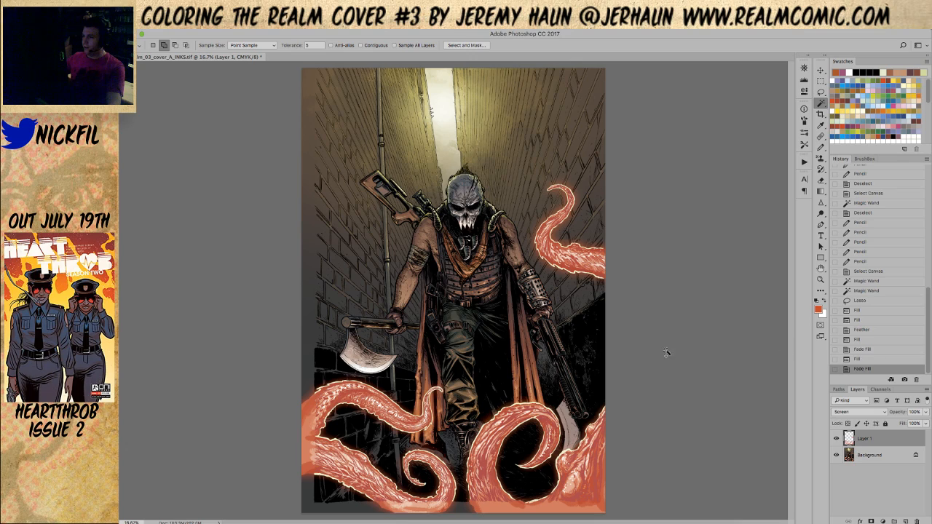
key(alt+BackSpace)
key(ctrl+shift+f)
key(Return)
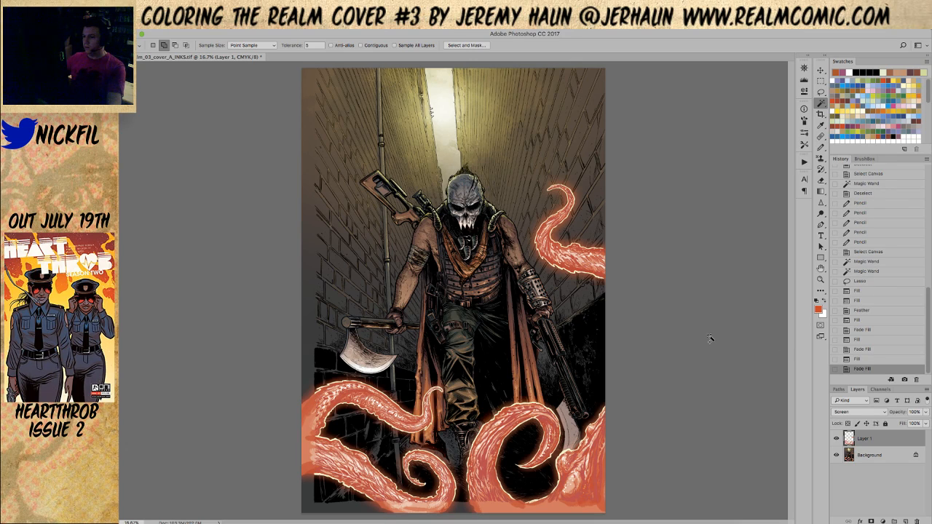
Fill the feathered tentacle selection on Layer 1 with a bright yellow swatch and fade the fill for an orange-gold glow.
key(z)
click(470, 421)
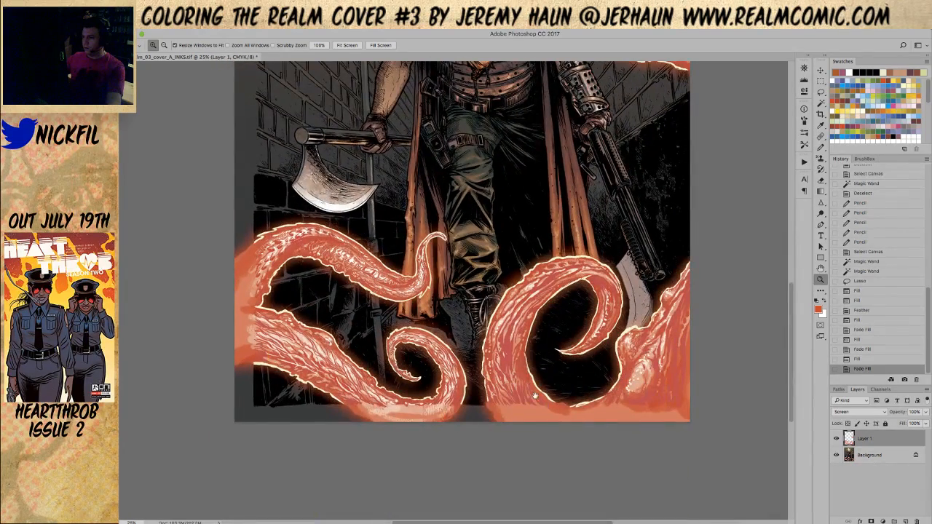
scroll(522, 323, up, 3)
alt+click(554, 368)
alt+click(553, 368)
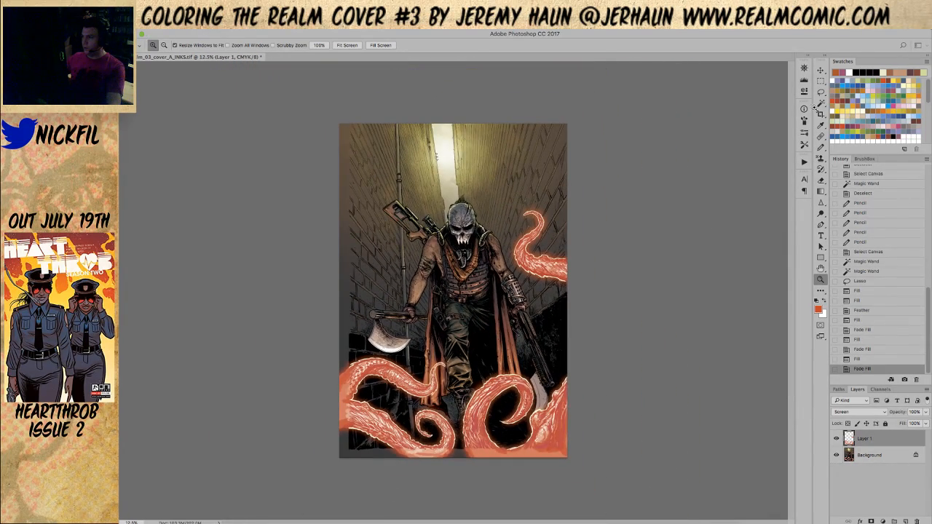
click(874, 96)
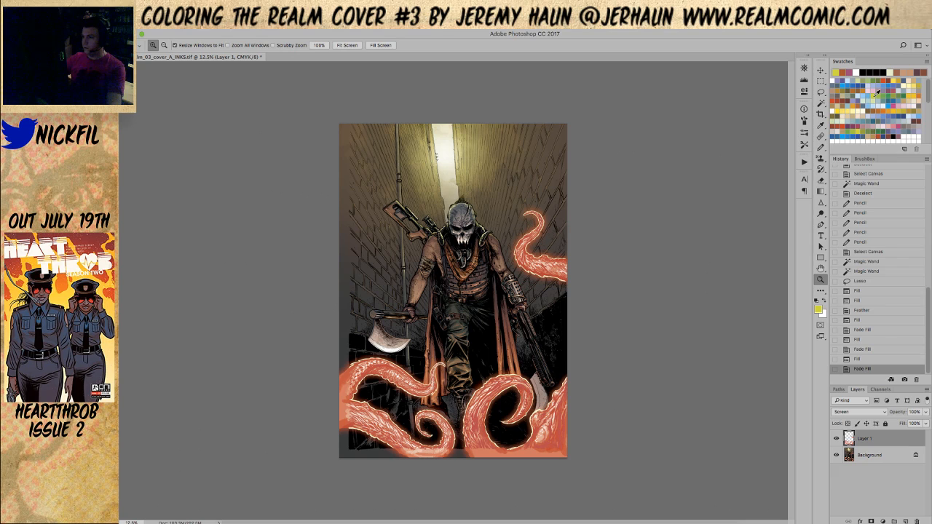
key(shift+alt+BackSpace)
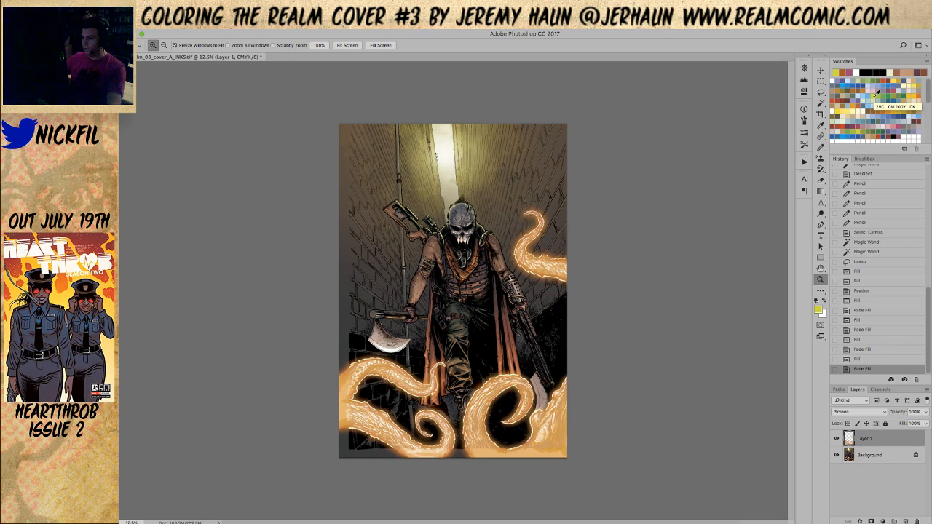
click(468, 355)
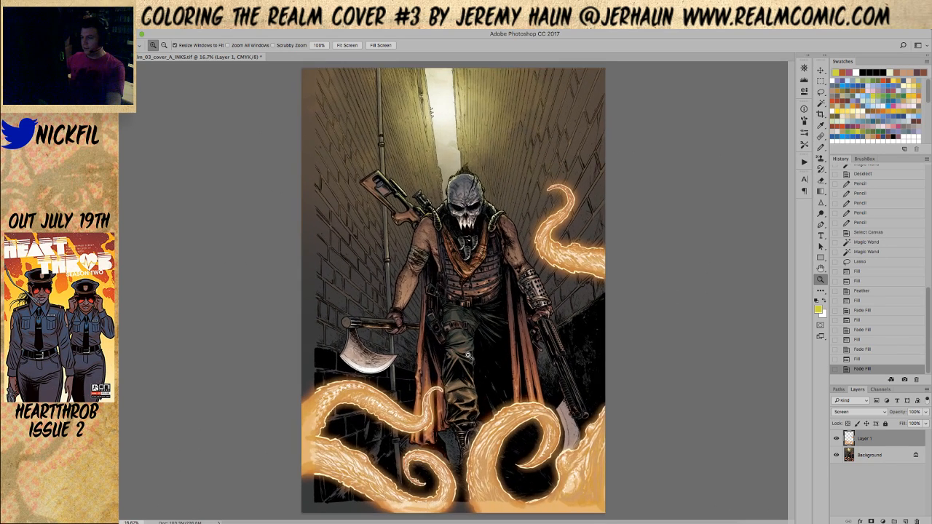
click(533, 429)
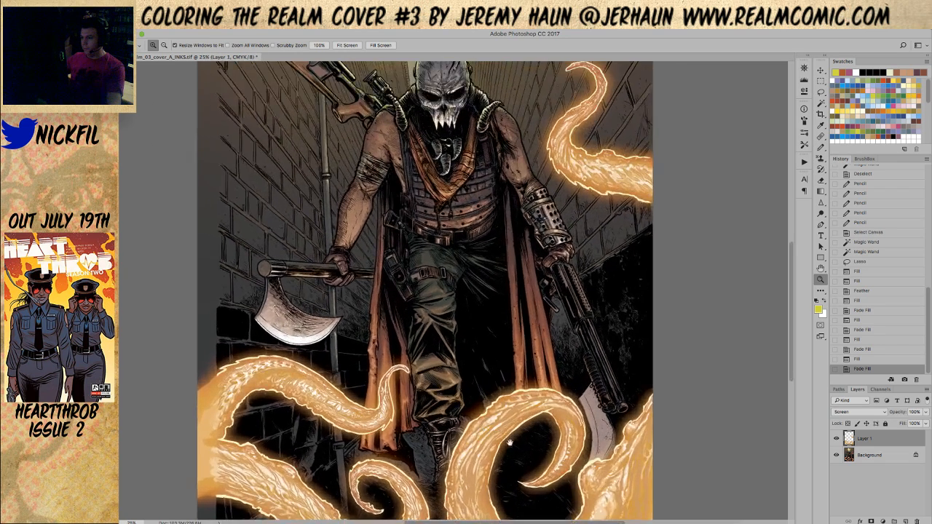
Replace the feathered selection with a hard-edged selection of the white tentacle shapes in the Alpha 4 channel.
click(867, 456)
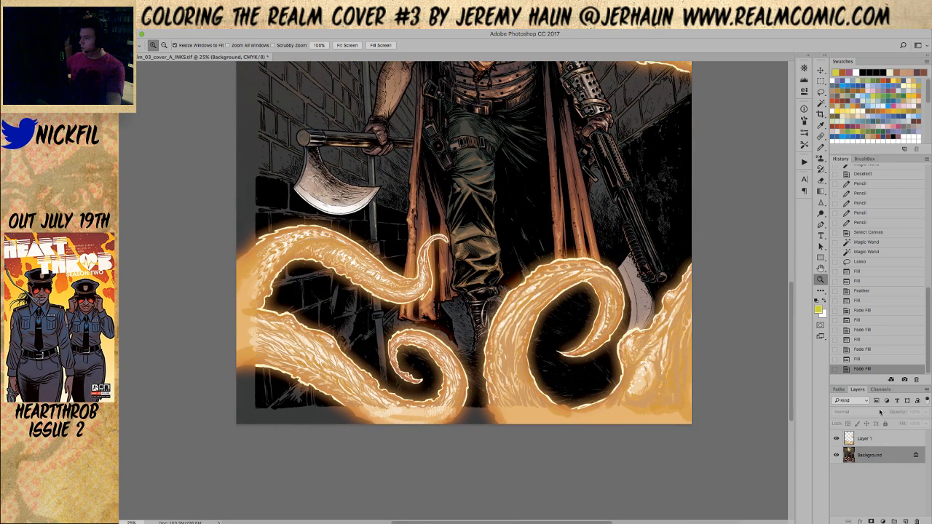
click(878, 390)
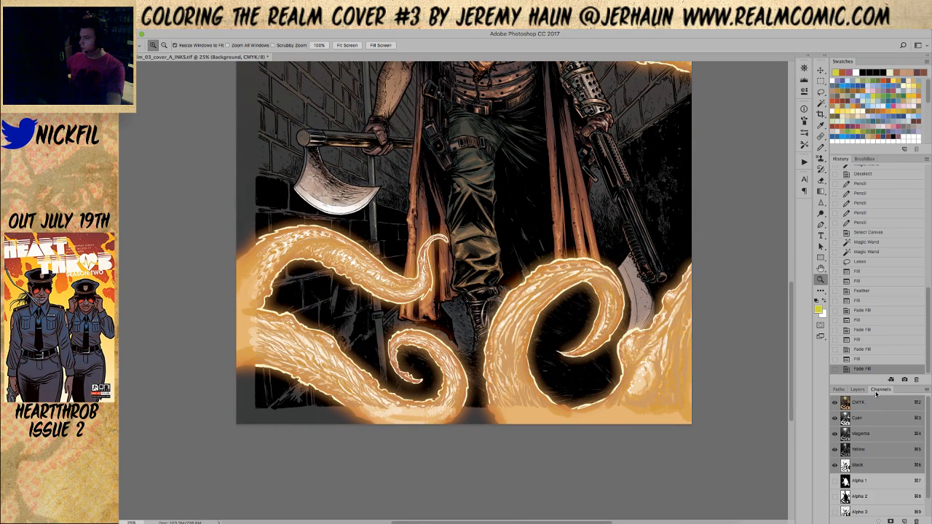
scroll(866, 504, down, 1)
click(862, 509)
key(super+d)
key(w)
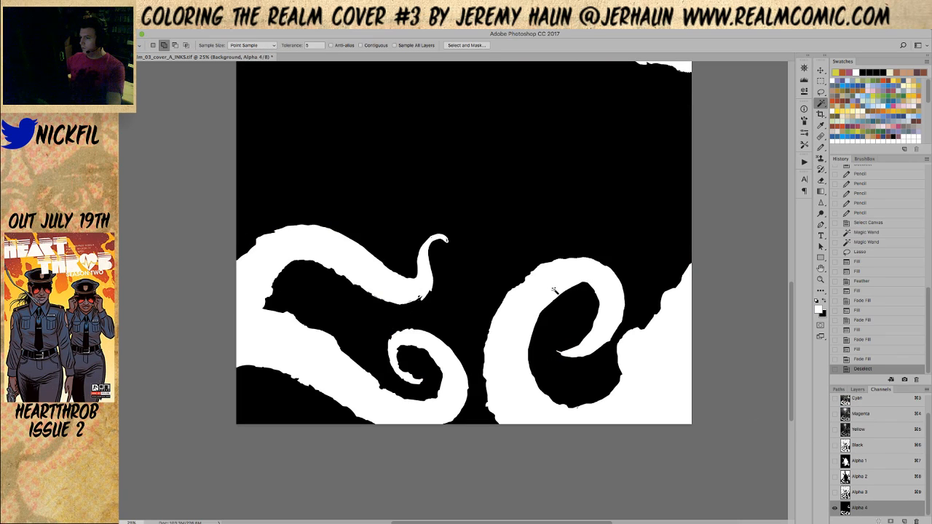
click(537, 282)
key(super+3)
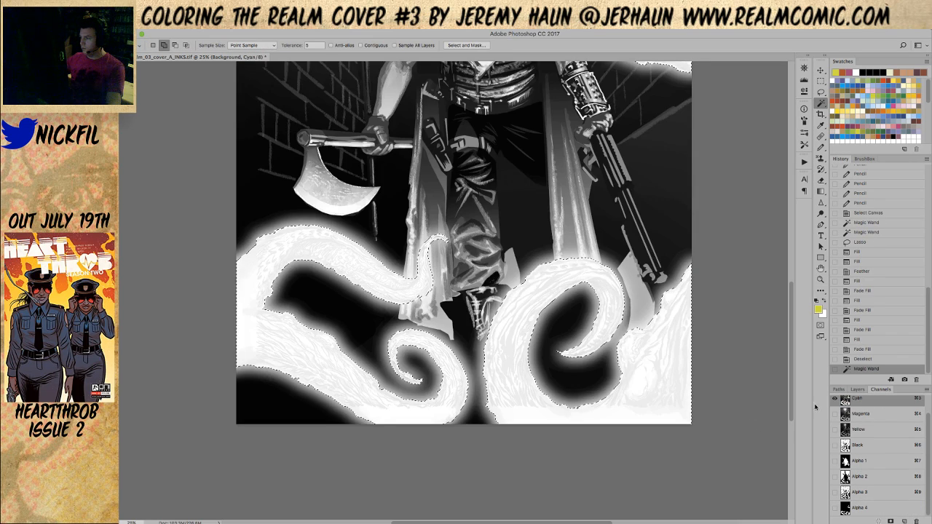
Return to Layer 1 in full color and compare the cover with the glow layer hidden and shown.
key(z)
alt+click(531, 274)
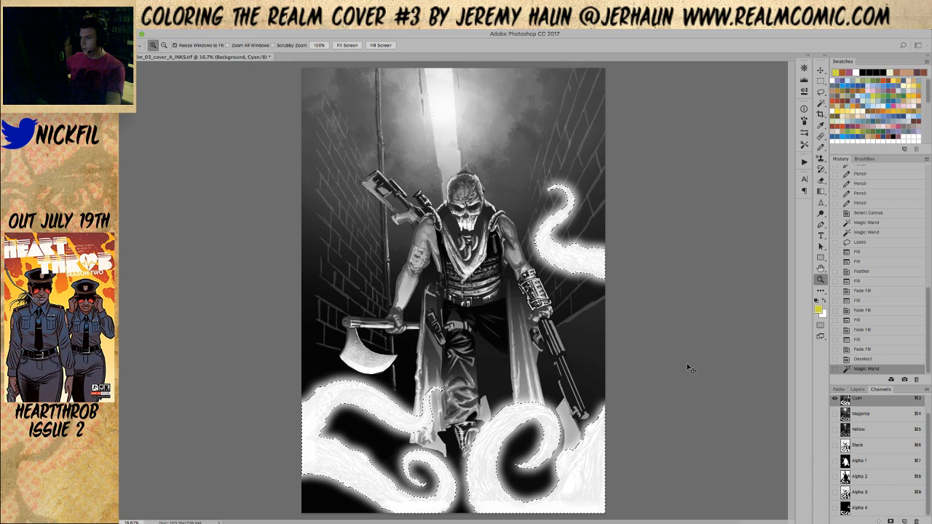
click(858, 389)
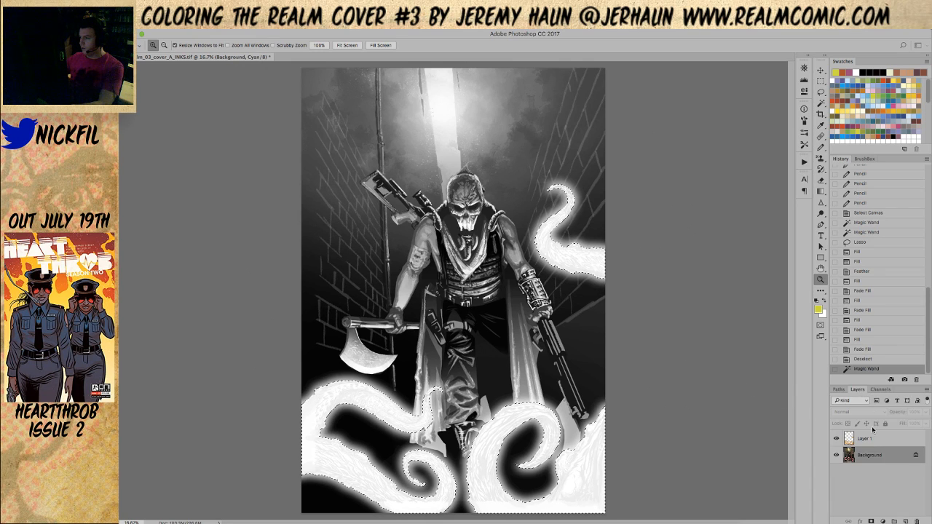
click(874, 438)
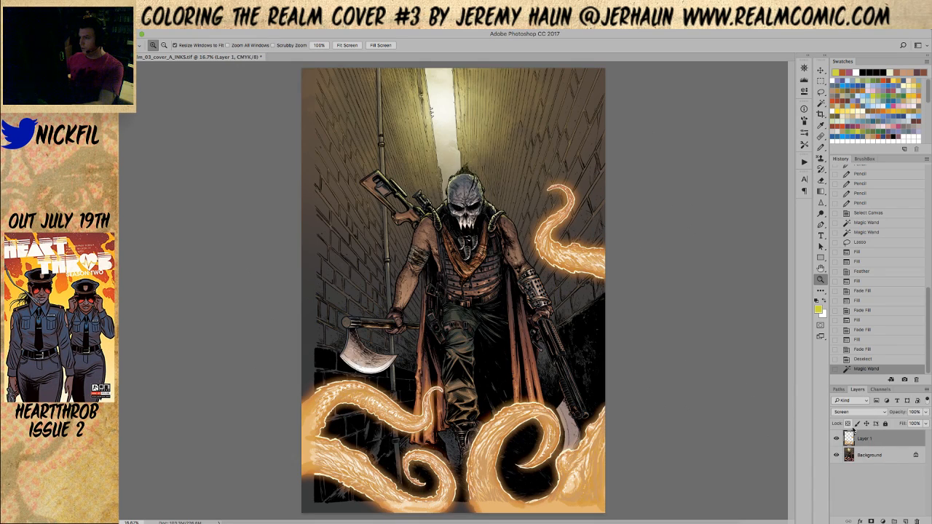
click(836, 439)
click(837, 439)
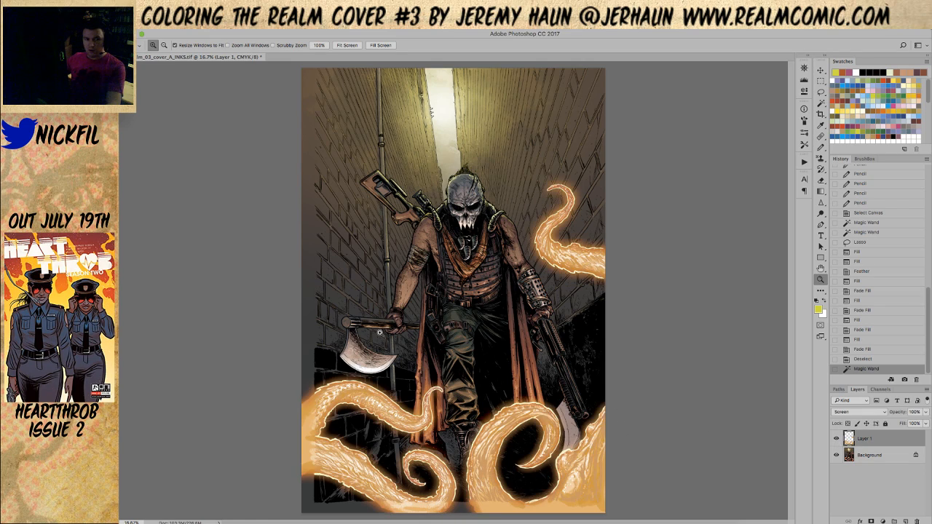
Enlarge the Eraser to 900 px, try a 50% opacity erase over the lower tentacles on Layer 1, and undo it.
key(e)
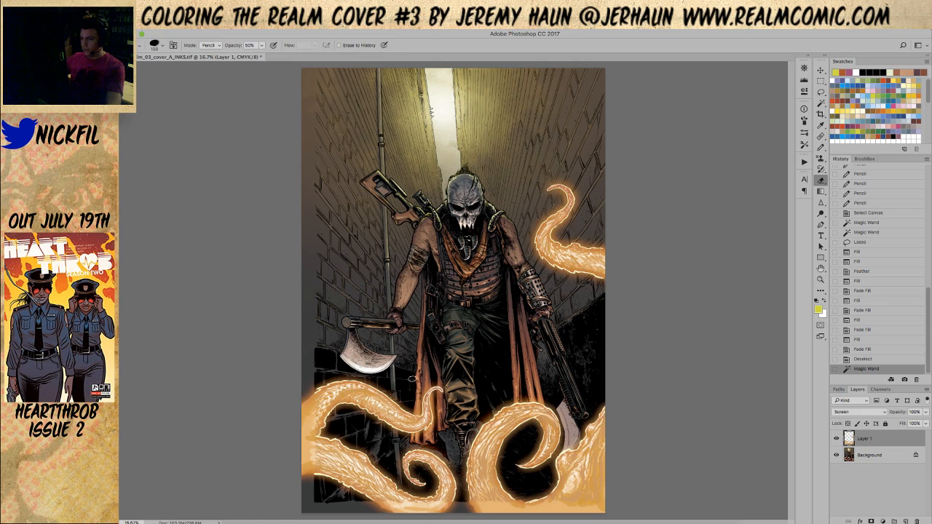
key(bracketright)
key(bracketright)
key(bracketright)
key(bracketright)
key(bracketright)
key(bracketright)
key(bracketright)
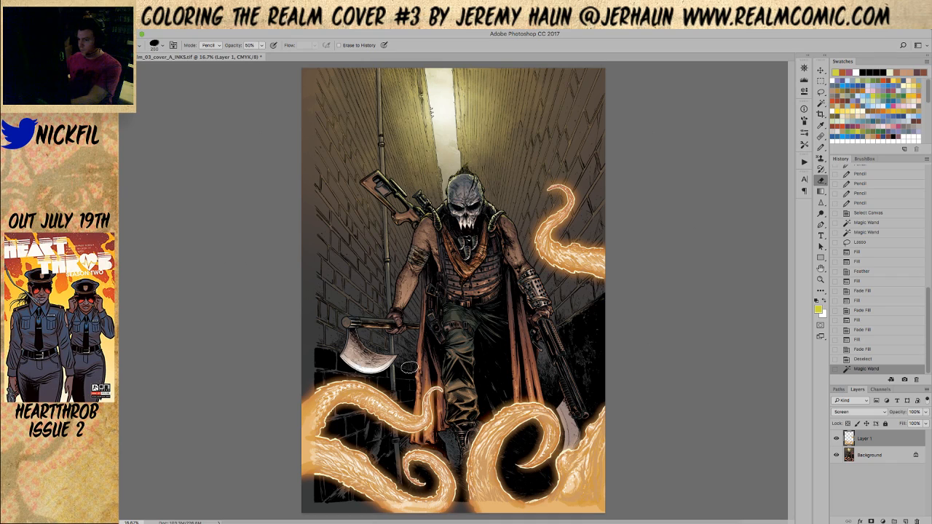
key(bracketright)
key(bracketright)
key(bracketright)
key(bracketright)
key(bracketright)
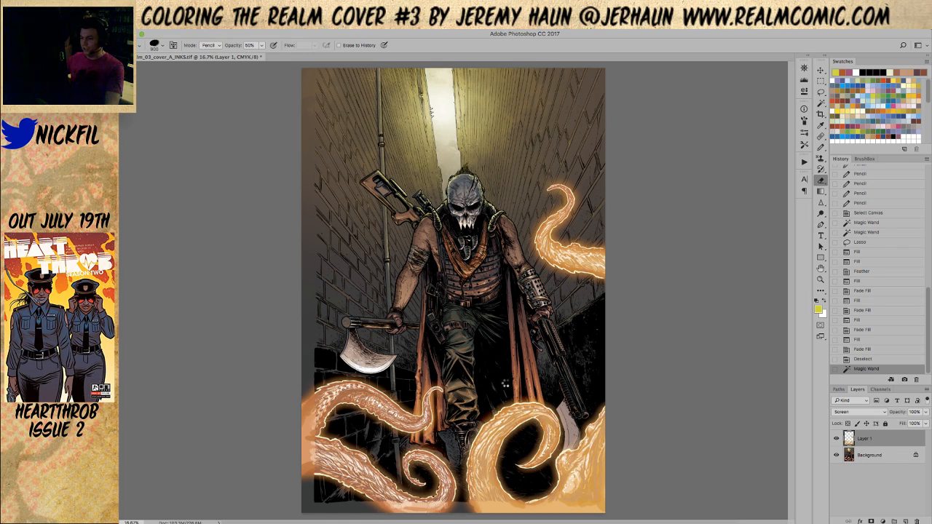
key(super+z)
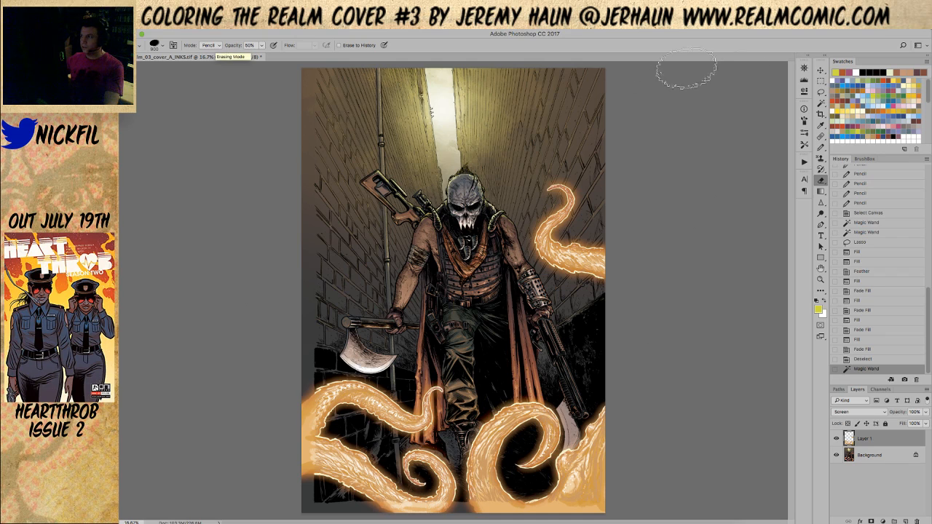
Switch the Eraser to a hard round 900 px tip and check its brush tip and Shape Dynamics settings.
click(161, 46)
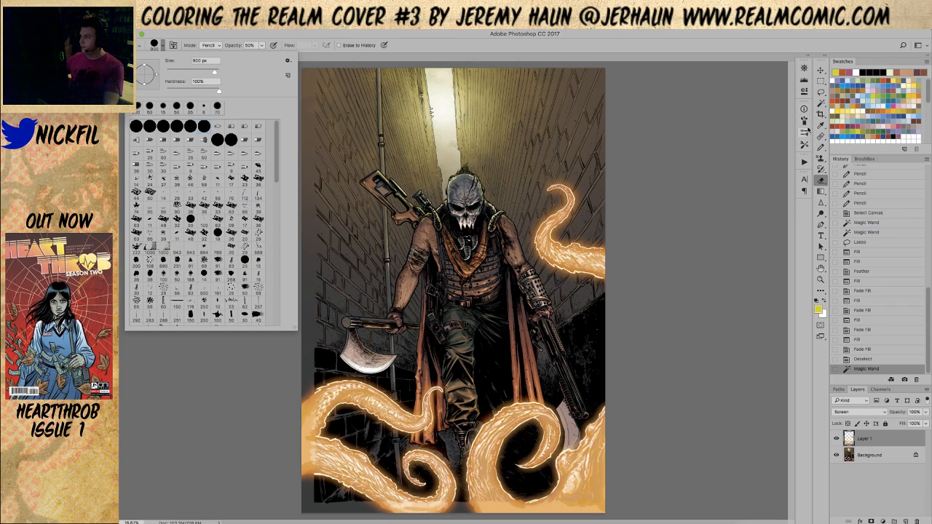
click(808, 131)
click(805, 133)
click(806, 133)
click(805, 132)
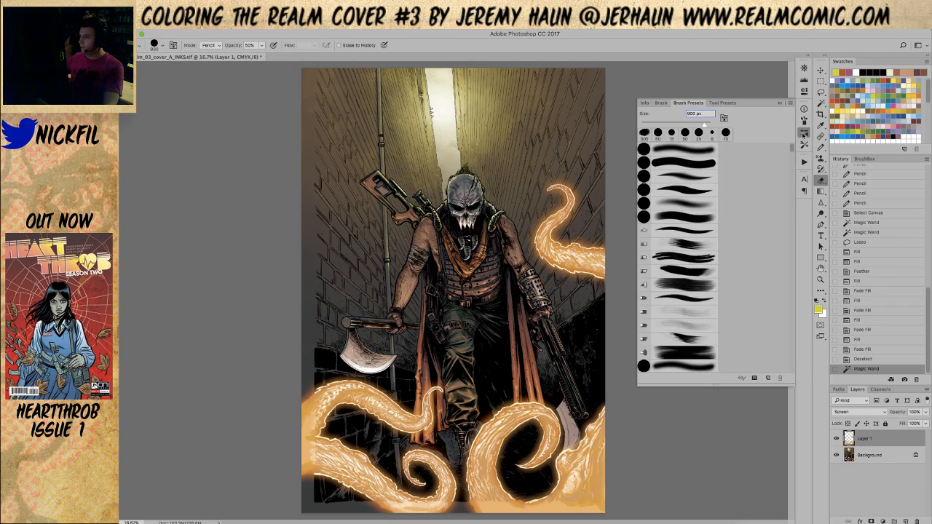
click(805, 122)
click(806, 123)
click(805, 123)
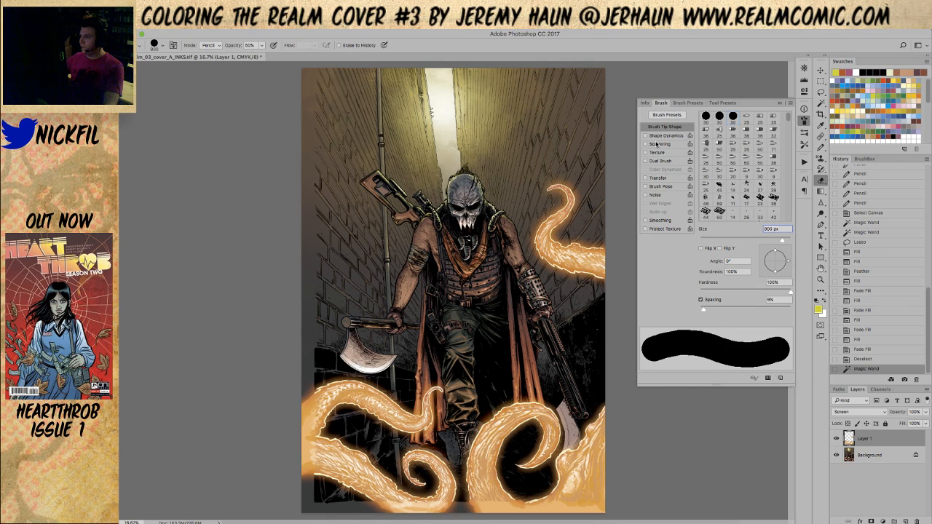
click(665, 137)
click(745, 132)
click(743, 146)
click(802, 123)
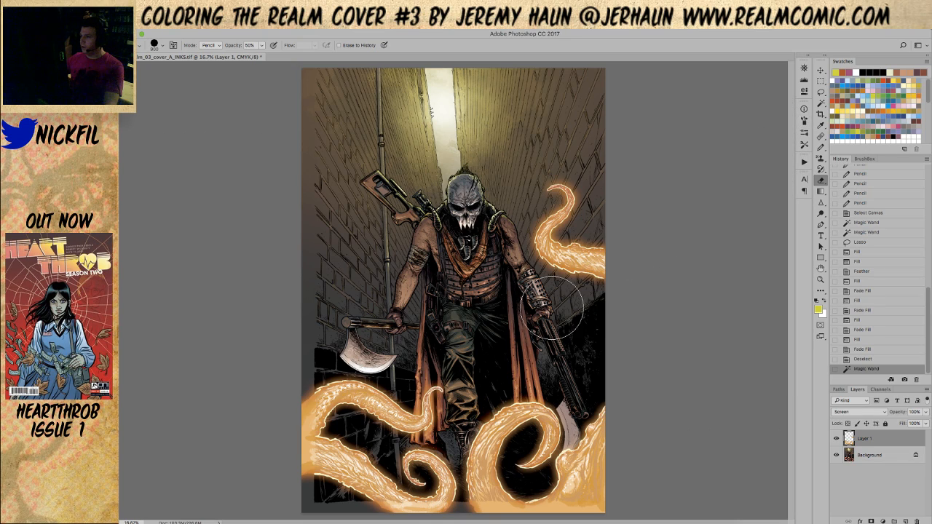
Erase part of the glow inside the selected tentacles on Layer 1 at 50% opacity with the hard round tip.
mouse_move(597, 368)
mouse_down()
mouse_move(594, 468)
mouse_move(558, 514)
mouse_move(528, 517)
mouse_move(528, 491)
mouse_move(600, 490)
mouse_move(515, 514)
mouse_move(416, 499)
mouse_move(311, 461)
mouse_move(345, 406)
mouse_move(399, 413)
mouse_move(386, 404)
mouse_move(601, 514)
mouse_up()
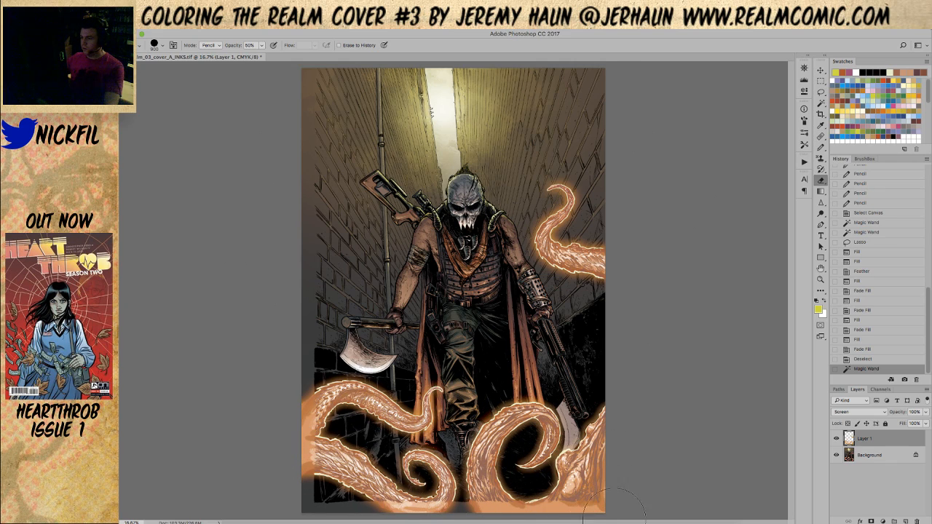
drag(716, 326, 658, 327)
key(z)
click(575, 317)
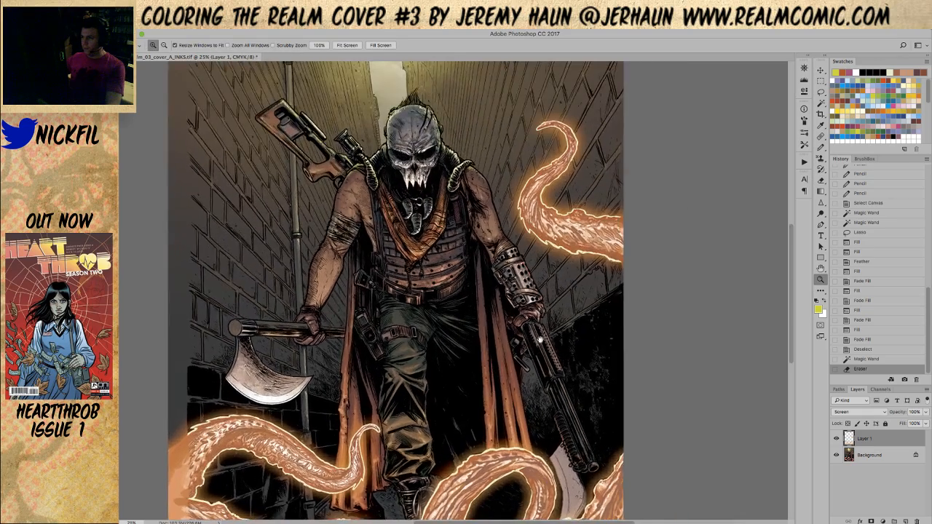
Examine the partly erased tentacle glow up close and across the whole cover.
drag(550, 278, 599, 283)
drag(550, 321, 541, 231)
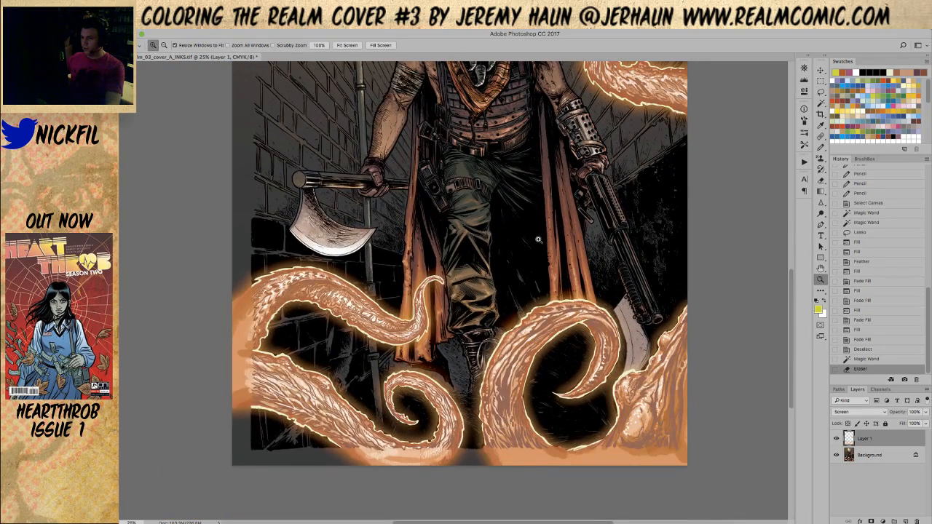
alt+click(539, 239)
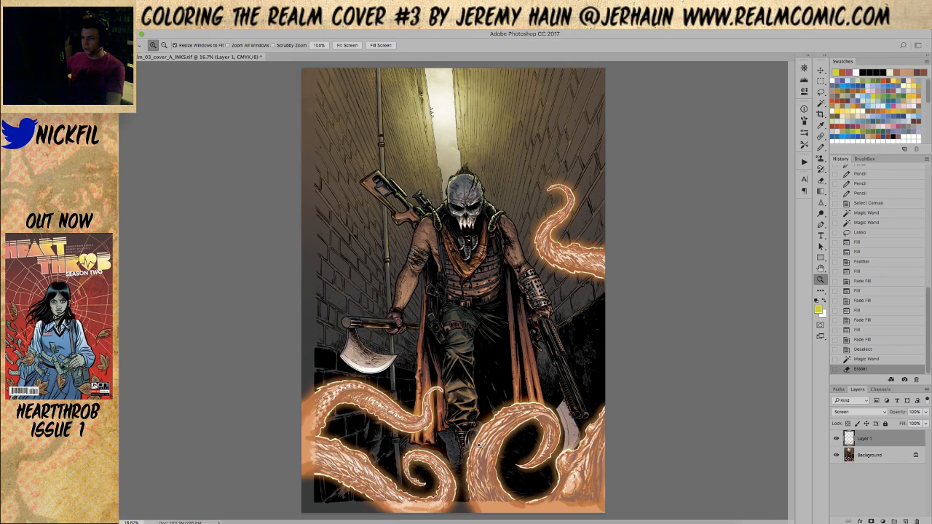
alt+click(491, 390)
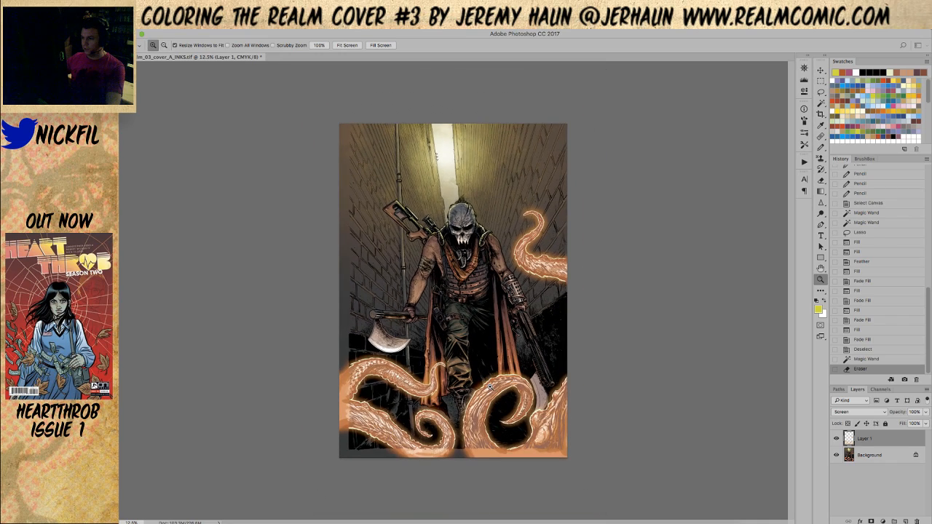
click(423, 393)
drag(474, 430, 535, 313)
drag(617, 324, 597, 373)
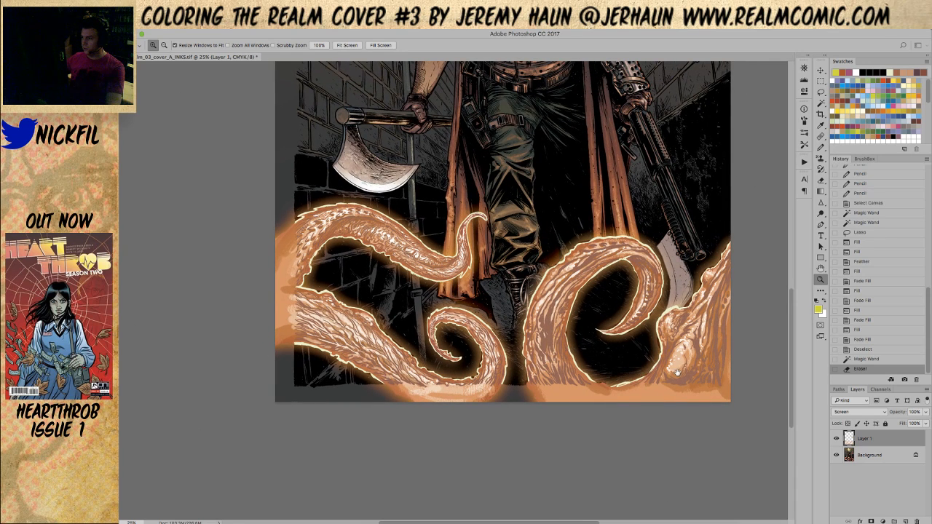
drag(678, 373, 635, 390)
alt+click(476, 313)
Set the Eraser to 1200 px and 100% opacity, try clearing the glow inside the selected tentacles, and undo the clear.
key(e)
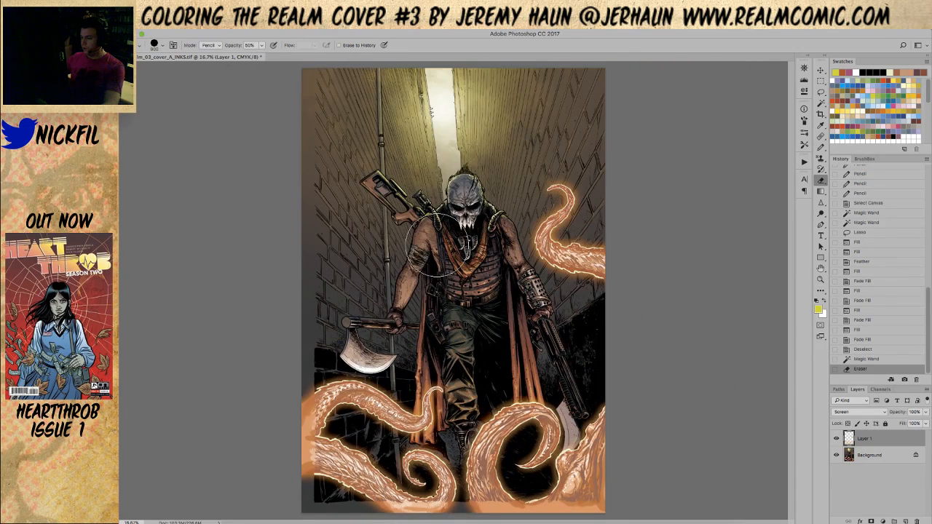
key(bracketright)
key(bracketright)
key(bracketright)
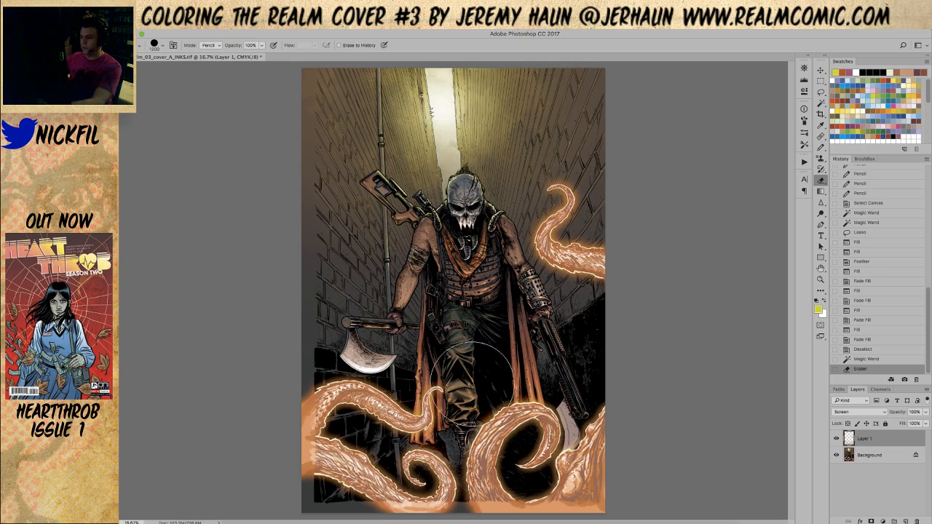
key(BackSpace)
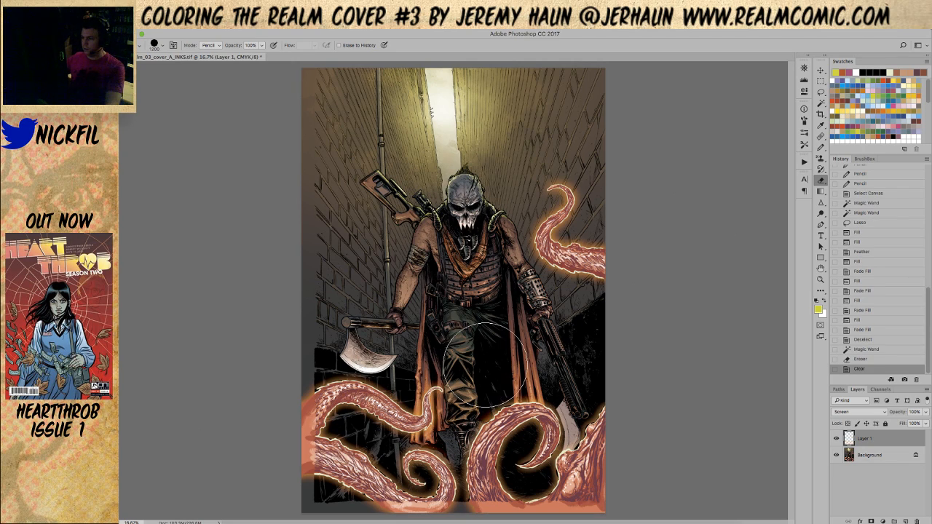
key(ctrl+z)
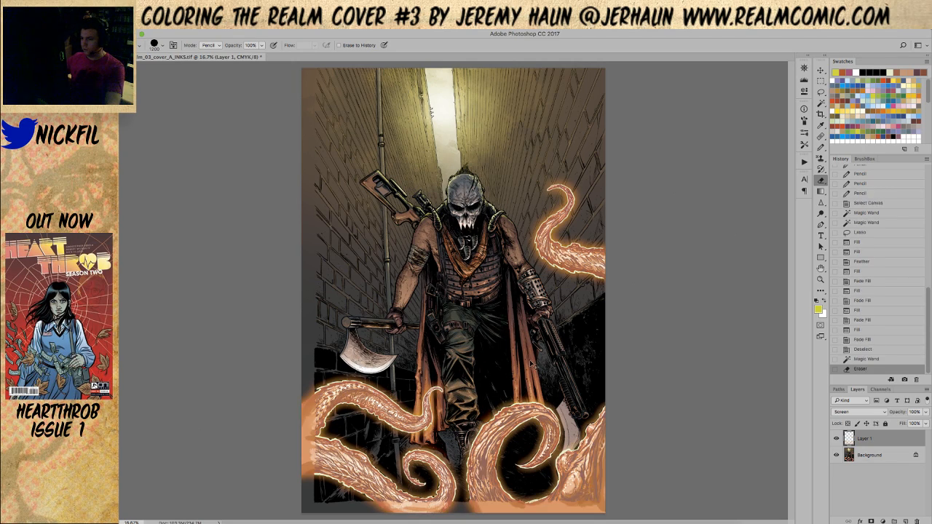
Deselect the tentacles and add a new layer directly above Background, set to Screen blending.
key(z)
click(494, 387)
drag(515, 337, 483, 277)
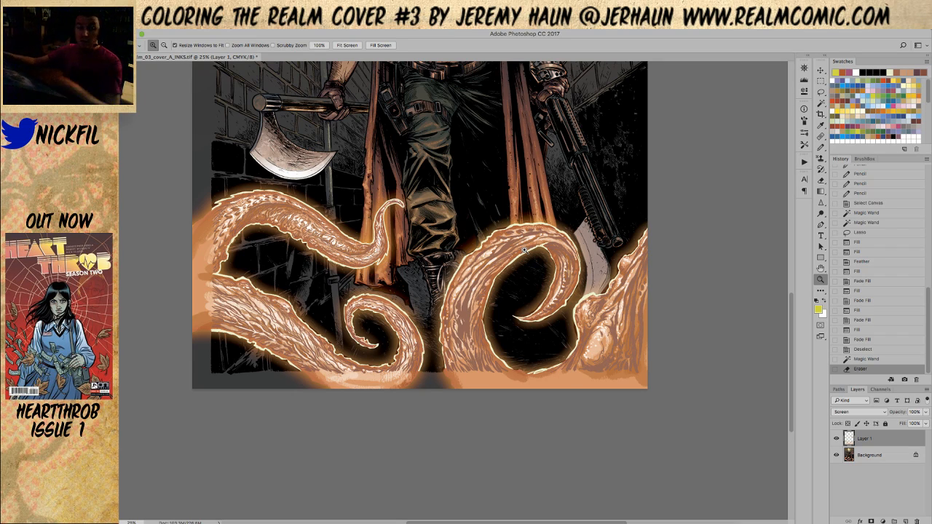
key(l)
key(ctrl+d)
click(878, 456)
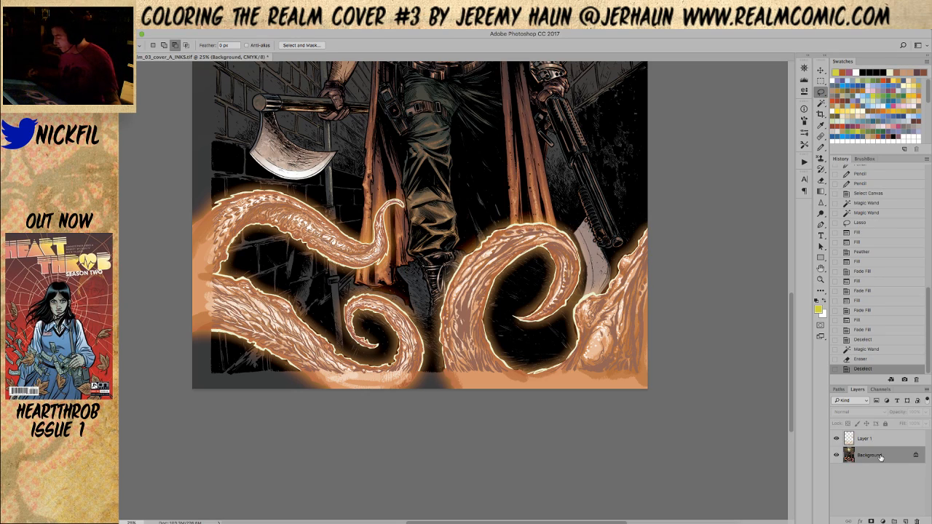
click(907, 521)
click(863, 412)
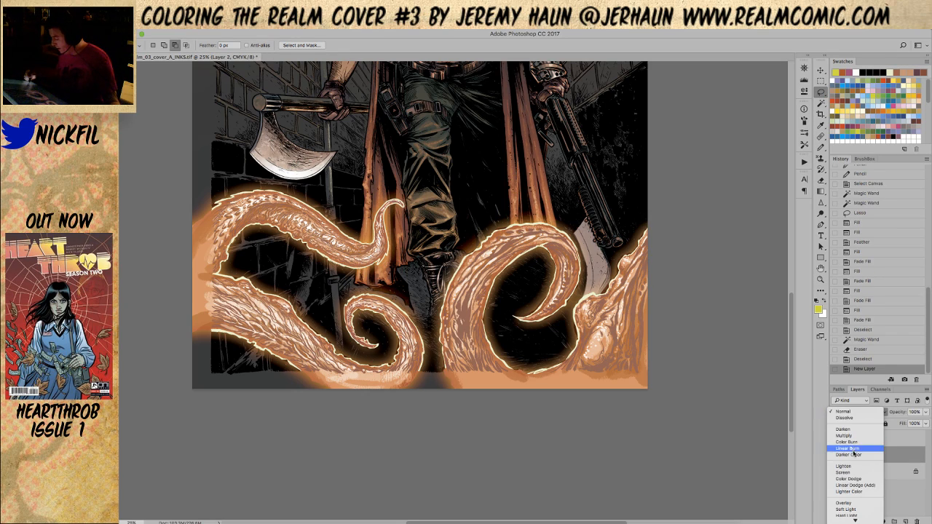
click(851, 473)
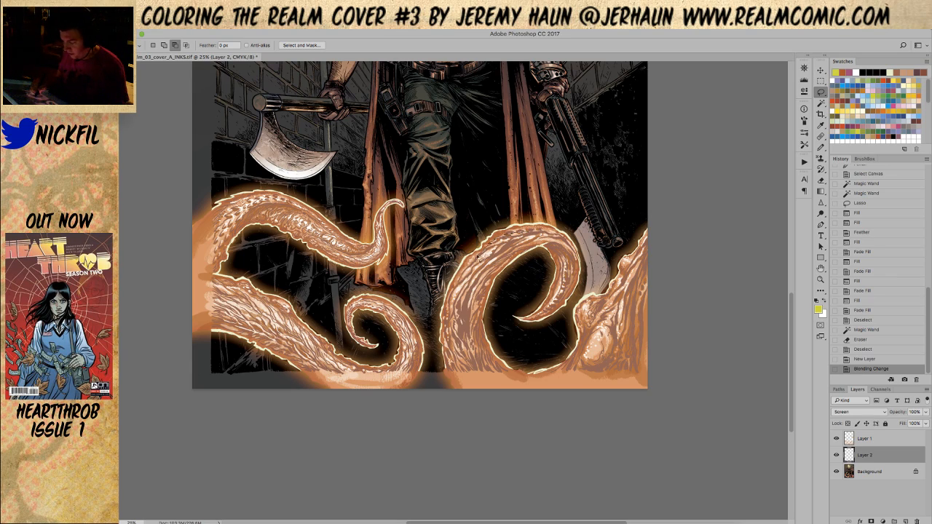
Lasso highlight areas on the large curled tentacle, fill them with radial gradients in a sampled orange, and deselect.
mouse_move(477, 362)
mouse_down()
mouse_move(527, 248)
mouse_move(552, 243)
mouse_move(532, 234)
mouse_move(555, 245)
mouse_move(523, 233)
mouse_move(552, 230)
mouse_move(560, 241)
mouse_move(532, 246)
mouse_move(480, 285)
mouse_up()
click(820, 191)
click(858, 411)
click(855, 410)
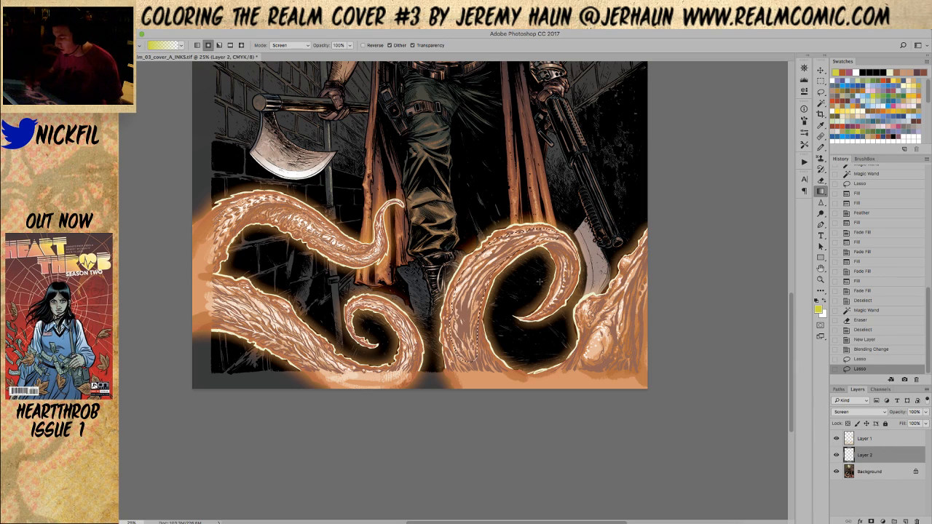
alt+click(539, 232)
drag(497, 169, 491, 342)
drag(501, 188, 498, 323)
key(ctrl+d)
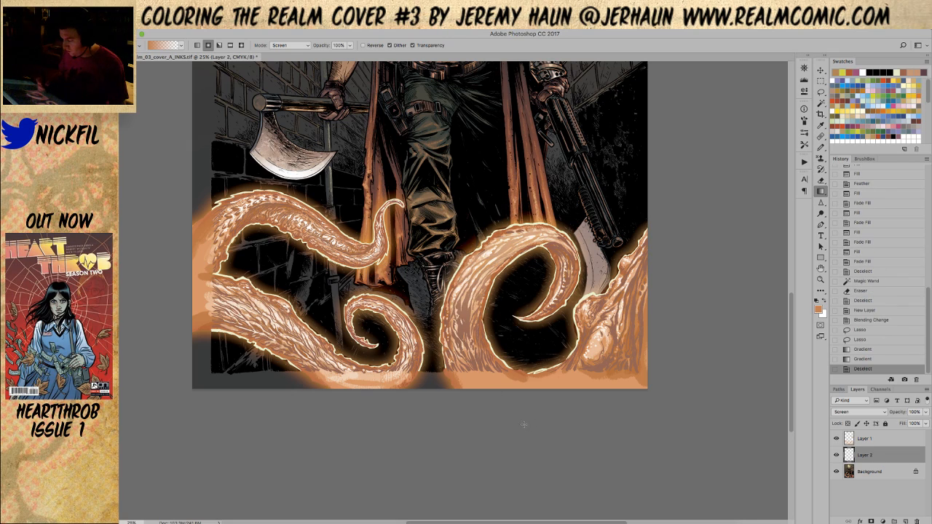
Set the Pencil to Screen mode and dab orange highlights onto the upper curve of the large curled tentacle.
key(b)
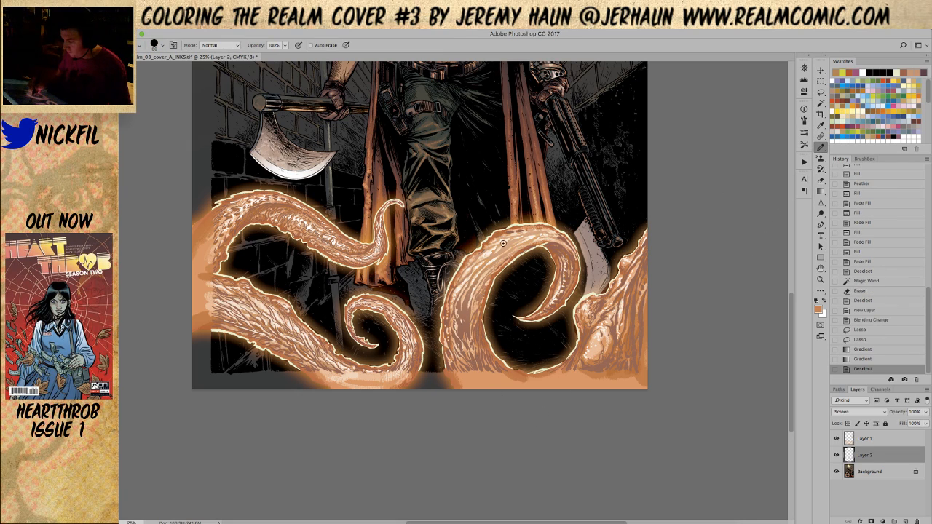
click(496, 249)
click(219, 45)
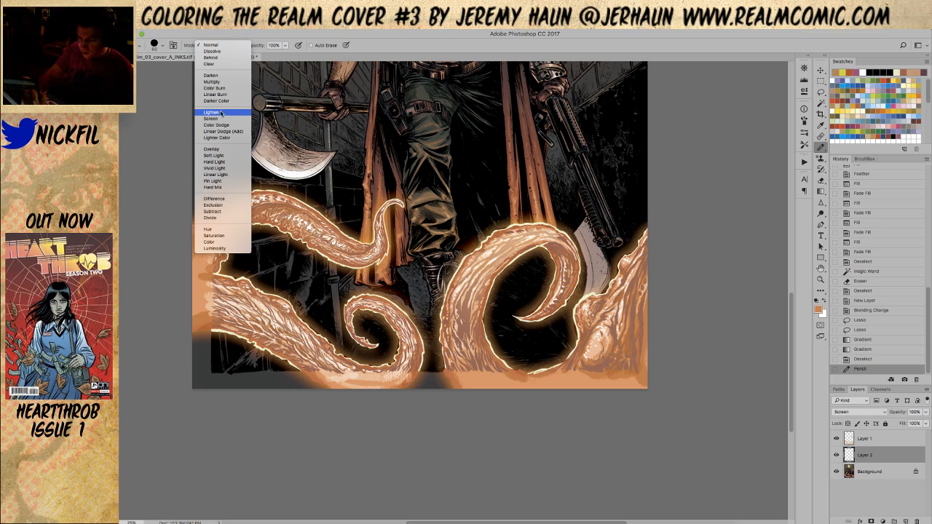
click(210, 84)
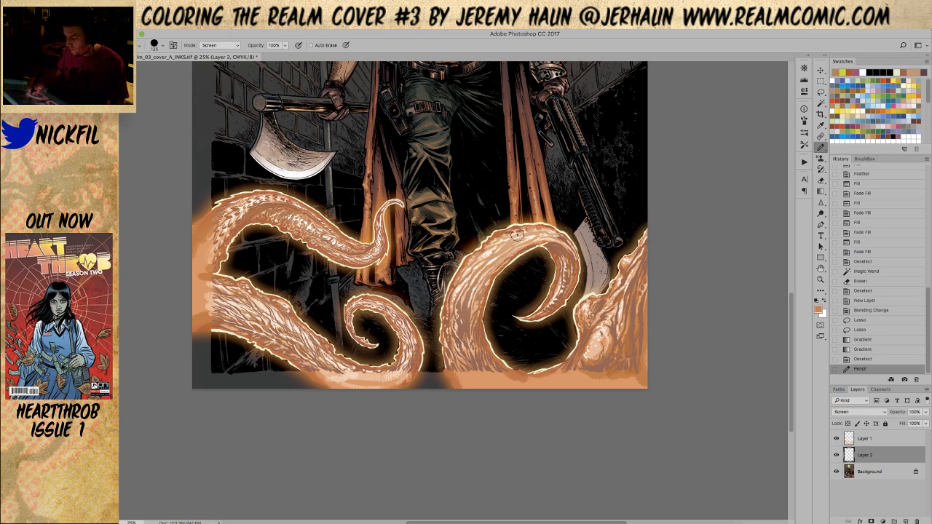
click(499, 246)
click(492, 252)
click(486, 259)
click(481, 265)
click(477, 271)
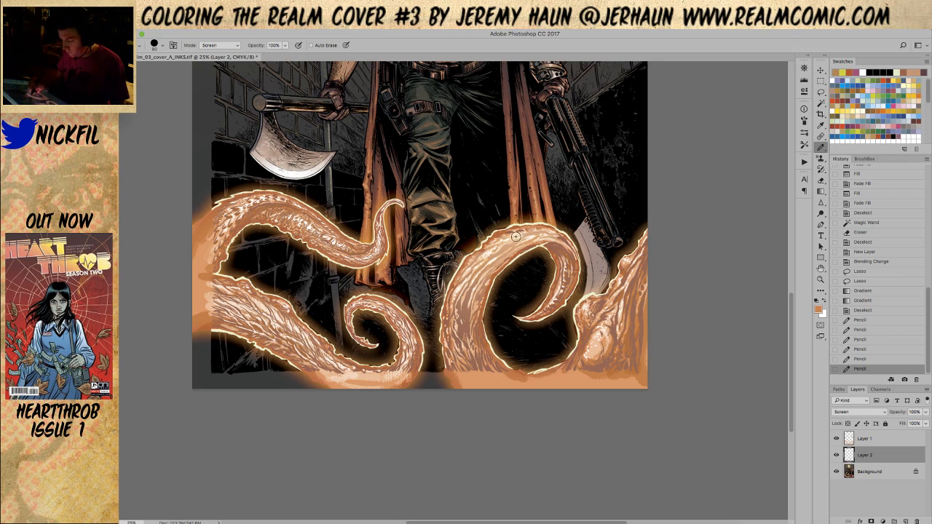
Dab more orange Pencil highlights from the curled tentacle's top down to its base, and touch the tentacle beside it.
click(517, 235)
click(497, 248)
click(491, 254)
click(479, 269)
click(472, 281)
click(466, 299)
click(462, 314)
click(463, 329)
click(464, 303)
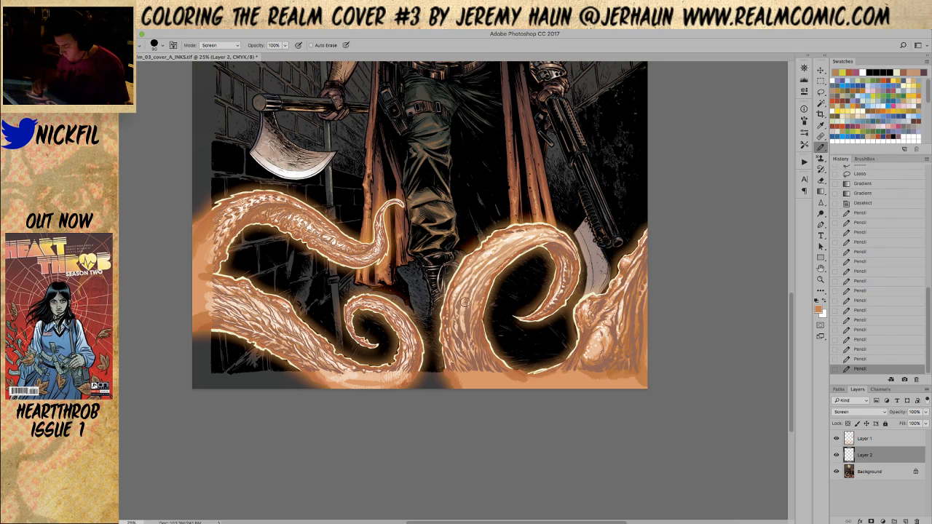
click(462, 346)
click(466, 355)
click(471, 359)
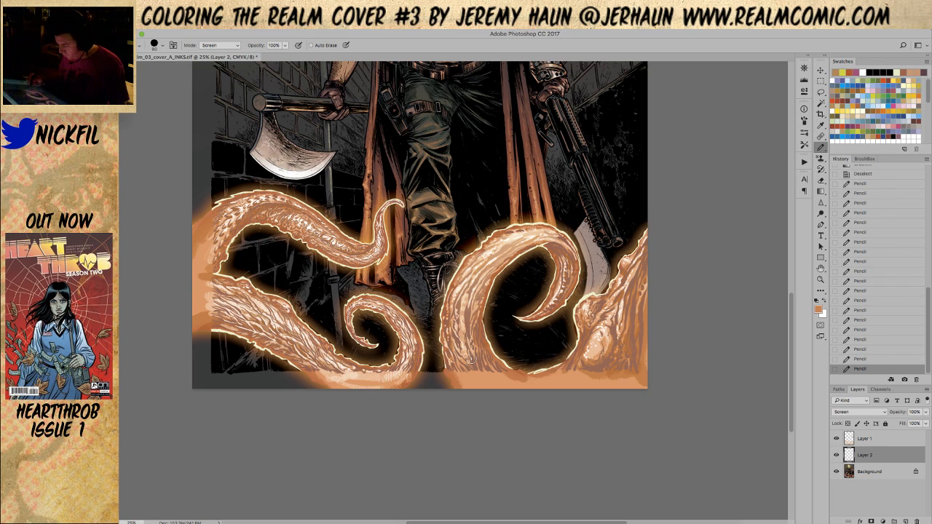
click(612, 297)
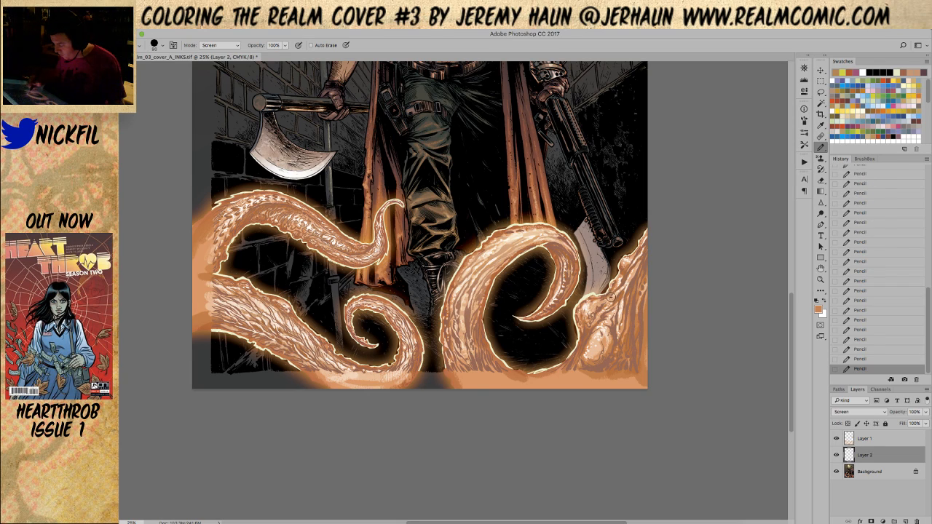
Switch to the Brush tool and load the Kyle's Dry Media - Conte 2 tool preset.
click(820, 279)
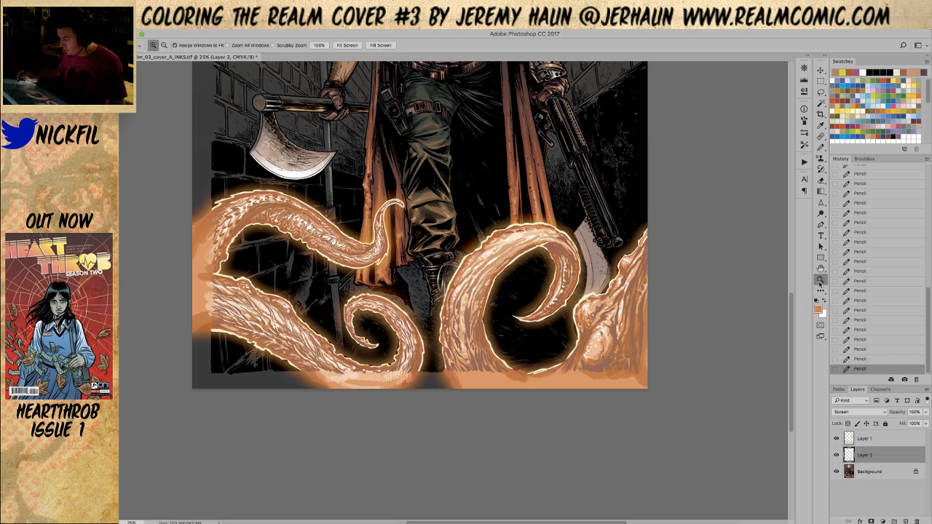
alt+click(640, 340)
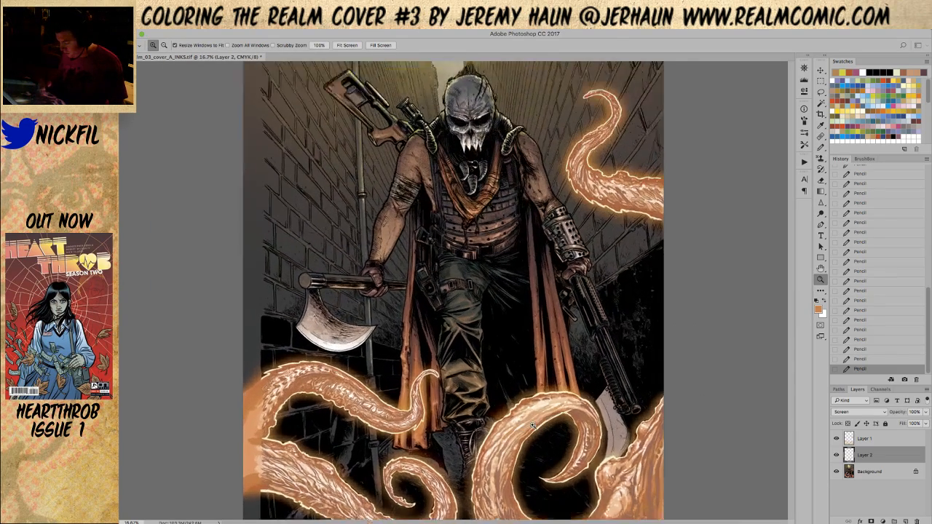
click(533, 426)
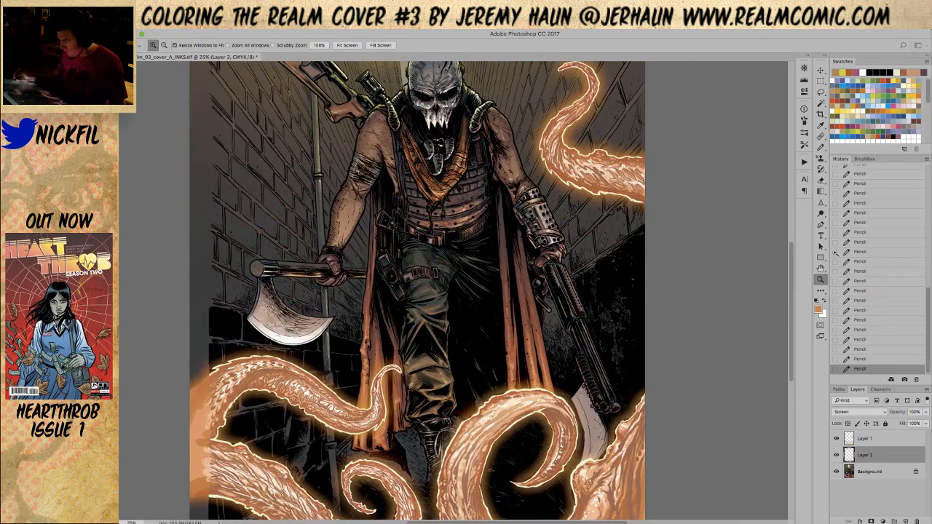
click(821, 269)
drag(655, 370, 616, 259)
click(821, 147)
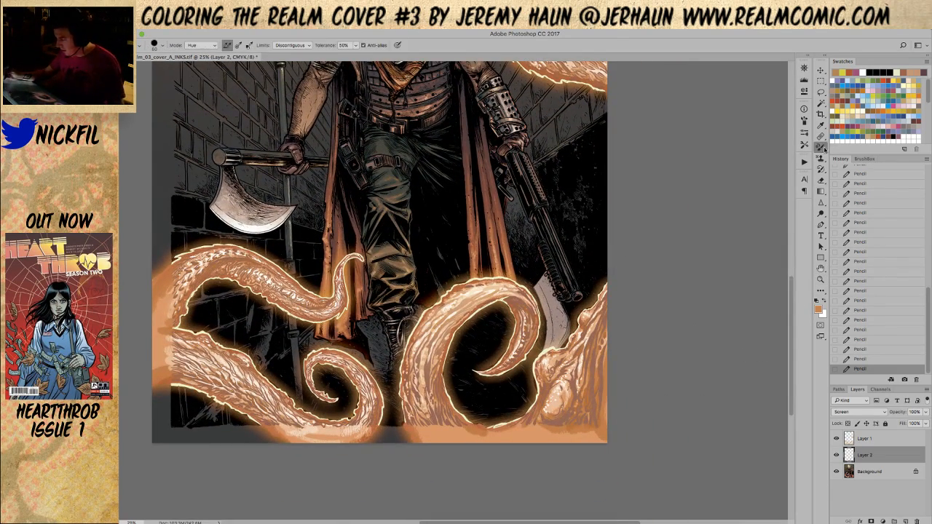
alt+click(824, 150)
alt+click(824, 151)
alt+click(825, 152)
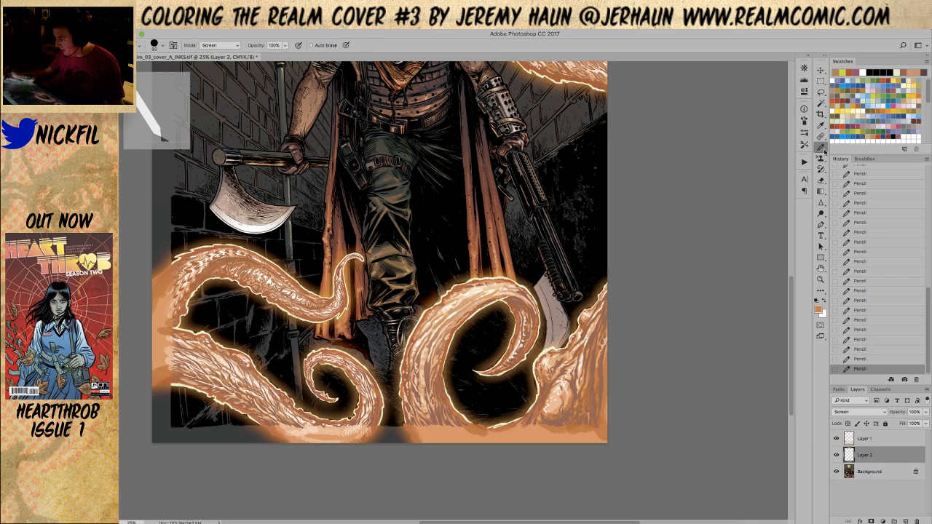
alt+click(823, 149)
alt+click(824, 150)
alt+click(824, 150)
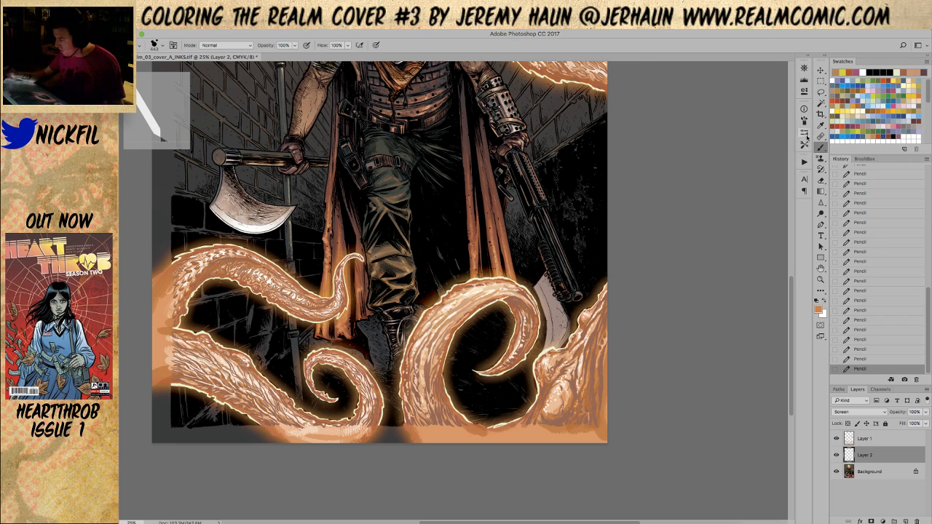
click(804, 132)
click(804, 145)
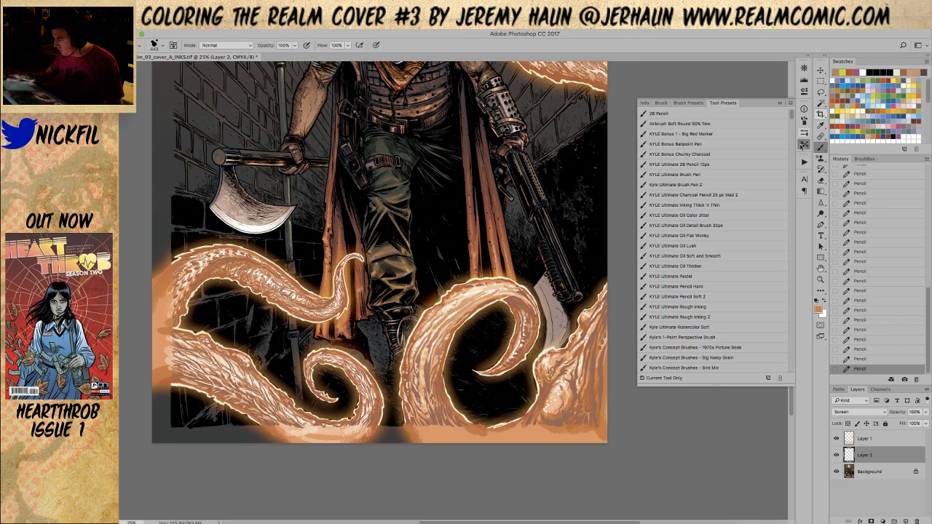
scroll(793, 267, down, 15)
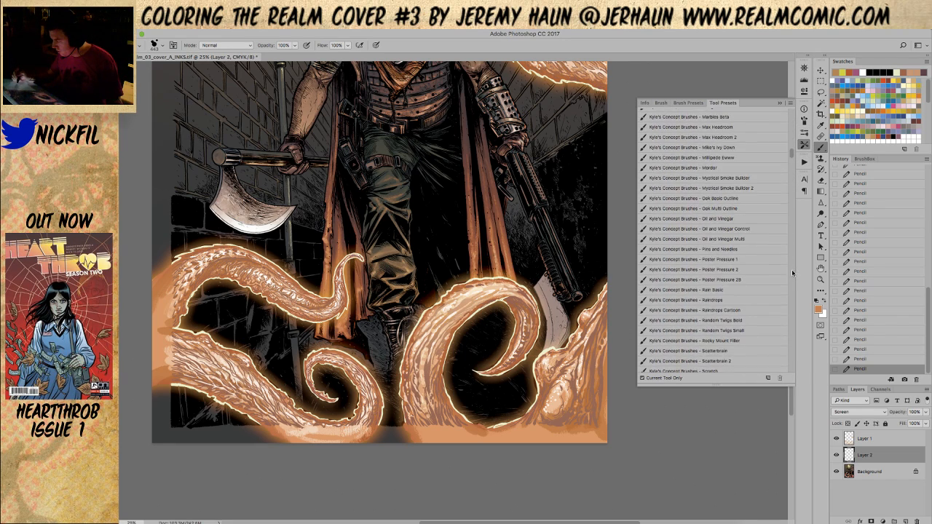
scroll(793, 275, down, 8)
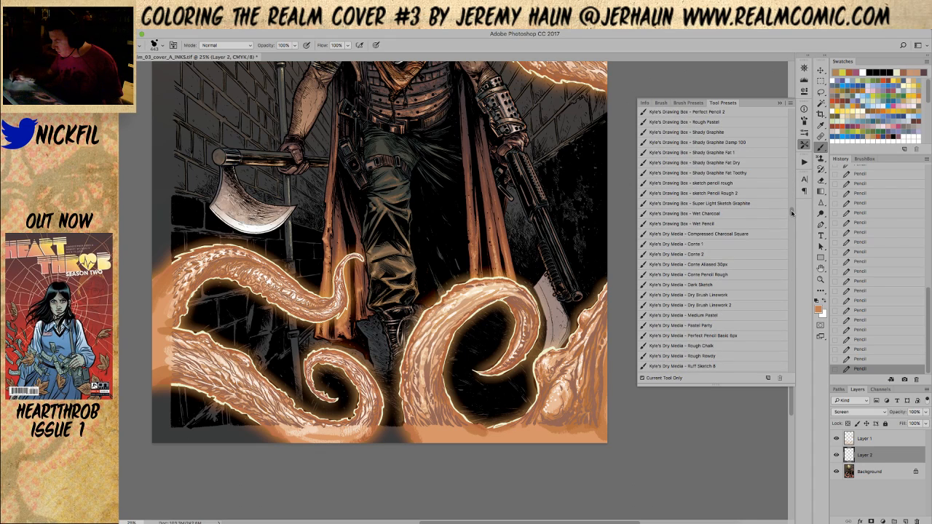
scroll(792, 213, down, 2)
click(762, 231)
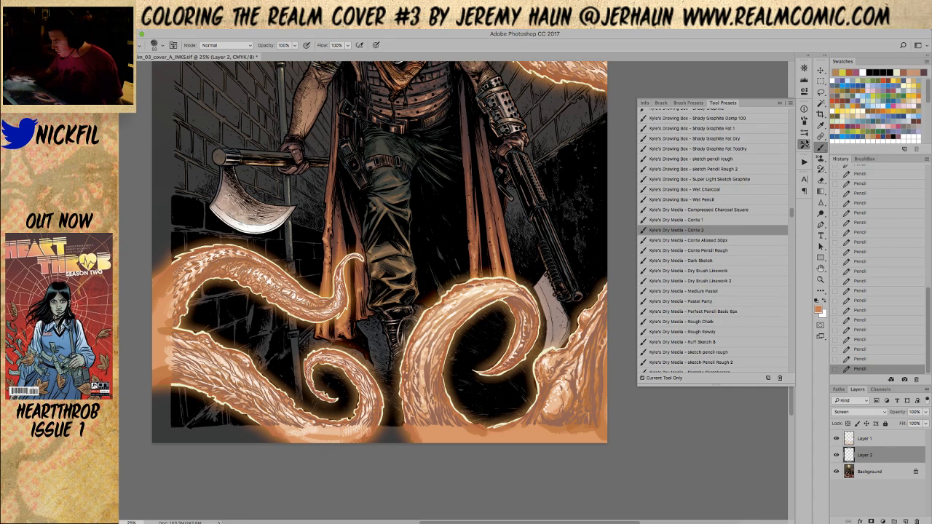
click(805, 143)
Undo the last test stroke, set the Brush to Screen mode, and sample a pale highlight color from the tentacle.
mouse_move(479, 290)
mouse_down()
mouse_move(456, 304)
mouse_move(484, 289)
mouse_up()
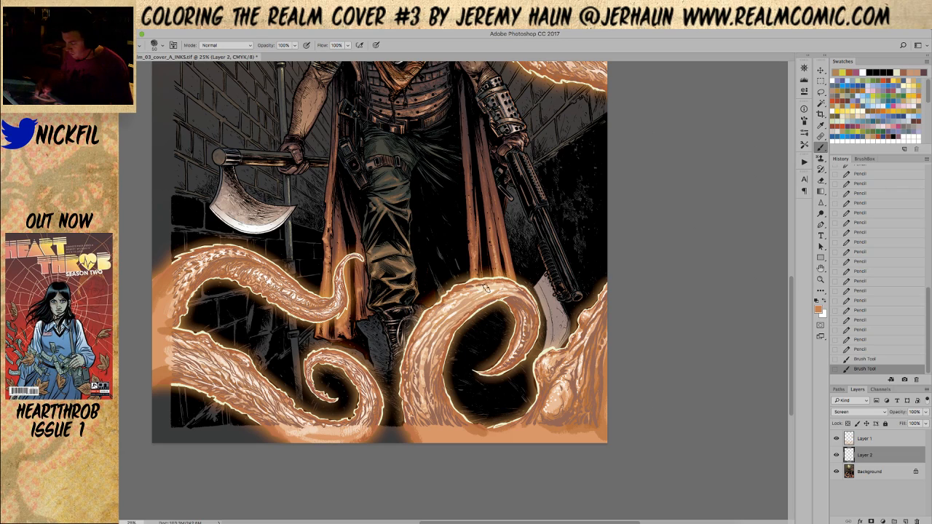
key(ctrl+z)
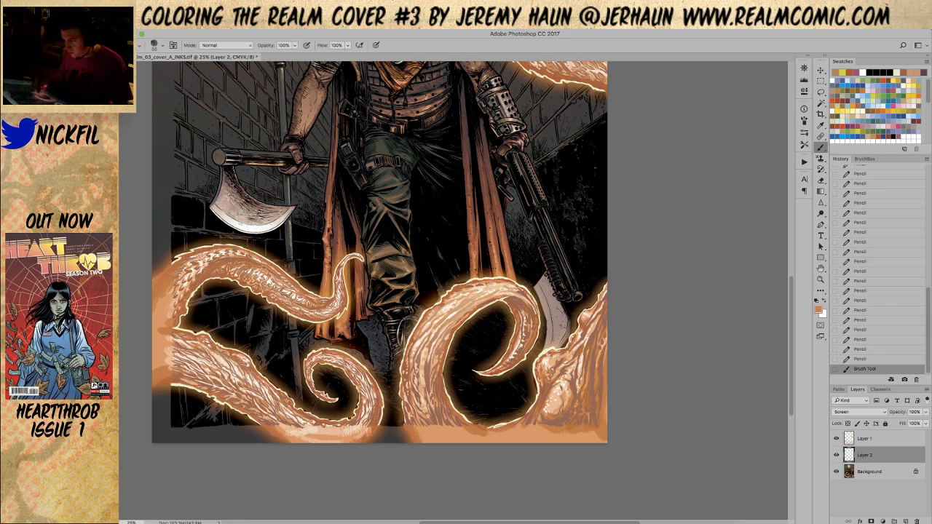
click(226, 45)
click(218, 118)
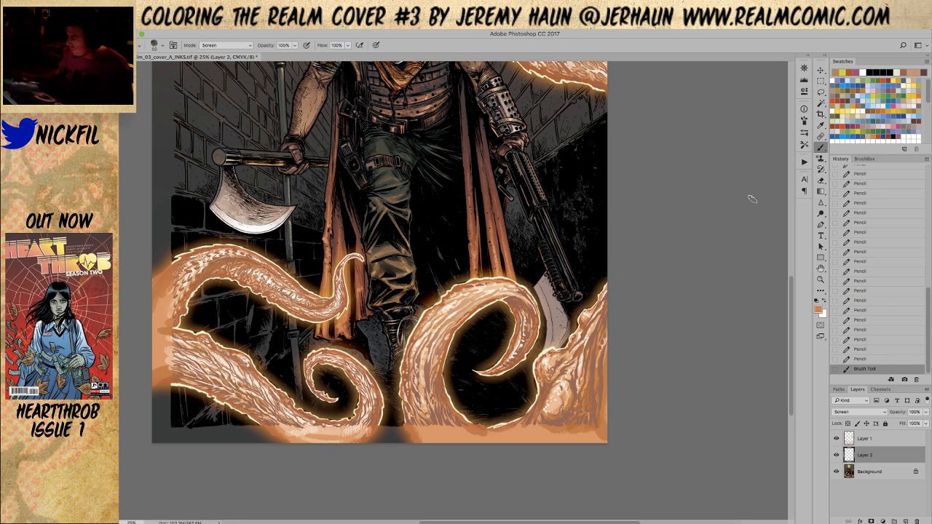
alt+click(452, 305)
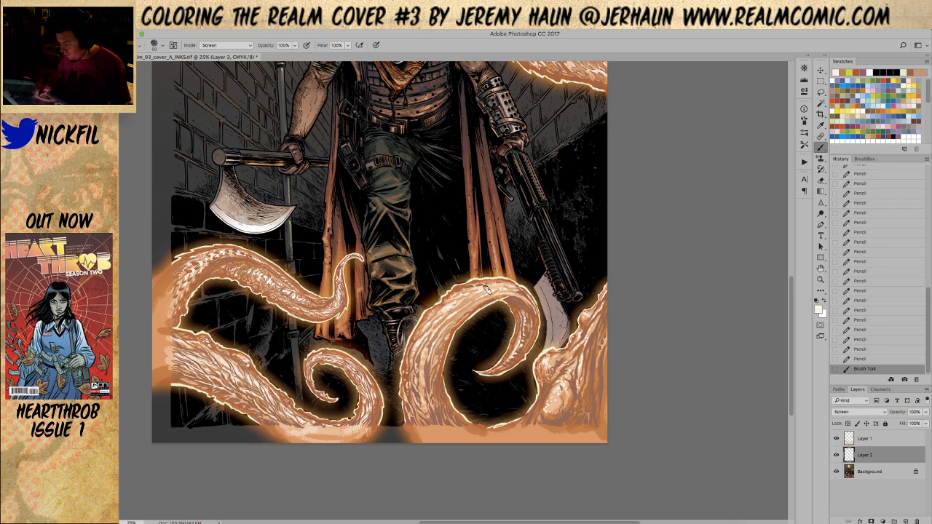
Paint pale highlights along the large curled tentacle's outer curve and toward its tip, reducing the Brush opacity to 50%.
mouse_move(470, 296)
mouse_down()
mouse_move(492, 291)
mouse_move(455, 308)
mouse_move(430, 344)
mouse_up()
mouse_move(474, 296)
mouse_down()
mouse_move(482, 294)
mouse_move(479, 303)
mouse_up()
key(5)
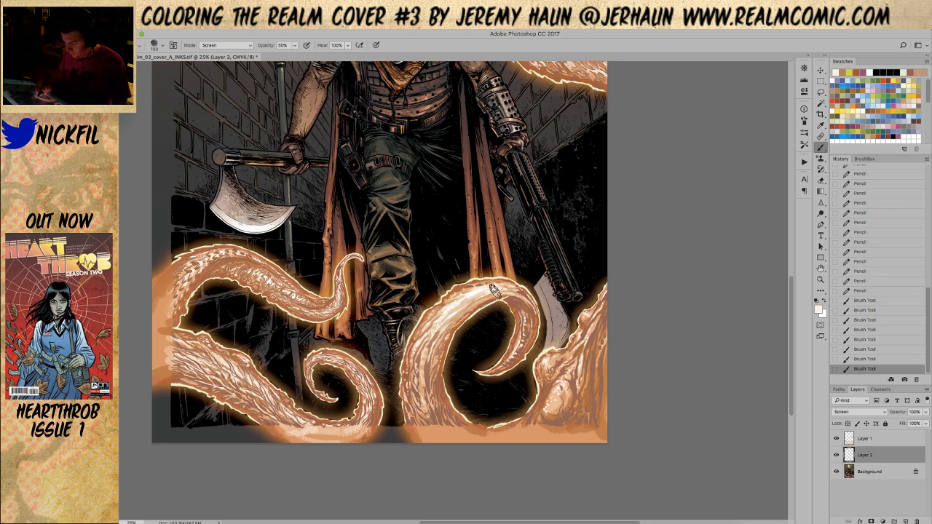
drag(436, 329, 427, 405)
mouse_move(532, 293)
mouse_down()
mouse_move(514, 293)
mouse_move(539, 315)
mouse_move(509, 366)
mouse_move(523, 337)
mouse_up()
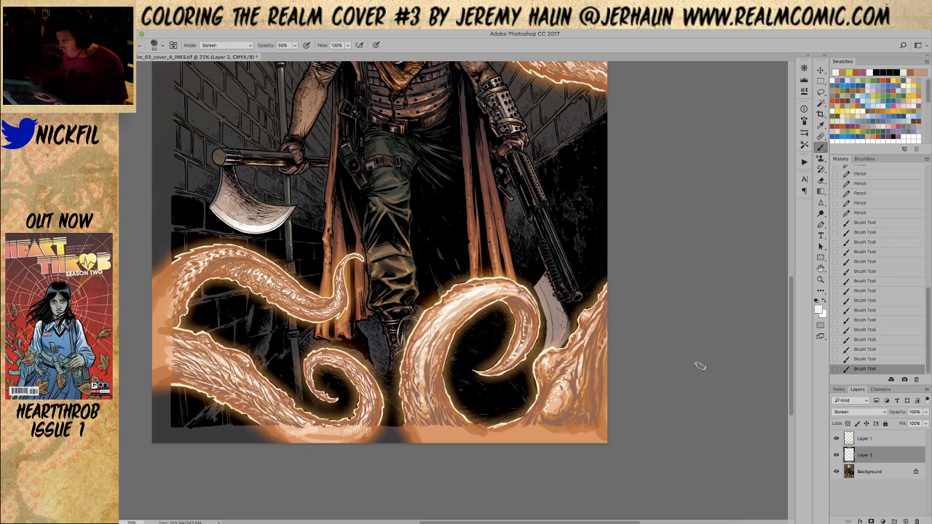
Check the whole cover, then brush more pale highlights across the top of the large curled tentacle.
click(821, 279)
alt+click(611, 383)
key(h)
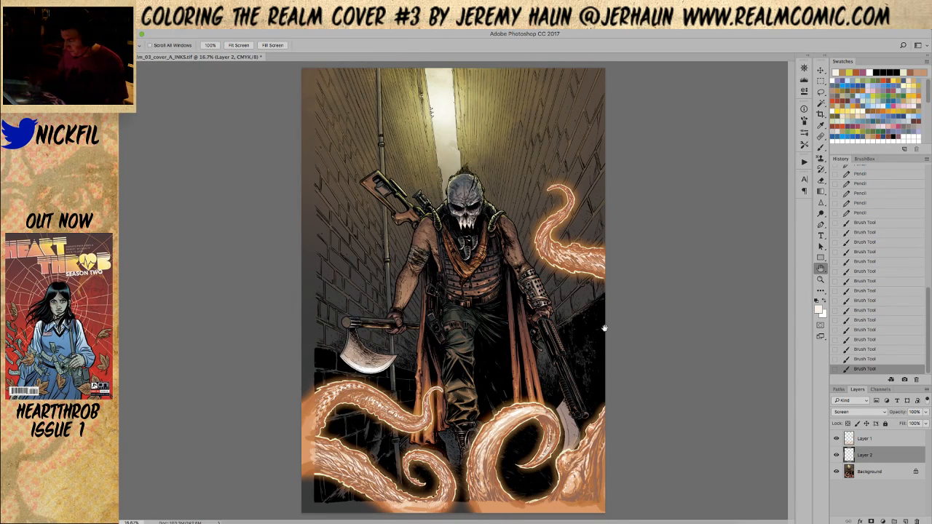
click(821, 279)
click(655, 382)
click(820, 268)
drag(618, 388, 575, 265)
click(820, 147)
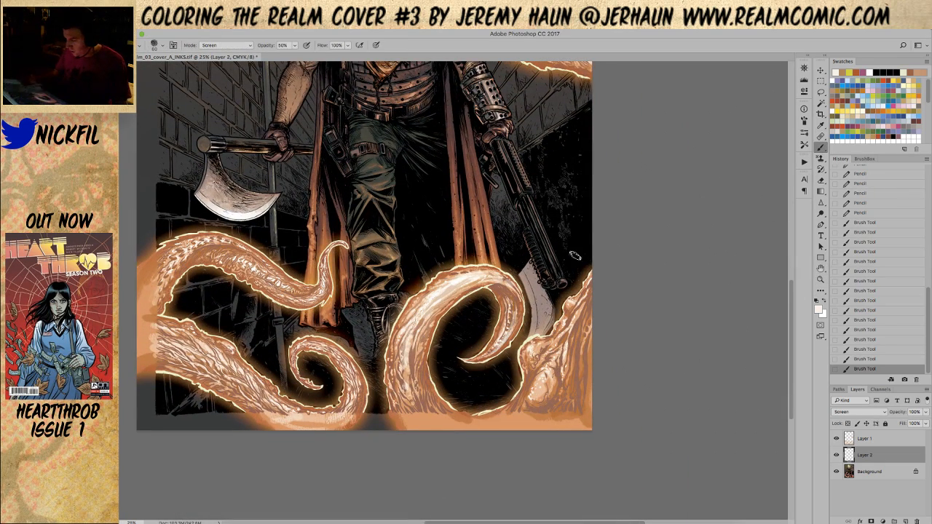
mouse_move(458, 279)
mouse_down()
mouse_move(477, 271)
mouse_move(494, 282)
mouse_up()
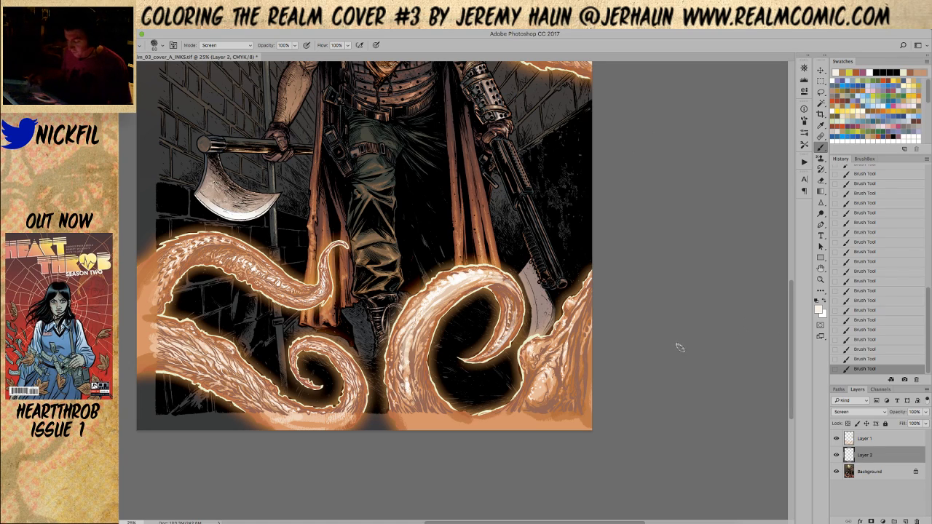
Compare the cover with Layer 2 hidden and shown, and set the Brush opacity to 50%.
click(837, 455)
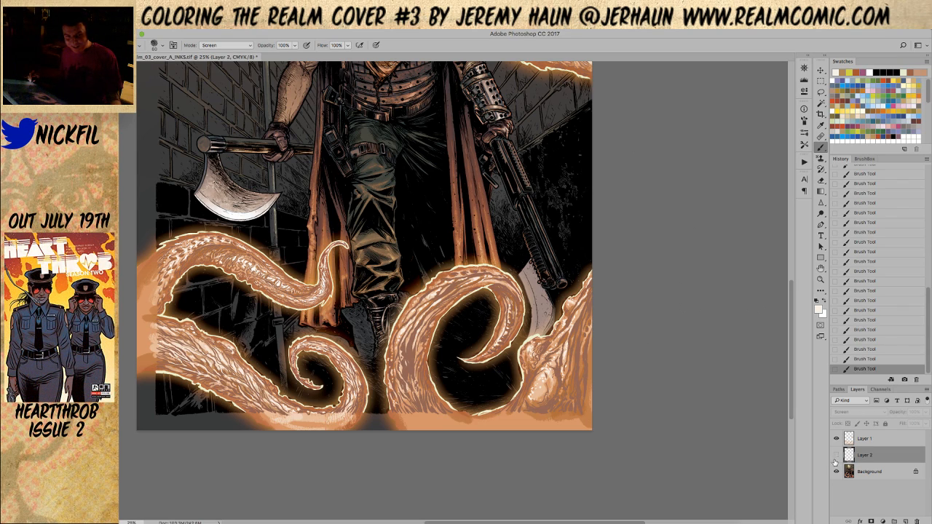
click(837, 455)
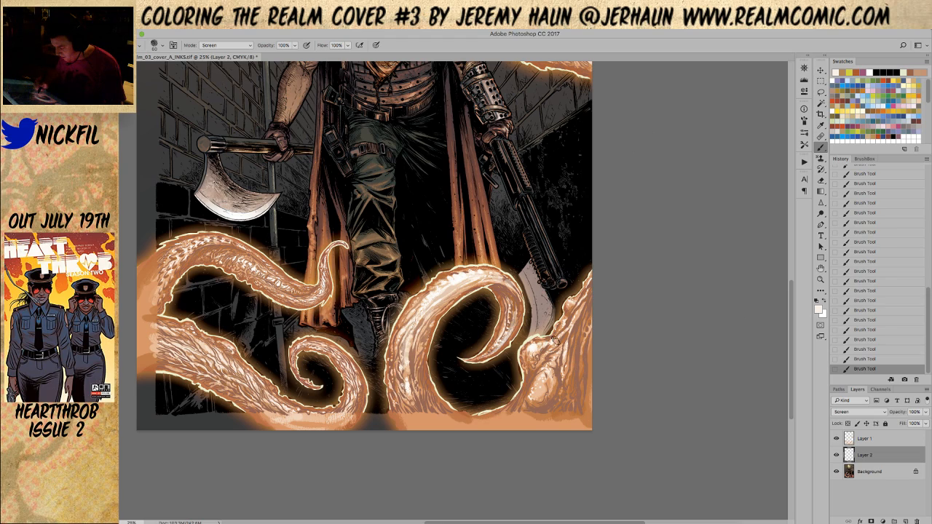
key(5)
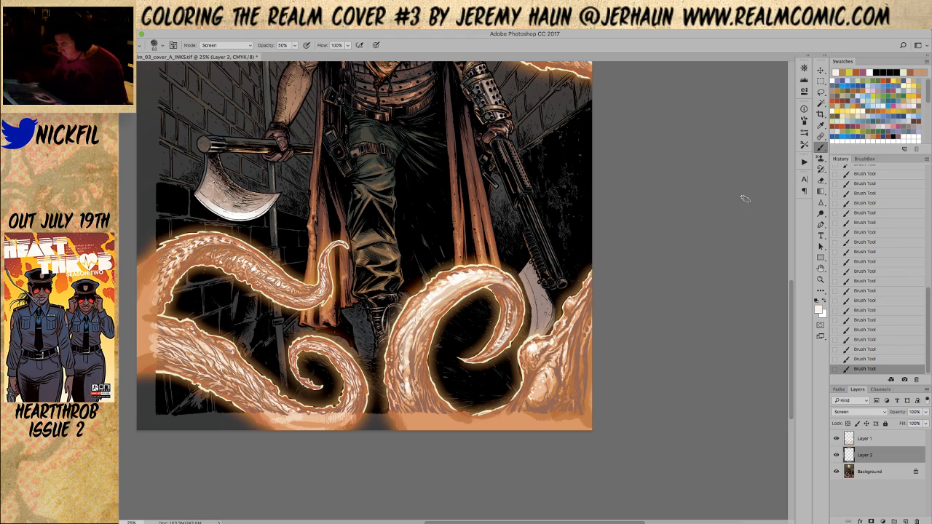
Lasso shapes on the far-right tentacle, sample an orange from it, fill them with Screen-mode radial gradients, and deselect.
key(l)
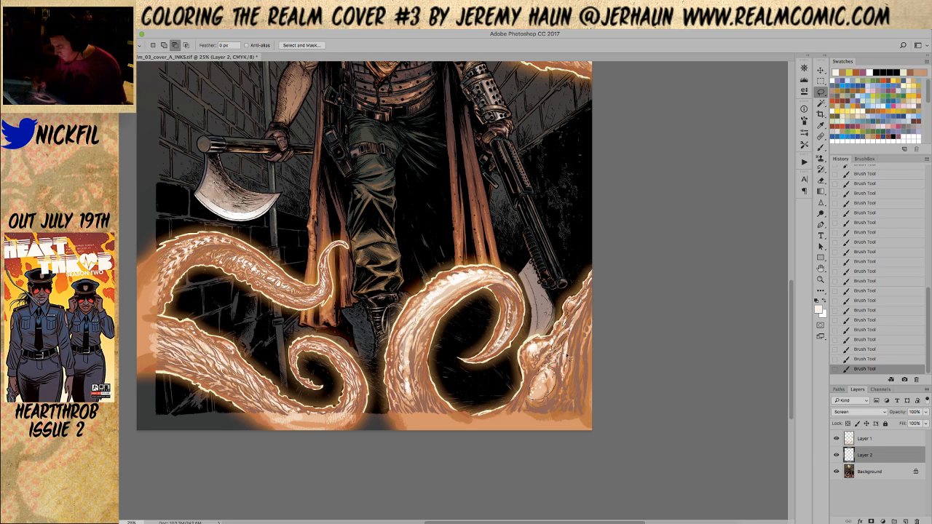
mouse_move(582, 298)
mouse_down()
mouse_move(558, 364)
mouse_move(575, 335)
mouse_move(574, 386)
mouse_move(572, 357)
mouse_move(543, 342)
mouse_move(542, 390)
mouse_move(571, 360)
mouse_move(528, 353)
mouse_move(538, 365)
mouse_up()
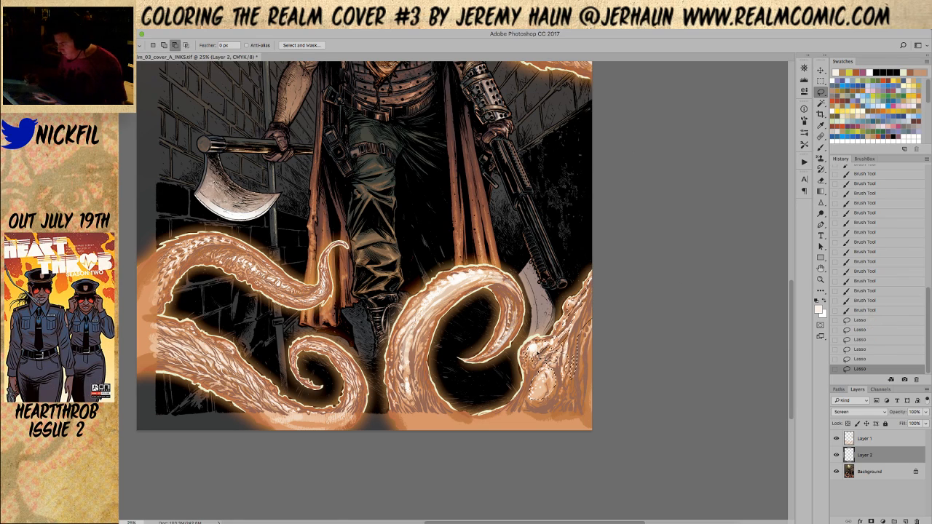
key(g)
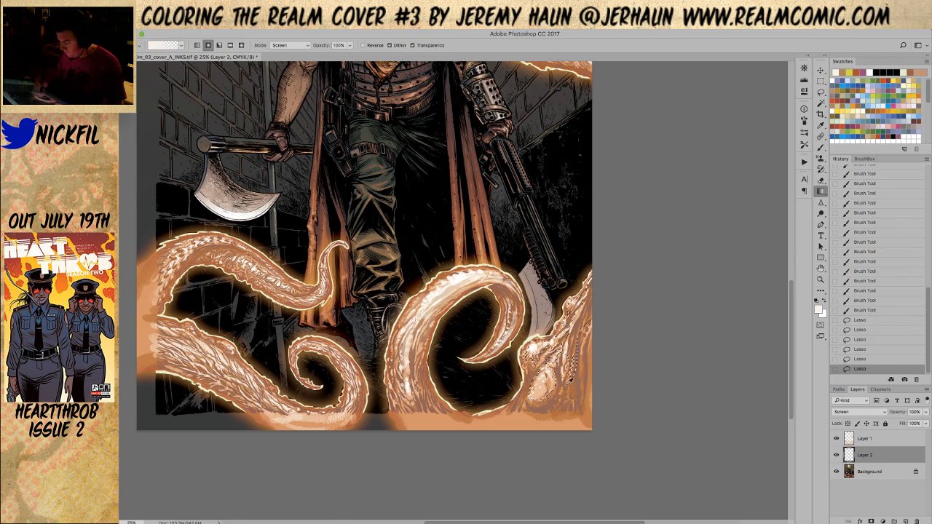
alt+click(567, 378)
drag(563, 267, 566, 447)
drag(572, 337, 567, 386)
key(ctrl+d)
Sample a near-white color and brush highlights on the far-right tentacle at 100% opacity, then reset the opacity to 50% and check the whole cover.
key(b)
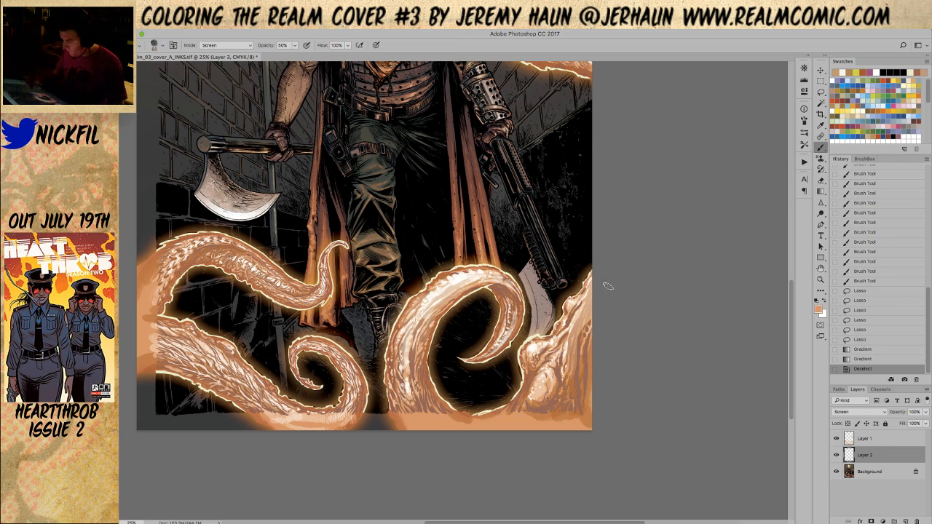
alt+click(459, 265)
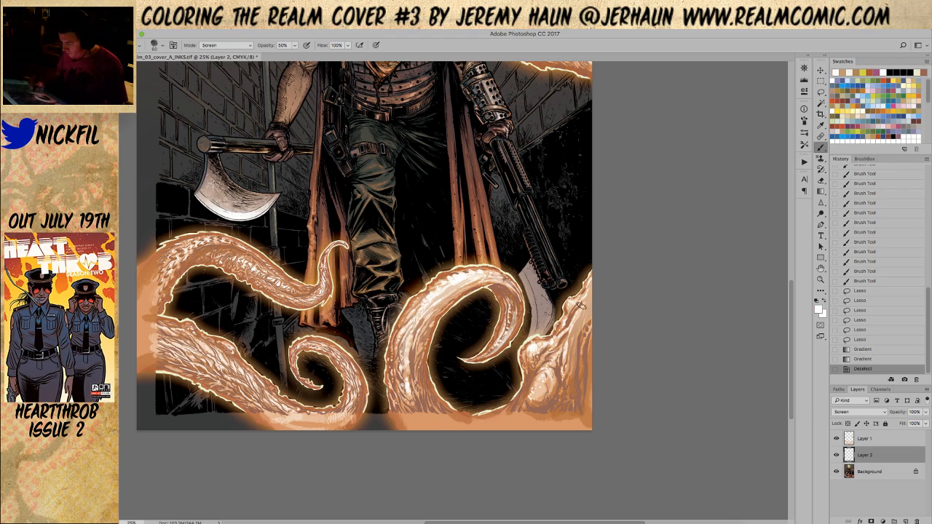
key(0)
mouse_move(586, 307)
mouse_down()
mouse_move(589, 300)
mouse_move(579, 323)
mouse_up()
mouse_move(576, 319)
mouse_down()
mouse_move(580, 332)
mouse_move(590, 295)
mouse_up()
mouse_move(589, 299)
mouse_down()
mouse_move(592, 287)
mouse_move(571, 306)
mouse_move(583, 304)
mouse_move(575, 324)
mouse_up()
drag(577, 320, 570, 342)
mouse_move(587, 309)
mouse_down()
mouse_move(536, 350)
mouse_move(533, 380)
mouse_up()
key(5)
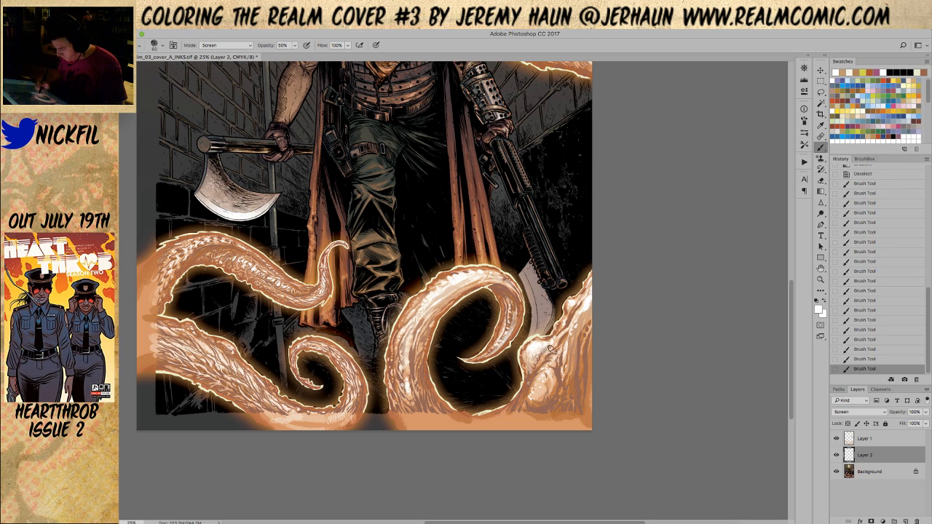
key(z)
alt+click(584, 356)
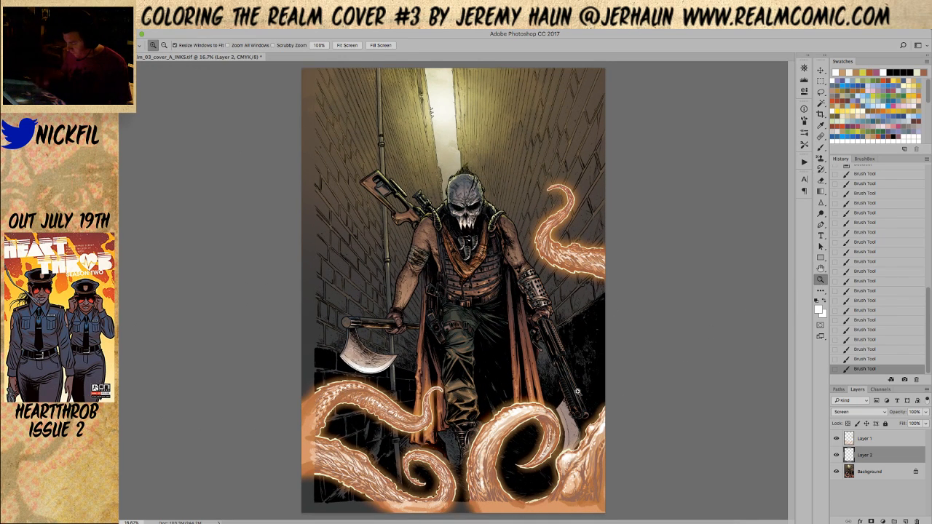
Lasso the shaded body of the upper-left tentacle from the page edge along to its curled tip.
click(598, 383)
key(space)
drag(446, 418, 563, 327)
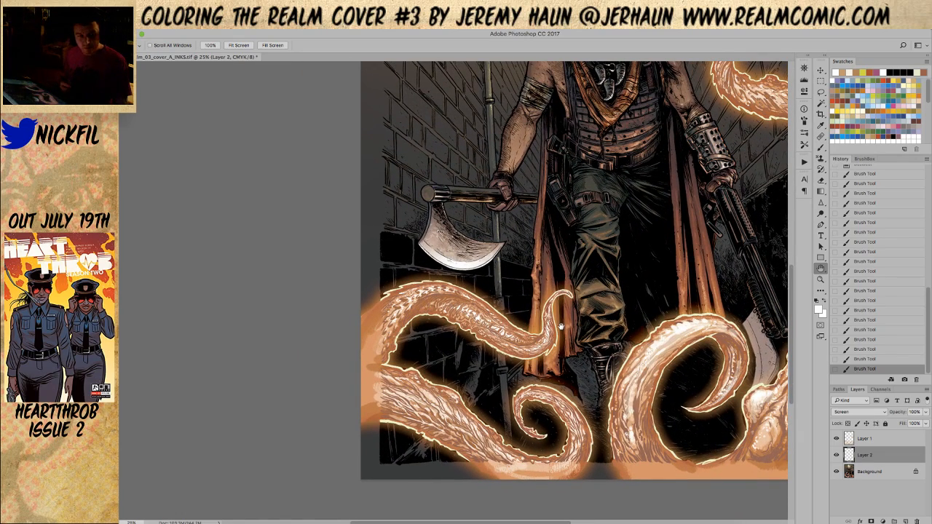
click(821, 91)
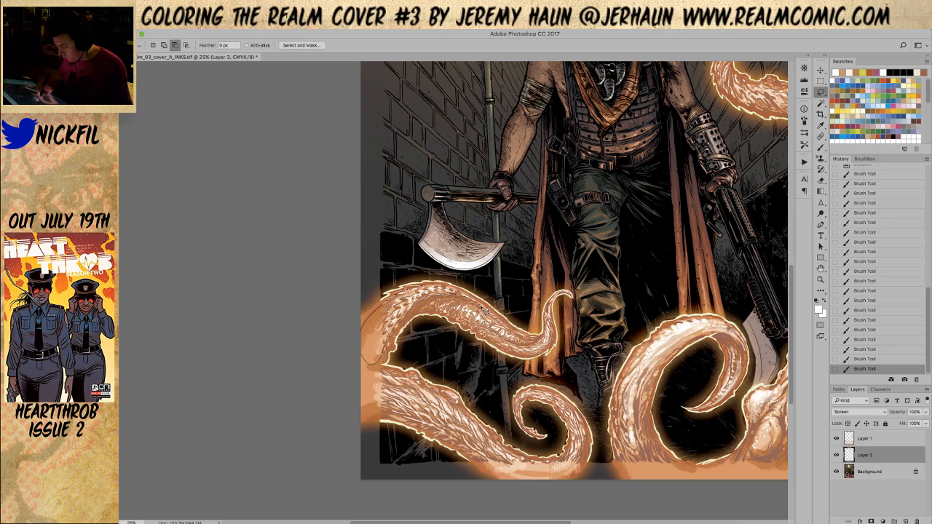
mouse_move(405, 319)
mouse_down()
mouse_move(489, 309)
mouse_move(454, 294)
mouse_move(490, 308)
mouse_up()
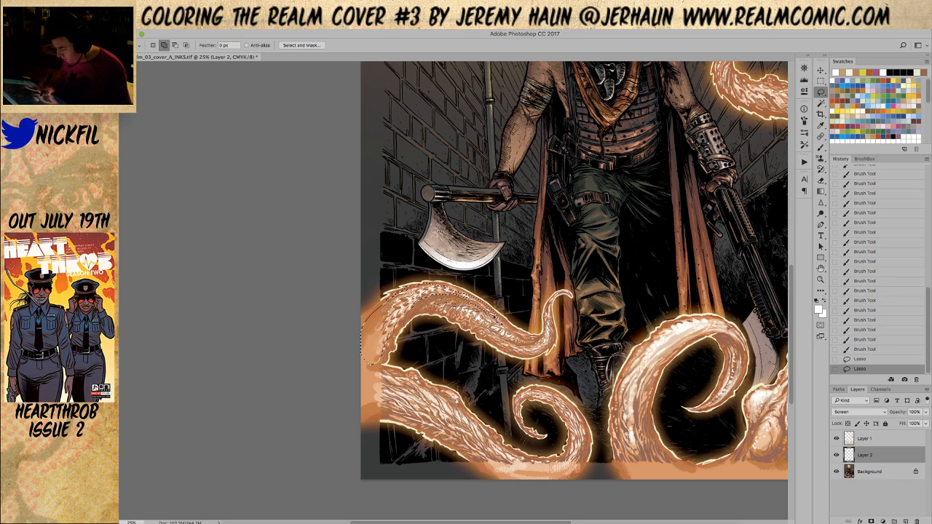
mouse_move(552, 338)
mouse_down()
mouse_move(533, 353)
mouse_move(485, 338)
mouse_up()
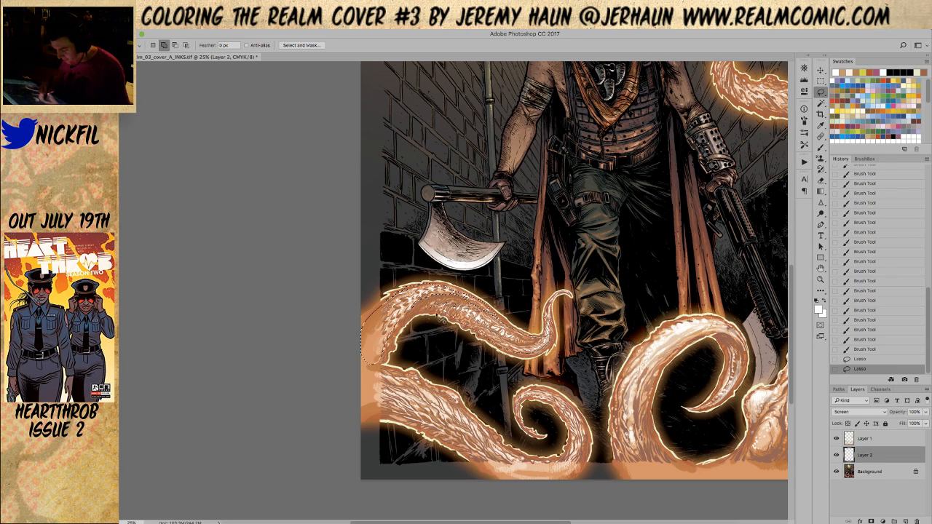
mouse_move(431, 311)
mouse_down()
mouse_move(473, 309)
mouse_move(445, 310)
mouse_up()
mouse_move(546, 343)
mouse_down()
mouse_move(568, 294)
mouse_move(550, 312)
mouse_move(553, 300)
mouse_move(553, 314)
mouse_move(572, 298)
mouse_up()
Fill the upper-left tentacle's selection with pale Screen-mode radial gradients, replacing the first attempt, and deselect.
key(g)
drag(454, 405, 497, 209)
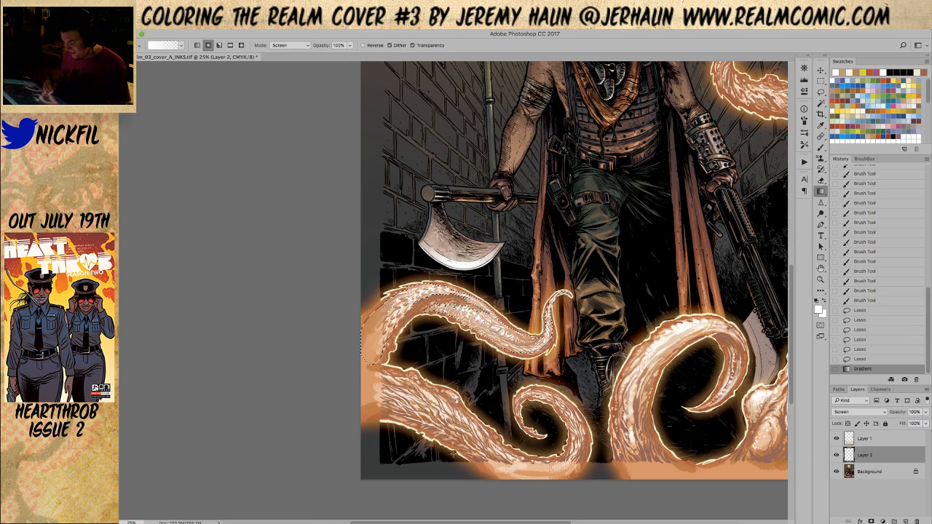
key(super+z)
drag(548, 183, 498, 328)
drag(523, 173, 493, 273)
drag(503, 238, 501, 243)
key(super+d)
Brush pale highlights near the tip and along the upper arch of the upper-left tentacle, raising the Brush opacity to 100%.
key(b)
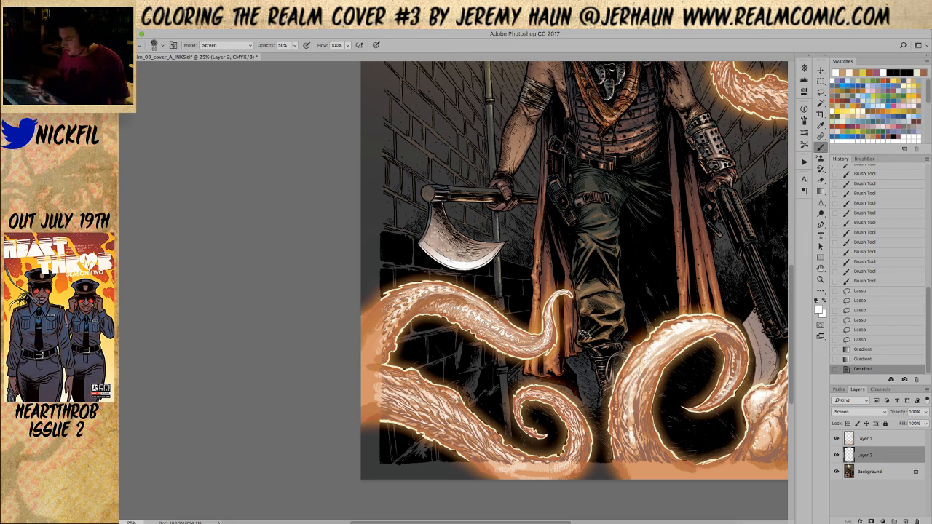
drag(550, 310, 548, 332)
drag(547, 331, 545, 337)
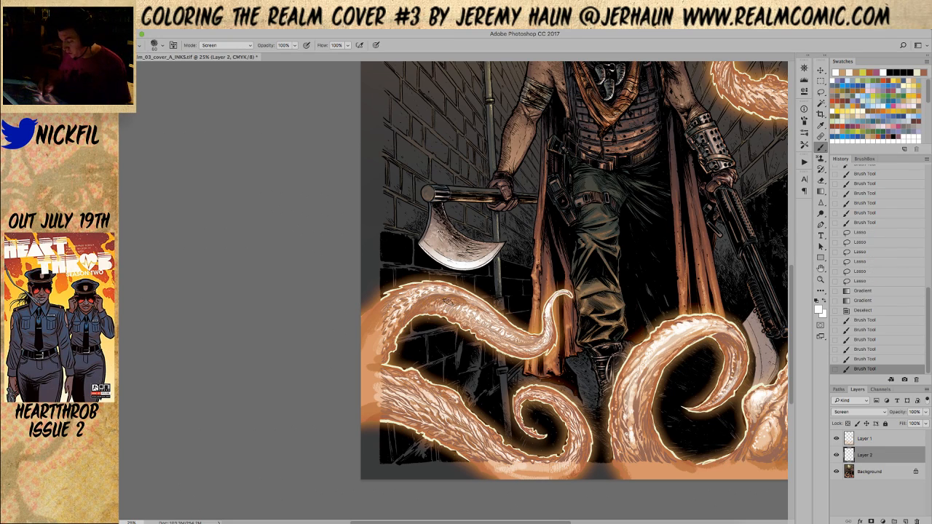
mouse_move(436, 290)
mouse_down()
mouse_move(405, 304)
mouse_move(444, 284)
mouse_move(405, 305)
mouse_up()
mouse_move(458, 293)
mouse_down()
mouse_move(402, 301)
mouse_move(382, 322)
mouse_up()
mouse_move(470, 312)
mouse_down()
mouse_move(523, 346)
mouse_move(548, 343)
mouse_move(515, 350)
mouse_move(456, 304)
mouse_move(457, 292)
mouse_up()
Lasso the small curled tentacle's lit areas, fill them with a pale Screen-mode radial gradient, and deselect.
click(821, 269)
drag(609, 428, 572, 325)
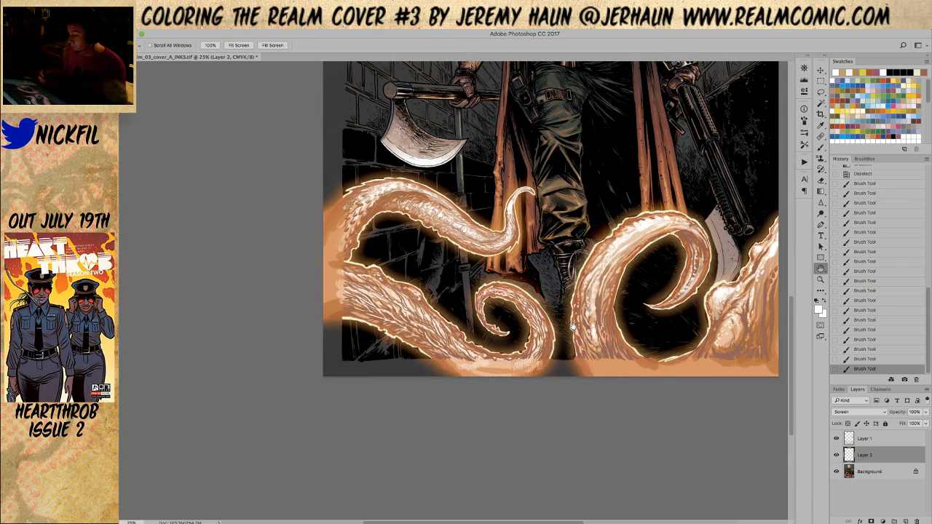
click(820, 149)
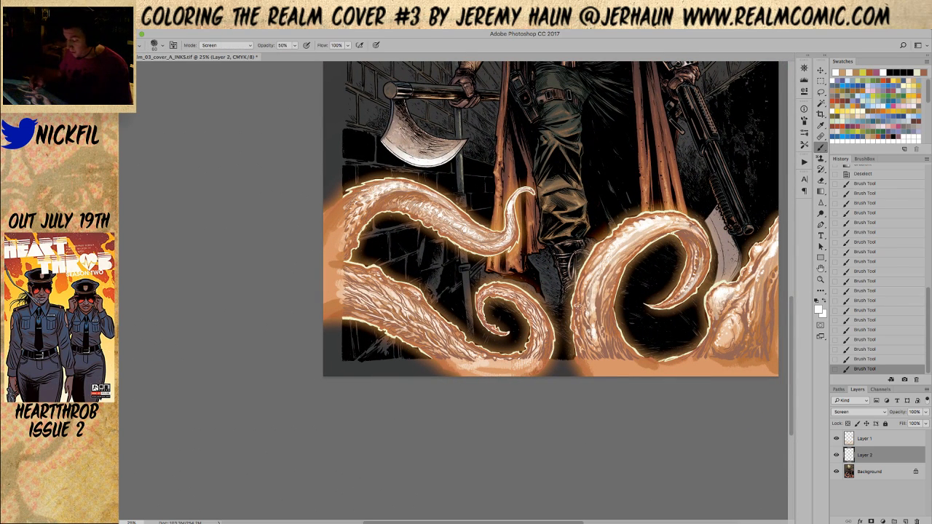
click(821, 93)
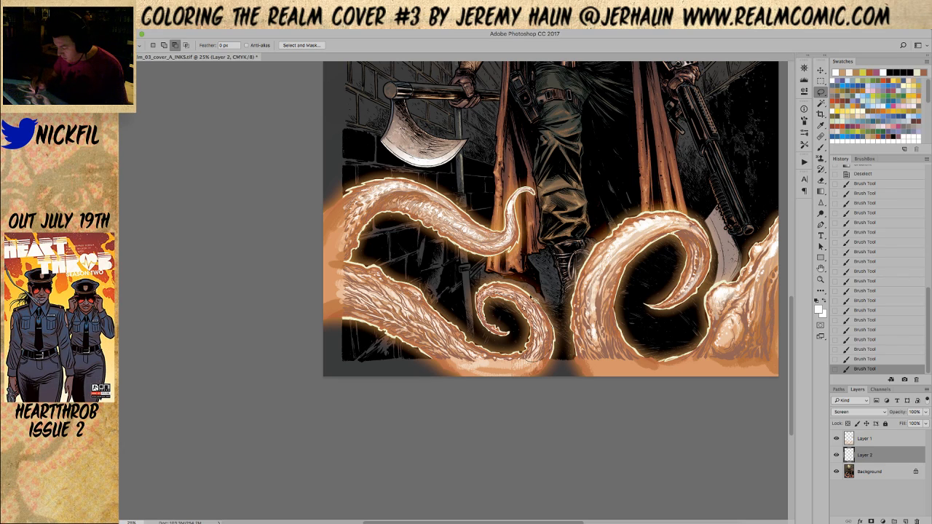
drag(492, 290, 496, 288)
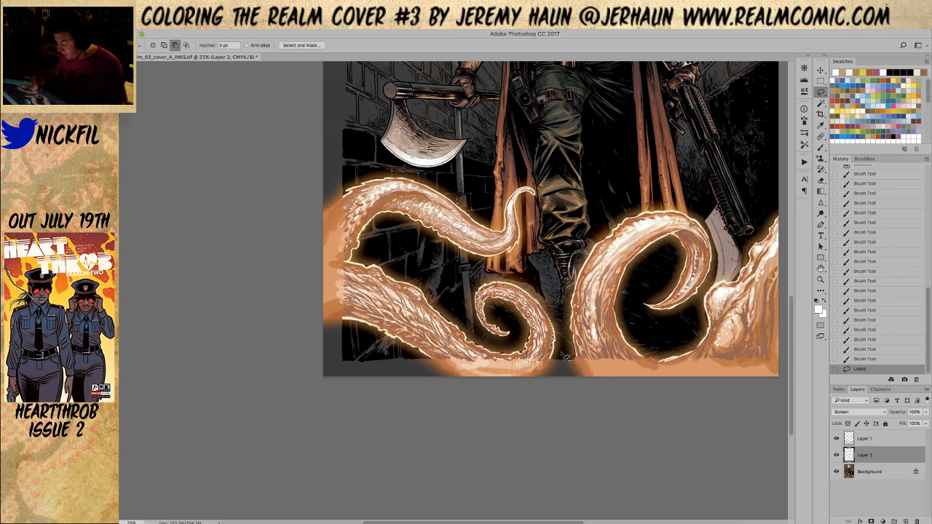
mouse_move(531, 291)
mouse_down()
mouse_move(559, 351)
mouse_move(542, 306)
mouse_move(554, 329)
mouse_move(566, 327)
mouse_move(531, 324)
mouse_move(542, 306)
mouse_up()
key(g)
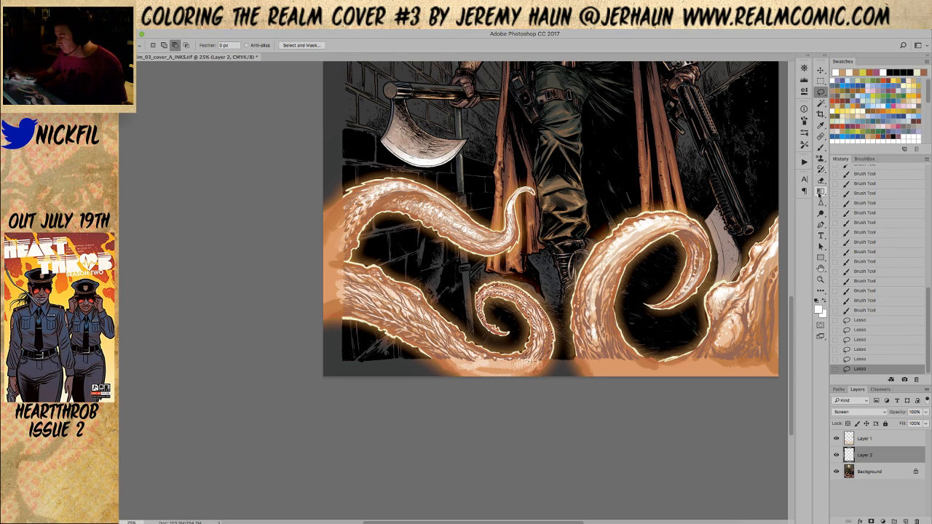
drag(511, 252, 517, 378)
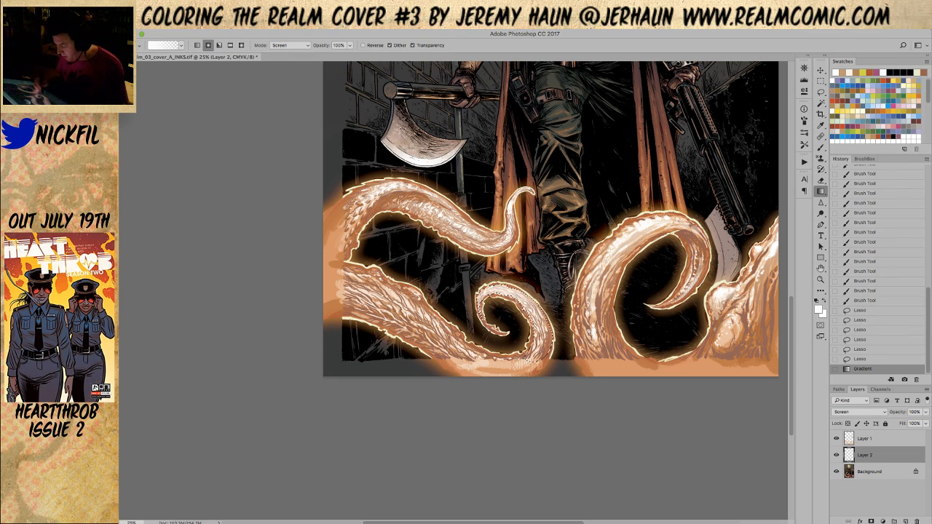
key(ctrl+d)
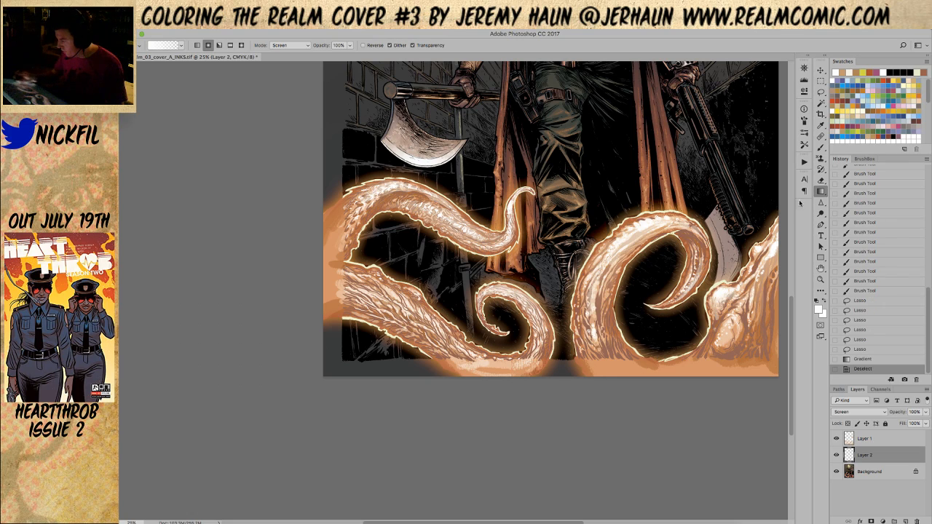
Brush pale highlights around the small curled tentacle's outer curve at 100% opacity, then check the whole cover.
key(b)
drag(502, 290, 538, 313)
drag(518, 293, 523, 297)
drag(518, 292, 522, 288)
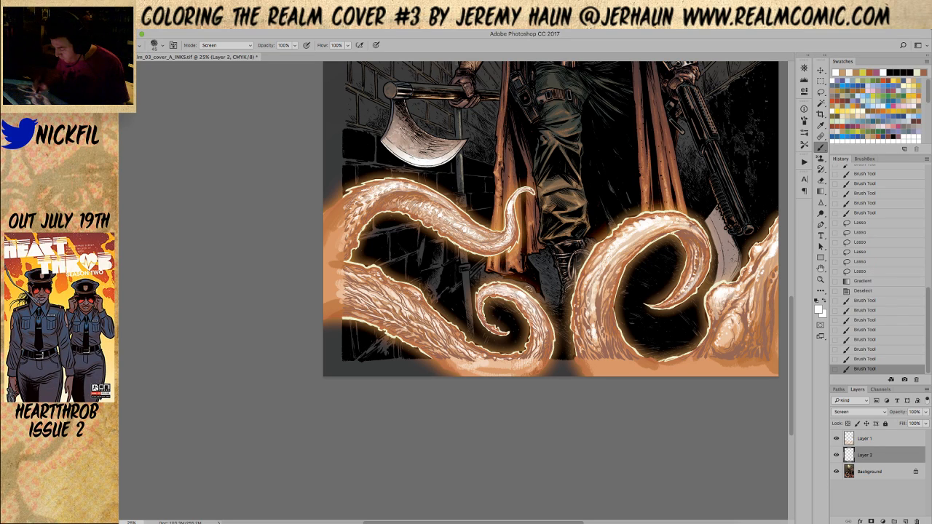
drag(539, 320, 545, 343)
drag(543, 346, 551, 353)
click(820, 280)
alt+click(511, 410)
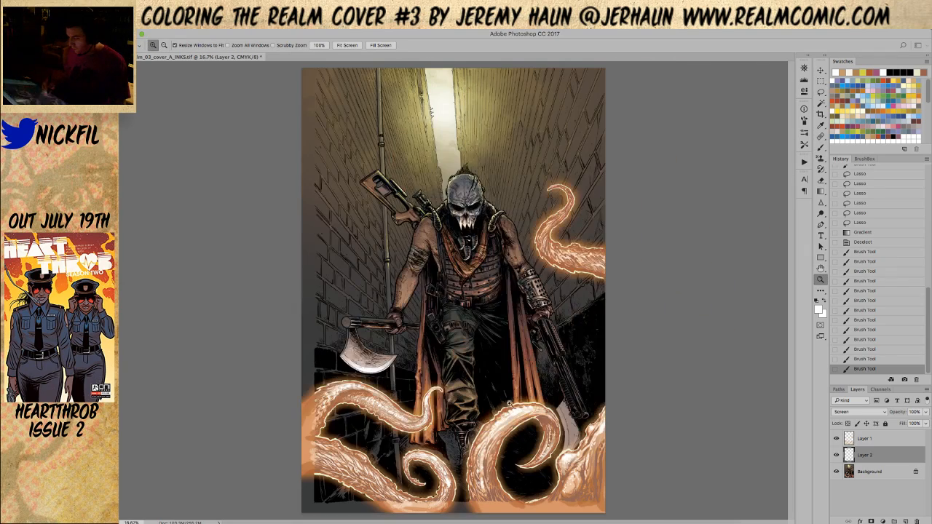
Lasso the thick body of the lower-left tentacle from the page edge down to the base of its curl.
click(440, 485)
click(821, 268)
drag(375, 367, 557, 315)
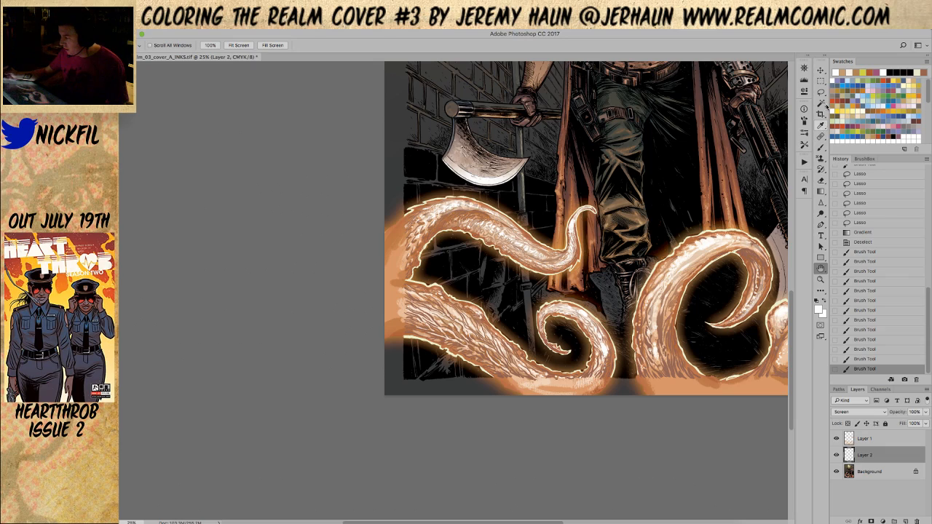
click(821, 146)
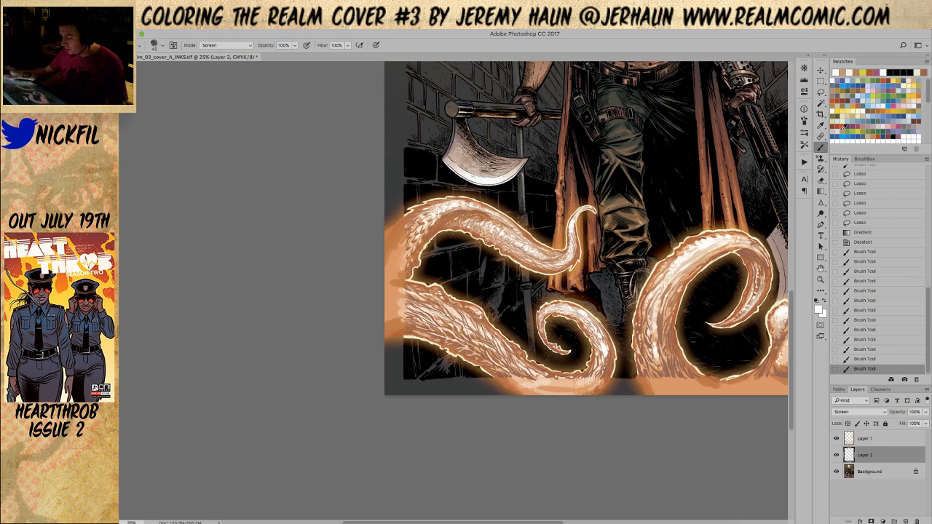
click(822, 90)
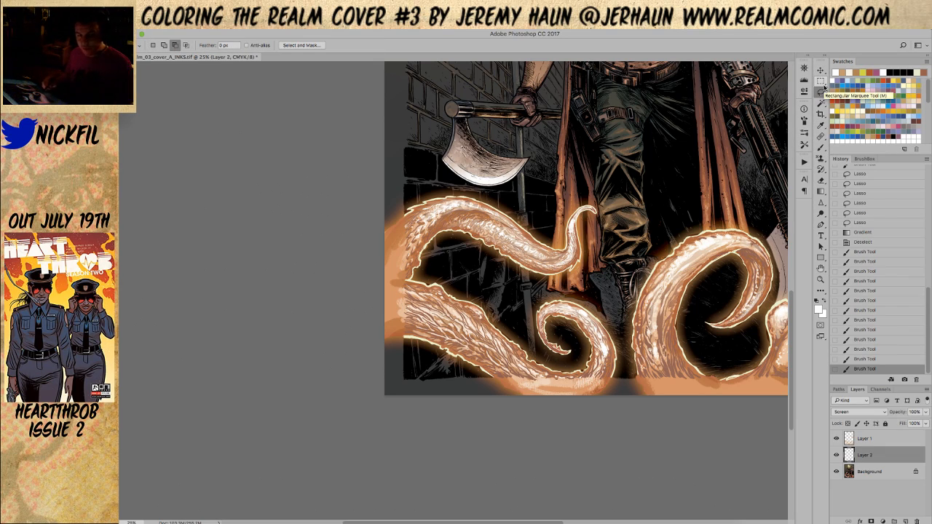
mouse_move(396, 331)
mouse_down()
mouse_move(436, 341)
mouse_move(501, 383)
mouse_up()
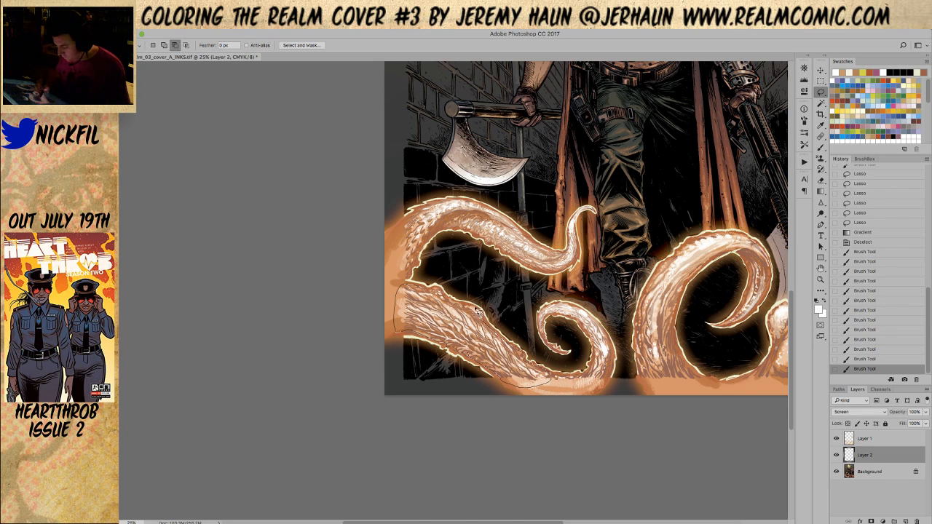
drag(434, 293, 398, 285)
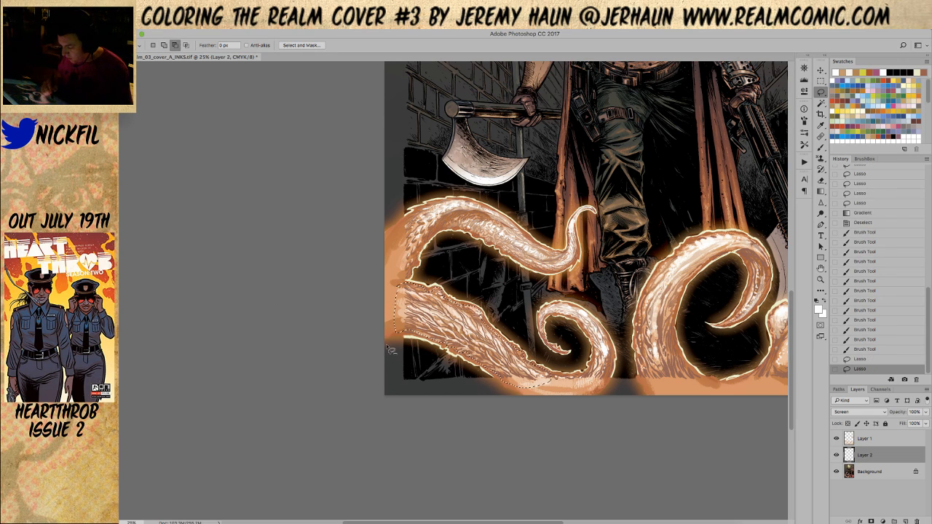
Fill the lower-left tentacle's selection with a pale Screen-mode radial gradient, undoing the first attempt and redrawing it shorter.
key(space)
drag(452, 458, 316, 452)
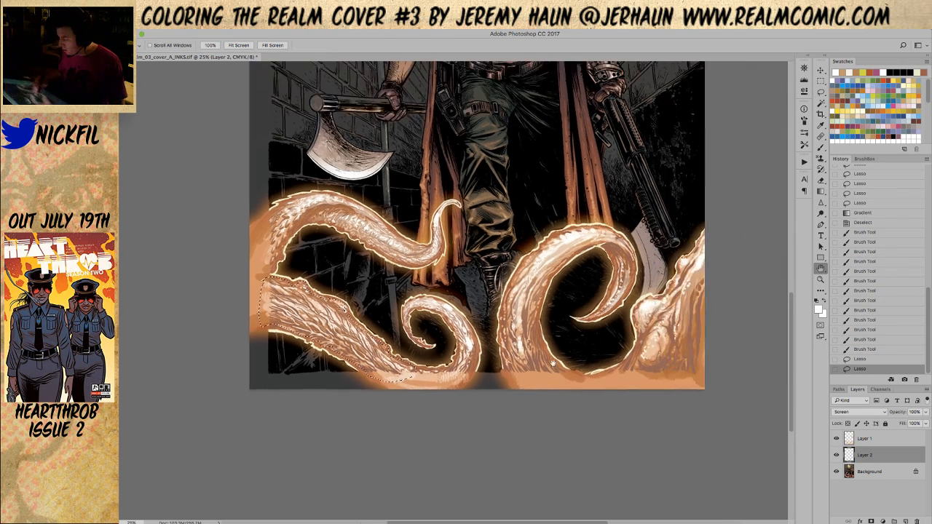
drag(554, 359, 549, 373)
key(g)
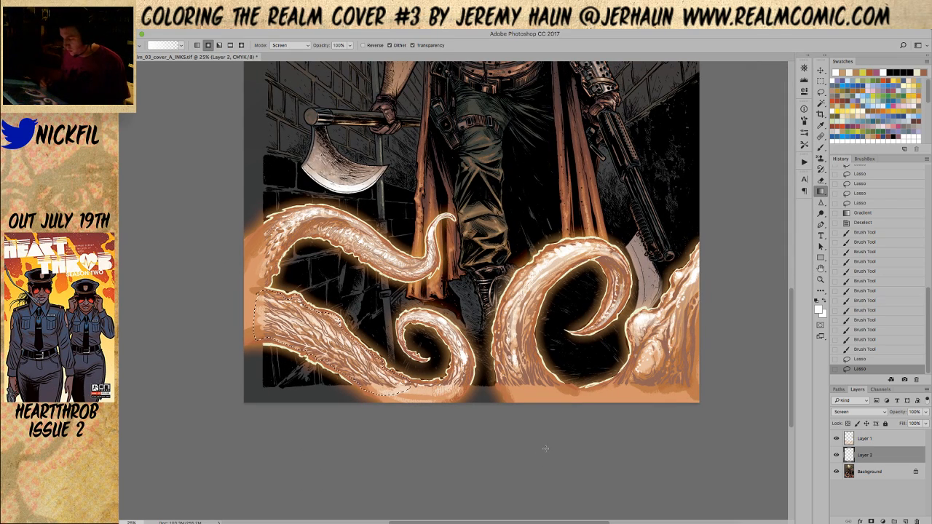
drag(299, 251, 317, 446)
key(super+z)
drag(319, 249, 321, 370)
Brush pale highlights inside the lower-left tentacle's selection at 50% opacity, enlarging the Brush, and deselect.
click(820, 147)
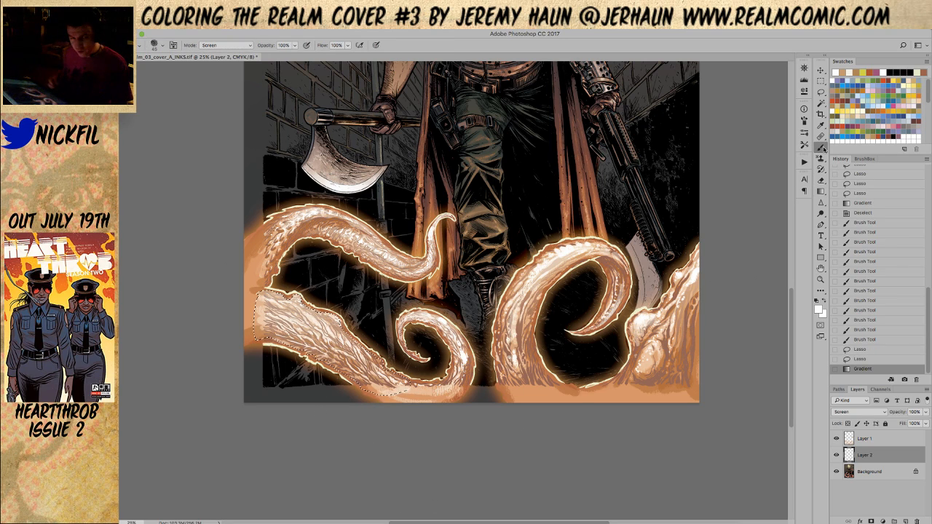
key(space)
mouse_move(563, 401)
mouse_down()
mouse_move(611, 389)
mouse_move(610, 373)
mouse_up()
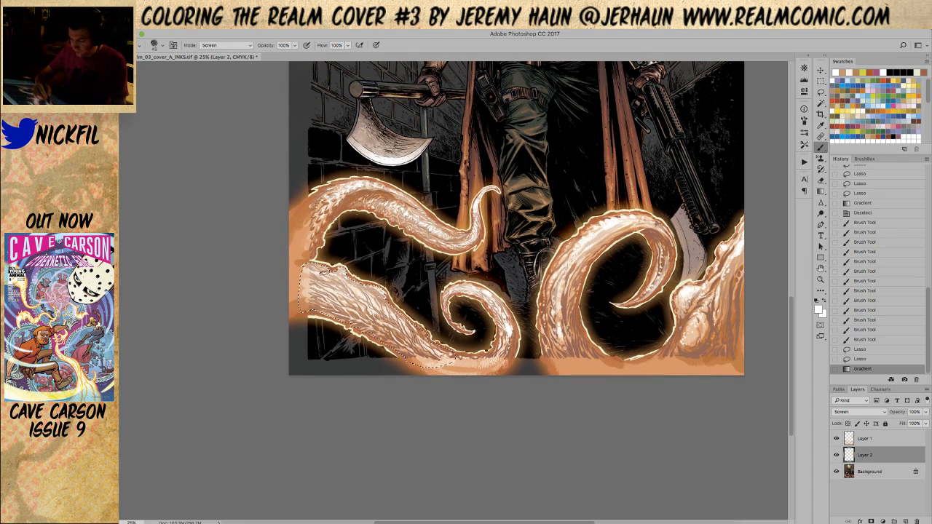
key(5)
mouse_move(349, 290)
mouse_down()
mouse_move(371, 302)
mouse_move(379, 287)
mouse_move(317, 271)
mouse_move(444, 353)
mouse_move(408, 320)
mouse_move(364, 332)
mouse_move(314, 291)
mouse_up()
key(bracketright)
key(bracketright)
key(bracketright)
key(bracketright)
key(bracketright)
key(ctrl+d)
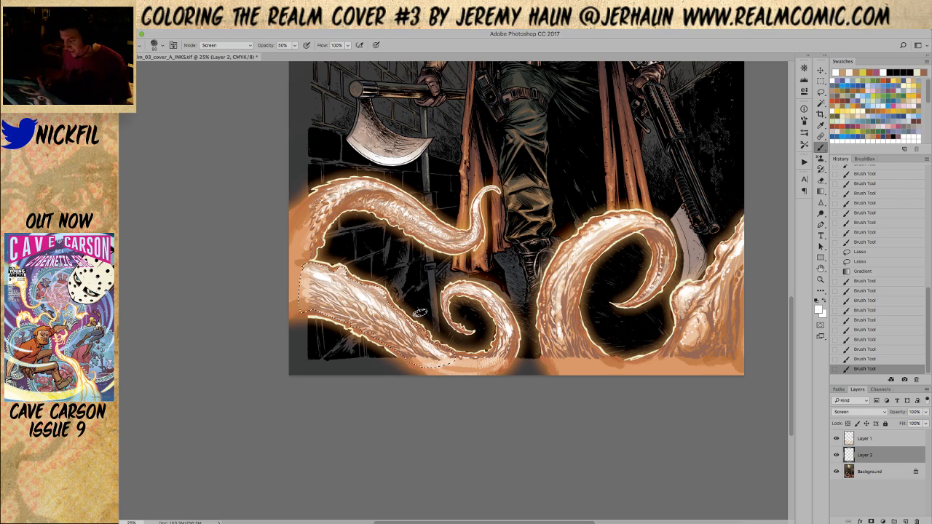
click(820, 91)
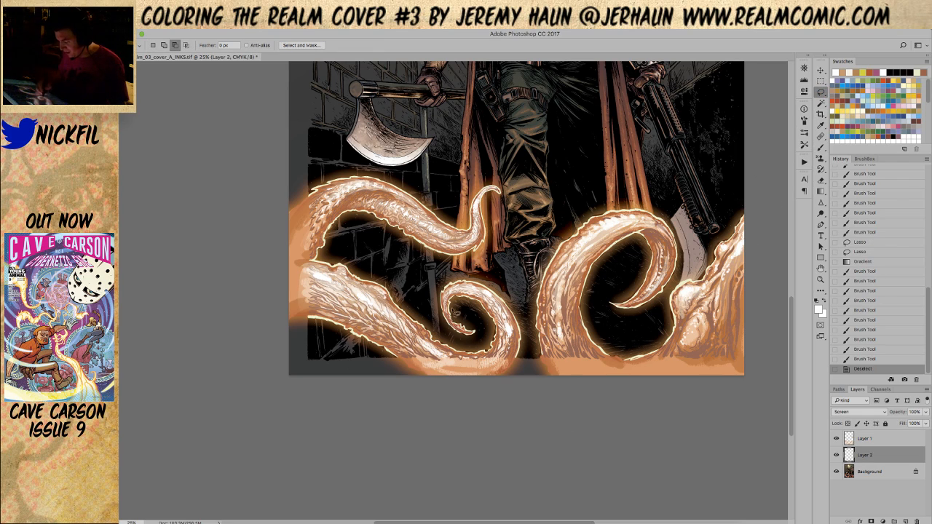
key(b)
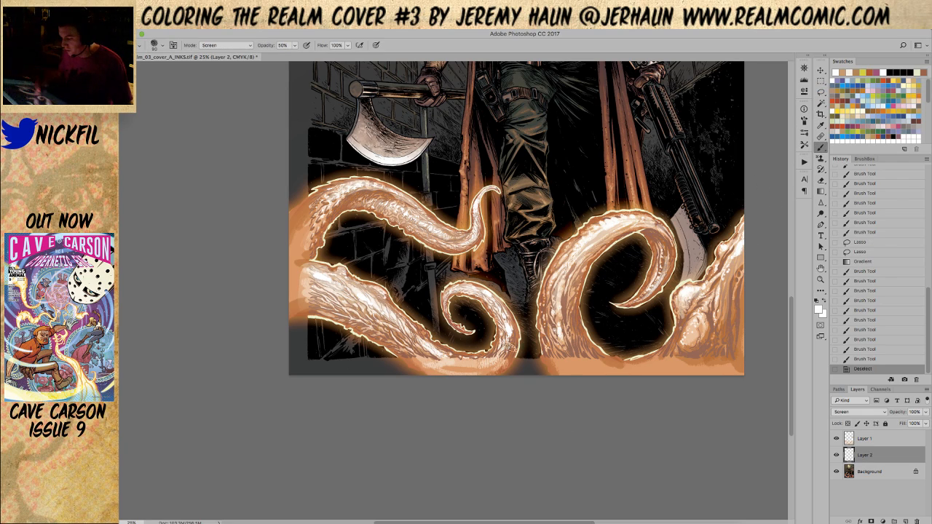
Brush more pale highlights over the top and down the outer curve of the small curled tentacle at the cover's bottom.
drag(475, 290, 478, 291)
drag(476, 290, 485, 296)
drag(480, 291, 508, 319)
drag(509, 363, 515, 367)
click(821, 280)
alt+click(590, 407)
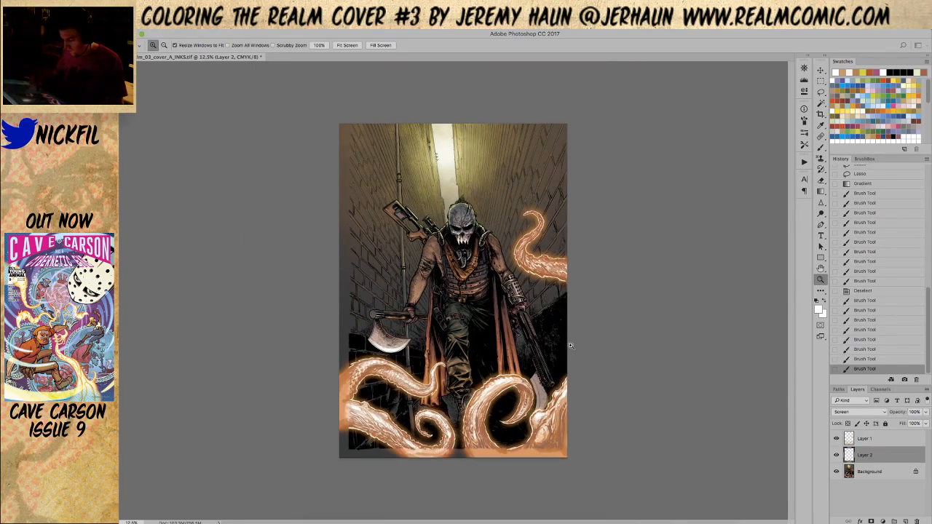
Lasso highlight shapes along the upper-right tentacle, from its bend up to the curled tip.
drag(563, 273, 652, 340)
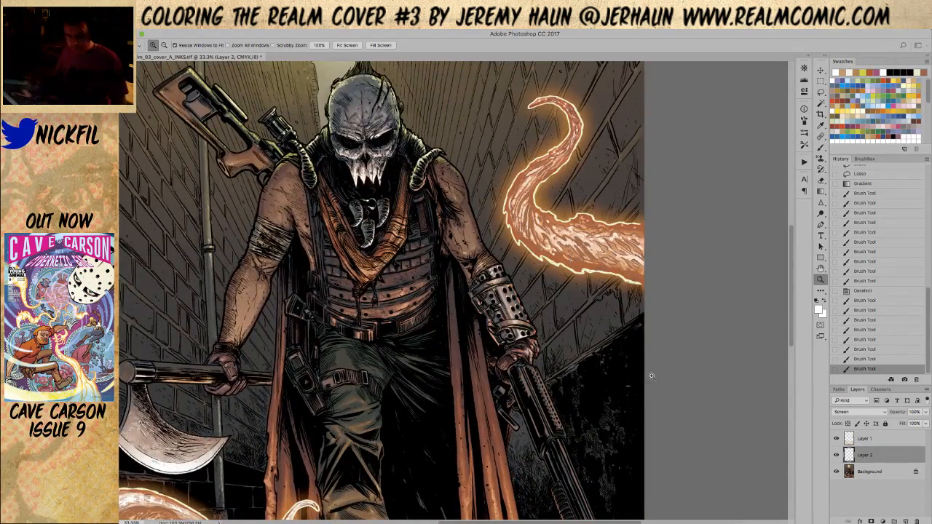
click(821, 268)
mouse_move(659, 281)
mouse_down()
mouse_move(628, 413)
mouse_move(604, 400)
mouse_up()
click(821, 92)
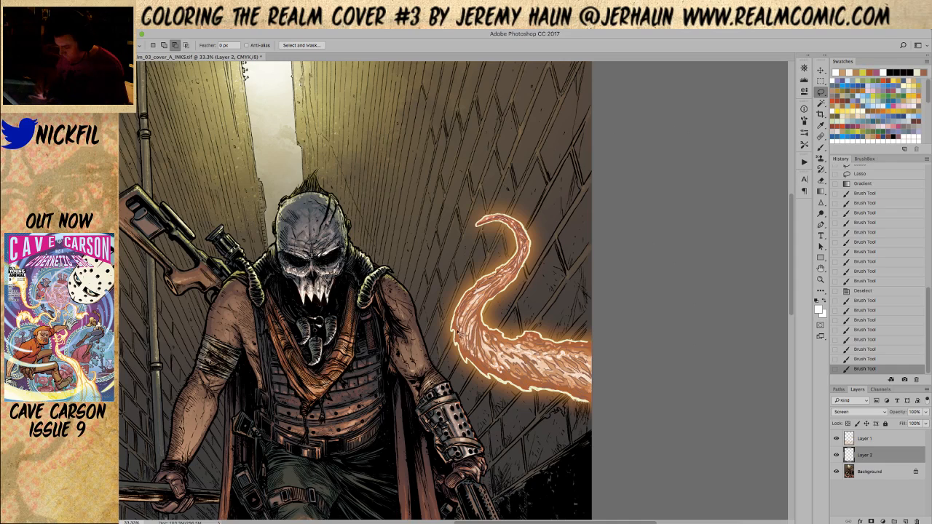
mouse_move(522, 247)
mouse_down()
mouse_move(472, 331)
mouse_move(502, 275)
mouse_move(465, 313)
mouse_up()
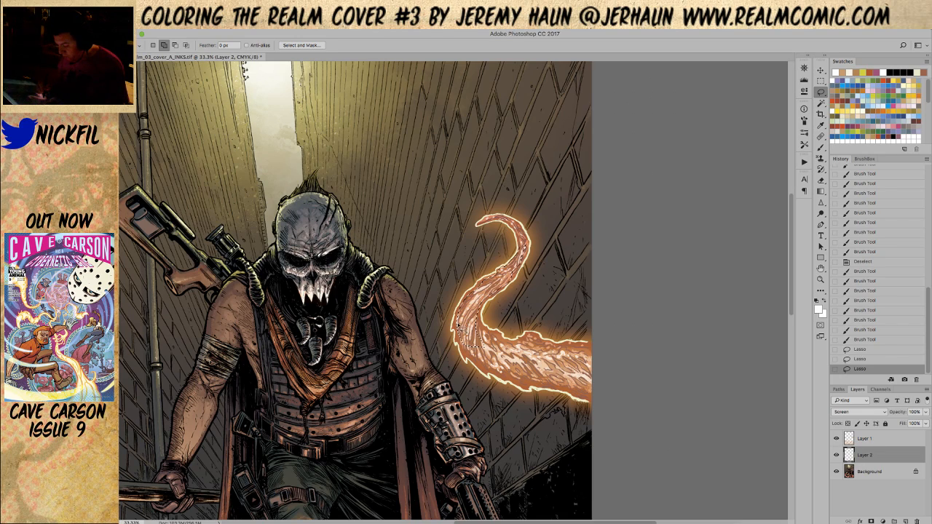
mouse_move(488, 355)
mouse_down()
mouse_move(473, 326)
mouse_move(480, 286)
mouse_up()
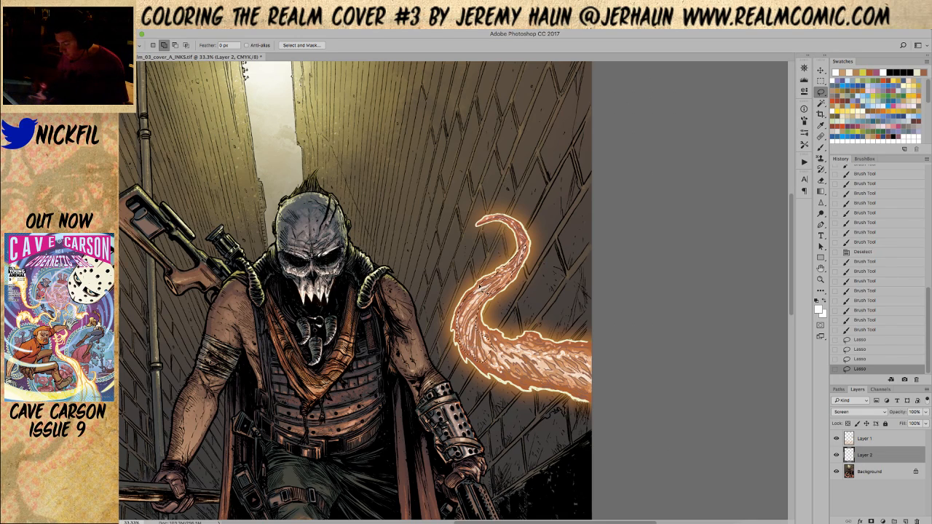
drag(473, 349, 468, 284)
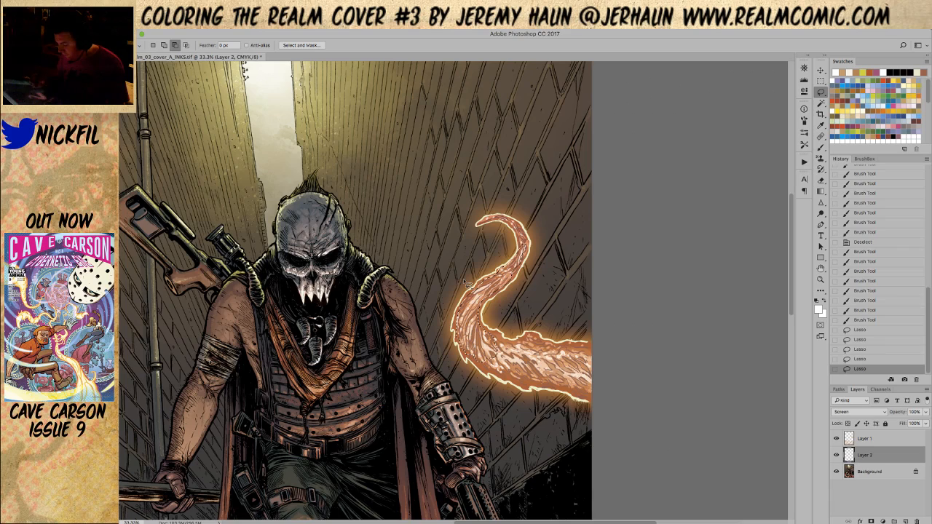
key(shift)
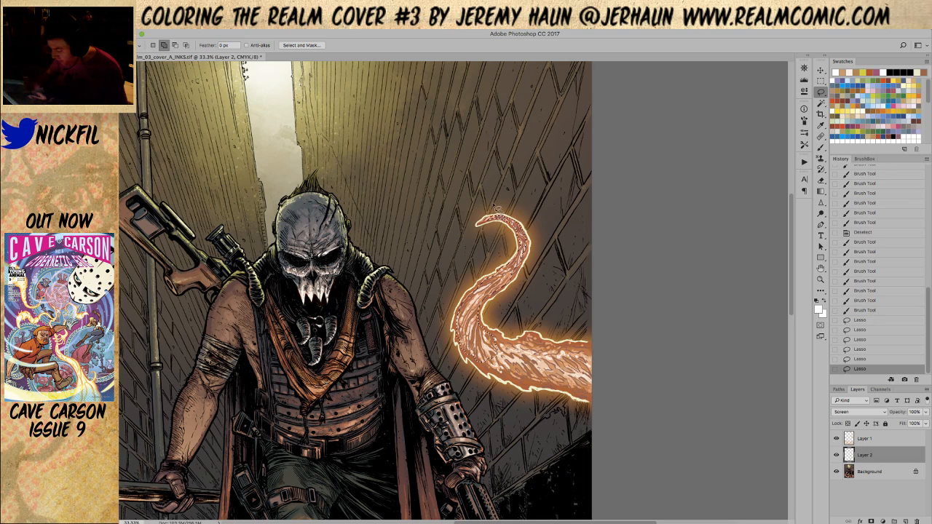
Fill the upper-right tentacle's selection with a white Screen-mode radial gradient and brush highlights inside it at 50% opacity.
key(g)
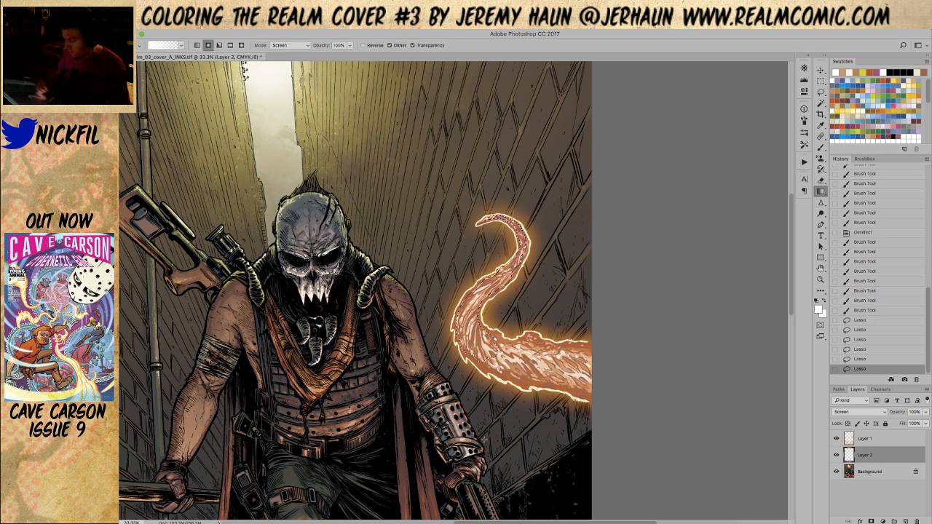
drag(510, 107, 503, 213)
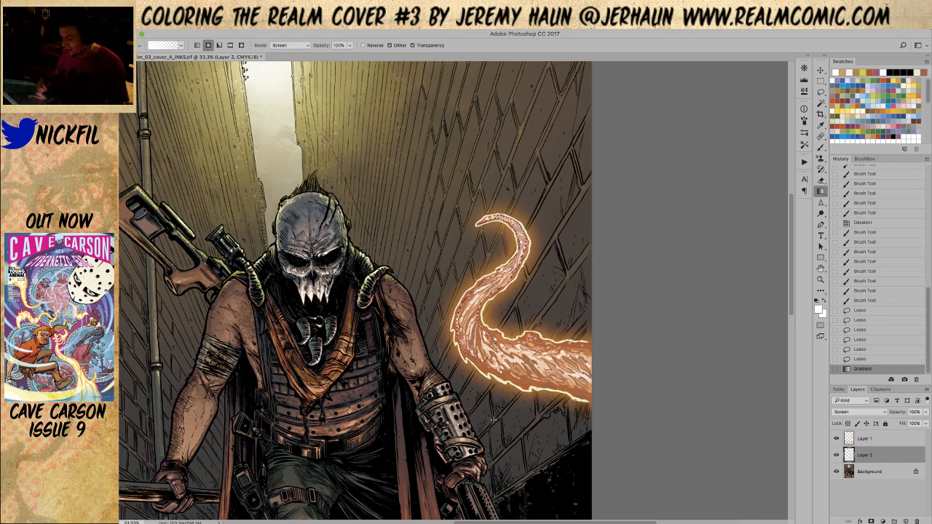
key(b)
key(5)
mouse_move(500, 269)
mouse_down()
mouse_move(510, 277)
mouse_move(505, 269)
mouse_move(463, 316)
mouse_up()
Deselect and brush white highlights along the upper-right tentacle's narrow curl at 100% opacity.
key(0)
key(ctrl+d)
drag(503, 272, 521, 235)
mouse_move(518, 224)
mouse_down()
mouse_move(523, 233)
mouse_move(516, 222)
mouse_up()
drag(520, 229, 531, 237)
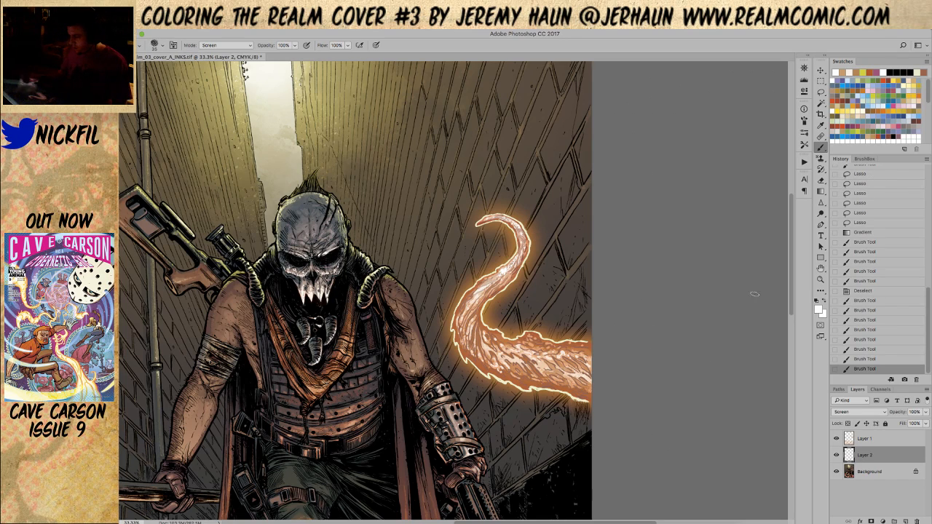
Lasso the upper-right tentacle's thick body out to the page edge and sample a pale peach from it for the Gradient tool.
click(822, 89)
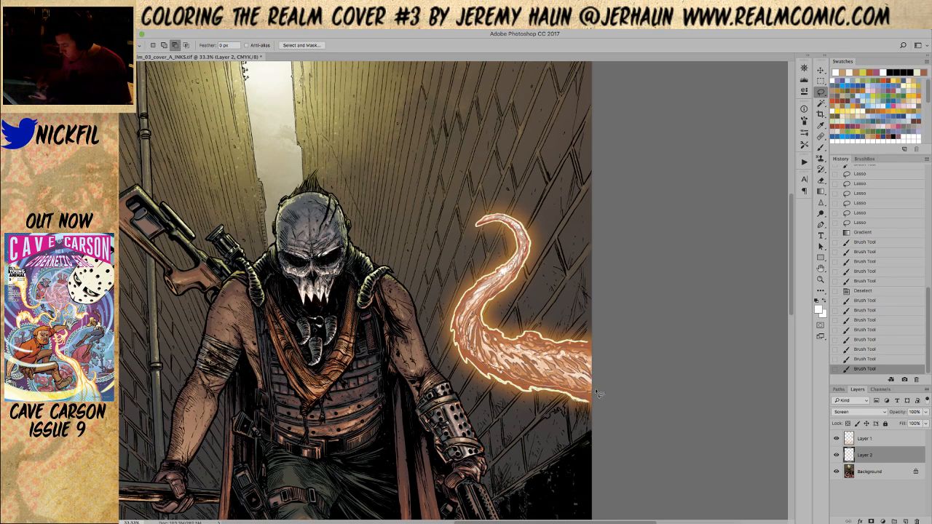
mouse_move(495, 334)
mouse_down()
mouse_move(473, 361)
mouse_move(587, 392)
mouse_up()
key(g)
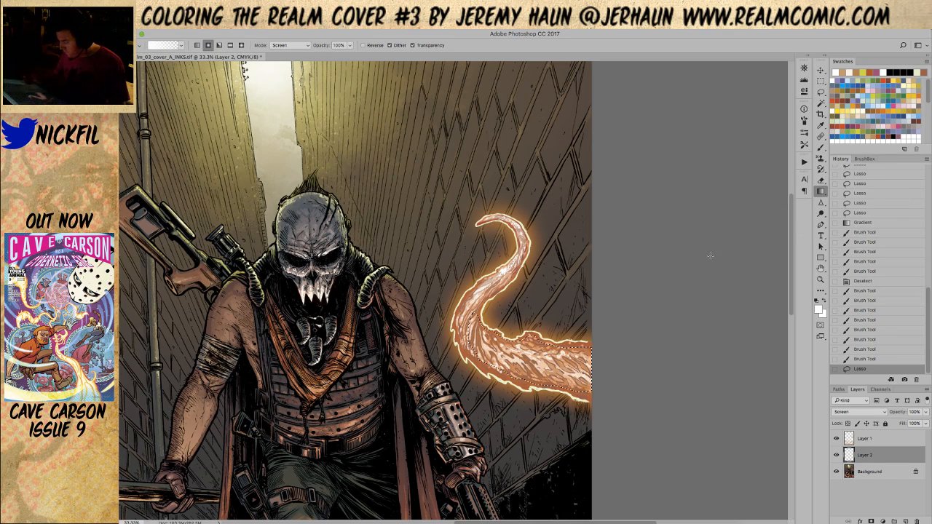
alt+click(552, 368)
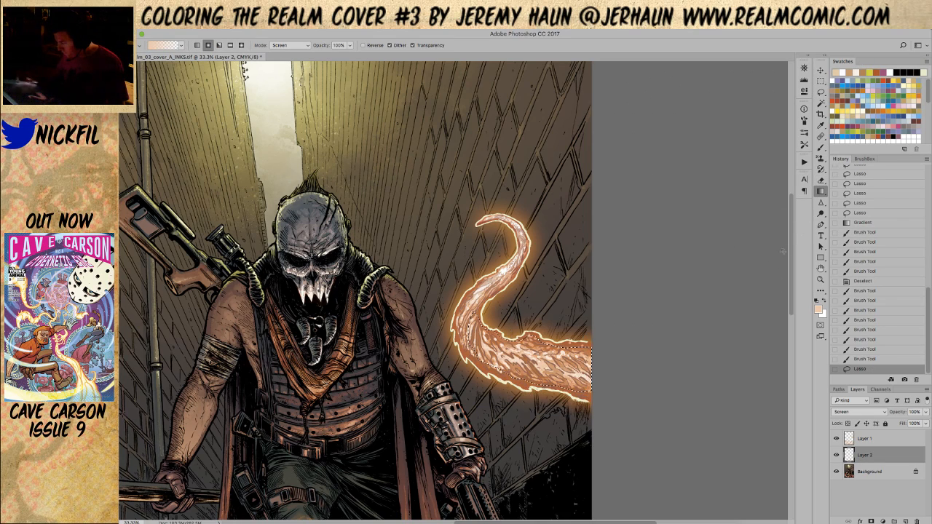
drag(515, 287, 526, 319)
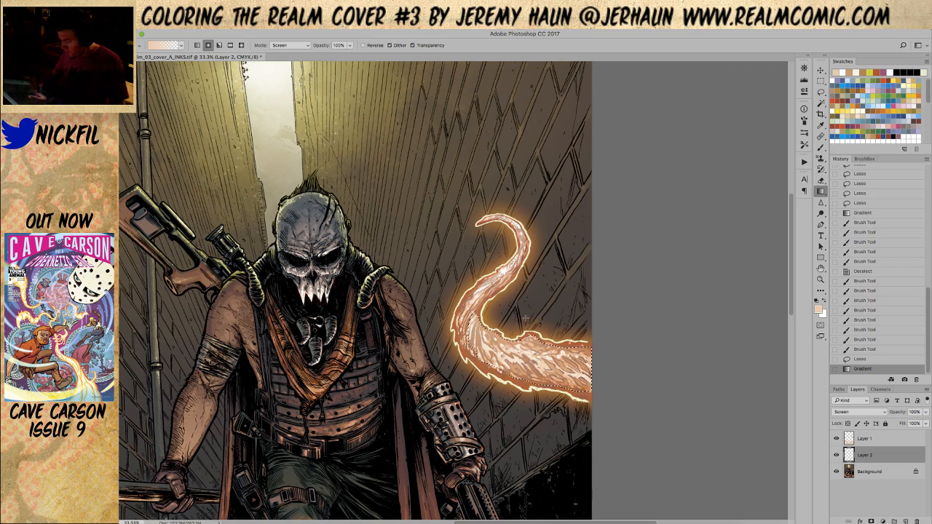
key(ctrl+z)
key(ctrl+z)
key(ctrl+z)
Fill the thick body's selection with a long peach Screen-mode radial gradient, deselect, and brush highlights over its upper edge at 100% opacity.
click(207, 45)
drag(548, 314, 506, 439)
key(ctrl+d)
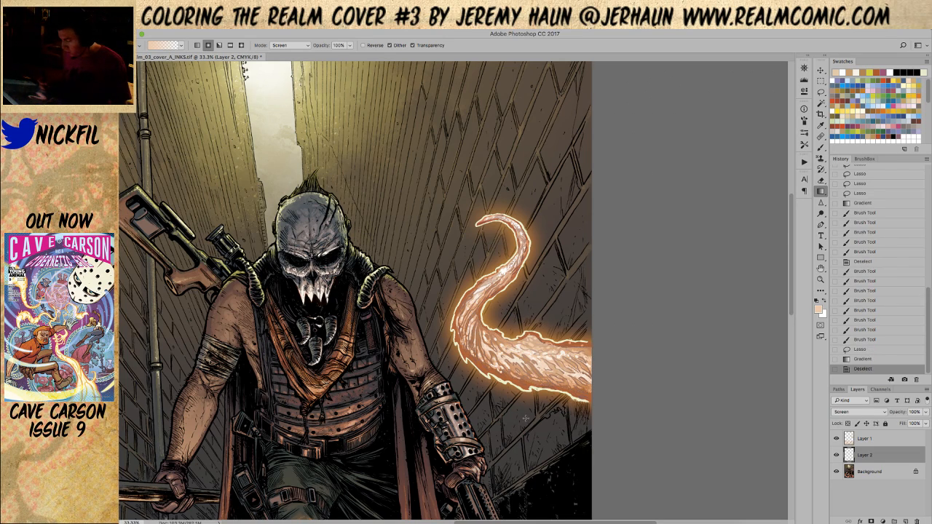
click(822, 147)
mouse_move(529, 341)
mouse_down()
mouse_move(541, 350)
mouse_move(500, 347)
mouse_up()
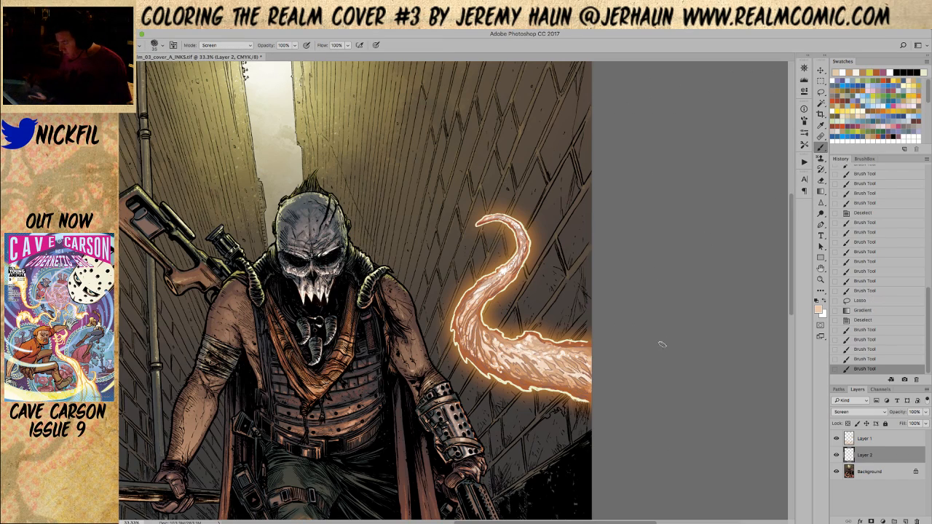
Lasso streak-shaped highlights along the middle of the upper-right tentacle, from the page edge to its bend.
key(l)
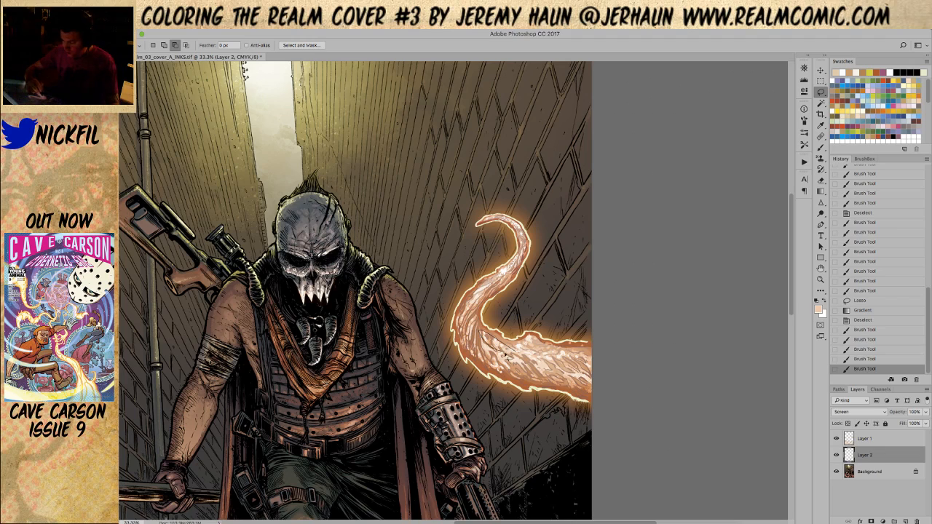
drag(590, 379, 473, 325)
drag(474, 323, 479, 339)
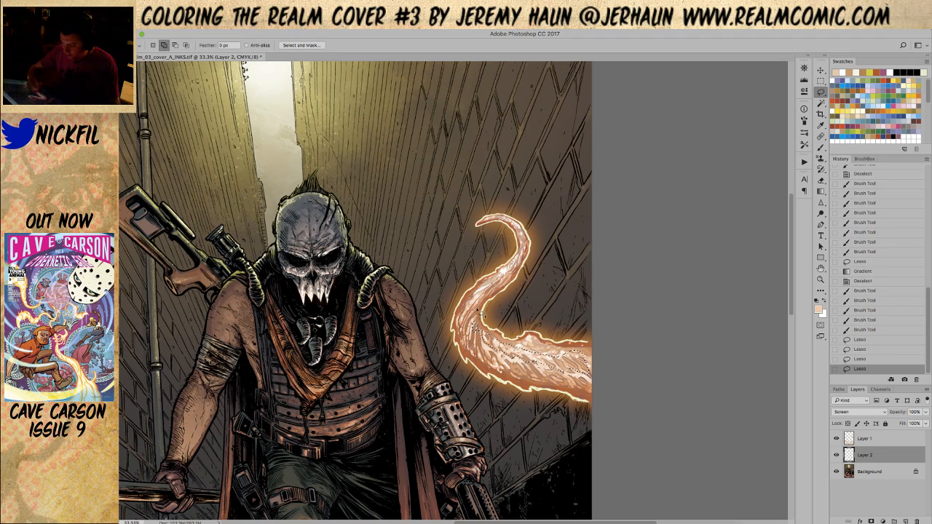
Fill the streak selection with two peach Screen-mode radial gradients, deselect, and check the whole cover.
click(821, 191)
drag(474, 297, 505, 345)
drag(563, 396, 551, 357)
key(super+d)
click(821, 279)
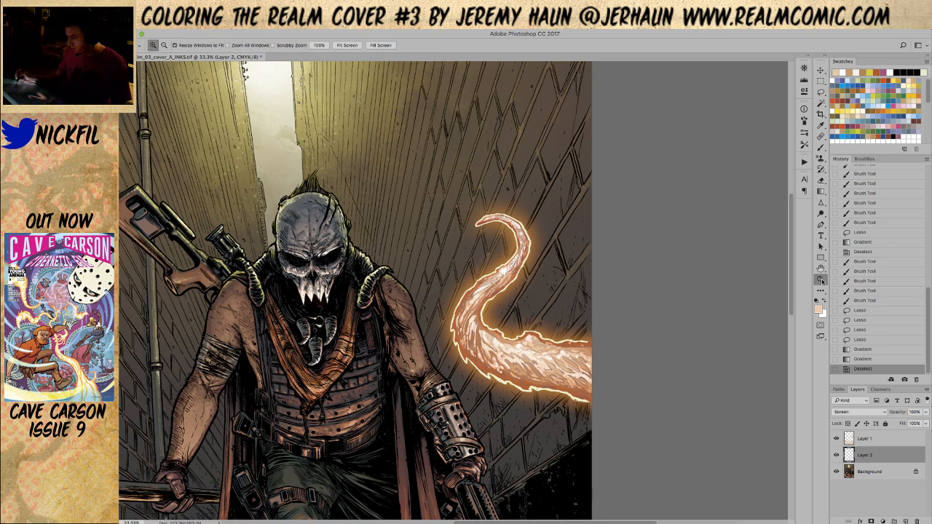
alt+click(624, 371)
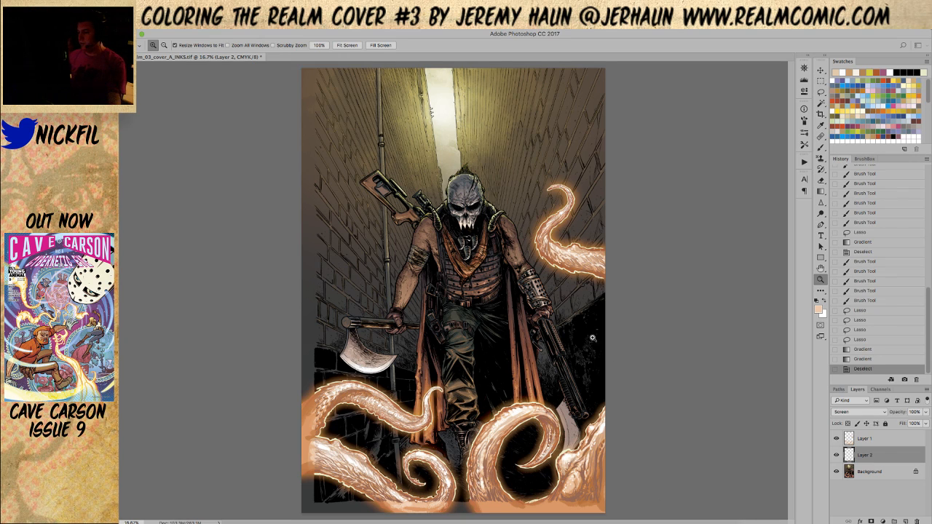
Try Hue/Saturation hue shifts such as +101 and +89 on Layer 2's tentacle highlights, and cancel them.
click(537, 425)
drag(532, 430, 527, 287)
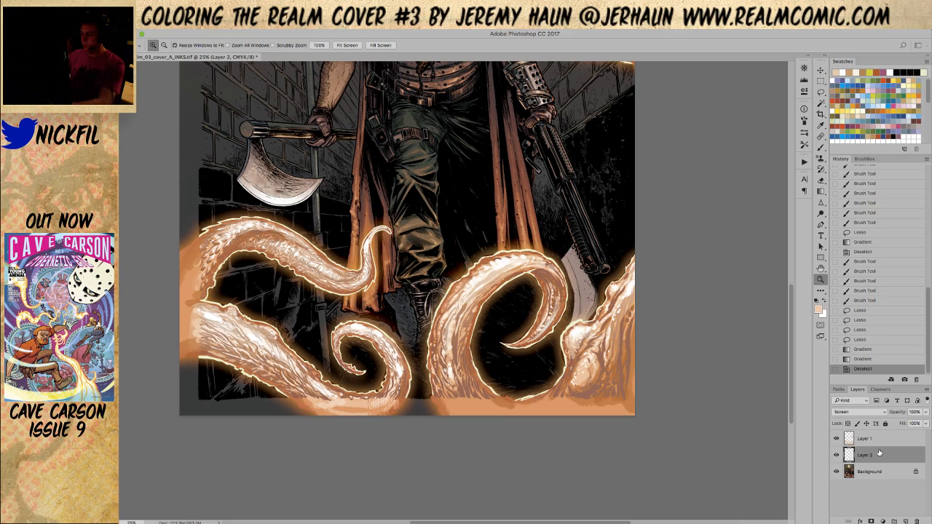
key(ctrl+u)
mouse_move(779, 241)
mouse_down()
mouse_move(745, 245)
mouse_move(794, 248)
mouse_move(760, 251)
mouse_move(781, 249)
mouse_up()
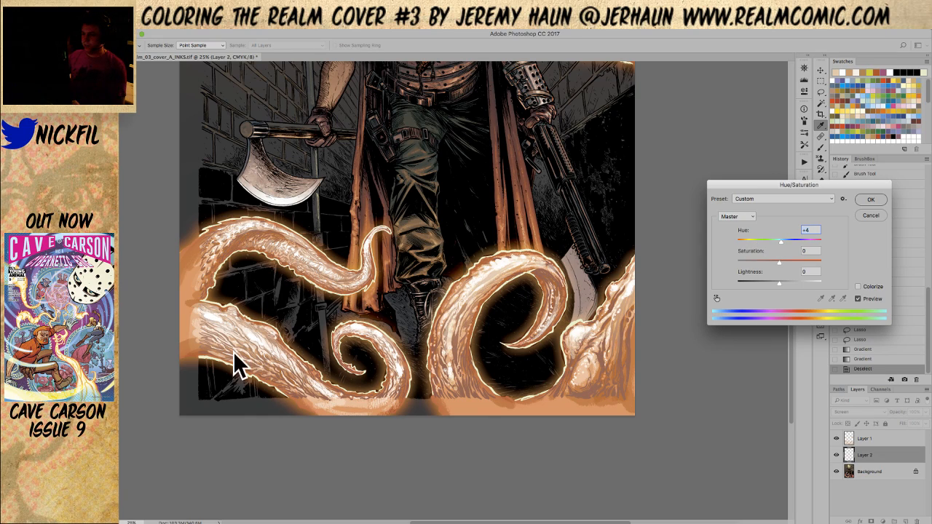
click(808, 244)
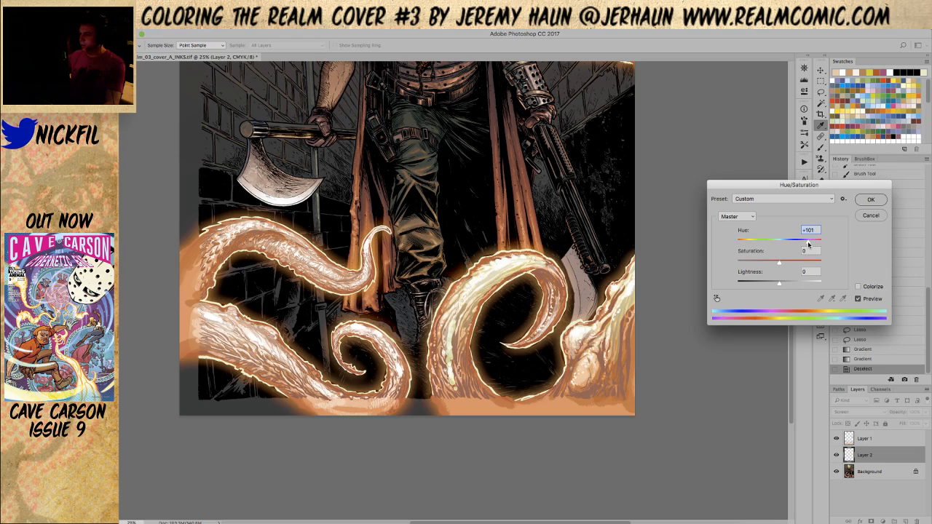
scroll(684, 245, up, 10)
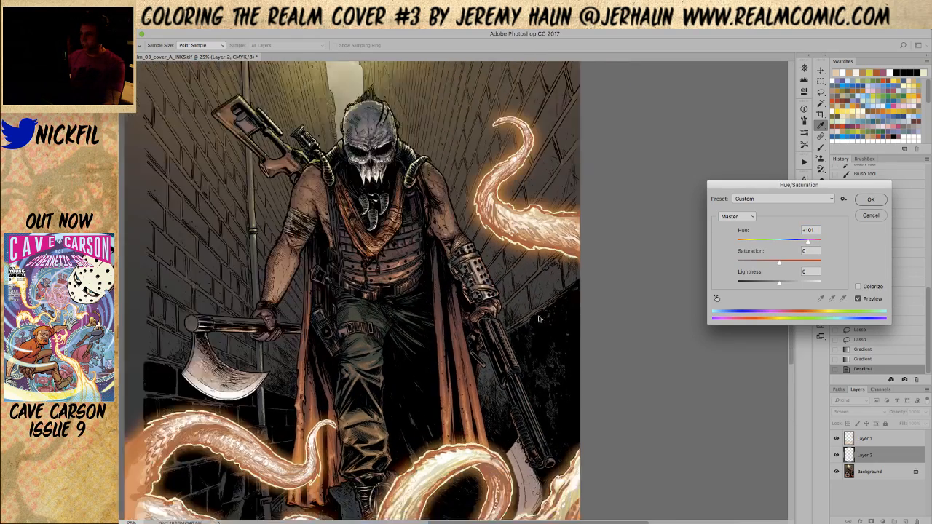
scroll(539, 318, down, 5)
drag(788, 244, 806, 244)
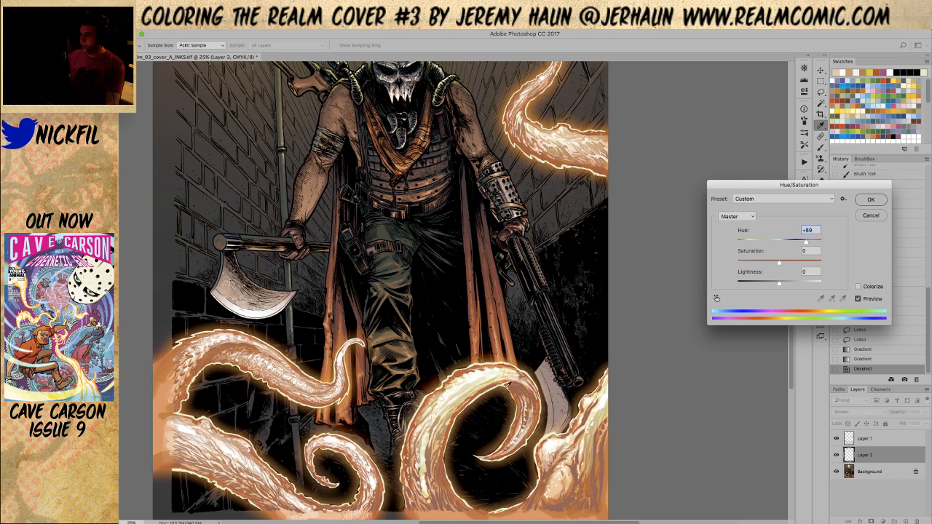
click(873, 216)
key(z)
key(super+0)
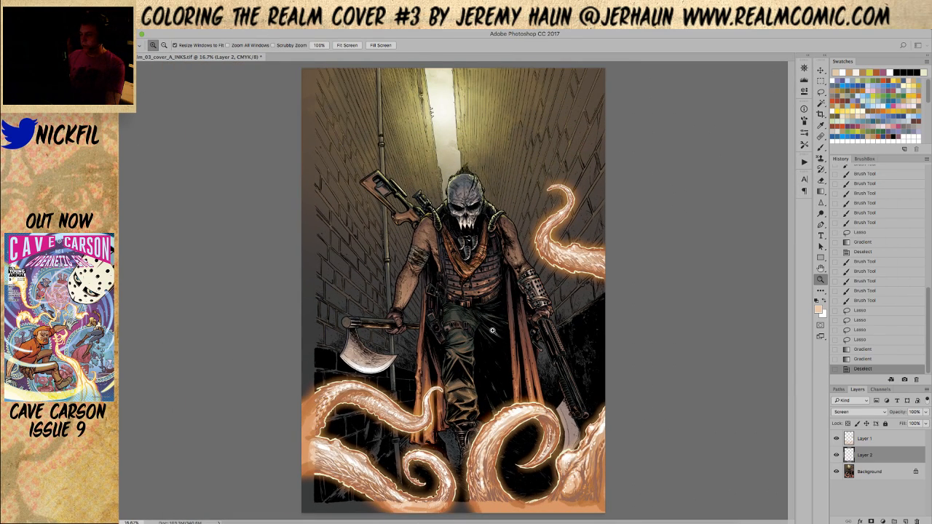
Compare the cover with Layer 1 and Layer 2 hidden and shown.
click(866, 440)
click(836, 438)
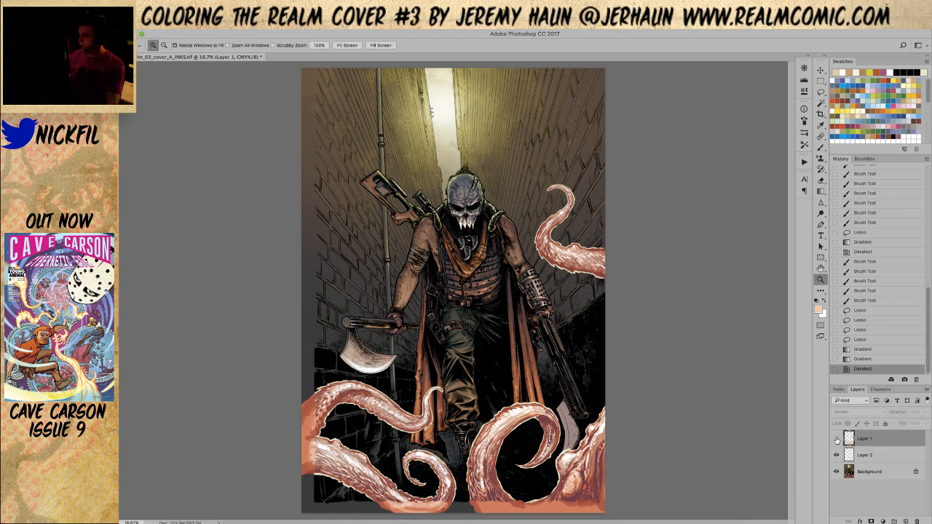
click(836, 438)
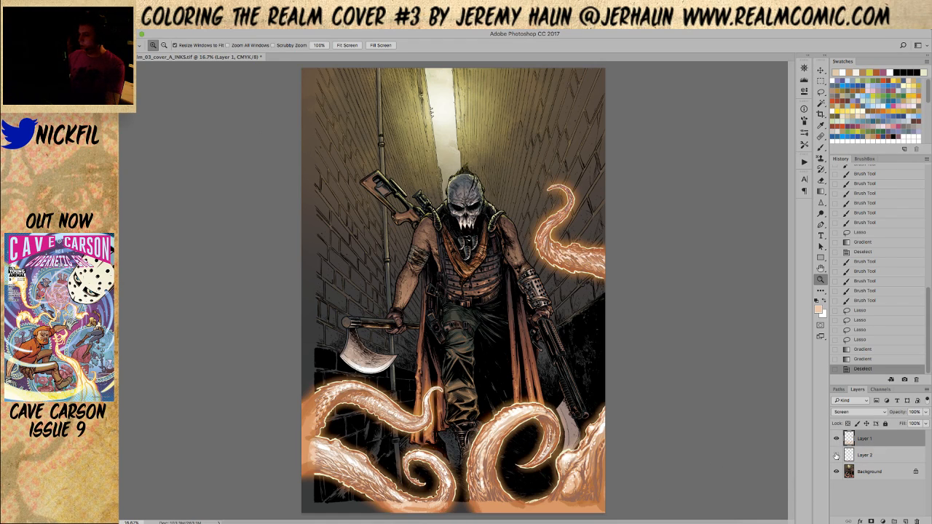
click(836, 455)
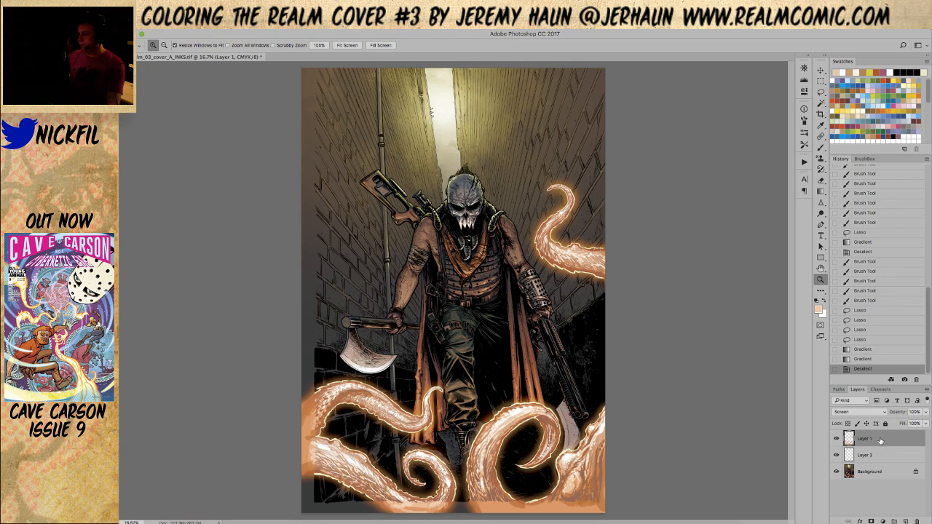
click(837, 439)
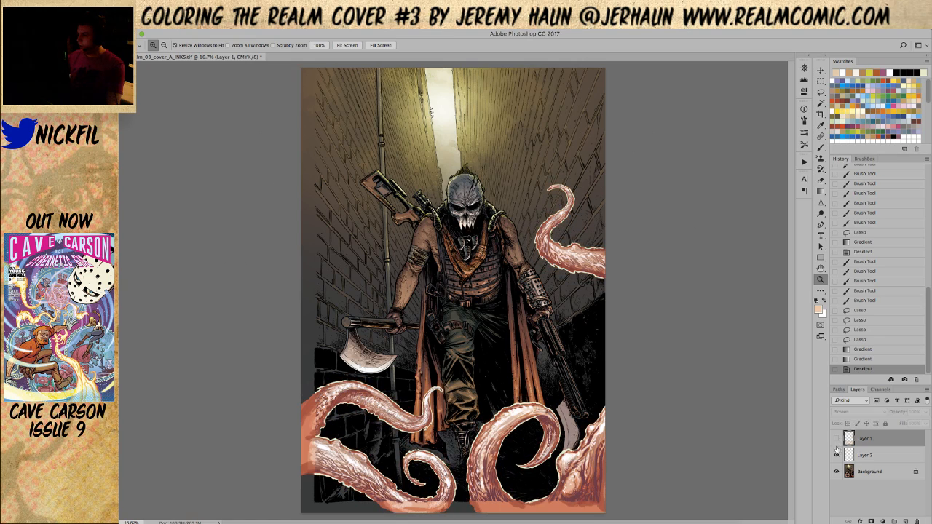
click(837, 440)
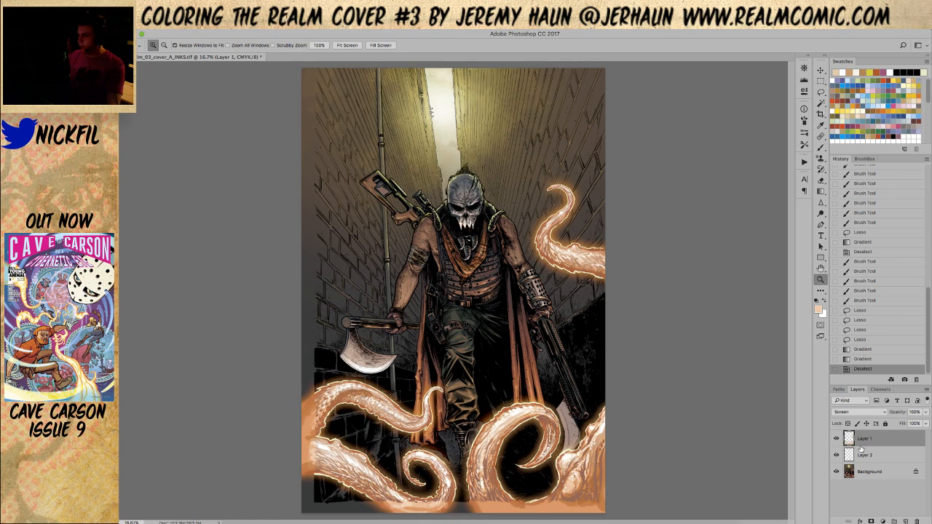
Merge Layer 1 and Layer 2 into one layer and set its blend mode to Screen.
shift+click(863, 455)
key(ctrl+e)
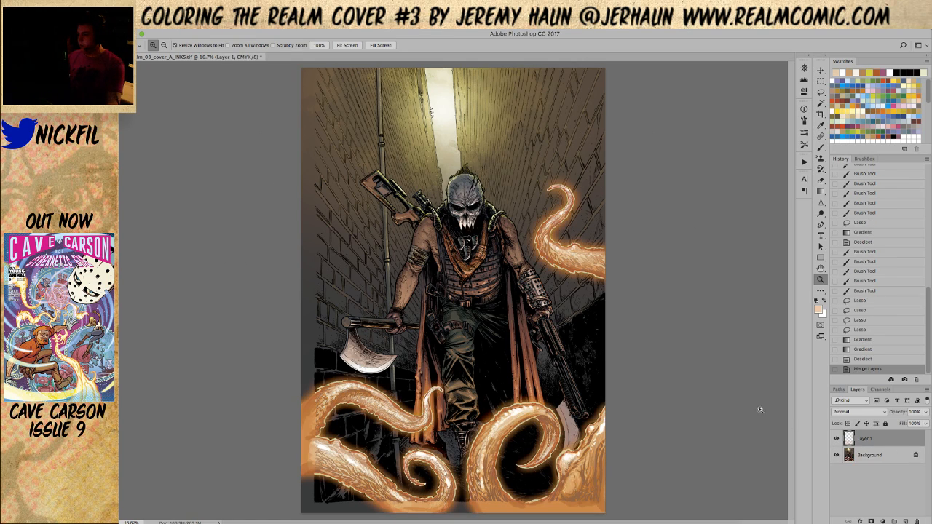
click(857, 413)
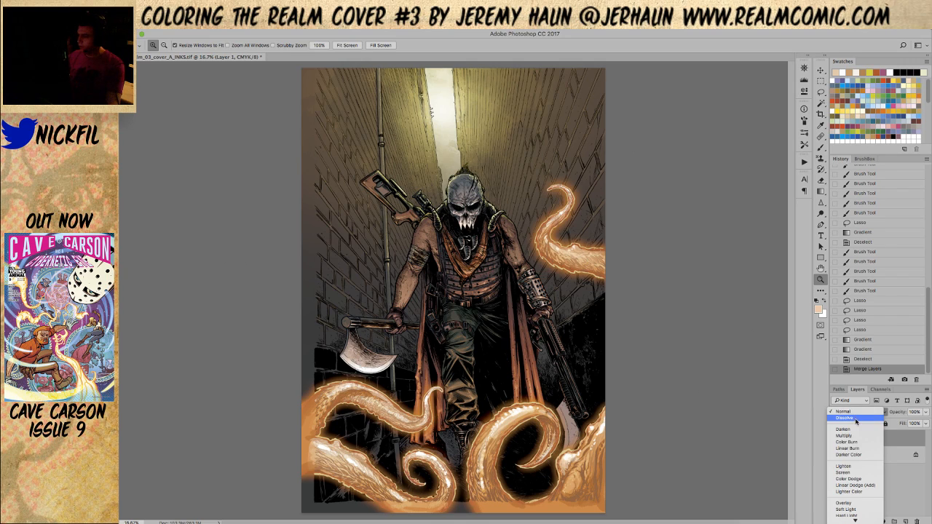
click(856, 473)
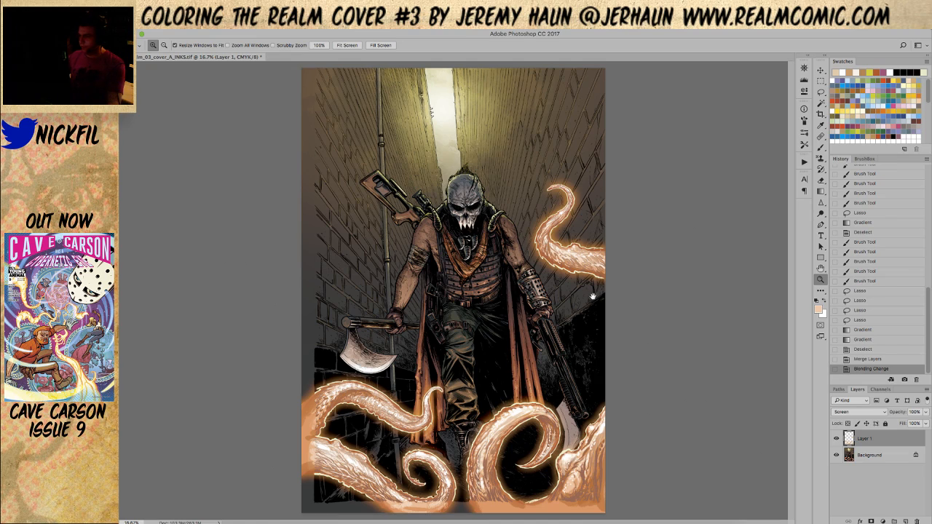
Select the tentacle shapes with the Magic Wand using the saved alpha channel, and return to the full CMYK view.
key(ctrl+a)
key(w)
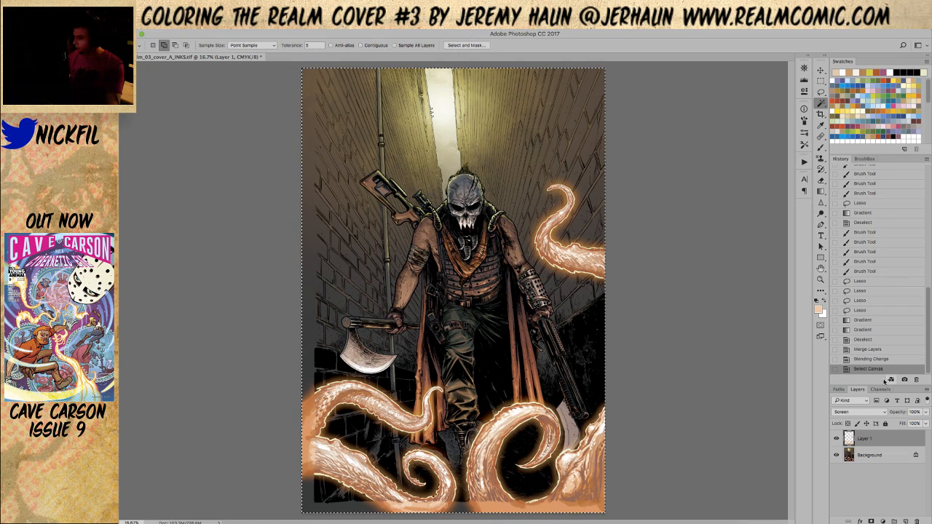
click(881, 388)
click(860, 508)
click(414, 291)
click(871, 400)
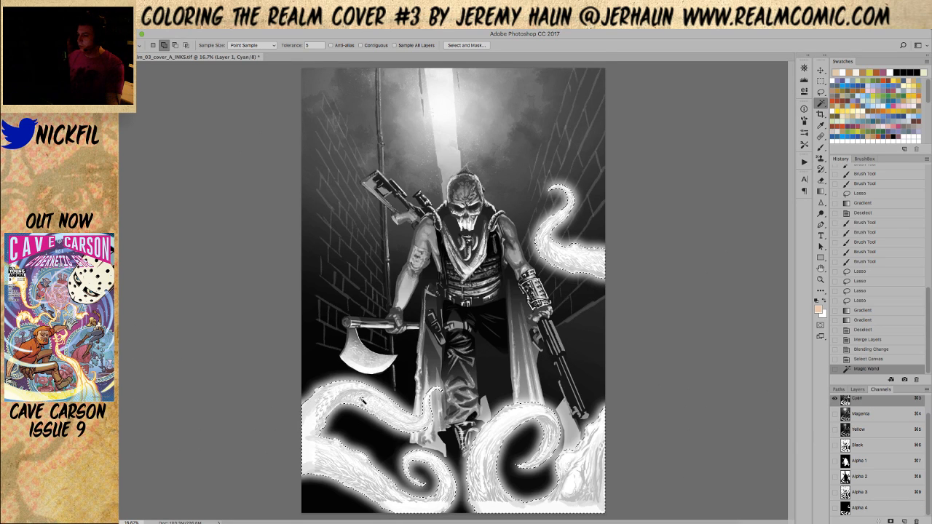
scroll(871, 439, up, 1)
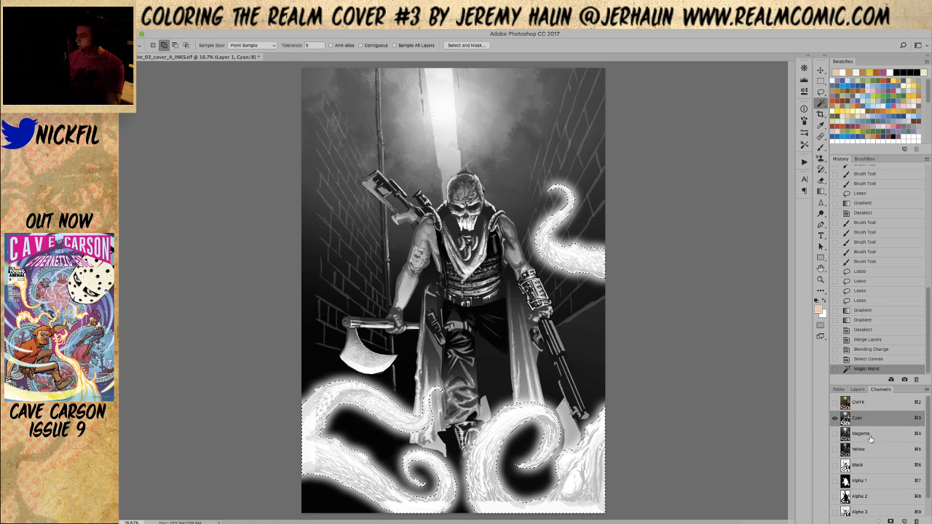
click(860, 401)
shift+click(858, 465)
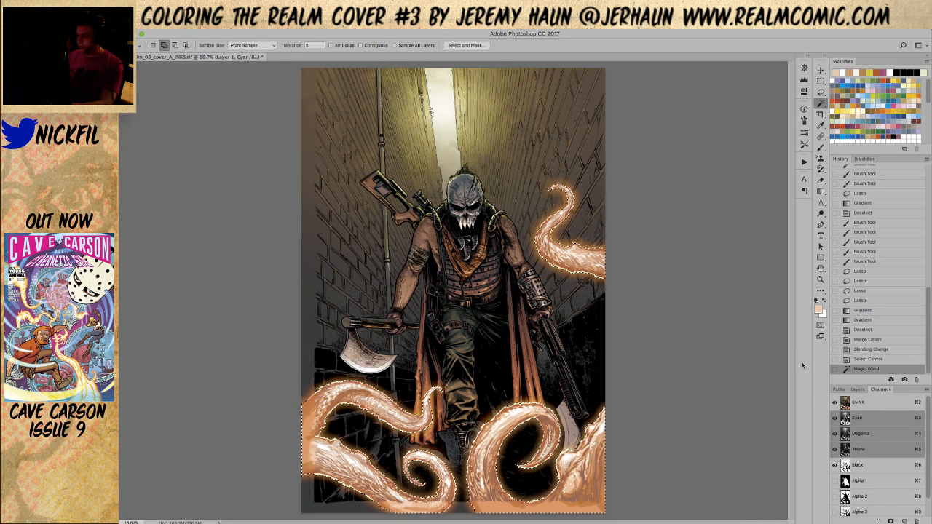
Paste the copied tentacle area onto a new layer above Layer 1.
click(859, 390)
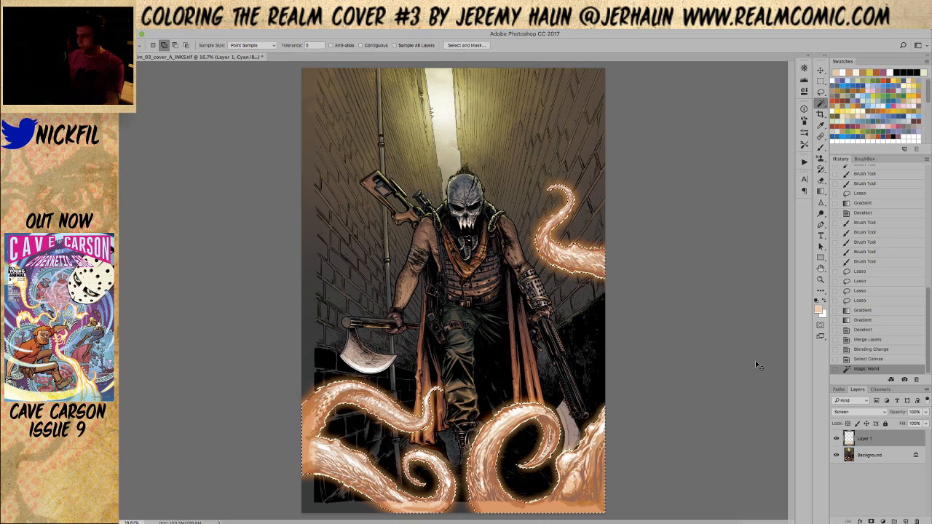
click(906, 522)
key(ctrl+v)
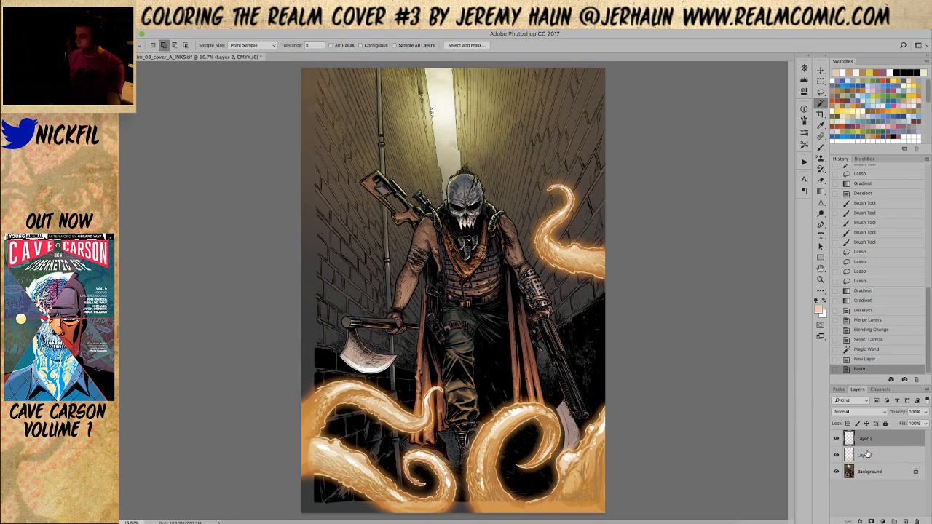
Select the tentacle pixels of Layer 2, clear that area from Layer 1, and deselect.
click(868, 456)
key(ctrl+a)
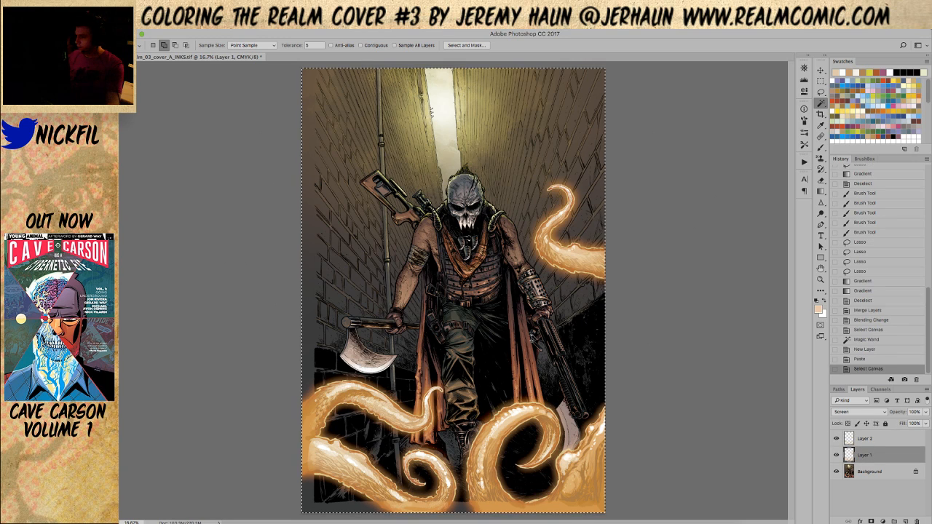
alt+click(533, 338)
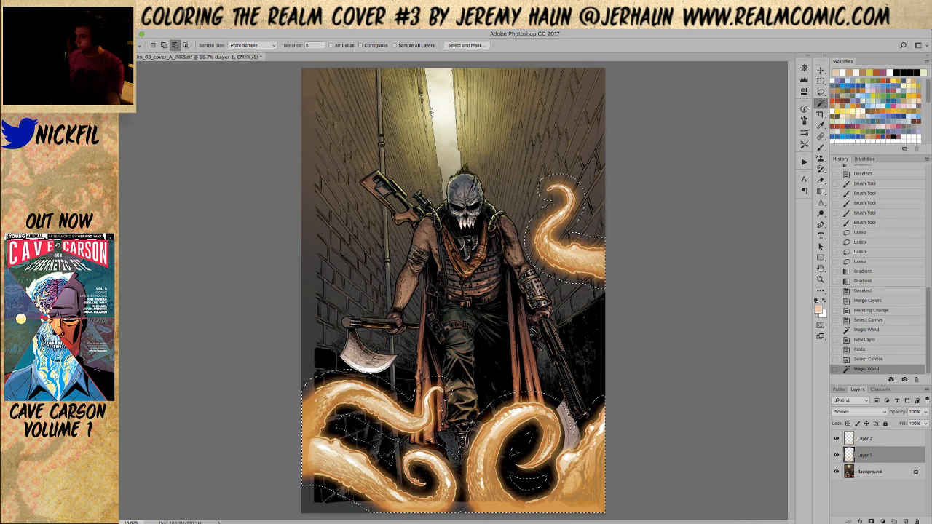
click(868, 440)
key(ctrl+a)
alt+click(533, 338)
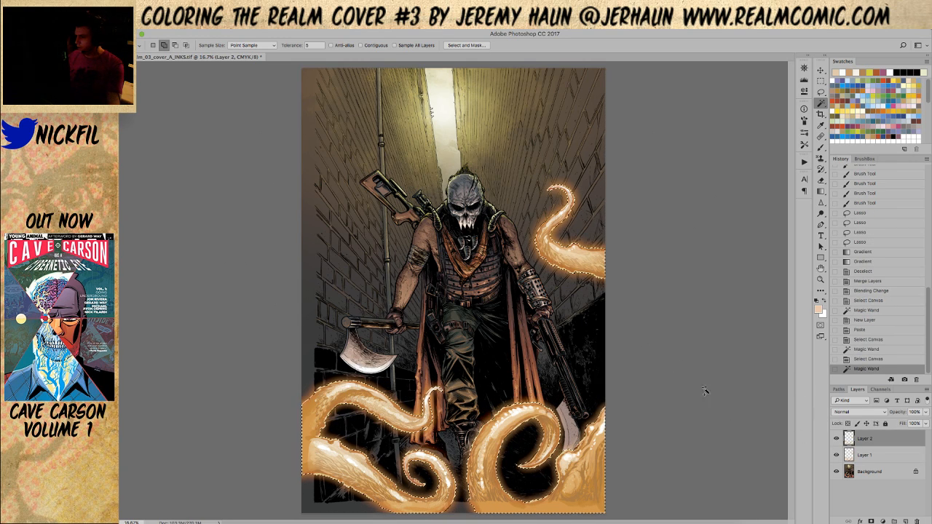
click(876, 457)
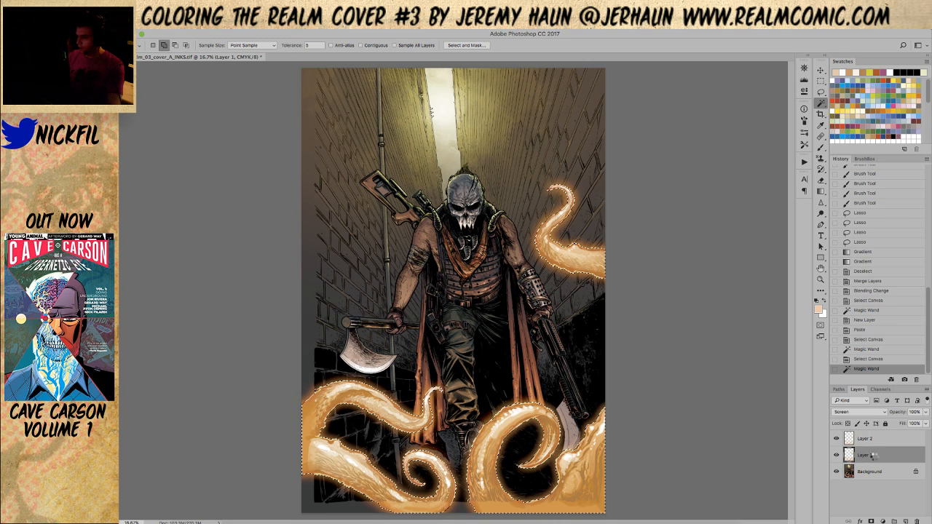
key(Delete)
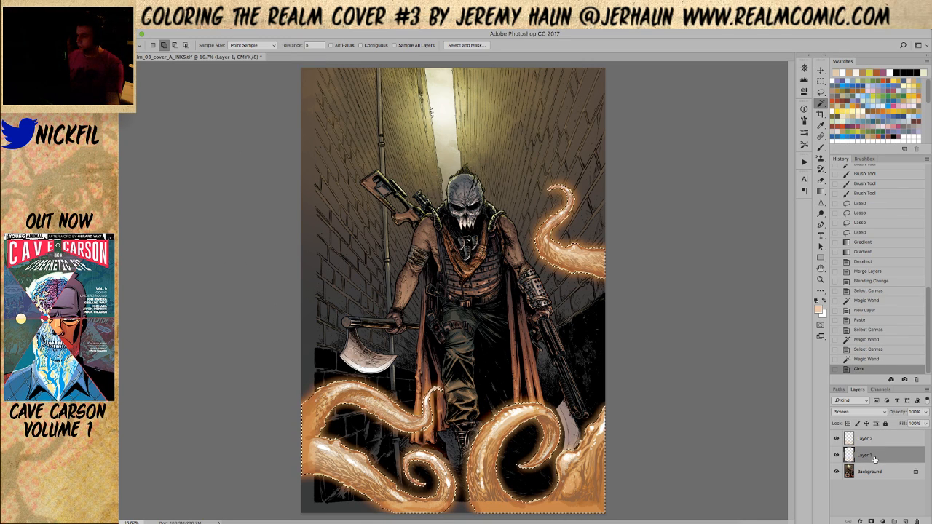
key(ctrl+d)
Compare the cover with Layer 2 and Layer 1 hidden and shown.
click(871, 439)
click(836, 439)
click(836, 439)
click(836, 439)
click(836, 439)
click(836, 439)
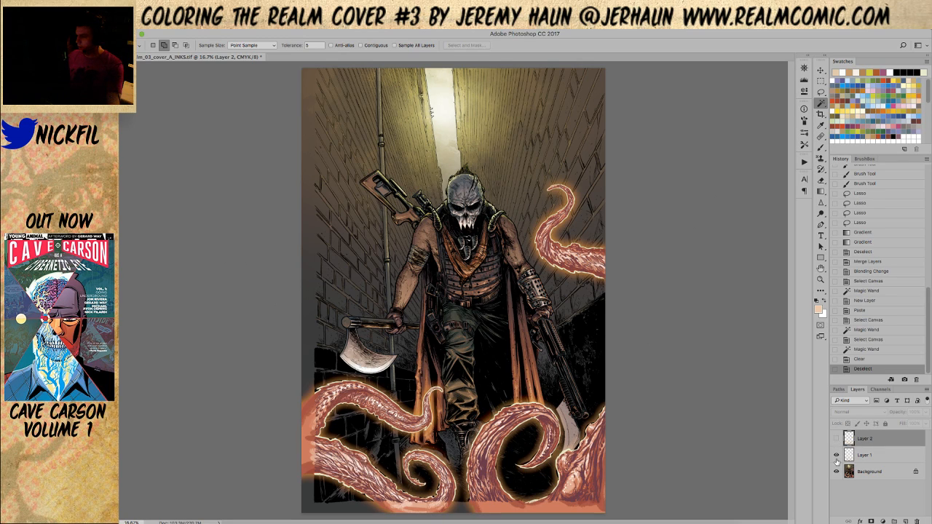
click(836, 456)
click(836, 455)
click(836, 455)
Rename Layer 1 as outerglow and Layer 2 as innerglow, and make both layers visible.
double_click(873, 457)
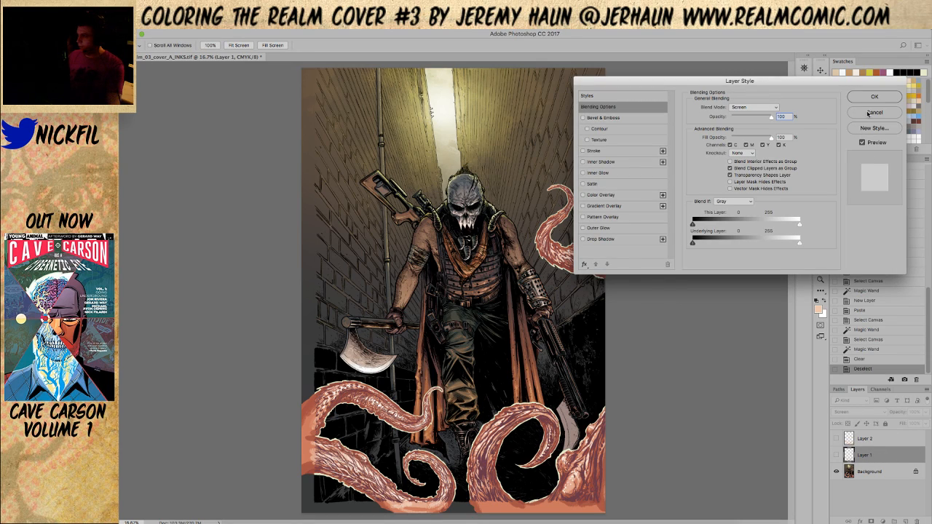
click(869, 113)
double_click(864, 455)
text(outerglow)
key(Return)
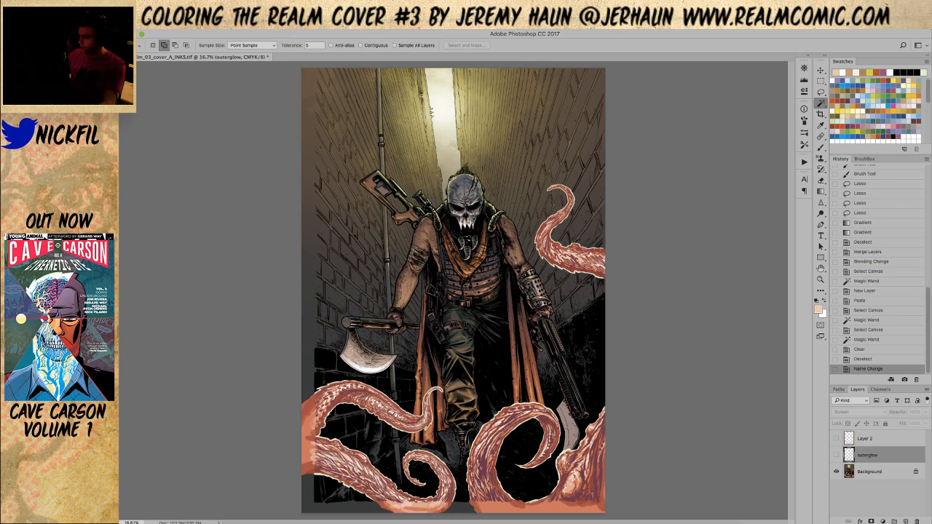
double_click(862, 438)
text(ow)
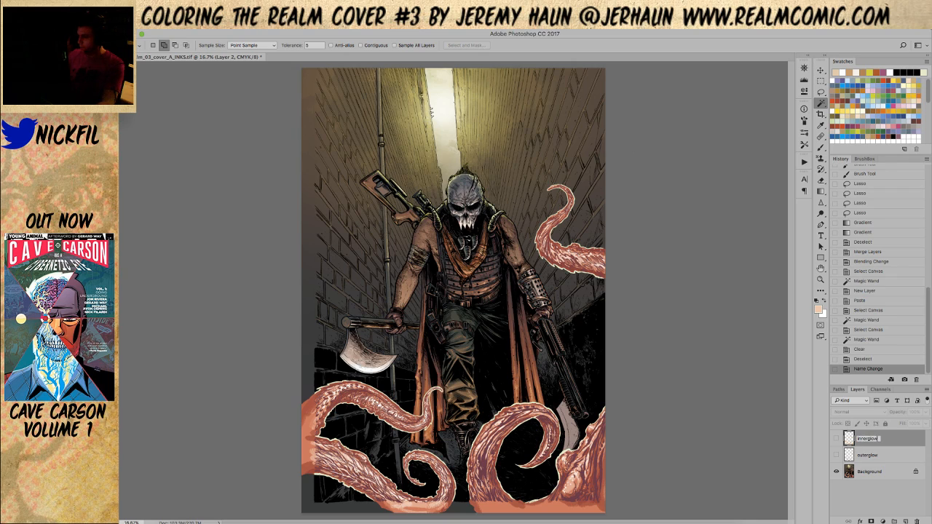
key(Return)
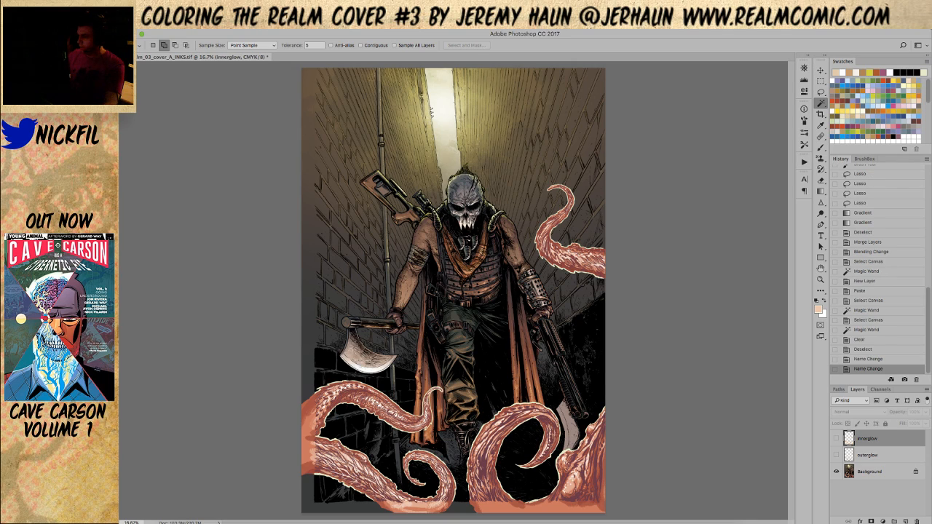
click(837, 454)
click(837, 438)
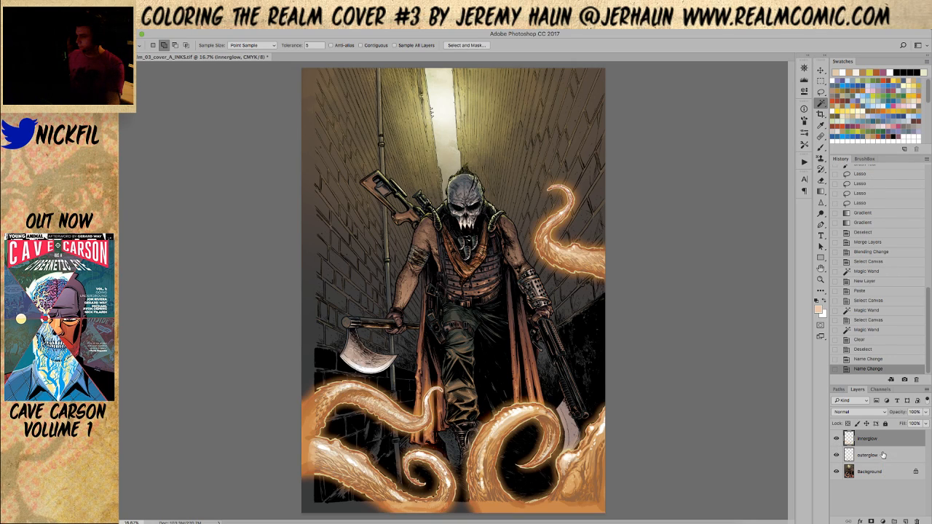
Set the outerglow layer's blend mode to Normal and the innerglow layer's to Screen.
click(882, 454)
click(843, 410)
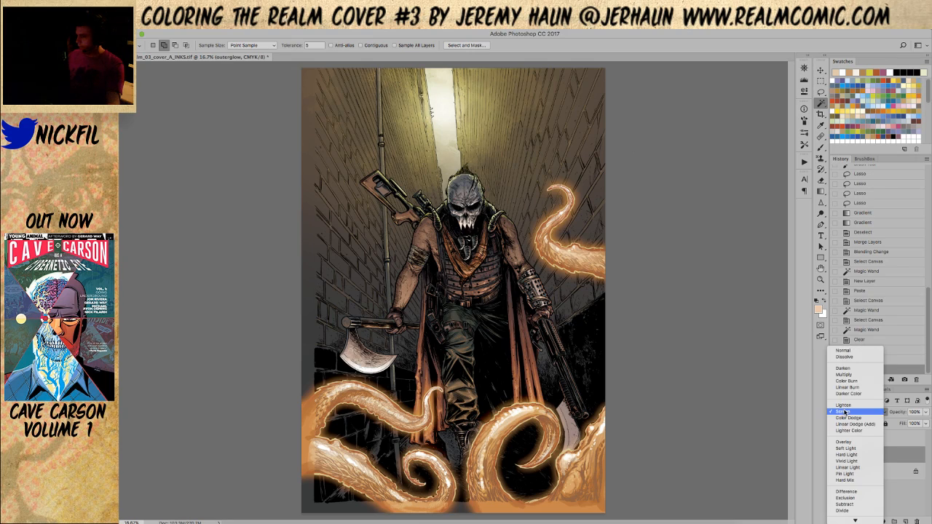
click(852, 352)
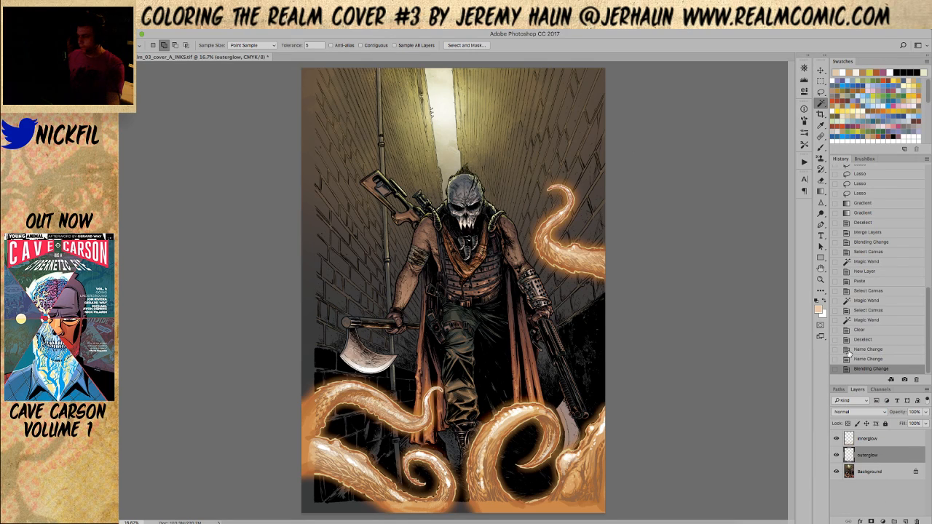
click(890, 439)
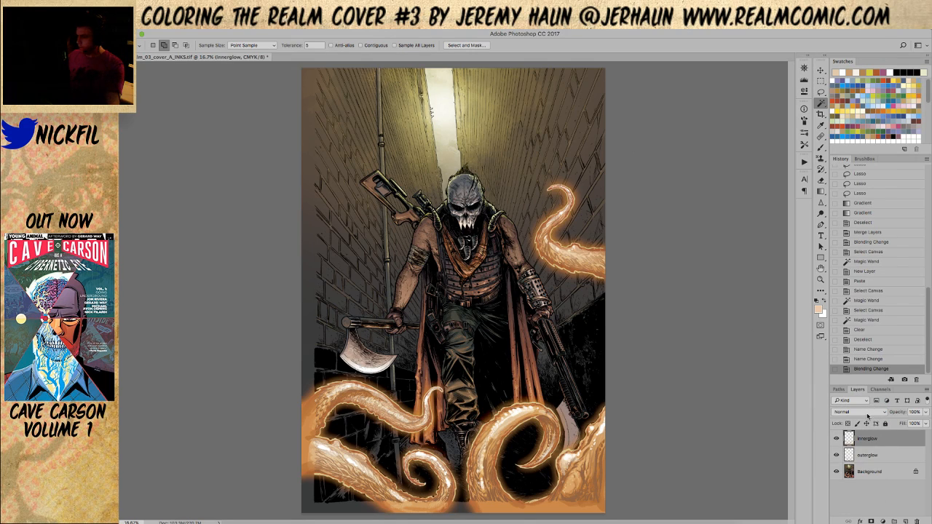
click(867, 413)
click(863, 480)
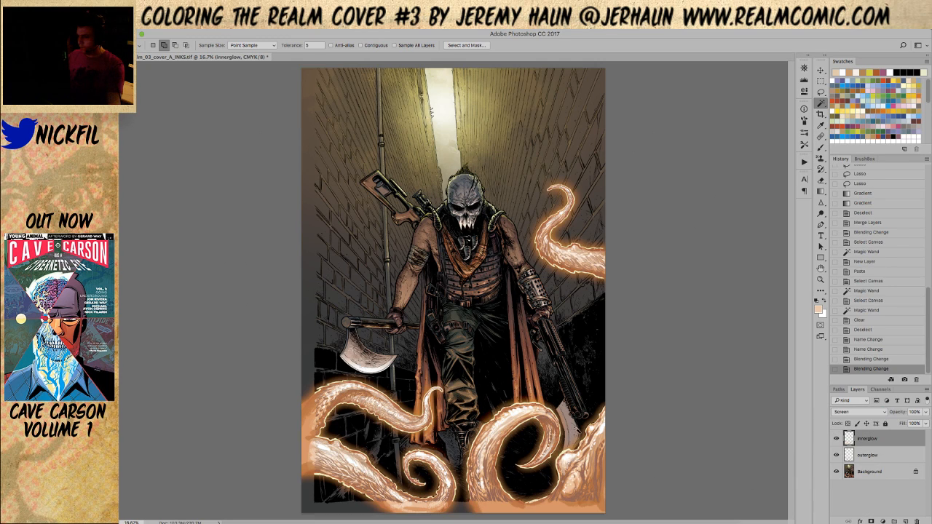
Shift the innerglow layer's hue by +128 with Hue/Saturation and check the tentacles on the whole cover.
key(z)
alt+click(489, 358)
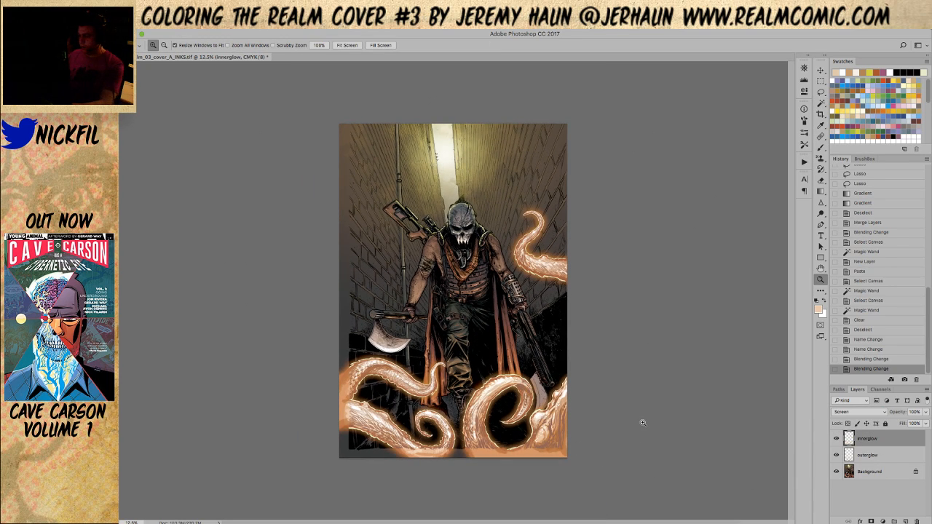
key(ctrl+u)
drag(779, 240, 733, 246)
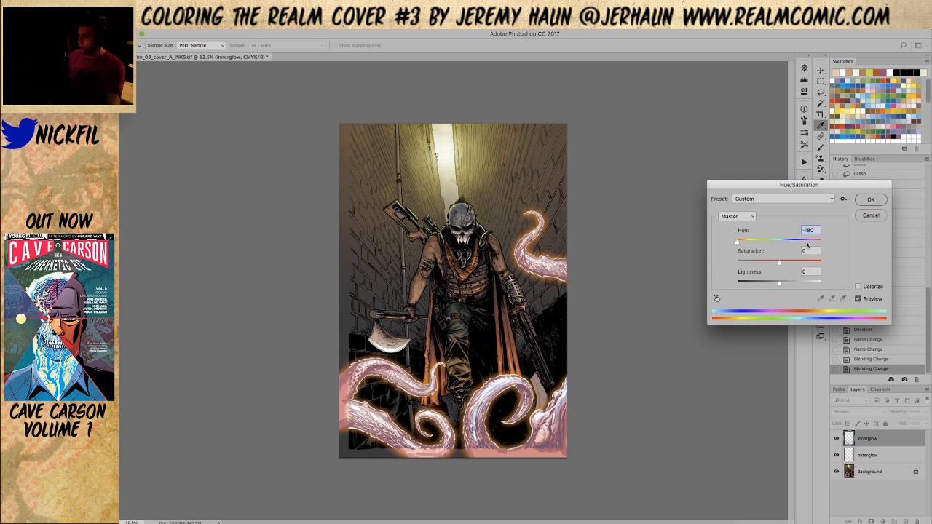
drag(802, 244, 813, 249)
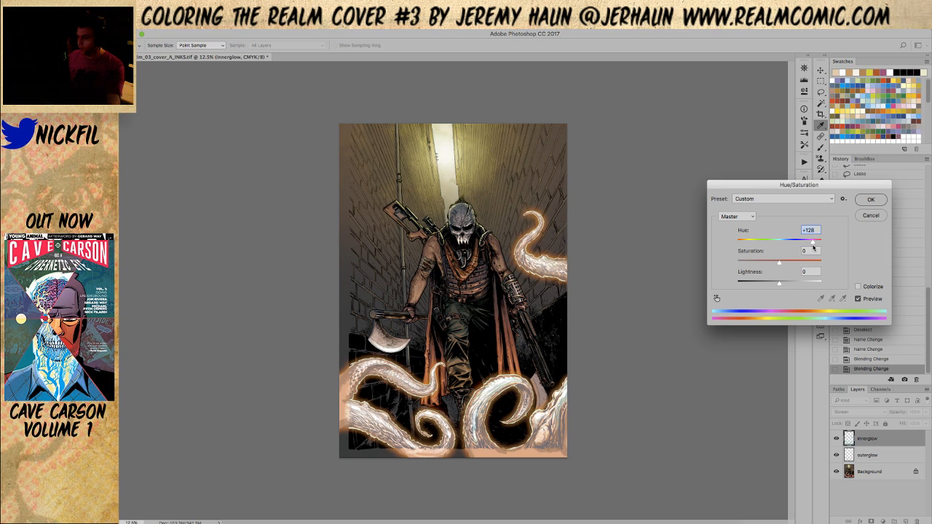
click(873, 199)
key(z)
click(442, 319)
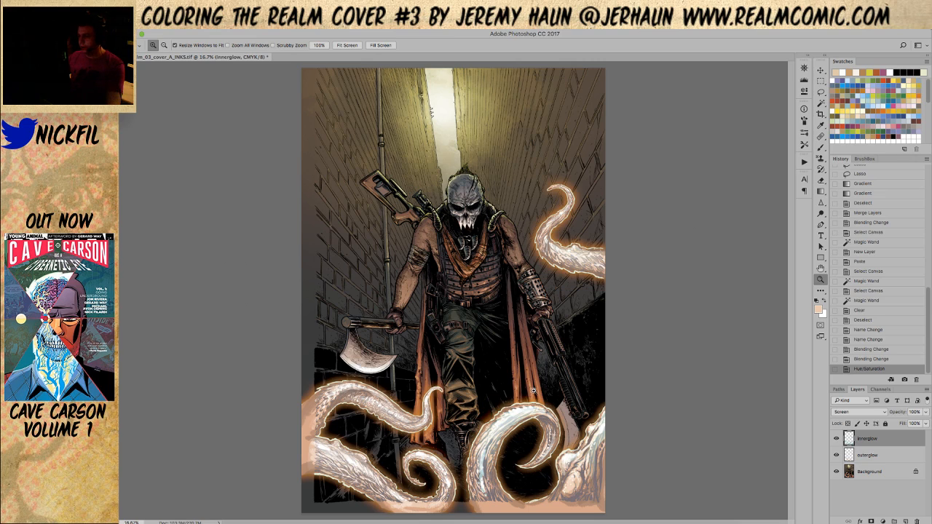
alt+click(531, 415)
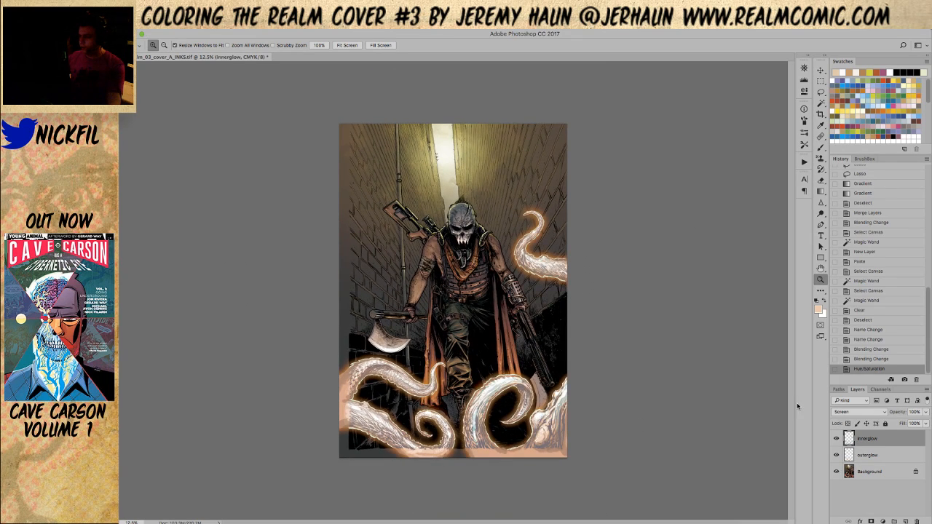
Compare the cover with and without the outerglow layer, and set that layer's opacity to 53%.
click(893, 457)
click(836, 455)
click(836, 456)
click(836, 455)
click(836, 456)
click(836, 455)
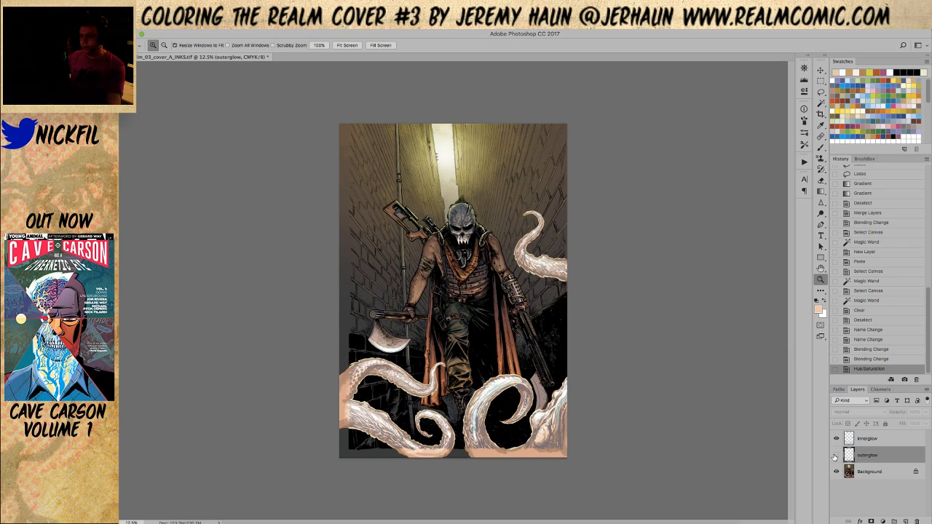
click(836, 455)
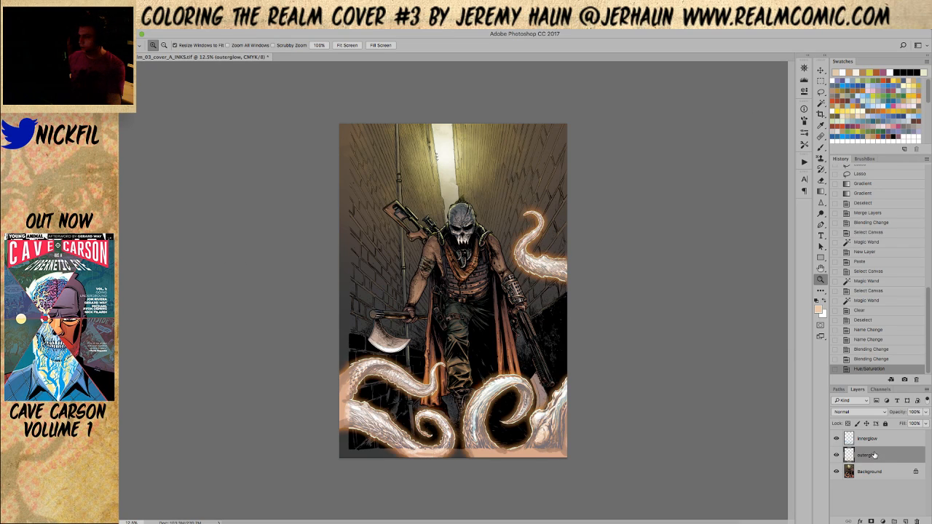
click(927, 412)
drag(908, 423, 907, 423)
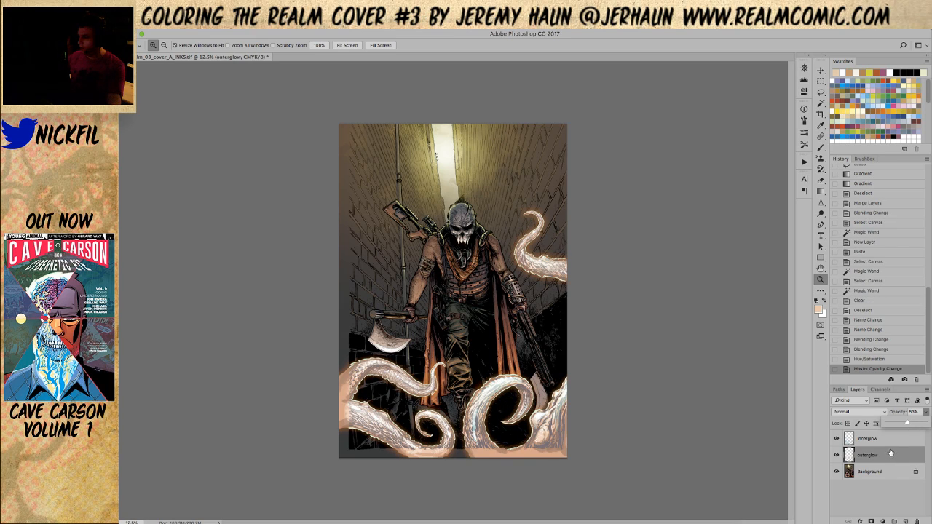
Add a new layer above innerglow and set its blend mode to Screen.
click(891, 439)
click(905, 521)
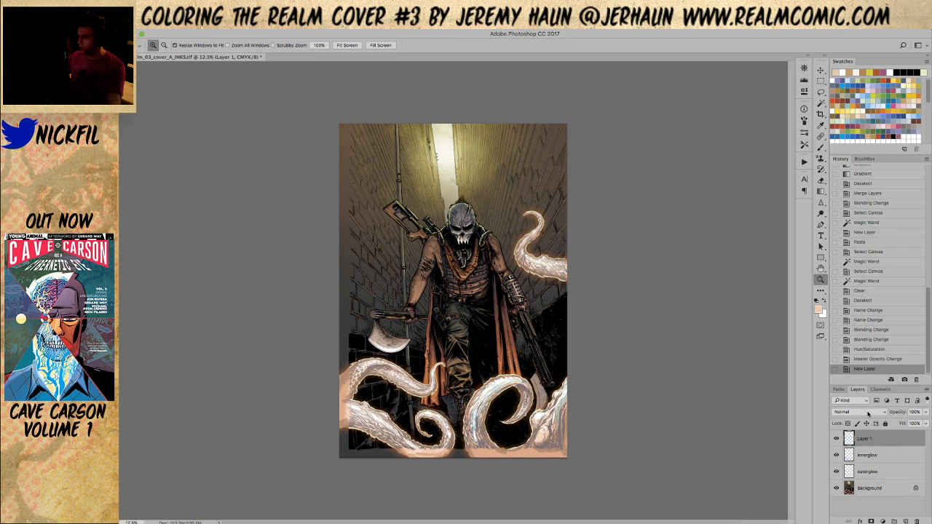
click(868, 413)
click(867, 473)
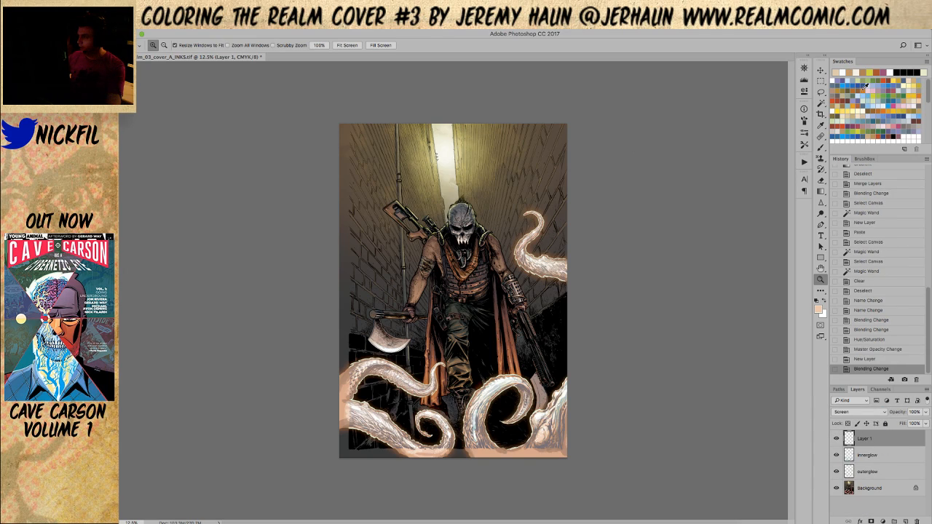
Add small orange radial gradients in Screen mode at 50% opacity around the upper edges of the lower tentacles.
click(858, 104)
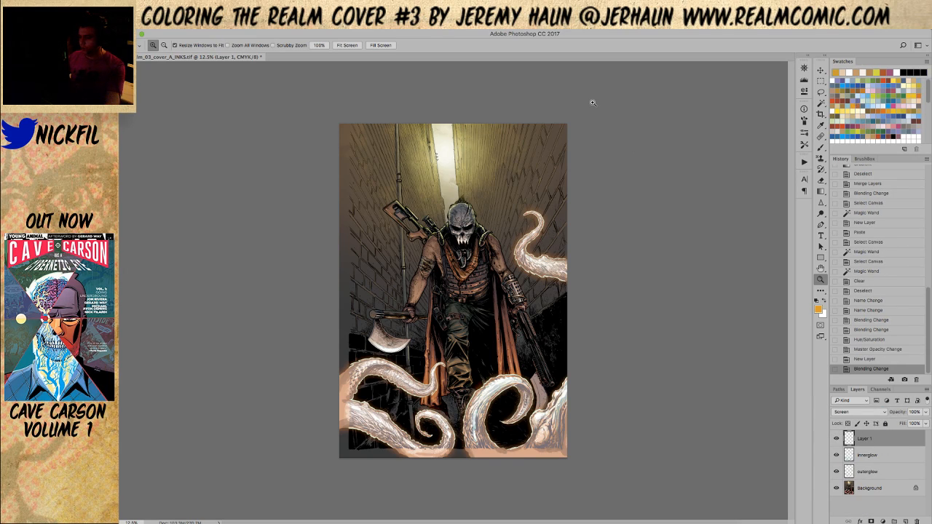
key(g)
drag(494, 380, 495, 342)
drag(520, 380, 520, 357)
drag(539, 412, 540, 380)
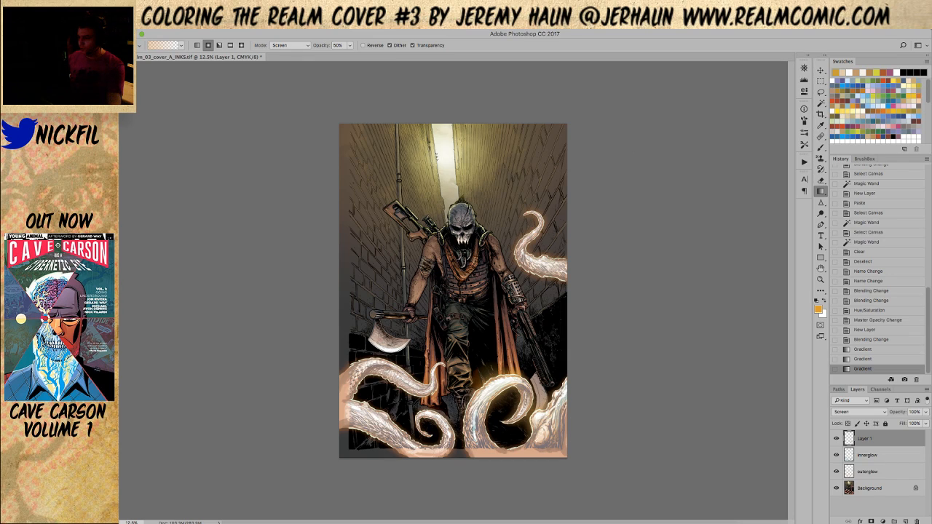
drag(557, 405, 557, 373)
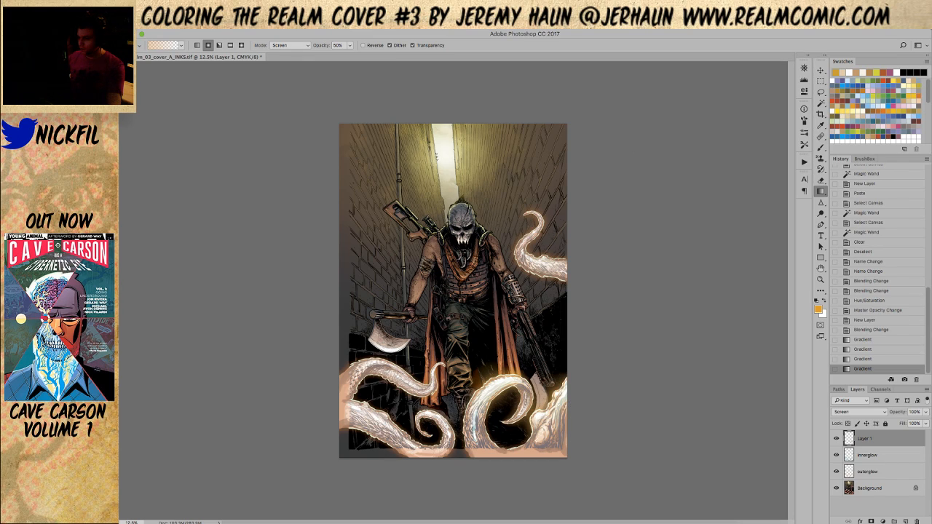
drag(415, 385, 431, 353)
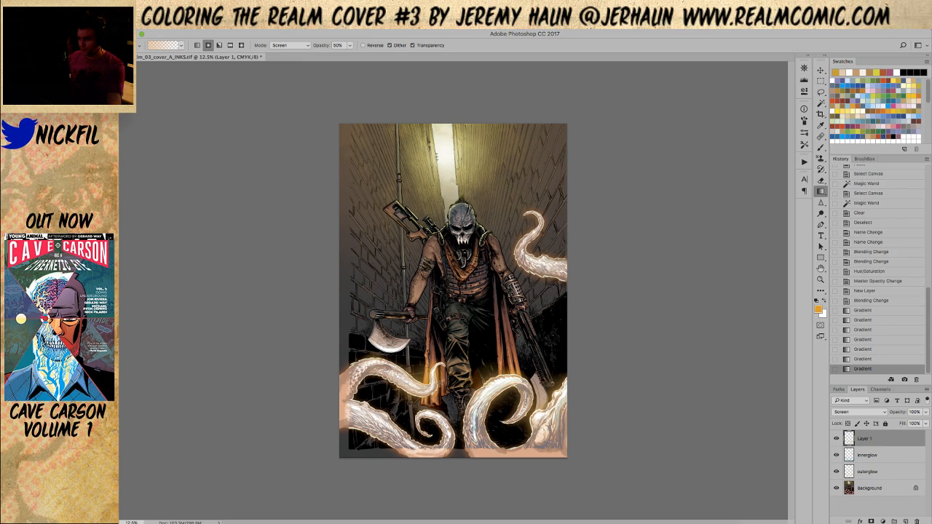
Add more orange radial gradients in Screen mode at 50% opacity around the lower tentacles and the upper tentacle beside the wall.
mouse_move(437, 415)
mouse_down()
mouse_move(430, 404)
mouse_move(451, 408)
mouse_up()
drag(377, 419, 365, 387)
drag(388, 419, 368, 386)
drag(357, 418, 357, 393)
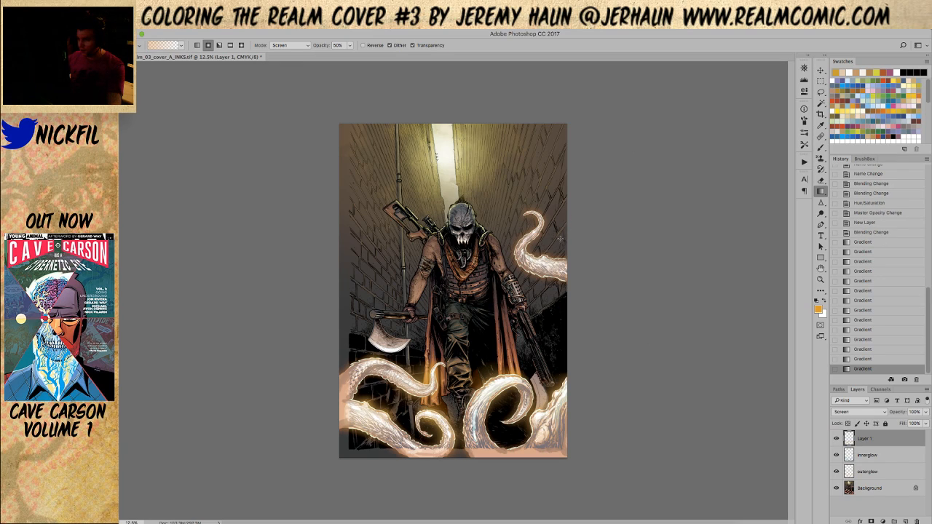
drag(530, 267, 535, 201)
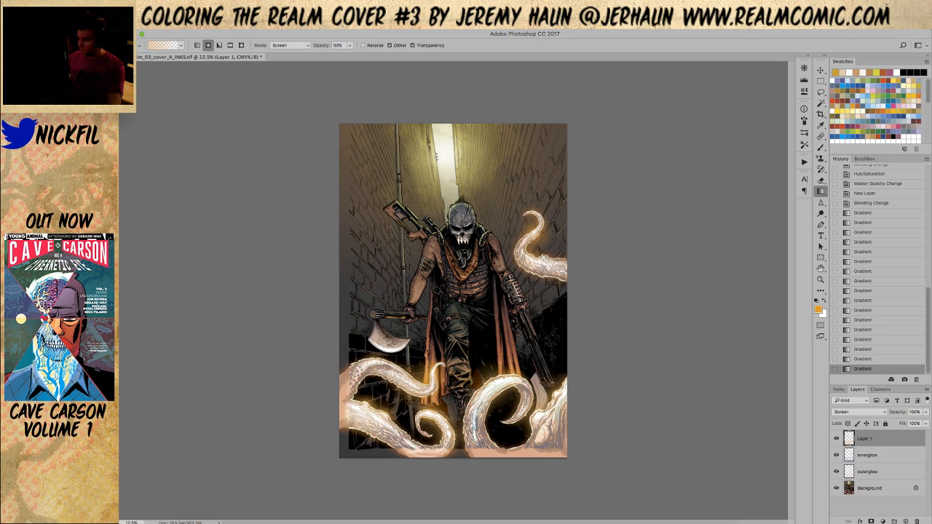
Examine the orange glow around the tentacles at a larger view of the cover.
key(z)
click(571, 272)
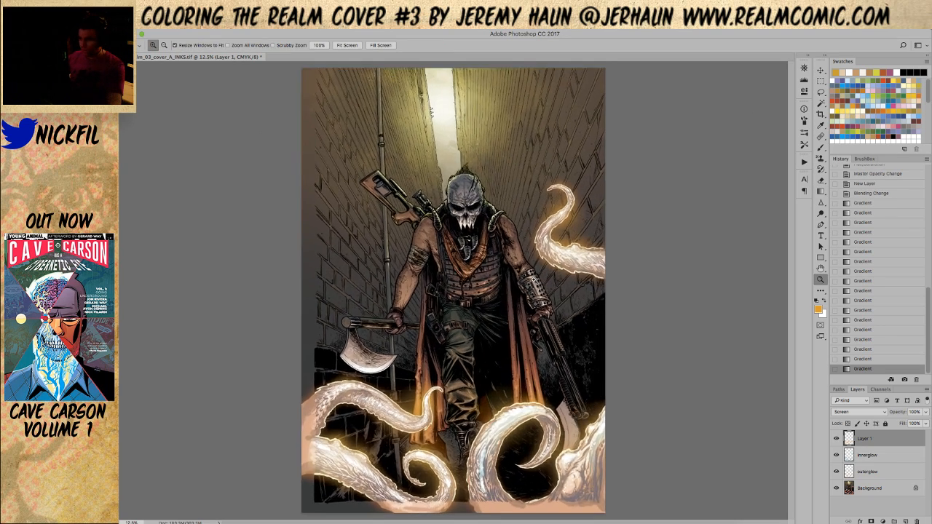
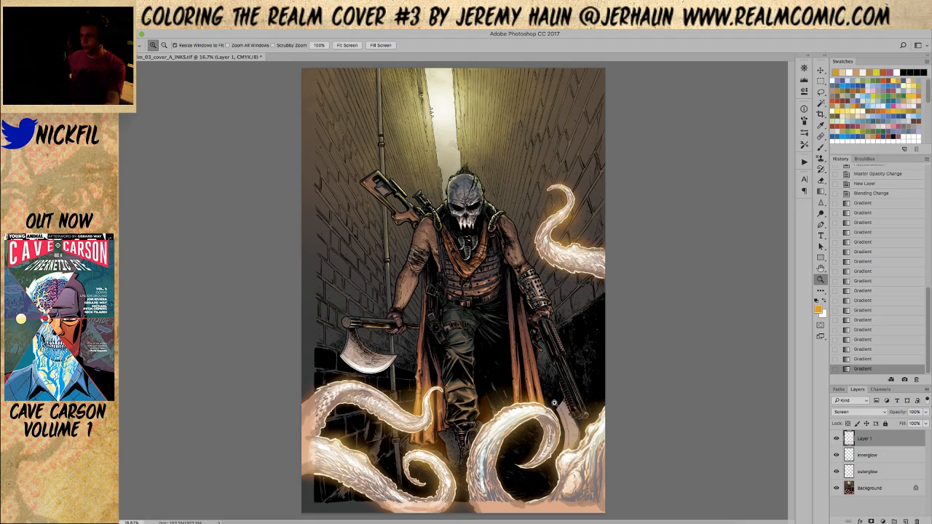
click(506, 343)
drag(505, 425, 516, 302)
alt+click(478, 318)
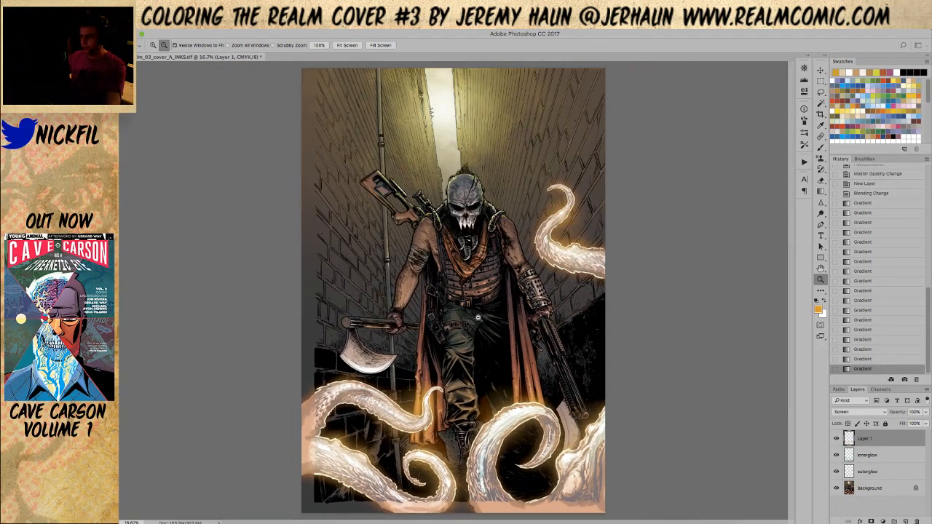
alt+click(504, 291)
click(504, 386)
key(g)
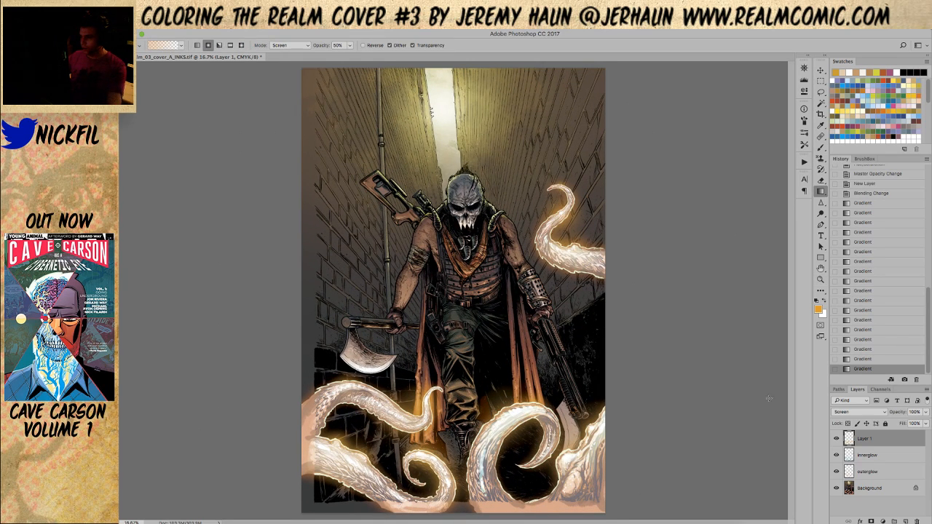
Rename the glow gradient layer as beast glow.
double_click(864, 439)
text(boost glo)
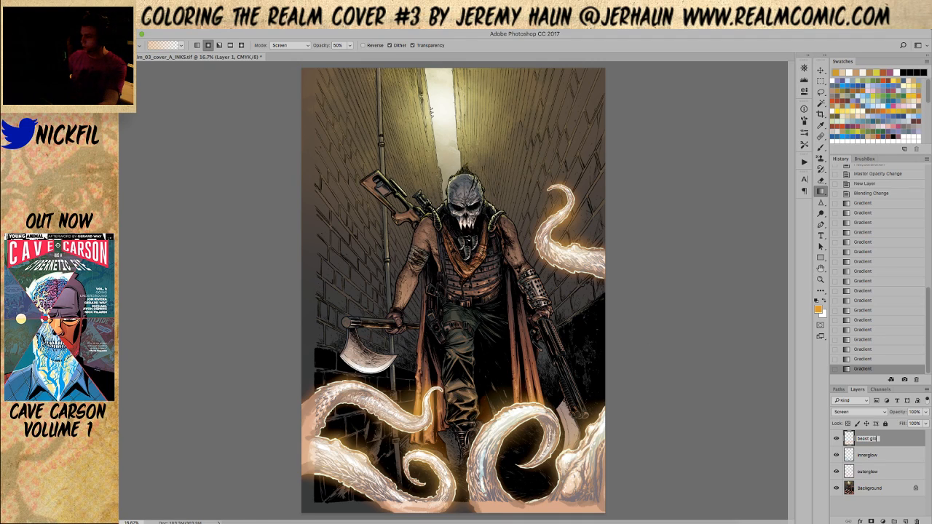
key(Return)
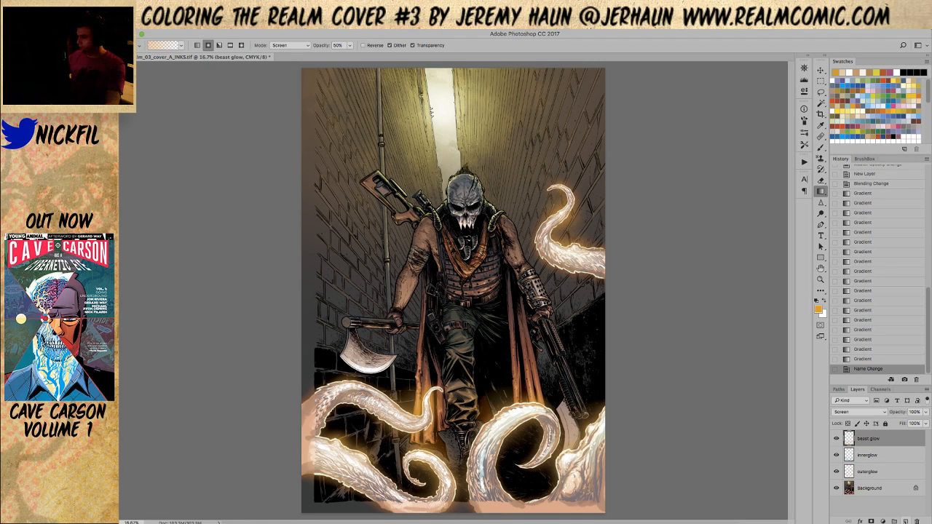
Add a new layer above beast glow and set its blend mode to Screen.
click(905, 521)
click(863, 413)
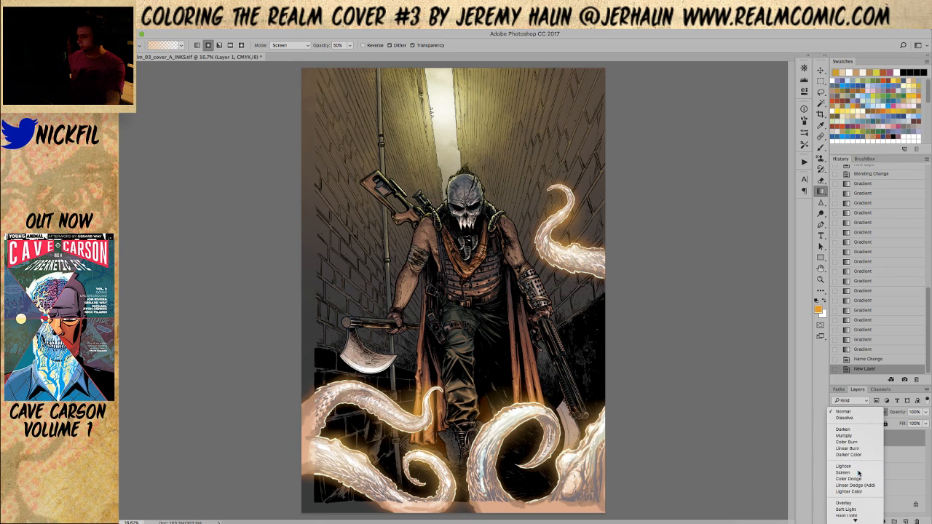
click(860, 471)
Undo a 50% gradient on the axe and add a small orange radial gradient at 100% opacity on the blade's lower edge.
drag(368, 370, 370, 331)
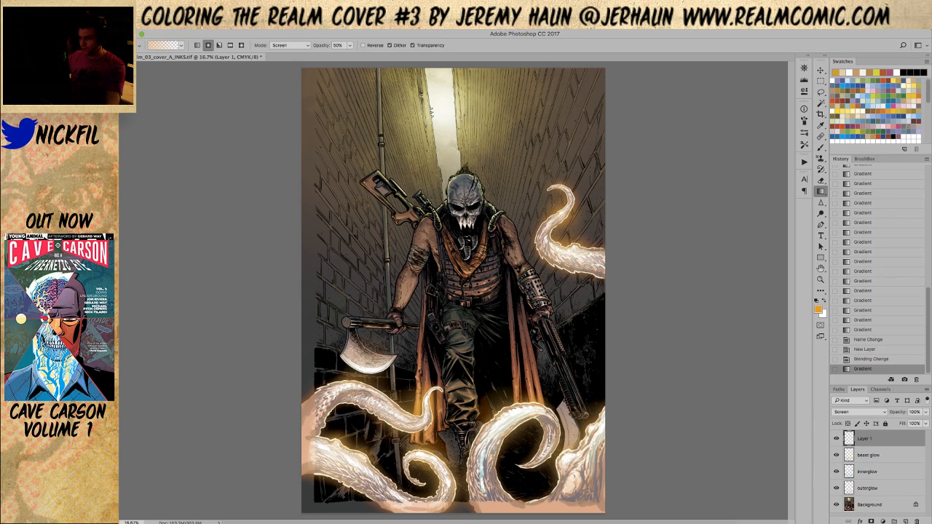
key(super+z)
key(0)
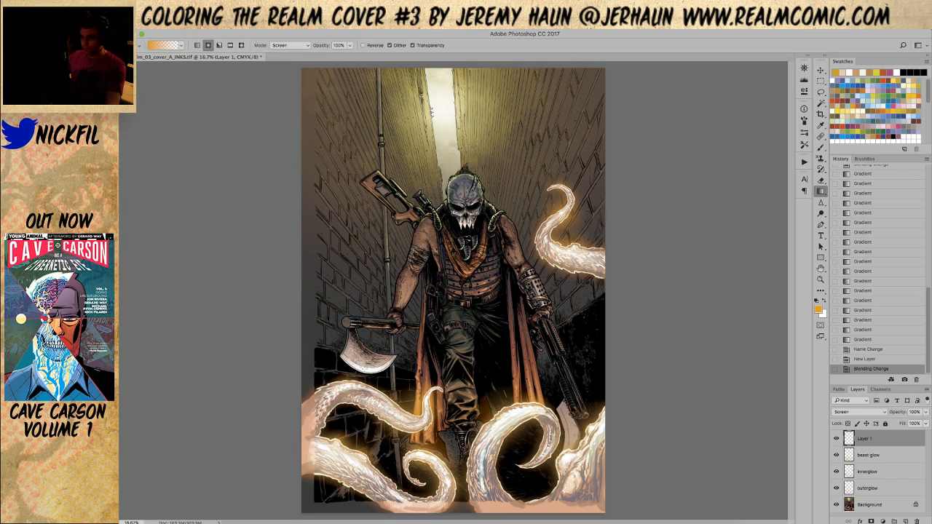
drag(365, 369, 371, 368)
Choose the 367 px star-shaped sparkle brush from the brush presets for painting on the axe blade.
key(z)
key(r)
drag(463, 397, 471, 329)
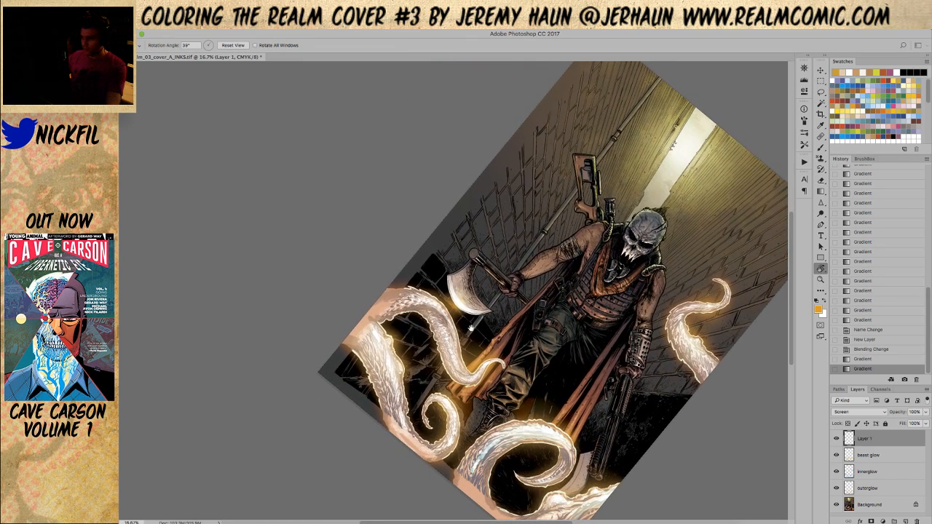
click(822, 148)
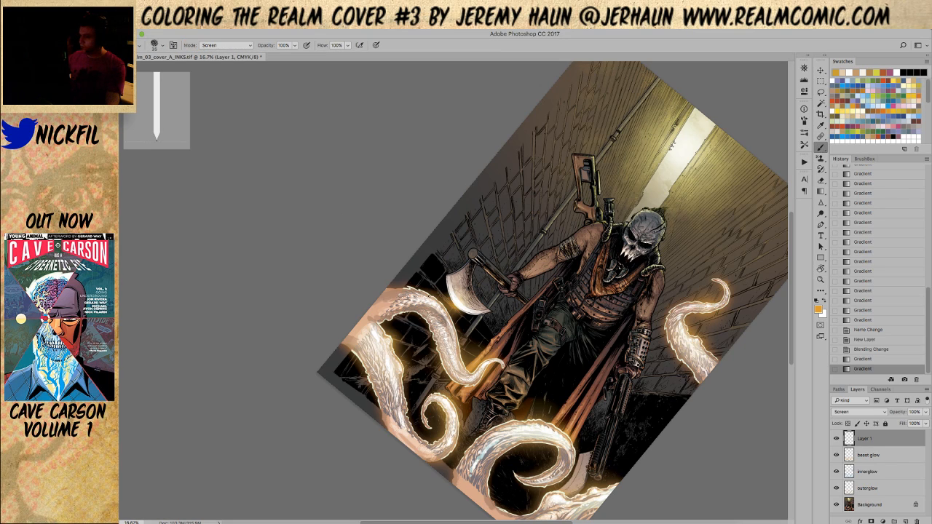
right_click(517, 287)
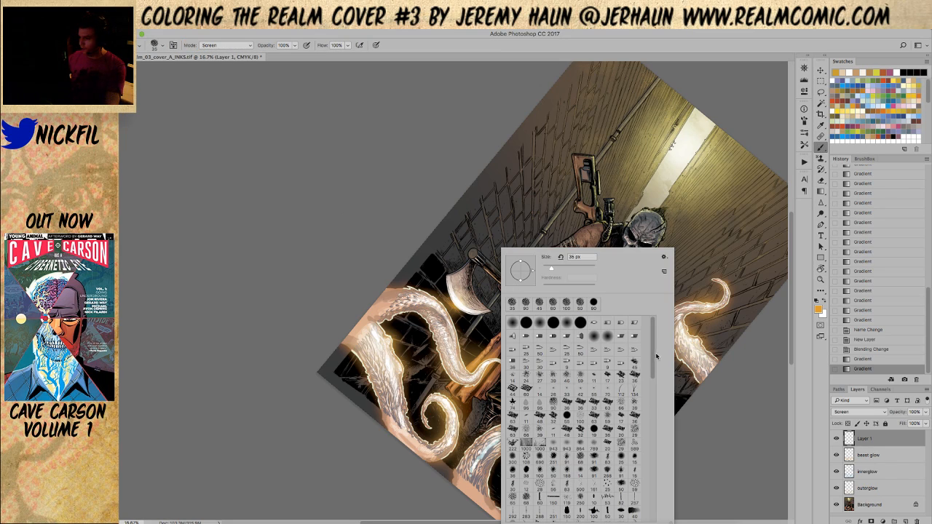
scroll(653, 396, down, 3)
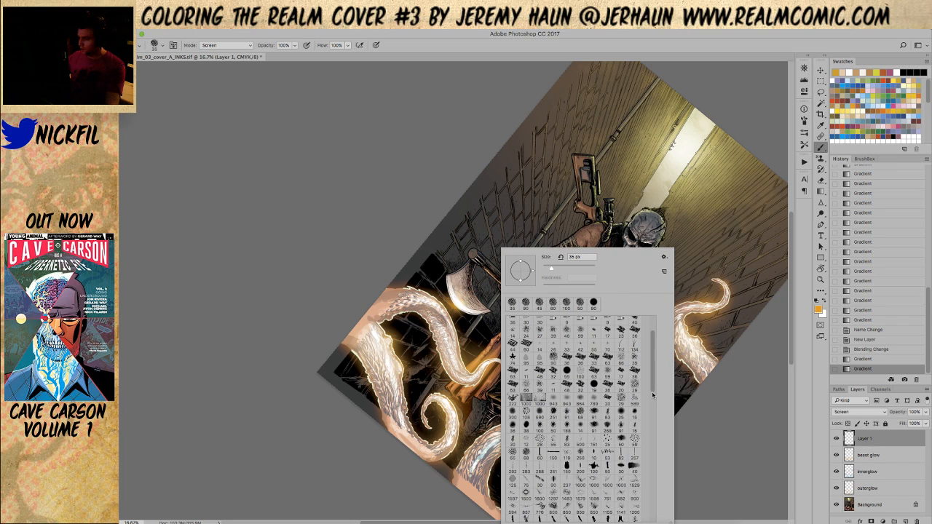
scroll(653, 417, down, 5)
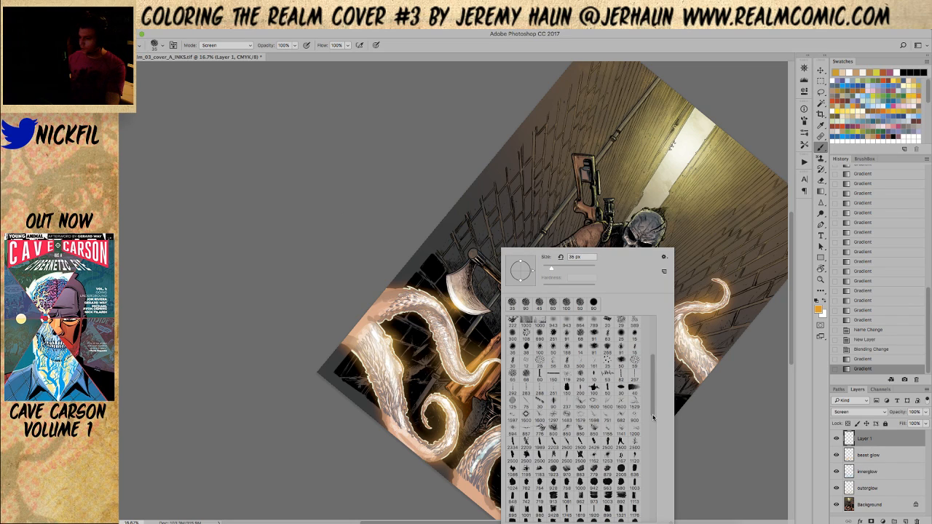
scroll(653, 440, down, 4)
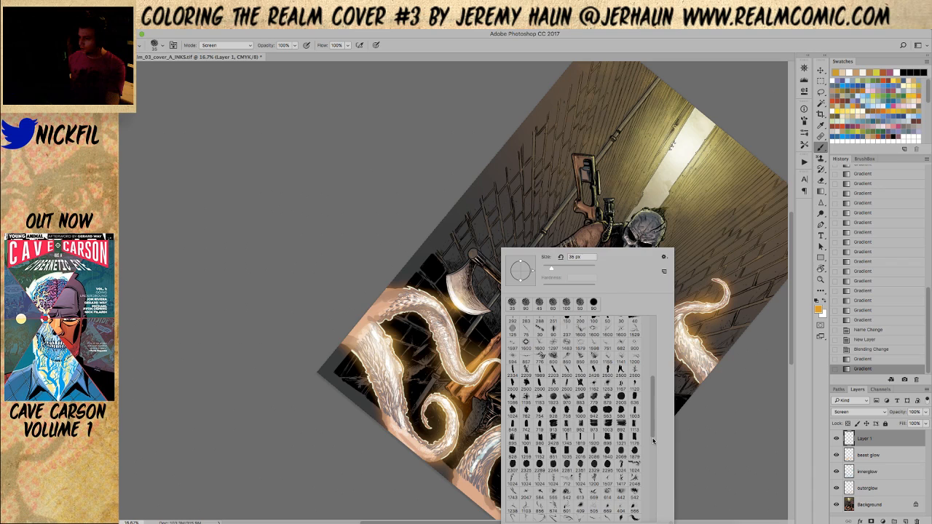
scroll(653, 441, down, 4)
scroll(653, 456, down, 3)
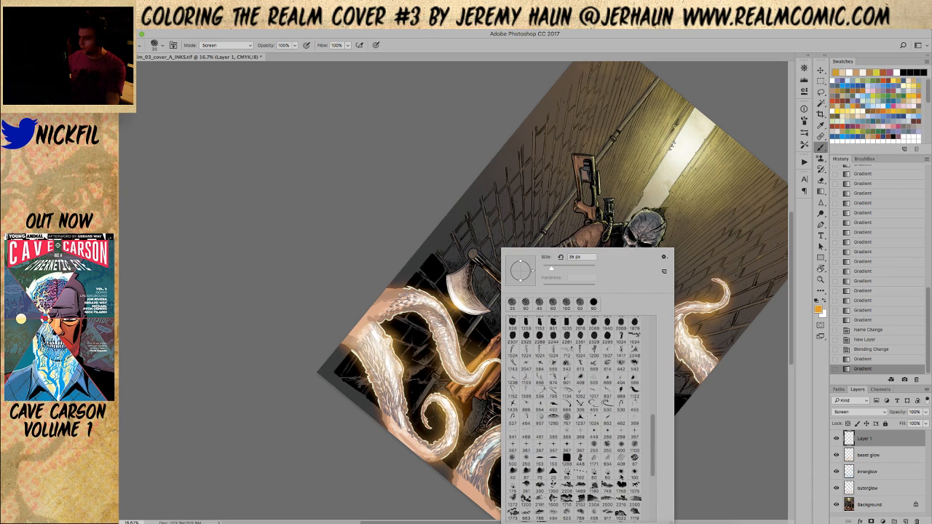
scroll(618, 471, down, 2)
scroll(616, 451, up, 5)
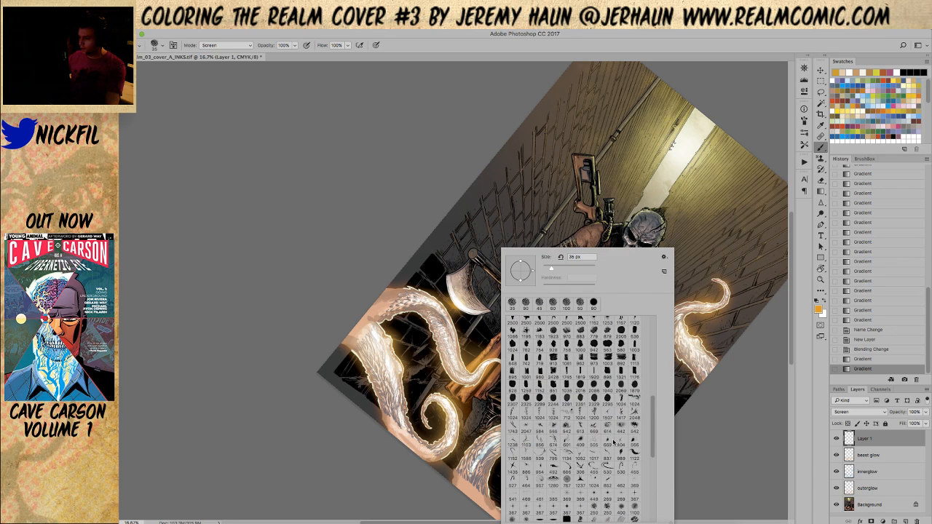
scroll(614, 448, down, 3)
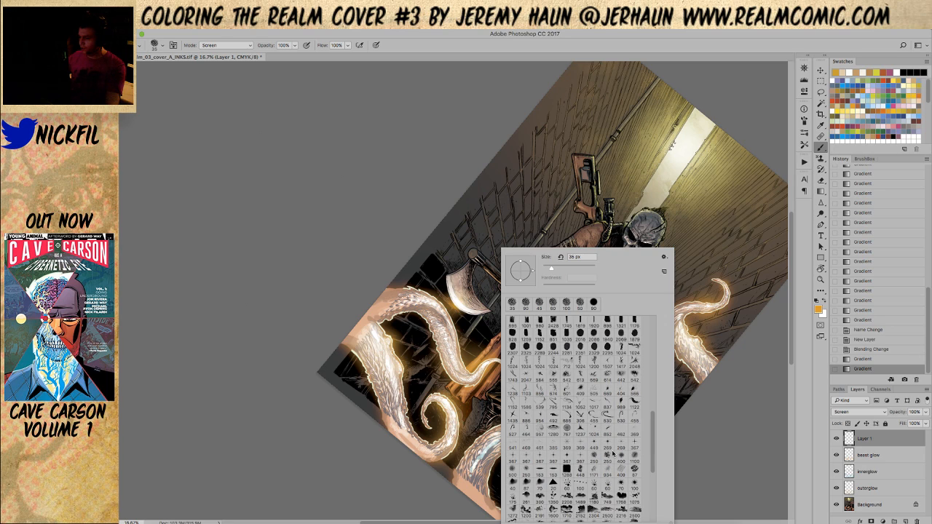
click(539, 455)
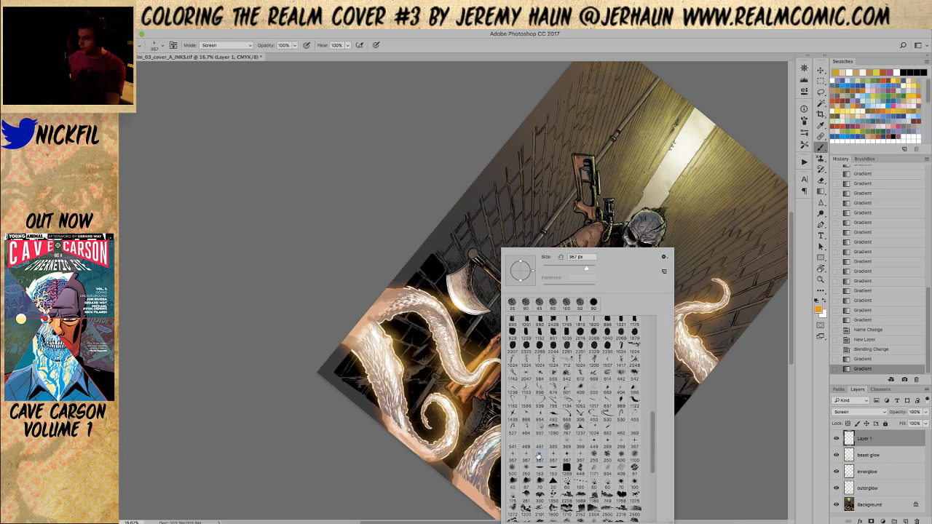
click(774, 447)
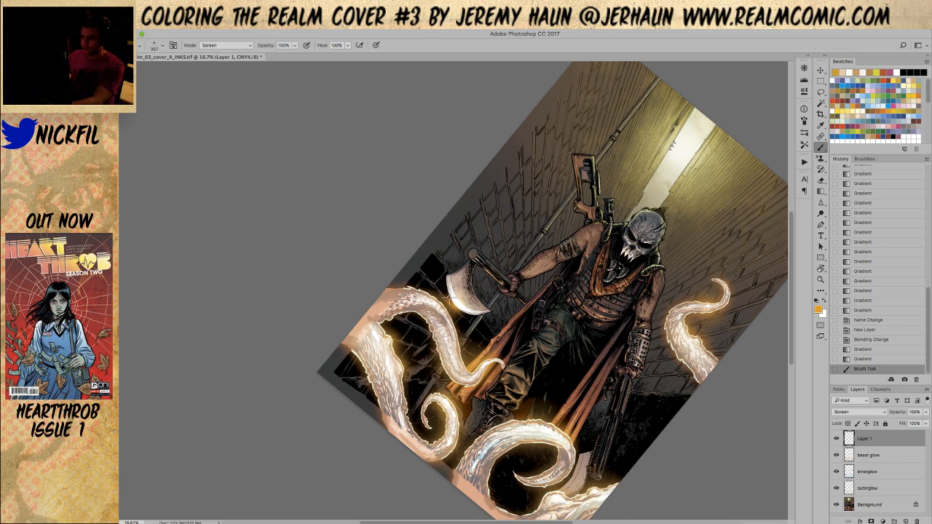
Stamp orange sparkles over the glowing spot on the axe blade's edge, reducing the brush to 300 px for the last one.
key(bracketright)
key(bracketright)
key(bracketright)
key(bracketright)
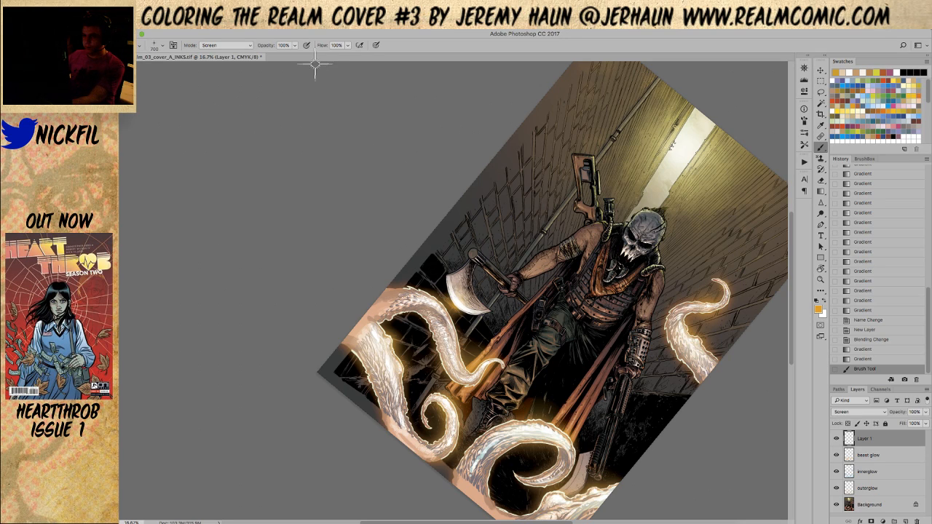
key(bracketleft)
key(bracketleft)
click(459, 301)
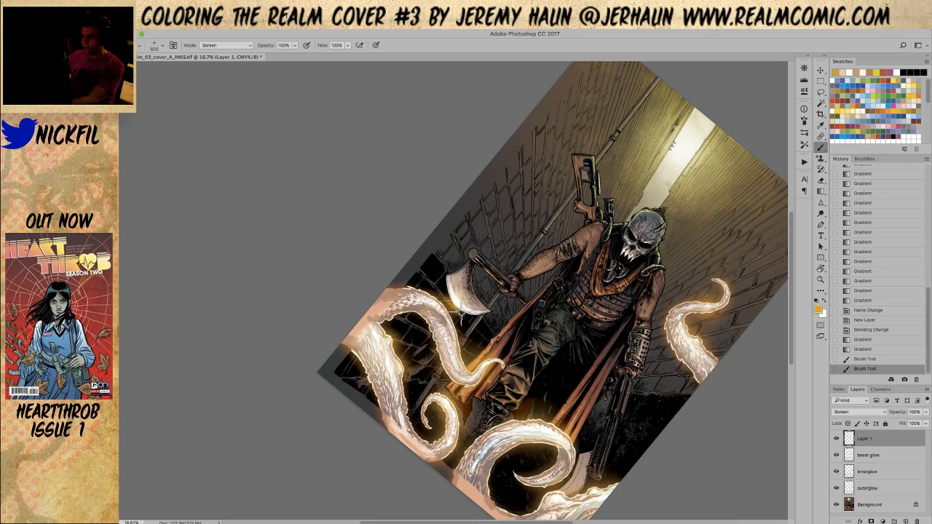
click(459, 302)
key(bracketleft)
key(bracketleft)
click(459, 302)
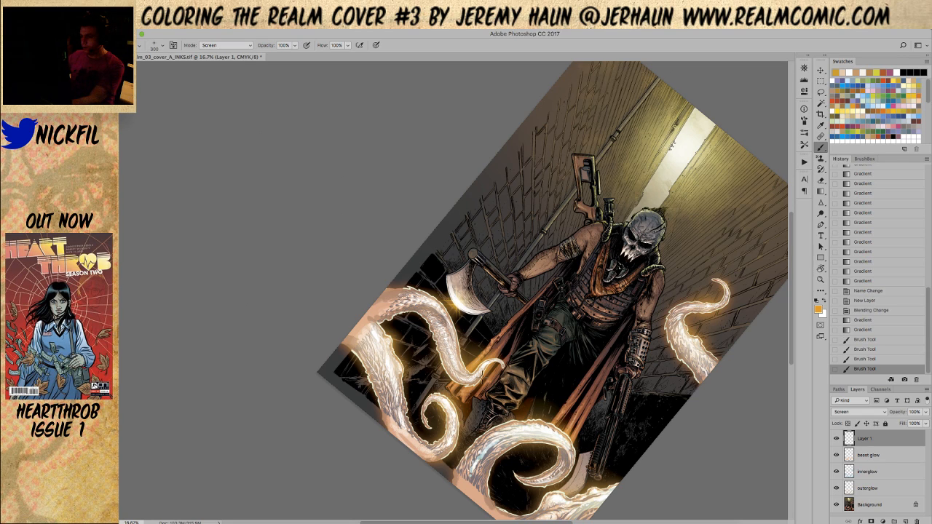
Return the canvas to its upright orientation and set the axe sparkle layer's opacity to 80%.
key(r)
drag(673, 320, 645, 184)
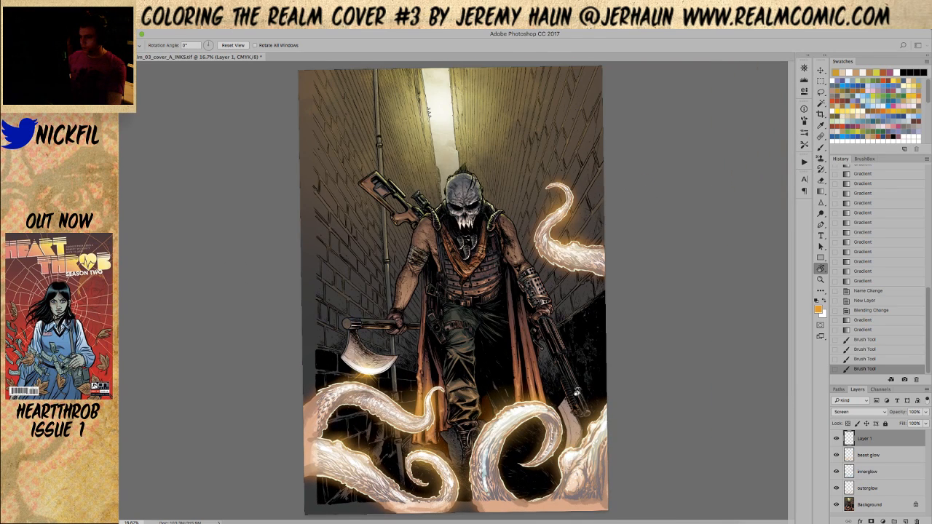
key(z)
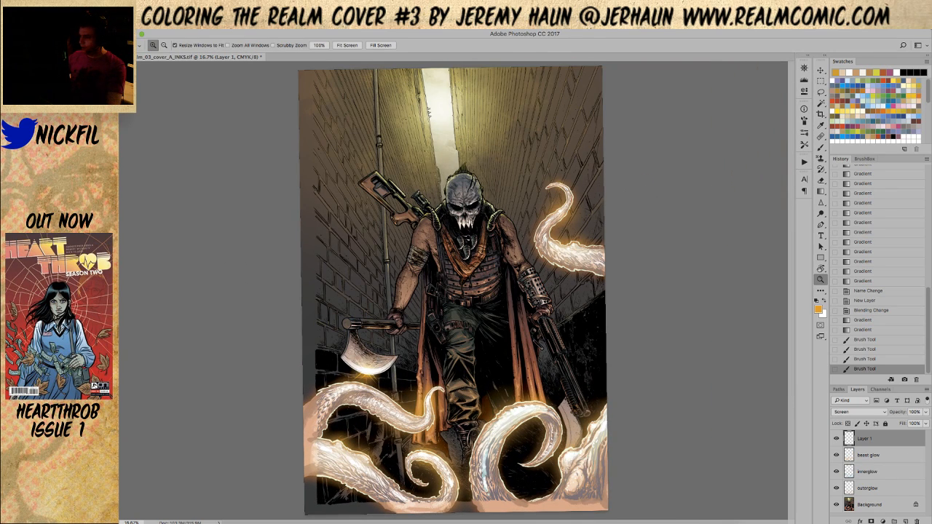
click(925, 412)
drag(925, 423, 918, 423)
key(r)
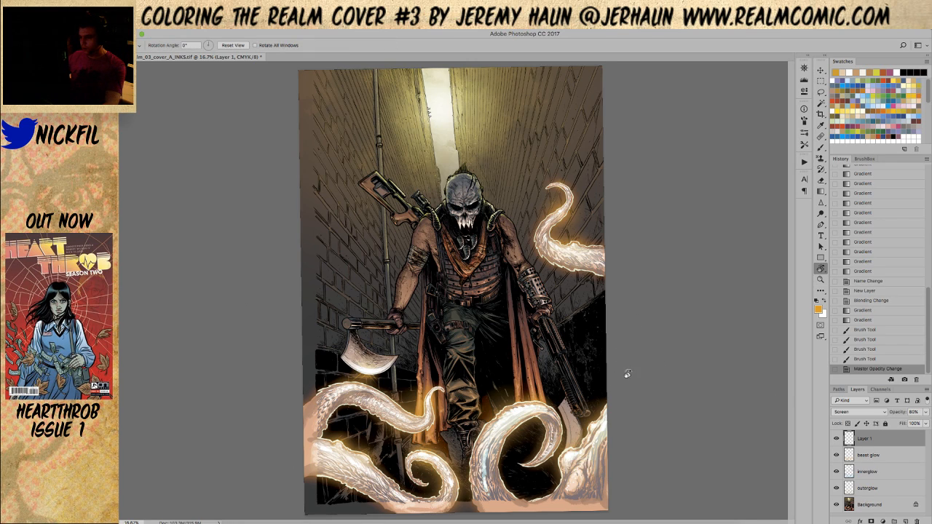
drag(624, 376, 627, 373)
key(z)
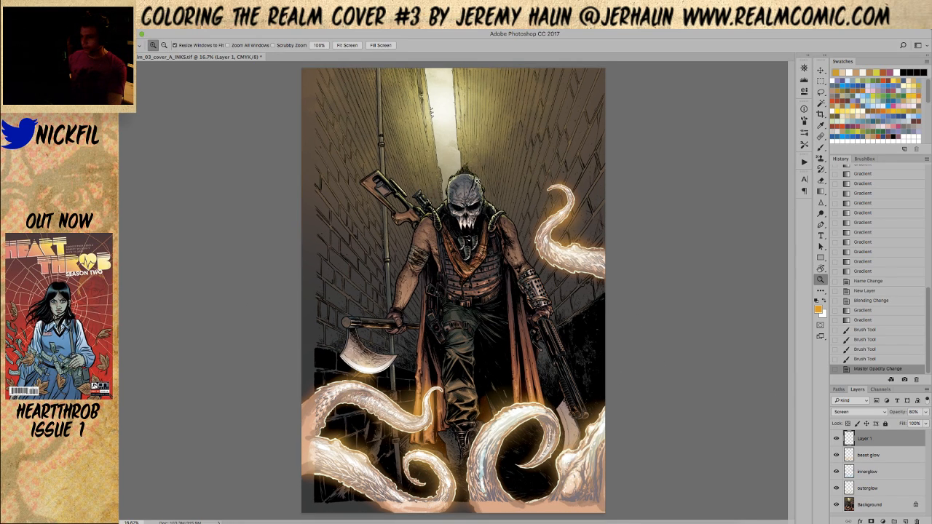
Try a yellow radial gradient in Screen mode over the bright gap between the walls, and undo it.
click(482, 192)
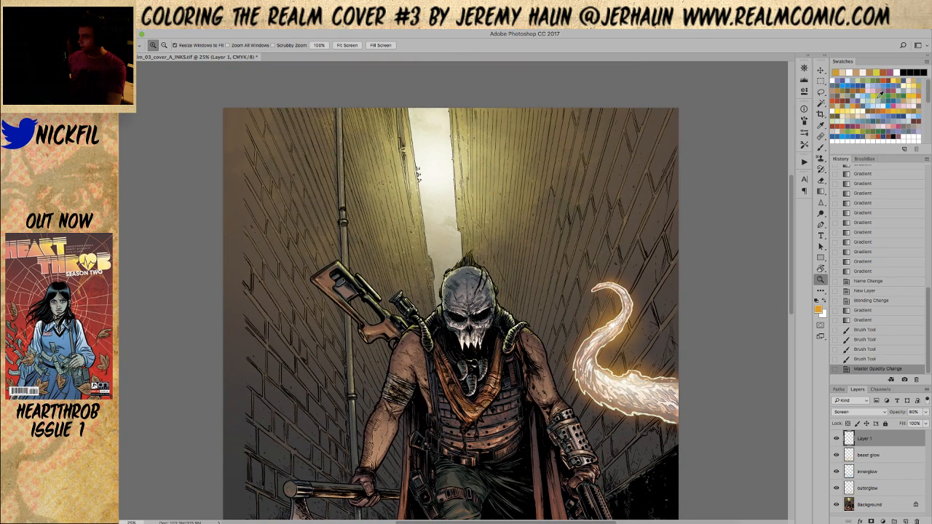
click(875, 93)
key(g)
drag(434, 168, 477, 356)
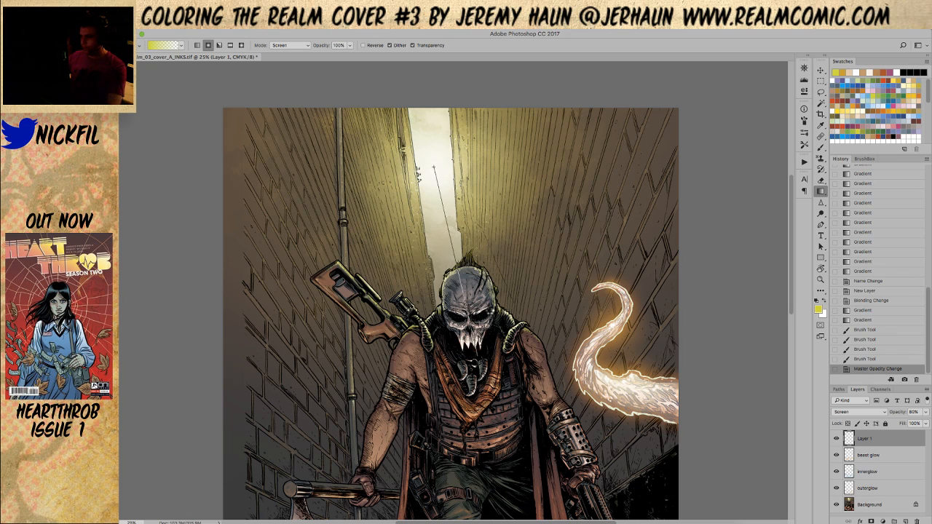
drag(461, 260, 460, 260)
key(ctrl+z)
drag(437, 173, 451, 300)
key(z)
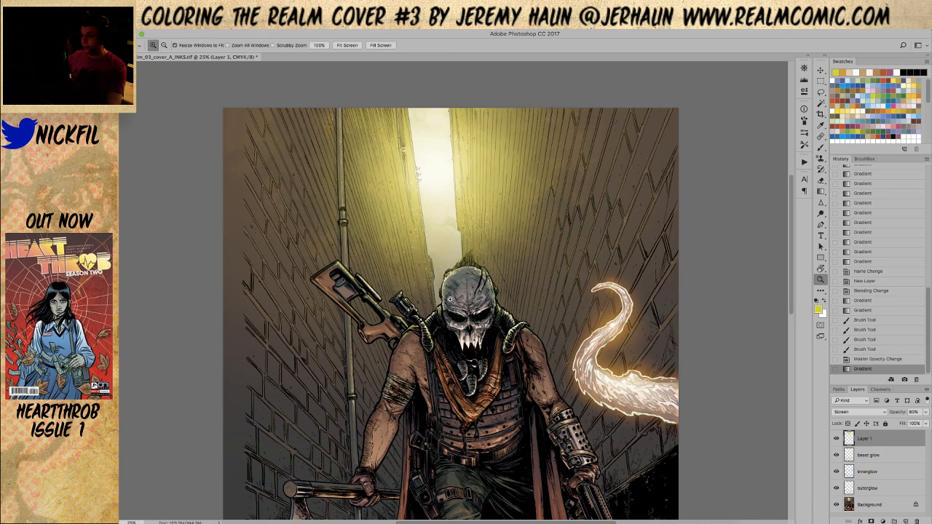
alt+click(450, 300)
key(ctrl+z)
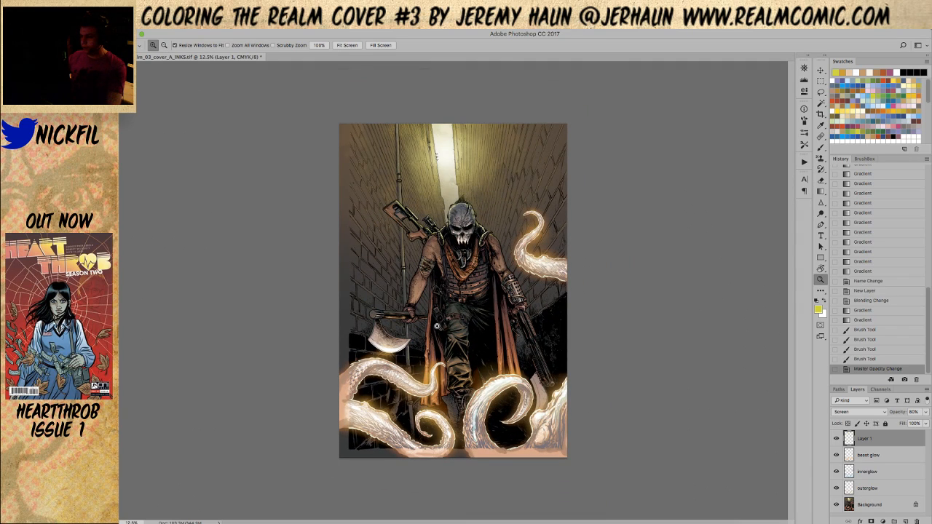
Set the axe sparkle layer's opacity to 100%.
key(l)
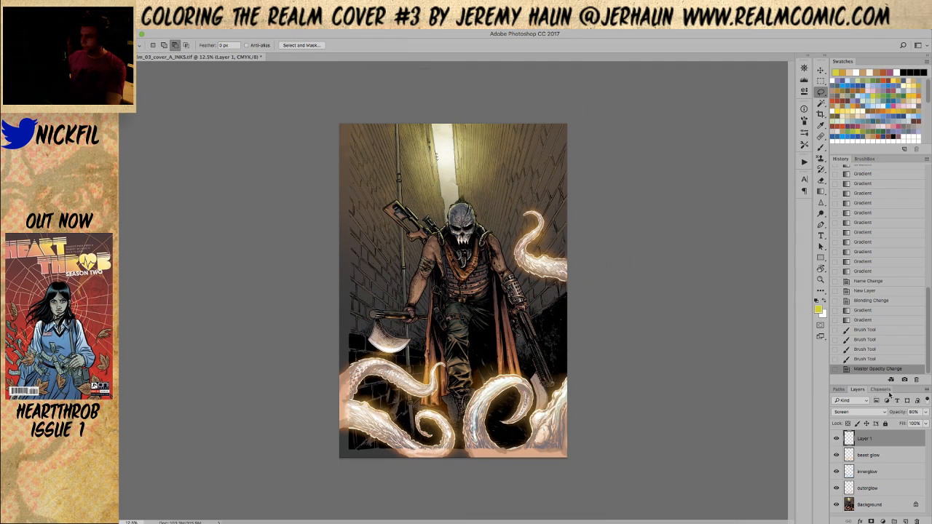
click(926, 413)
click(929, 423)
click(899, 443)
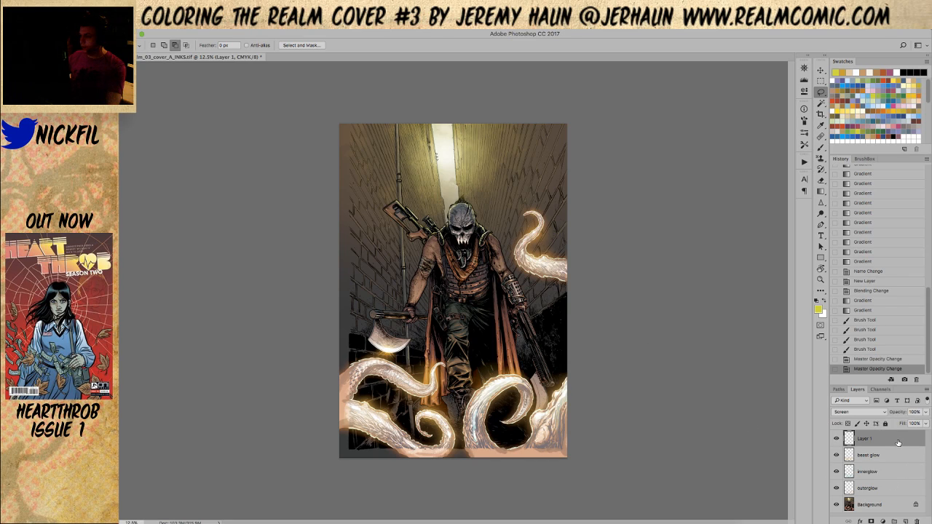
Rename the axe sparkle layer as "axe glow".
double_click(863, 440)
text(pxo glow)
key(Return)
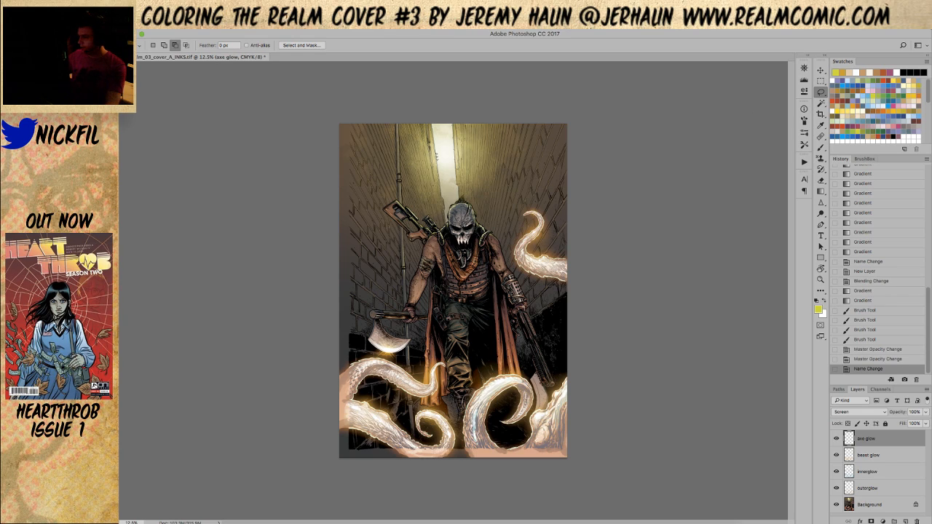
Add a new layer in Screen mode and draw a yellow radial gradient over the bright gap between the walls.
click(906, 522)
click(860, 412)
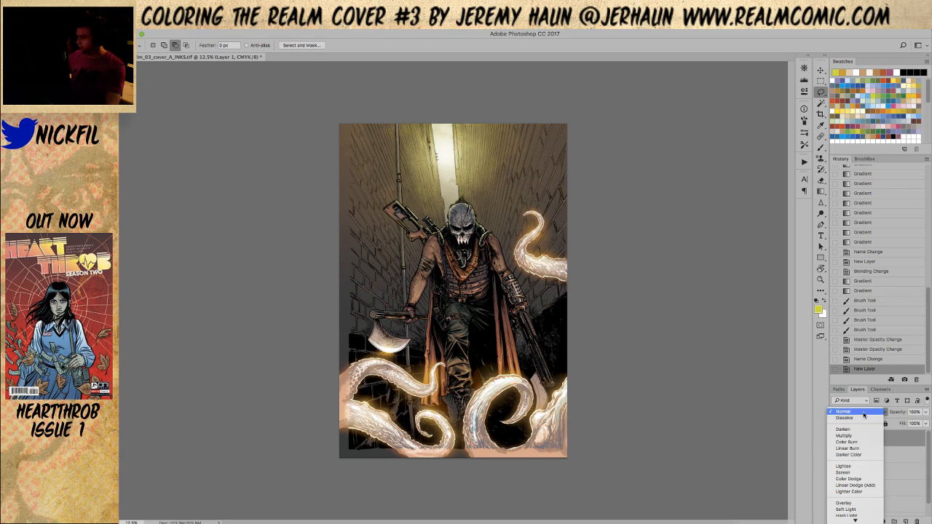
click(848, 475)
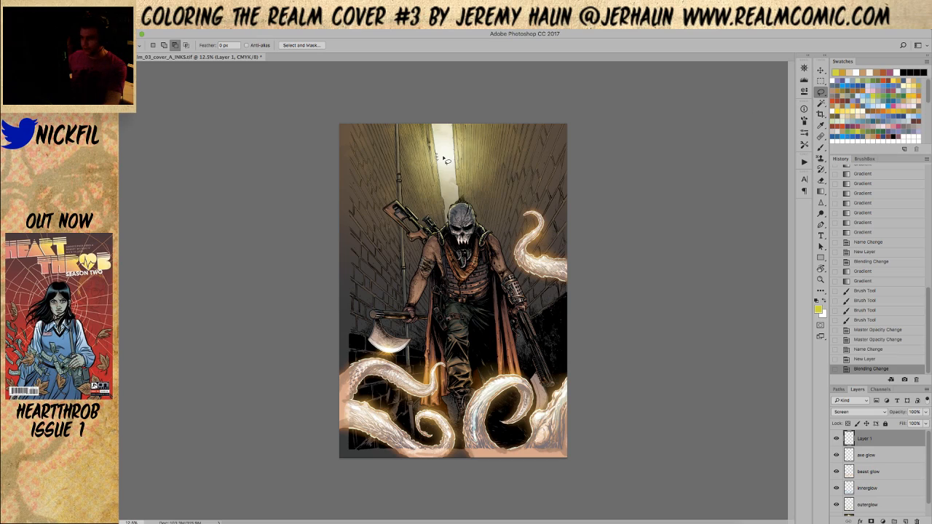
key(g)
drag(446, 161, 446, 61)
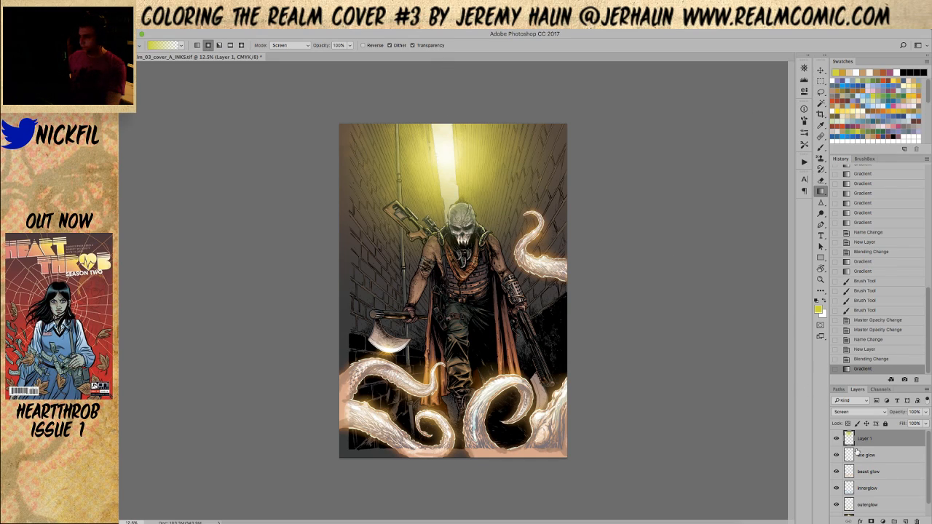
Lower the yellow gradient layer's opacity to 76% and reduce its saturation by 63.
click(859, 413)
click(859, 411)
drag(927, 415, 915, 423)
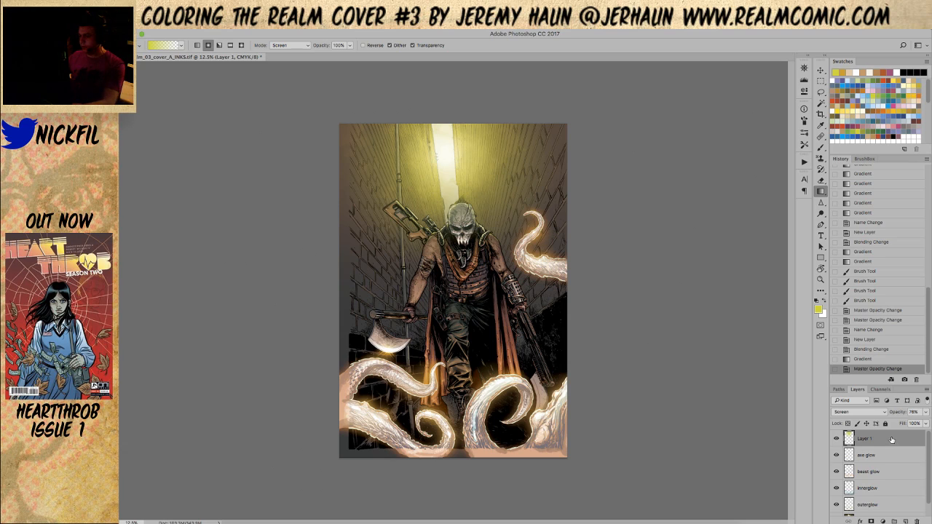
key(ctrl+u)
click(753, 260)
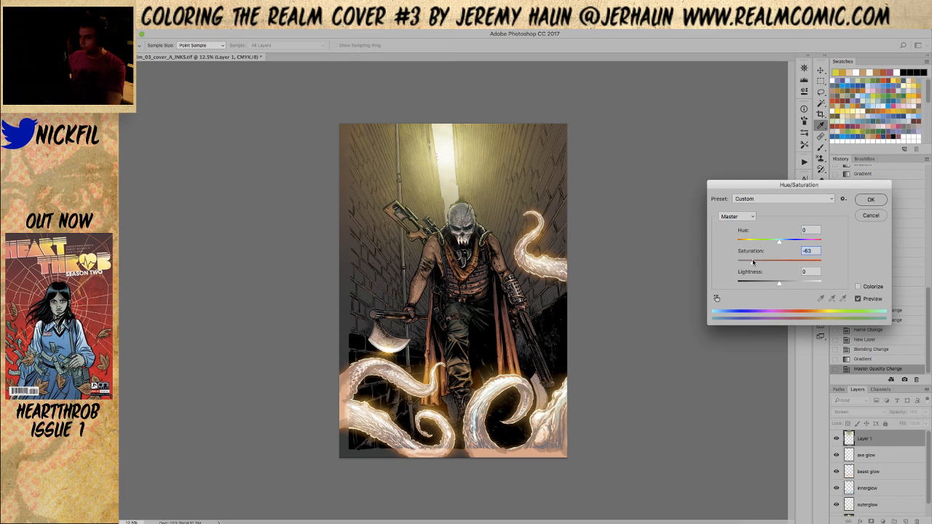
key(Return)
Sample a pale cream color from the glowing tentacle and choose the 2500 px speckle brush preset.
key(z)
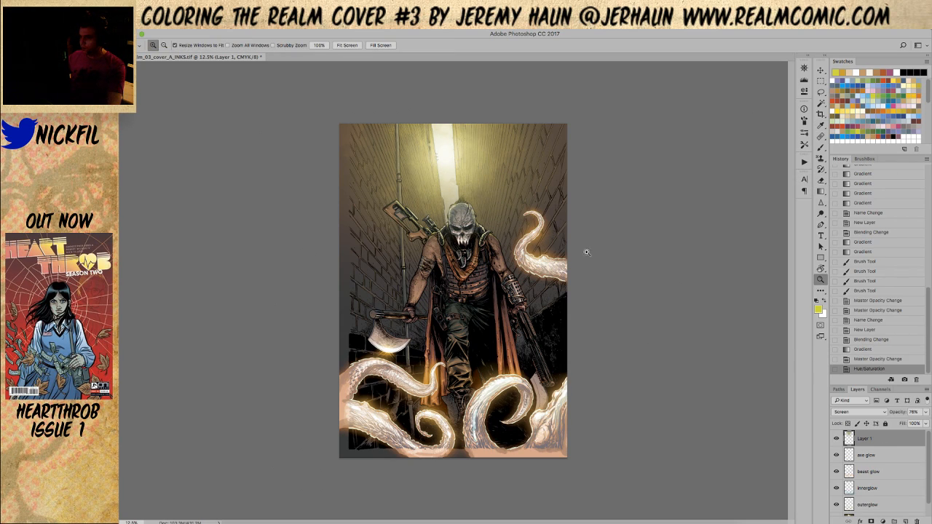
click(453, 273)
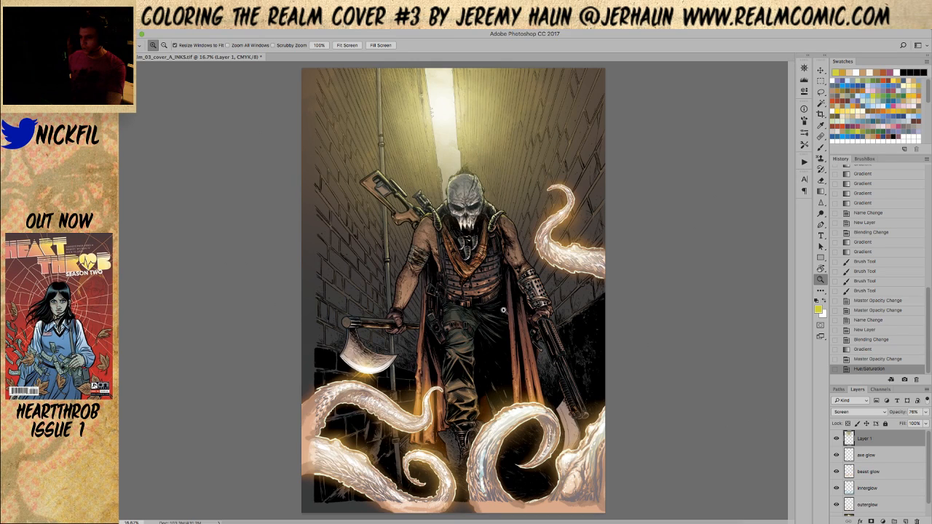
alt+click(504, 311)
key(b)
alt+click(490, 380)
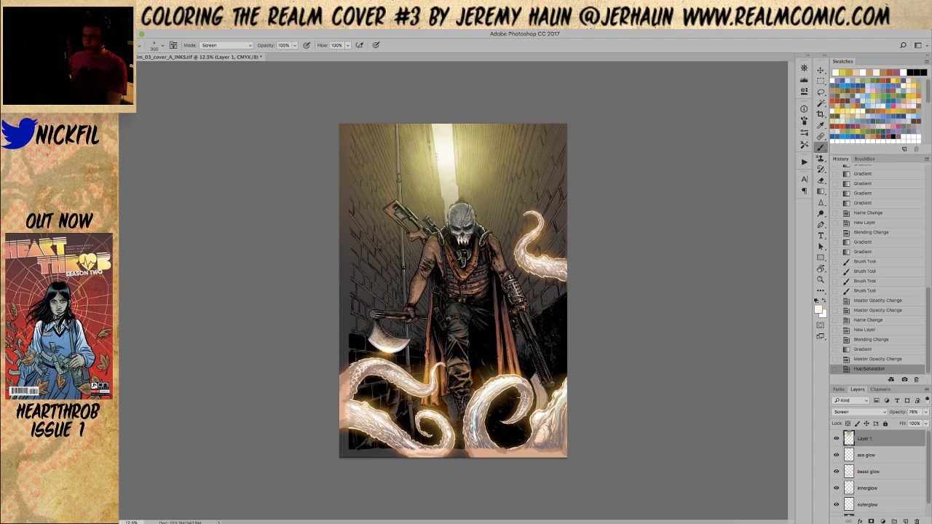
key(shift+b)
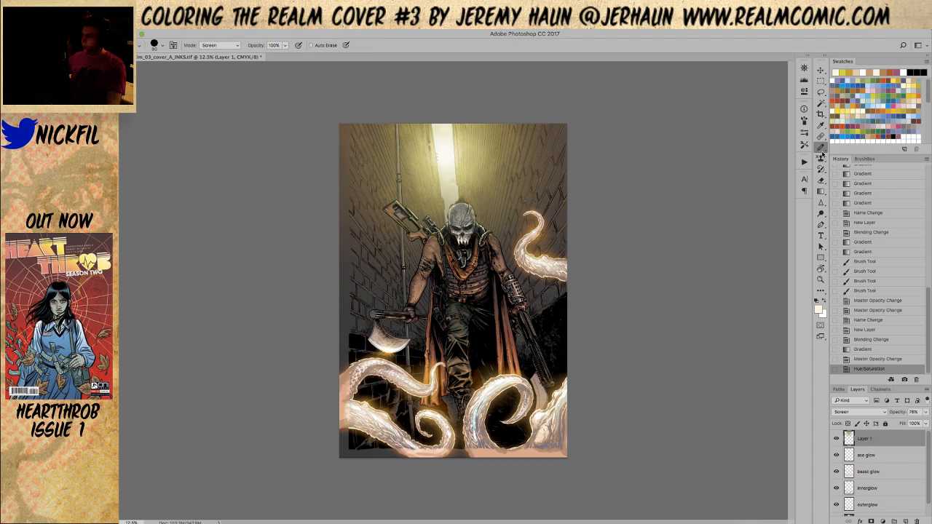
key(shift+b)
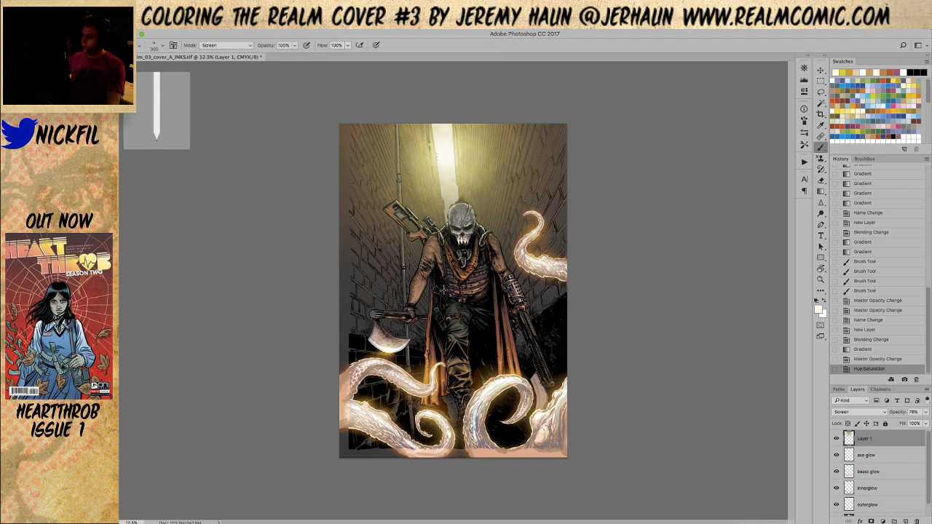
right_click(470, 238)
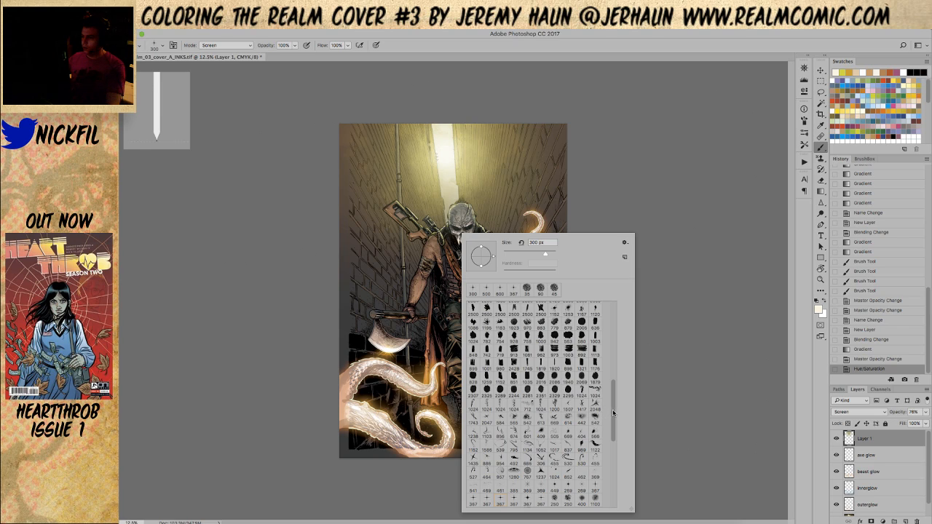
drag(613, 426, 614, 452)
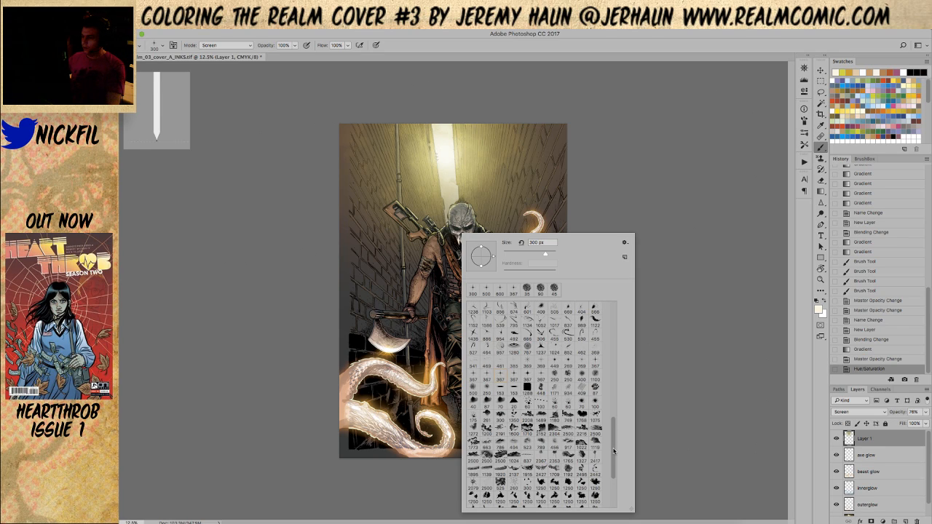
scroll(614, 459, down, 2)
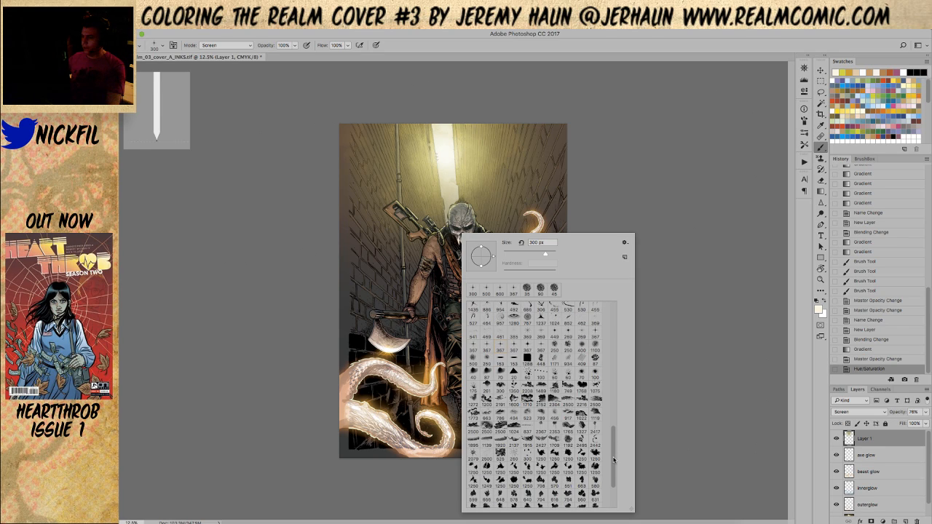
click(490, 457)
click(711, 440)
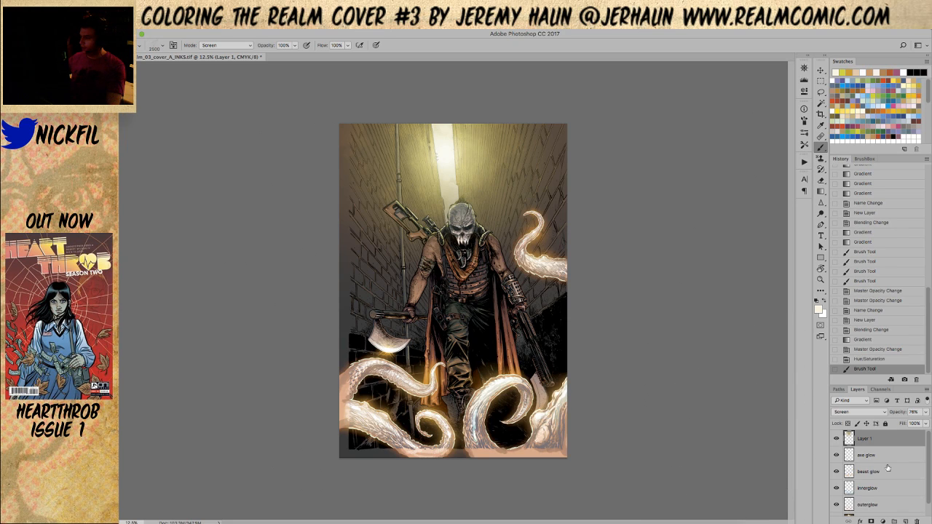
Add a new layer and scatter cream specks over the lower part of the cover and around the tentacles, enlarging the brush to 2900 px.
click(905, 521)
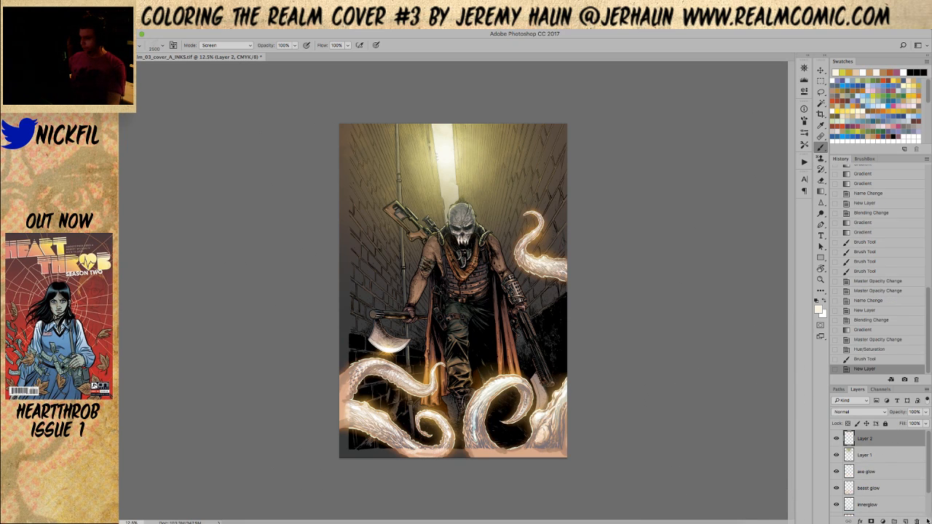
mouse_move(342, 408)
mouse_down()
mouse_move(335, 434)
mouse_move(370, 464)
mouse_up()
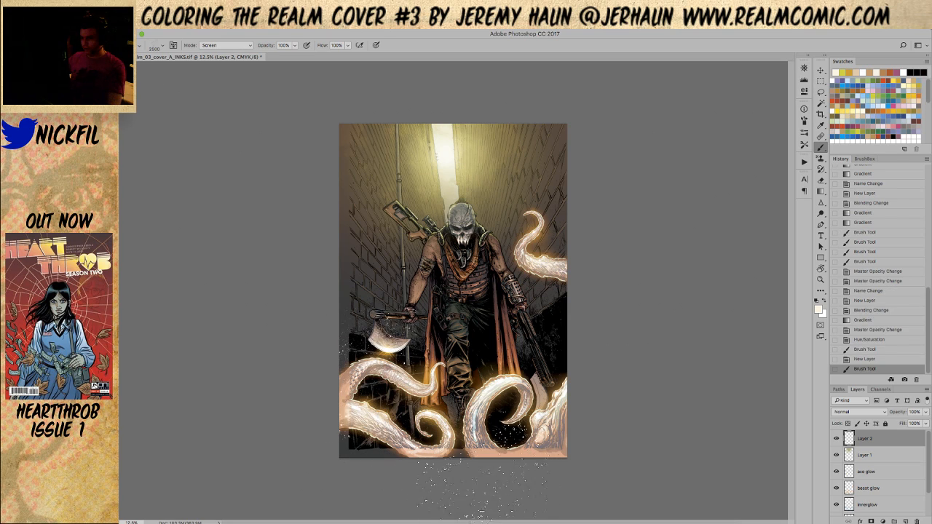
key(bracketright)
key(bracketright)
key(bracketright)
key(bracketright)
click(361, 395)
click(630, 436)
click(630, 408)
click(648, 306)
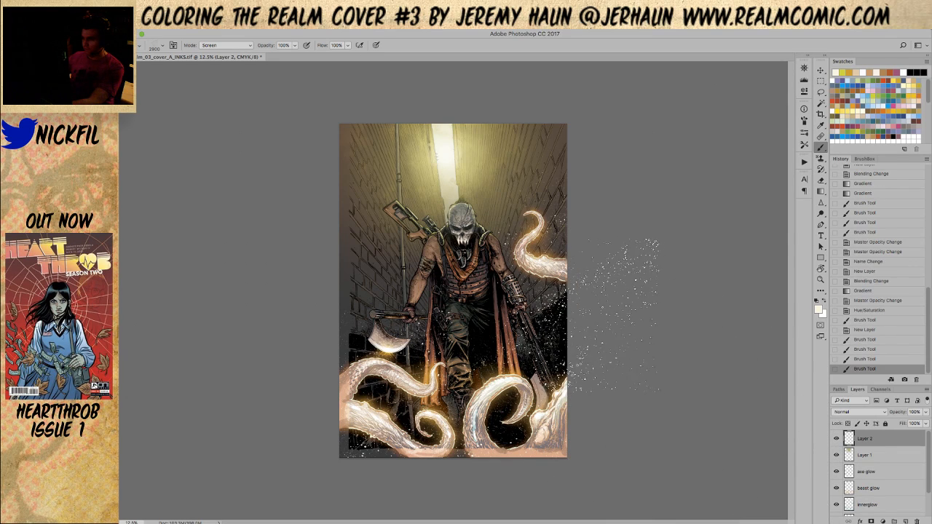
click(524, 281)
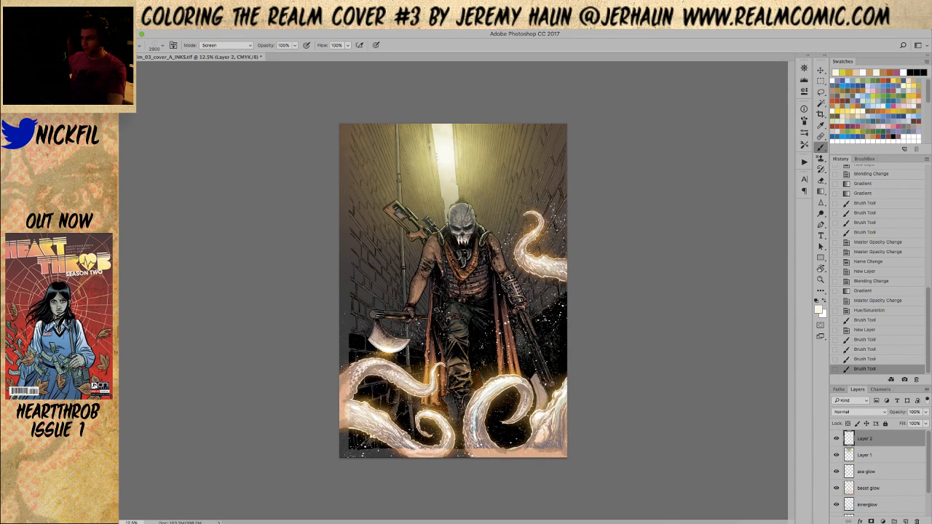
Apply a Gaussian Blur with a 5.0 pixel radius to the speck layer.
key(z)
click(360, 80)
click(303, 26)
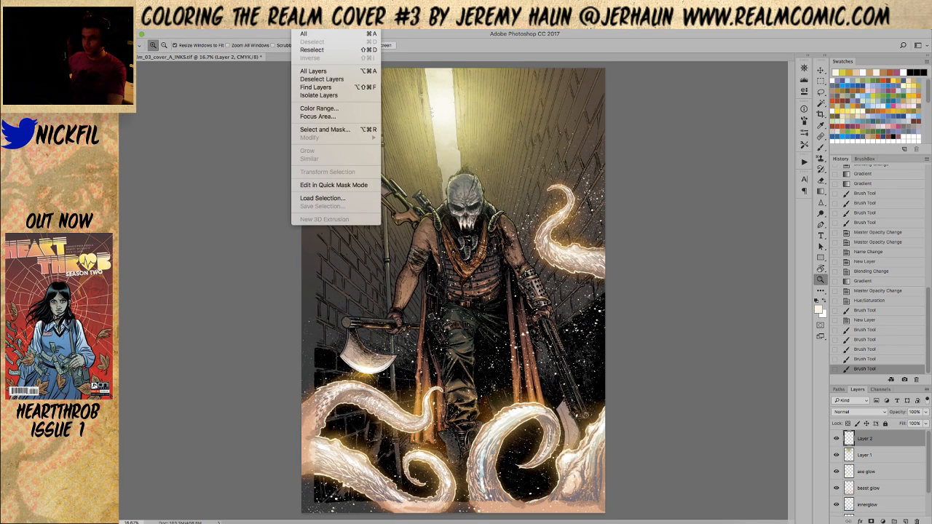
mouse_move(328, 26)
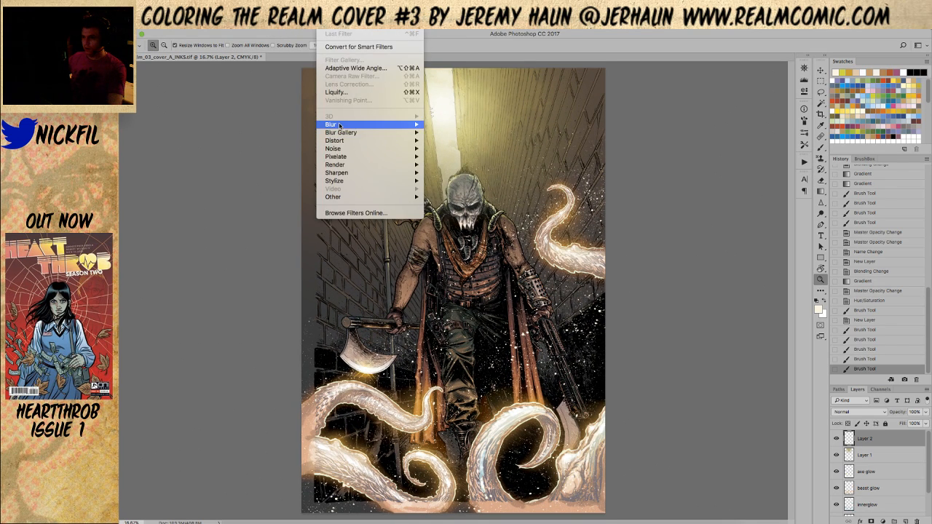
mouse_move(342, 126)
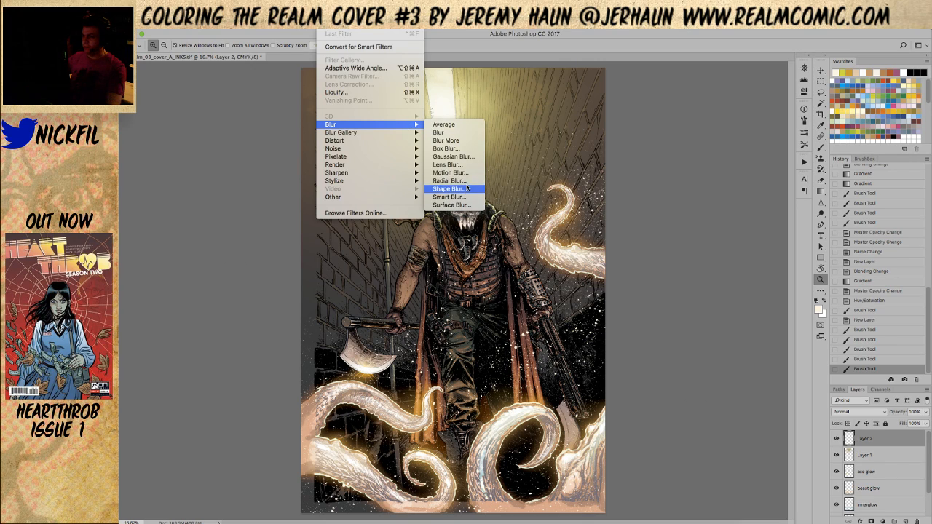
click(452, 157)
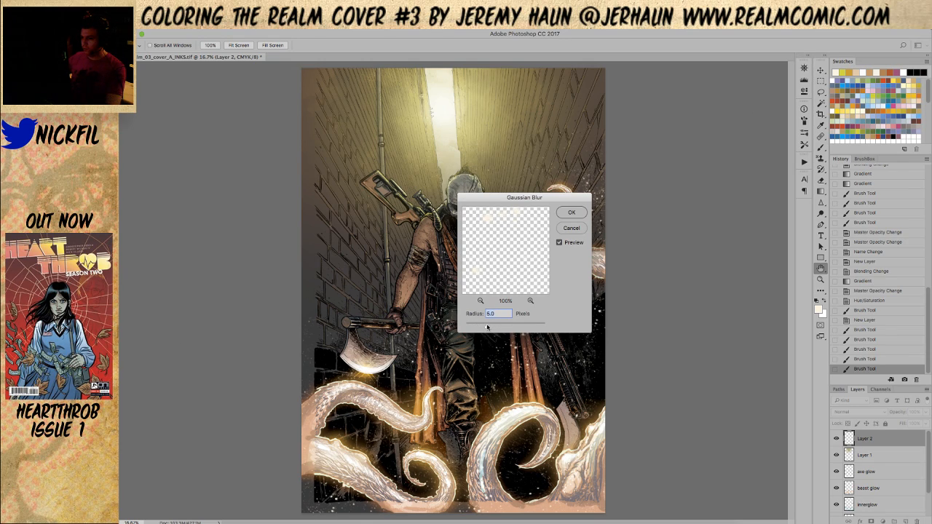
click(572, 213)
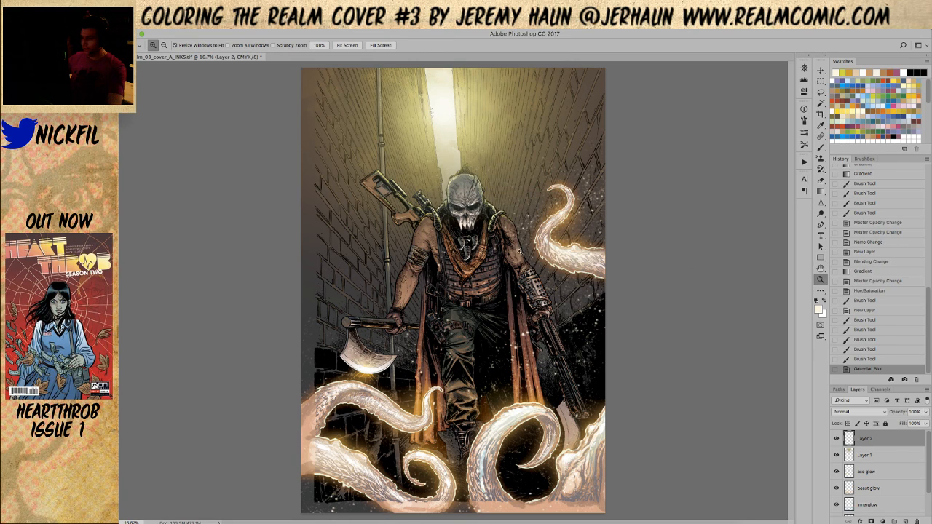
Partly erase the blurred specks over the figure's legs and cape with a 1200 px eraser at 50% opacity.
key(e)
key(5)
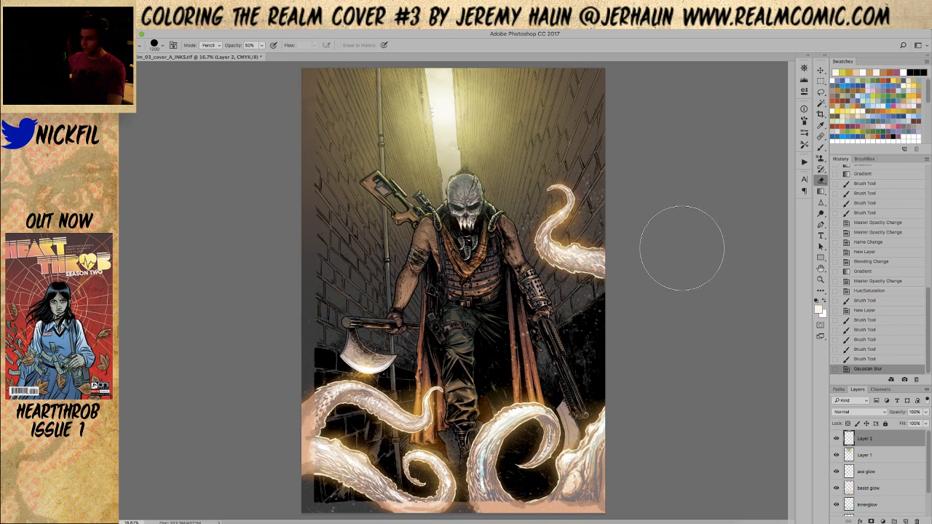
drag(486, 350, 566, 314)
Scatter a second round of sharp cream specks around the figure and tentacles on the same layer.
key(z)
alt+click(432, 257)
key(b)
drag(609, 211, 697, 364)
mouse_move(656, 426)
mouse_down()
mouse_move(503, 255)
mouse_move(503, 321)
mouse_move(670, 437)
mouse_move(506, 371)
mouse_move(422, 426)
mouse_move(397, 419)
mouse_move(342, 344)
mouse_move(349, 338)
mouse_move(452, 408)
mouse_up()
mouse_move(584, 495)
mouse_down()
mouse_move(583, 437)
mouse_move(729, 448)
mouse_up()
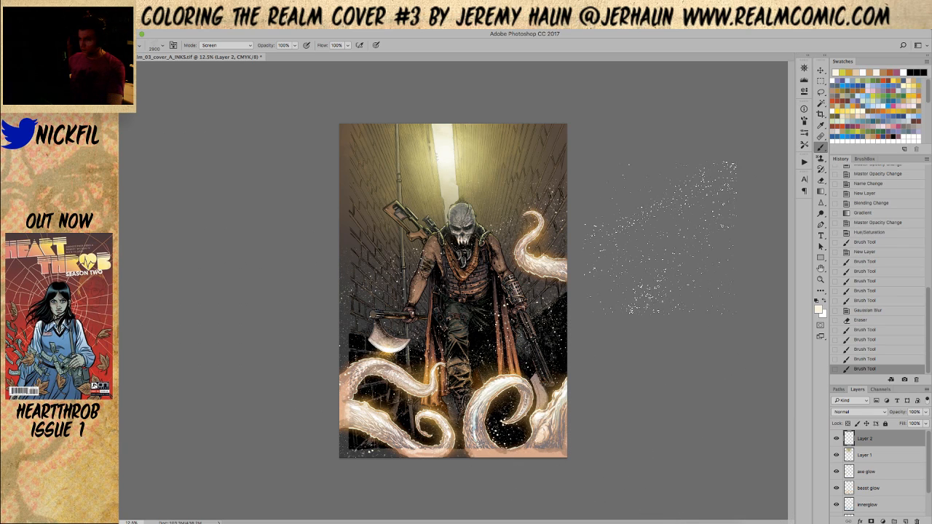
Switch the eraser to a ragged textured tip at 900 px and 50% opacity, and thin the specks over the figure's torso and arm.
key(e)
right_click(384, 152)
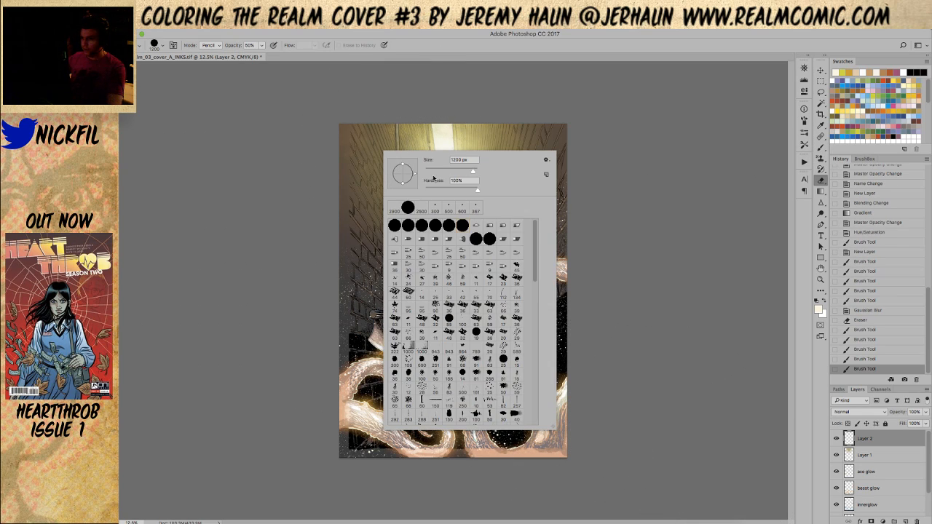
click(475, 319)
click(633, 254)
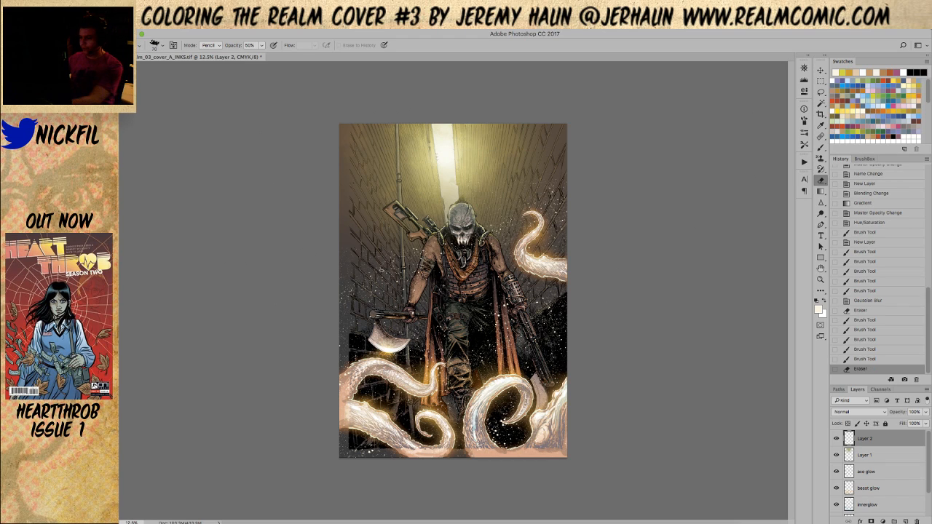
key(bracketright)
key(bracketright)
key(bracketright)
key(bracketright)
key(bracketright)
key(bracketright)
key(bracketright)
key(bracketright)
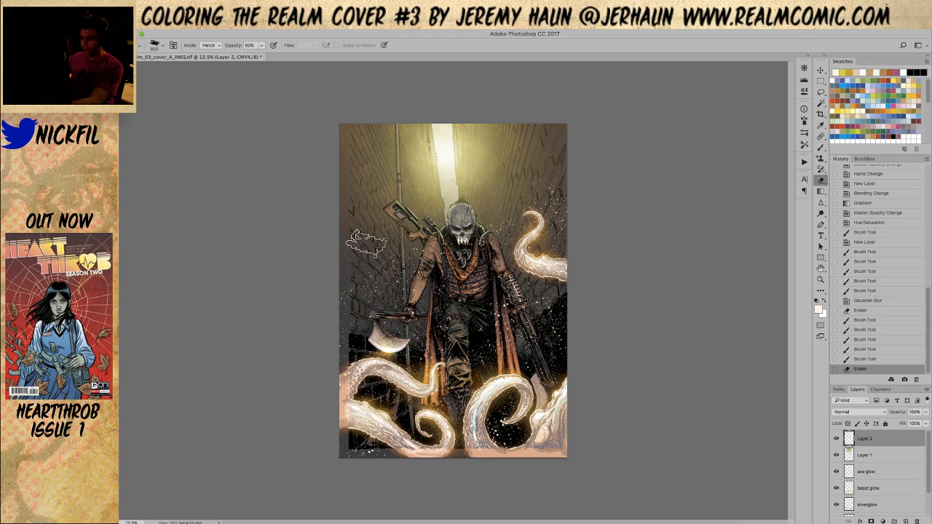
drag(386, 276, 464, 301)
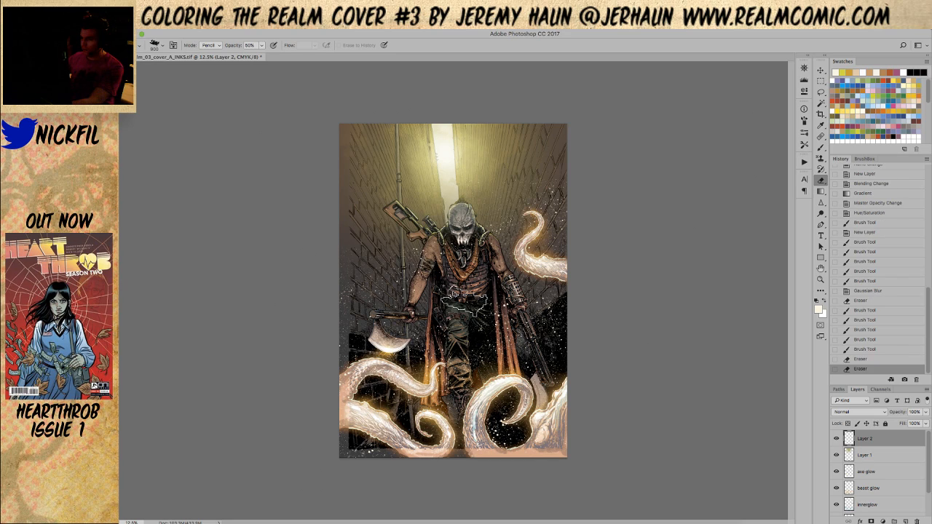
mouse_move(426, 266)
mouse_down()
mouse_move(465, 267)
mouse_move(477, 300)
mouse_up()
drag(432, 251, 434, 260)
Erase most specks over the torso, brick walls and upper tentacle with the ragged eraser at 1100 px and 100% opacity.
key(bracketright)
key(bracketright)
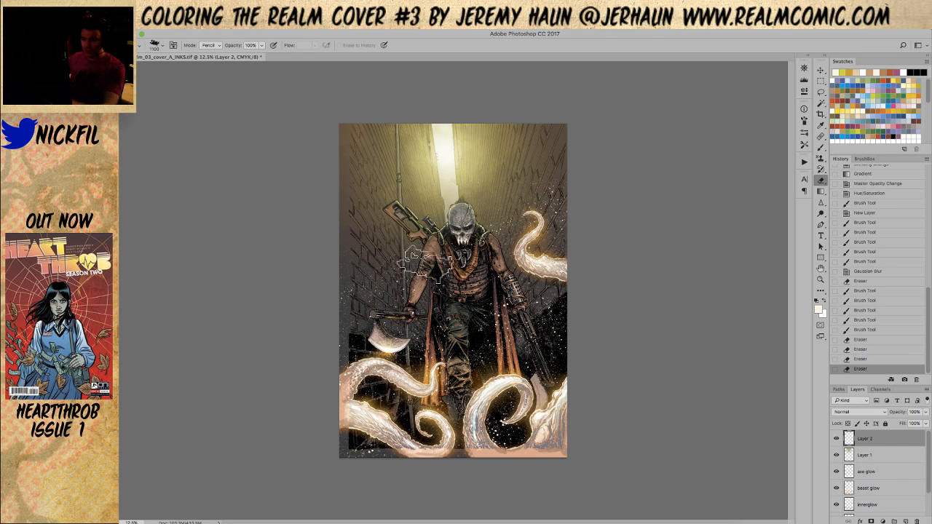
click(454, 285)
click(419, 271)
click(338, 259)
click(386, 262)
click(415, 276)
click(415, 275)
click(343, 291)
click(367, 298)
click(539, 192)
click(582, 218)
click(575, 204)
click(437, 240)
click(441, 259)
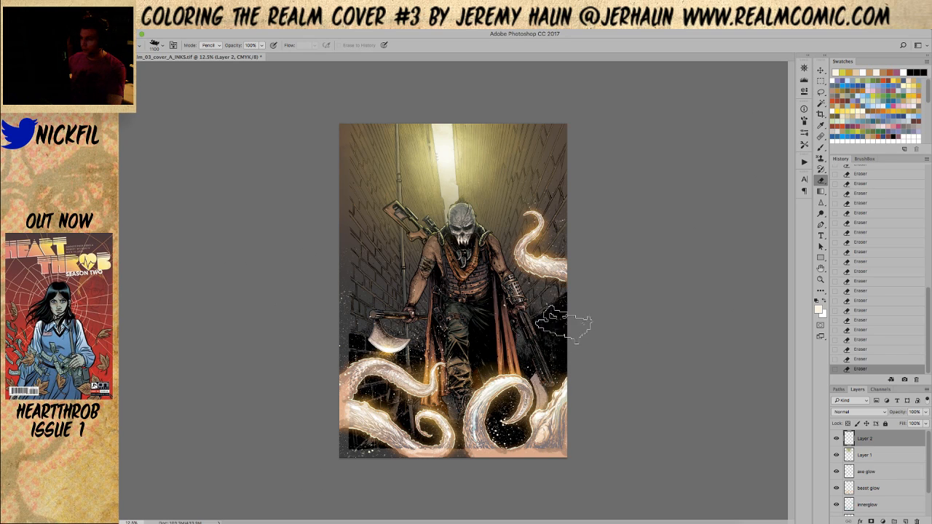
Thin the specks inside the large curled tentacle at the figure's feet with the eraser reduced to 400 px.
key(z)
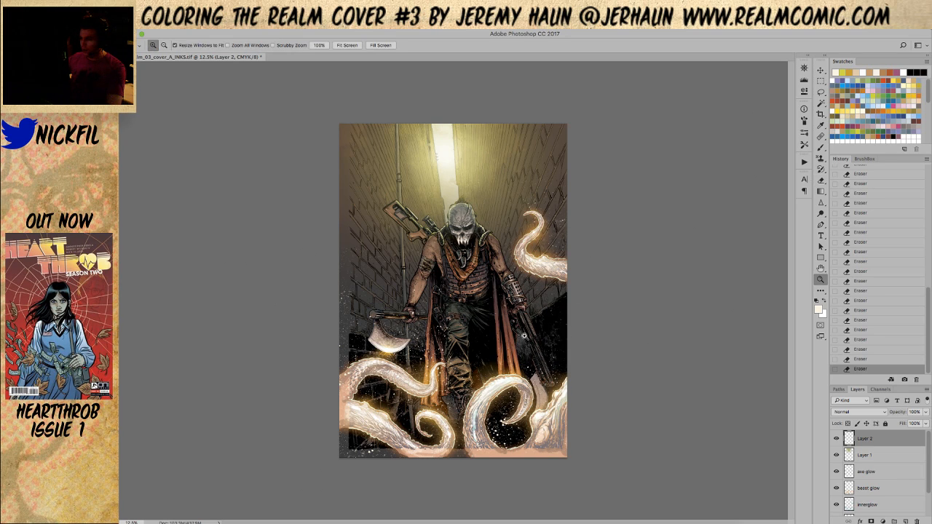
click(517, 321)
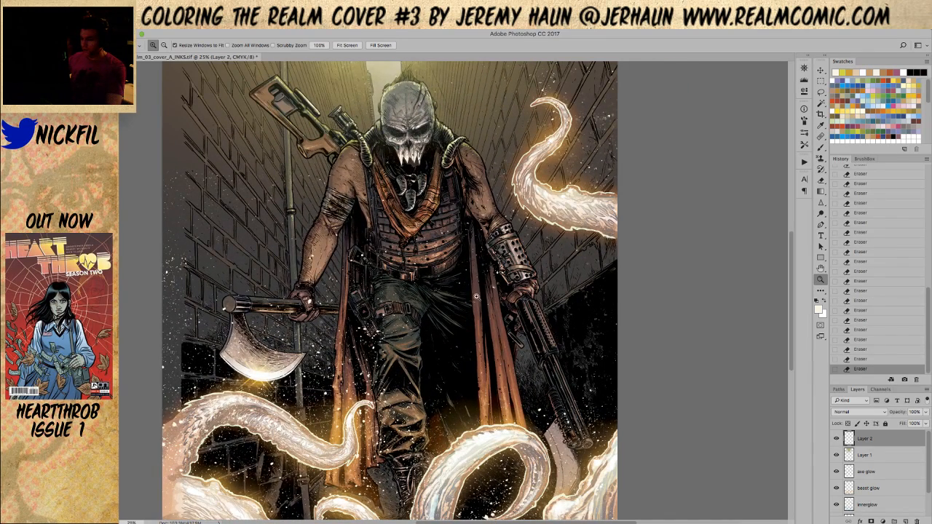
key(e)
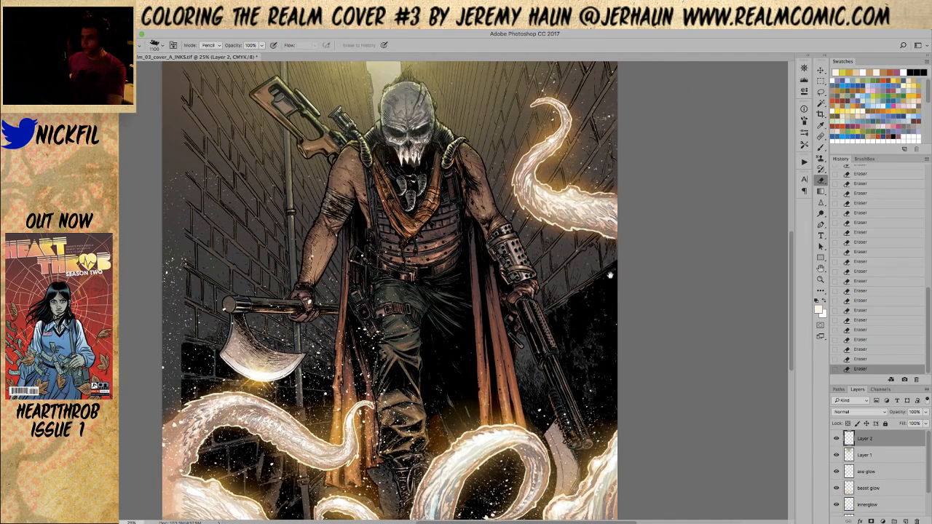
scroll(611, 253, up, 3)
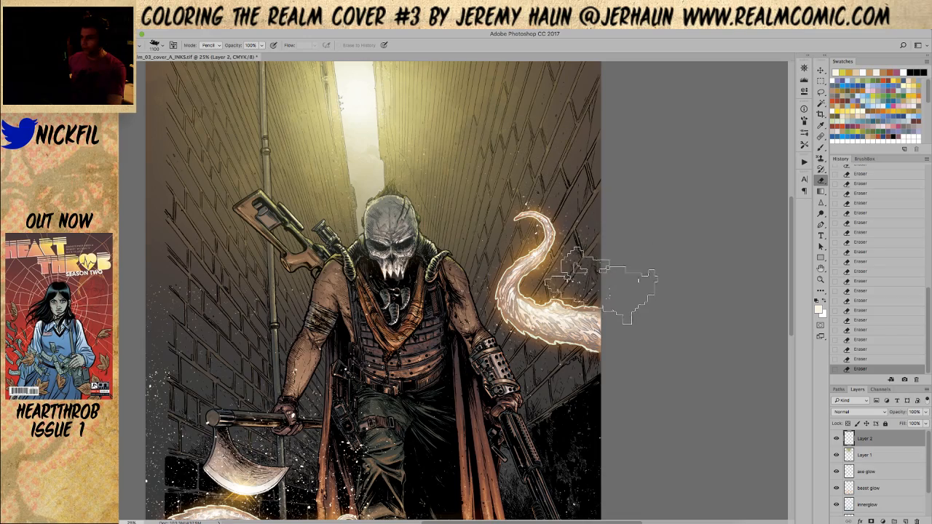
scroll(582, 364, down, 4)
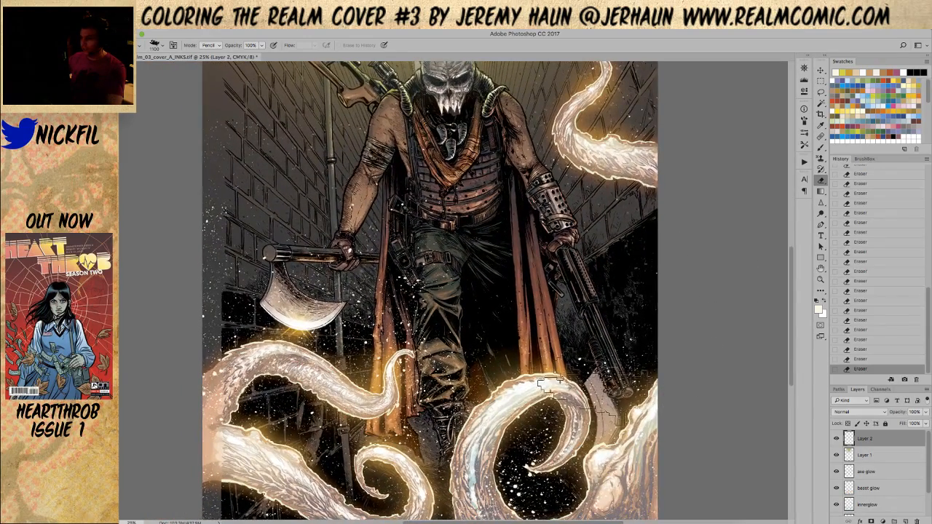
drag(508, 370, 519, 265)
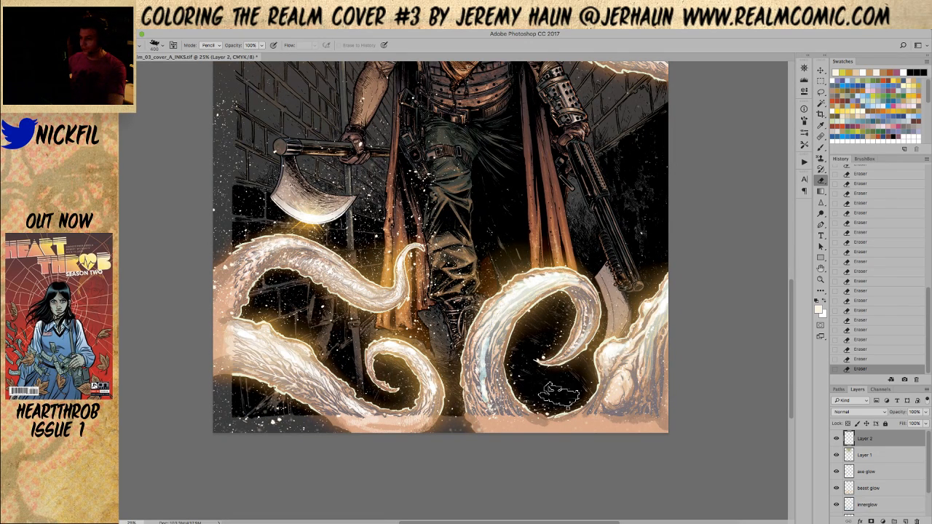
drag(469, 278, 490, 303)
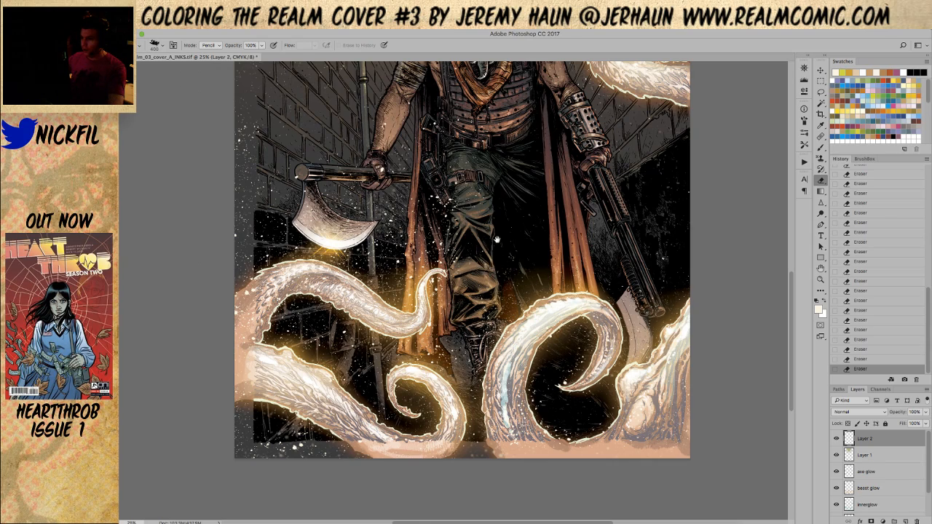
Erase the remaining dense specks beside the cape and leg and along the wall by the axe with a larger eraser.
drag(497, 236, 523, 285)
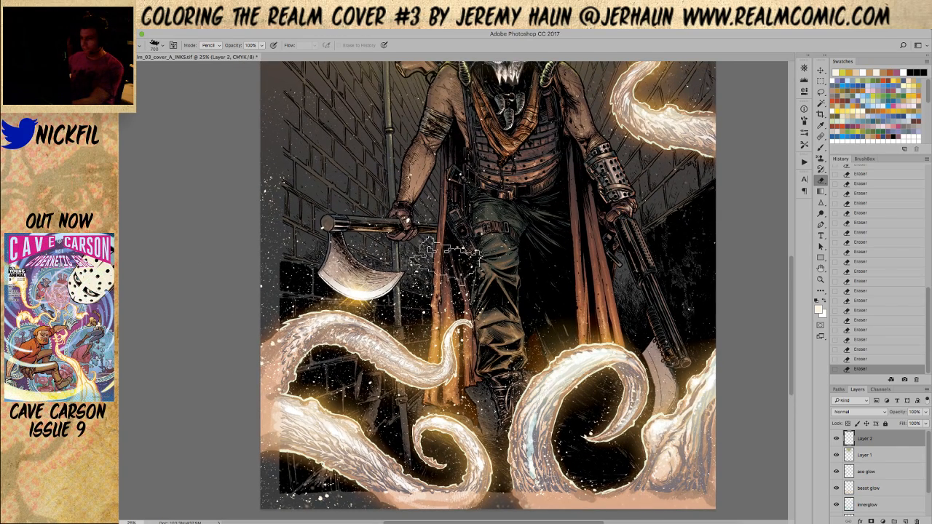
drag(472, 246, 521, 275)
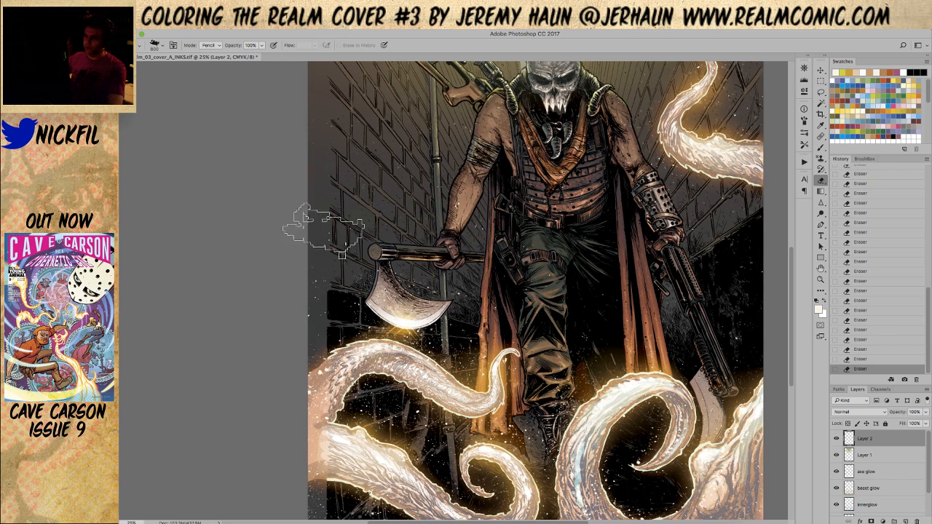
scroll(317, 233, up, 3)
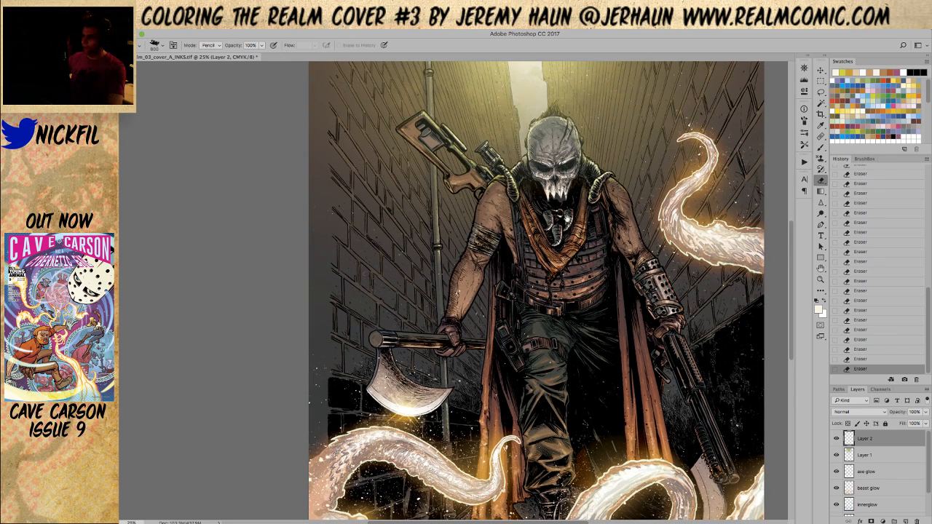
Thin the specks around the legs, lower tentacles and bottom border of the cover with a 400 px eraser.
key(z)
alt+click(284, 292)
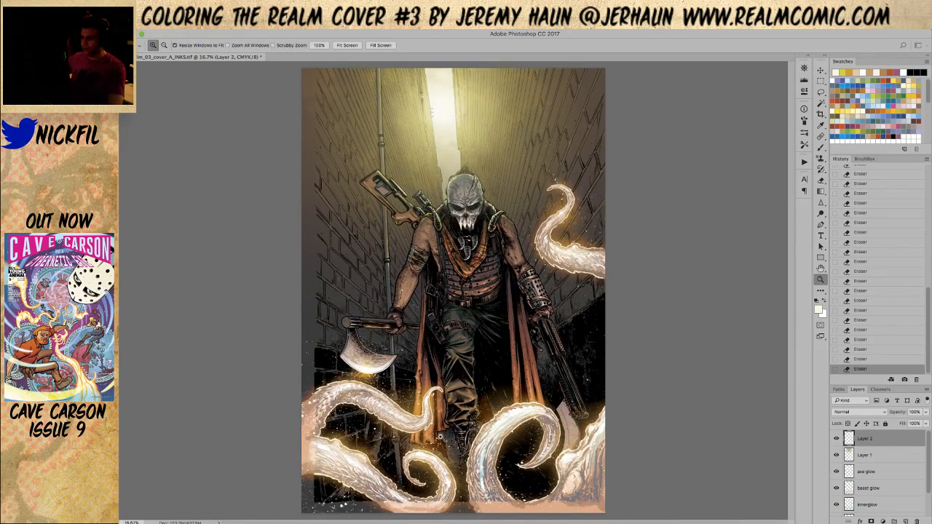
click(413, 428)
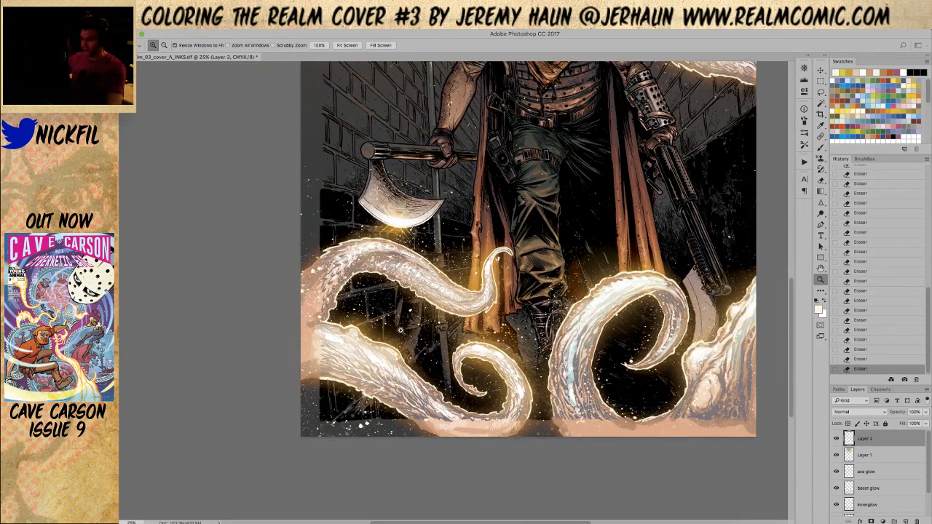
key(e)
key(bracketleft)
key(bracketleft)
key(bracketleft)
key(bracketleft)
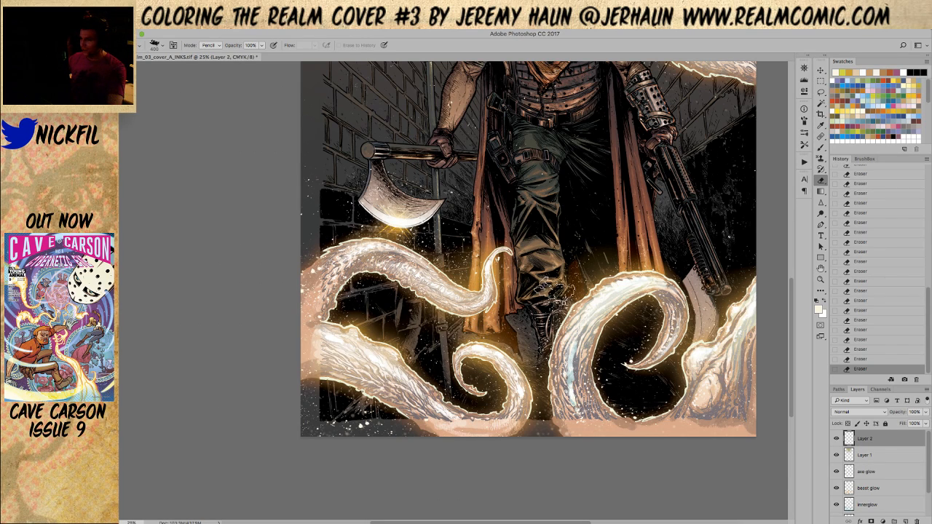
mouse_move(598, 232)
mouse_down()
mouse_move(547, 284)
mouse_move(555, 297)
mouse_up()
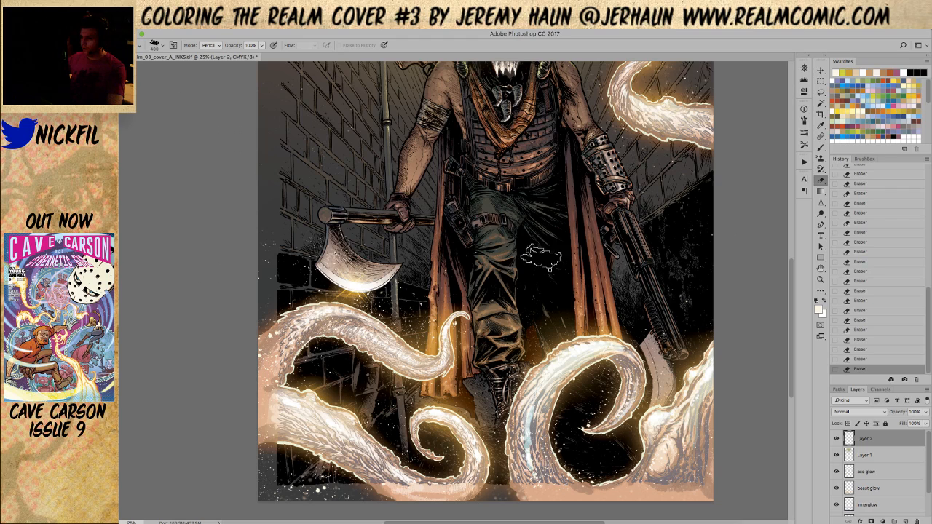
scroll(421, 407, down, 3)
scroll(420, 408, left, 2)
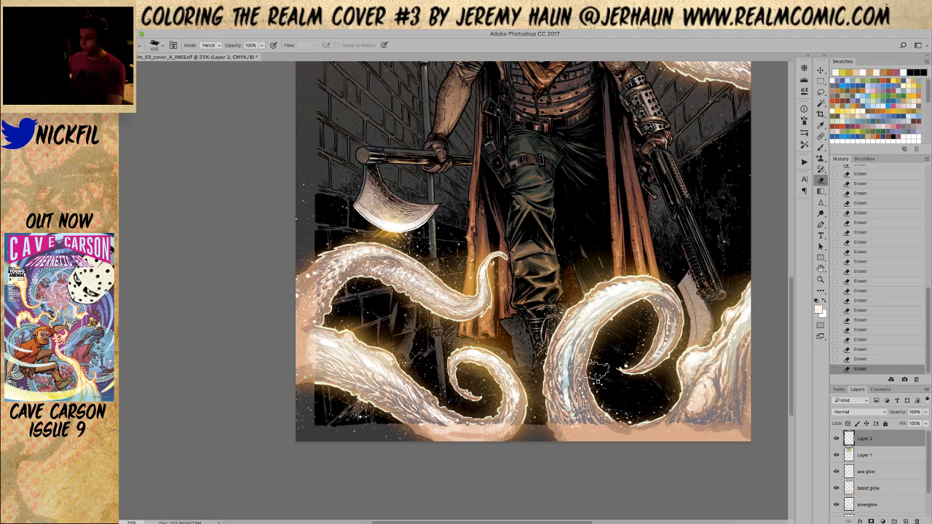
drag(625, 288, 637, 319)
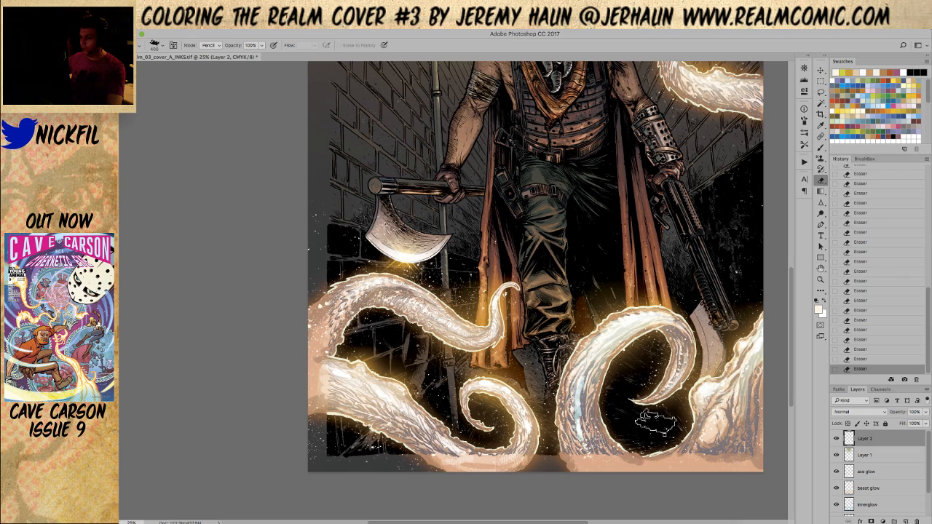
Examine the thinned specks and glow across the whole cover and close up around the figure and tentacles.
key(z)
alt+click(491, 303)
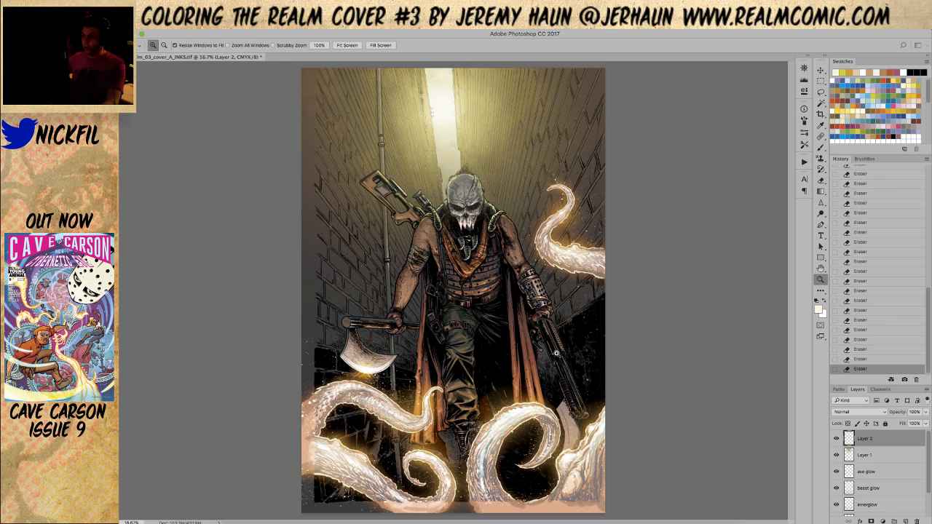
alt+click(514, 331)
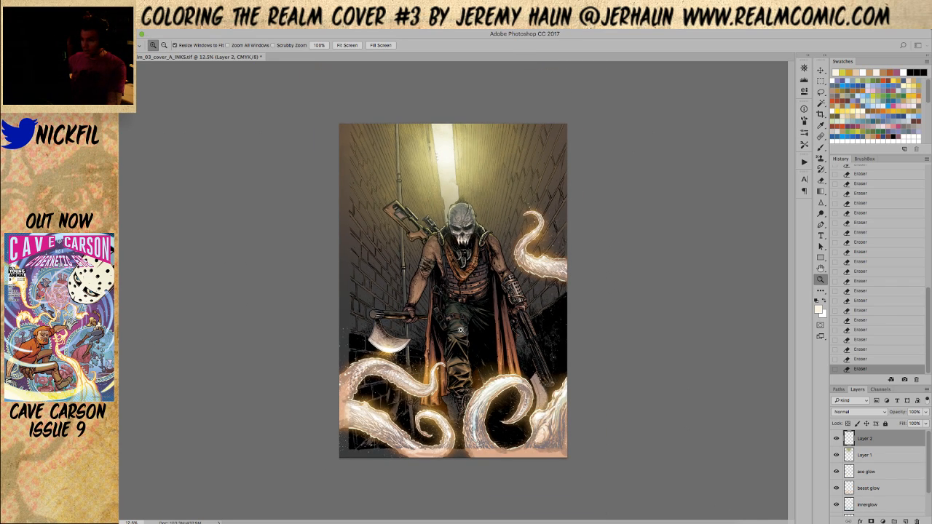
click(468, 353)
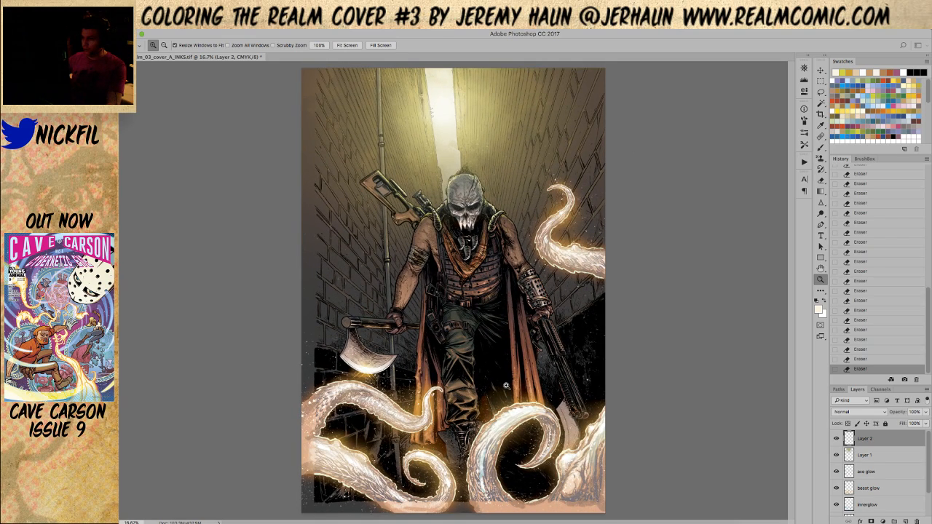
click(487, 330)
drag(473, 239, 481, 319)
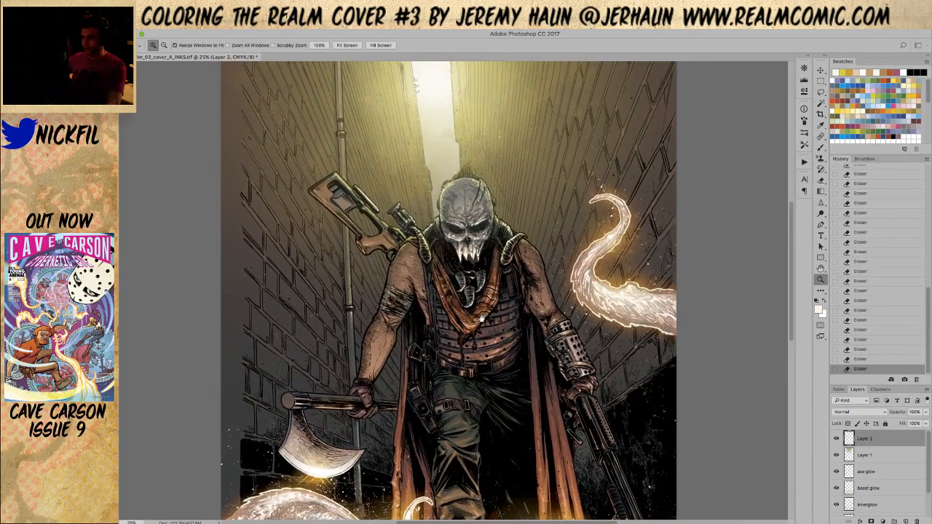
alt+click(467, 368)
click(467, 368)
alt+click(467, 368)
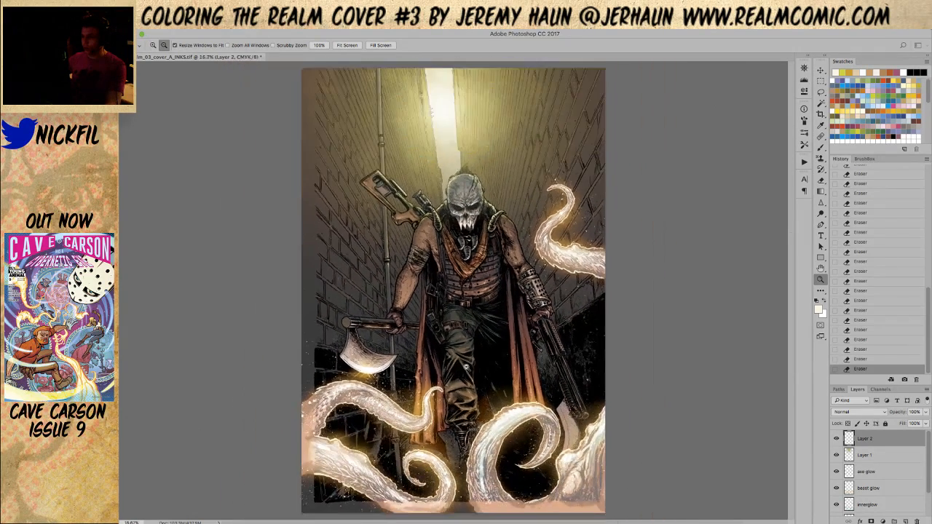
alt+click(467, 368)
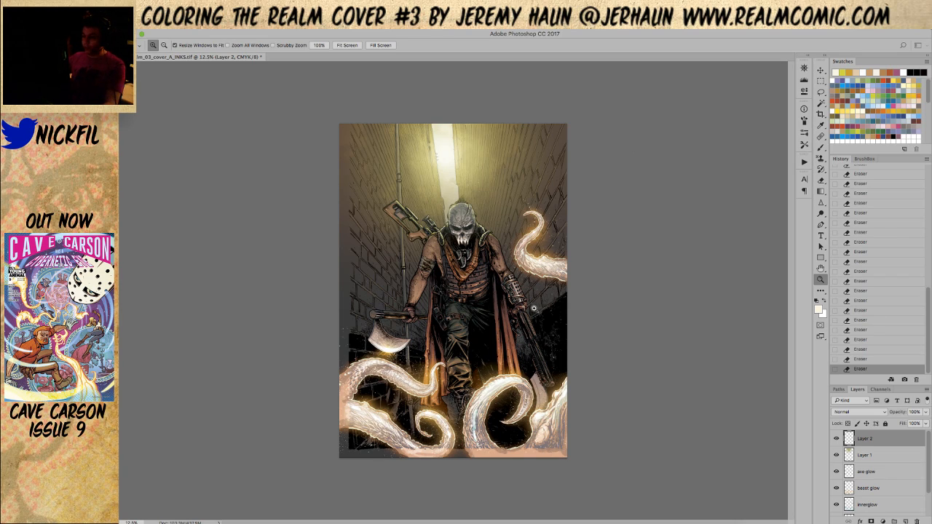
click(469, 310)
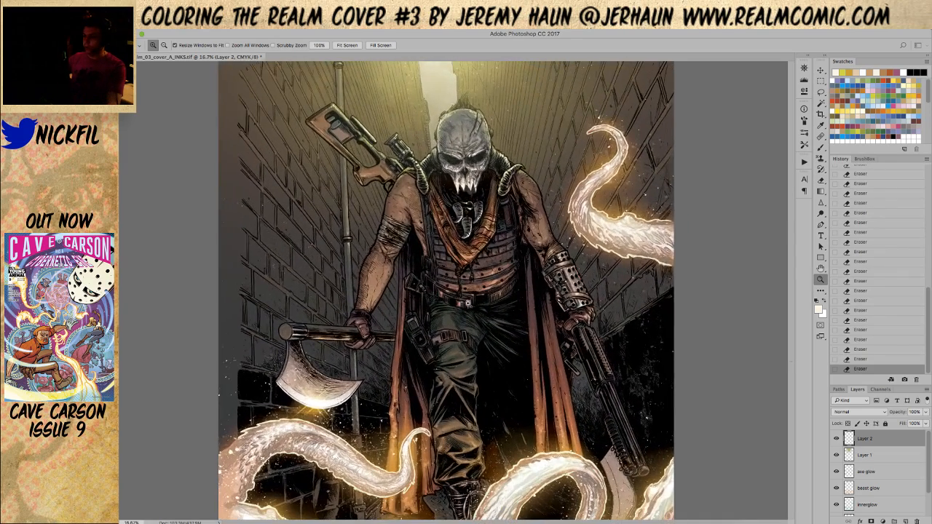
scroll(492, 320, down, 6)
scroll(493, 321, up, 5)
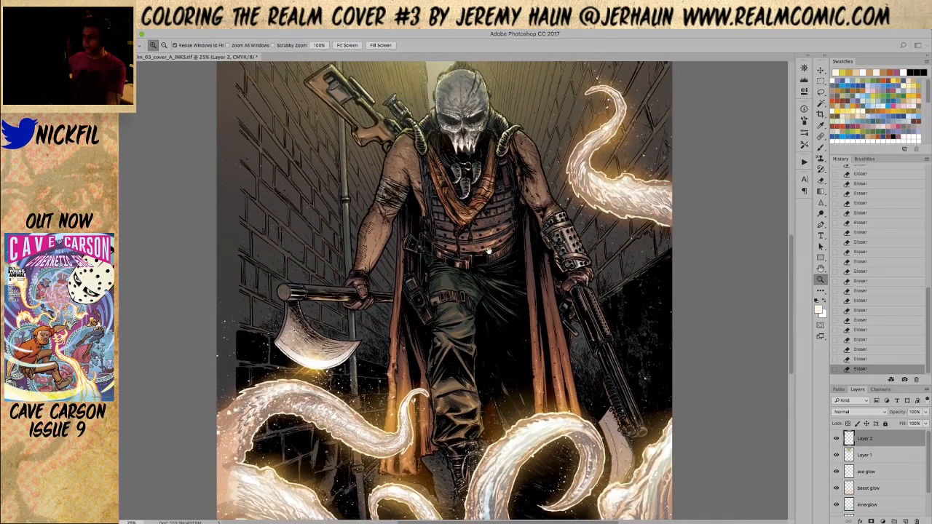
alt+click(472, 271)
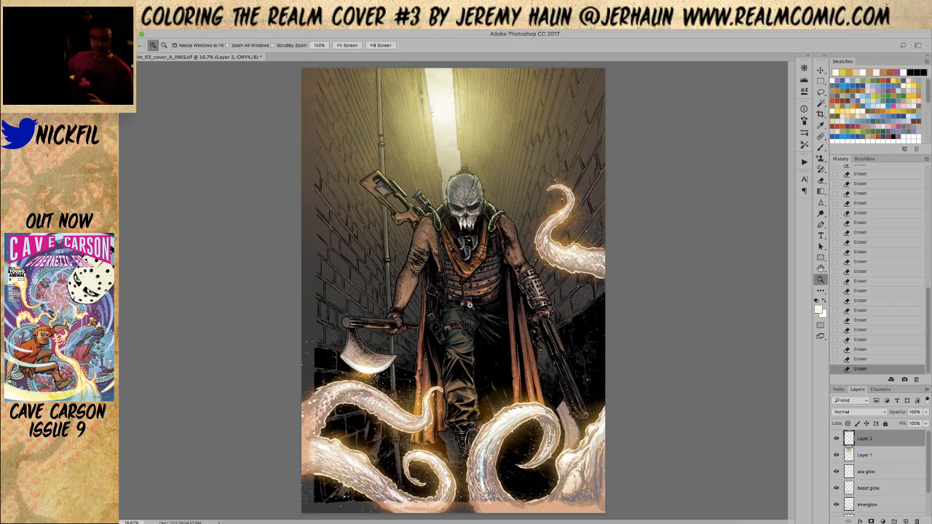
Switch to another application and dismiss the clipboard export alert.
key(super+Tab)
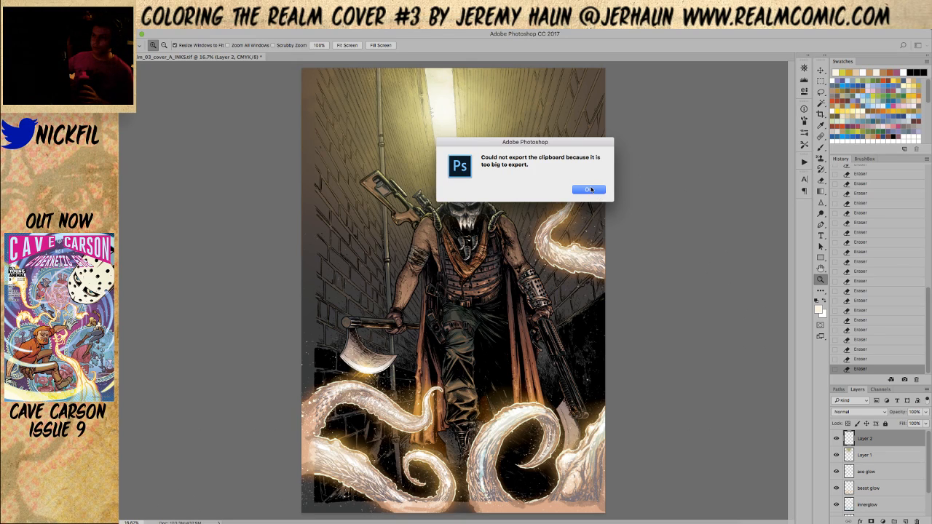
click(589, 189)
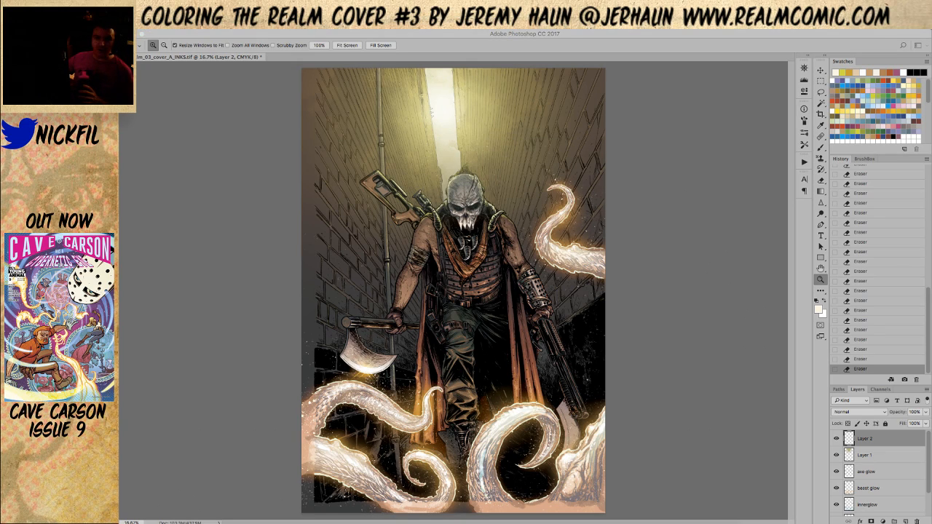